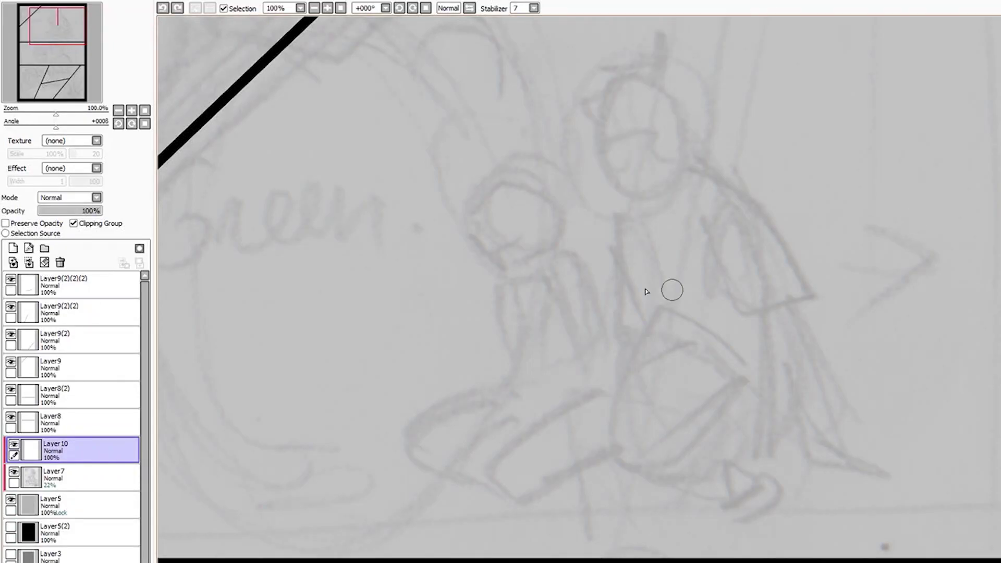
Ink the taller figure's head arcs, hair, eye, face, ear and shoulder line
scroll(646, 291, down, 1)
drag(554, 220, 604, 209)
drag(560, 241, 591, 268)
drag(709, 313, 733, 423)
scroll(556, 313, up, 3)
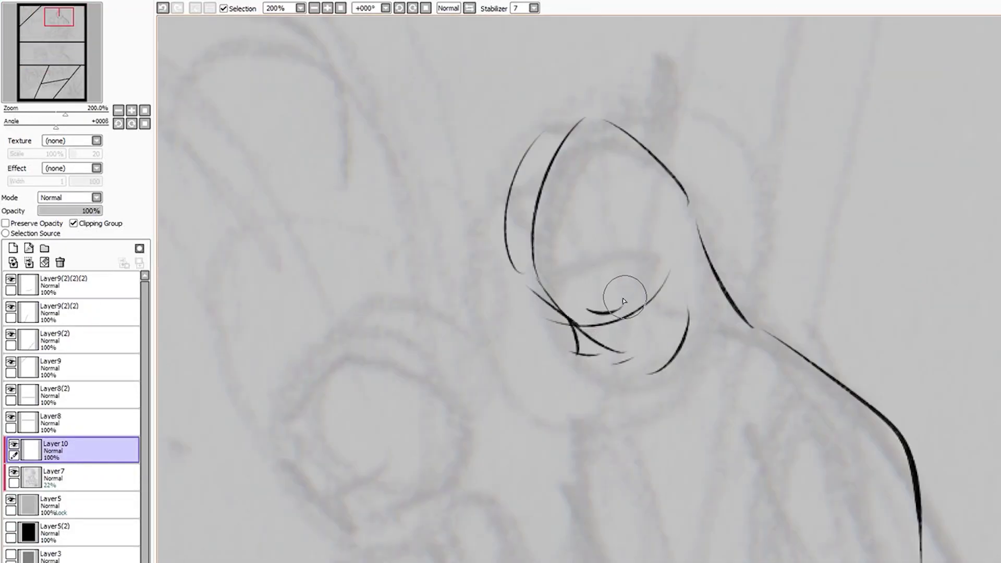
drag(578, 288, 614, 284)
drag(662, 219, 680, 271)
drag(694, 151, 693, 188)
Add the taller figure's hair spike, hair outline, bangs, jaw line and strands
drag(594, 110, 609, 104)
drag(532, 117, 469, 281)
drag(625, 104, 696, 166)
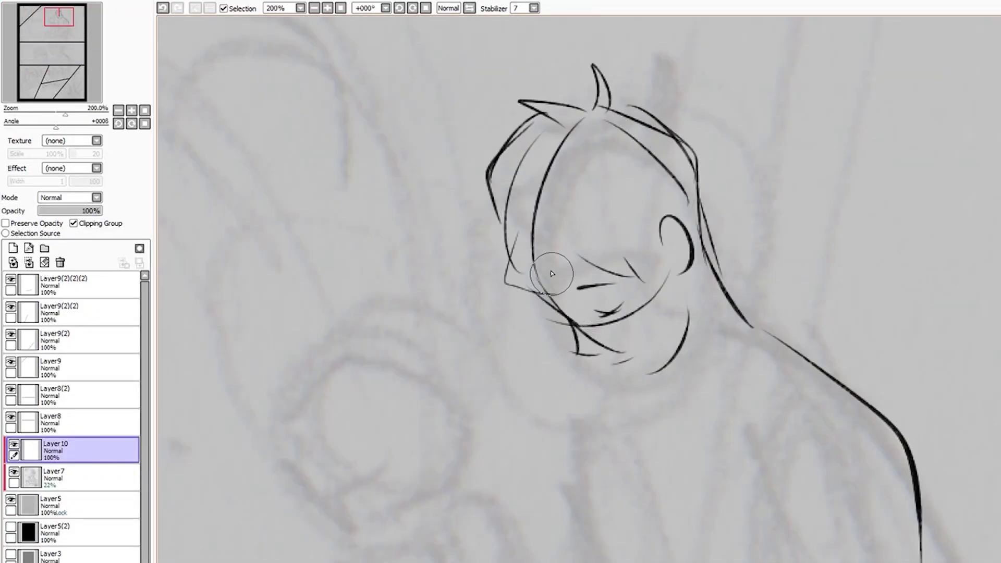
drag(568, 201, 699, 196)
drag(579, 266, 673, 268)
drag(483, 209, 537, 318)
Ink the taller figure's arm down from the shoulder
scroll(652, 203, down, 3)
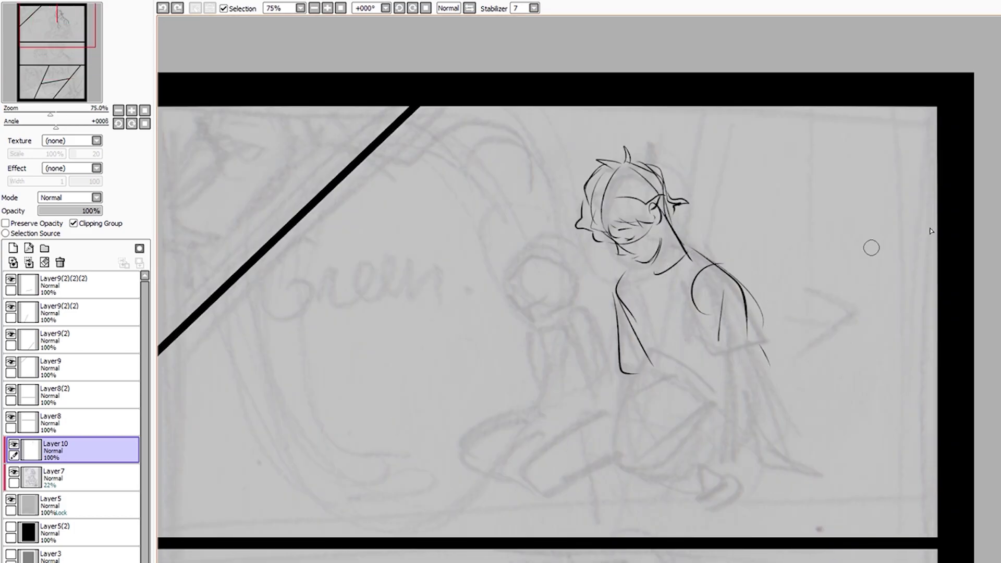
scroll(652, 224, up, 3)
scroll(652, 224, down, 3)
scroll(673, 209, up, 3)
scroll(676, 217, down, 3)
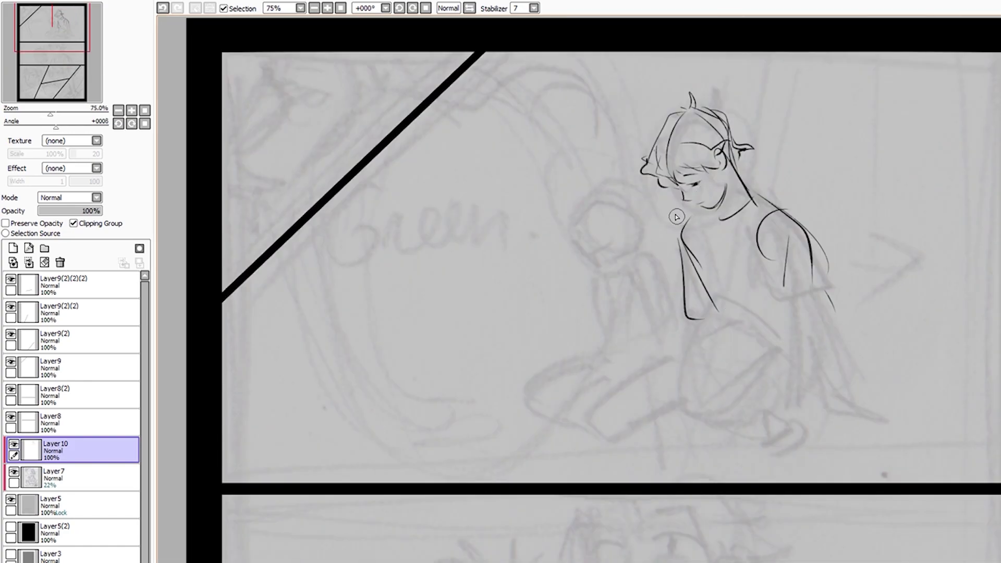
scroll(676, 217, down, 1)
mouse_move(719, 241)
mouse_down()
mouse_move(772, 313)
mouse_move(755, 288)
mouse_up()
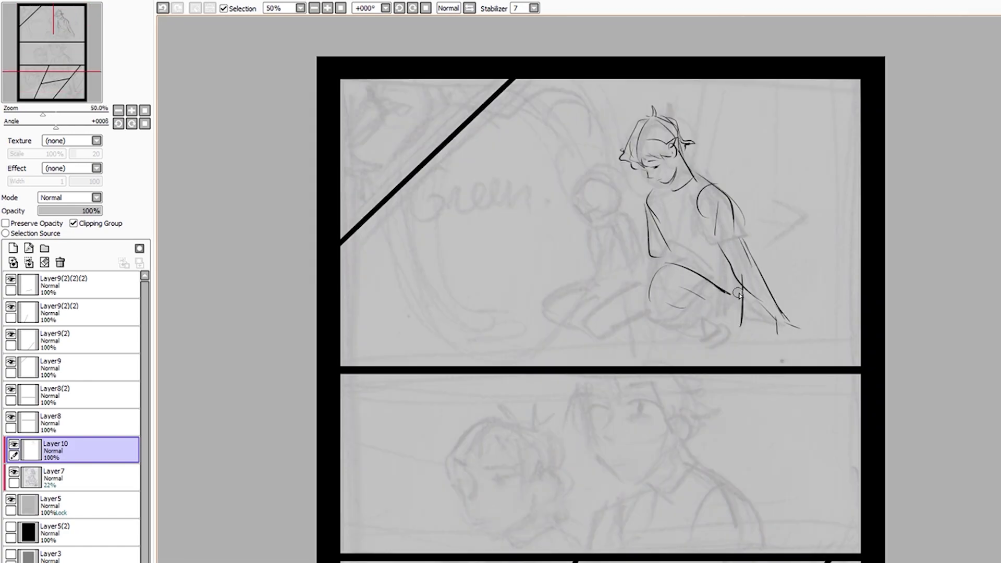
Ink the smaller figure's head outline, neck, shoulder, spiky hair, side locks and thick eyebrow
scroll(739, 295, up, 1)
scroll(568, 221, up, 1)
drag(547, 156, 560, 234)
drag(631, 240, 689, 303)
scroll(563, 249, up, 1)
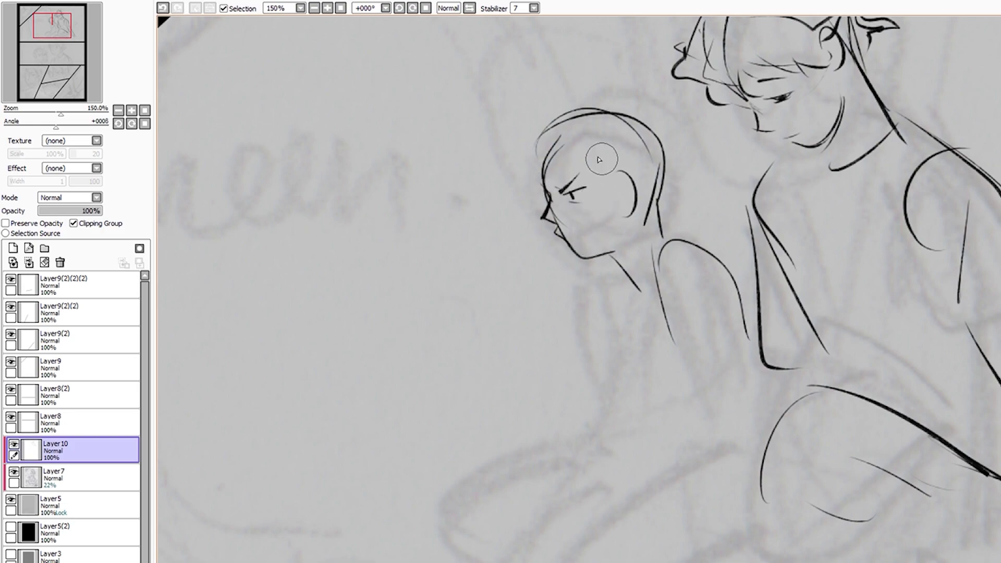
drag(573, 151, 625, 192)
mouse_move(647, 120)
mouse_down()
mouse_move(678, 102)
mouse_move(678, 203)
mouse_up()
mouse_move(537, 87)
mouse_down()
mouse_move(527, 201)
mouse_move(586, 167)
mouse_up()
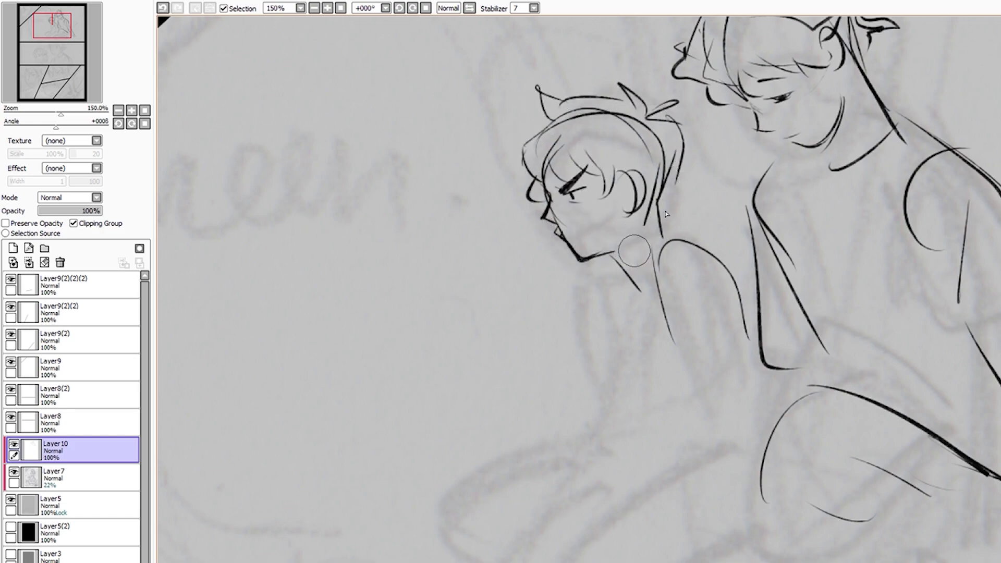
Erase the smaller figure's jaw and mouth lines and undo the nose wedge and mouth strokes
mouse_move(599, 249)
mouse_down()
mouse_move(558, 215)
mouse_move(591, 179)
mouse_move(592, 222)
mouse_up()
scroll(548, 208, up, 2)
scroll(545, 259, down, 1)
scroll(692, 299, down, 1)
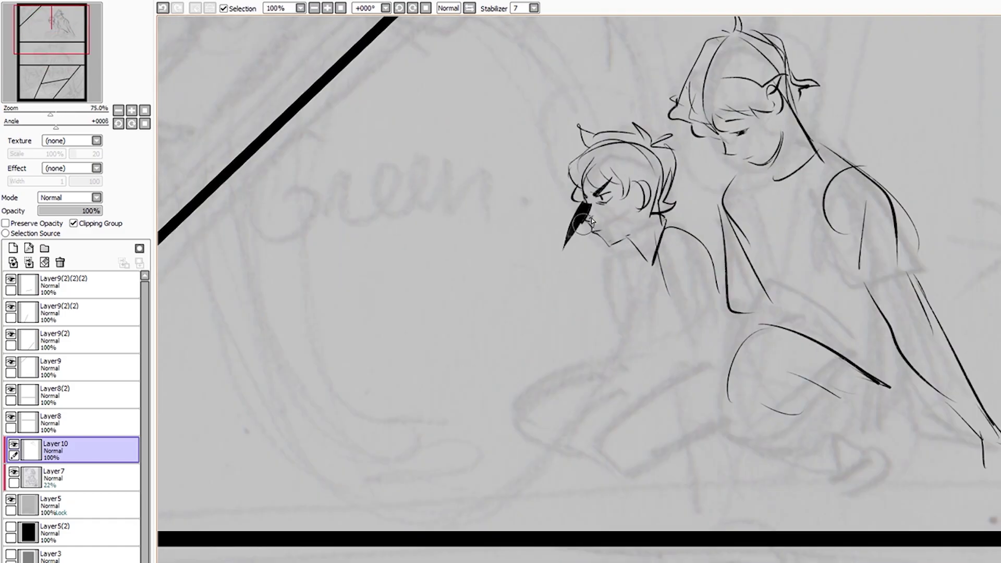
key(ctrl+z)
scroll(592, 222, up, 3)
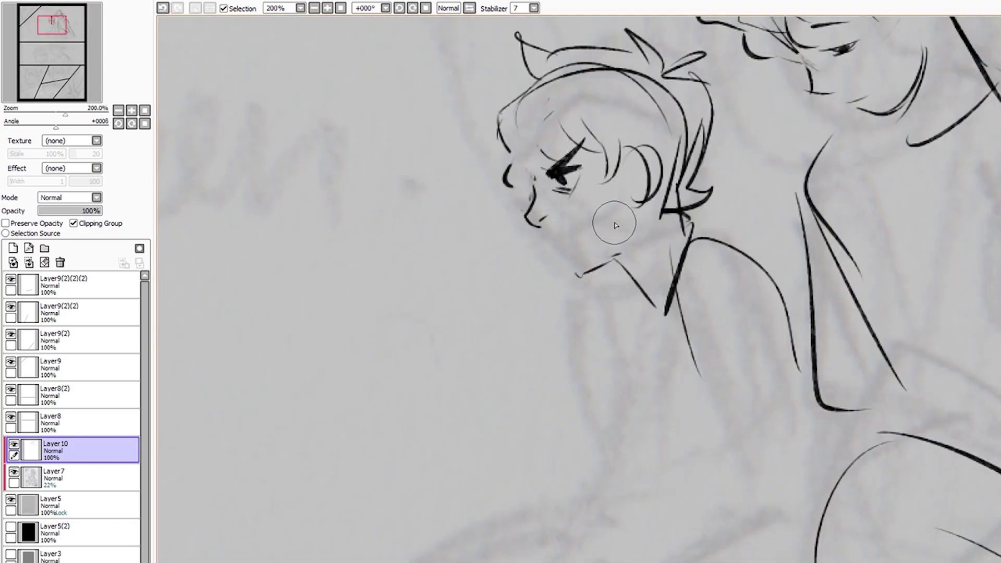
scroll(610, 227, down, 1)
key(ctrl+z)
scroll(553, 232, down, 1)
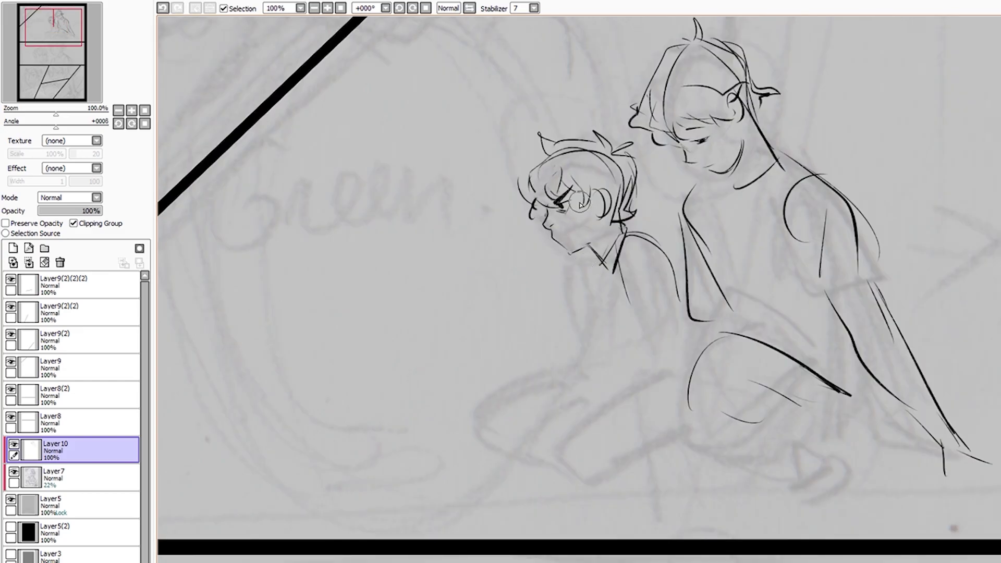
Ink leg strokes under the figures, refine the smaller face, and start a hand by the diagonal border
drag(485, 402, 542, 443)
drag(537, 412, 613, 469)
scroll(471, 418, down, 3)
scroll(472, 417, up, 5)
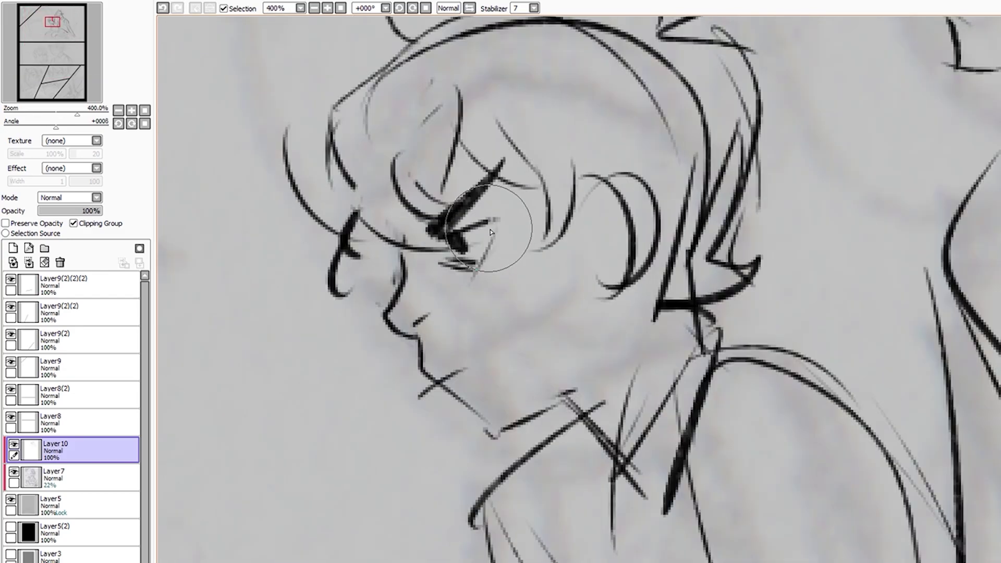
drag(459, 245, 501, 281)
scroll(534, 307, down, 3)
scroll(534, 307, up, 1)
drag(605, 232, 618, 268)
mouse_move(573, 235)
mouse_down()
mouse_move(599, 308)
mouse_move(649, 328)
mouse_up()
Sketch the hand's fingers and chin lines, a large left arm shape and the corner hand
drag(646, 281, 704, 282)
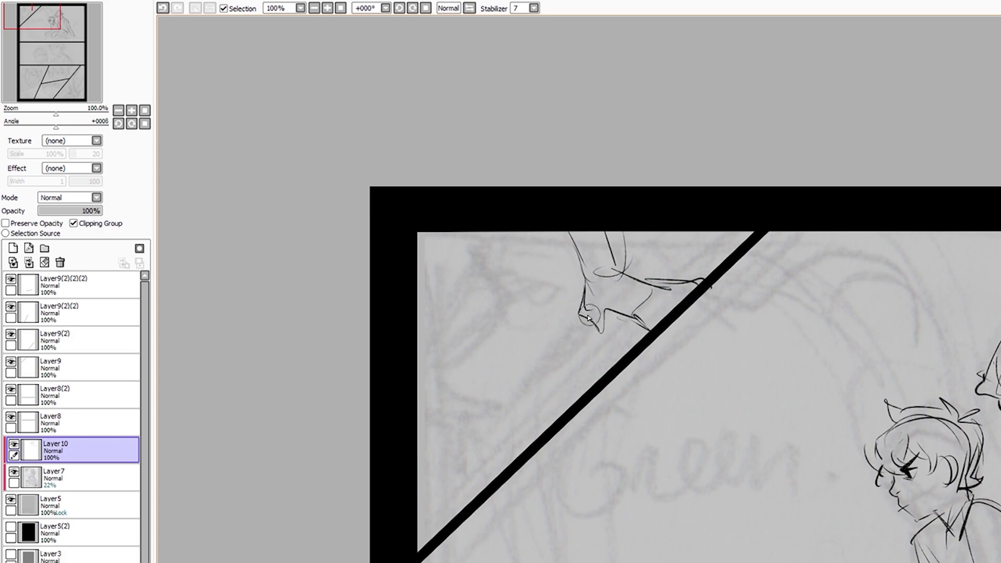
drag(589, 313, 604, 355)
drag(579, 232, 615, 292)
drag(495, 284, 446, 365)
drag(571, 323, 501, 378)
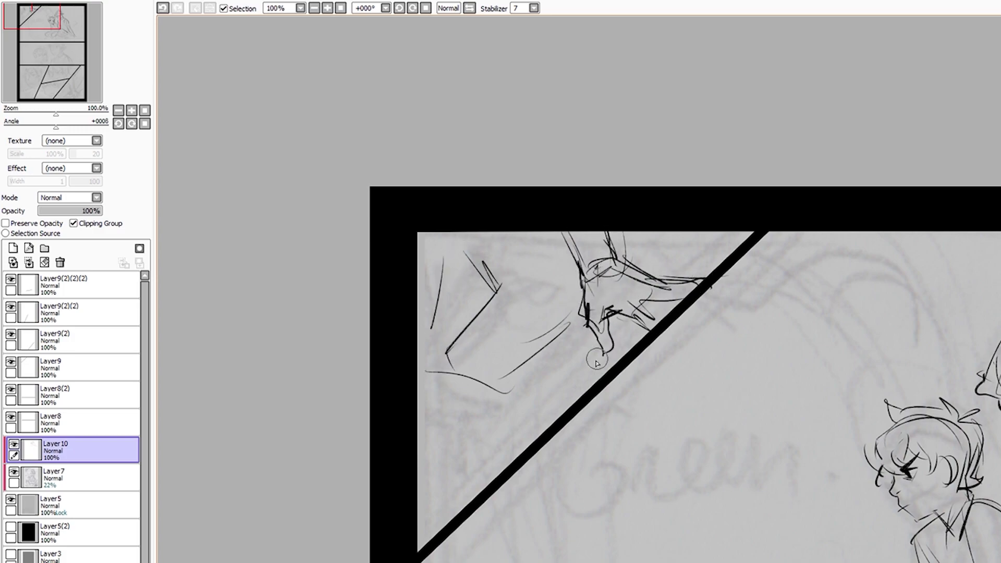
drag(464, 256, 558, 239)
drag(485, 261, 510, 290)
Sketch strokes at the crouching figure's knee
scroll(510, 290, down, 3)
scroll(626, 250, up, 2)
scroll(642, 240, up, 2)
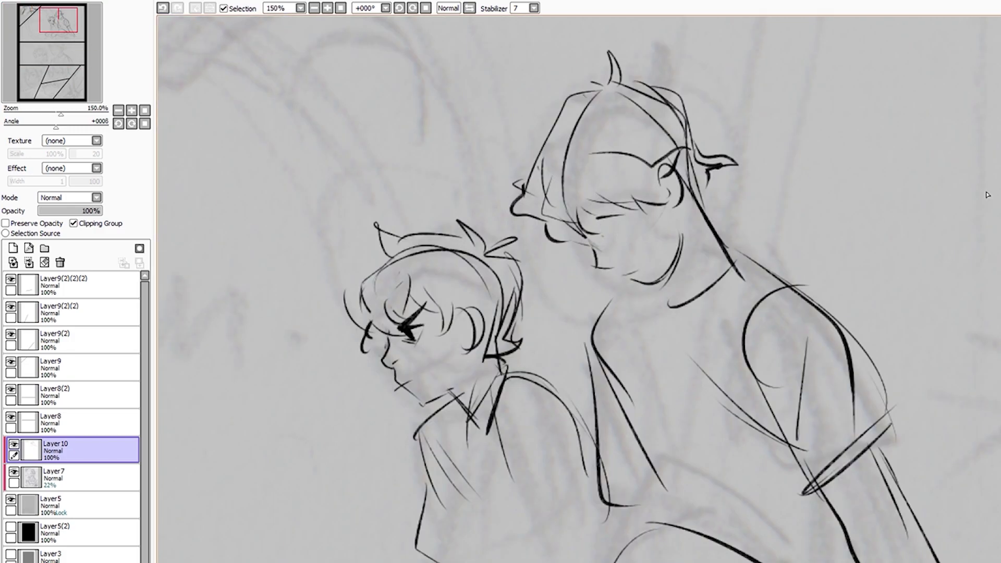
scroll(654, 236, up, 1)
scroll(617, 363, down, 5)
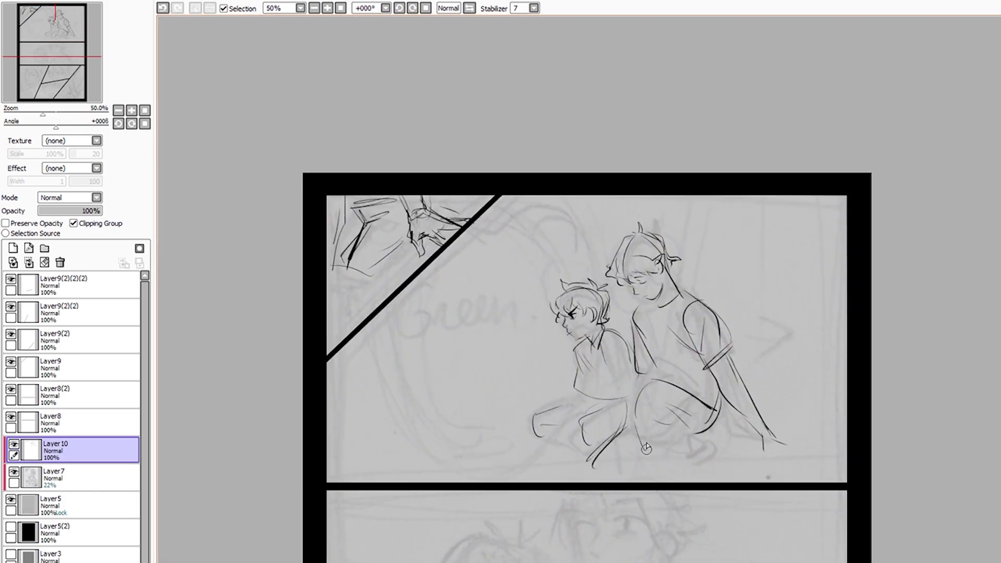
mouse_move(677, 424)
mouse_down()
mouse_move(730, 406)
mouse_move(615, 475)
mouse_up()
drag(646, 310, 652, 365)
Draw a ground line to the right of the leg
scroll(708, 227, up, 3)
scroll(708, 227, up, 1)
scroll(708, 227, down, 3)
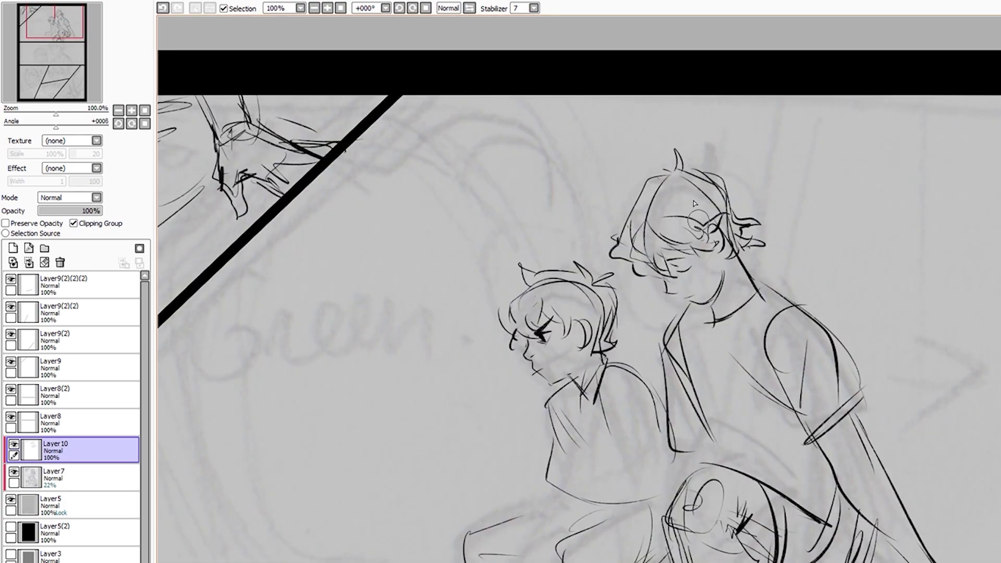
scroll(730, 287, down, 2)
scroll(771, 365, up, 1)
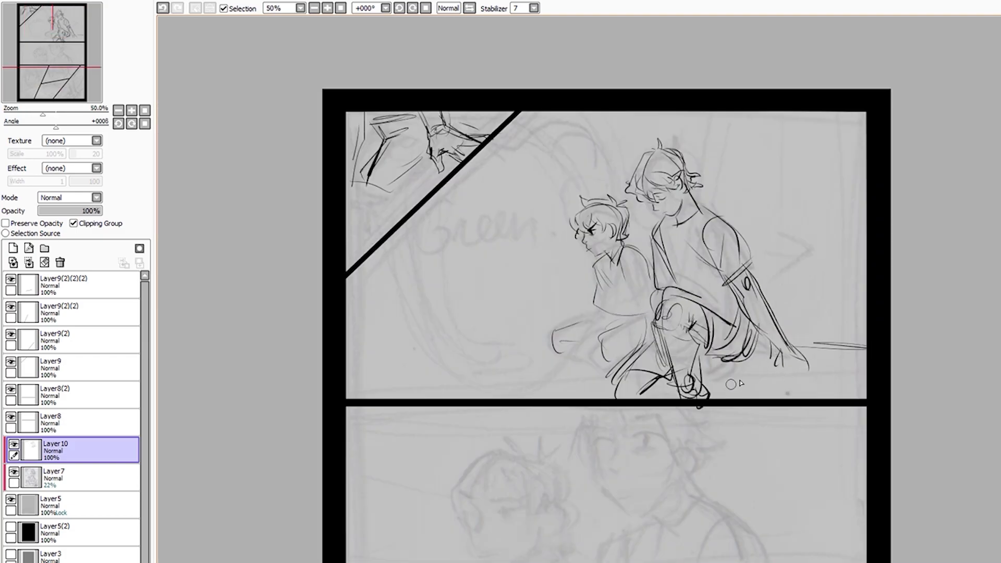
drag(717, 364, 839, 371)
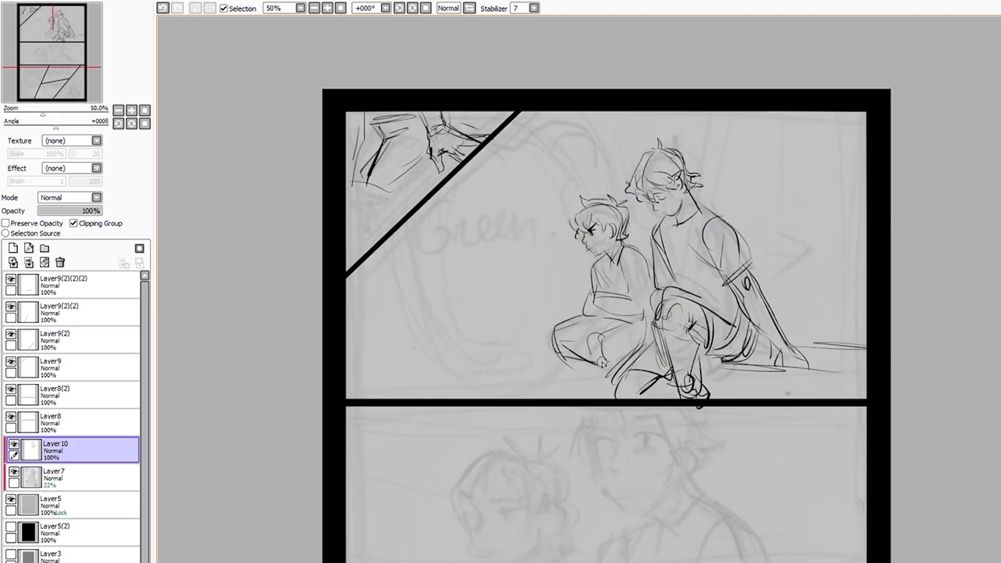
Erase the sketch lines in the top-left panel corner and redraw its curves
scroll(602, 364, up, 3)
scroll(602, 363, down, 3)
scroll(310, 197, up, 1)
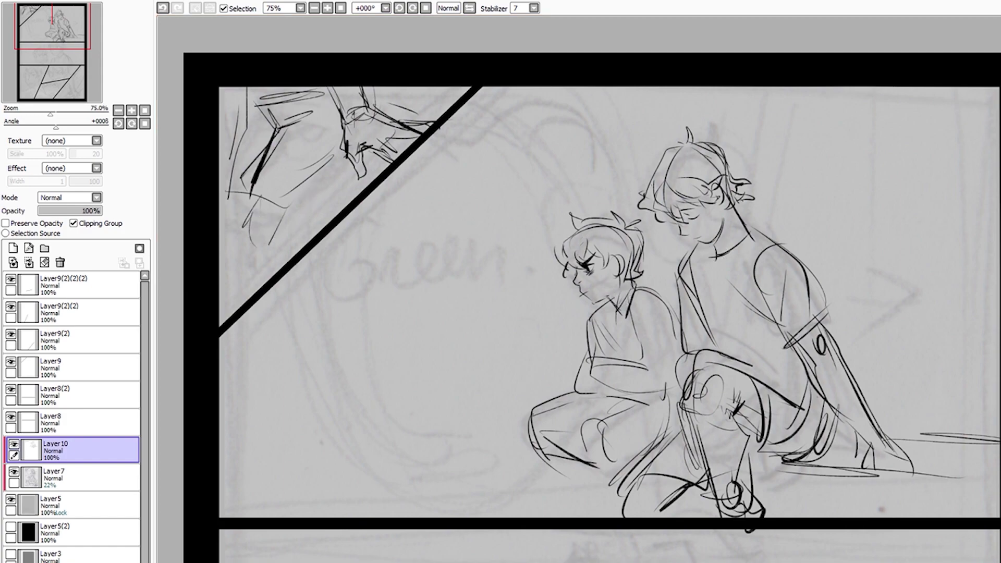
drag(261, 135, 290, 201)
drag(240, 175, 313, 102)
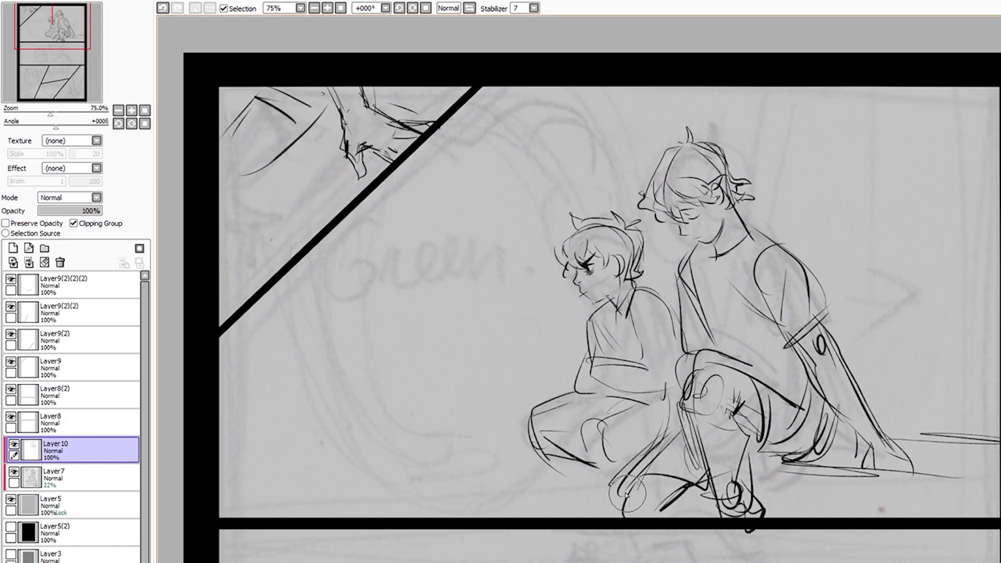
Add lines at the figures' feet and vertical strokes at the right, top and left of the panel
drag(613, 478, 699, 508)
drag(860, 443, 944, 471)
drag(545, 474, 540, 498)
drag(983, 391, 962, 501)
drag(574, 88, 579, 172)
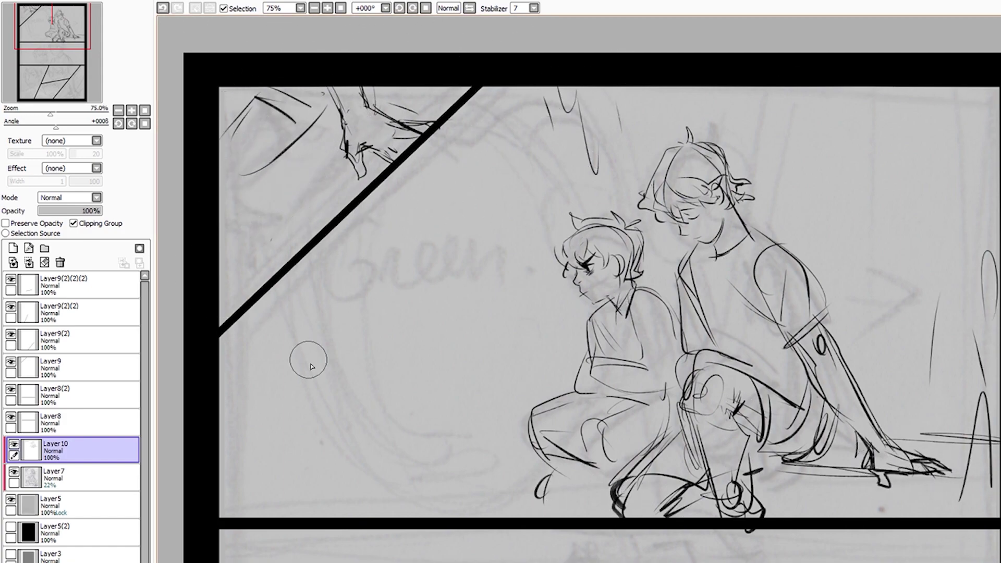
drag(292, 341, 334, 383)
Add more vertical background strokes around the panel and scroll to review the page
scroll(311, 360, down, 4)
scroll(311, 360, up, 2)
drag(242, 409, 323, 471)
drag(683, 213, 712, 307)
scroll(461, 407, up, 5)
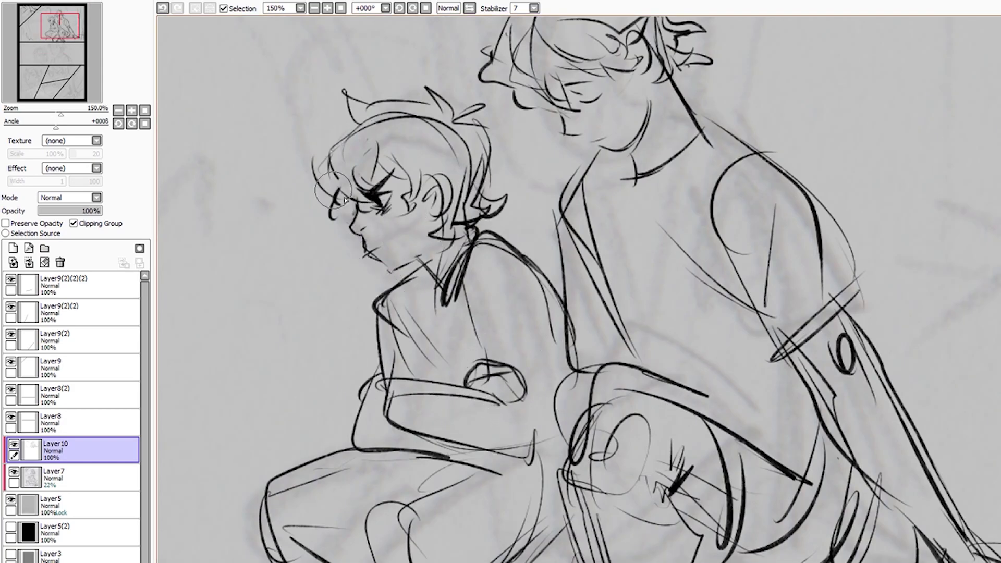
scroll(445, 442, down, 3)
scroll(445, 442, down, 2)
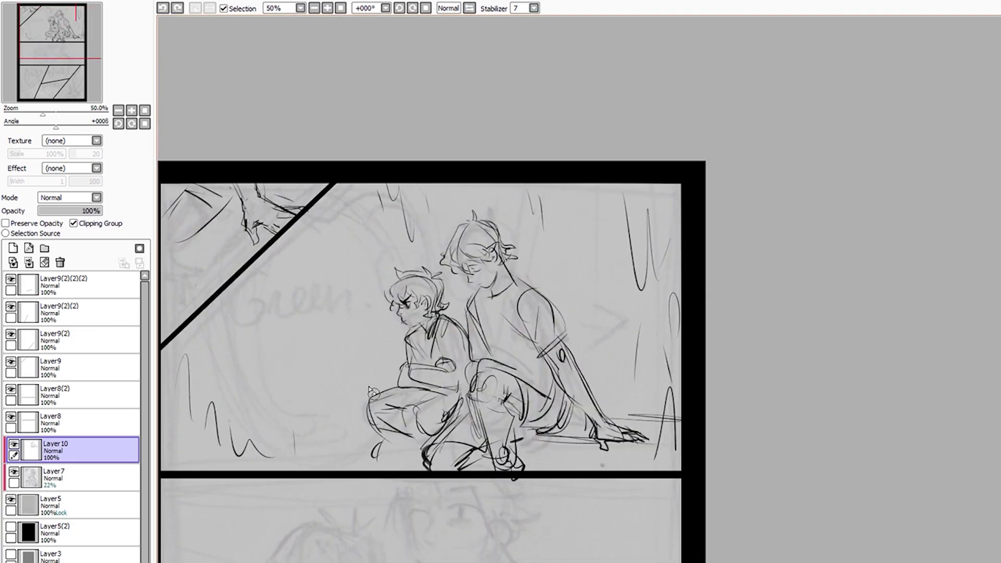
scroll(371, 391, up, 1)
scroll(639, 370, up, 2)
scroll(639, 370, down, 1)
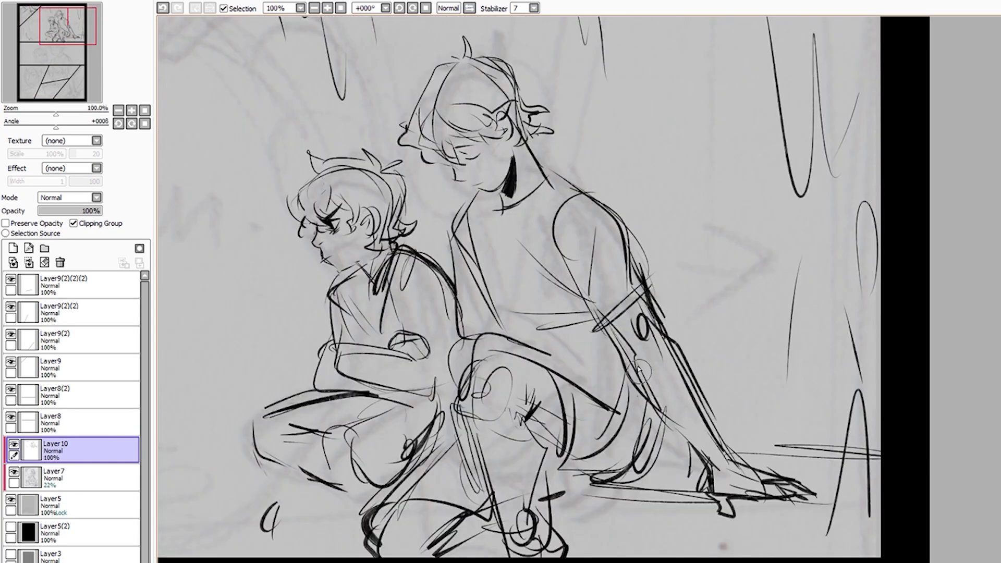
scroll(639, 370, down, 2)
scroll(400, 317, down, 1)
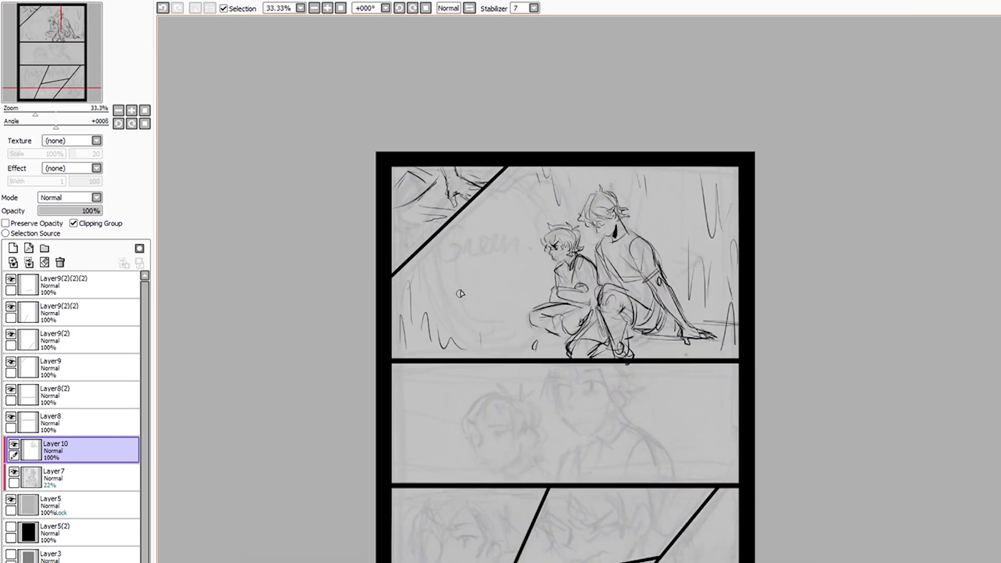
scroll(461, 294, up, 3)
scroll(614, 270, down, 3)
scroll(614, 271, up, 1)
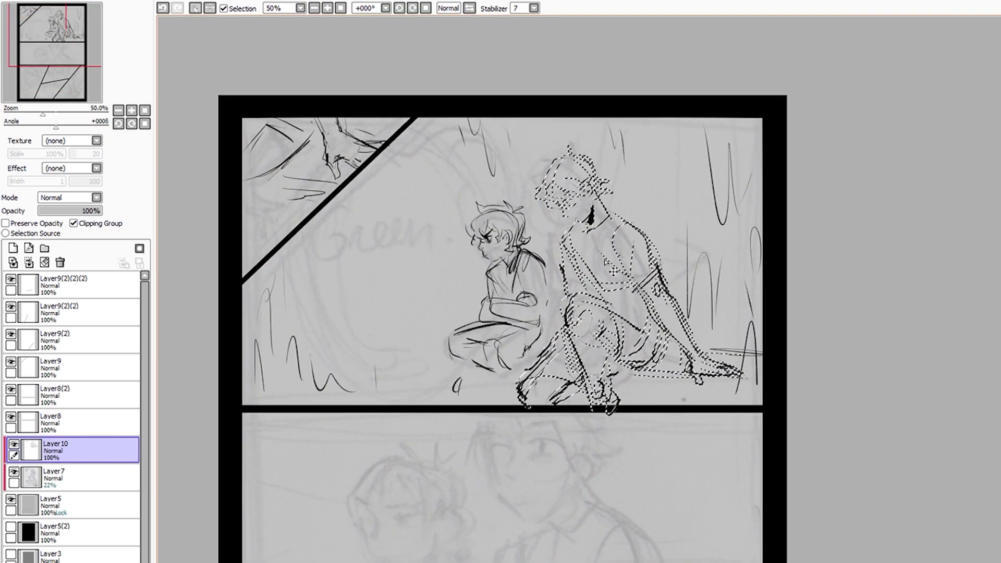
Clear the selection around the taller figure
key(ctrl+d)
scroll(521, 313, down, 1)
scroll(469, 358, up, 2)
scroll(406, 423, down, 1)
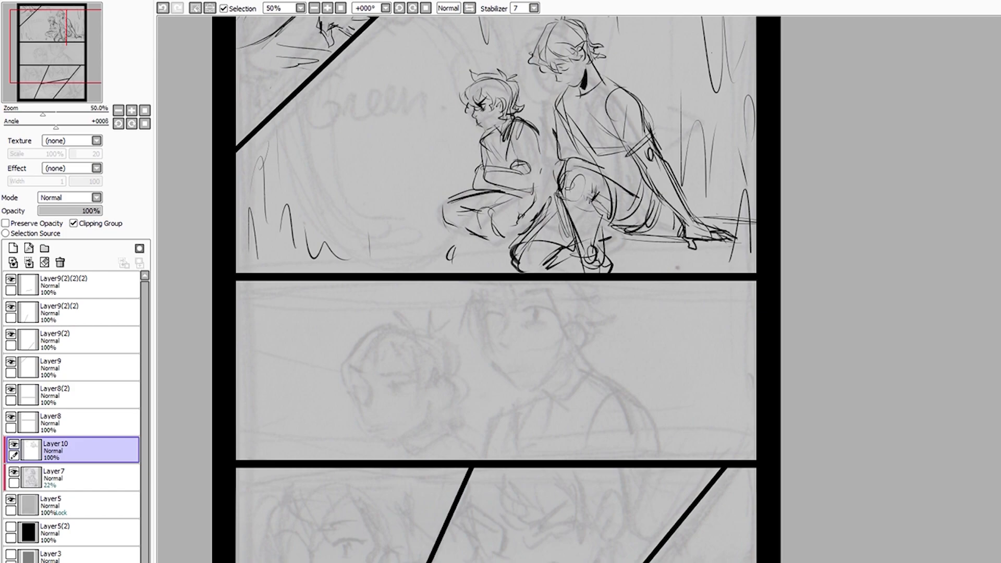
scroll(467, 81, up, 1)
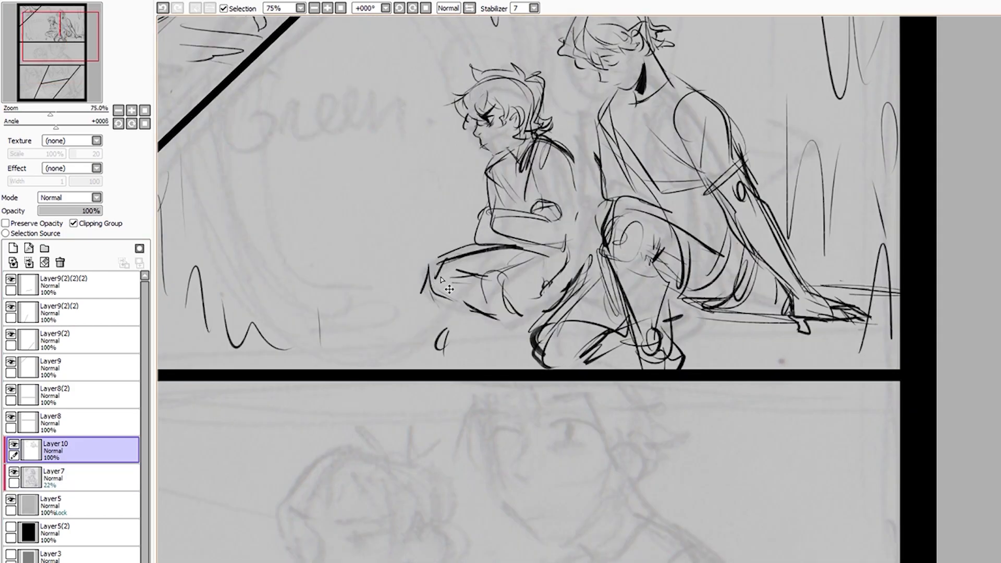
Redraw the smaller figure's legs, knees, back, shoulder and front arm, plus a foot stroke
drag(433, 269, 542, 313)
drag(568, 162, 595, 261)
drag(537, 149, 545, 208)
drag(566, 172, 582, 240)
drag(508, 172, 493, 204)
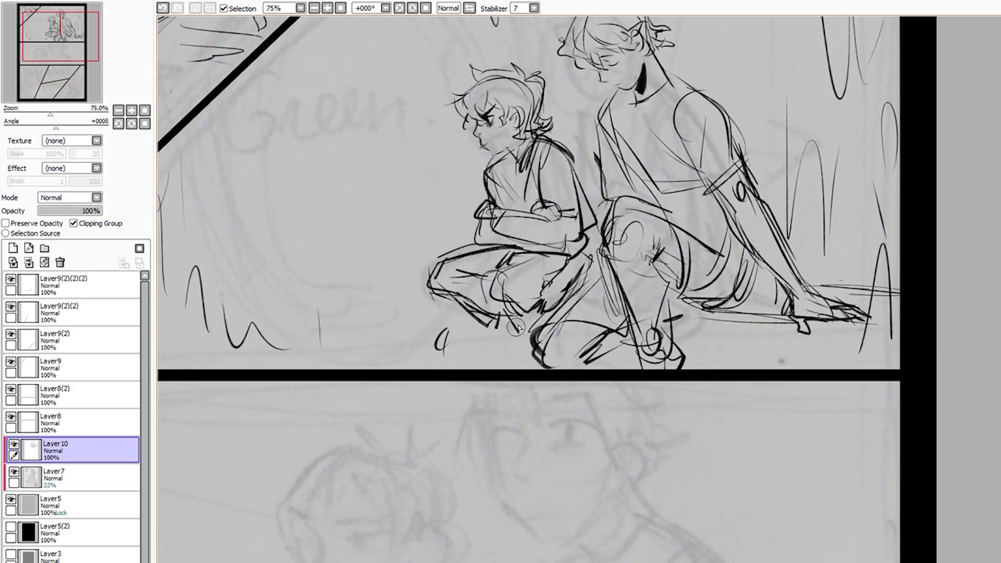
drag(468, 323, 462, 349)
Add one more stroke along the smaller figure's shoulder
scroll(465, 333, down, 2)
scroll(522, 261, up, 1)
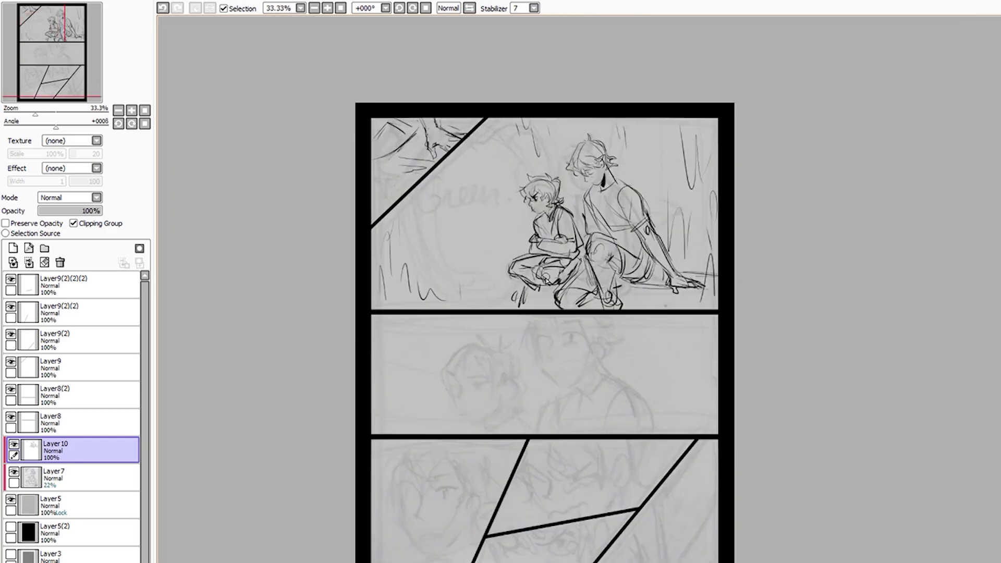
scroll(585, 206, up, 1)
scroll(585, 206, up, 1)
scroll(585, 219, down, 2)
scroll(595, 245, up, 1)
drag(573, 186, 595, 249)
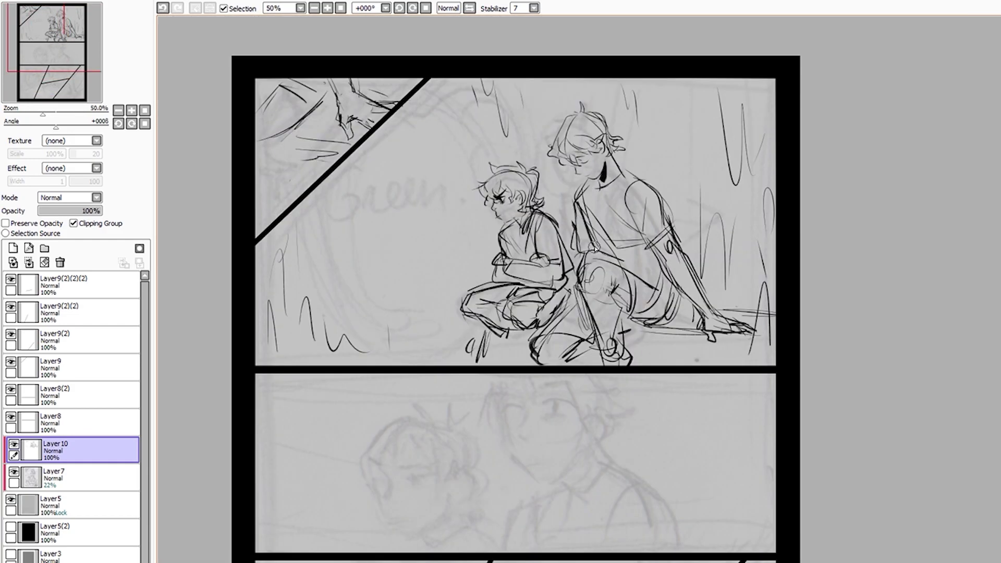
Sketch a curl in the top-left corner panel and hatch it dark
drag(313, 88, 267, 128)
drag(386, 120, 333, 98)
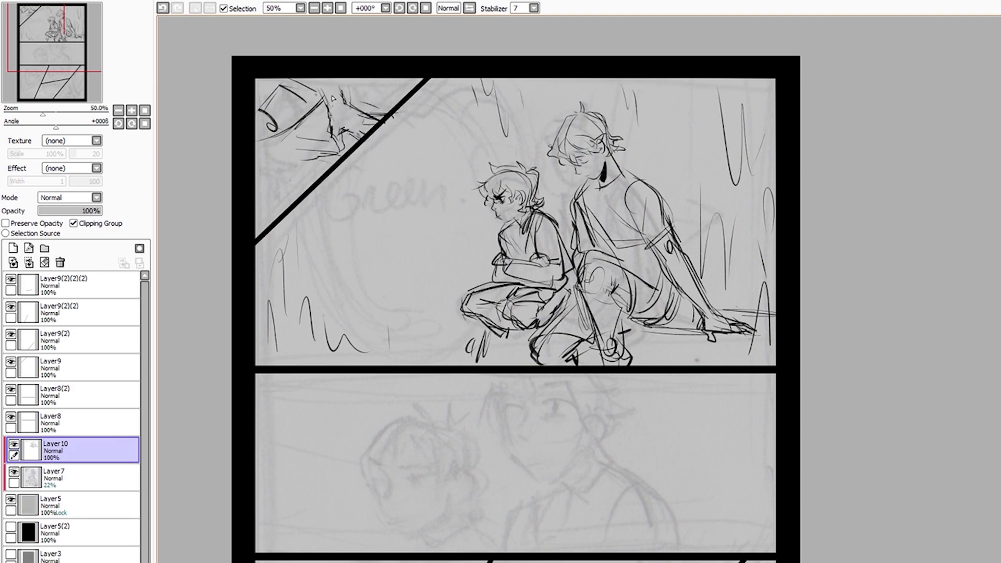
drag(285, 162, 271, 115)
drag(261, 172, 282, 219)
Finish the dark hatching in the corner panel
mouse_move(292, 125)
mouse_down()
mouse_move(386, 104)
mouse_move(290, 138)
mouse_up()
scroll(570, 303, down, 2)
scroll(453, 326, up, 3)
scroll(417, 319, up, 2)
Ink the left face's cheek, chin, jaw, ear, eye, brow, nose and mouth
drag(407, 313, 425, 398)
drag(428, 412, 627, 353)
drag(626, 300, 628, 359)
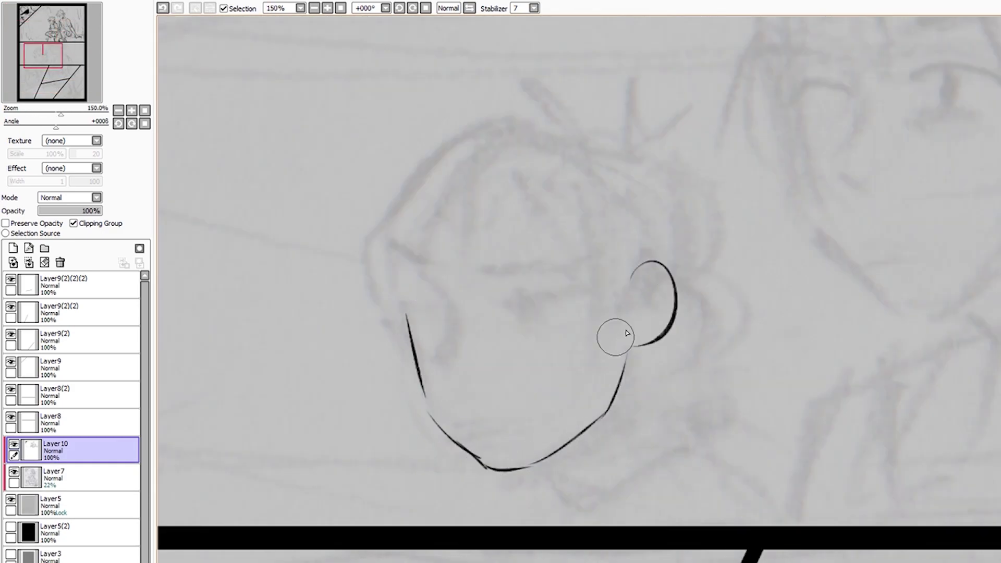
drag(498, 285, 572, 280)
drag(472, 269, 571, 266)
drag(441, 316, 462, 368)
drag(456, 425, 493, 428)
Rework the left face's jaw line with a heavier stroke
key(ctrl+z)
drag(621, 392, 540, 472)
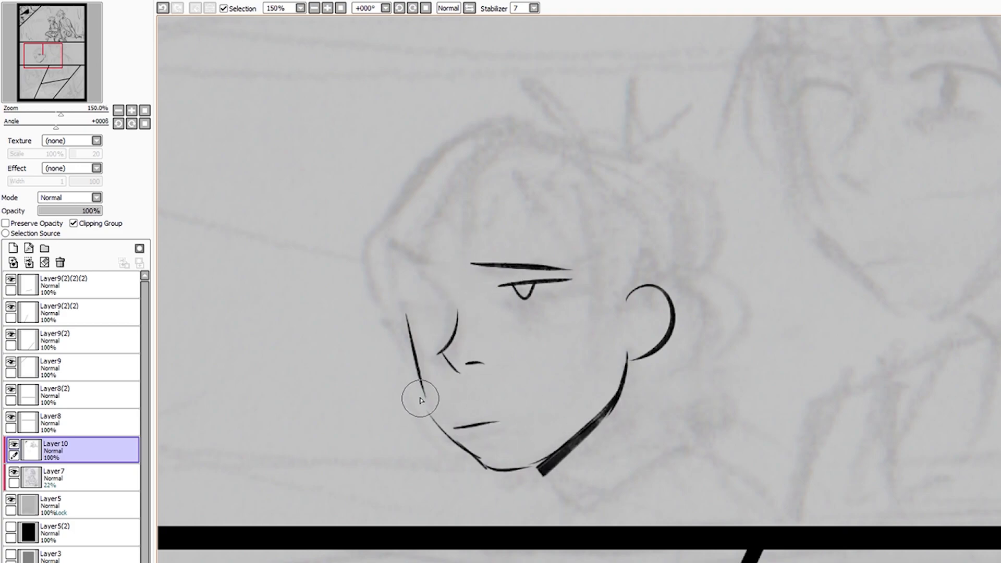
scroll(415, 398, down, 3)
scroll(504, 358, up, 1)
scroll(505, 357, up, 2)
drag(464, 351, 524, 426)
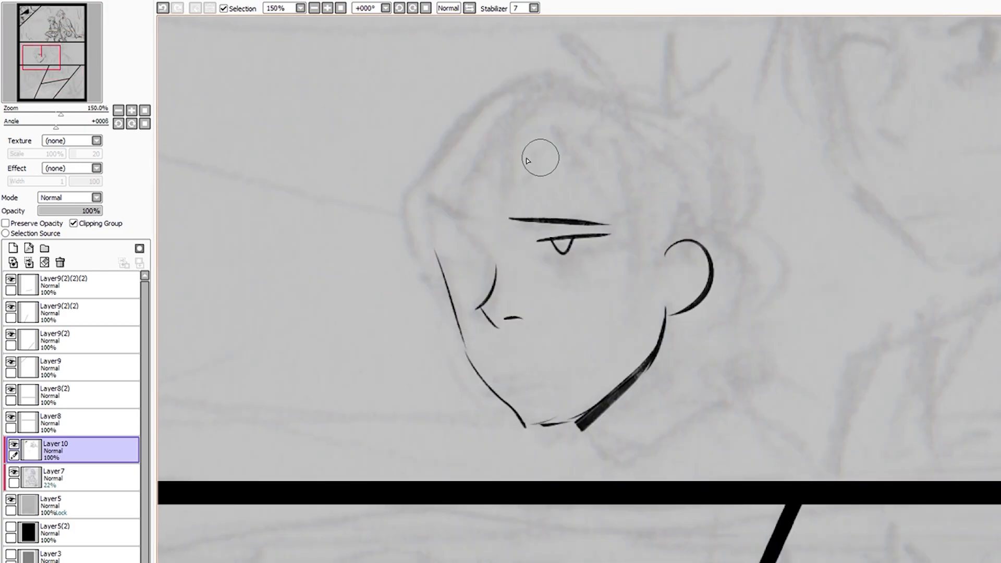
Ink the curly hair strands over the forehead, across the top and down the right side
drag(495, 140, 508, 249)
drag(537, 148, 582, 201)
drag(579, 159, 637, 238)
drag(558, 63, 404, 95)
drag(432, 128, 391, 154)
mouse_move(576, 50)
mouse_down()
mouse_move(660, 94)
mouse_move(735, 243)
mouse_up()
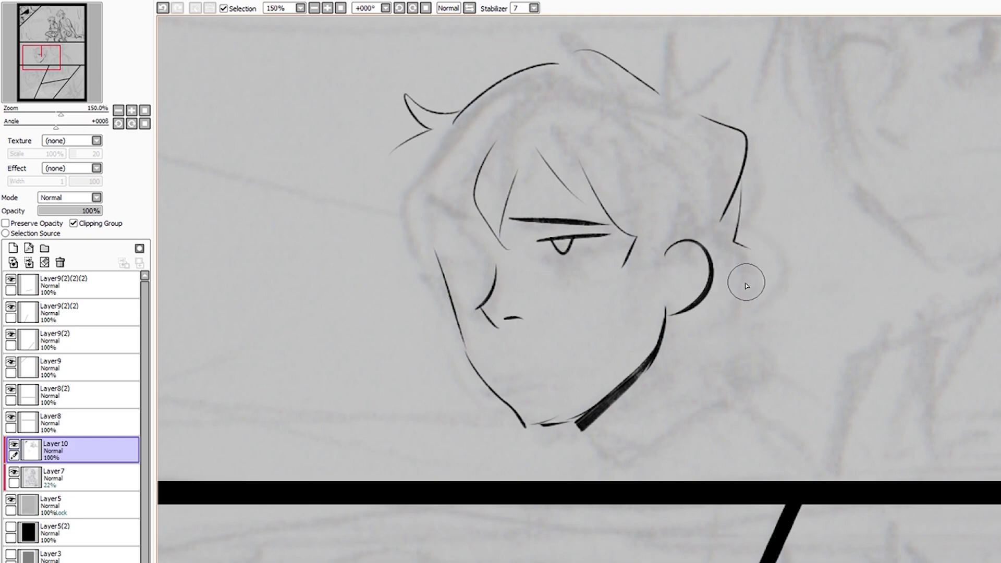
Add the curl behind the ear, the neck and cheek lines, and the left-side hair curls
drag(720, 282, 777, 284)
drag(636, 237, 623, 265)
drag(382, 185, 365, 246)
drag(429, 216, 397, 298)
scroll(552, 210, down, 4)
scroll(553, 210, up, 3)
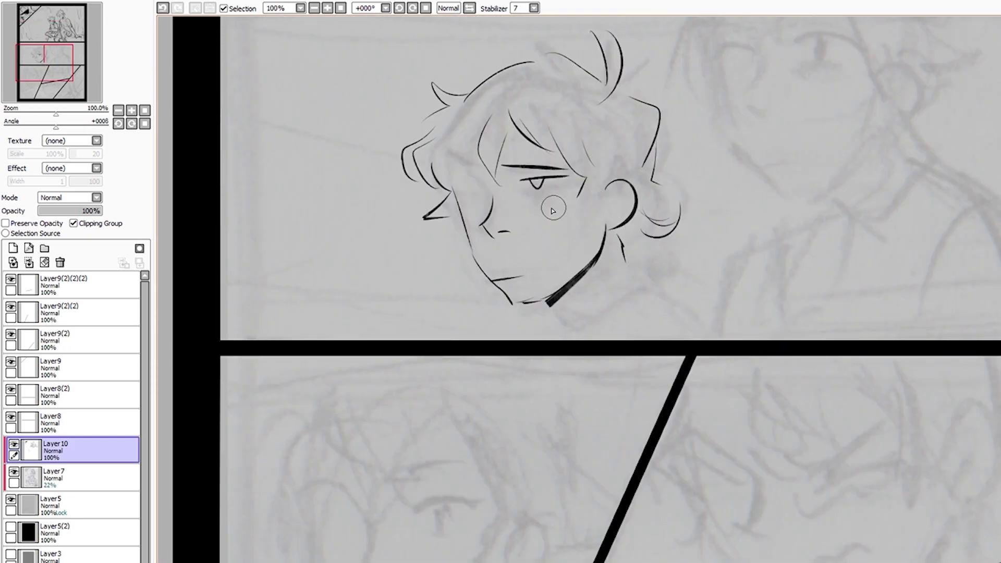
scroll(534, 241, up, 2)
scroll(535, 241, down, 2)
scroll(600, 312, down, 1)
Ink the neck and collar lines, redraw the left eye, and begin the taller boy's face outline
mouse_move(642, 292)
mouse_down()
mouse_move(626, 334)
mouse_move(660, 383)
mouse_up()
scroll(574, 272, up, 1)
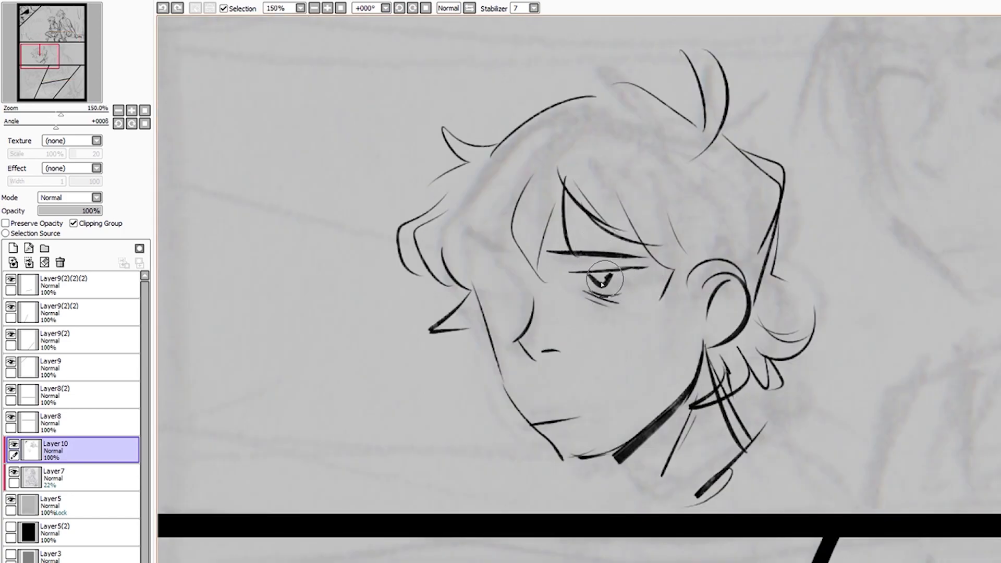
drag(574, 274, 621, 271)
scroll(648, 321, down, 3)
scroll(647, 321, up, 3)
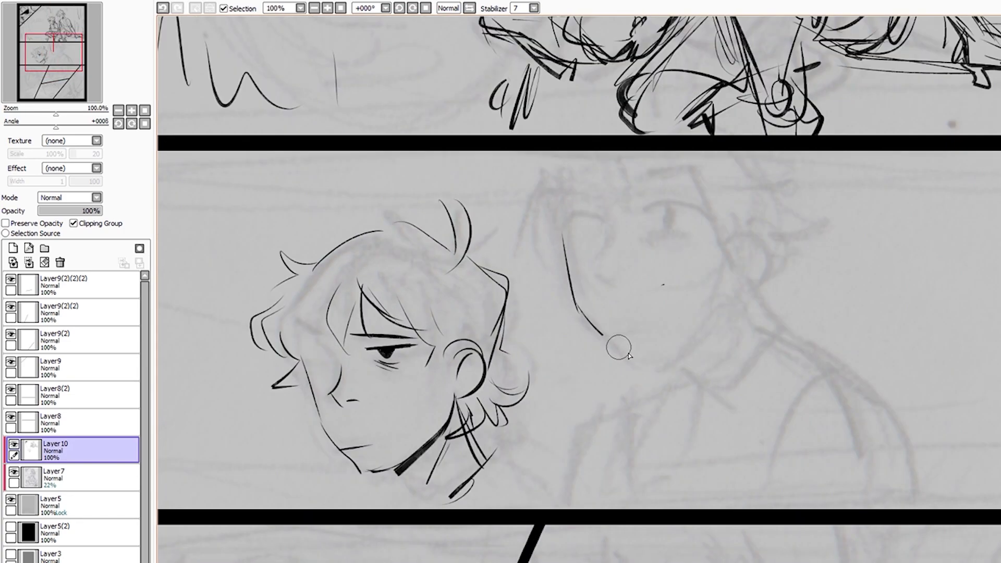
drag(559, 235, 568, 284)
Ink the right face's jaw line, ear, neck lines and eye
mouse_move(649, 370)
mouse_down()
mouse_move(740, 236)
mouse_move(784, 348)
mouse_up()
drag(670, 371, 725, 427)
drag(644, 209, 689, 213)
scroll(680, 260, down, 1)
scroll(680, 259, up, 3)
scroll(721, 208, down, 3)
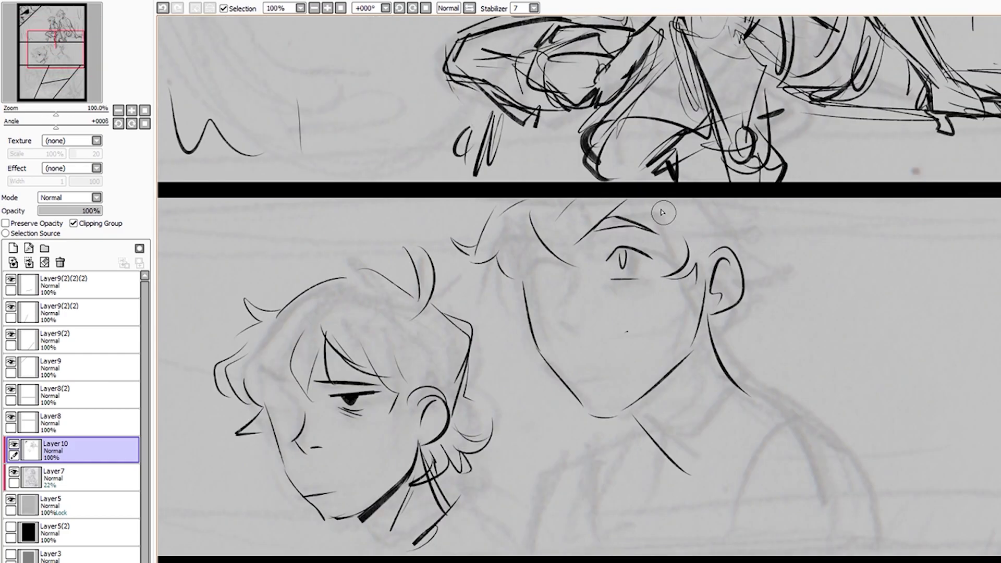
Add a dark neck stroke, a small nose dash and the mouth to the right face
drag(707, 329, 642, 438)
scroll(658, 333, up, 3)
scroll(657, 334, down, 3)
drag(645, 346, 658, 347)
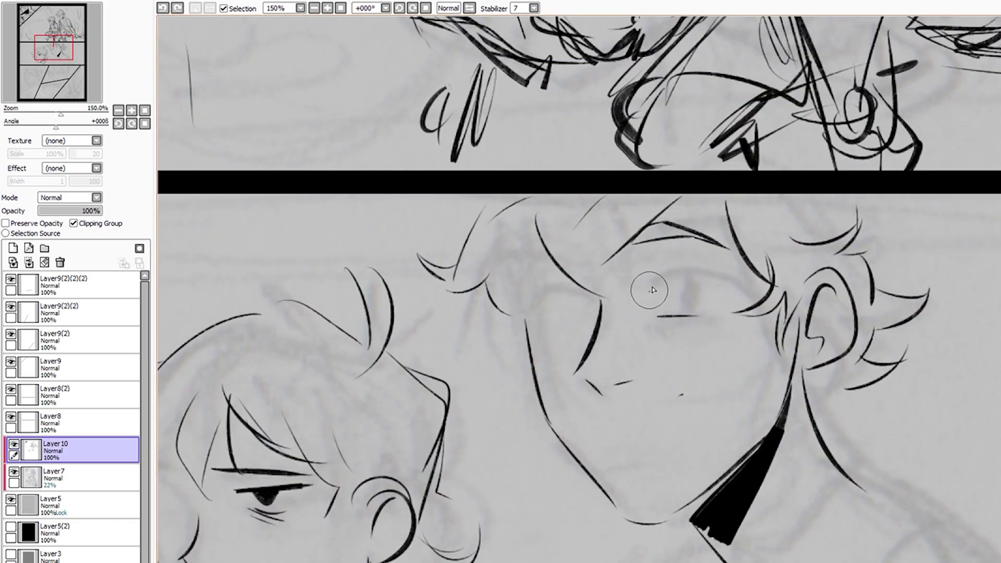
scroll(632, 339, up, 3)
scroll(633, 339, down, 3)
drag(624, 414, 655, 412)
Fill in the black neck shadow as a smoother triangle
scroll(649, 358, down, 2)
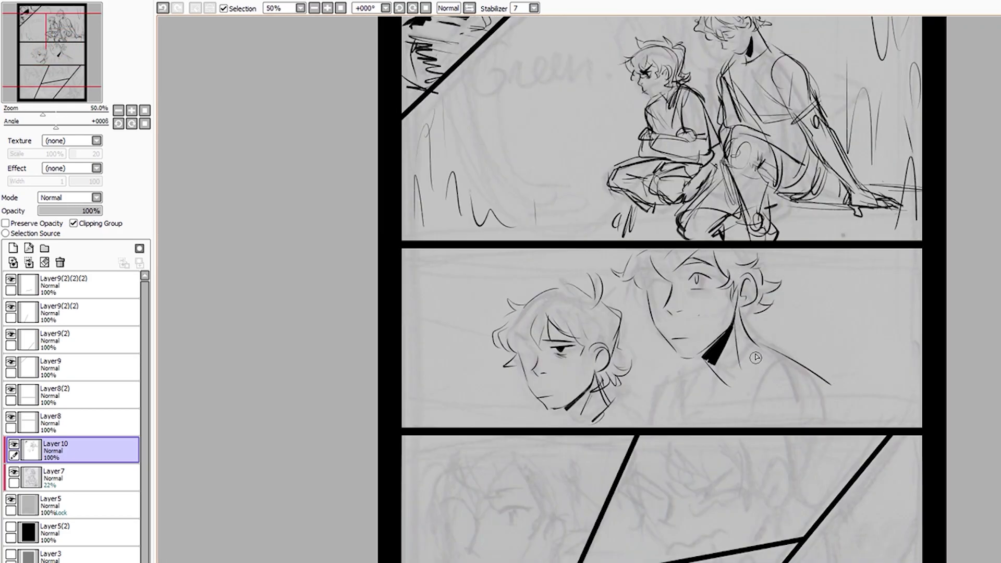
scroll(708, 372, up, 2)
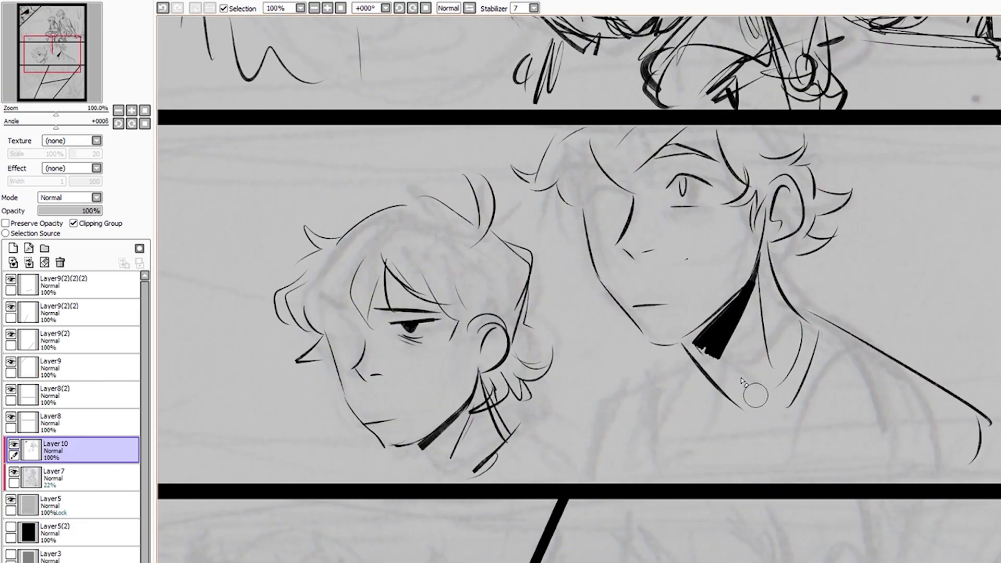
scroll(671, 271, down, 2)
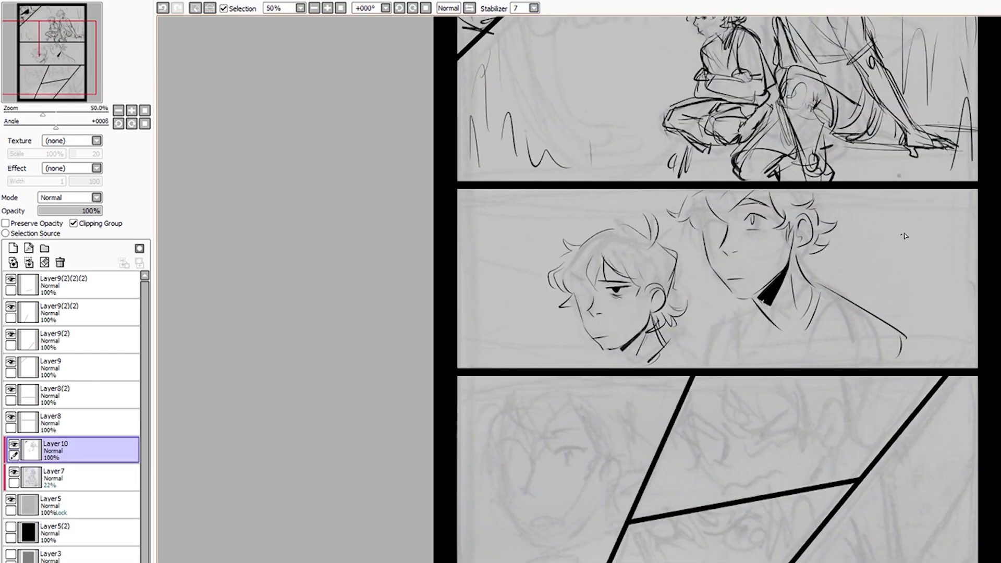
scroll(730, 235, up, 4)
scroll(678, 313, down, 5)
scroll(673, 359, up, 3)
drag(677, 329, 637, 392)
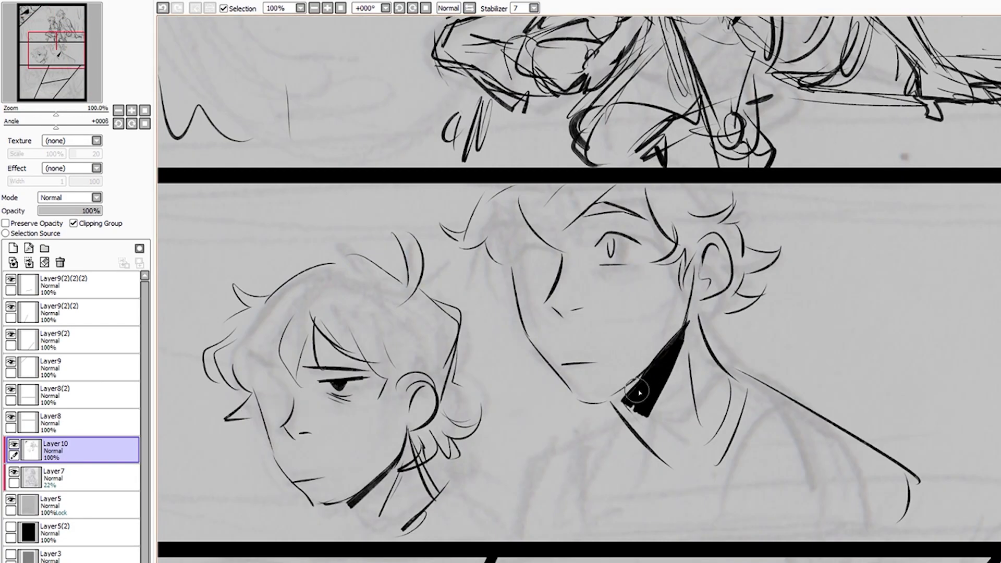
key(ctrl+z)
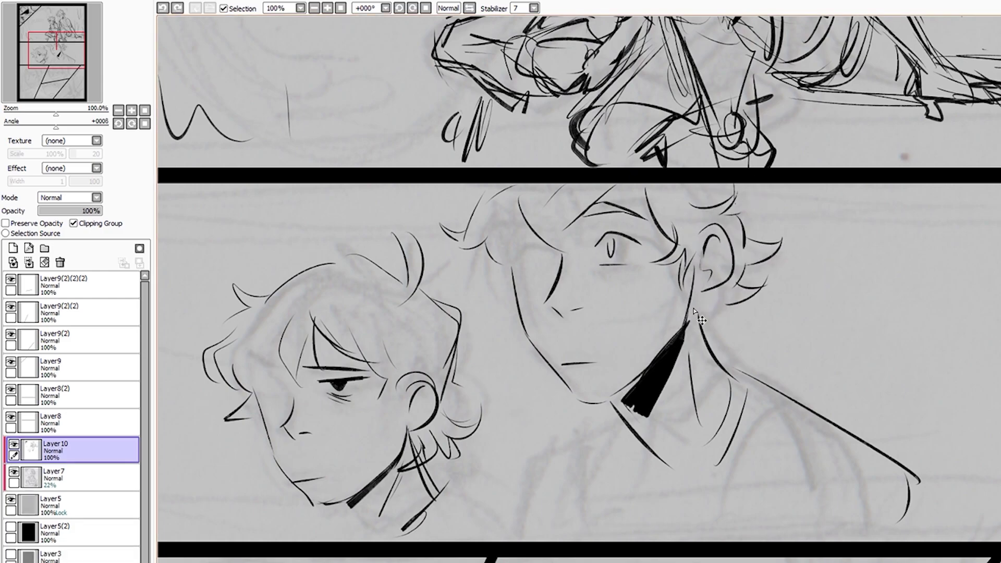
drag(649, 382, 618, 407)
key(ctrl+z)
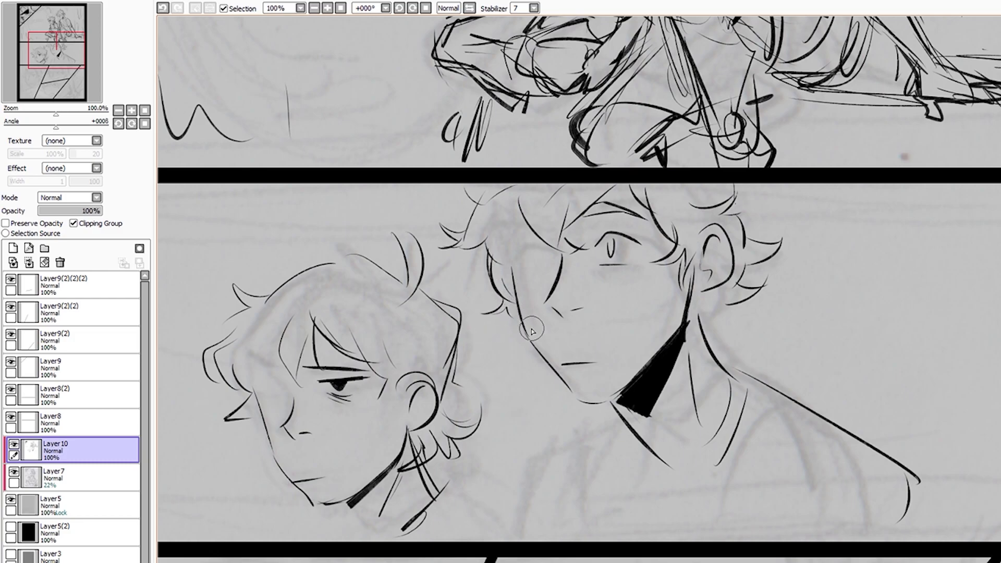
Redo the forehead and top-right hair strands, undoing the unwanted strokes
key(ctrl+z)
drag(519, 197, 527, 272)
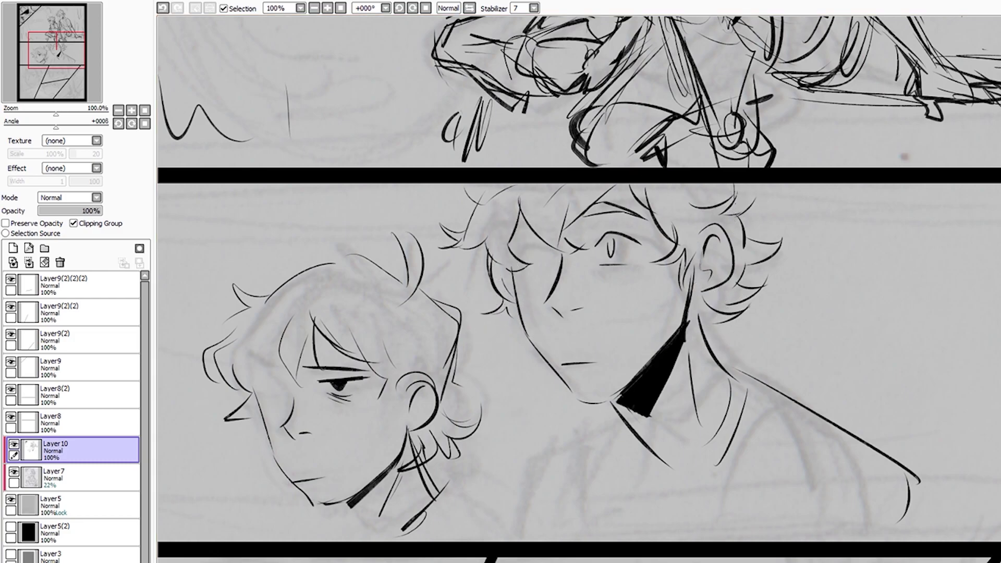
key(ctrl+z)
drag(753, 185, 672, 219)
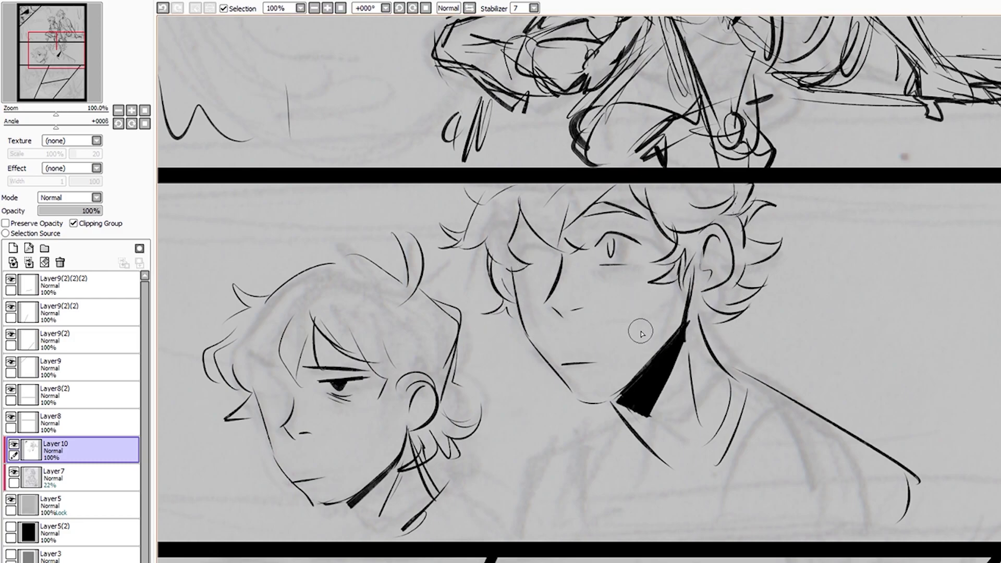
scroll(641, 333, down, 1)
key(ctrl+z)
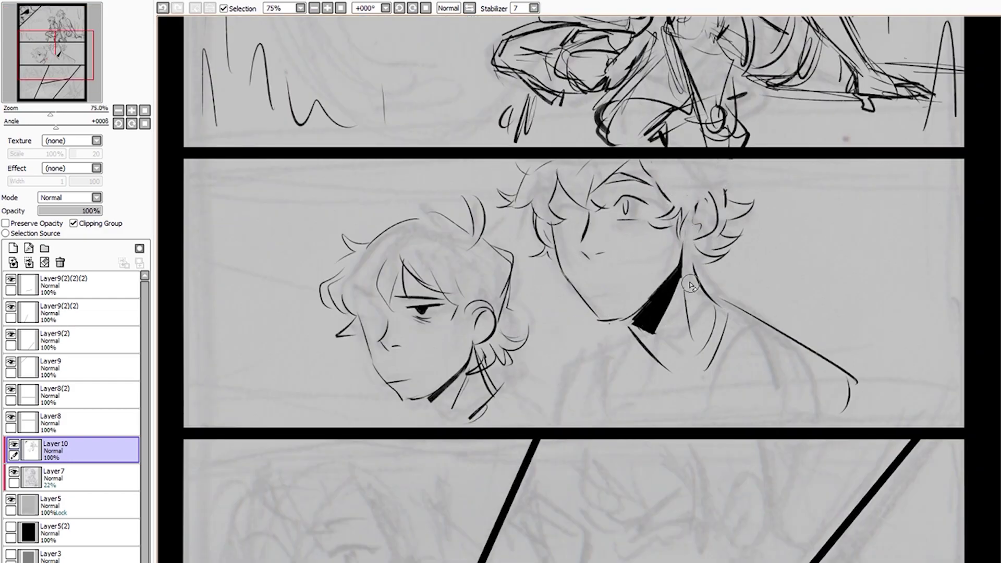
key(ctrl+z)
drag(699, 208, 693, 175)
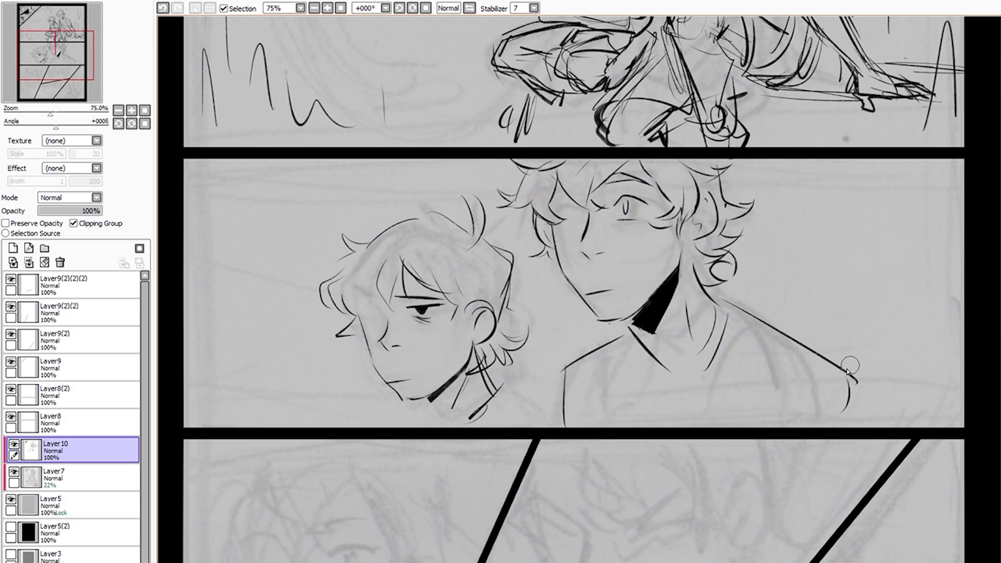
Ink the shoulder line and move the lassoed stray strokes from beside the ear onto the shoulder
drag(846, 372, 809, 425)
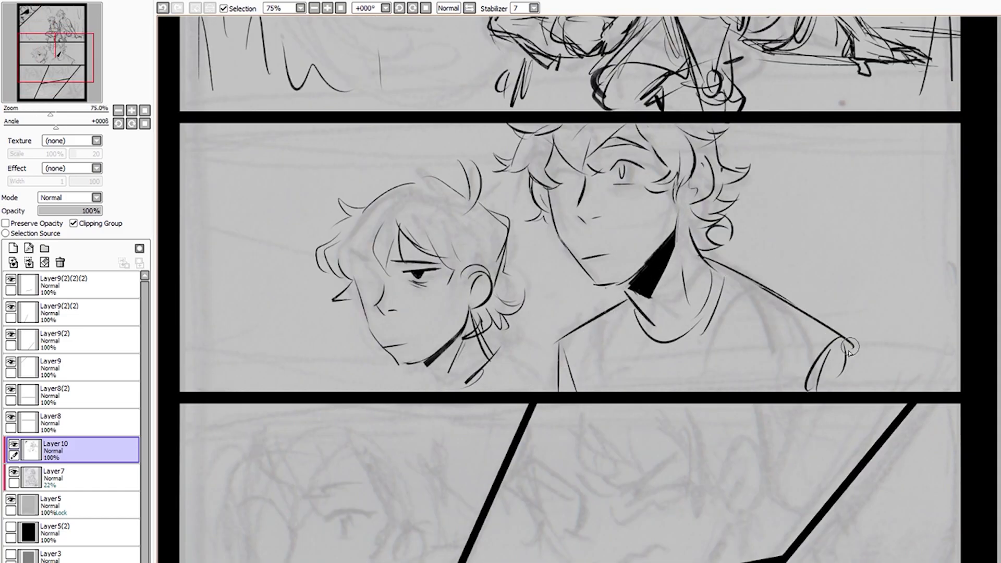
key(ctrl+minus)
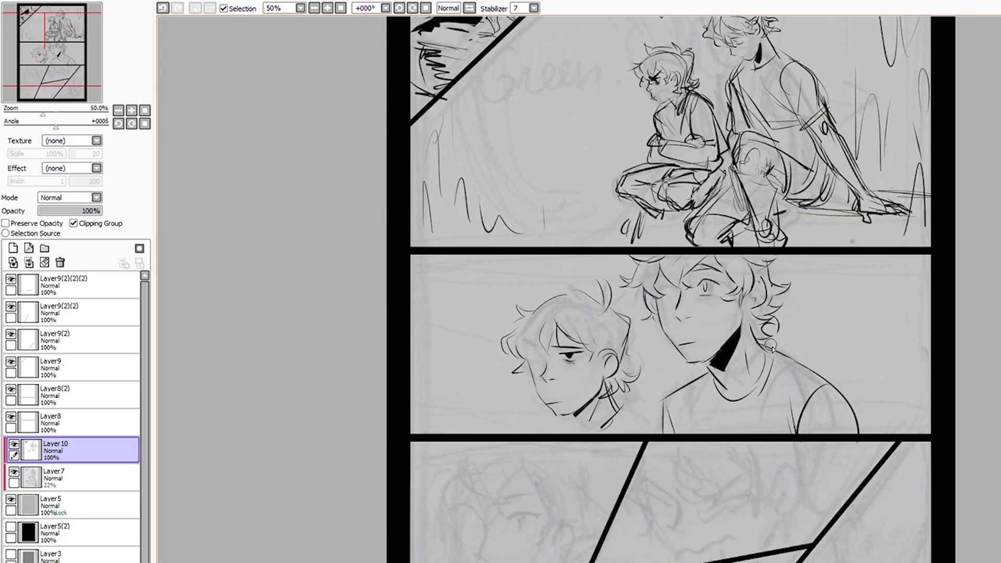
scroll(772, 348, up, 4)
drag(763, 223, 735, 319)
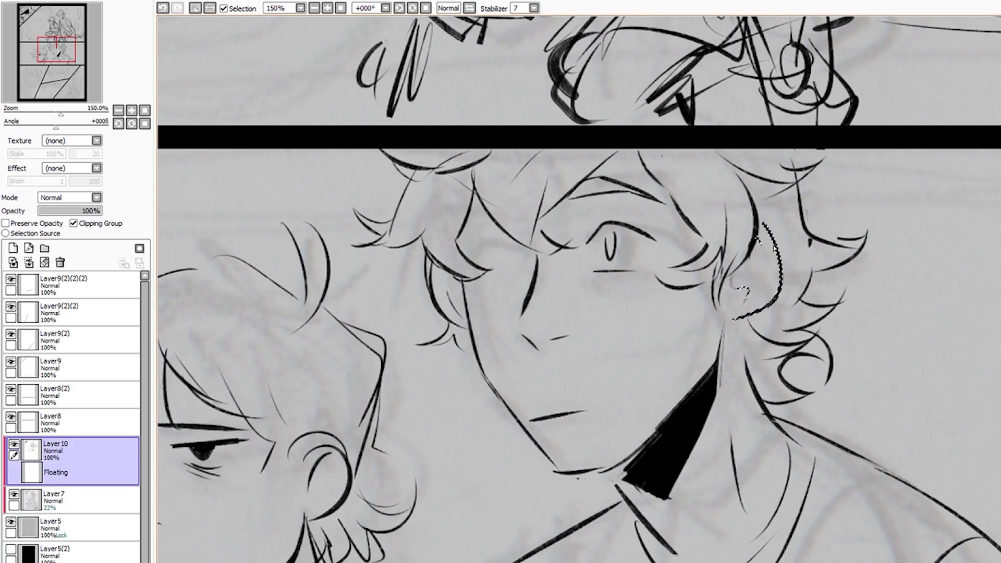
scroll(757, 239, down, 5)
scroll(568, 234, up, 3)
drag(569, 235, 537, 348)
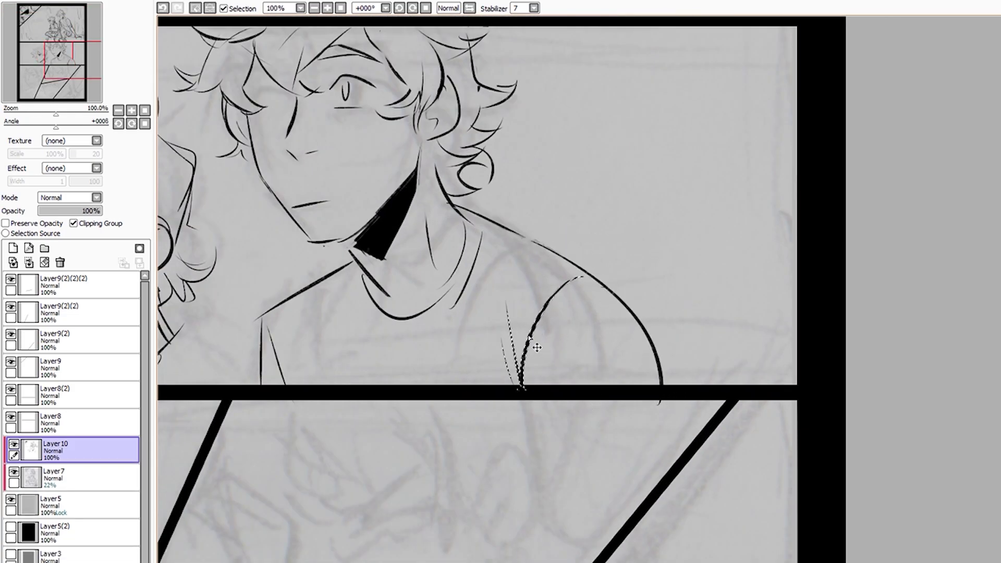
scroll(537, 347, down, 2)
scroll(479, 438, up, 1)
Ink the eyelid, iris, eyebrow and short strokes around the eye in panel three
scroll(485, 362, up, 2)
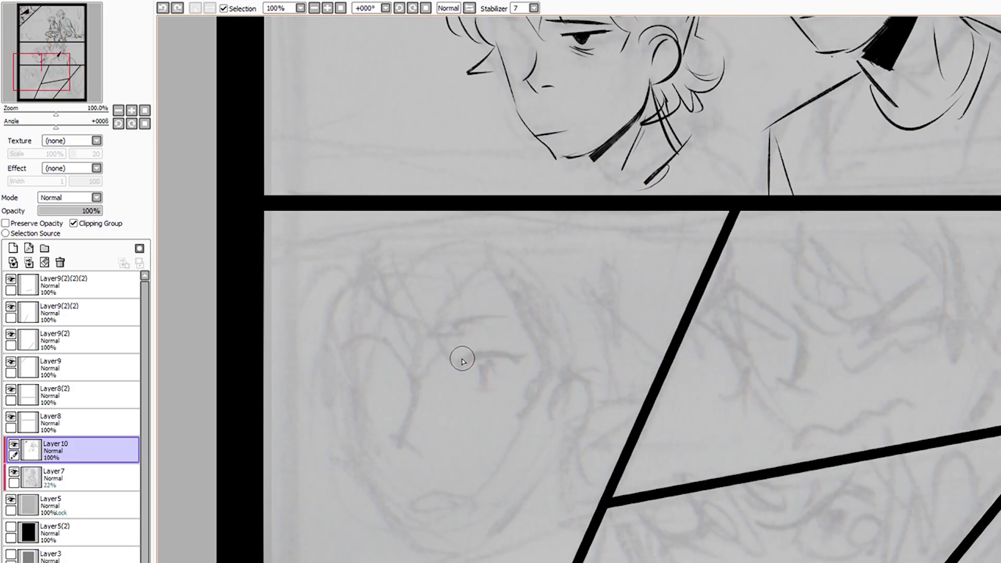
scroll(463, 358, down, 2)
scroll(478, 335, up, 4)
mouse_move(488, 300)
mouse_down()
mouse_move(365, 305)
mouse_move(425, 341)
mouse_up()
scroll(485, 267, down, 4)
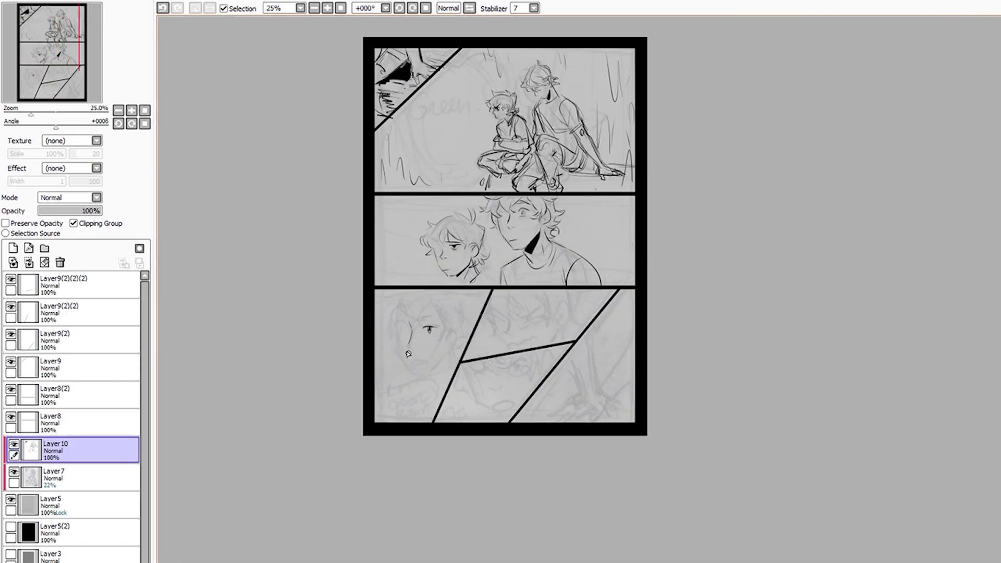
scroll(417, 260, up, 3)
drag(415, 257, 426, 292)
drag(446, 245, 527, 239)
drag(459, 265, 490, 266)
Add an upper eyelid stroke to the bottom-panel eye
scroll(559, 246, up, 3)
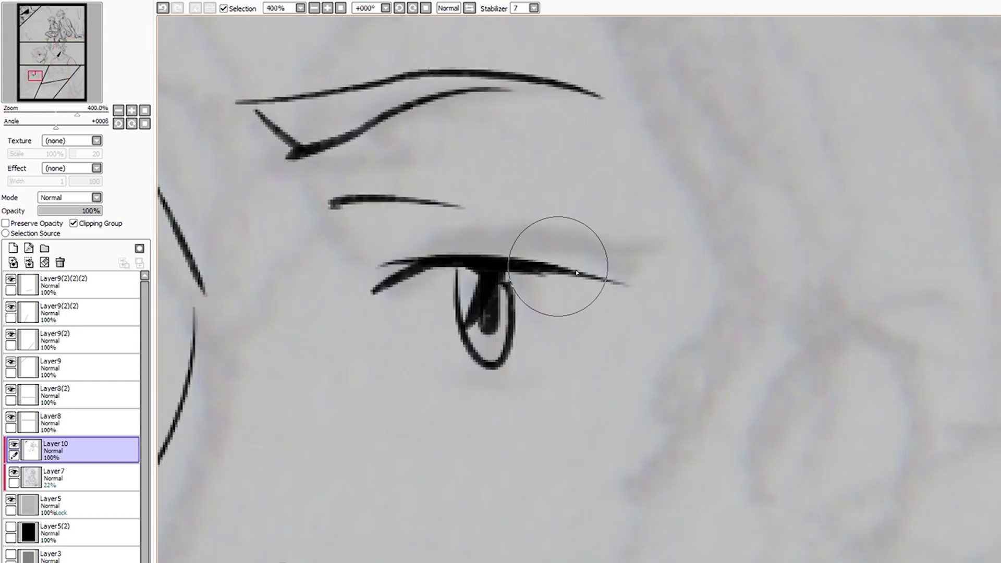
scroll(558, 246, down, 2)
scroll(559, 246, up, 2)
scroll(469, 172, down, 3)
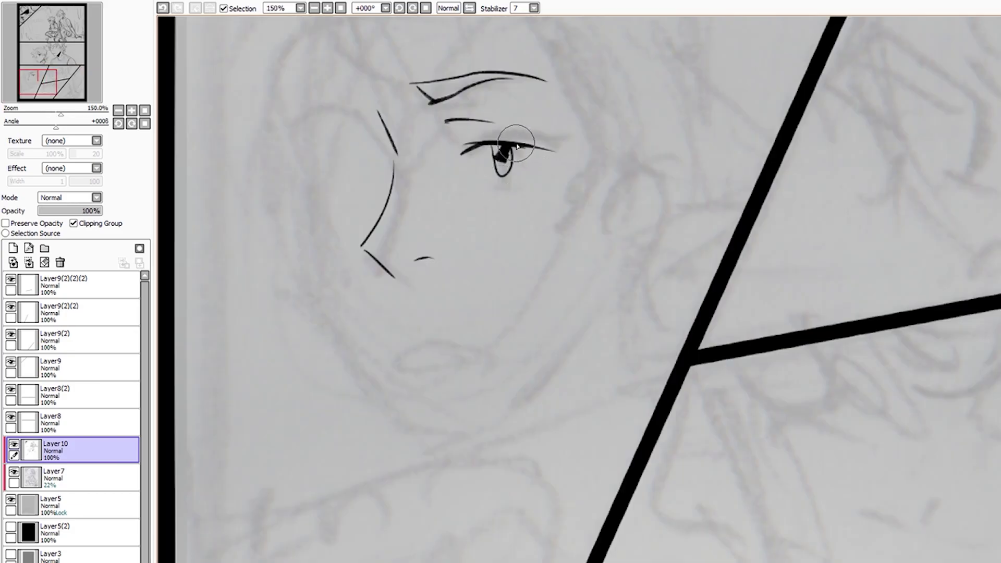
scroll(470, 172, down, 3)
scroll(521, 182, up, 3)
scroll(565, 191, up, 1)
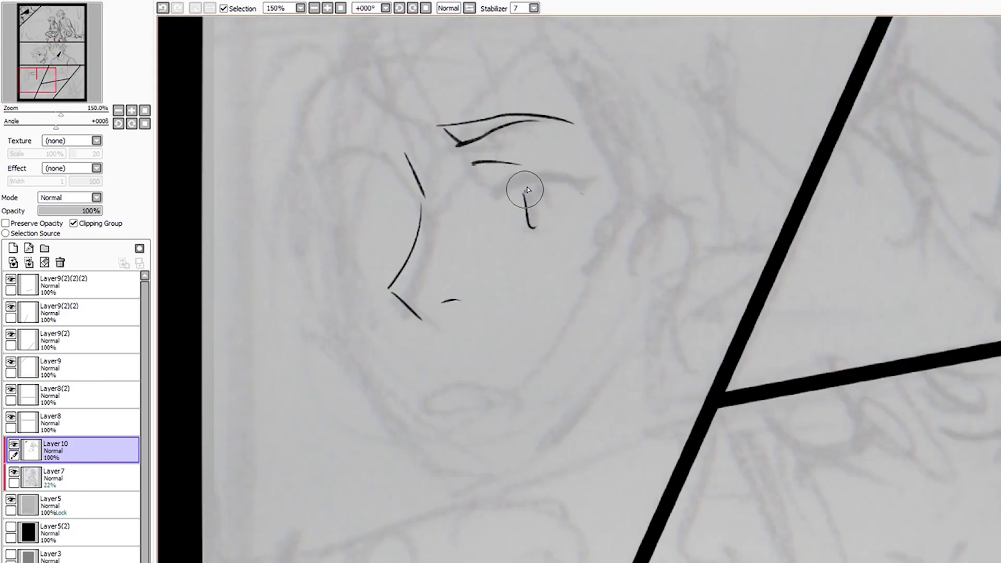
drag(516, 185, 594, 180)
scroll(538, 309, down, 2)
scroll(524, 328, up, 3)
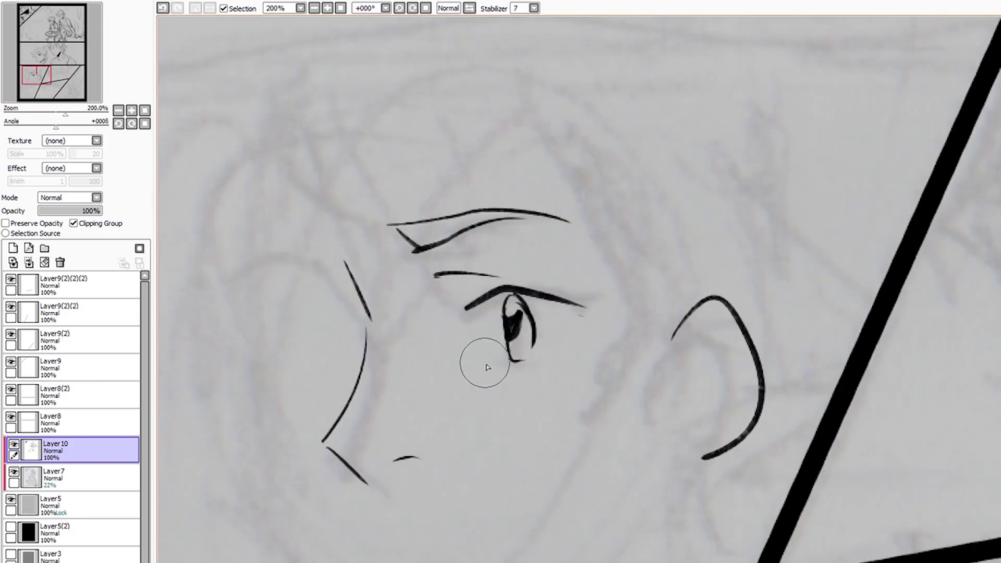
scroll(485, 299, down, 2)
scroll(458, 426, up, 2)
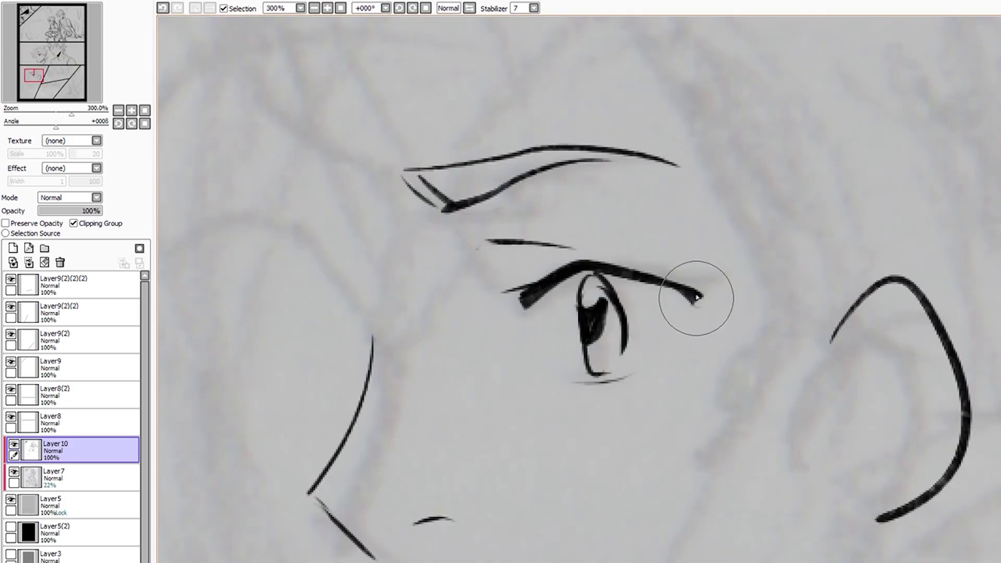
scroll(692, 302, down, 3)
scroll(554, 255, up, 5)
Replace the misplaced iris strokes with a new iris inside the eye
key(ctrl+z)
drag(560, 276, 548, 328)
scroll(574, 324, down, 3)
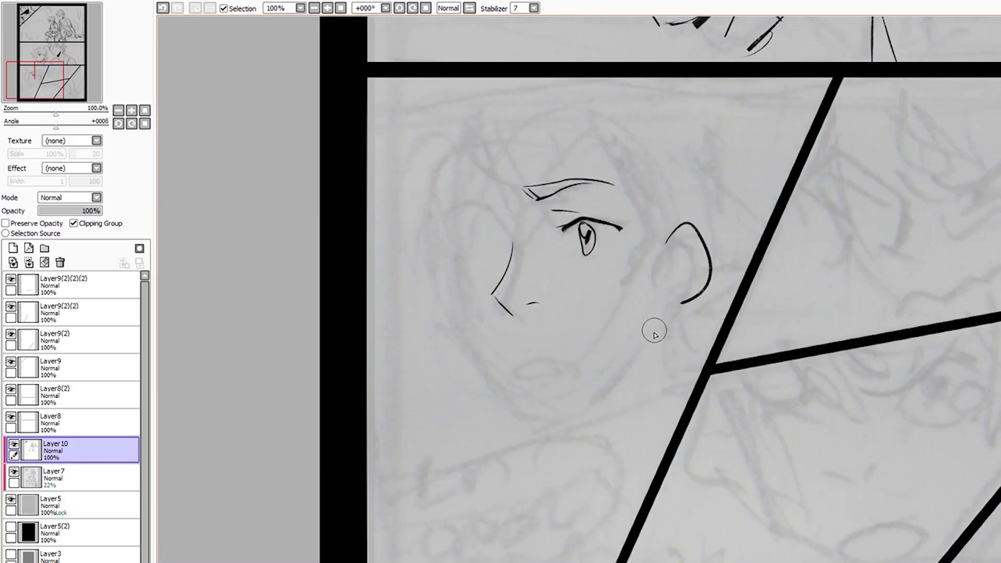
scroll(628, 242, down, 1)
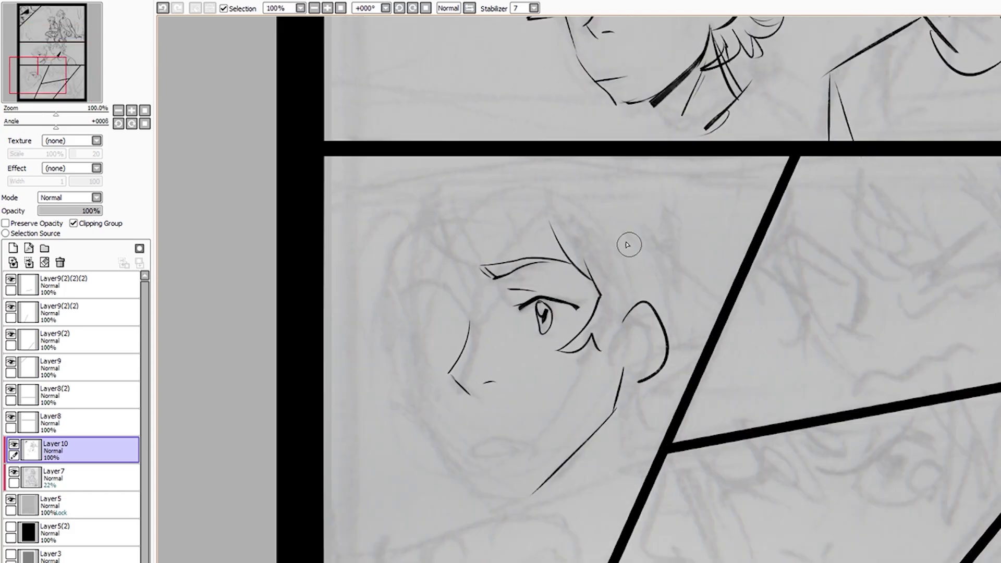
scroll(586, 255, down, 1)
scroll(675, 442, down, 2)
scroll(644, 443, up, 2)
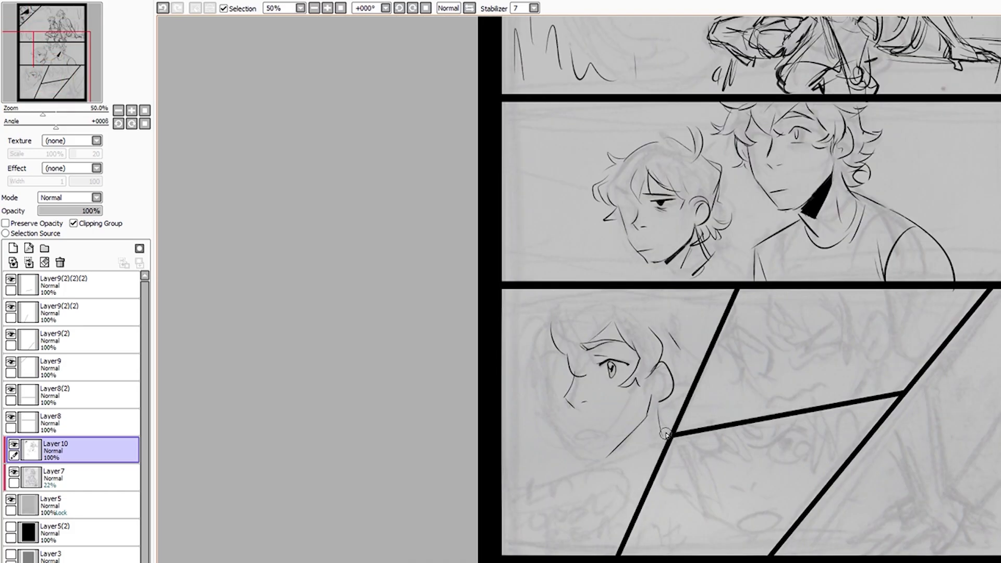
scroll(665, 425, up, 1)
scroll(678, 365, up, 1)
scroll(538, 334, up, 1)
scroll(537, 334, down, 1)
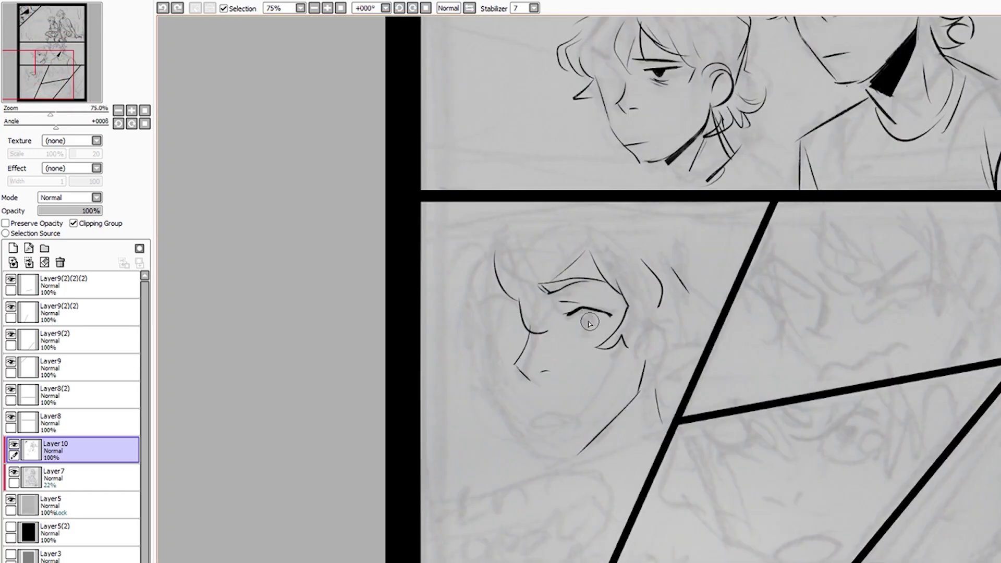
scroll(593, 308, up, 1)
scroll(593, 308, down, 1)
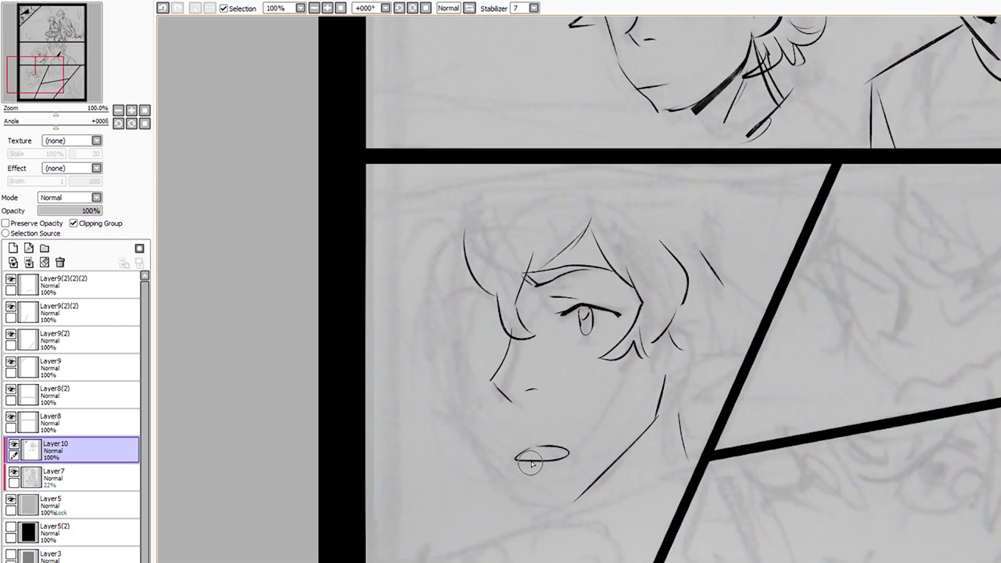
scroll(600, 339, down, 2)
scroll(611, 392, up, 1)
scroll(598, 383, up, 1)
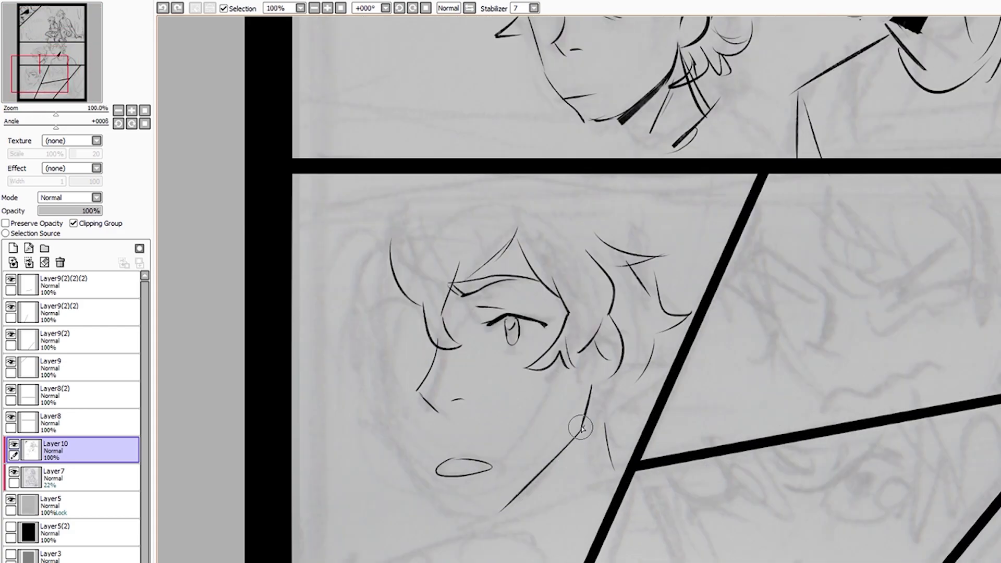
scroll(598, 383, down, 2)
scroll(643, 365, up, 3)
scroll(644, 365, down, 3)
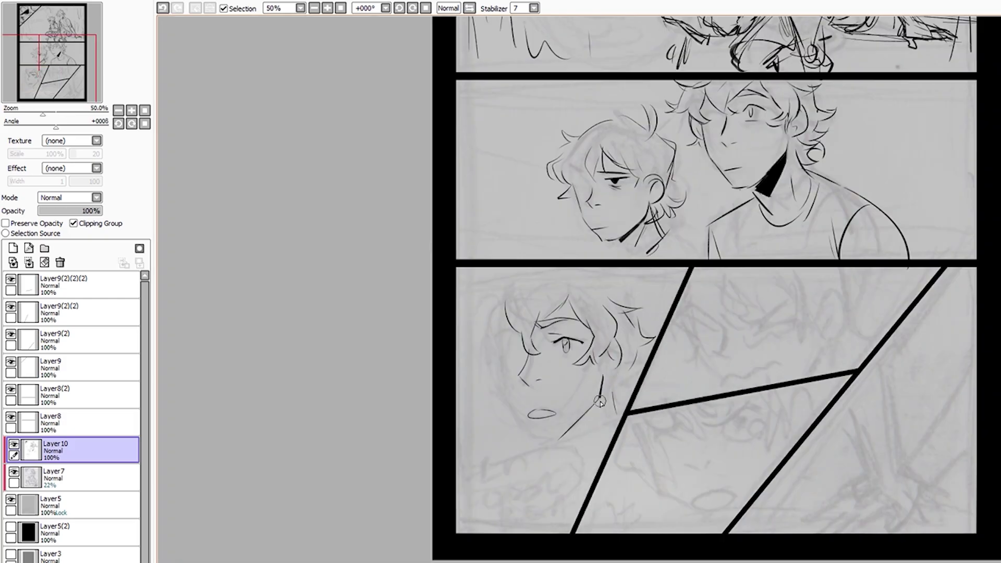
scroll(603, 449, up, 1)
scroll(604, 449, up, 1)
Ink the thick black neck wedge, redrawing it once
drag(640, 401, 603, 449)
key(ctrl+z)
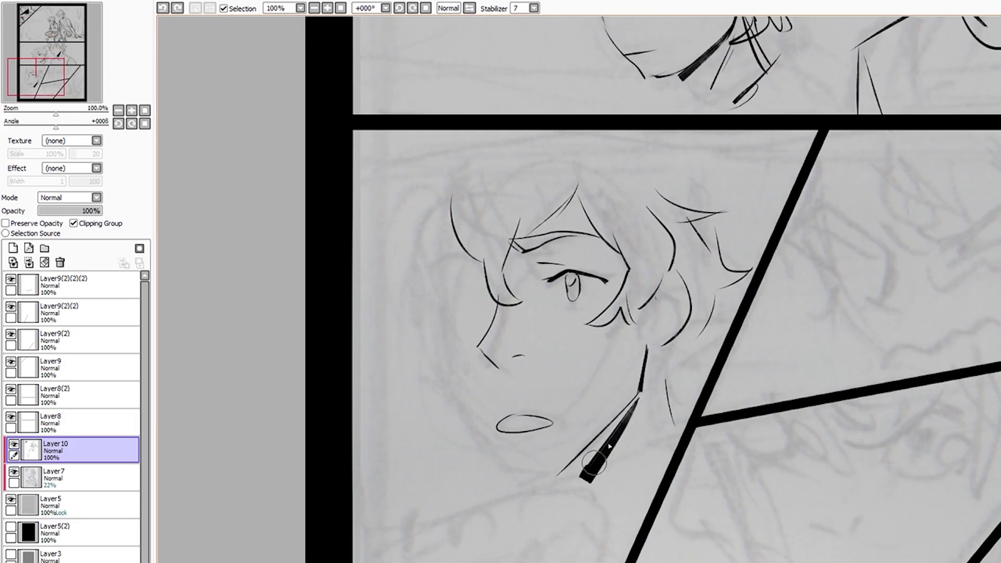
drag(640, 401, 574, 476)
scroll(574, 417, up, 1)
scroll(558, 313, down, 2)
scroll(558, 287, up, 2)
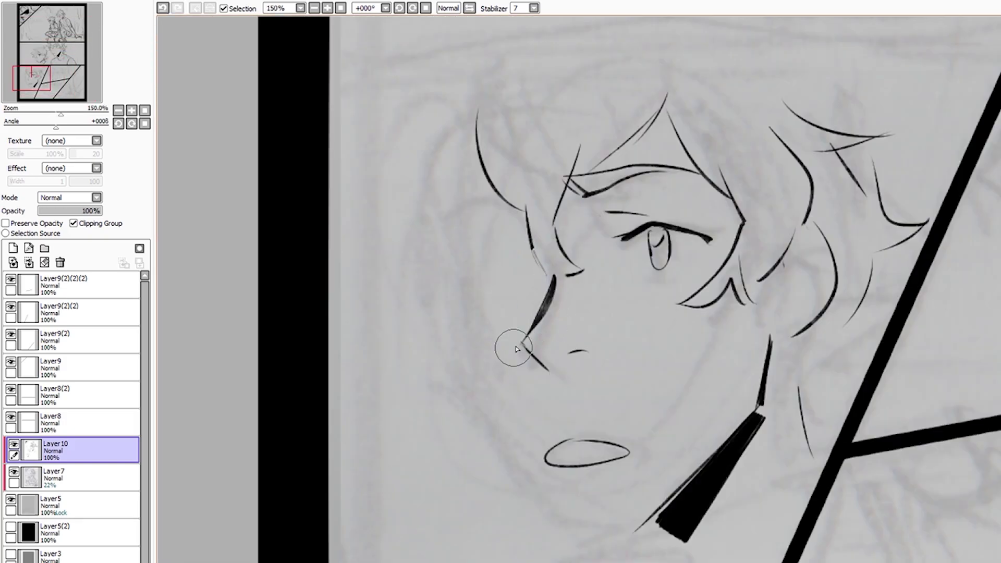
scroll(547, 361, down, 2)
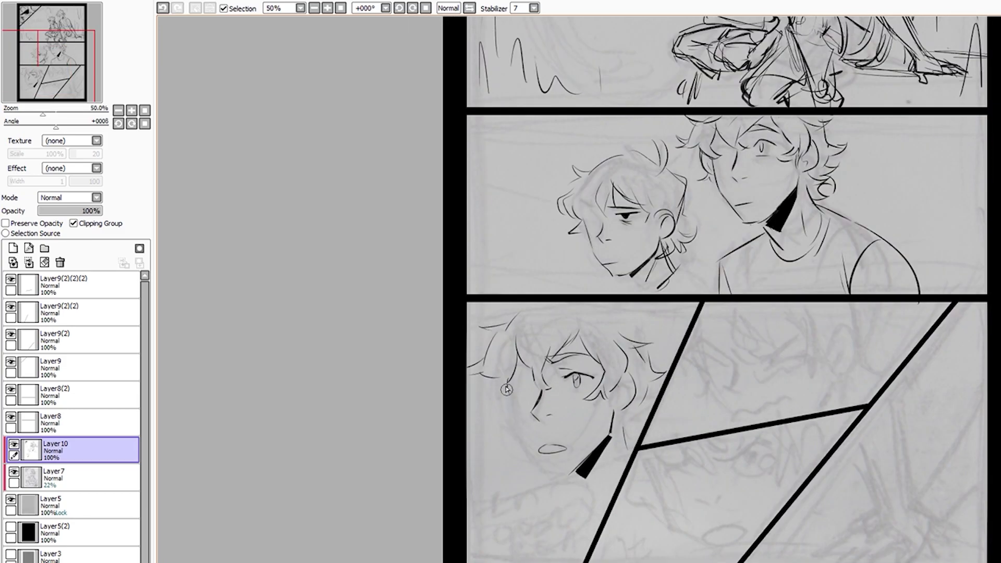
Ink a curved hair strand and a small curl on the bottom-panel head, then undo the last stroke
drag(643, 346, 615, 315)
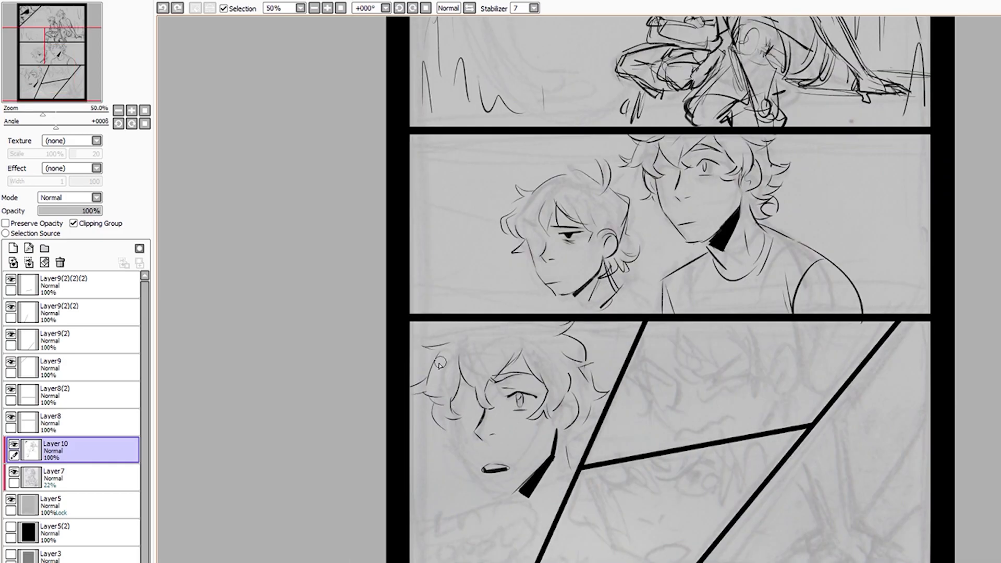
scroll(466, 397, down, 1)
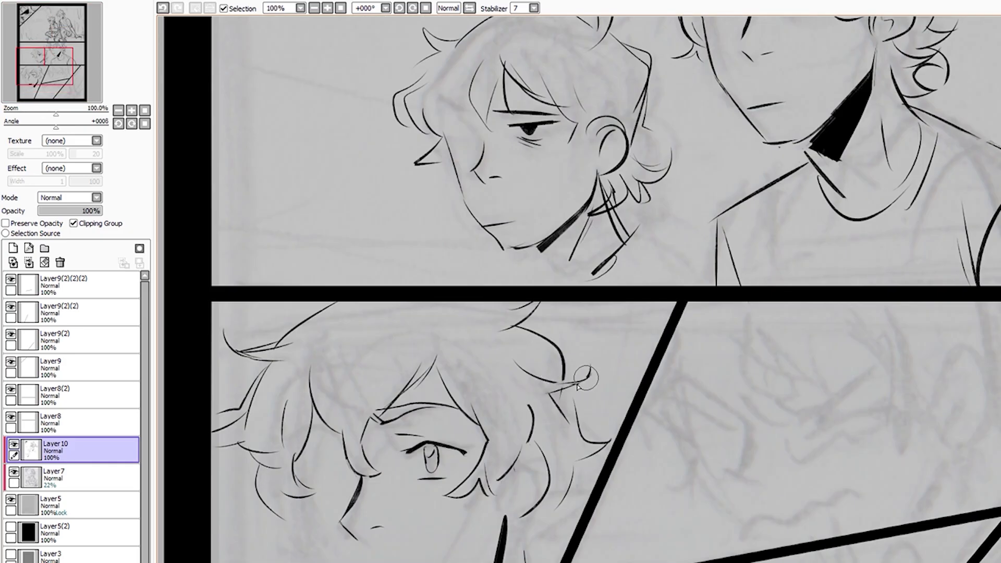
scroll(557, 463, down, 1)
scroll(568, 433, up, 1)
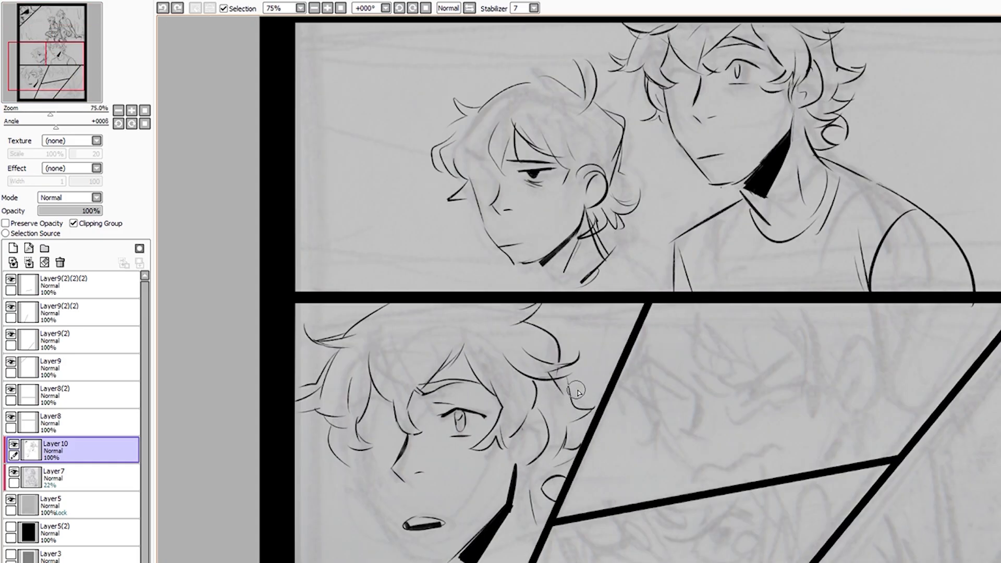
drag(558, 478, 575, 478)
scroll(393, 492, up, 1)
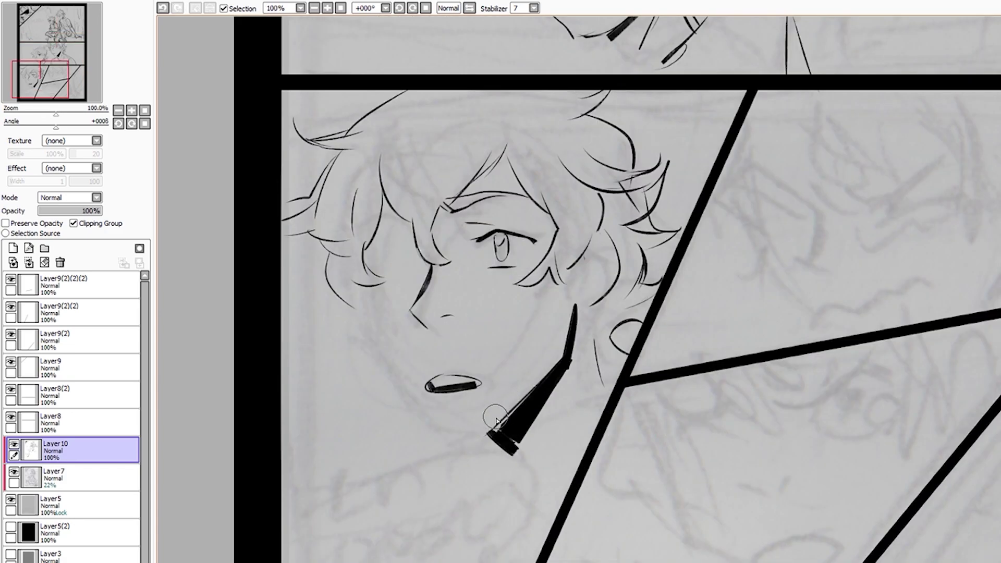
key(ctrl+z)
Extend the jaw line down past the mouth and add hair strands on the head's upper left
drag(366, 322, 427, 423)
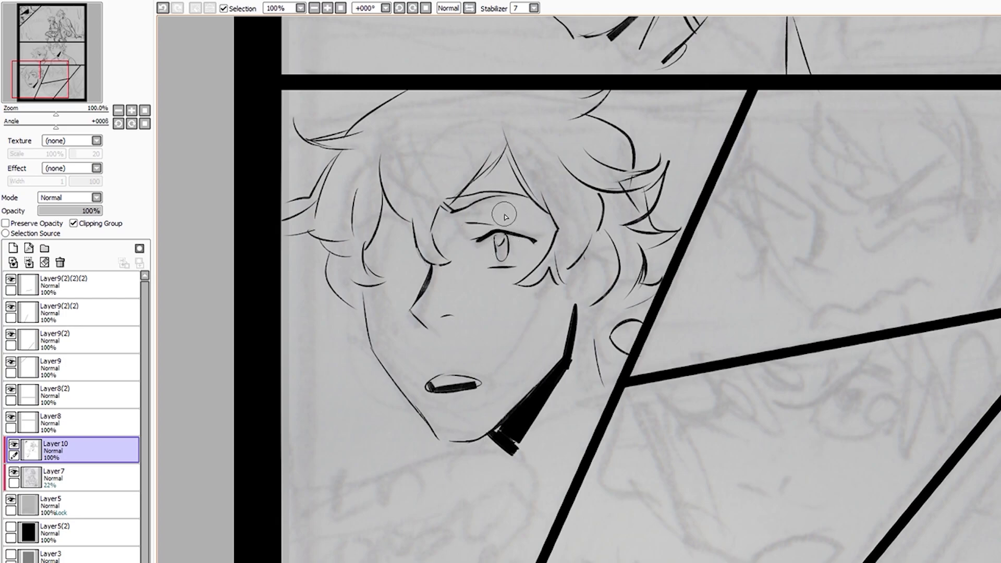
drag(410, 105, 345, 142)
drag(396, 124, 377, 183)
scroll(386, 225, up, 4)
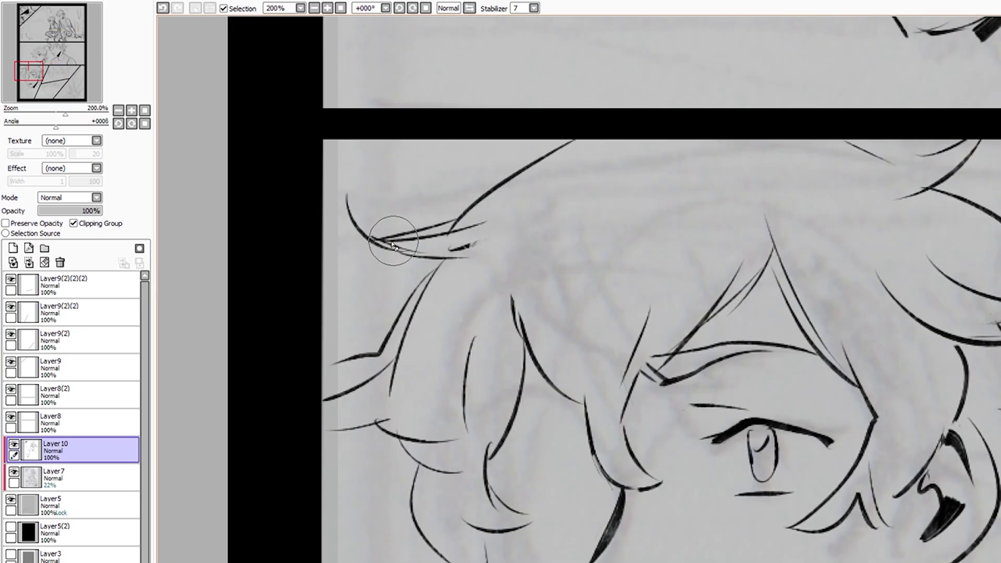
scroll(386, 224, down, 2)
scroll(476, 265, up, 2)
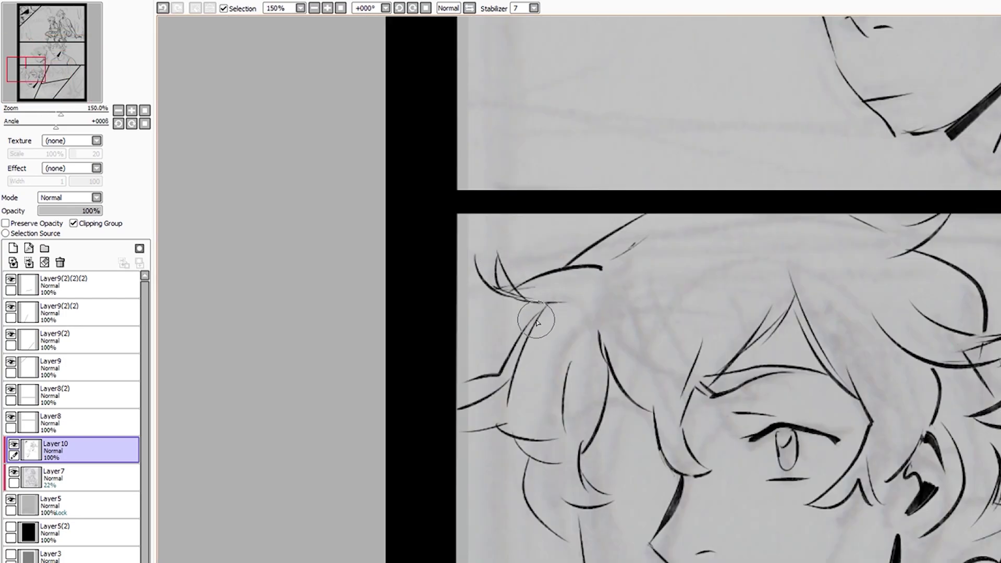
scroll(475, 265, down, 2)
scroll(521, 313, up, 1)
Fill in black shading along the neck of the bottom-panel face
mouse_move(537, 477)
mouse_down()
mouse_move(579, 426)
mouse_move(557, 490)
mouse_up()
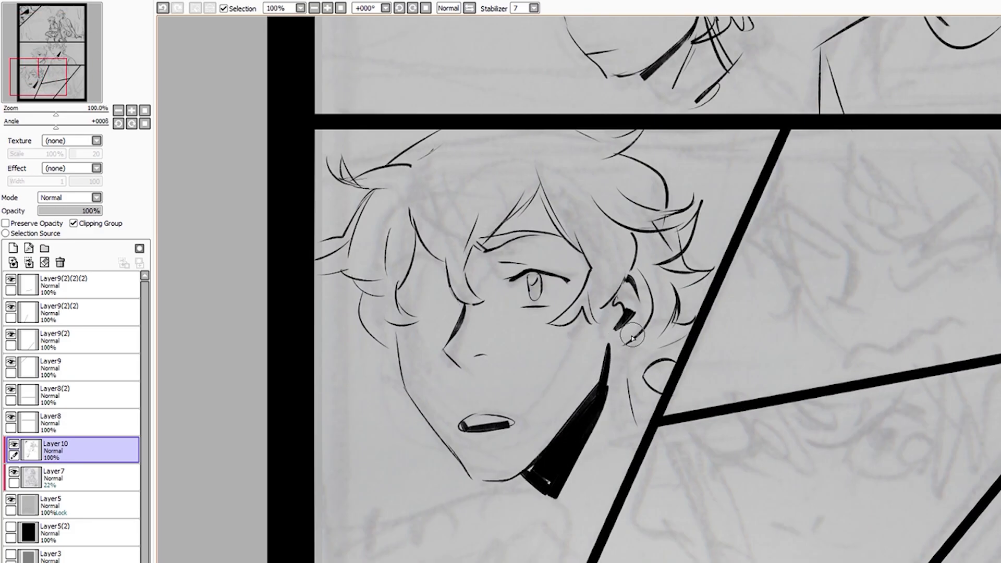
scroll(542, 451, down, 1)
scroll(548, 443, down, 1)
scroll(557, 427, down, 1)
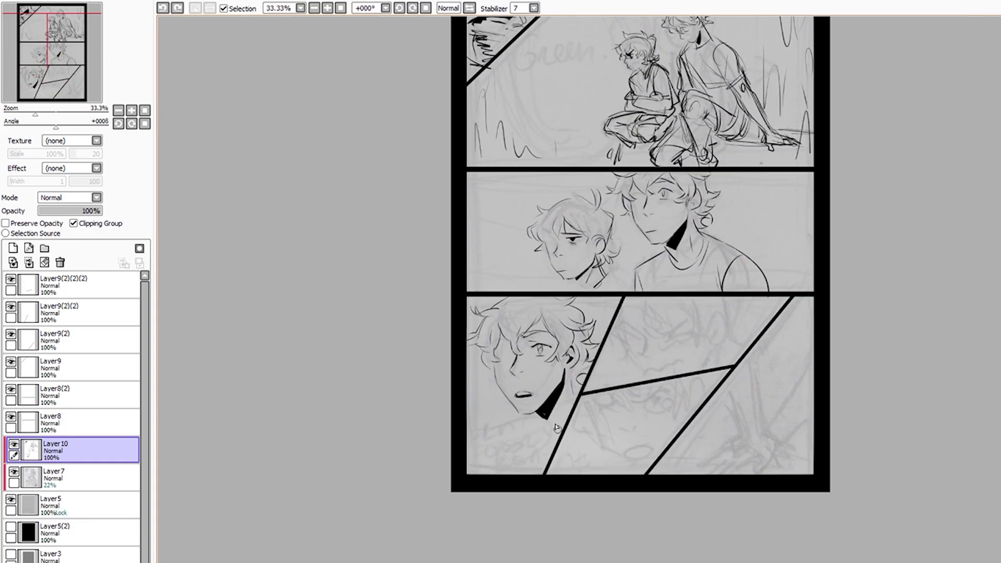
scroll(700, 112, up, 4)
scroll(648, 436, down, 2)
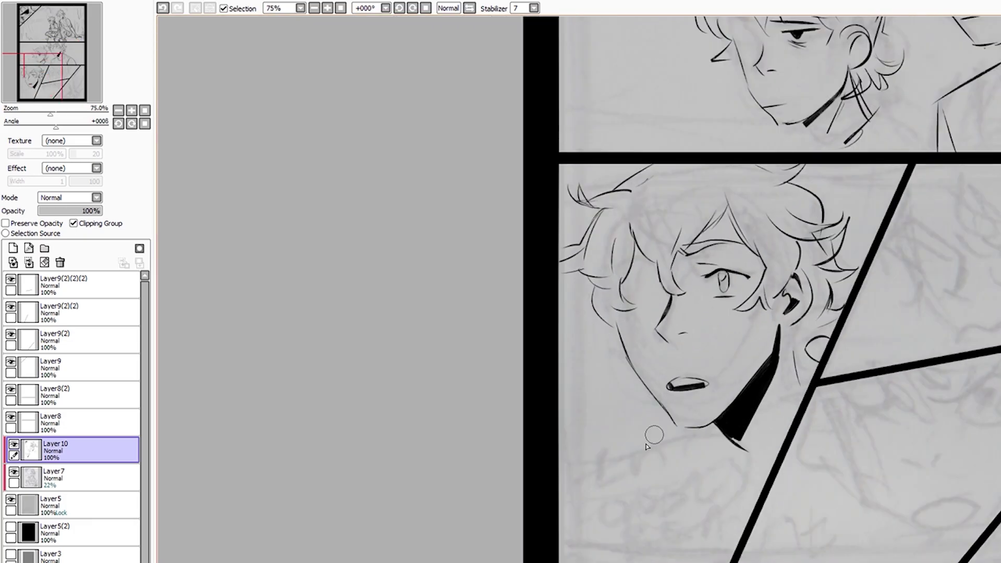
scroll(693, 282, up, 2)
scroll(652, 406, down, 3)
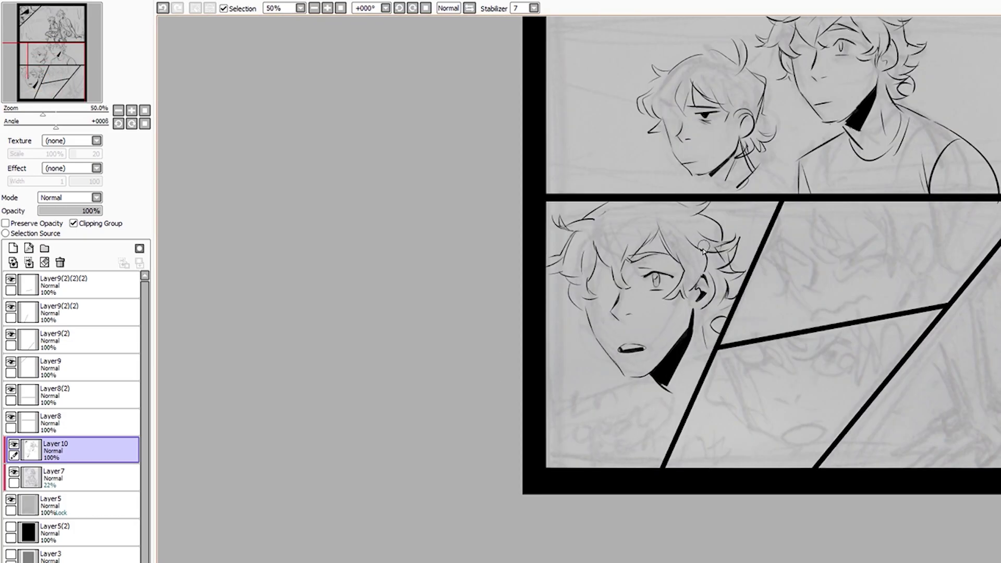
scroll(677, 291, up, 1)
scroll(597, 272, down, 1)
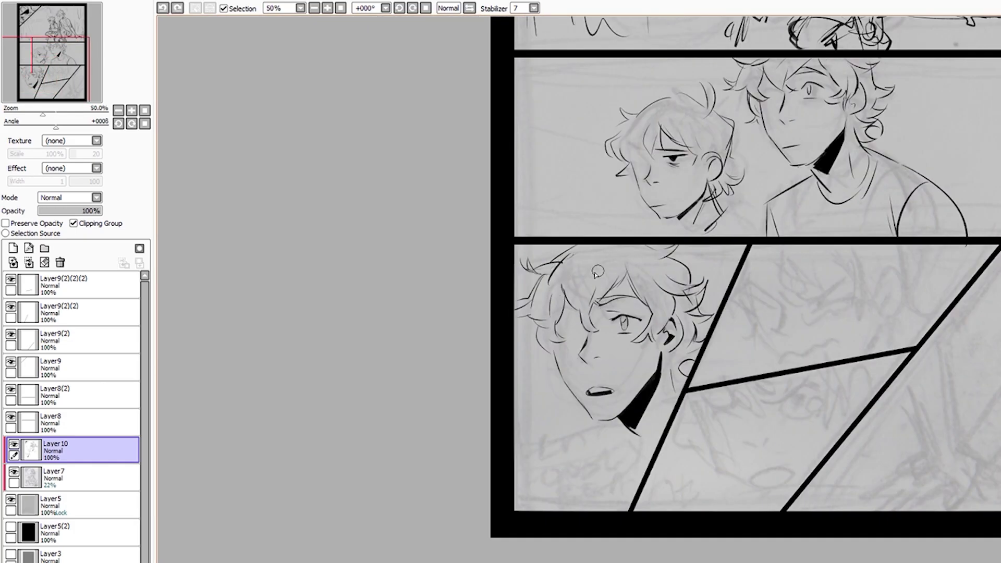
scroll(600, 284, up, 1)
scroll(600, 284, up, 1)
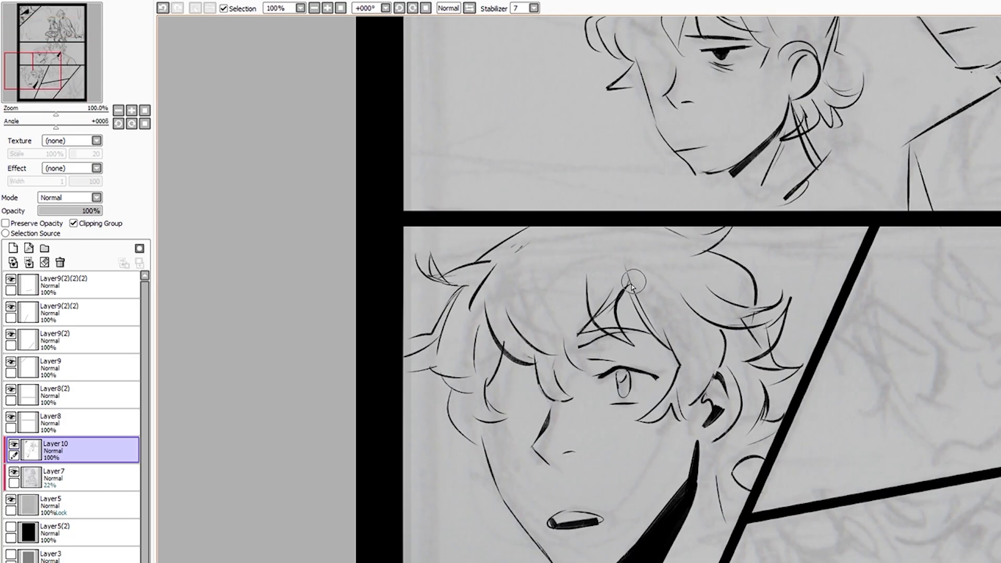
scroll(509, 345, down, 2)
scroll(608, 357, up, 3)
Undo the two loose neck strokes on the smaller boy's face
scroll(666, 391, down, 3)
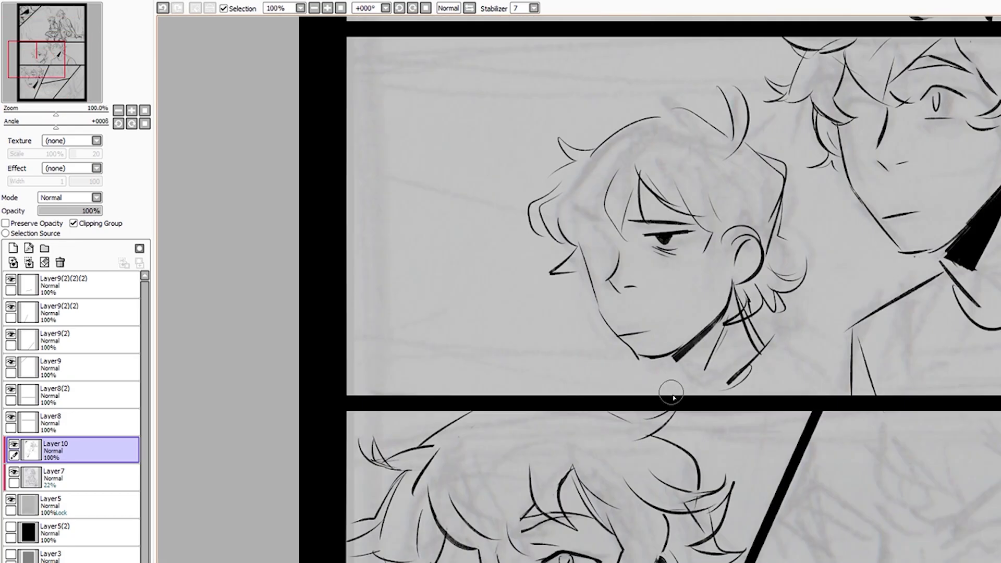
scroll(671, 279, up, 1)
scroll(671, 279, up, 1)
key(ctrl+z)
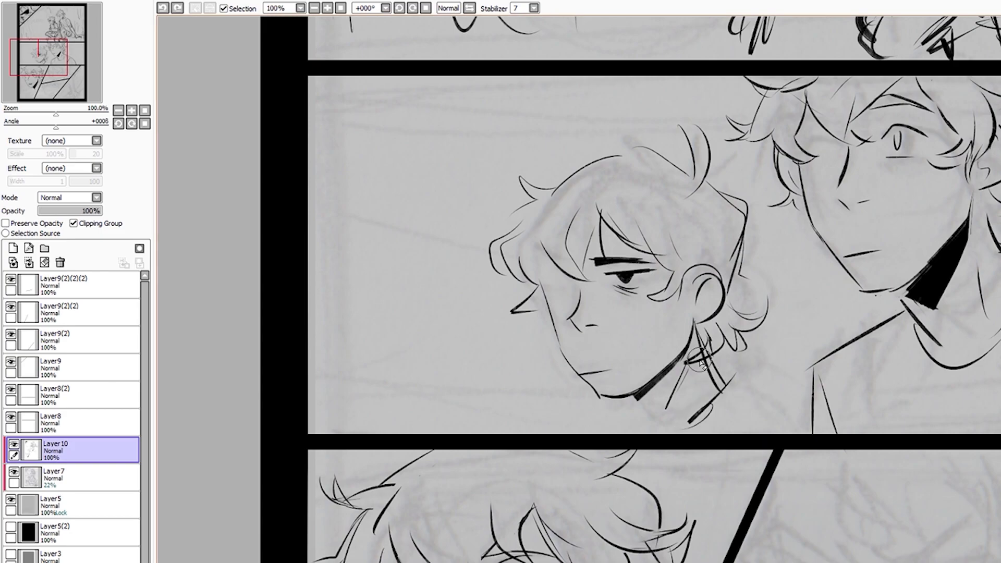
key(ctrl+z)
key(ctrl+z)
scroll(678, 386, up, 2)
scroll(599, 361, up, 2)
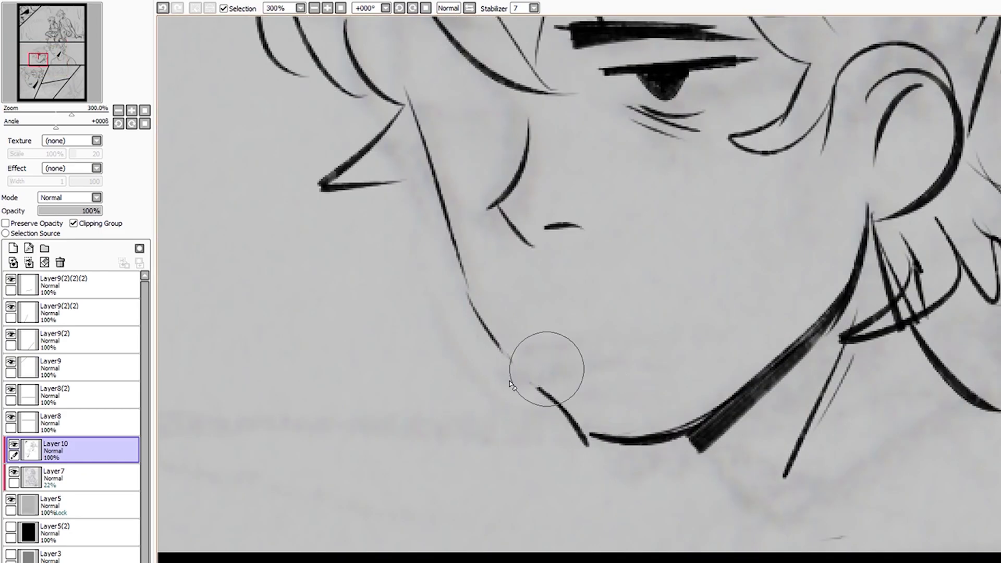
scroll(483, 362, down, 5)
scroll(629, 369, up, 1)
Undo the thick neck stroke, then redo it to restore the solid black neck wedge
key(ctrl+z)
scroll(628, 371, up, 2)
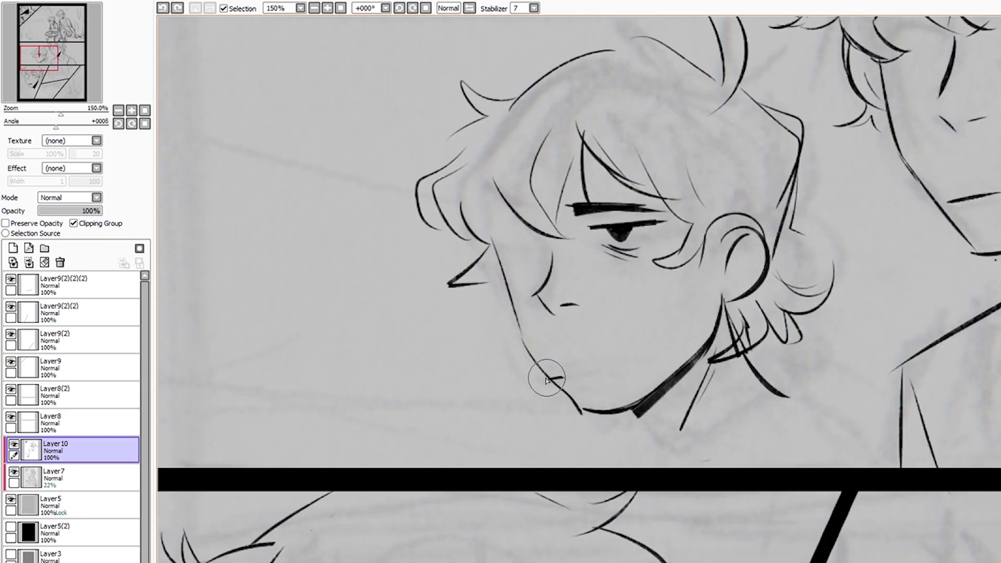
scroll(604, 407, down, 4)
scroll(607, 431, up, 2)
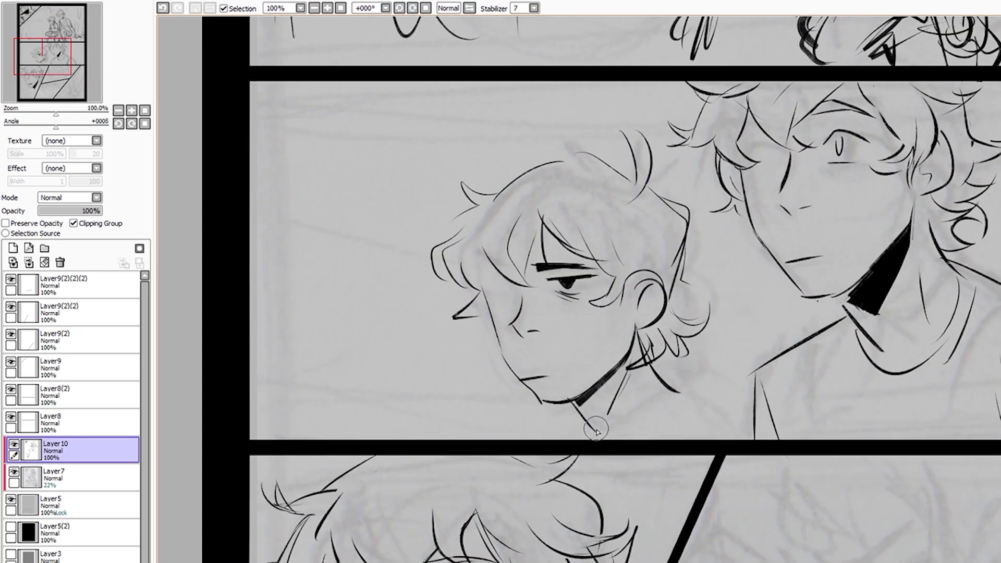
key(ctrl+y)
scroll(484, 335, up, 2)
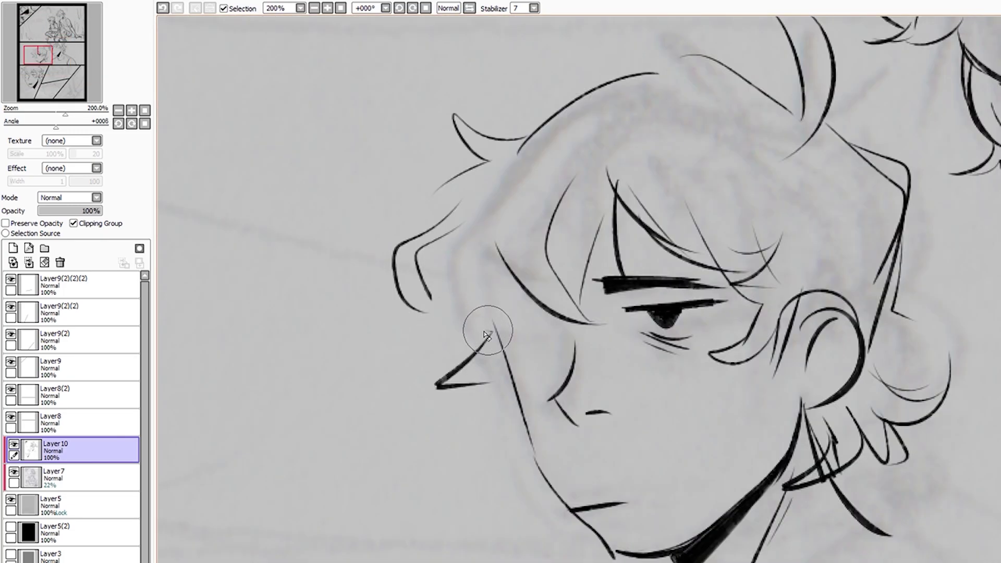
scroll(513, 399, down, 2)
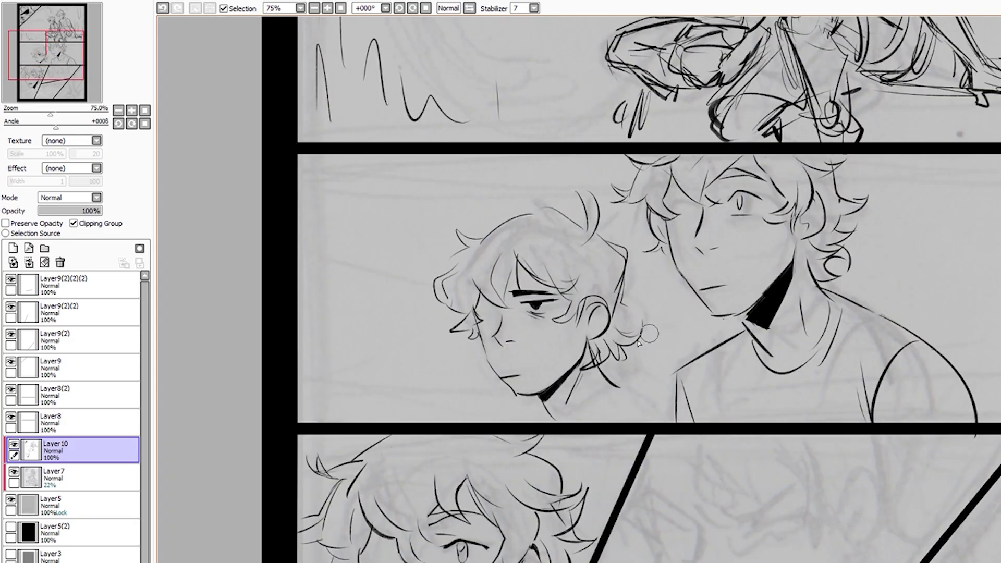
scroll(516, 402, up, 2)
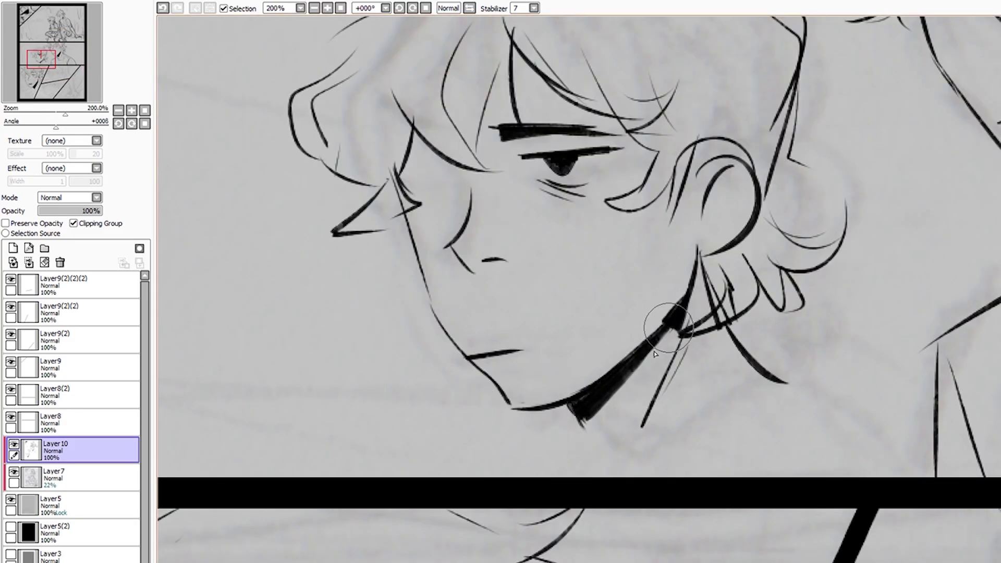
scroll(669, 335, down, 2)
scroll(632, 256, up, 1)
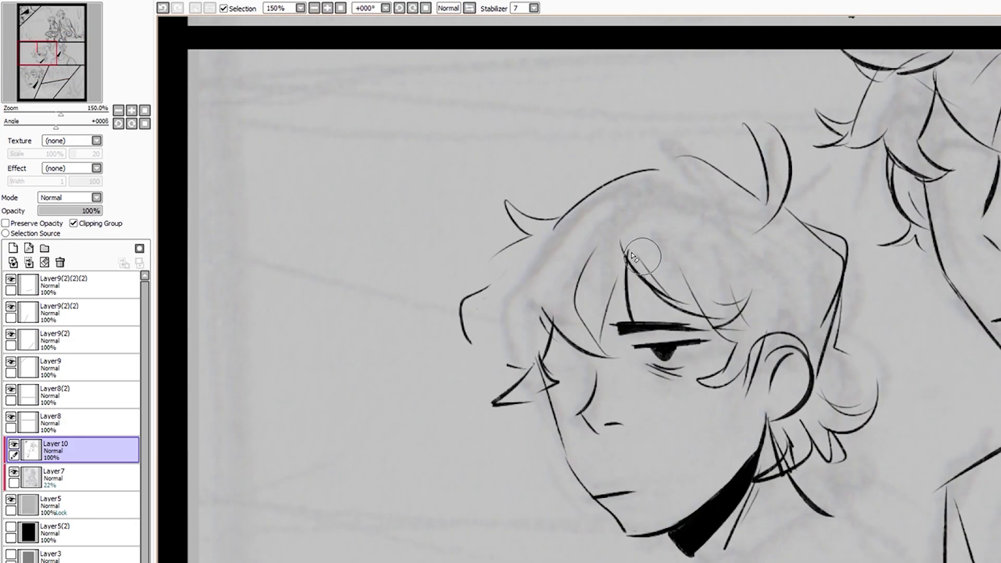
Add hair strands on the left of the boy's head and another hair stroke
drag(493, 255, 522, 402)
scroll(576, 463, down, 1)
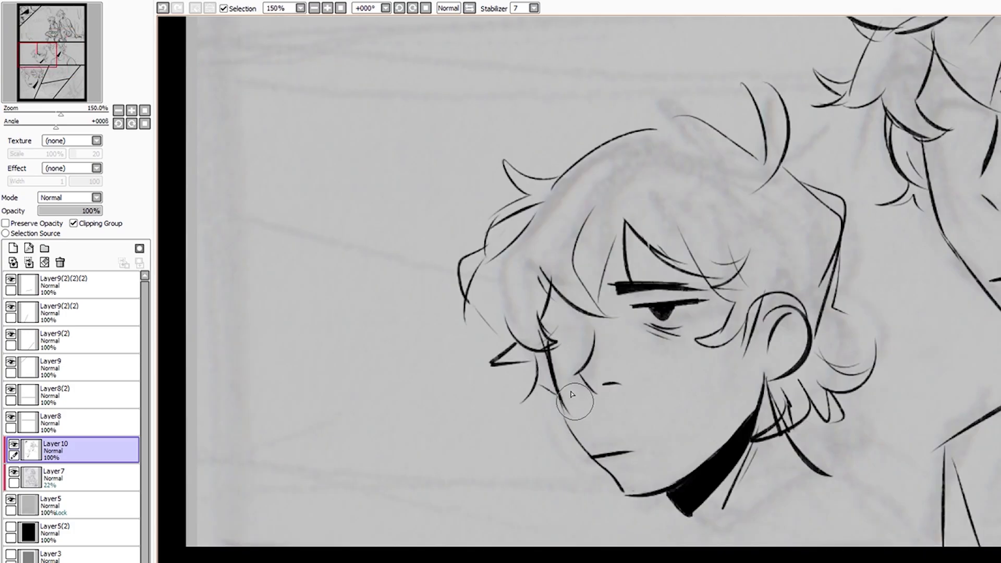
drag(787, 521, 834, 497)
scroll(730, 417, down, 2)
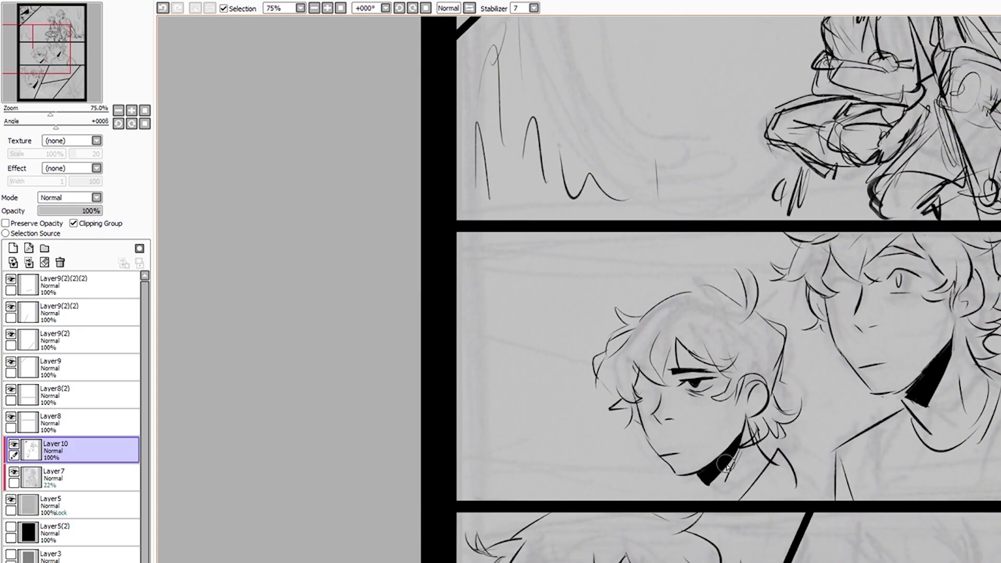
scroll(744, 388, up, 1)
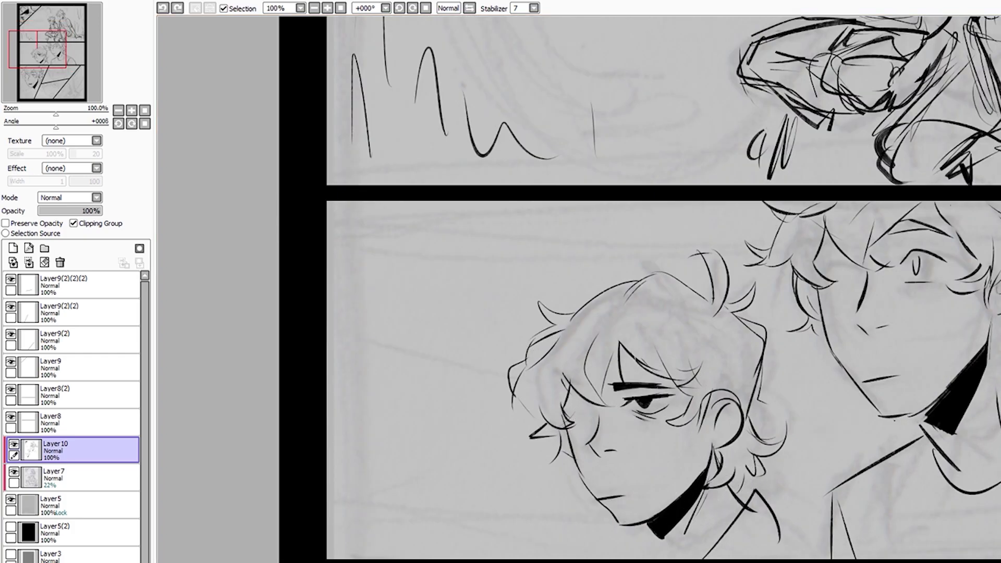
Ink the crying face's tapered eyebrow, lash line and under-eye mark, redrawing the lower eyelash
scroll(549, 385, down, 2)
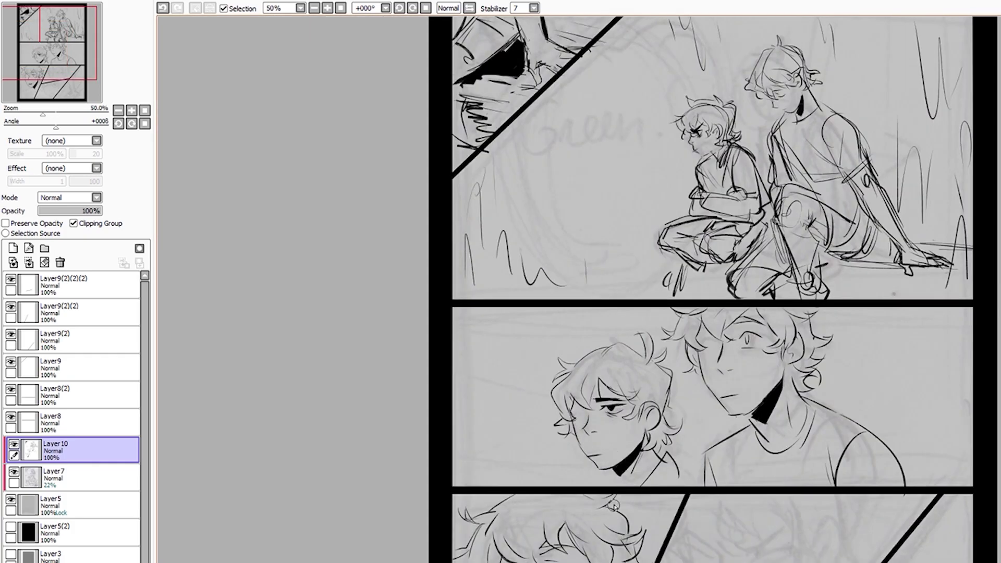
scroll(620, 306, up, 2)
drag(626, 314, 713, 266)
drag(605, 293, 636, 289)
drag(653, 330, 670, 322)
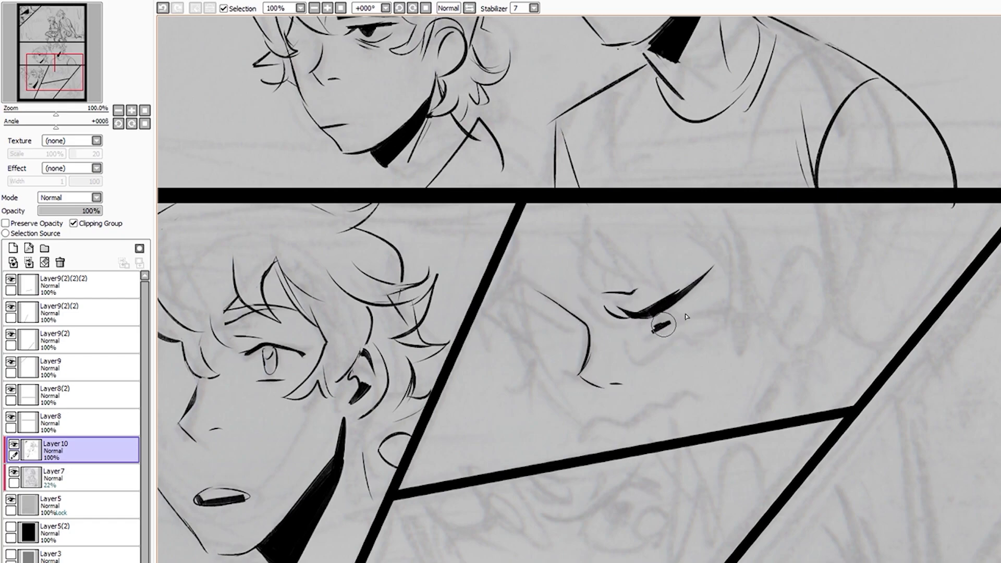
key(ctrl+z)
scroll(653, 336, down, 3)
scroll(619, 348, up, 2)
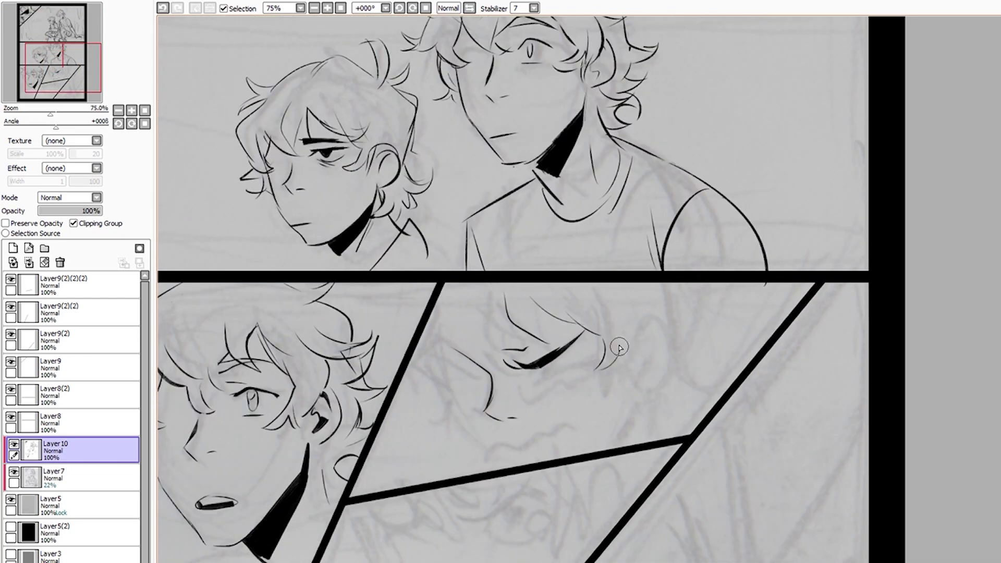
scroll(574, 429, up, 1)
drag(595, 358, 528, 387)
Ink the ear's outer curve and inner line
drag(658, 342, 688, 390)
drag(667, 351, 673, 369)
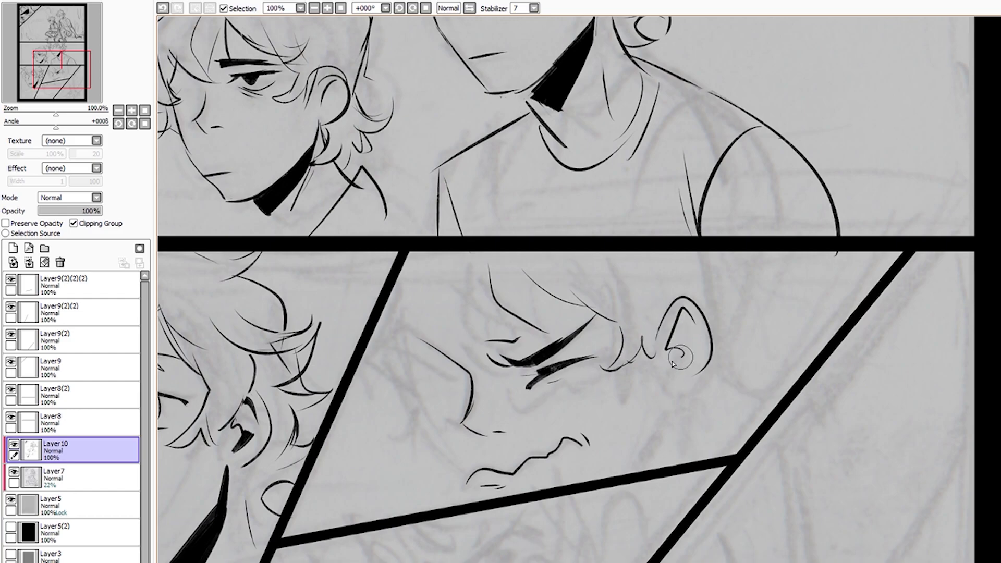
scroll(547, 461, up, 1)
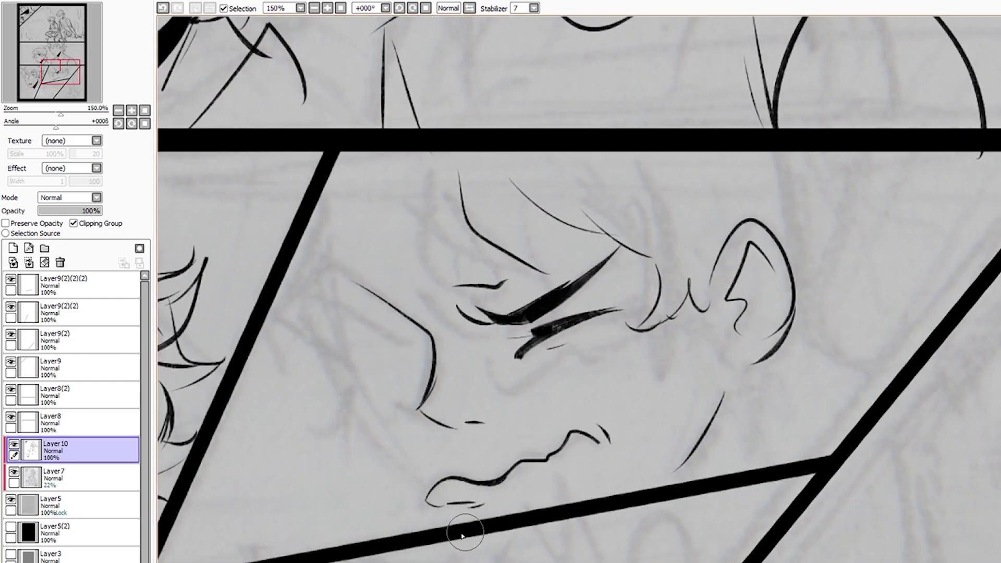
scroll(462, 534, down, 1)
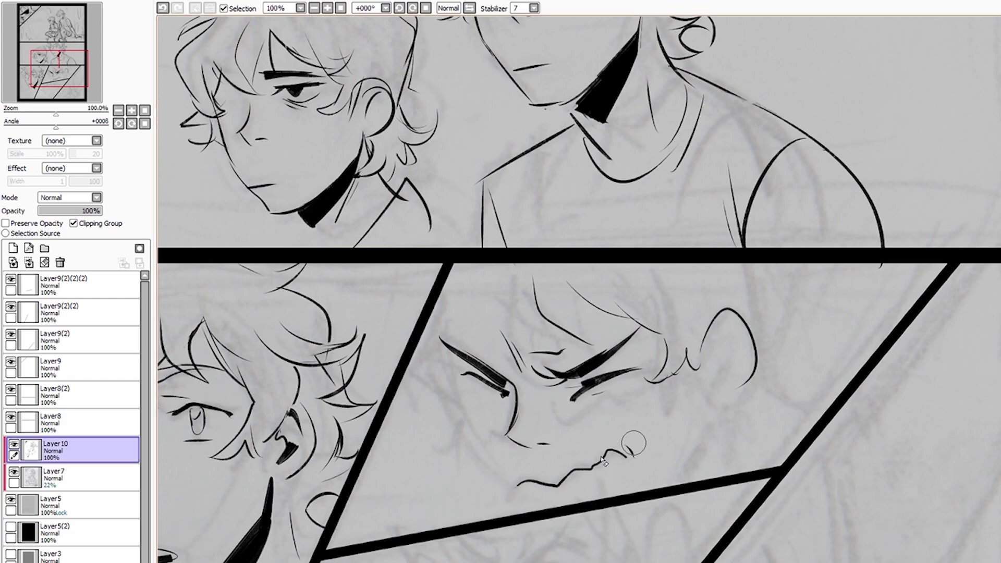
Undo the mouth stroke and redraw the wavy trembling mouth
key(ctrl+z)
scroll(573, 462, up, 1)
drag(521, 469, 600, 469)
scroll(599, 469, down, 1)
scroll(685, 472, down, 2)
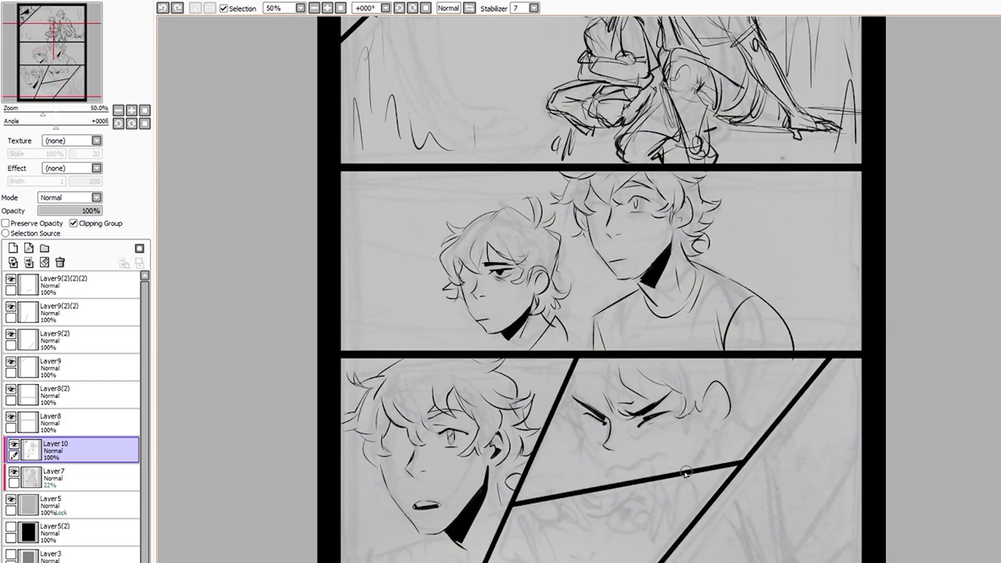
scroll(686, 472, up, 3)
scroll(782, 453, down, 1)
scroll(760, 425, down, 1)
scroll(621, 336, up, 2)
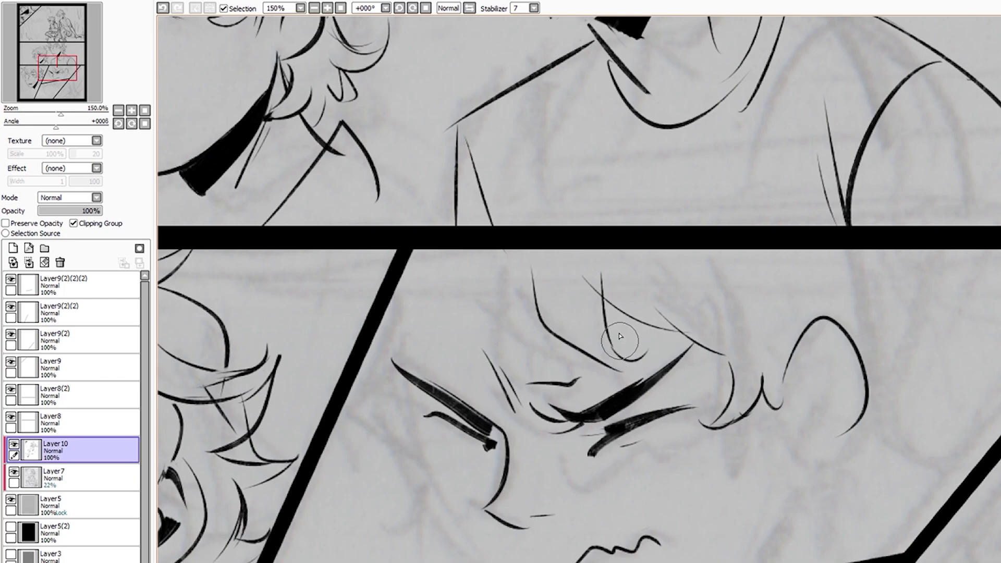
scroll(621, 336, down, 2)
scroll(478, 394, up, 1)
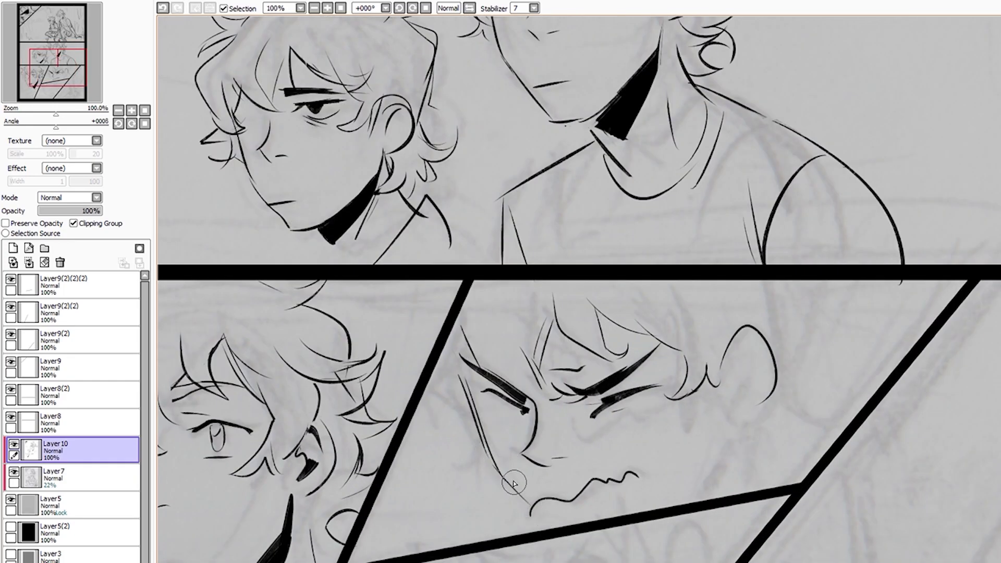
scroll(713, 492, down, 1)
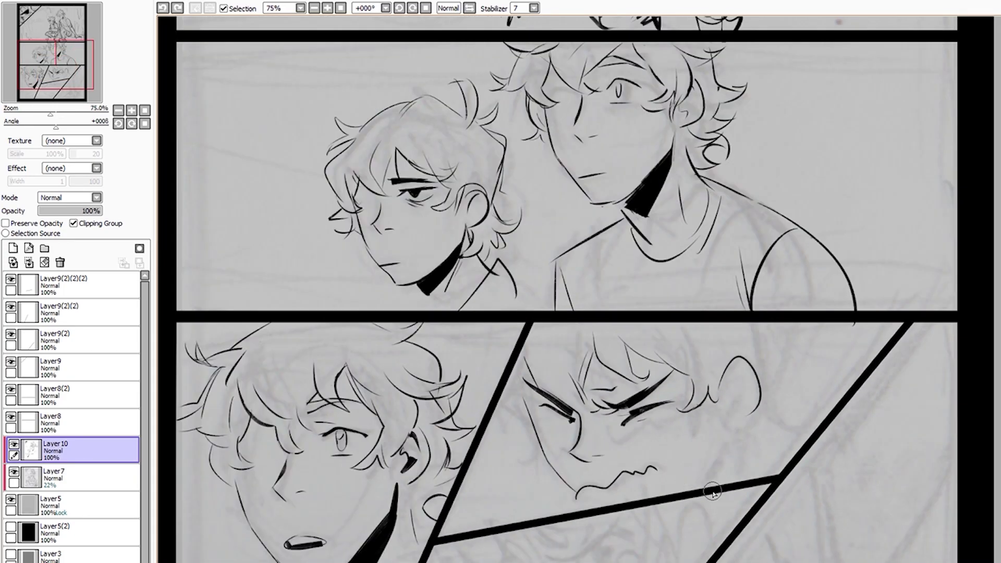
scroll(660, 391, up, 2)
scroll(603, 417, down, 1)
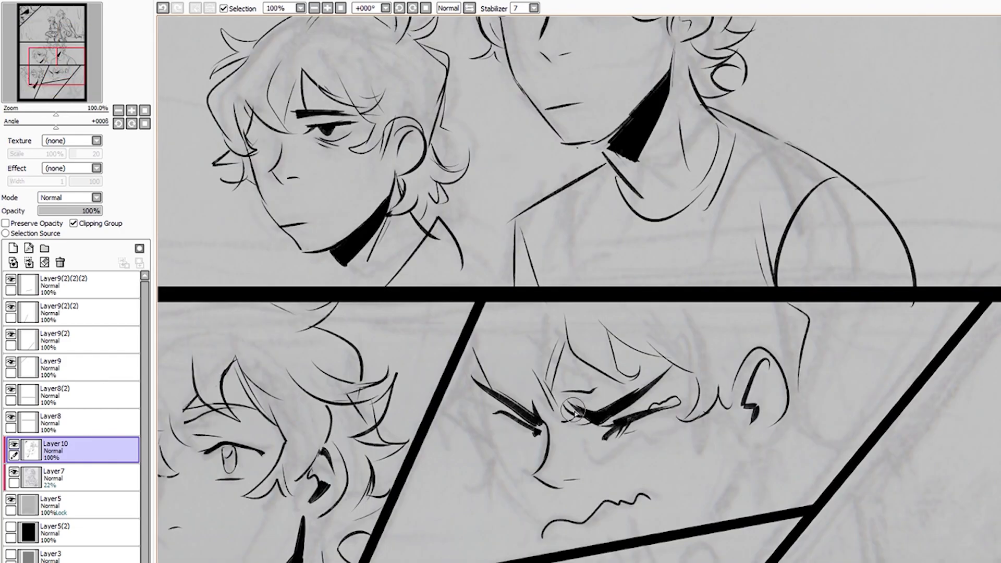
Erase part of the mouth and the short brow line, then join the ear line to the cheek
drag(574, 412, 649, 487)
scroll(542, 534, down, 3)
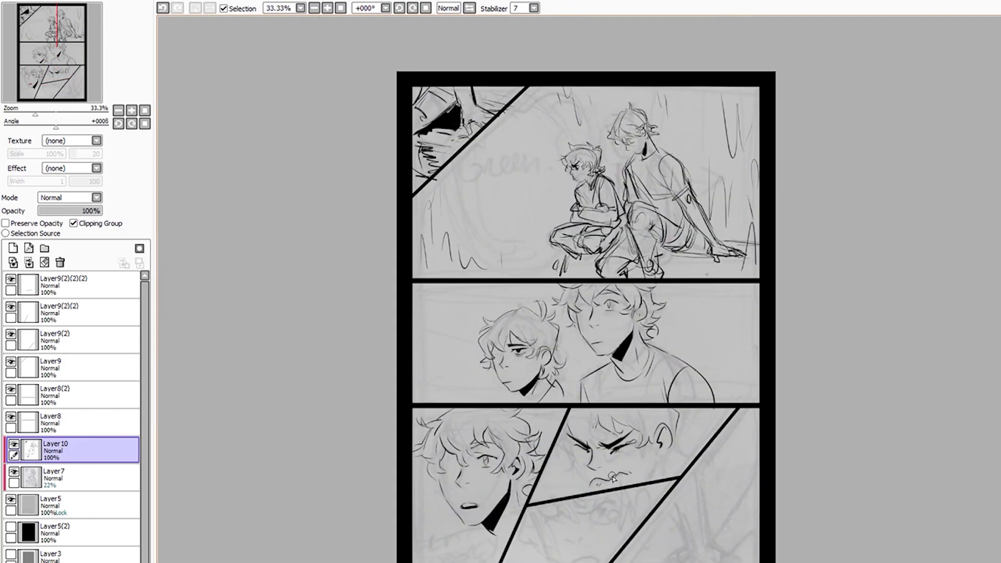
scroll(600, 438, up, 5)
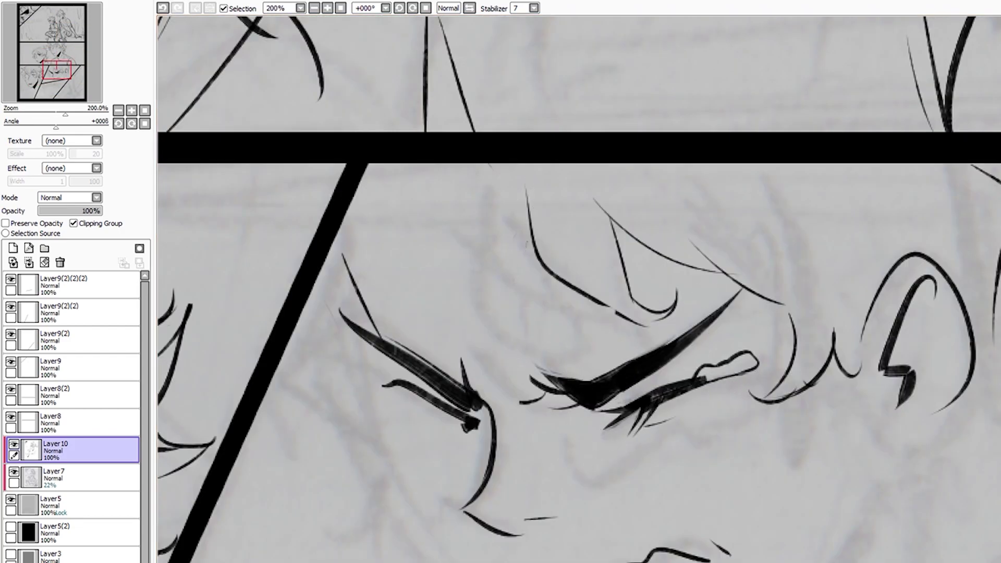
scroll(574, 418, down, 3)
scroll(599, 398, up, 3)
scroll(599, 397, down, 3)
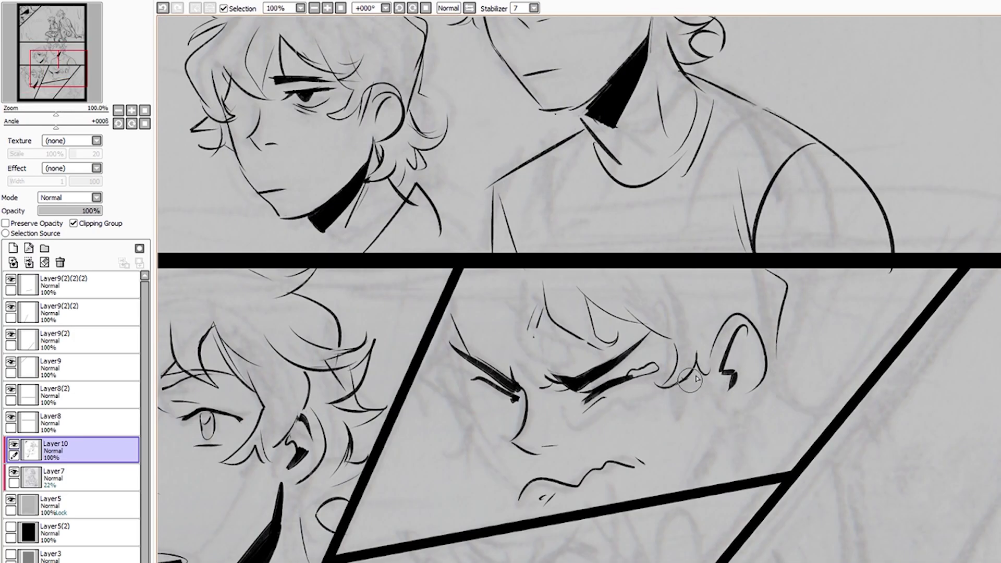
scroll(652, 399, up, 3)
scroll(700, 399, down, 2)
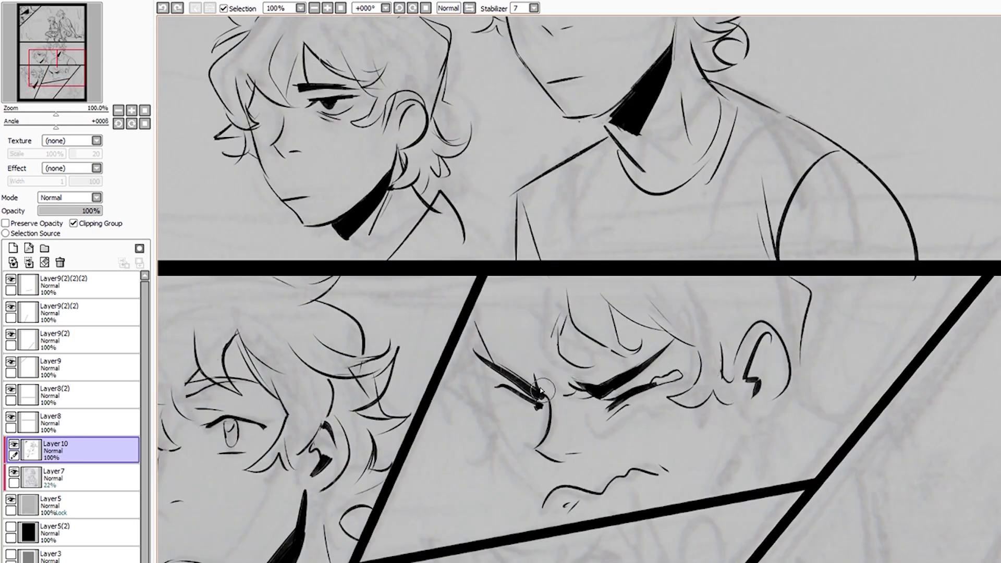
drag(720, 371, 718, 392)
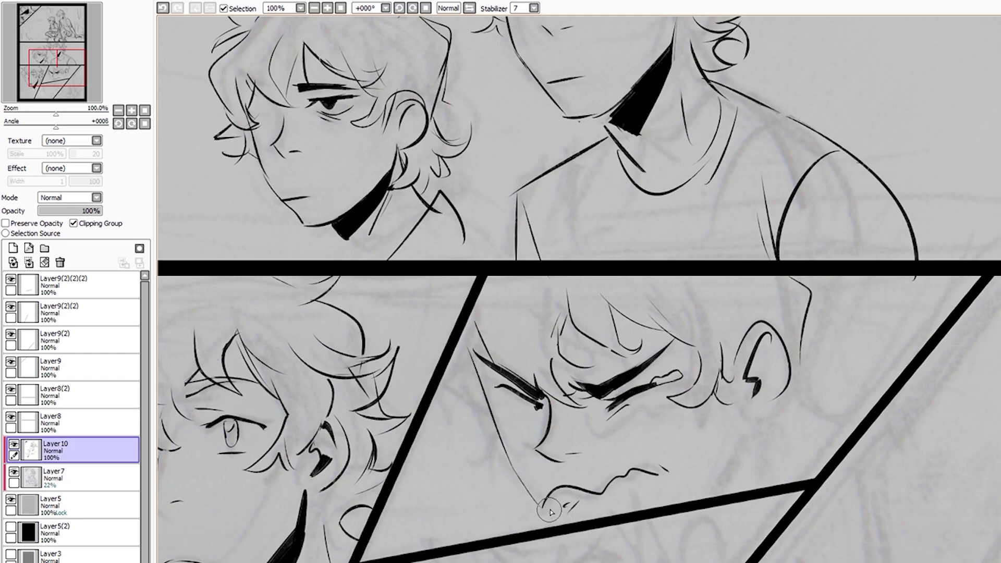
Erase the angry face and re-ink its brows, squeezed eyes, cheek, jaw and ear
scroll(735, 440, down, 3)
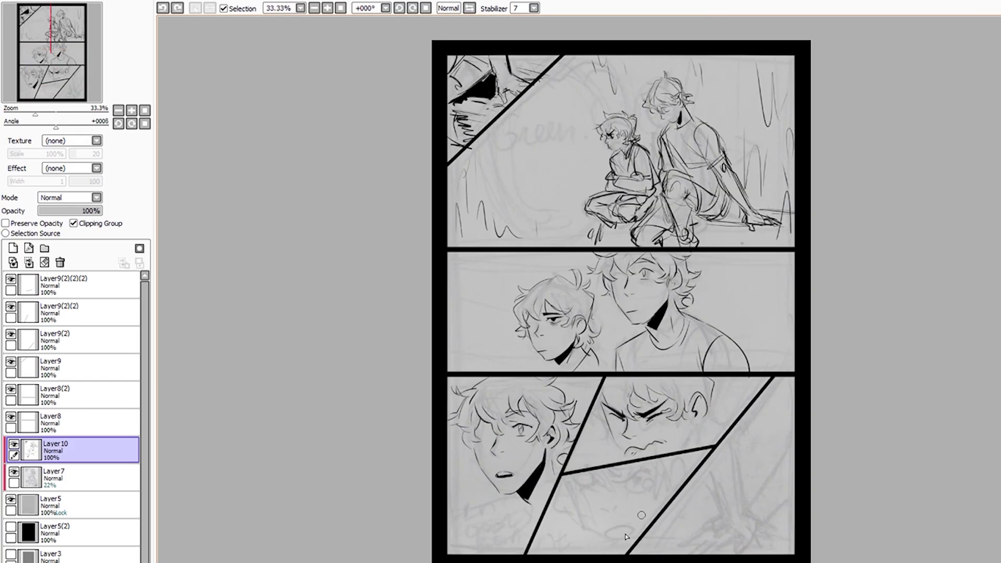
scroll(654, 452, up, 2)
mouse_move(574, 375)
mouse_down()
mouse_move(637, 313)
mouse_move(603, 268)
mouse_move(750, 330)
mouse_up()
drag(613, 367, 677, 333)
mouse_move(538, 349)
mouse_down()
mouse_move(583, 377)
mouse_move(568, 417)
mouse_up()
drag(684, 365, 632, 387)
drag(702, 342, 687, 376)
drag(733, 338, 744, 384)
Add hair strands above the eye and the wavy mouth, undoing two short strokes beside the eye
drag(638, 303, 690, 319)
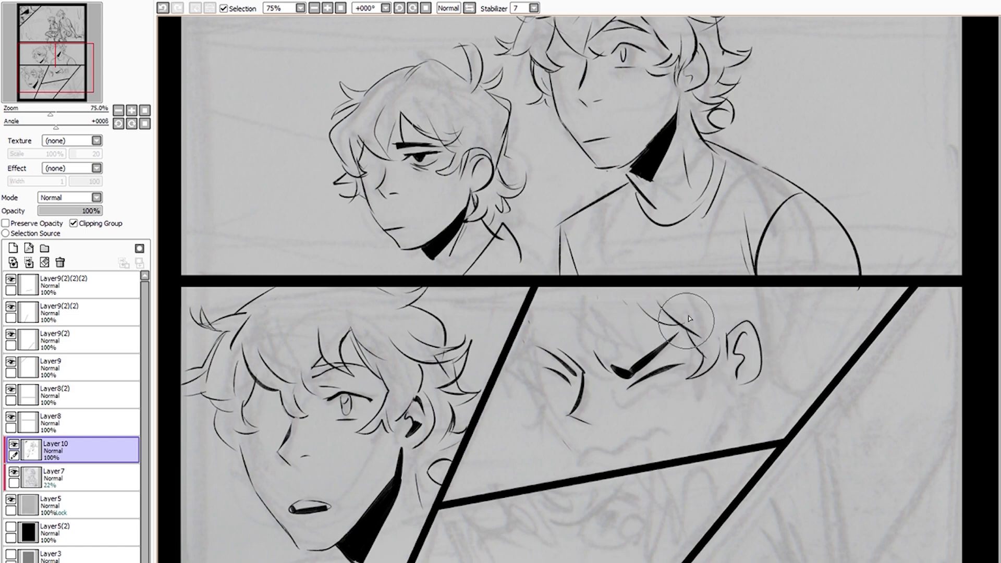
drag(574, 462, 658, 433)
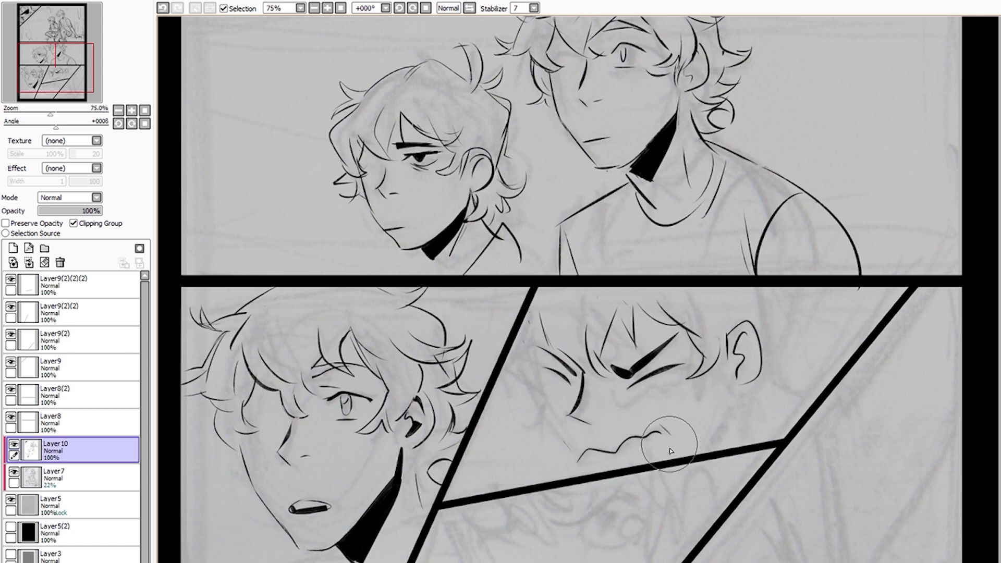
scroll(610, 365, up, 1)
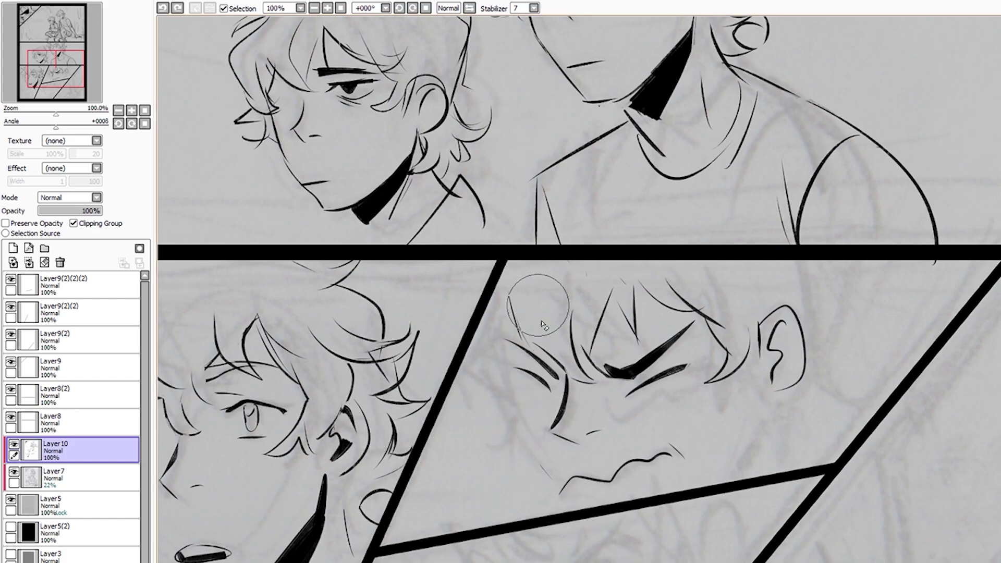
key(ctrl+z)
key(ctrl+z)
scroll(677, 438, down, 1)
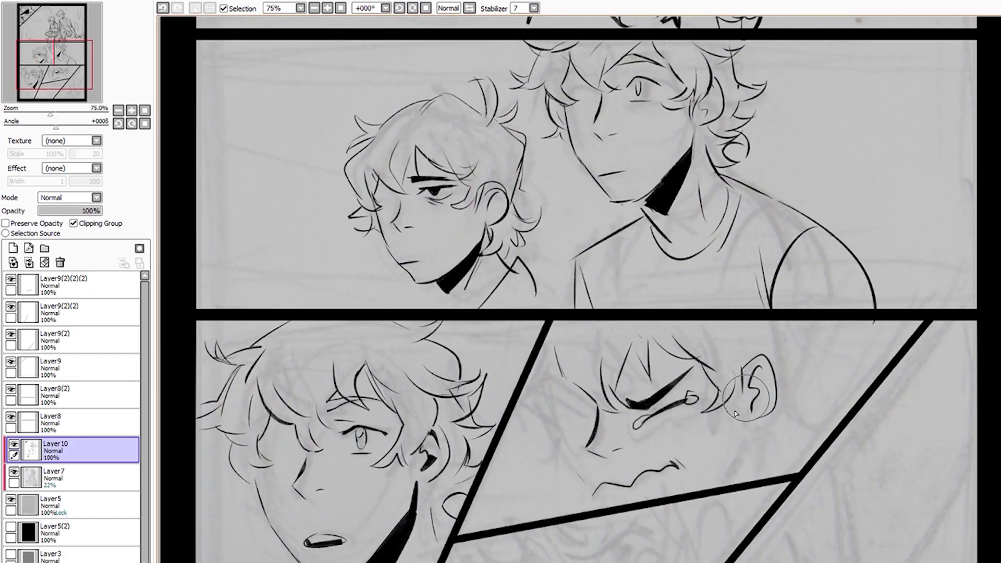
Ink a mark beside the ear, a long hair line, a curl below the ear and two short cheek strokes
drag(738, 382, 734, 394)
drag(777, 322, 817, 400)
drag(774, 425, 798, 419)
scroll(681, 316, up, 1)
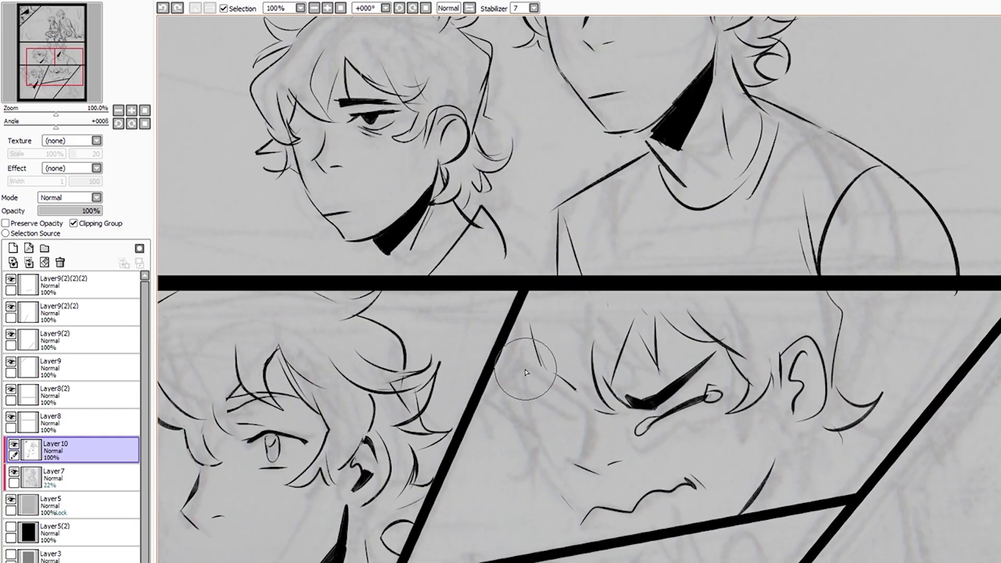
key(ctrl+z)
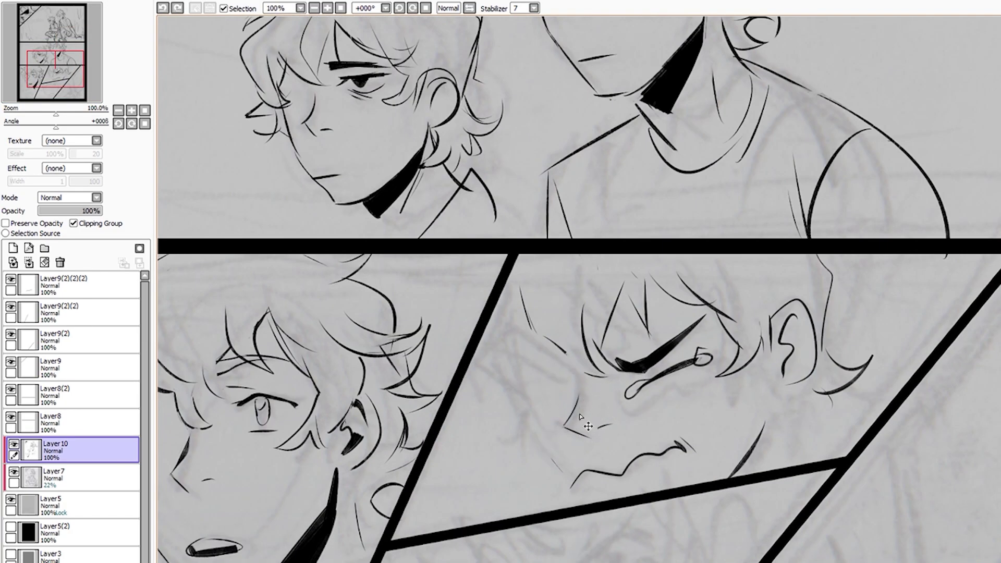
drag(580, 397, 574, 418)
drag(584, 405, 576, 416)
Undo the last hair stroke, then redraw the ear outline, forehead hair strands and cheek stroke
scroll(563, 425, up, 1)
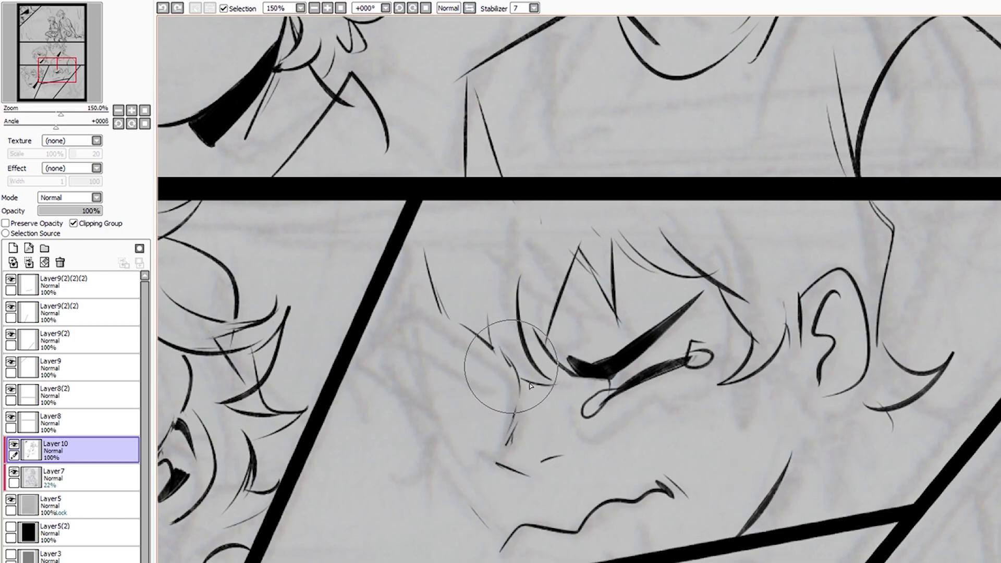
scroll(687, 385, down, 2)
key(ctrl+z)
key(ctrl+z)
drag(579, 292, 552, 336)
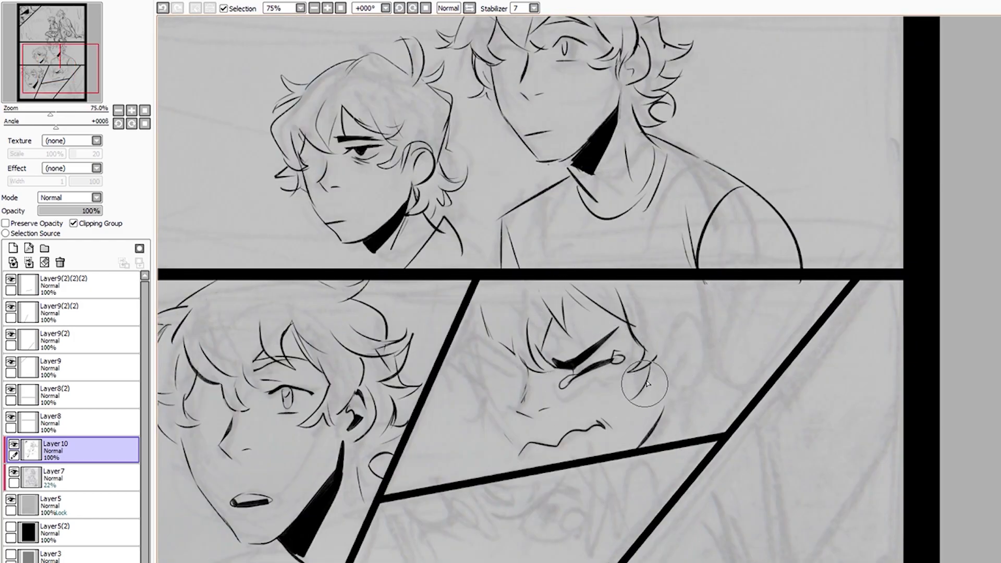
drag(668, 333, 672, 383)
drag(662, 412, 641, 443)
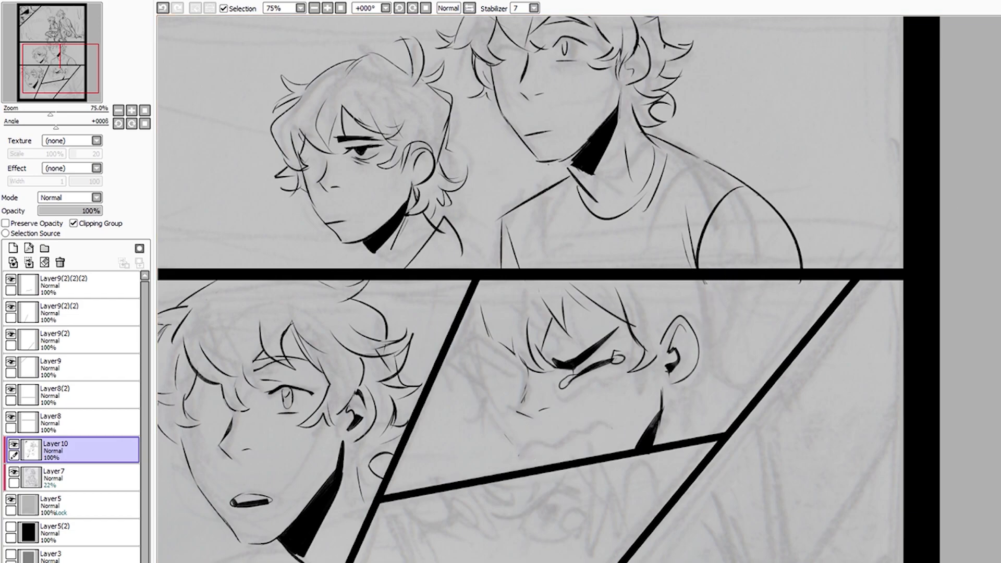
Draw the bottom-panel cheek curve, a small loop, and the cheek circle, pupil dot and lashes
scroll(535, 490, down, 2)
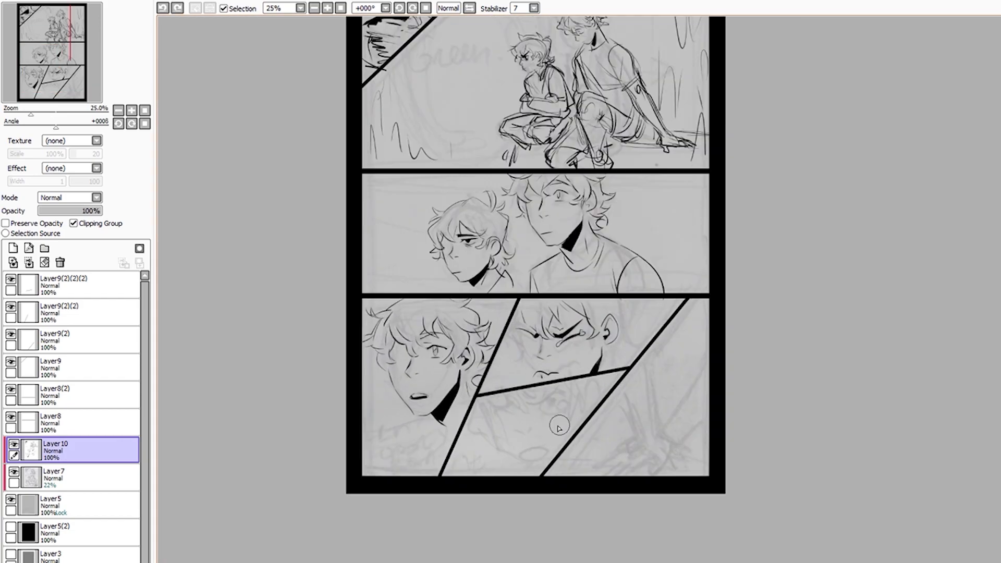
scroll(535, 490, up, 4)
drag(582, 284, 443, 361)
drag(561, 352, 552, 365)
drag(618, 360, 593, 428)
Draw tear streaks running down under the crying eye
scroll(485, 415, down, 2)
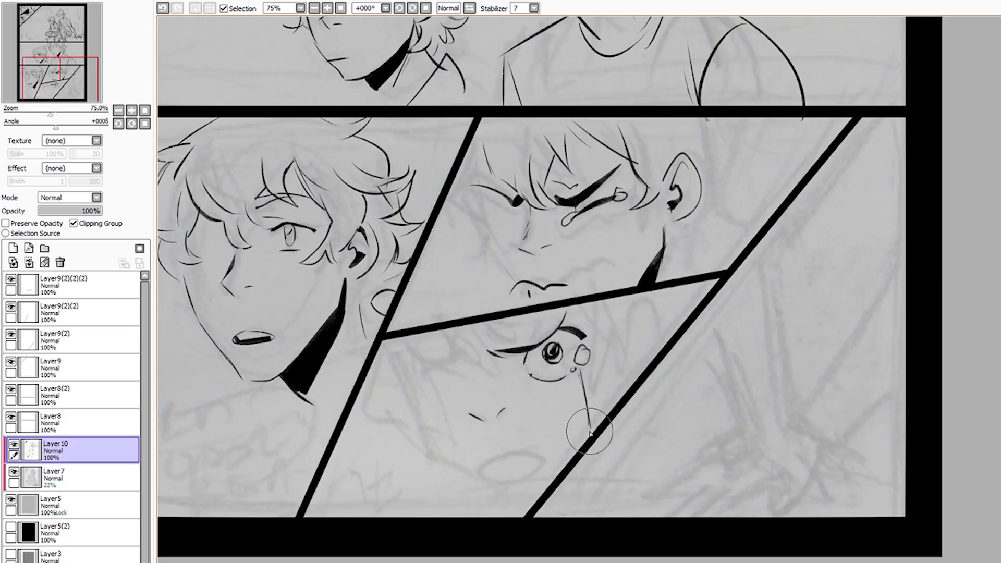
drag(587, 371, 591, 417)
scroll(519, 259, up, 1)
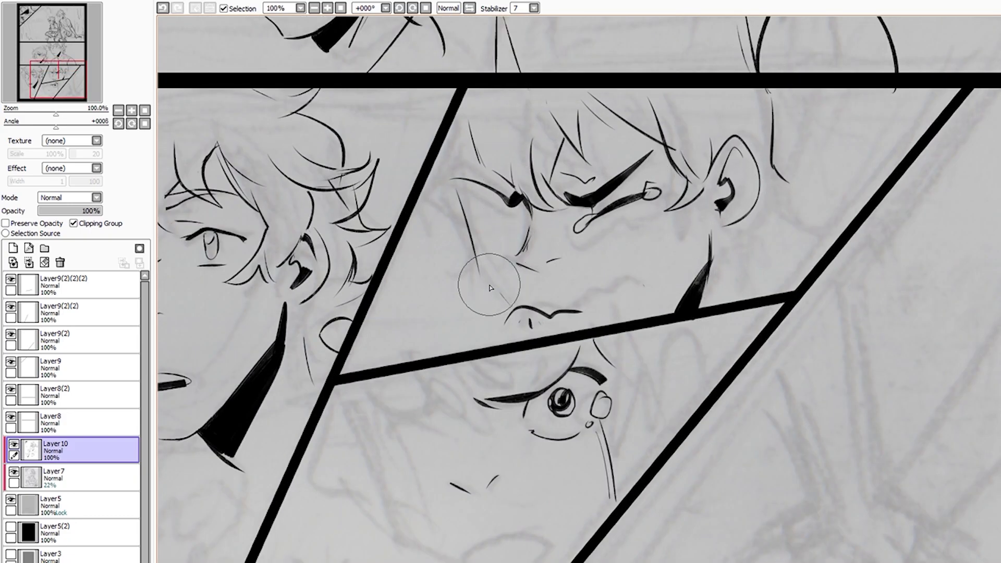
scroll(542, 398, down, 3)
scroll(404, 336, up, 4)
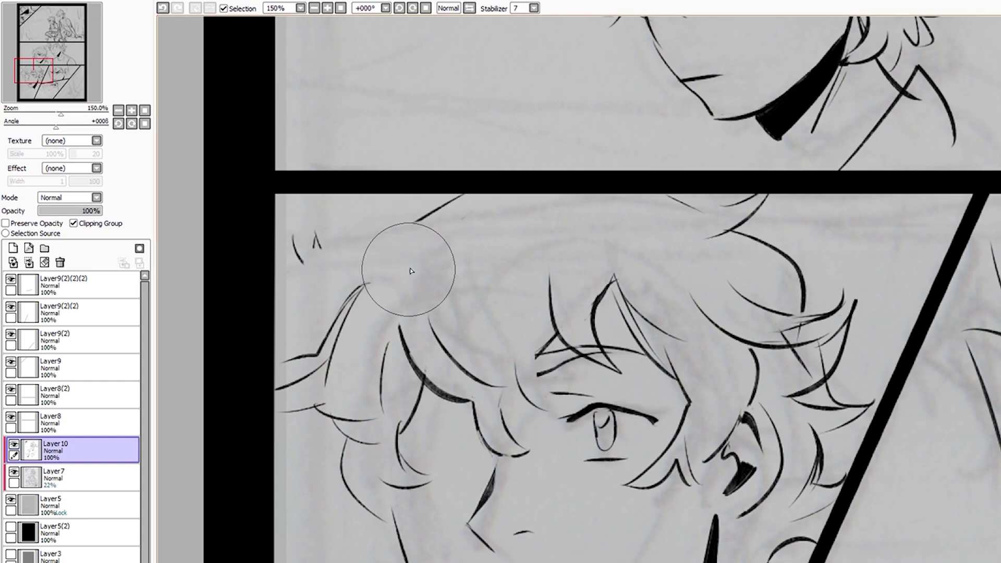
scroll(409, 268, down, 1)
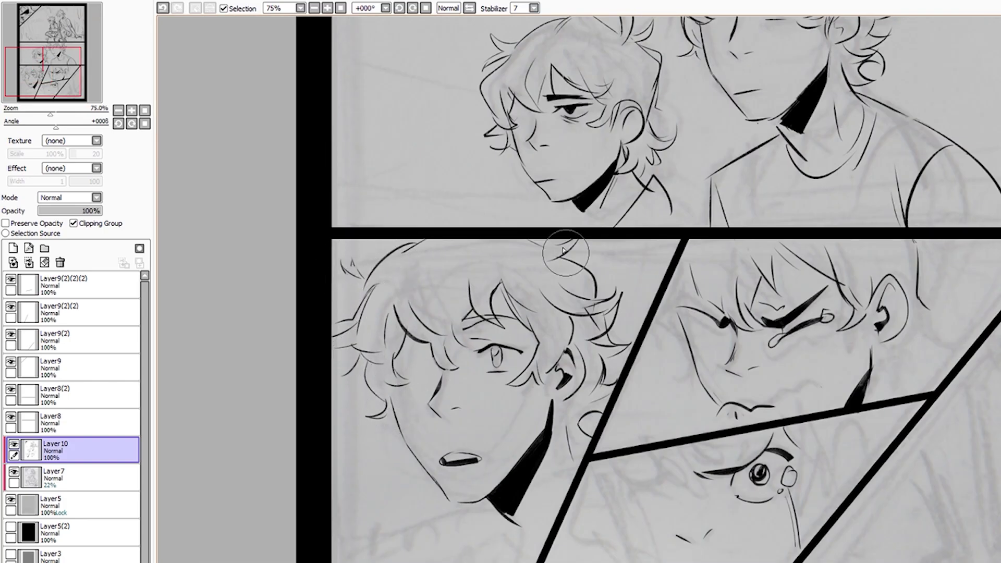
scroll(389, 298, up, 1)
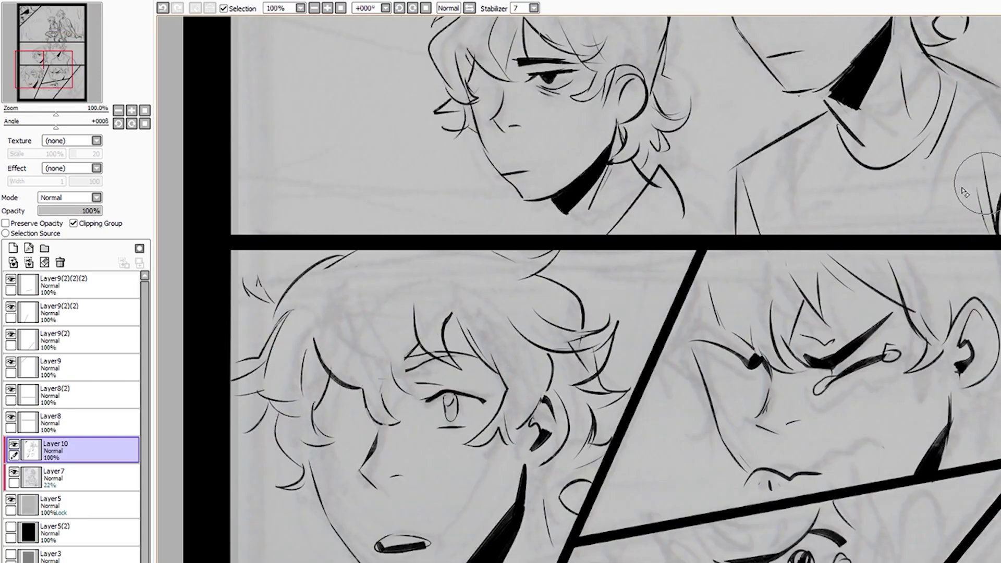
scroll(428, 292, up, 1)
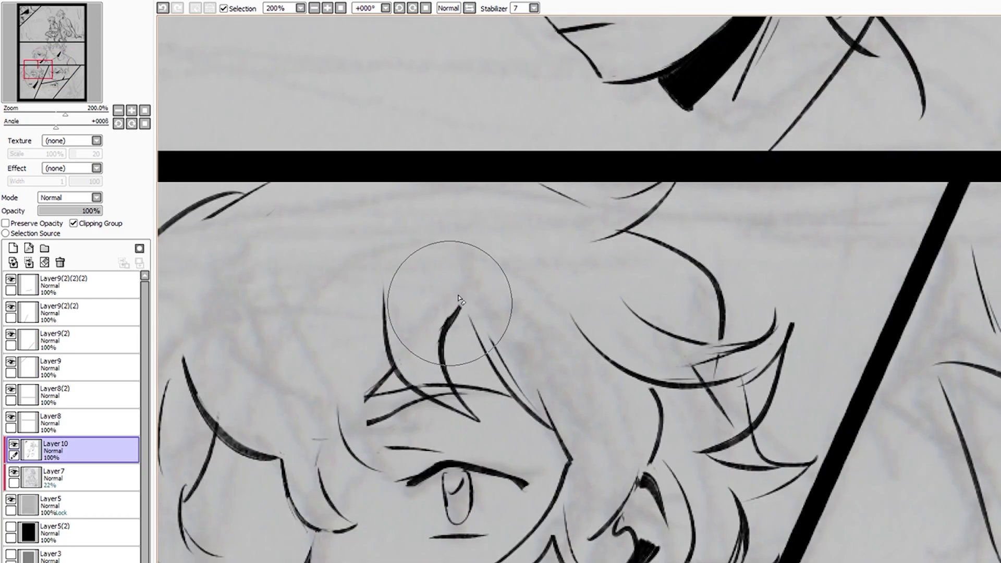
scroll(423, 313, down, 2)
scroll(419, 331, up, 2)
scroll(446, 419, down, 2)
scroll(446, 418, up, 2)
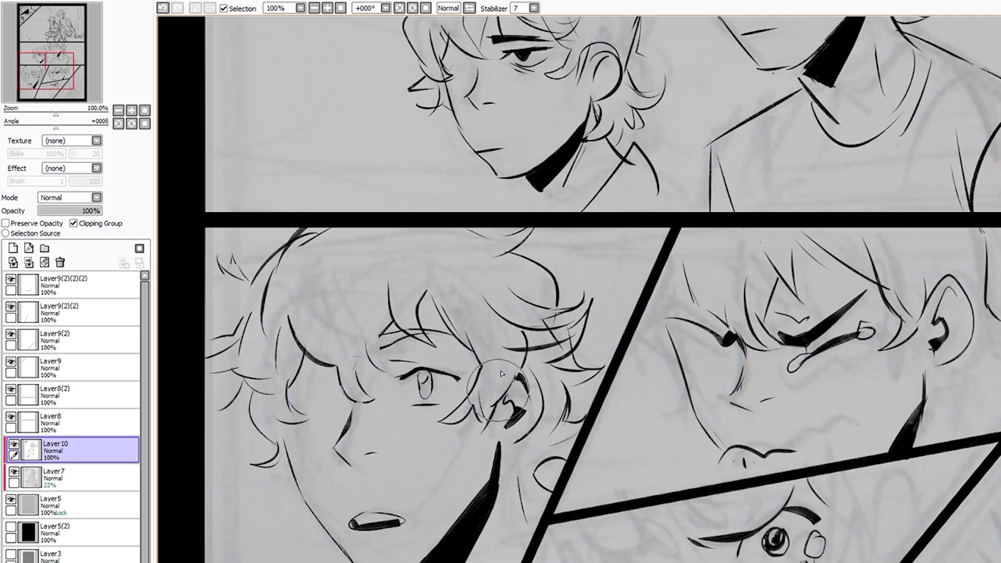
scroll(606, 421, down, 1)
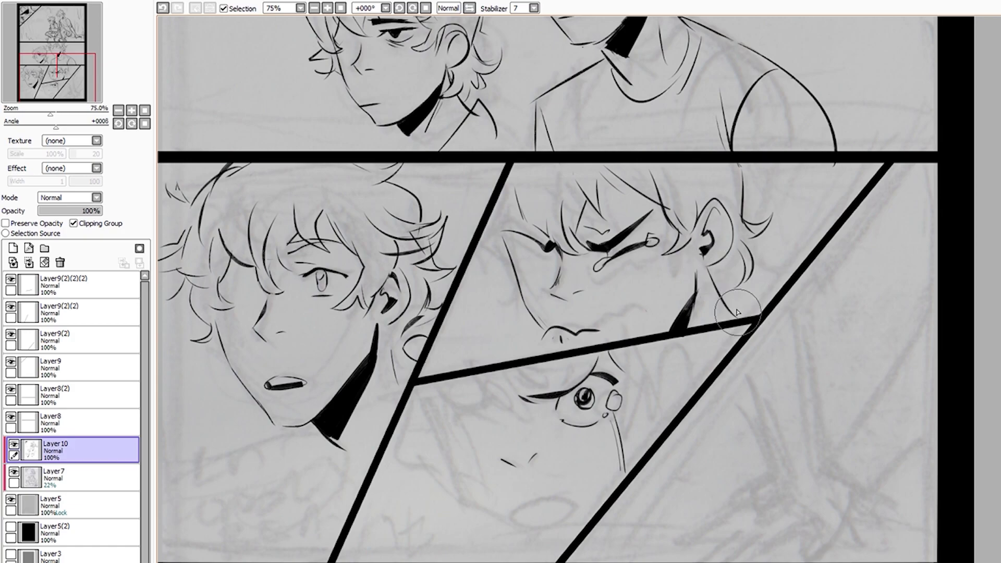
Ink extra hair strands across the angry face's forehead and cheek
drag(514, 206, 544, 268)
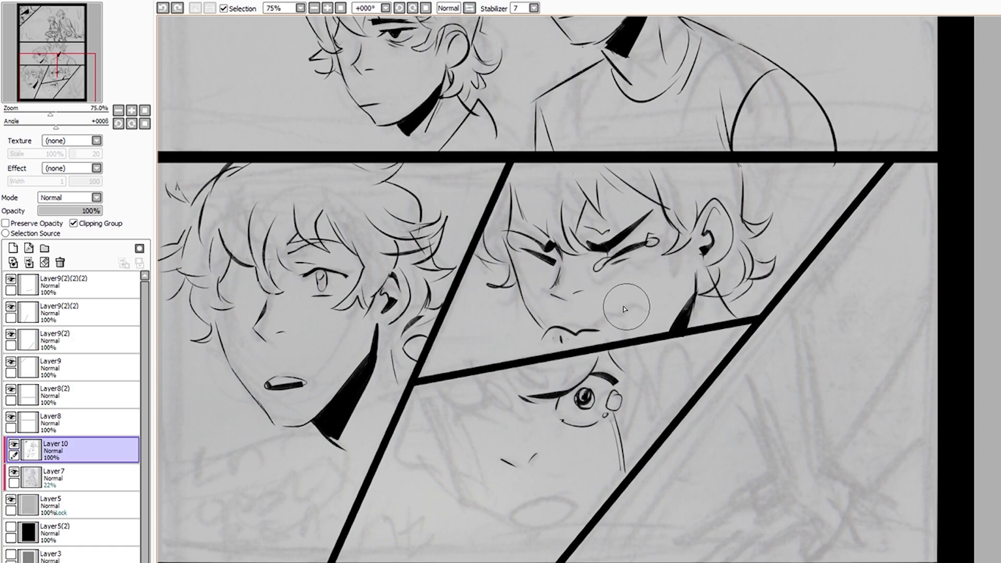
scroll(537, 258, up, 3)
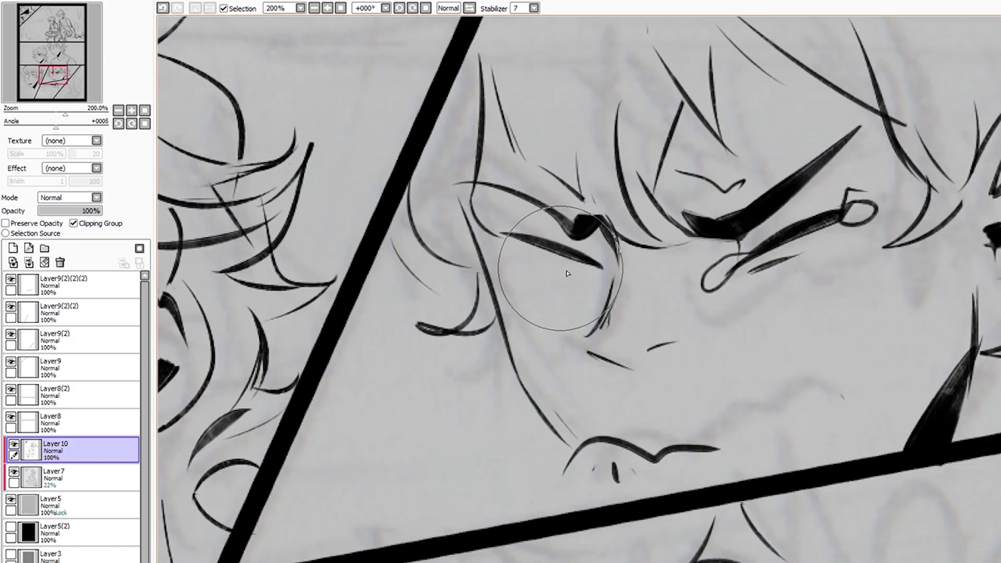
scroll(568, 274, down, 5)
scroll(685, 250, up, 2)
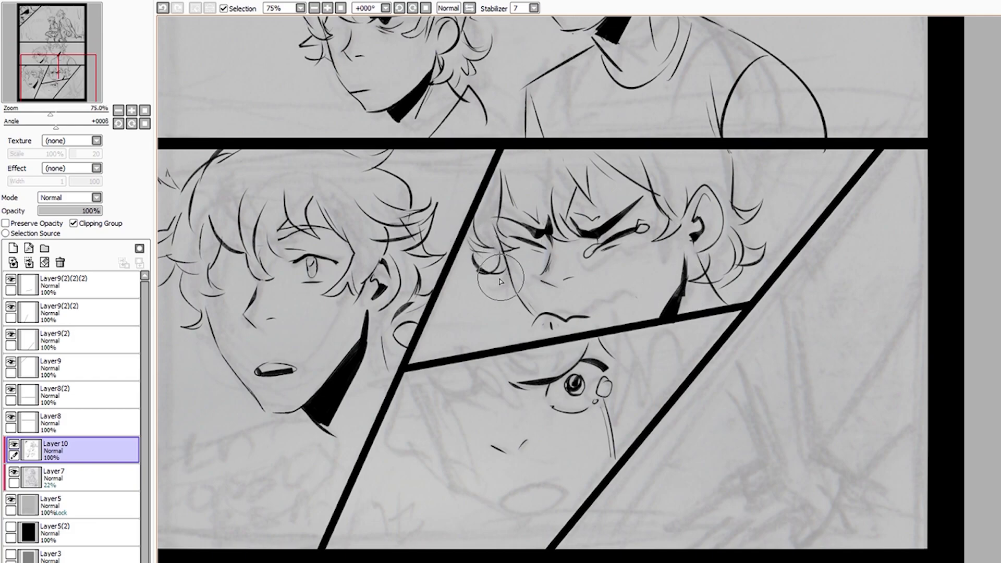
scroll(690, 180, up, 1)
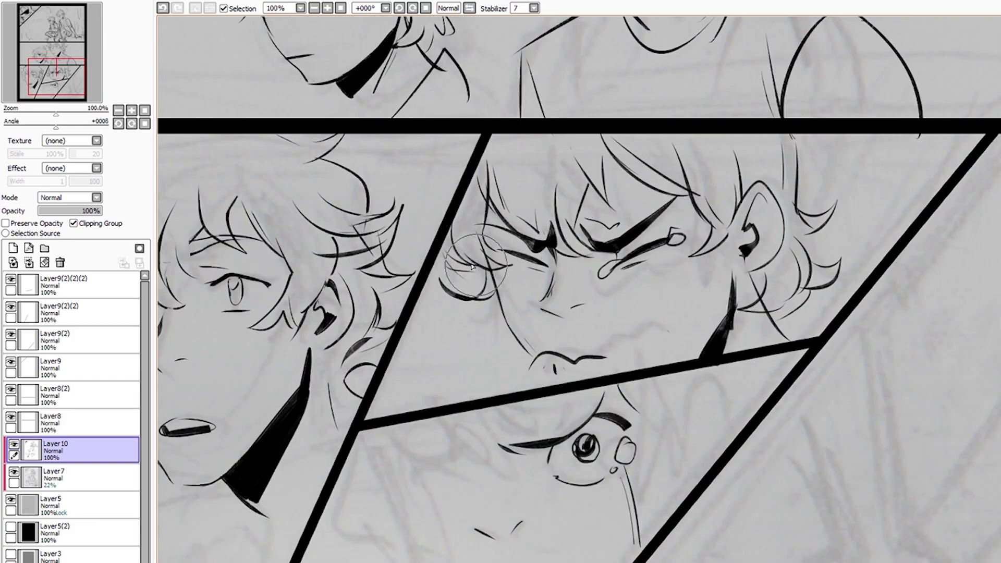
scroll(774, 282, down, 4)
scroll(648, 335, up, 4)
scroll(648, 335, up, 2)
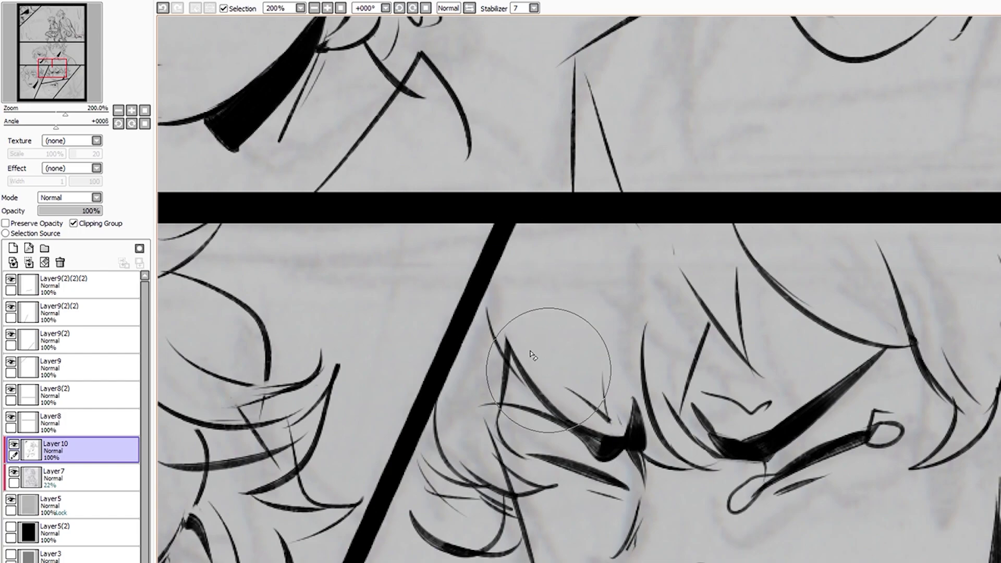
scroll(584, 394, down, 3)
scroll(584, 394, down, 2)
scroll(354, 390, up, 2)
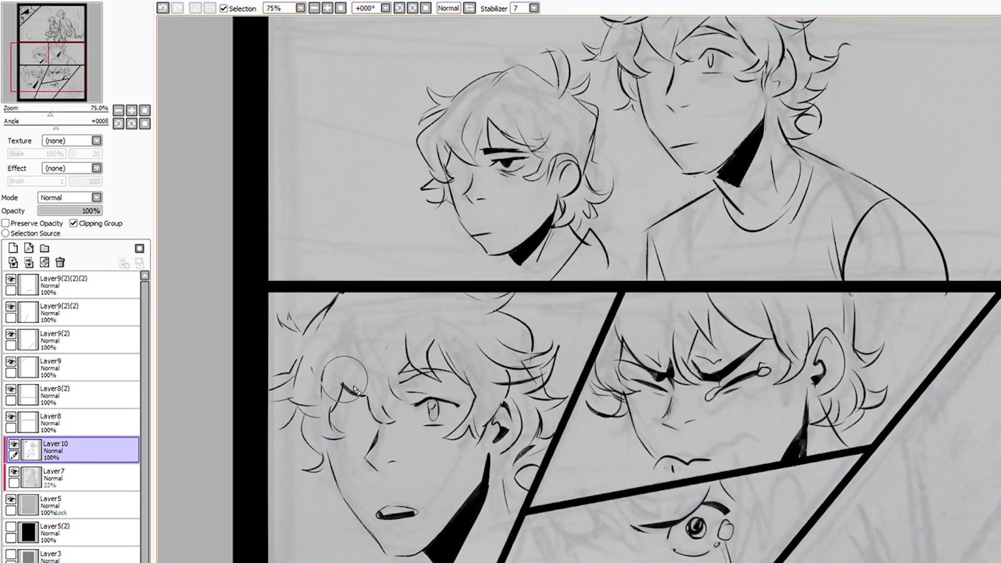
scroll(503, 373, down, 3)
scroll(485, 292, up, 4)
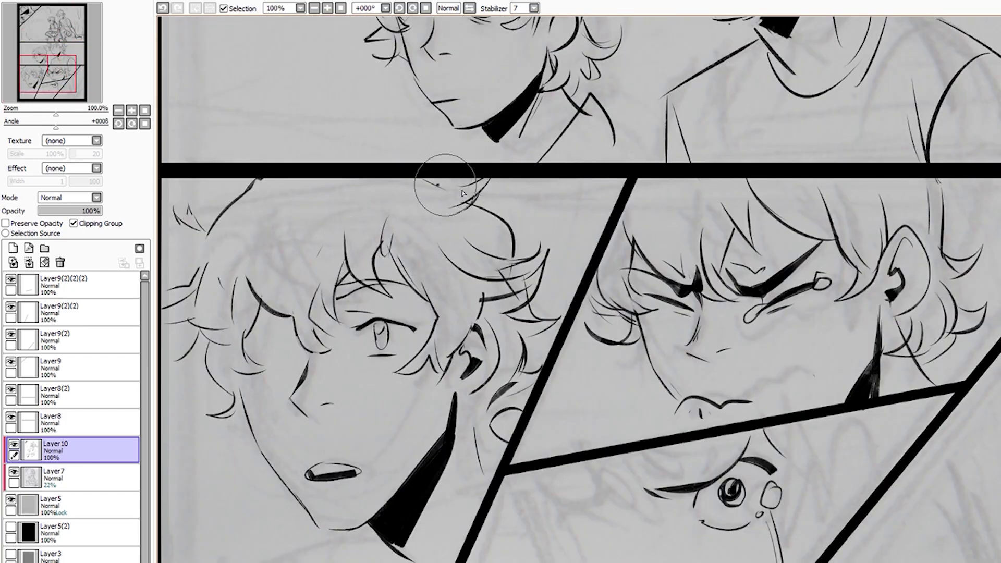
scroll(224, 348, down, 2)
scroll(324, 365, up, 2)
scroll(426, 390, down, 2)
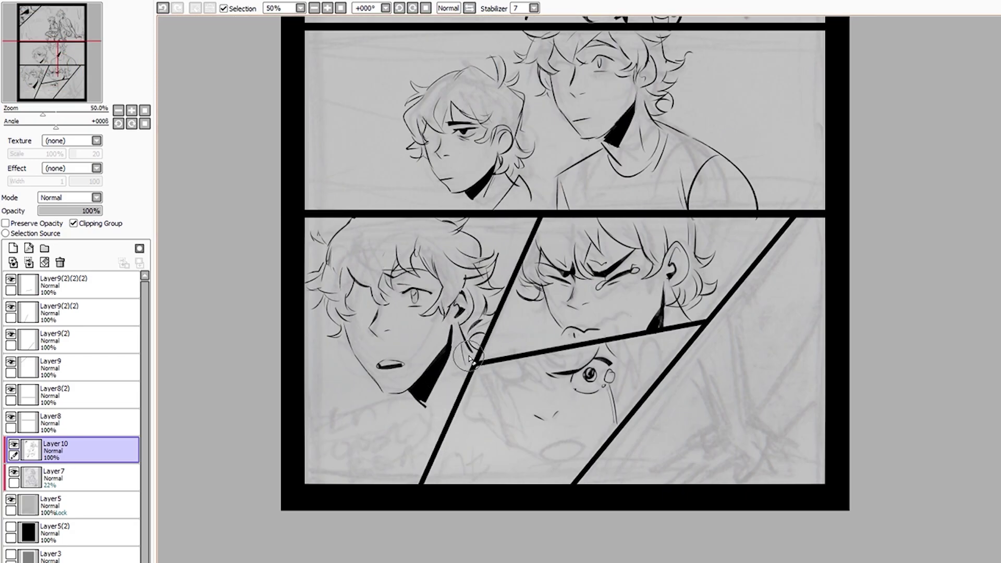
scroll(459, 326, up, 2)
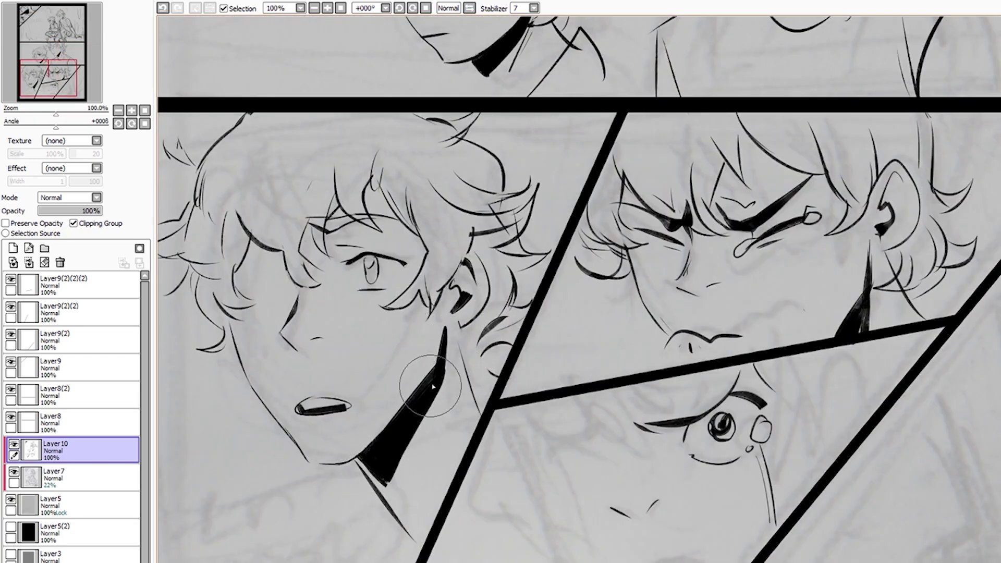
Undo the stray jaw stroke on the left face
key(ctrl+z)
scroll(407, 407, down, 1)
scroll(339, 292, up, 2)
scroll(345, 285, up, 1)
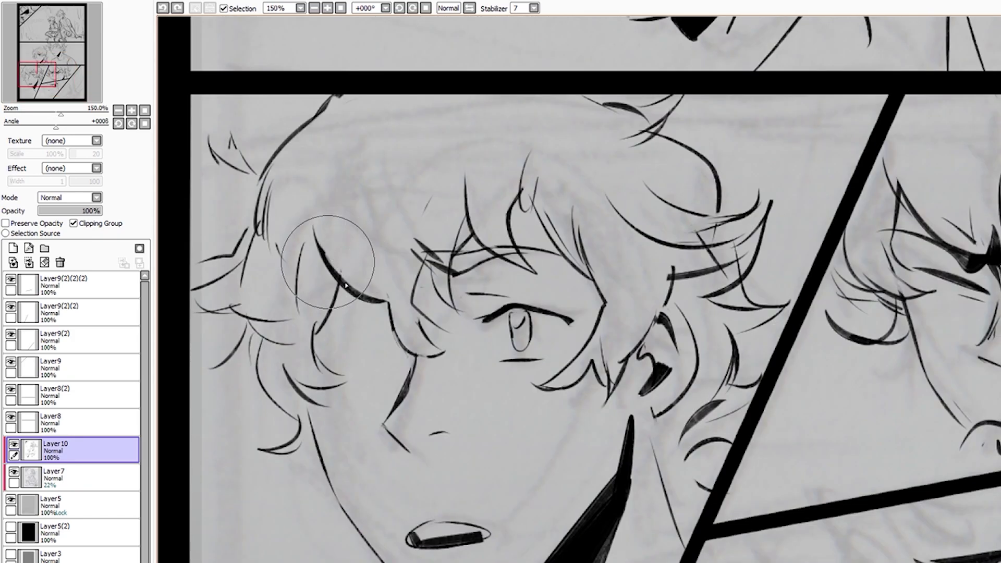
scroll(358, 371, down, 2)
scroll(349, 407, up, 2)
scroll(364, 344, down, 2)
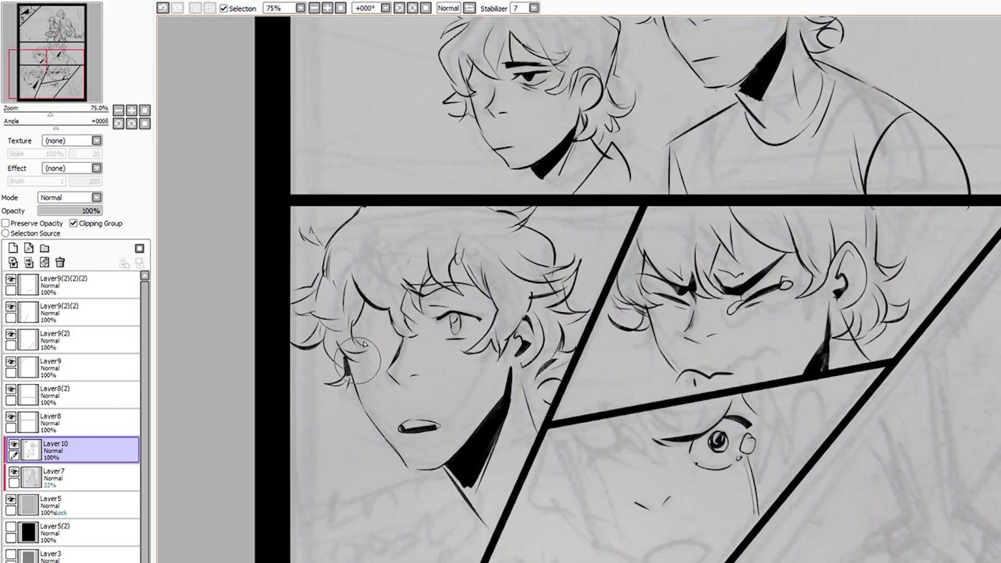
scroll(364, 344, down, 1)
scroll(425, 368, up, 2)
scroll(425, 368, down, 2)
scroll(427, 376, up, 1)
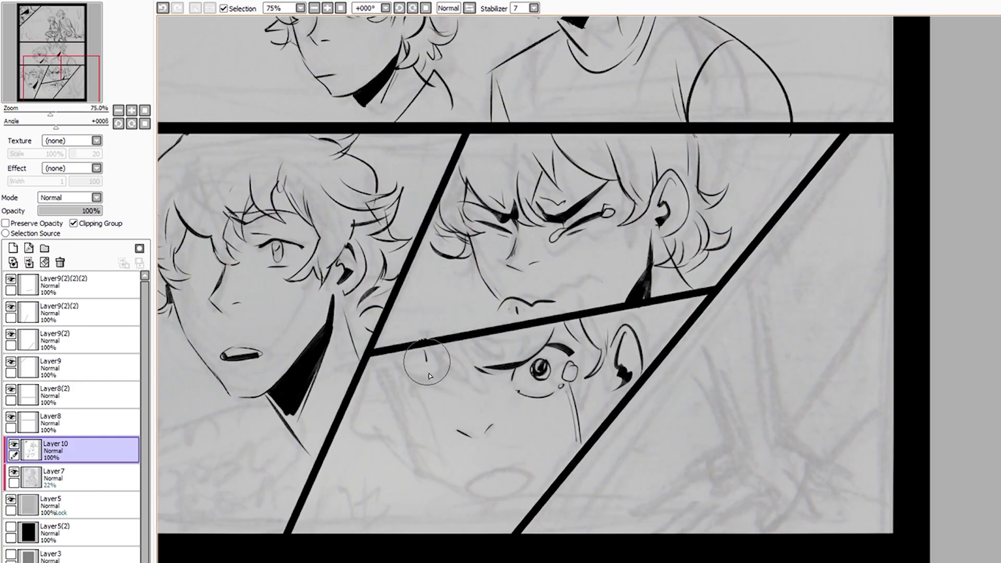
scroll(555, 158, down, 2)
scroll(688, 373, up, 1)
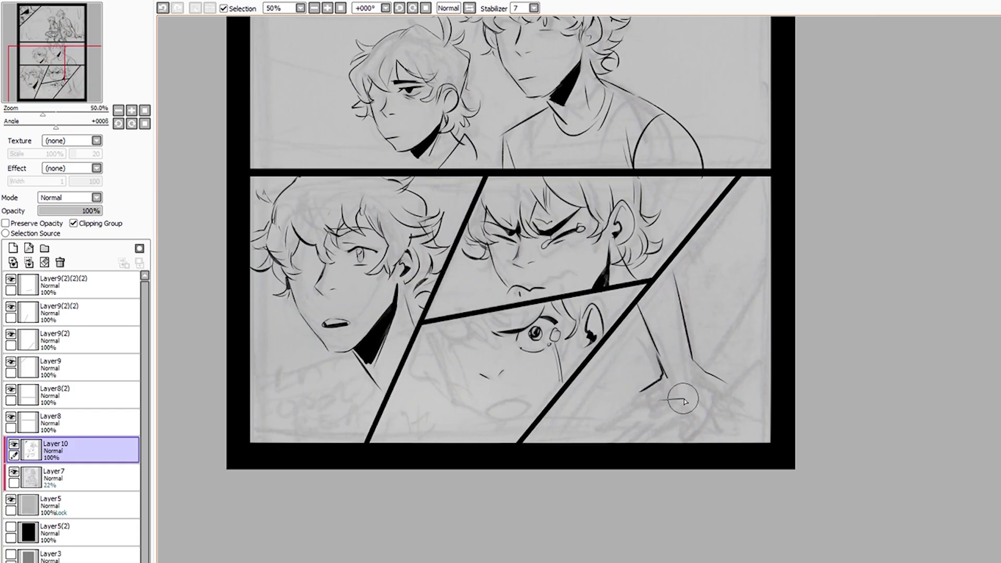
scroll(659, 349, up, 2)
scroll(605, 412, up, 1)
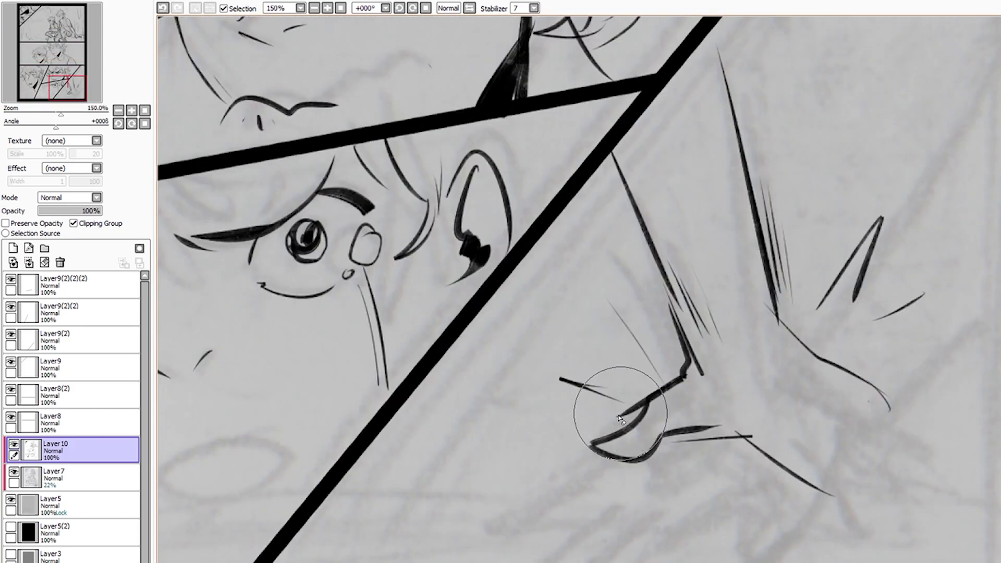
scroll(607, 448, down, 3)
scroll(179, 462, down, 1)
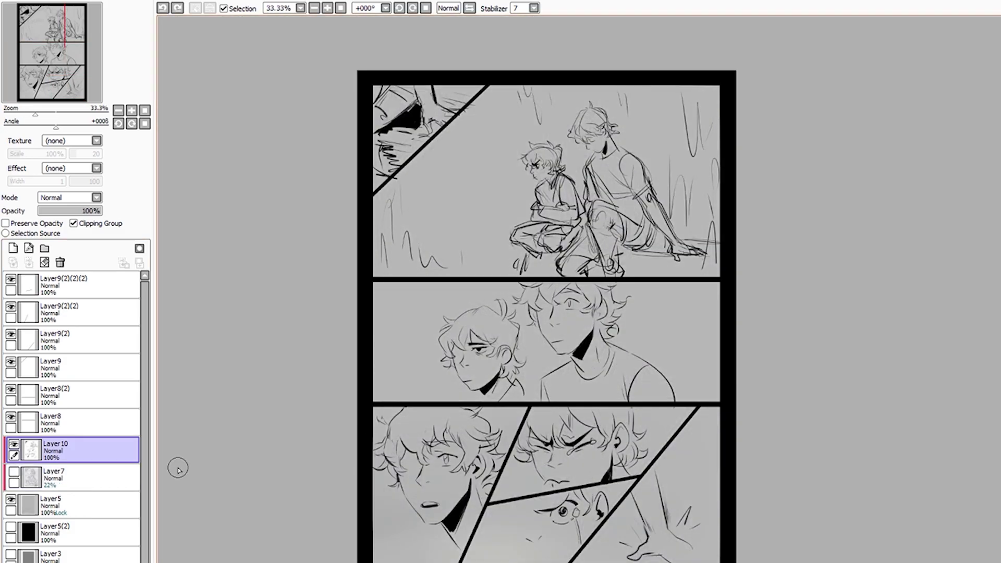
scroll(179, 462, up, 1)
scroll(178, 463, down, 2)
click(14, 472)
scroll(565, 417, up, 2)
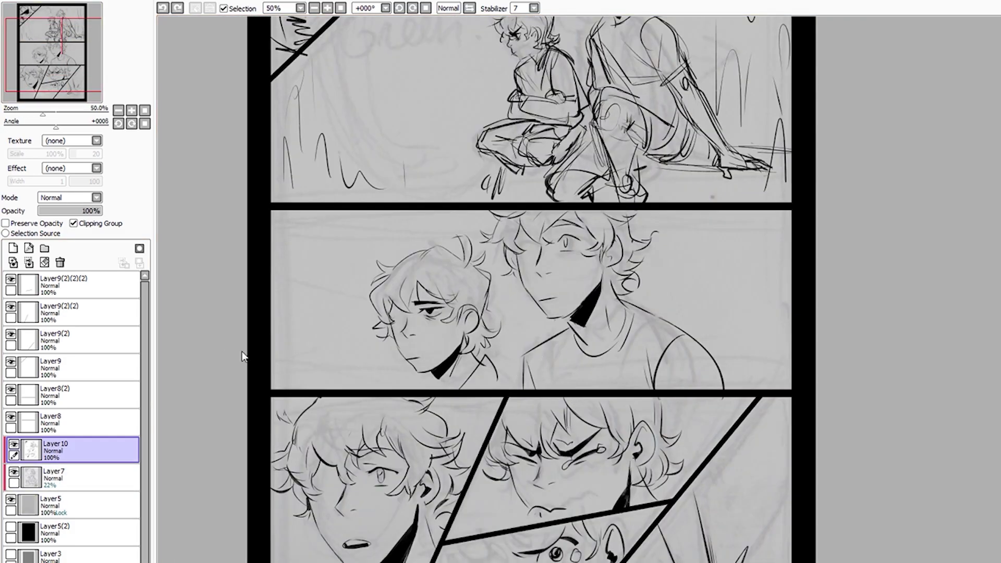
scroll(565, 262, up, 1)
scroll(529, 400, up, 1)
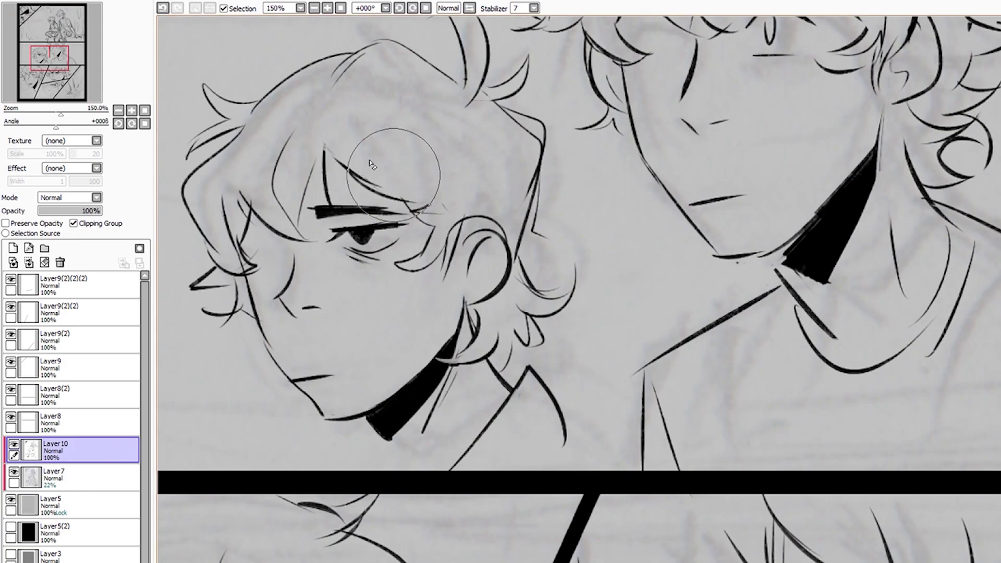
scroll(420, 201, down, 1)
scroll(403, 190, down, 1)
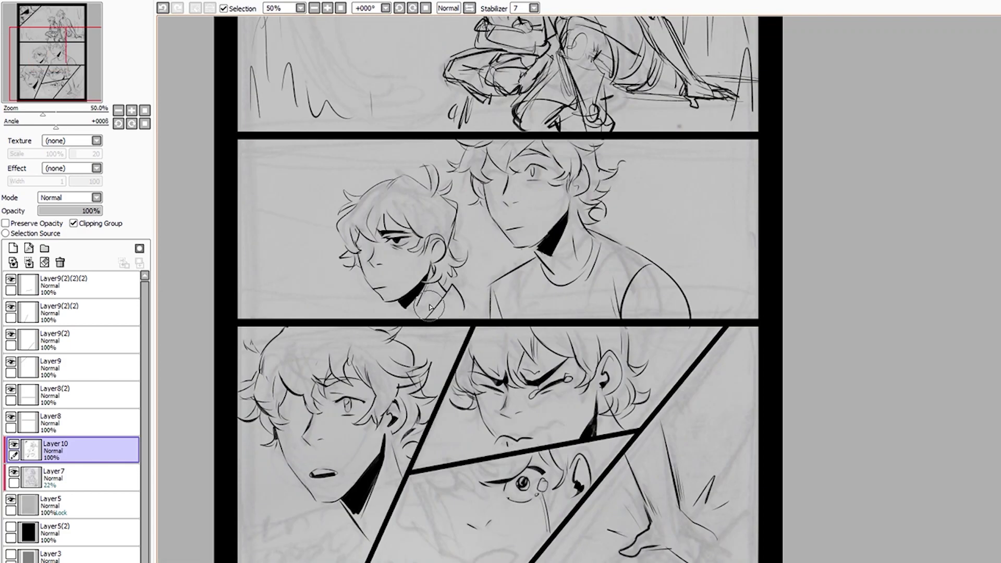
scroll(424, 295, up, 1)
scroll(423, 302, down, 1)
scroll(370, 302, up, 1)
scroll(397, 313, down, 1)
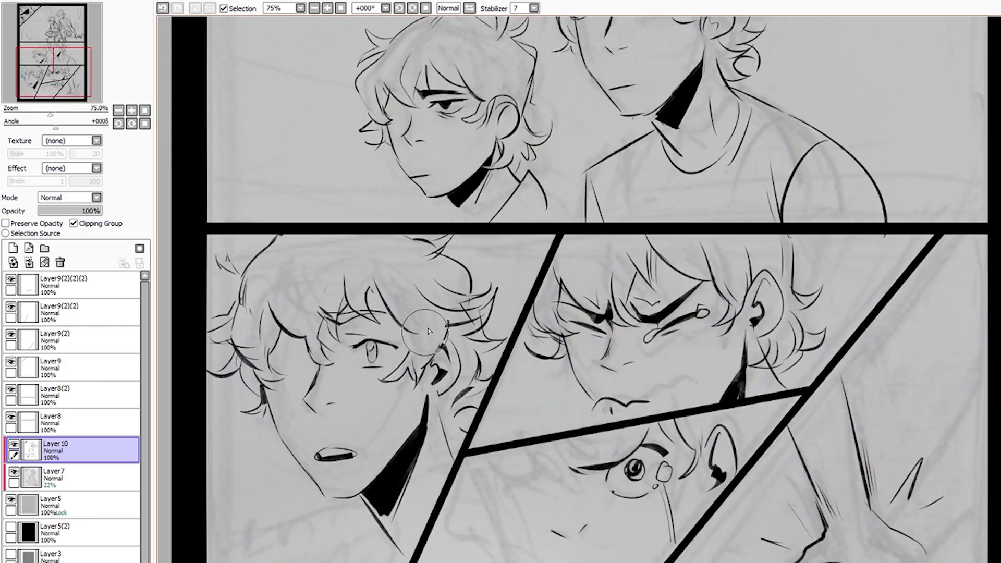
scroll(422, 330, up, 1)
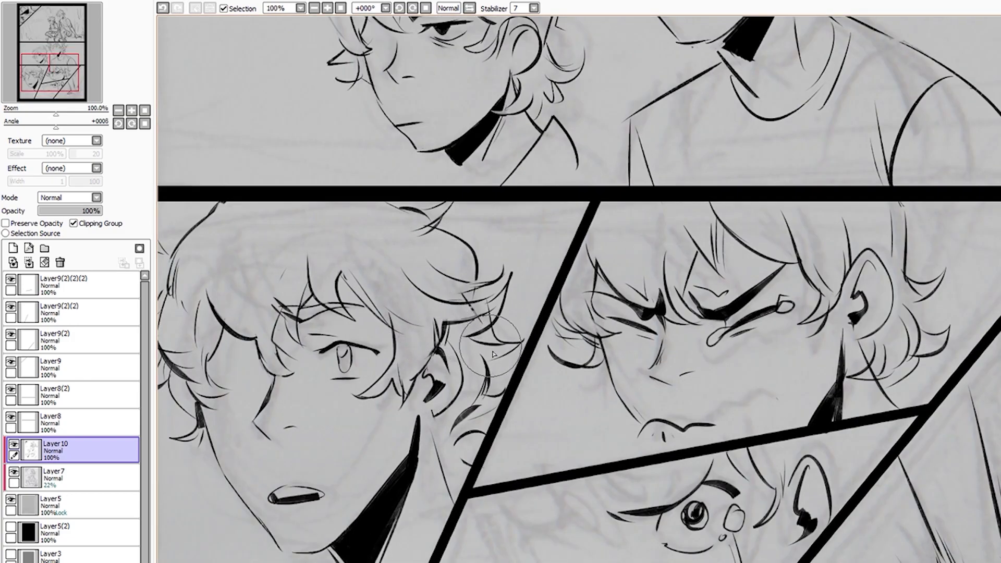
scroll(493, 354, down, 1)
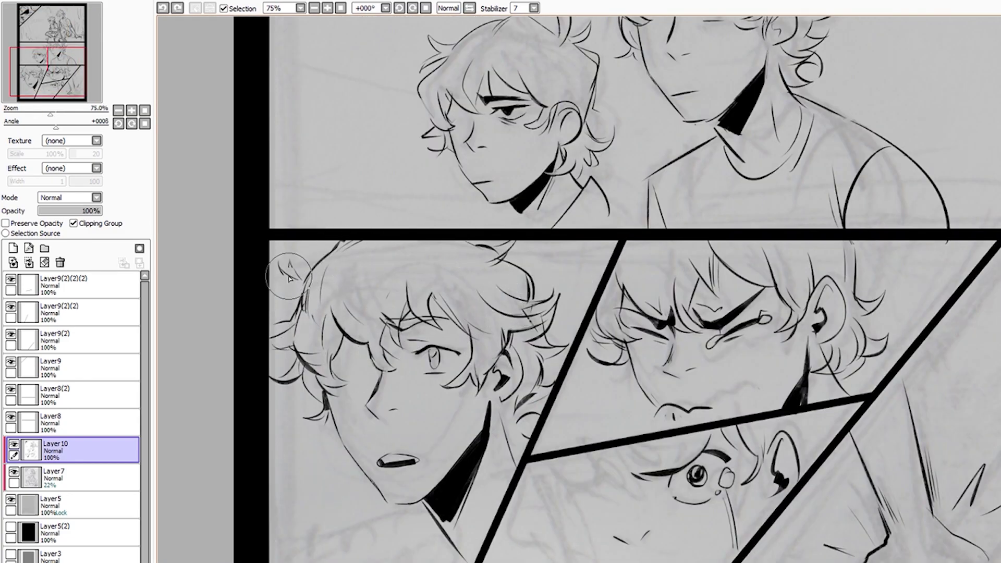
scroll(471, 500, down, 1)
scroll(451, 480, up, 1)
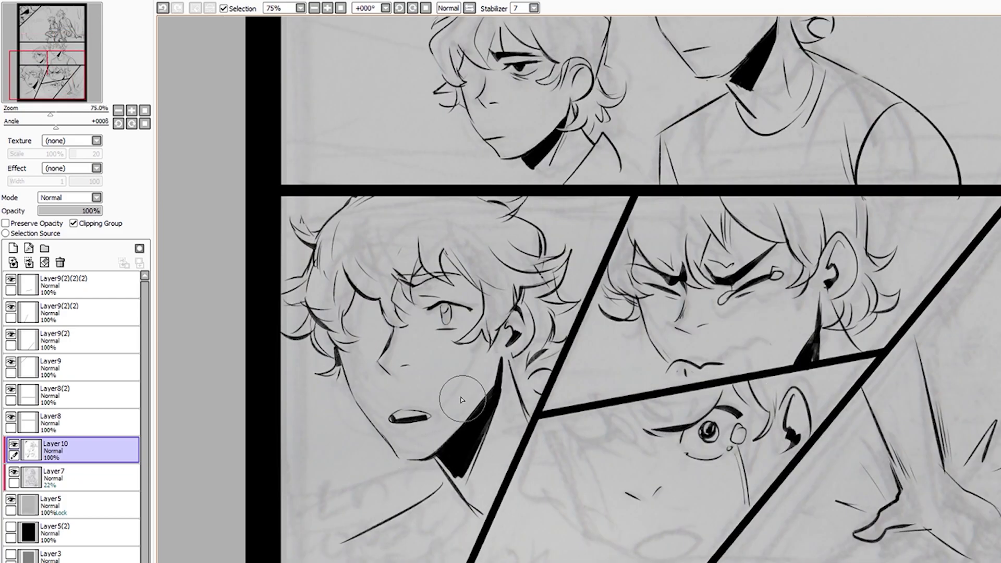
scroll(459, 403, down, 1)
scroll(443, 313, up, 1)
scroll(518, 407, down, 1)
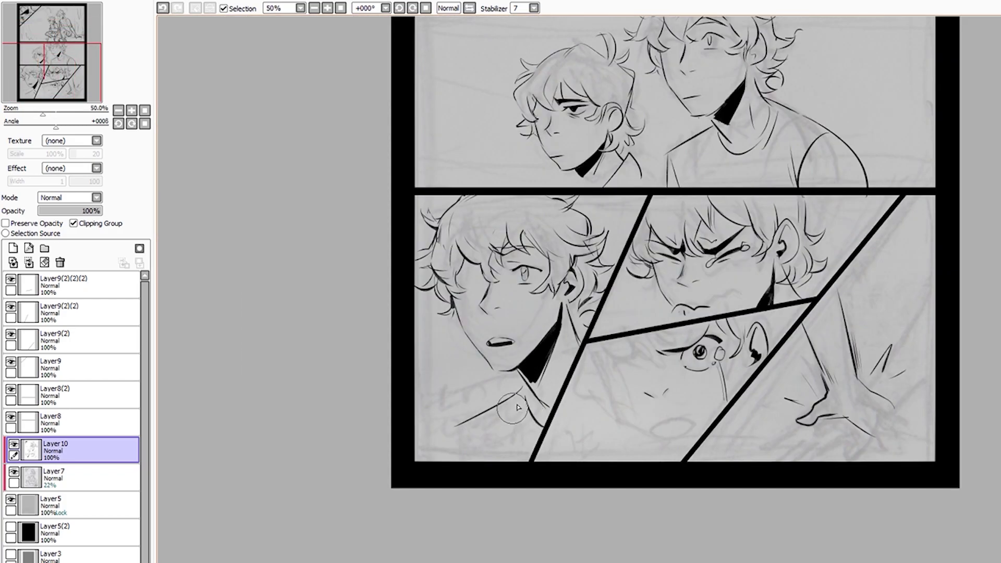
scroll(464, 458, down, 1)
Ink the angry face's left eye and brow lines and the lower close-up's open mouth
scroll(547, 294, up, 3)
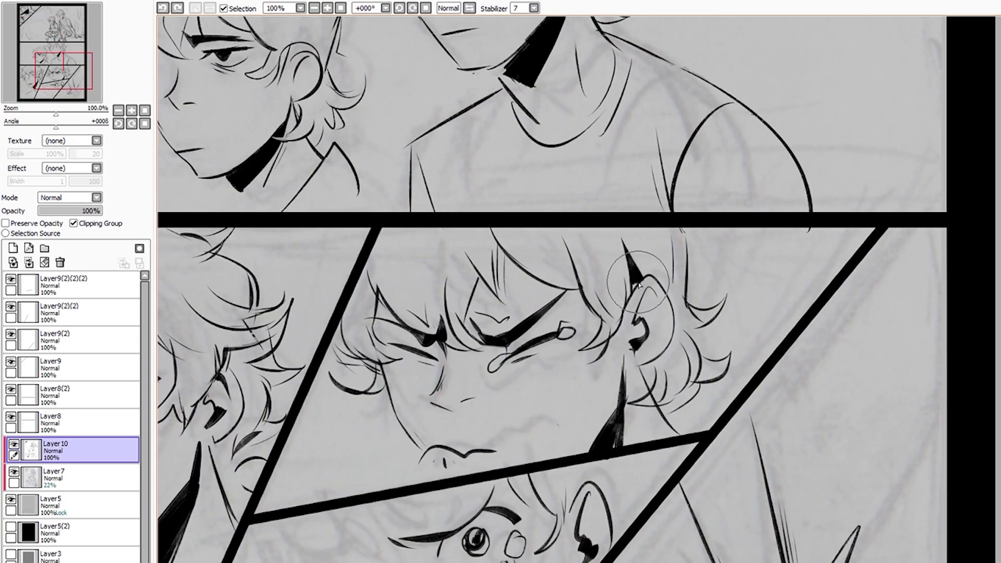
drag(440, 316, 455, 369)
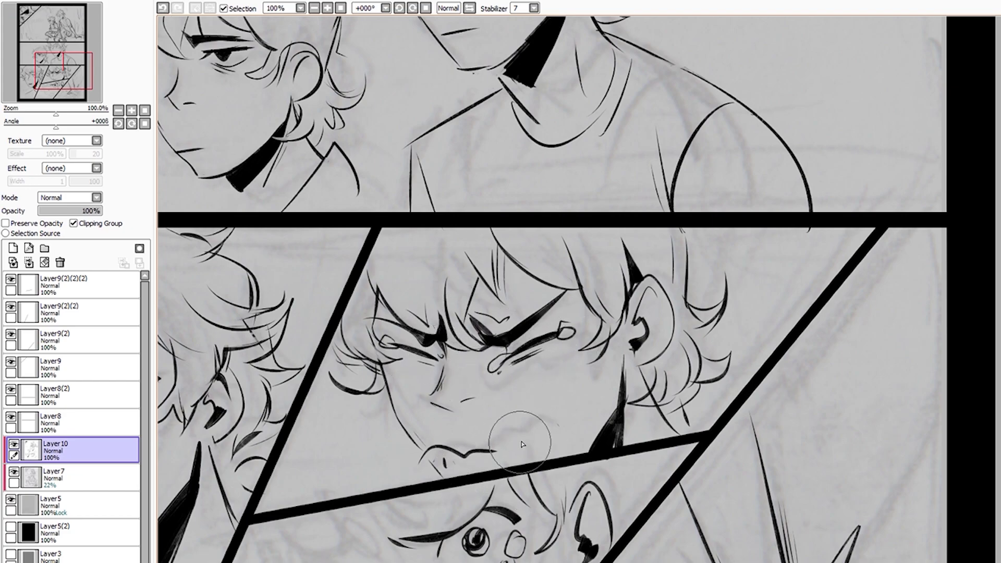
scroll(527, 325, down, 5)
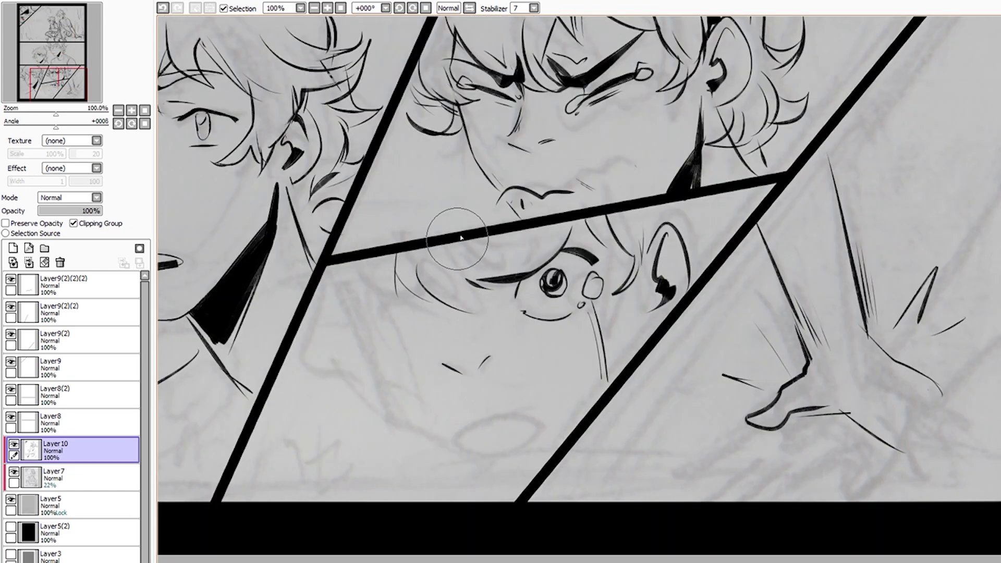
drag(466, 436, 542, 425)
scroll(496, 433, down, 2)
scroll(492, 426, up, 1)
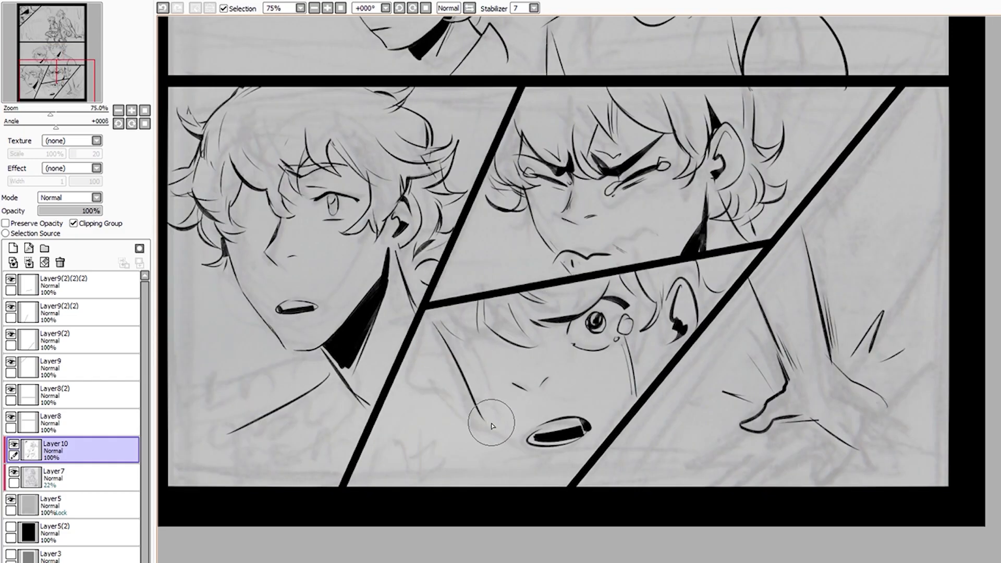
Undo the bad cheek stroke and ink the lower face's left jaw line
key(ctrl+z)
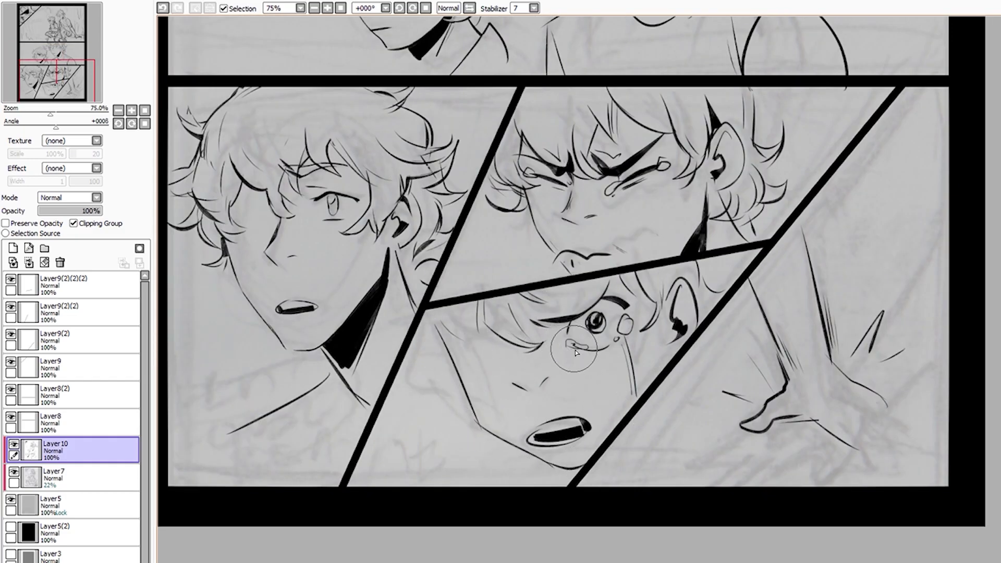
drag(474, 356, 501, 437)
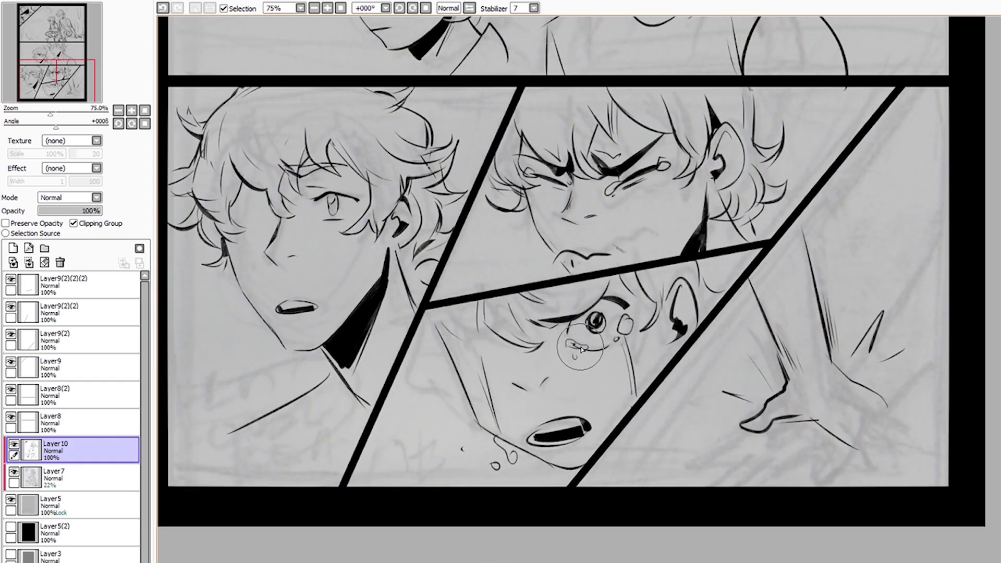
scroll(581, 349, up, 2)
scroll(720, 461, down, 3)
scroll(582, 281, up, 3)
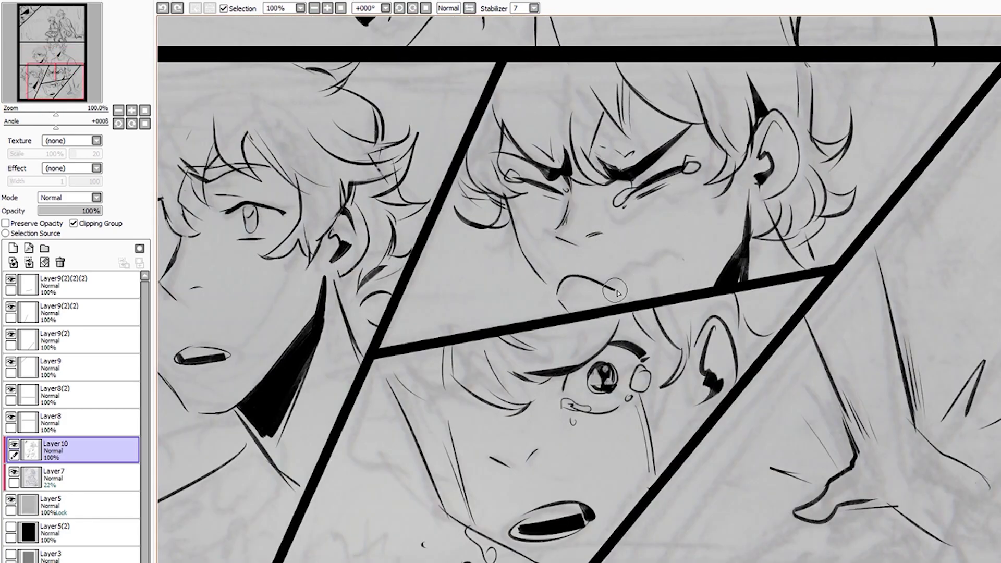
Redraw the angry face's mouth as a wavy pout
drag(561, 284, 662, 272)
scroll(551, 309, down, 2)
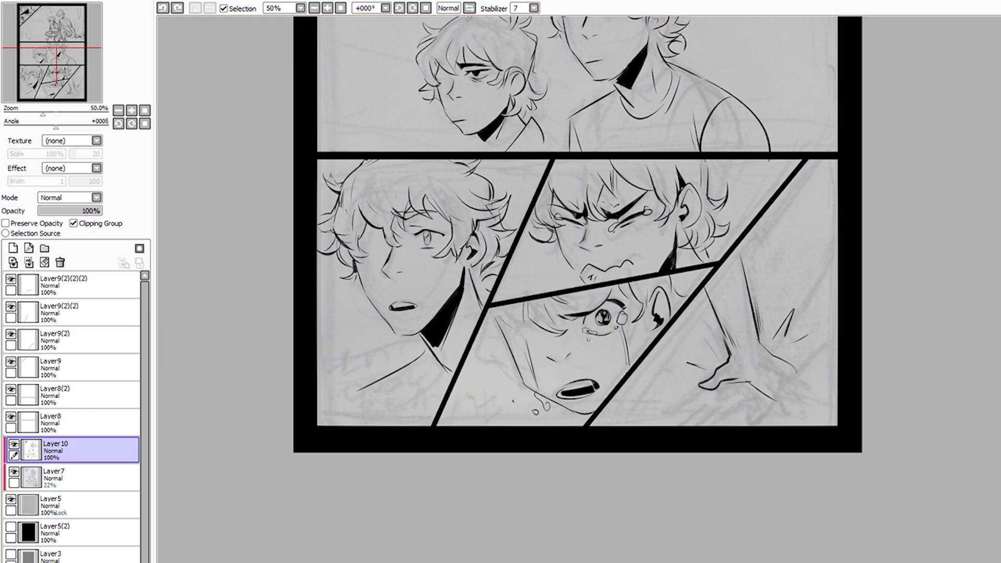
scroll(428, 321, up, 2)
scroll(312, 179, up, 1)
scroll(302, 203, down, 3)
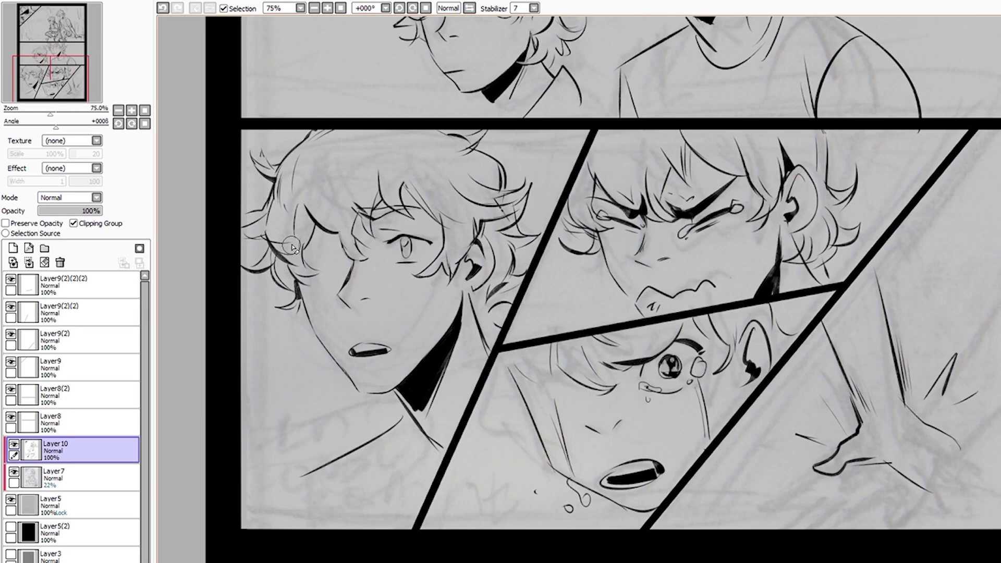
scroll(290, 220, up, 2)
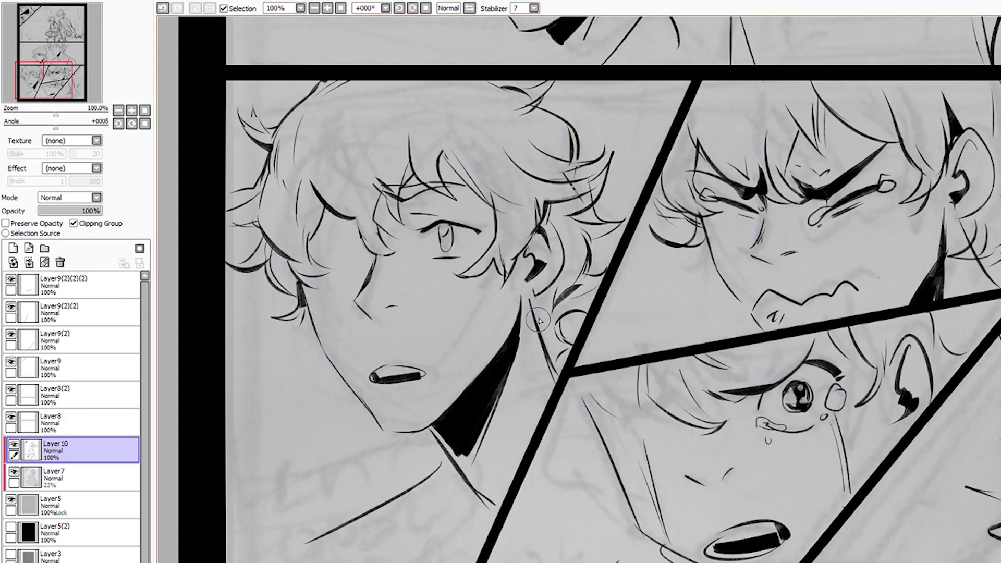
scroll(486, 299, down, 2)
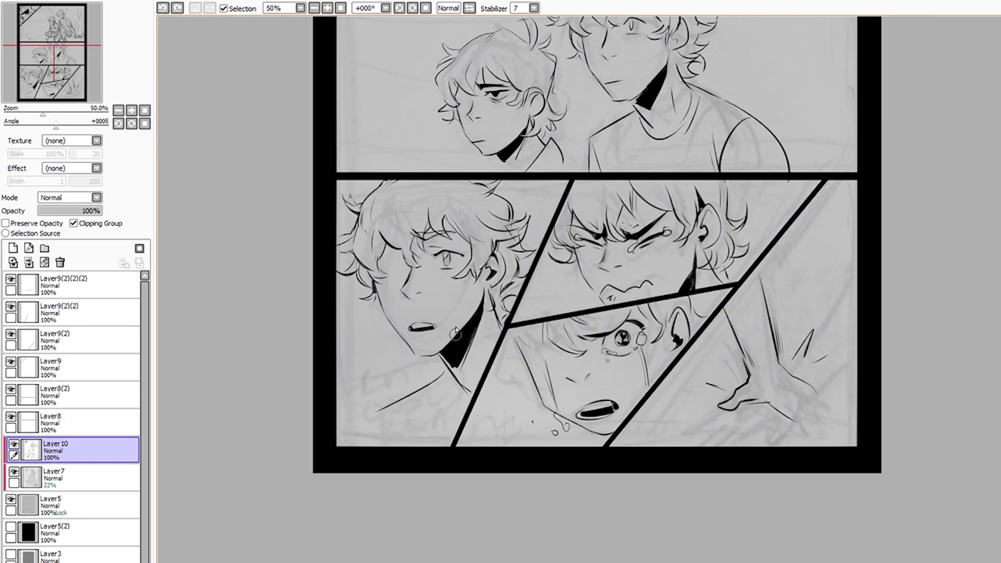
scroll(426, 323, up, 5)
scroll(425, 323, down, 3)
scroll(426, 323, up, 1)
scroll(469, 331, down, 2)
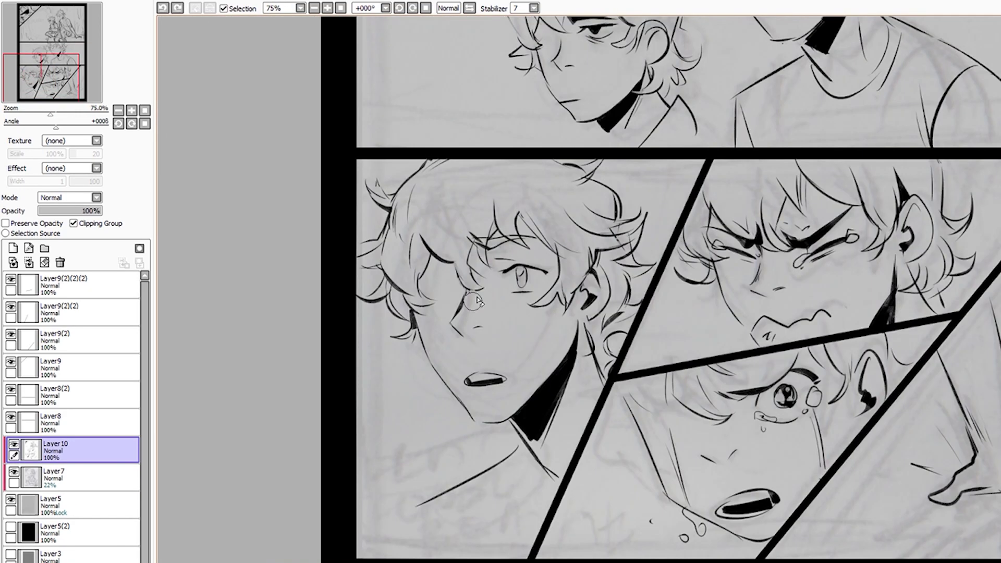
scroll(436, 280, up, 2)
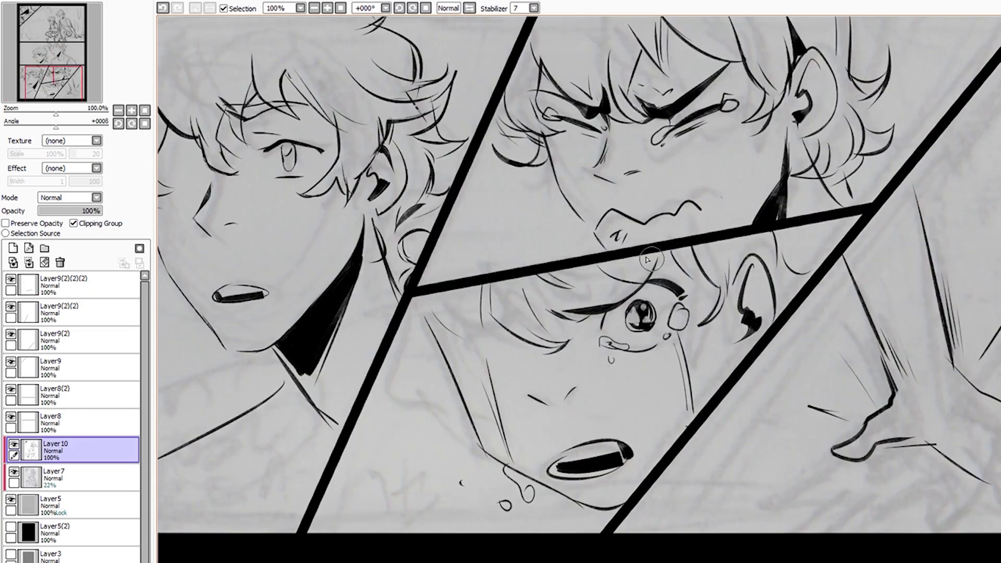
scroll(505, 354, down, 2)
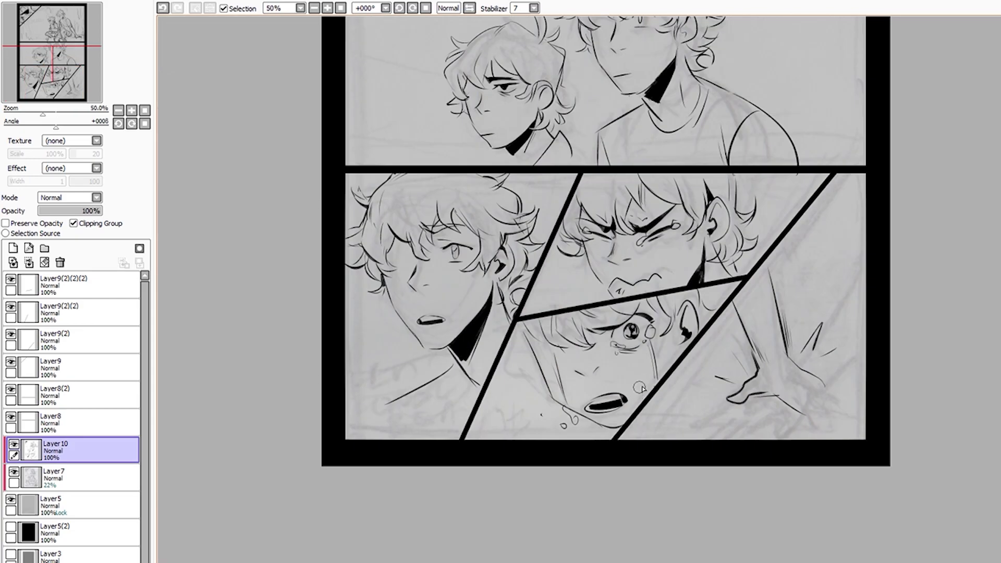
scroll(642, 449, up, 1)
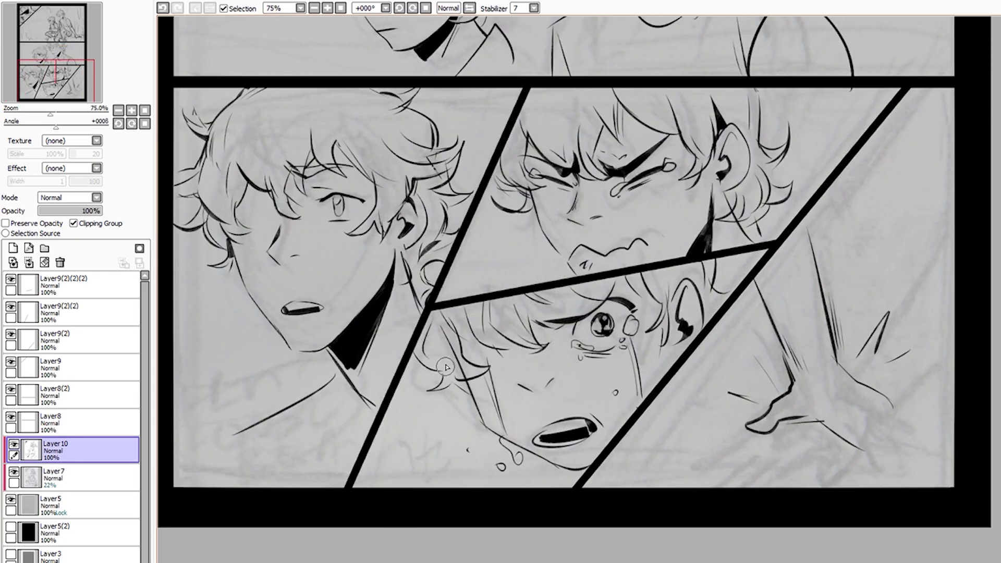
scroll(517, 371, up, 3)
scroll(570, 346, down, 6)
Lasso the smaller boy's head in panel two, shift it left and down, and commit it
scroll(570, 347, up, 3)
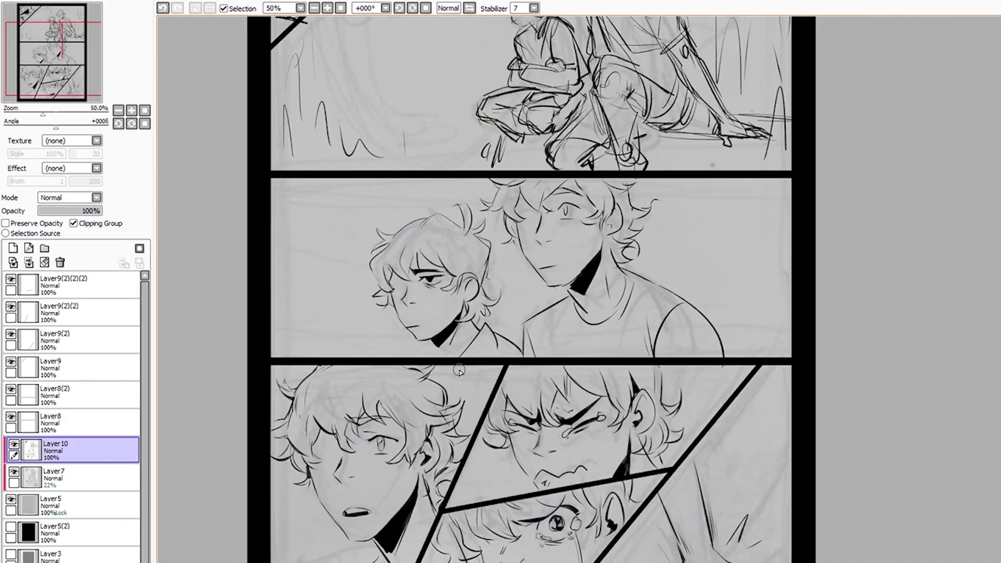
mouse_move(419, 133)
mouse_down()
mouse_move(309, 366)
mouse_move(548, 386)
mouse_up()
drag(460, 335, 423, 354)
scroll(424, 355, down, 4)
scroll(423, 354, up, 4)
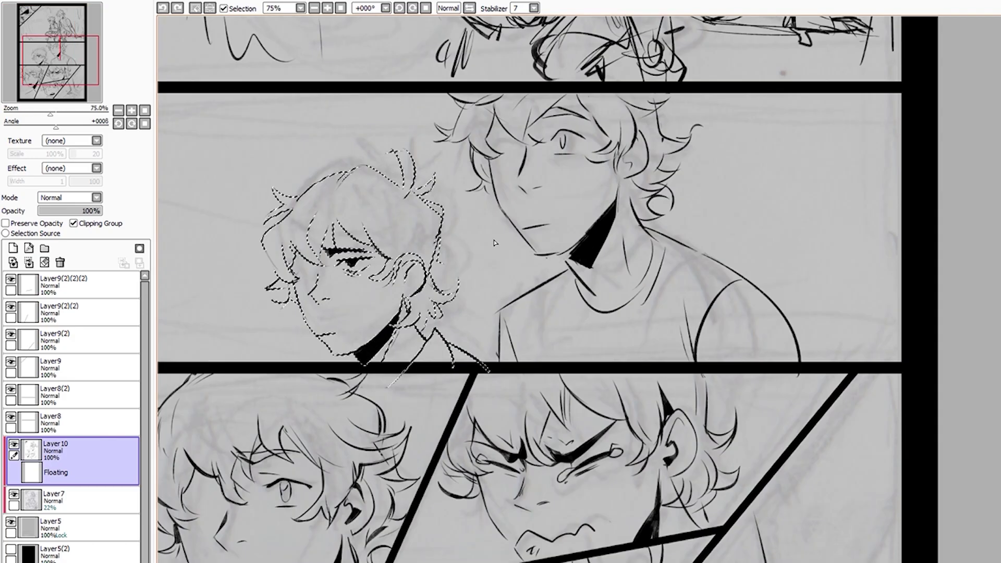
scroll(450, 320, down, 3)
key(ctrl+d)
Re-outline the smaller boy's head, then clear that selection with Ctrl+D
scroll(417, 265, up, 1)
drag(410, 163, 383, 343)
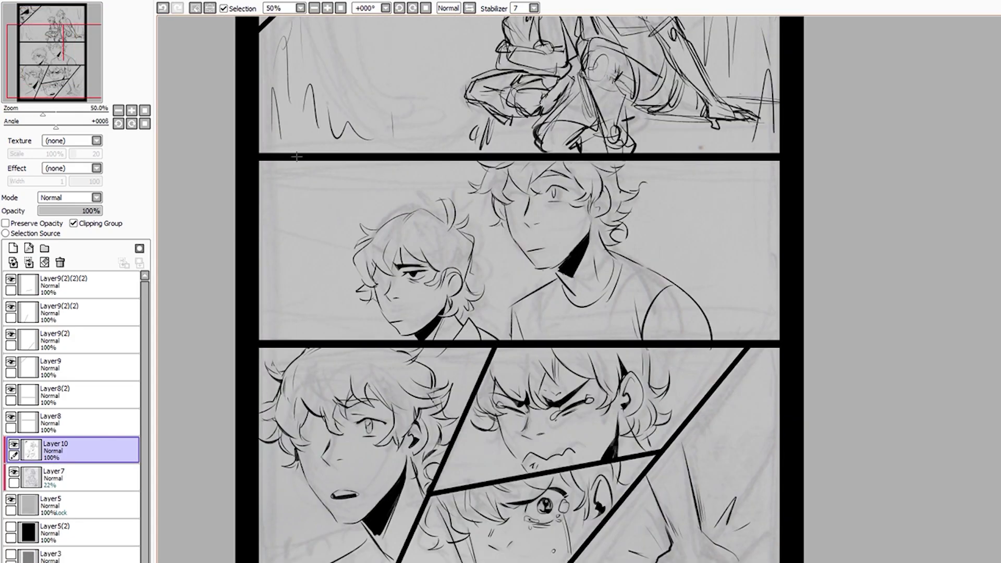
drag(296, 157, 410, 162)
scroll(425, 311, up, 1)
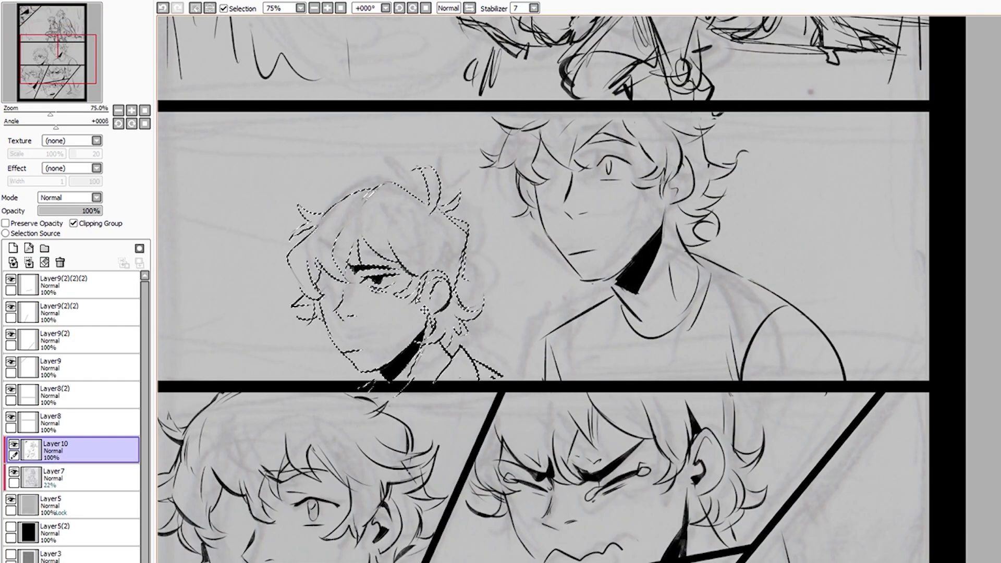
key(ctrl+d)
scroll(425, 310, down, 3)
scroll(420, 339, up, 2)
scroll(420, 339, up, 1)
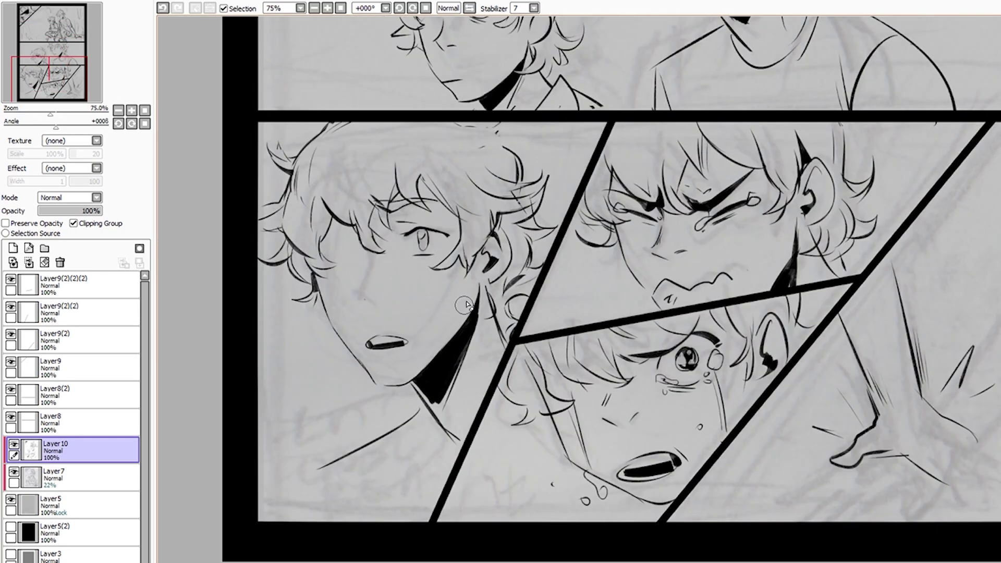
Zoom in and out around the third panel to inspect the crying close-ups
scroll(433, 365, up, 3)
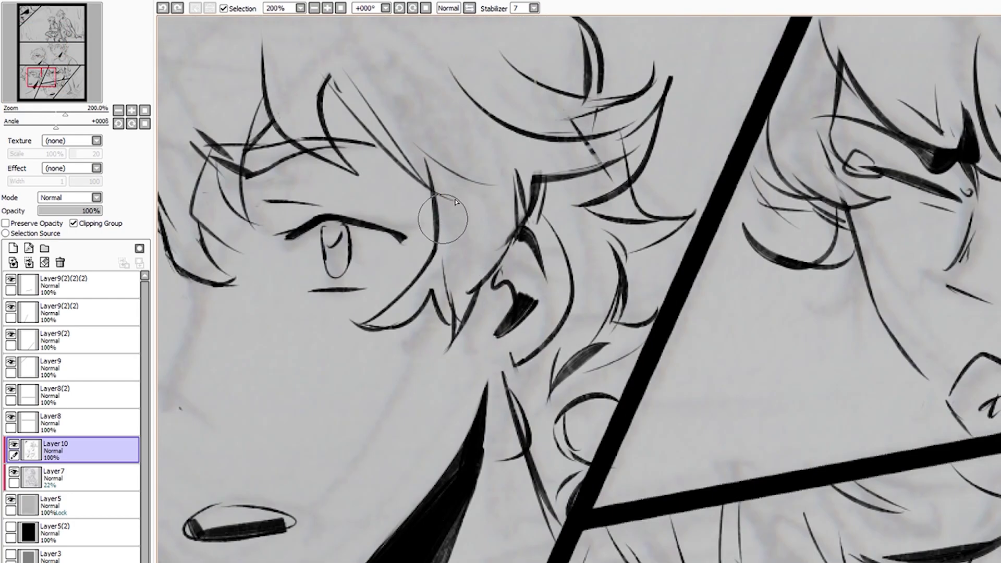
scroll(443, 209, down, 2)
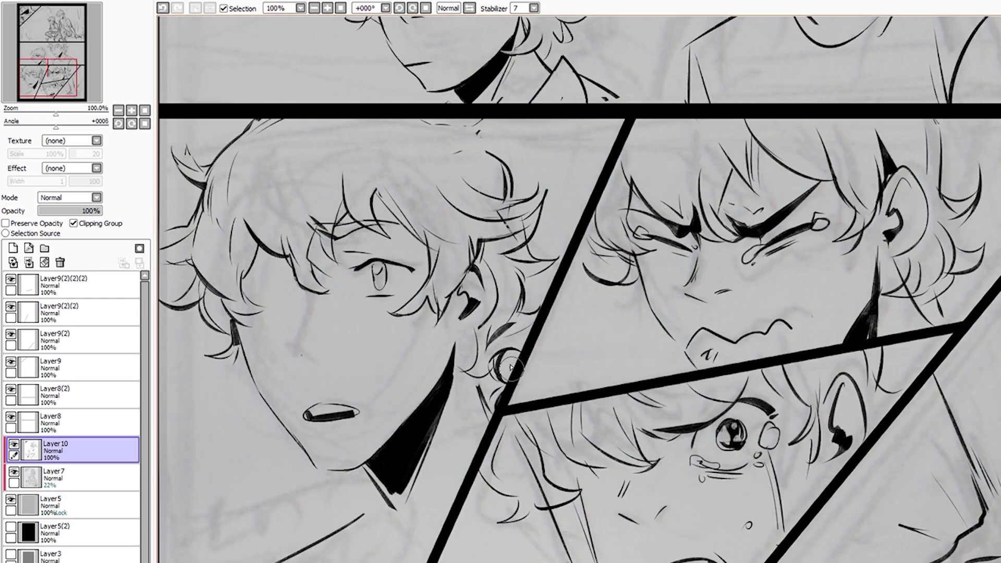
scroll(495, 139, up, 2)
scroll(391, 167, down, 3)
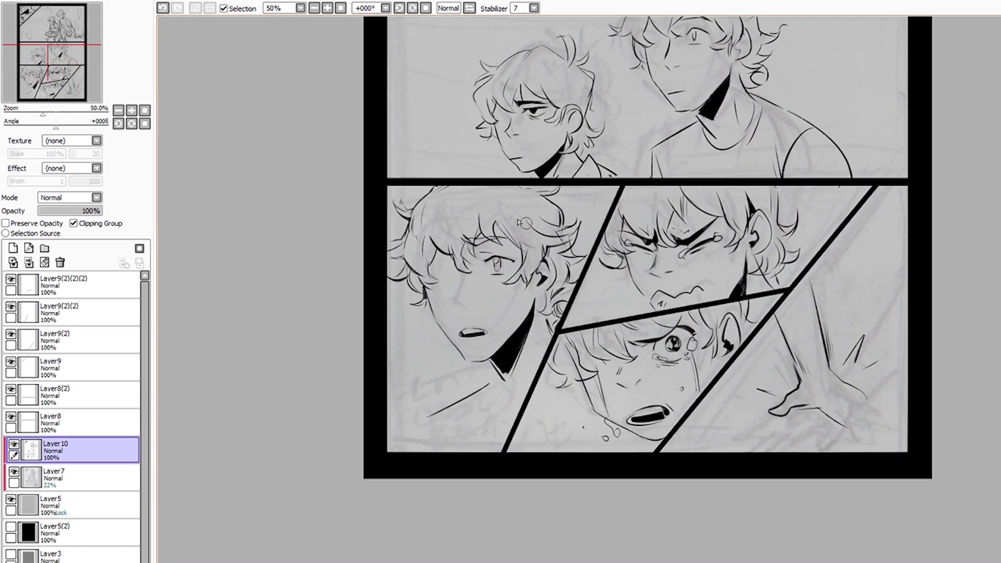
scroll(443, 235, up, 2)
scroll(509, 279, down, 4)
scroll(510, 279, up, 2)
scroll(412, 353, up, 3)
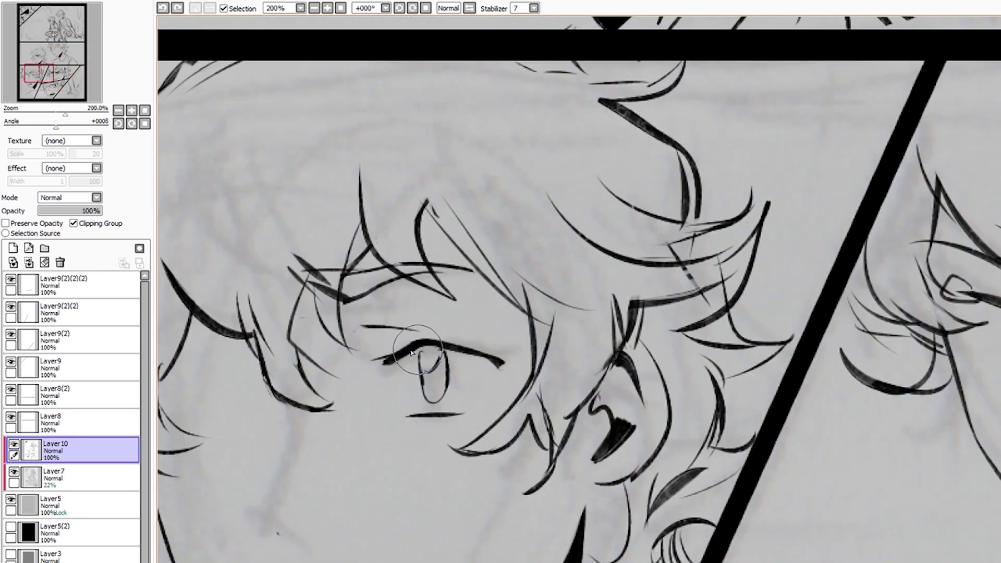
scroll(550, 314, down, 2)
scroll(431, 349, down, 2)
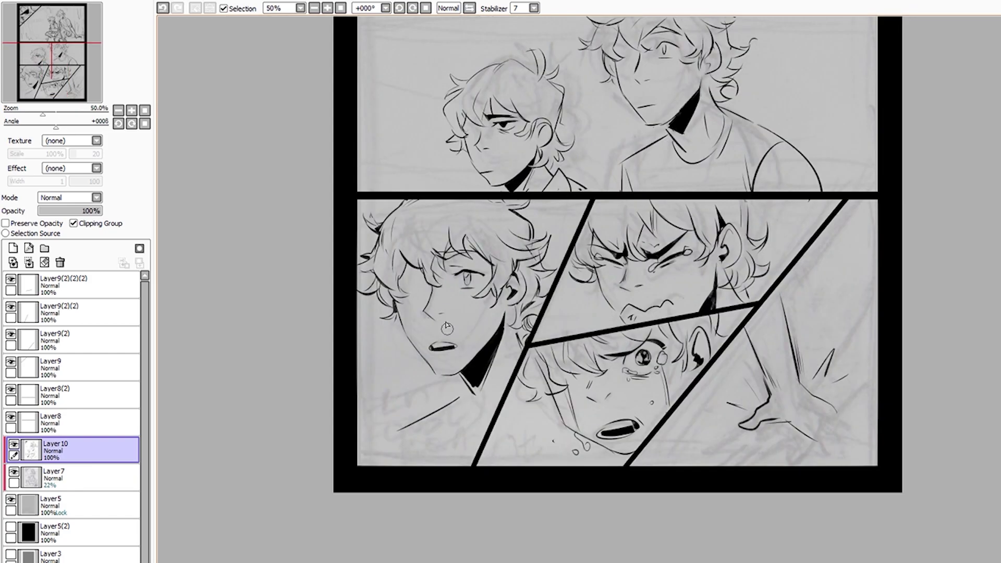
scroll(433, 355, up, 2)
scroll(435, 365, up, 1)
scroll(440, 380, down, 3)
scroll(440, 379, up, 4)
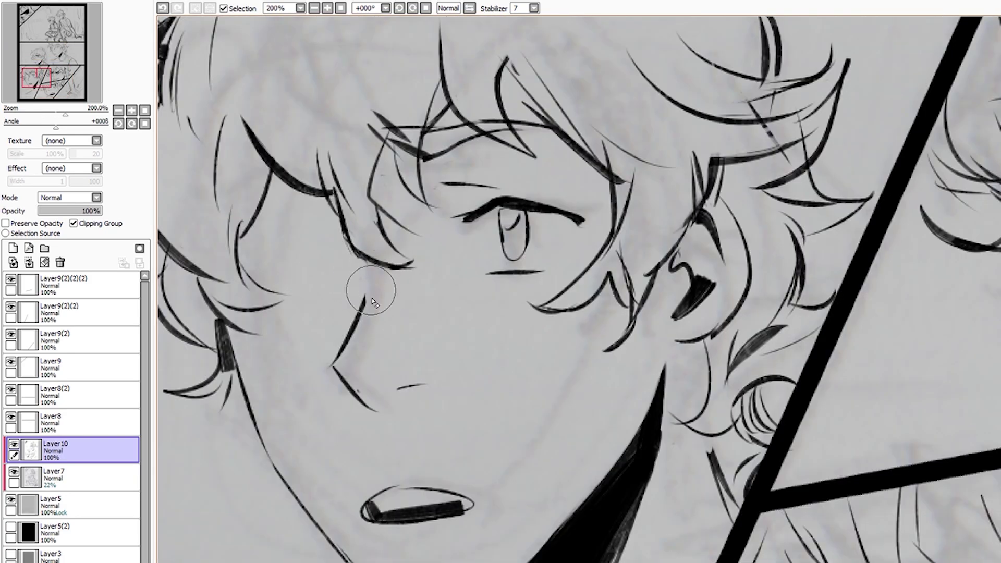
scroll(409, 296, down, 3)
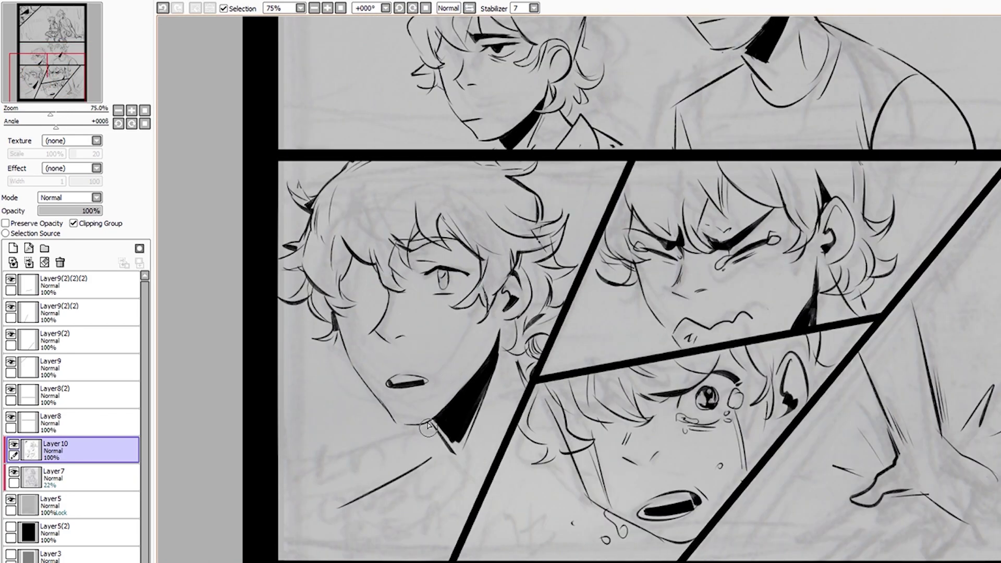
scroll(454, 407, down, 1)
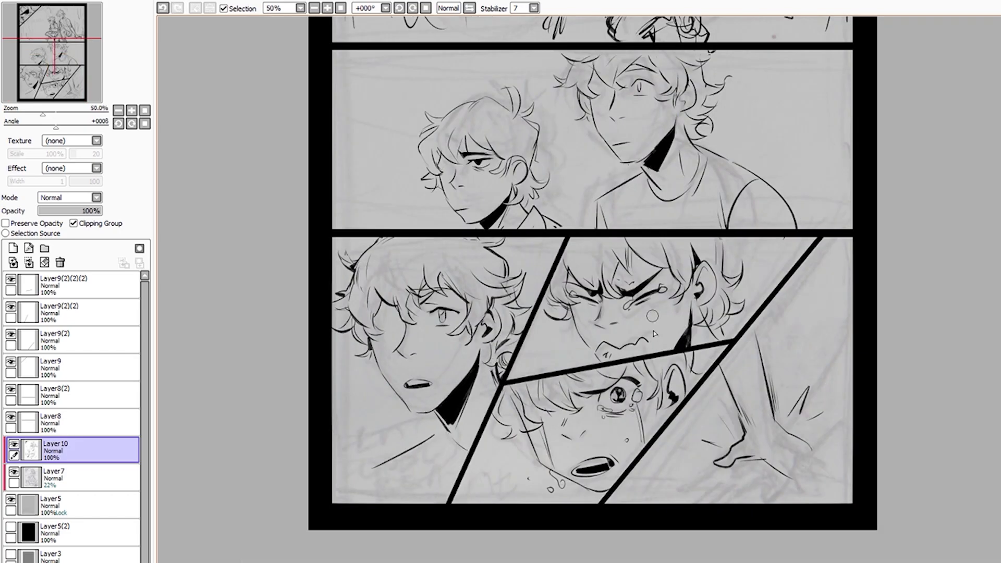
scroll(655, 333, up, 2)
scroll(424, 361, down, 2)
scroll(595, 394, down, 1)
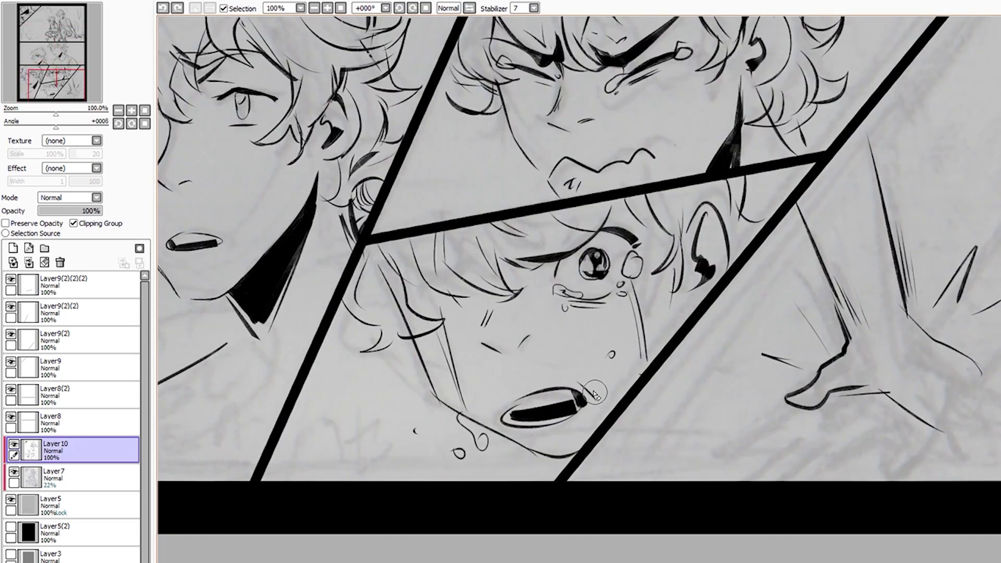
scroll(528, 333, up, 1)
scroll(504, 319, up, 2)
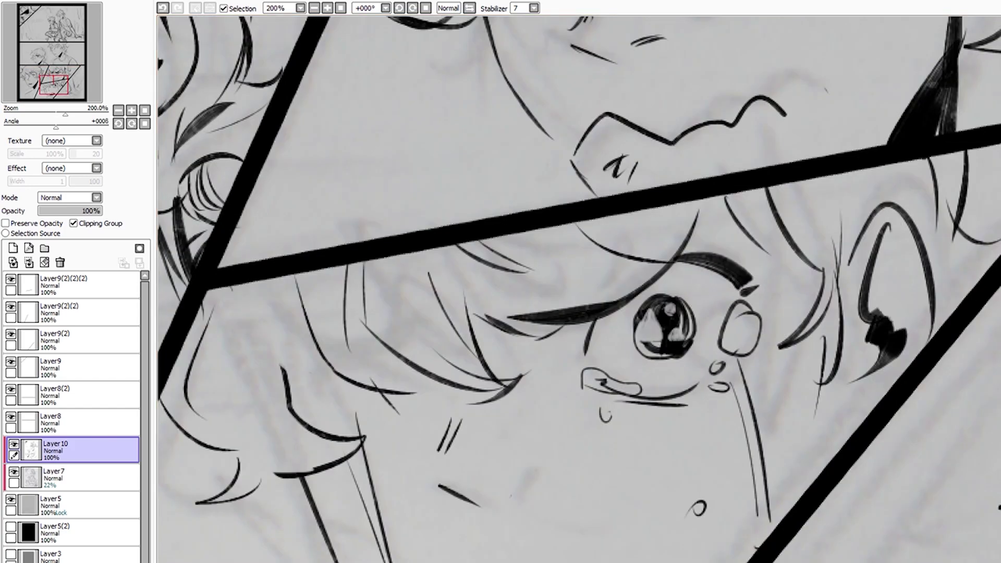
scroll(537, 329, down, 5)
scroll(572, 339, up, 3)
scroll(572, 339, down, 2)
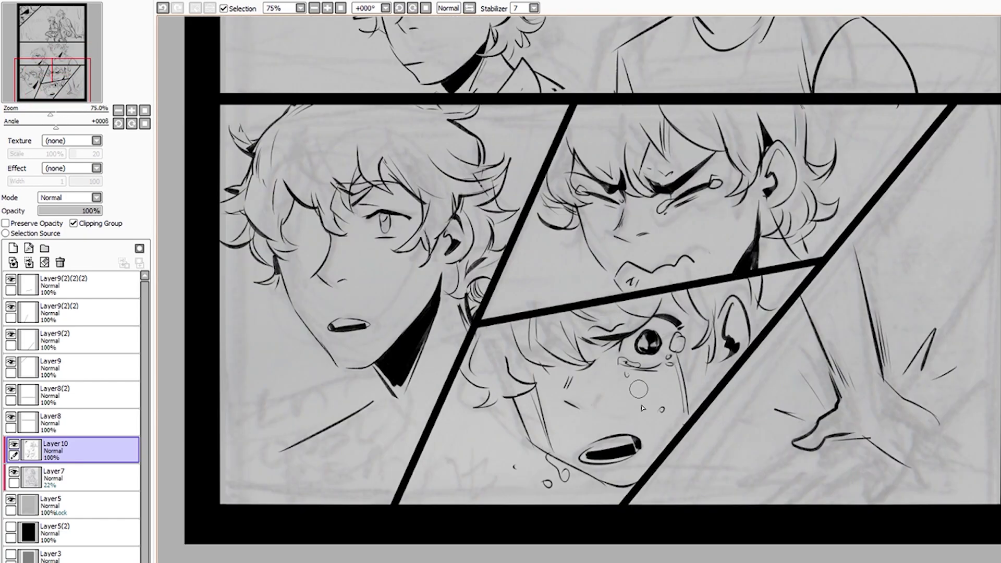
scroll(648, 458, up, 5)
scroll(648, 459, down, 8)
scroll(693, 349, up, 6)
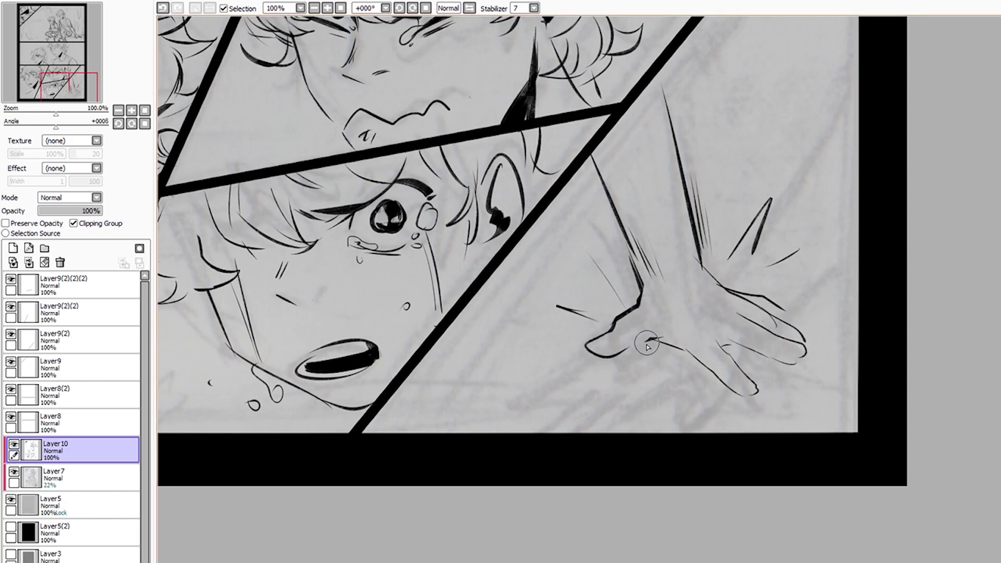
scroll(647, 344, down, 5)
scroll(637, 414, up, 5)
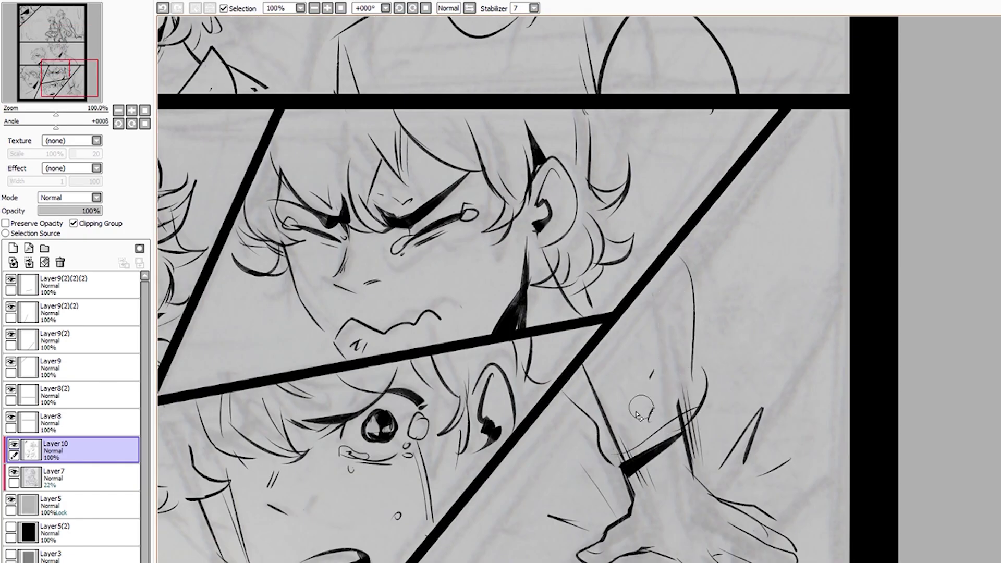
scroll(637, 415, down, 1)
scroll(718, 495, down, 2)
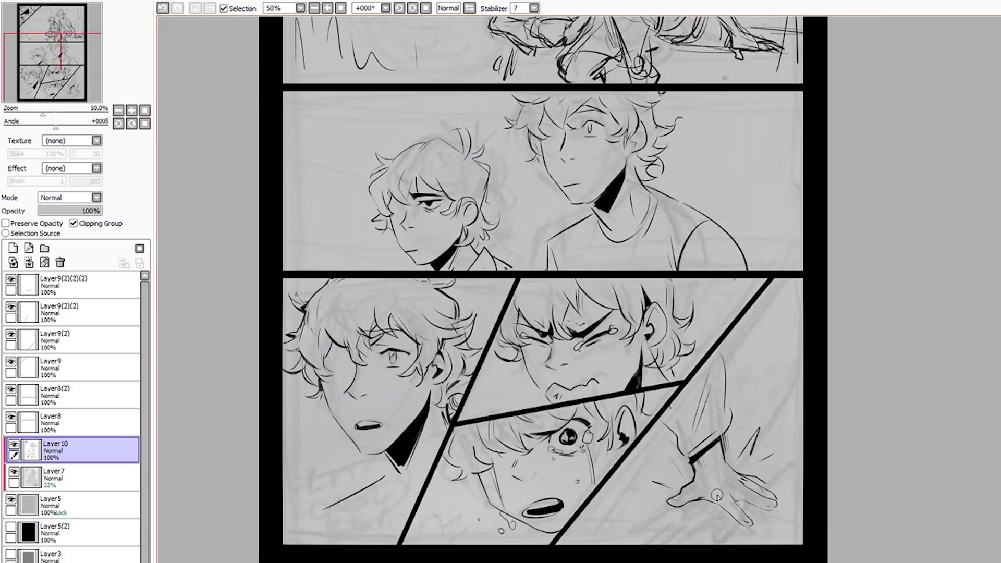
scroll(512, 505, up, 1)
scroll(618, 400, down, 3)
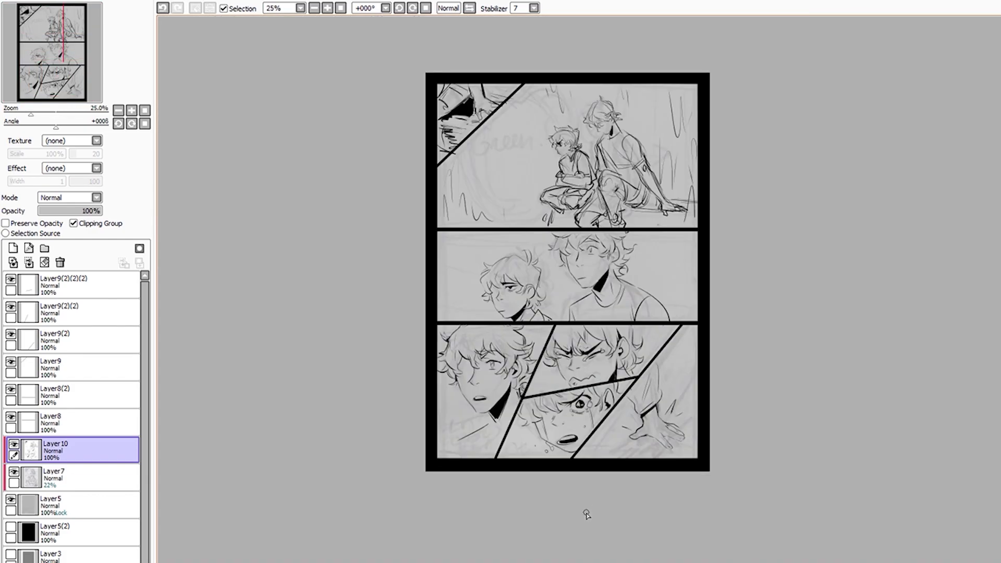
scroll(587, 516, up, 2)
scroll(798, 268, up, 2)
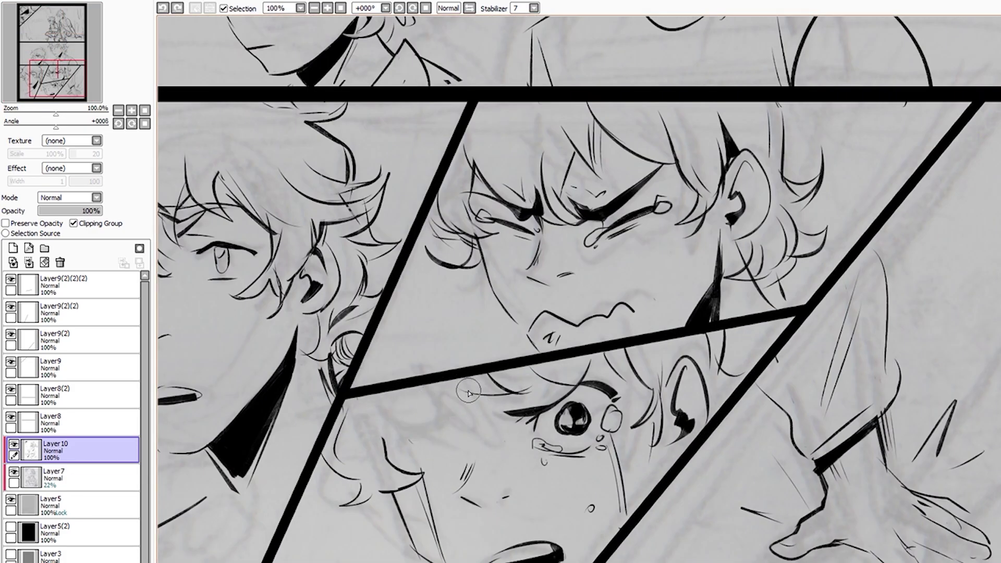
Ink extra hair strokes on the bottom crying face and recentre the page
drag(457, 382, 501, 432)
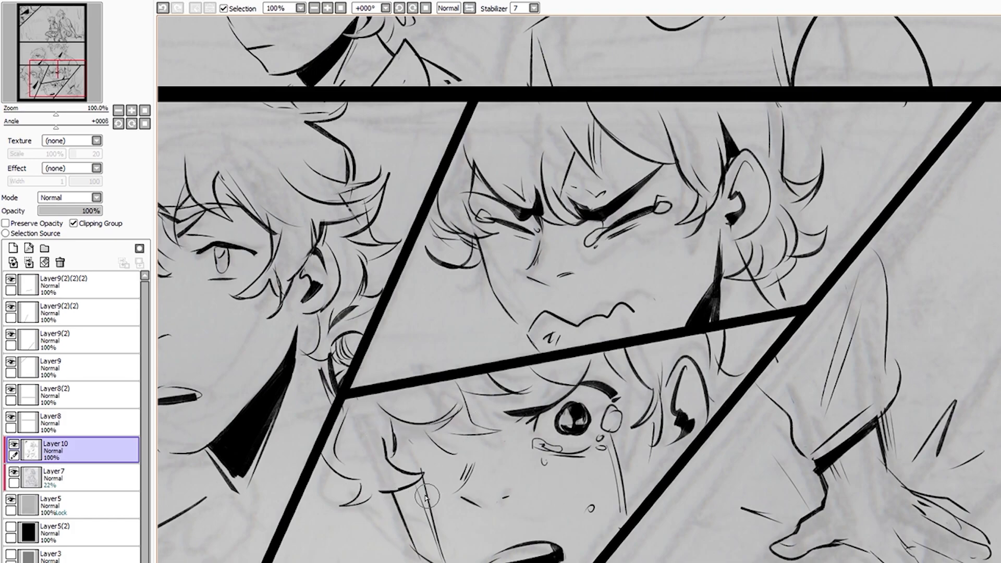
scroll(426, 498, down, 2)
scroll(425, 498, down, 2)
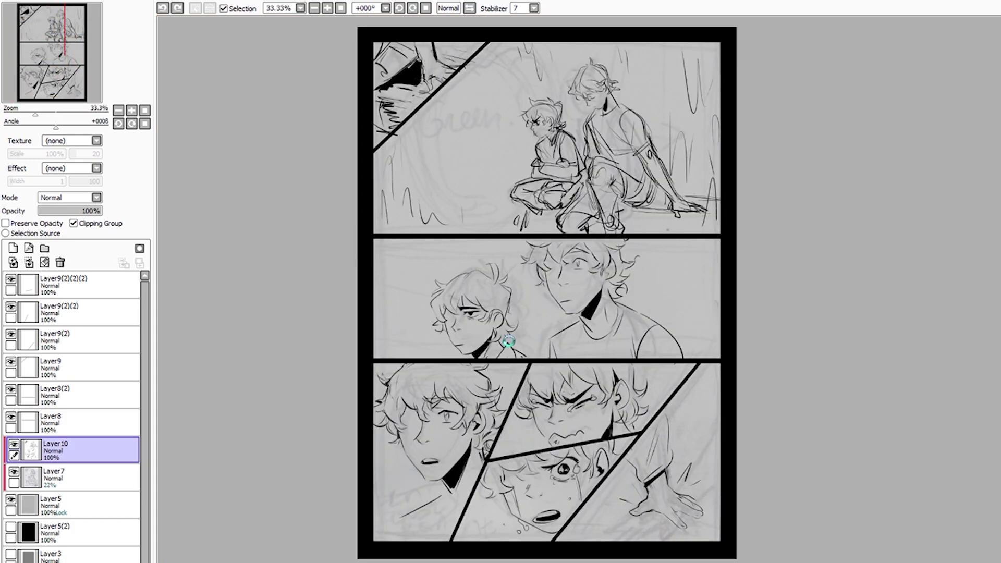
drag(509, 341, 578, 361)
Zoom in on the panel-two boy's eyes and clear the selection around them
scroll(632, 347, up, 4)
scroll(565, 269, up, 1)
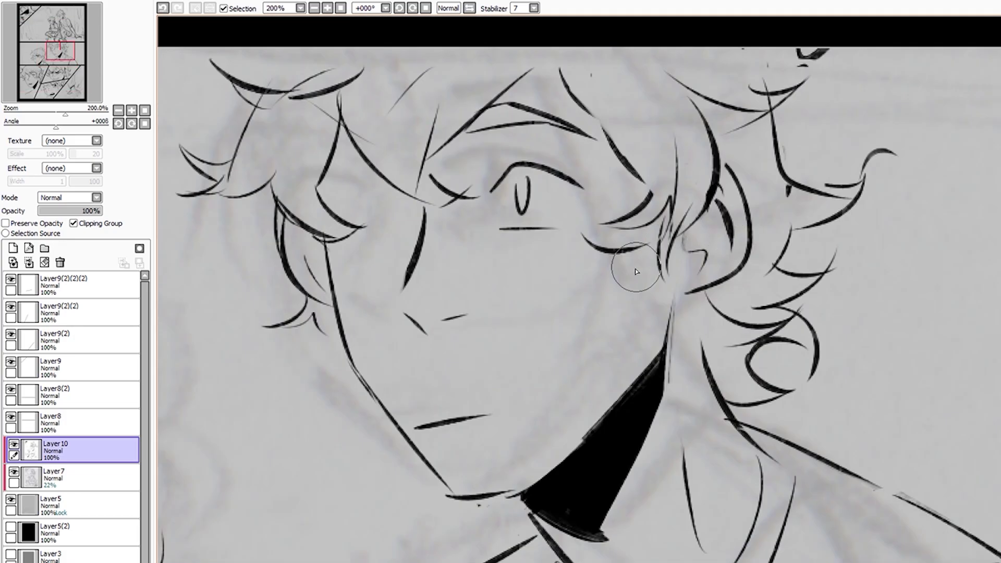
scroll(495, 264, down, 3)
scroll(496, 264, up, 1)
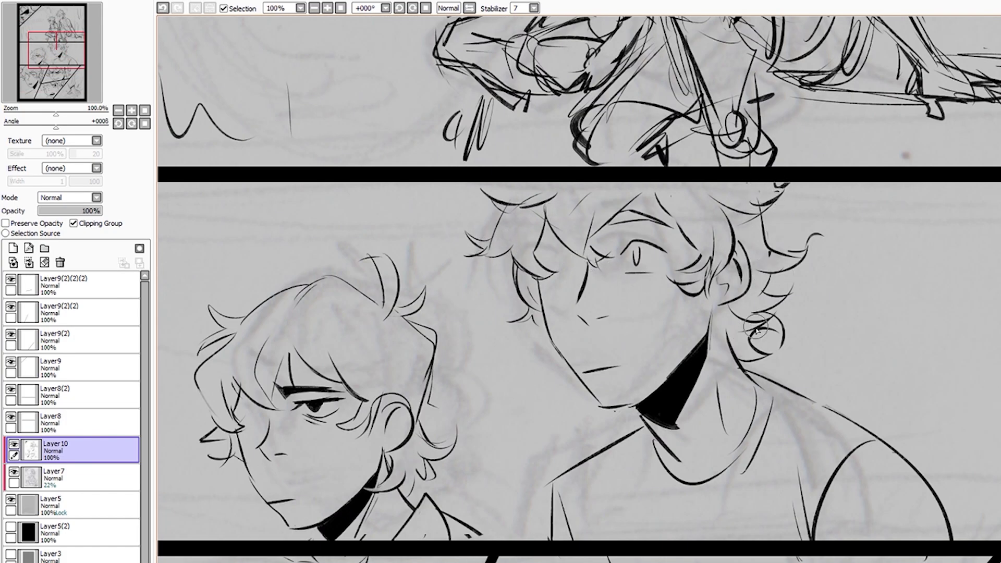
scroll(689, 353, down, 2)
scroll(519, 219, up, 2)
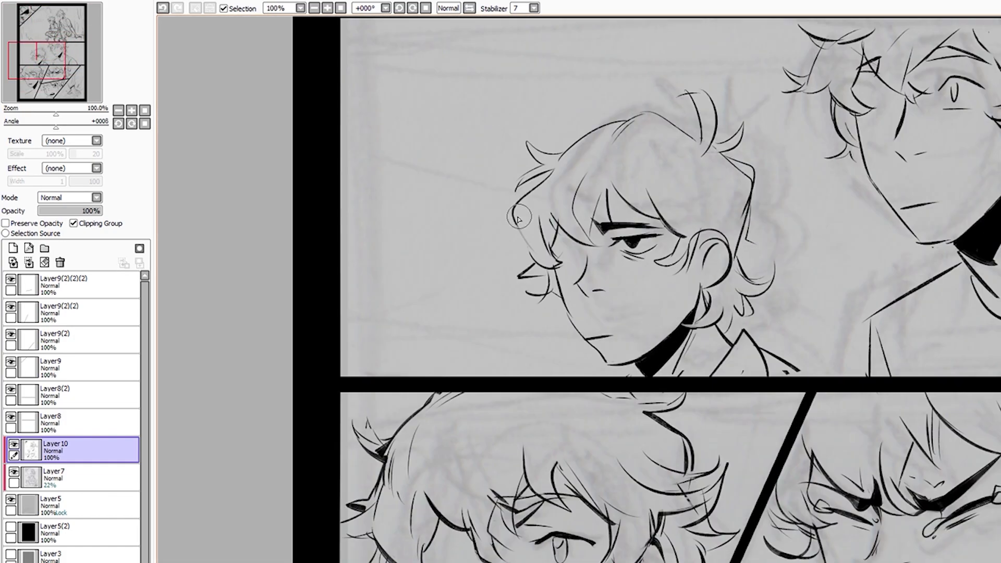
scroll(538, 249, up, 1)
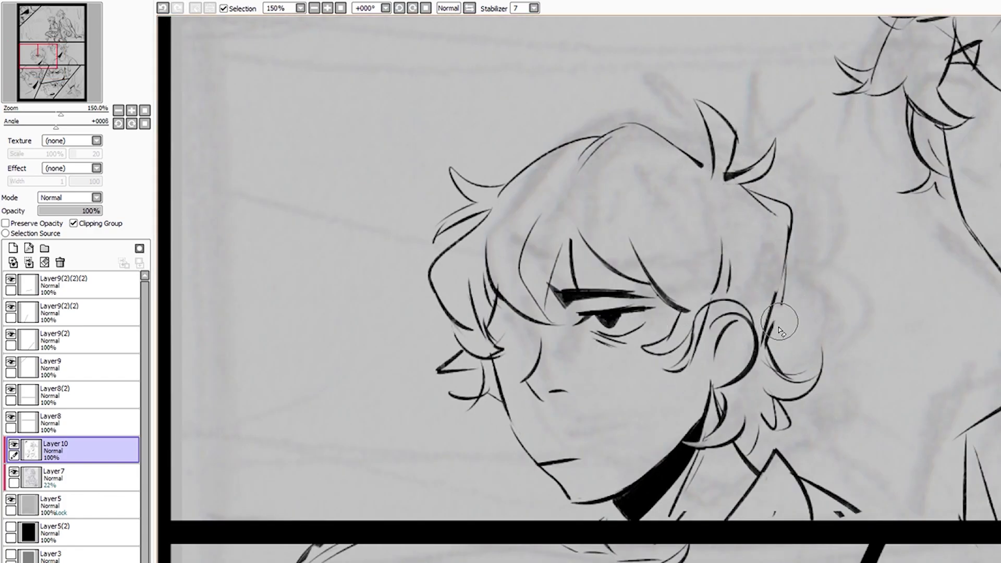
scroll(777, 367, down, 1)
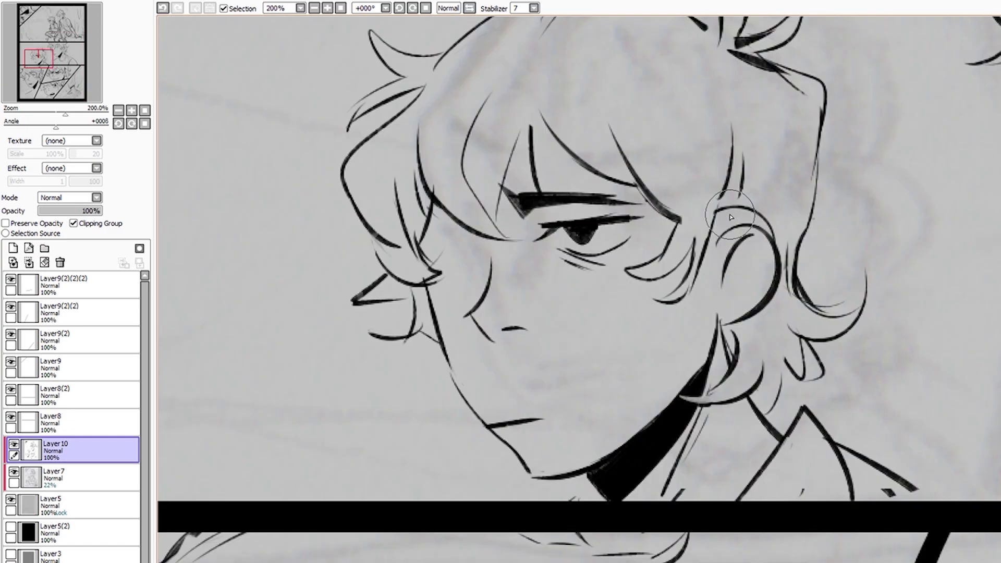
scroll(765, 242, up, 2)
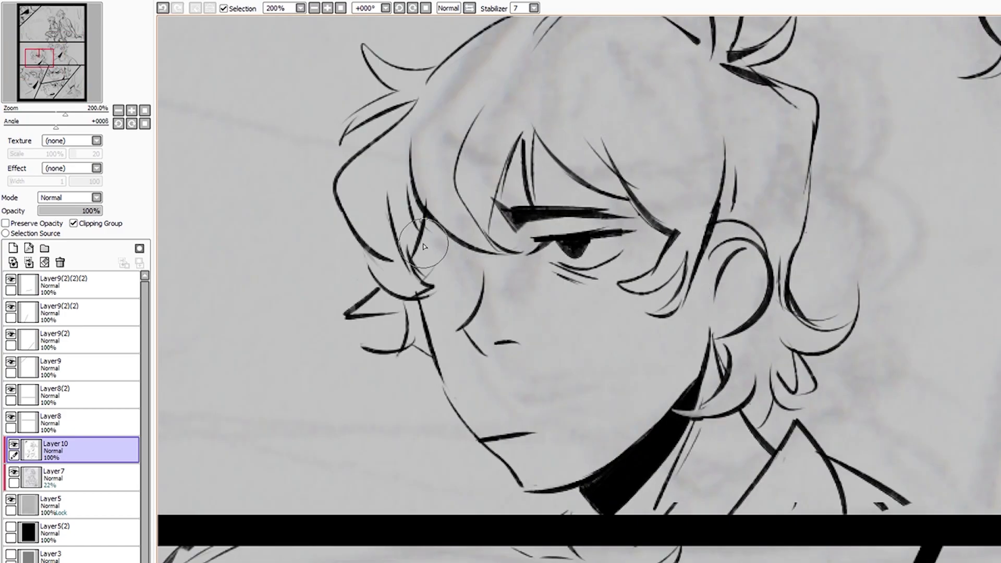
scroll(442, 260, down, 2)
scroll(558, 327, down, 1)
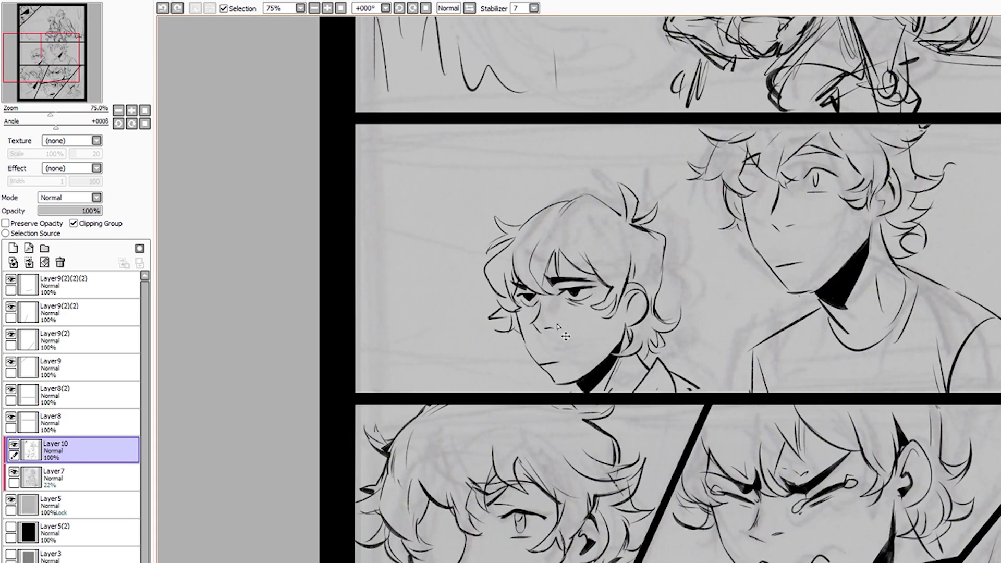
scroll(641, 331, up, 2)
scroll(529, 396, down, 3)
scroll(625, 355, up, 2)
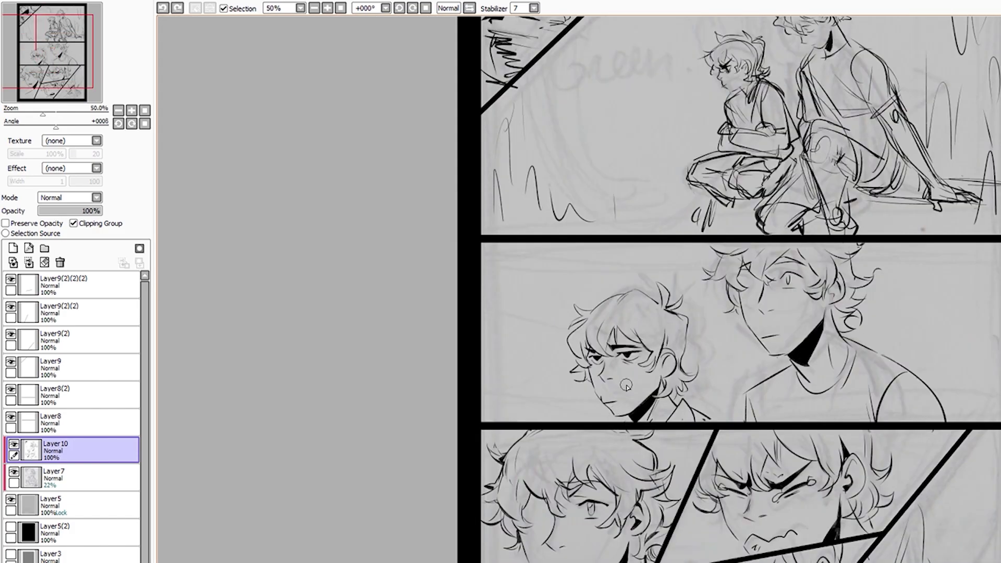
scroll(652, 364, up, 1)
key(ctrl+d)
Zoom in and out to review the inked faces in panels two and three
scroll(595, 323, up, 2)
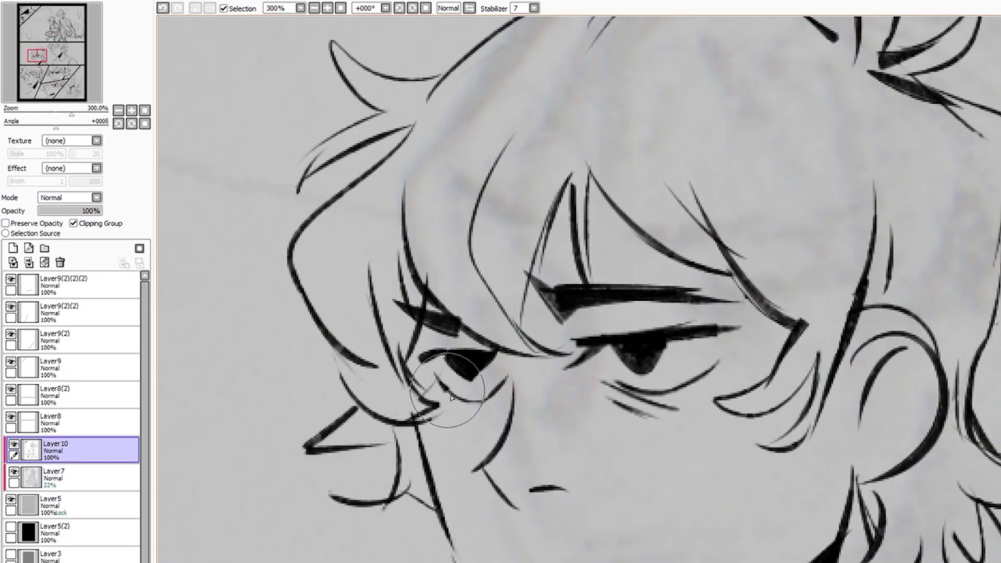
scroll(626, 376, down, 5)
scroll(632, 435, up, 3)
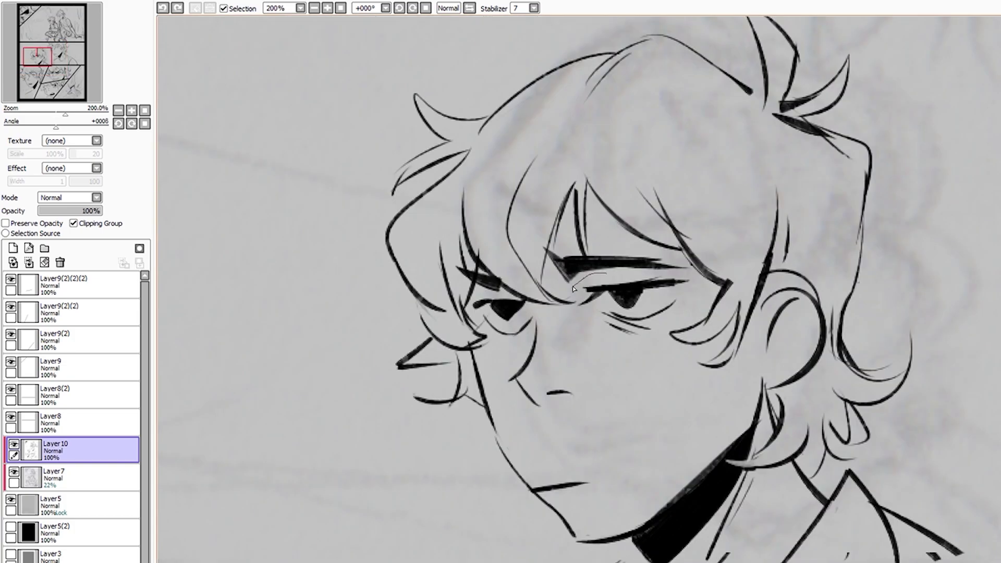
scroll(695, 298, up, 2)
scroll(695, 299, down, 1)
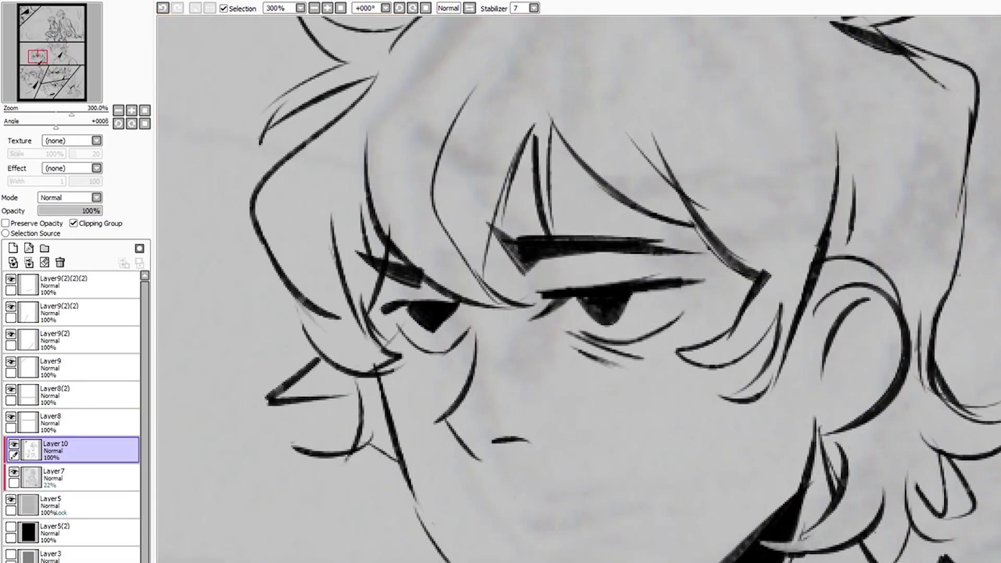
scroll(548, 295, down, 3)
scroll(636, 359, up, 4)
scroll(598, 404, down, 2)
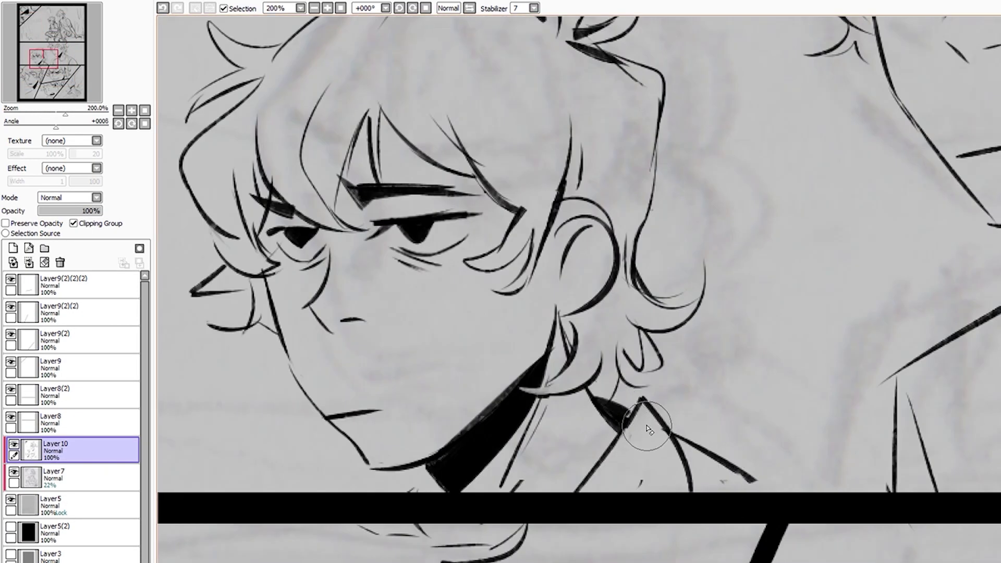
scroll(637, 425, down, 2)
scroll(916, 190, up, 2)
scroll(403, 441, down, 2)
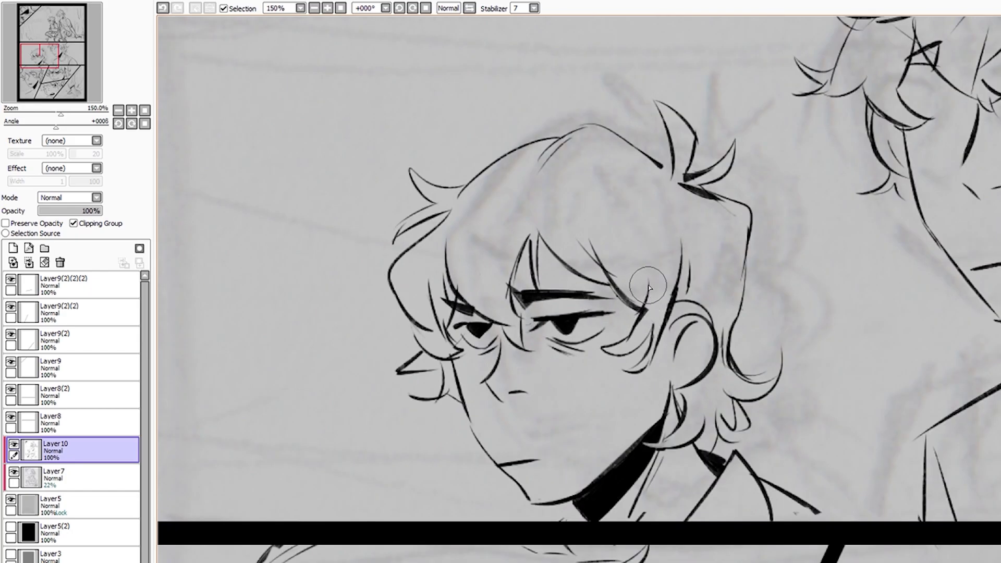
scroll(701, 268, up, 1)
scroll(701, 268, down, 2)
scroll(669, 340, down, 1)
scroll(669, 340, up, 2)
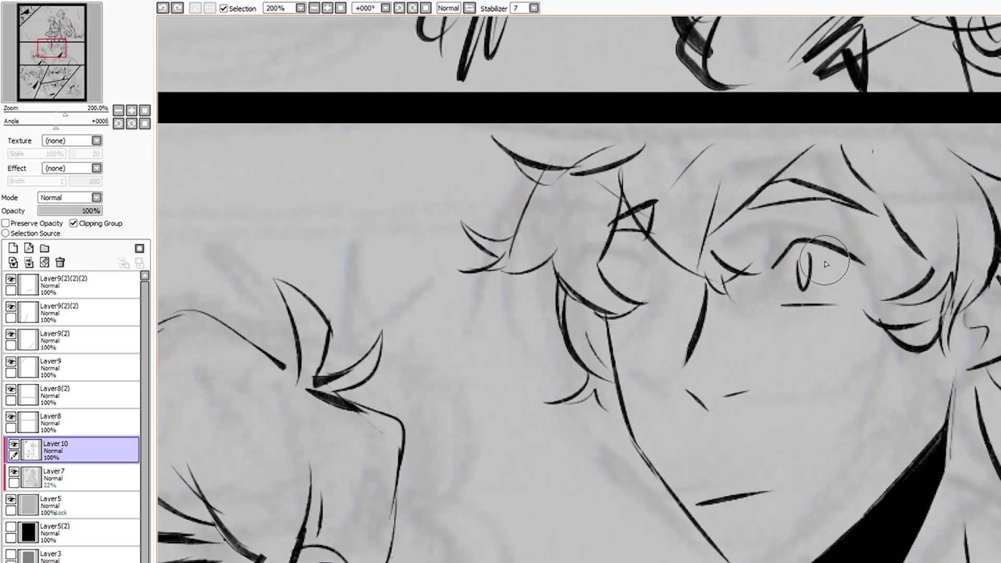
scroll(782, 312, down, 1)
scroll(798, 365, down, 1)
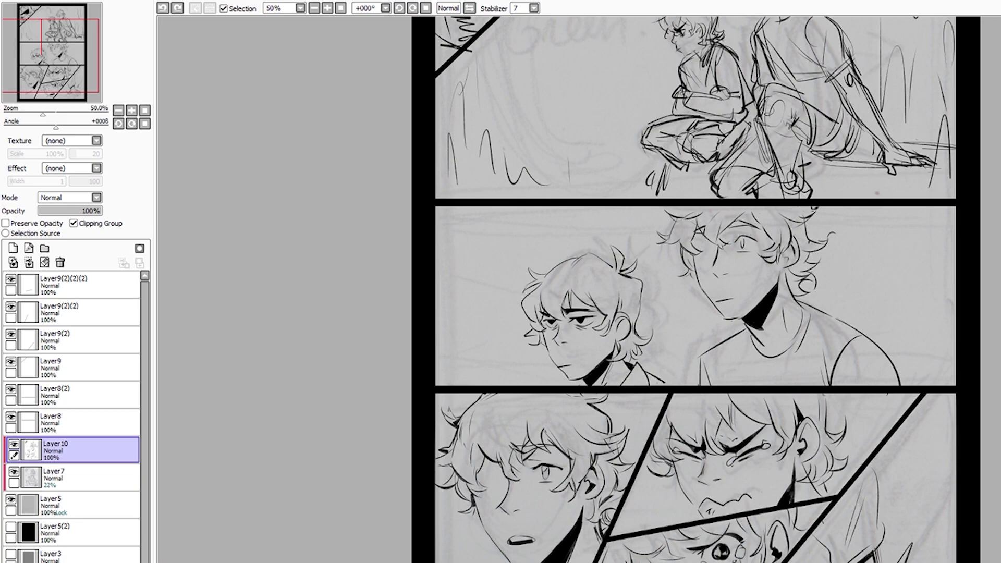
scroll(806, 483, up, 1)
scroll(651, 301, down, 1)
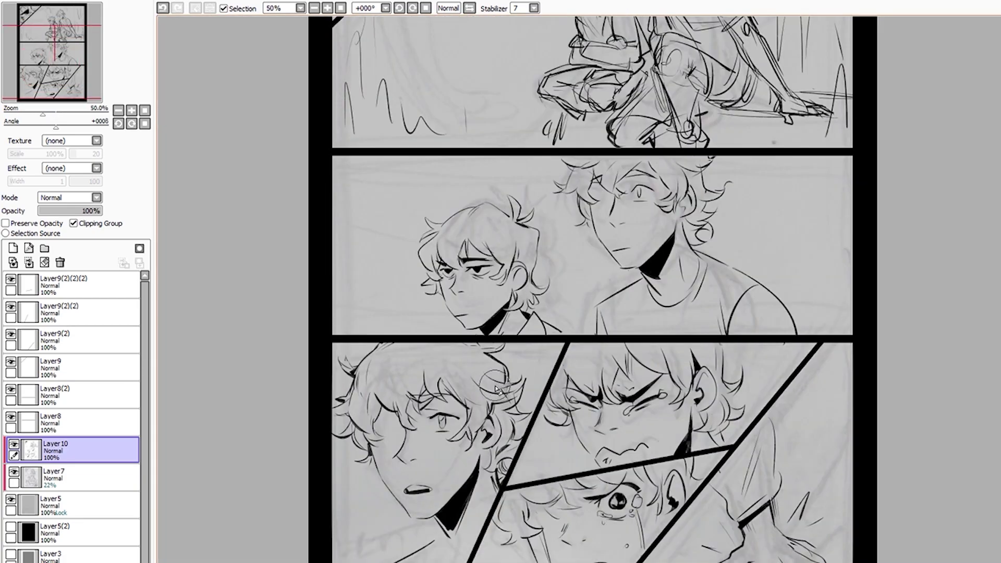
scroll(832, 493, up, 1)
scroll(831, 493, up, 1)
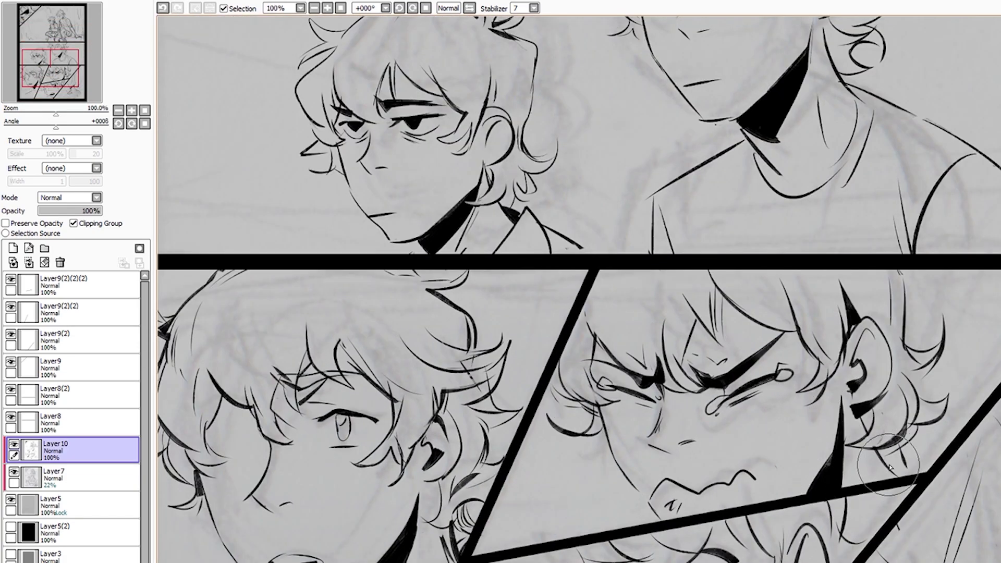
Redraw the ear lines and add a hair spike on the panel-three crying face
scroll(885, 438, up, 2)
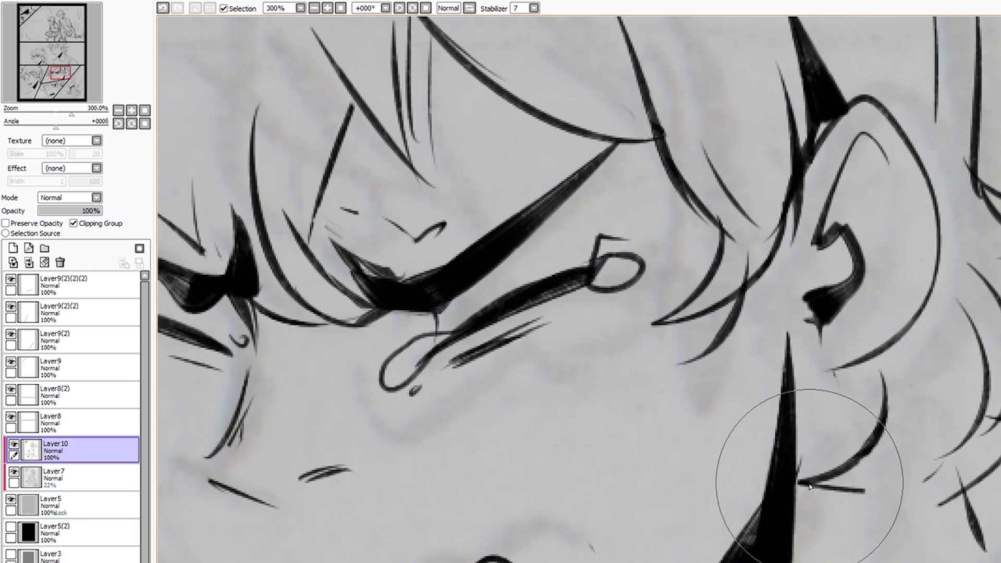
scroll(857, 443, down, 1)
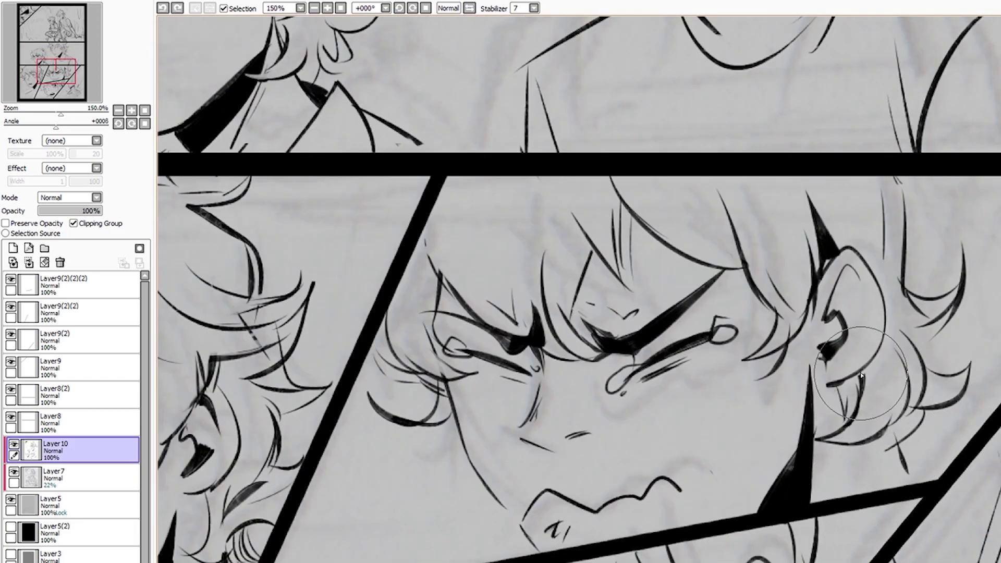
scroll(861, 374, down, 1)
scroll(803, 220, up, 1)
scroll(777, 256, down, 2)
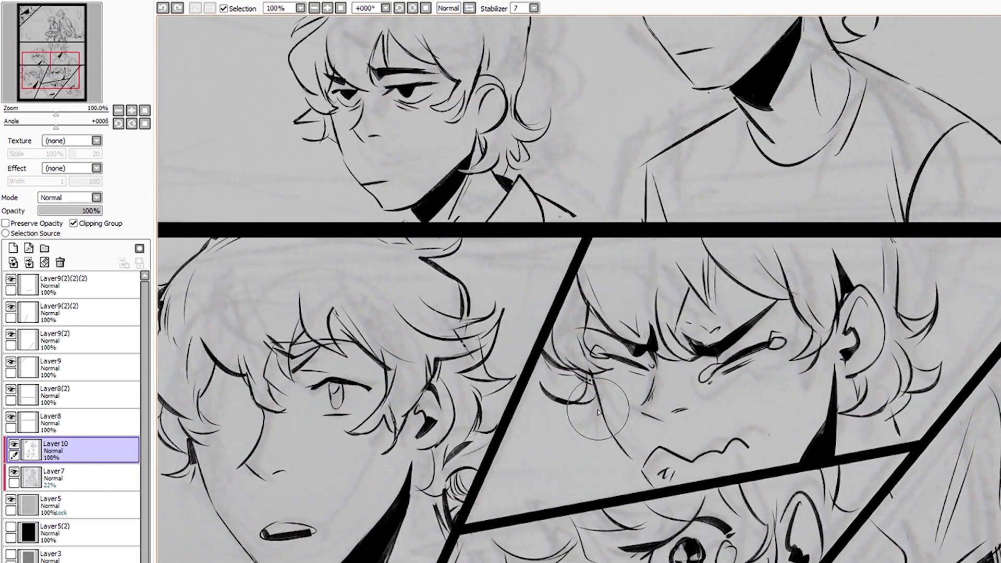
scroll(751, 292, up, 2)
scroll(704, 359, down, 3)
scroll(704, 359, up, 3)
scroll(725, 328, down, 4)
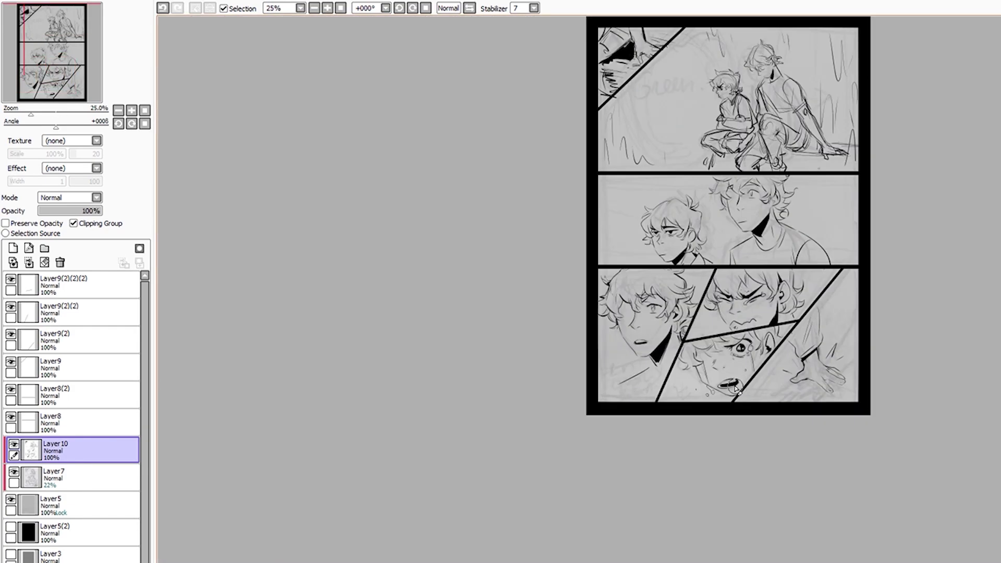
scroll(745, 296, up, 3)
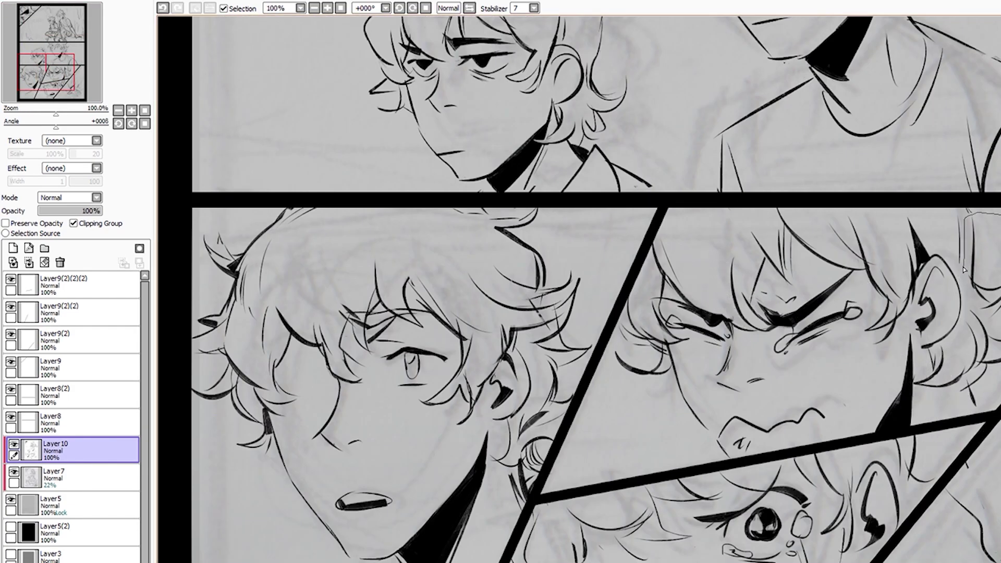
scroll(938, 269, up, 2)
scroll(912, 269, down, 1)
scroll(885, 269, down, 1)
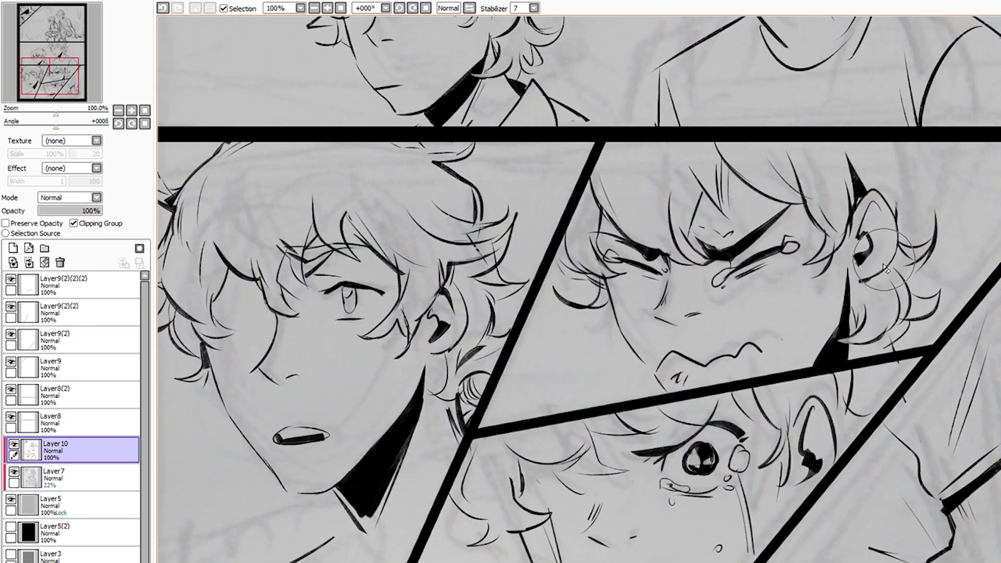
drag(884, 269, 902, 156)
Ink the open eye on the lower crying face and undo a stray ear stroke
scroll(736, 274, down, 4)
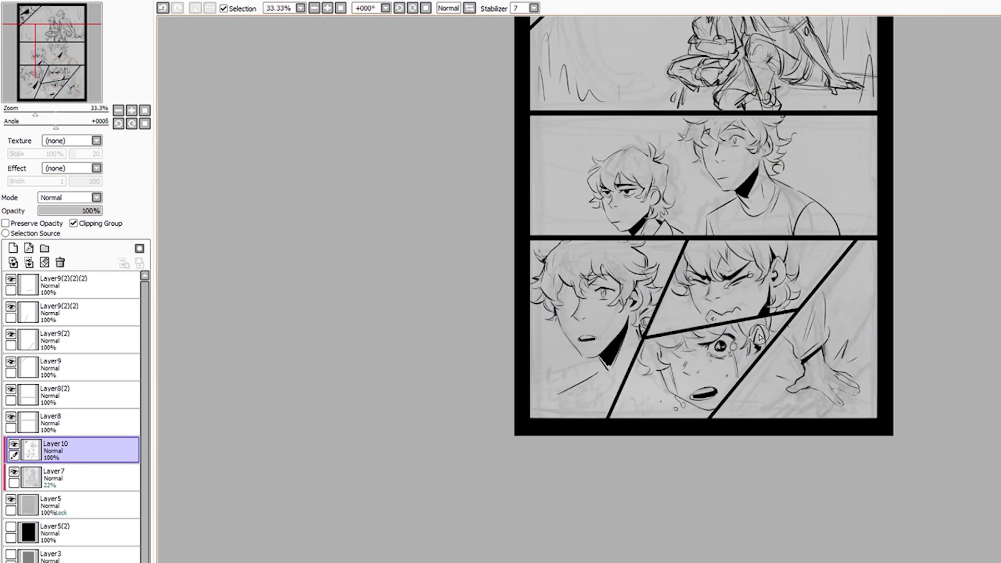
scroll(740, 312, up, 3)
scroll(755, 418, up, 2)
scroll(724, 333, down, 3)
scroll(722, 329, down, 1)
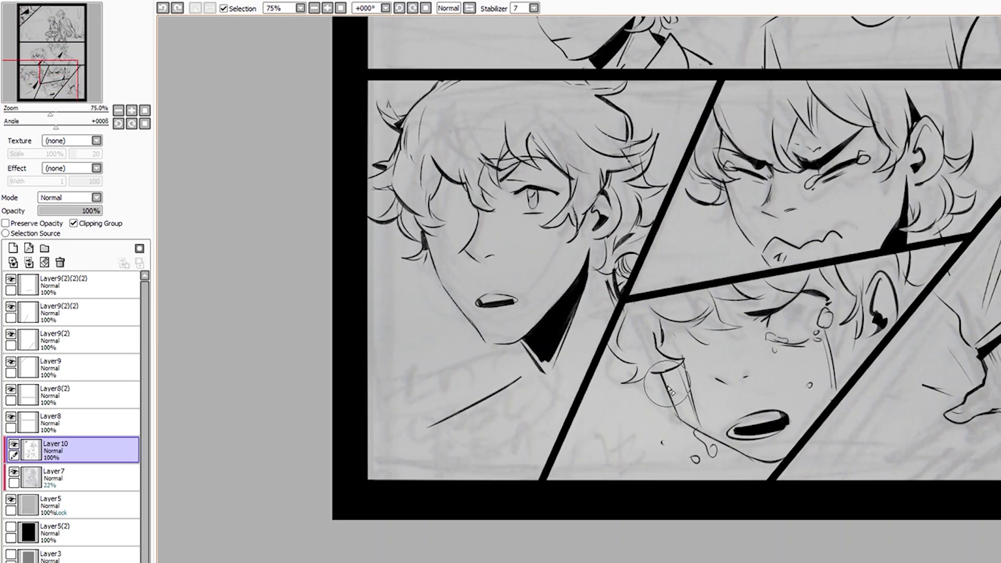
scroll(782, 417, up, 3)
scroll(860, 509, down, 3)
scroll(656, 356, down, 1)
scroll(656, 356, up, 3)
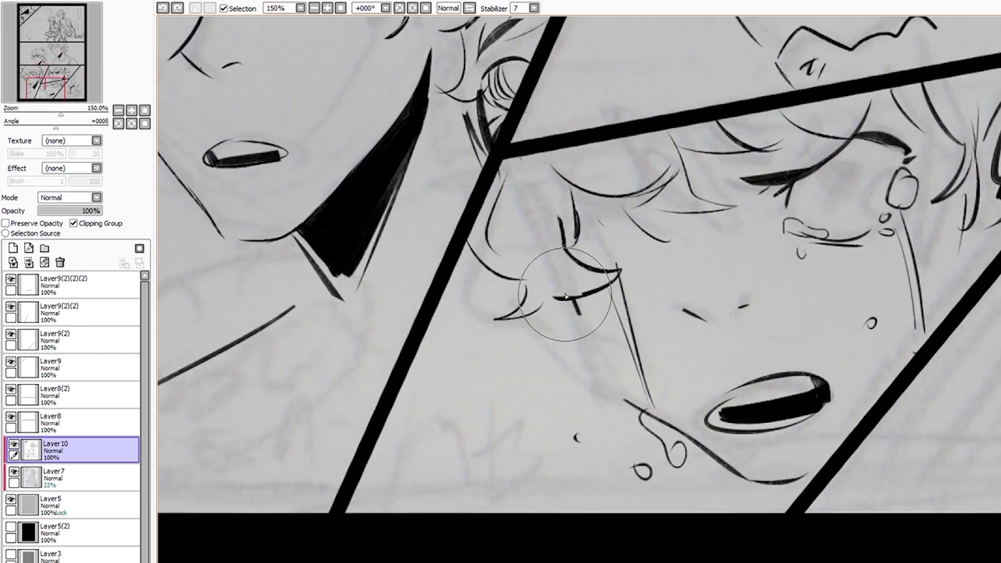
drag(817, 156, 850, 201)
scroll(814, 281, down, 2)
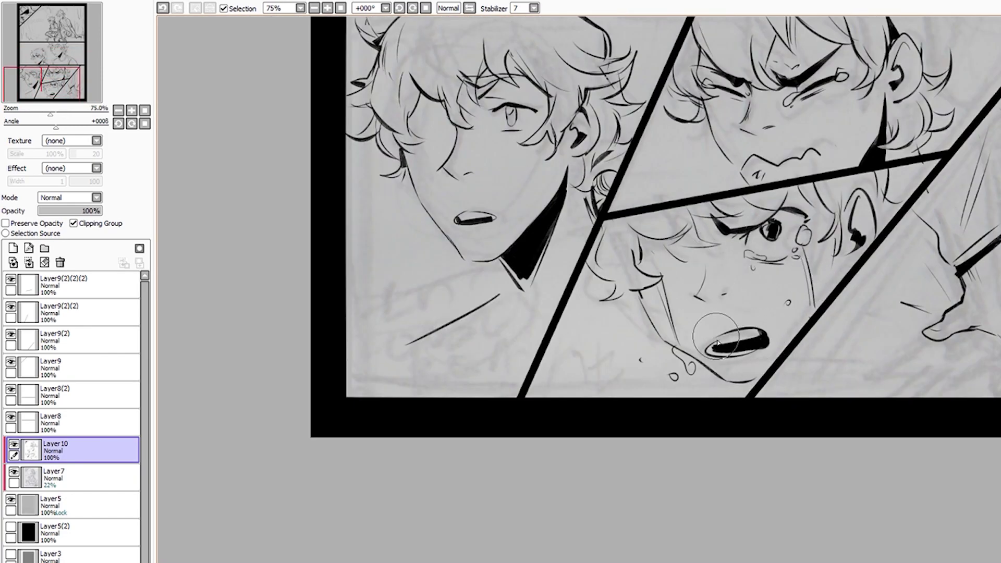
key(ctrl+z)
Try an eyebrow above the lower face's eye, undoing the rejected strokes
scroll(637, 339, down, 3)
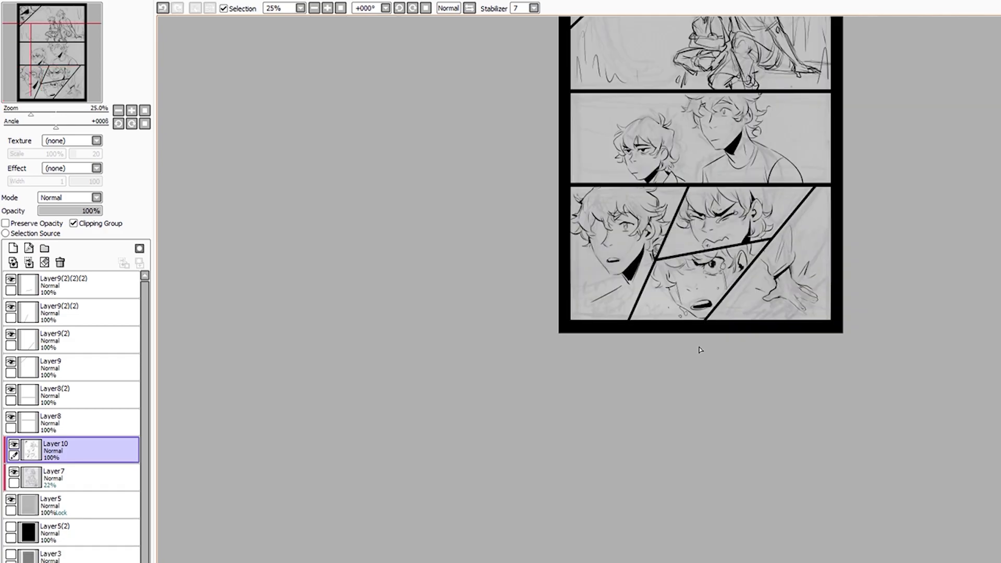
scroll(678, 287, up, 1)
scroll(696, 242, up, 3)
mouse_move(678, 245)
mouse_down()
mouse_move(711, 256)
mouse_move(548, 300)
mouse_up()
key(ctrl+z)
scroll(696, 243, up, 2)
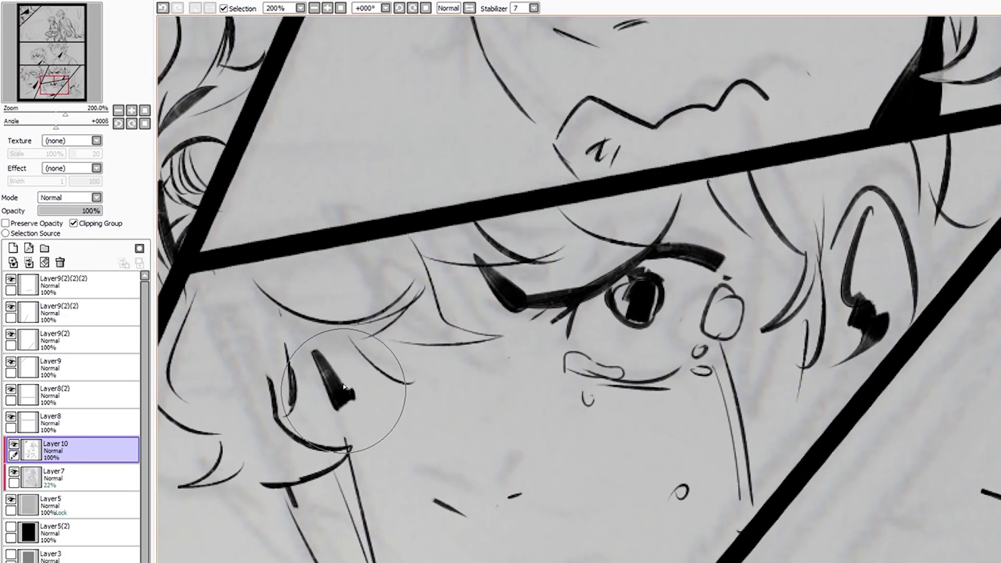
key(ctrl+z)
Replace the previous hair stroke with new hair strands beside the ear
scroll(626, 339, down, 2)
scroll(678, 365, down, 2)
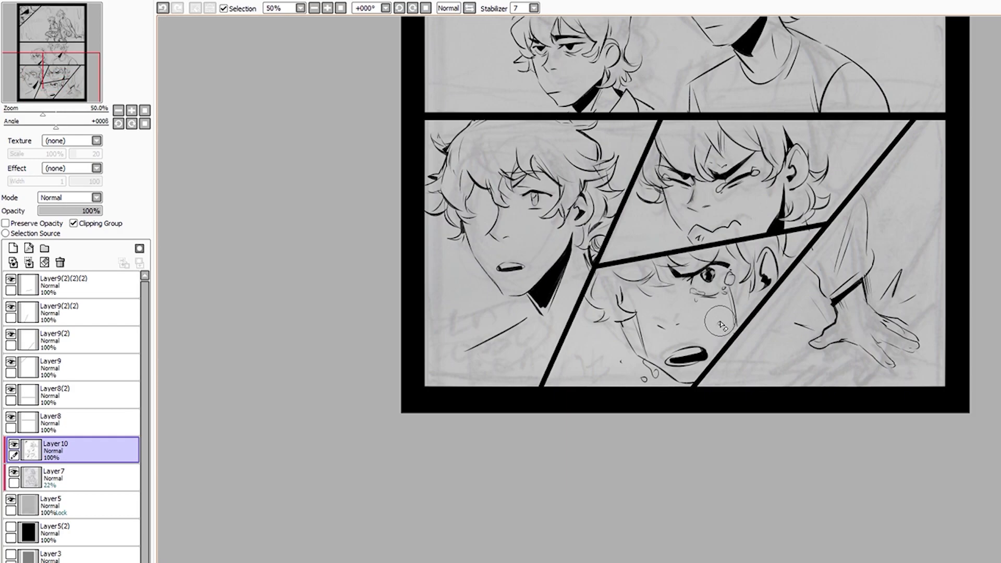
scroll(714, 378, up, 2)
scroll(714, 378, down, 1)
scroll(714, 378, down, 2)
scroll(823, 215, up, 3)
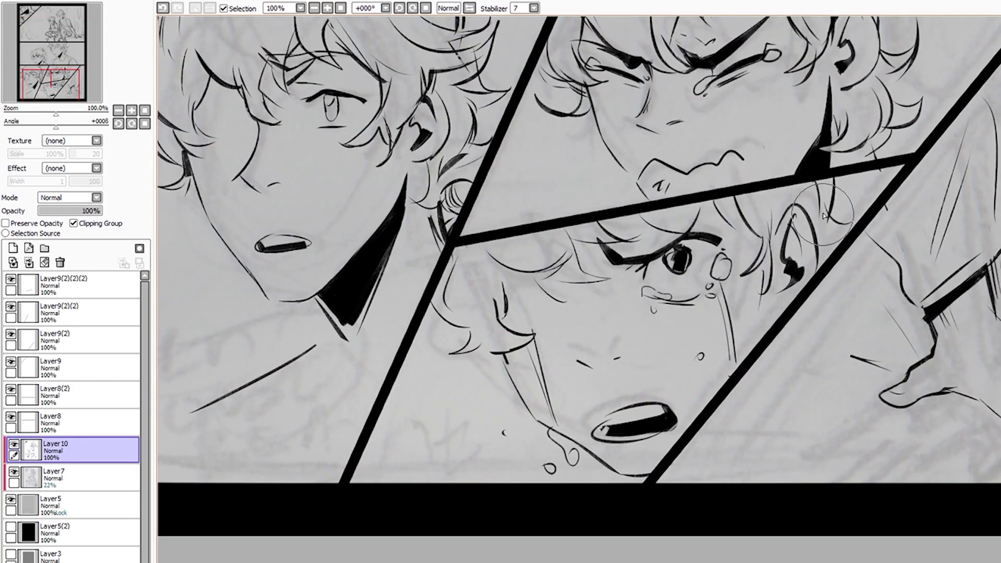
key(ctrl+z)
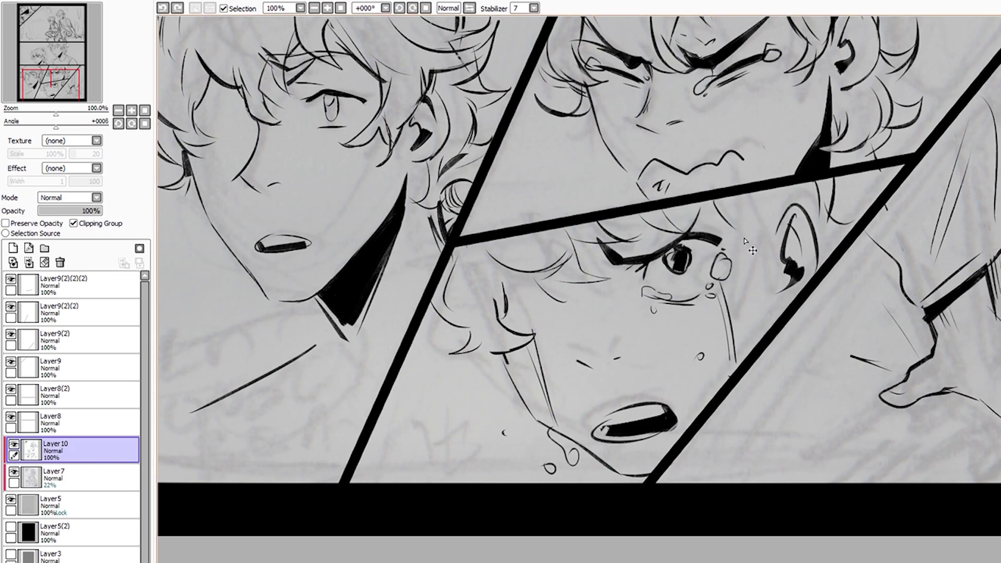
drag(767, 208, 772, 287)
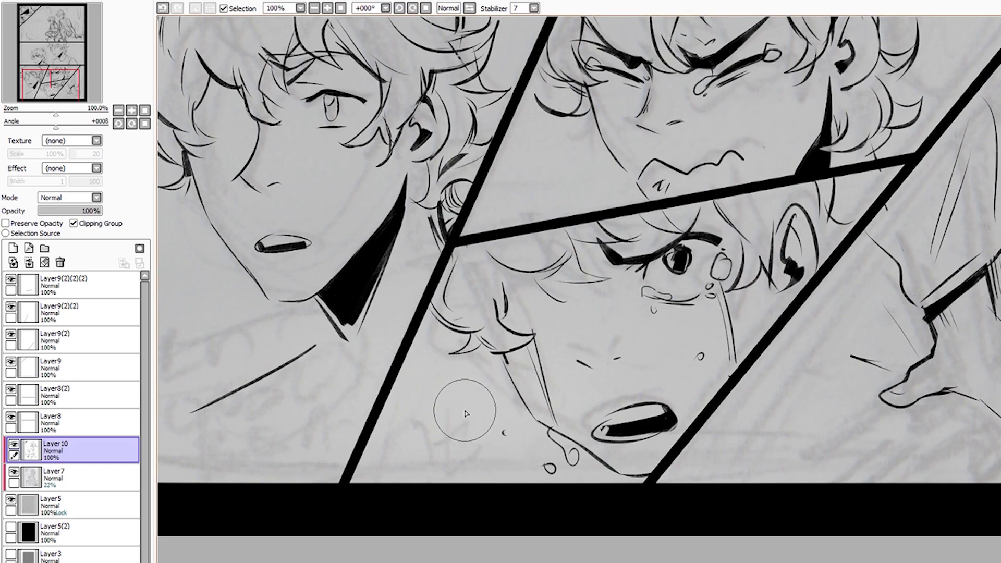
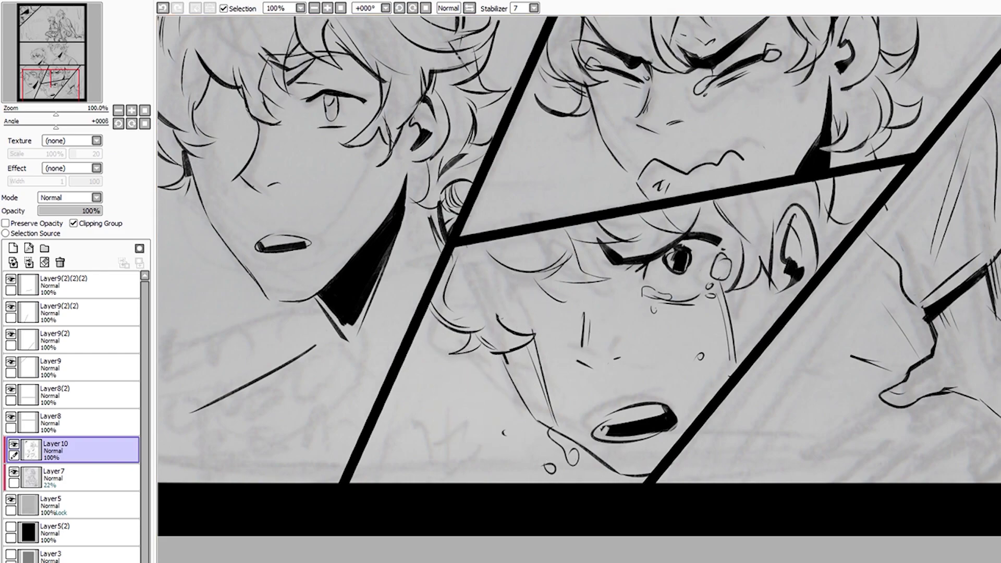
Restore the hair strand line, then ink the jaw down to the chin and curled hair along the cheek
key(ctrl+z)
drag(500, 354, 579, 446)
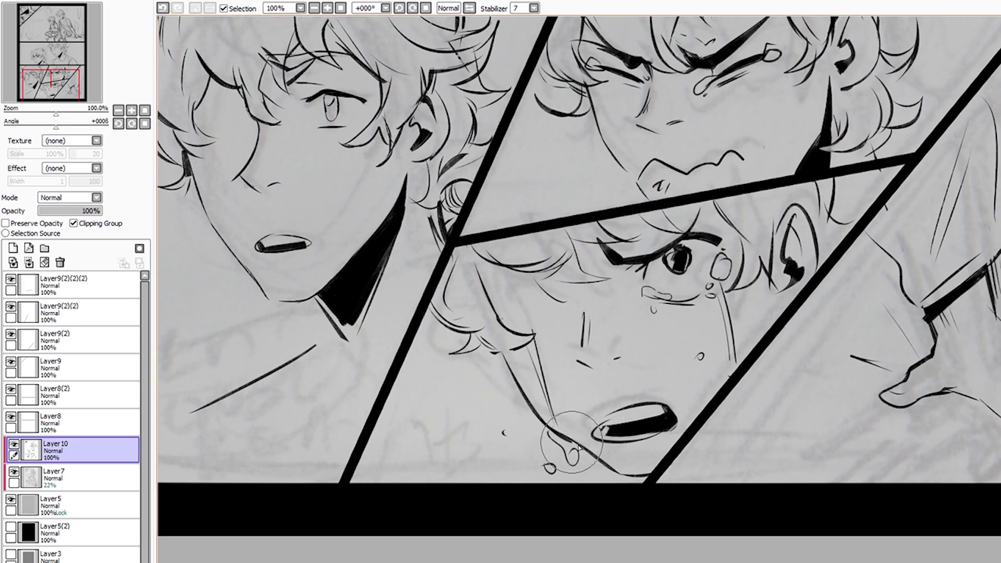
drag(499, 354, 473, 389)
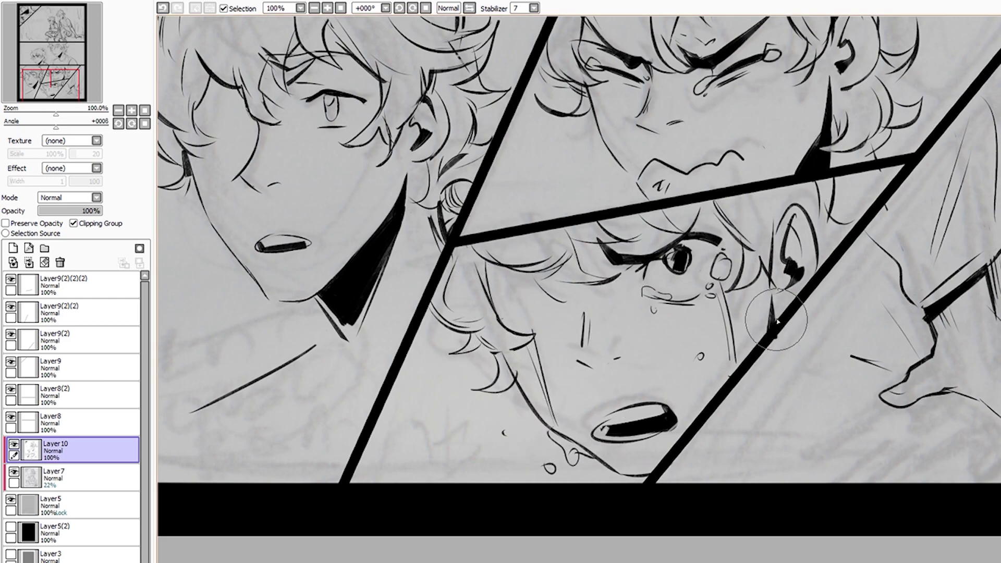
scroll(778, 328, down, 3)
scroll(708, 391, up, 3)
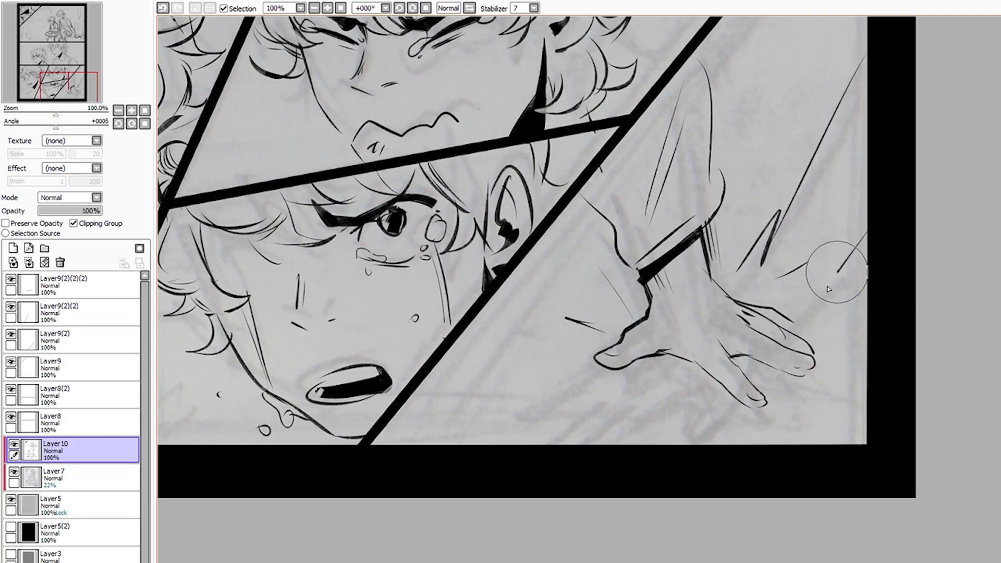
scroll(657, 391, down, 3)
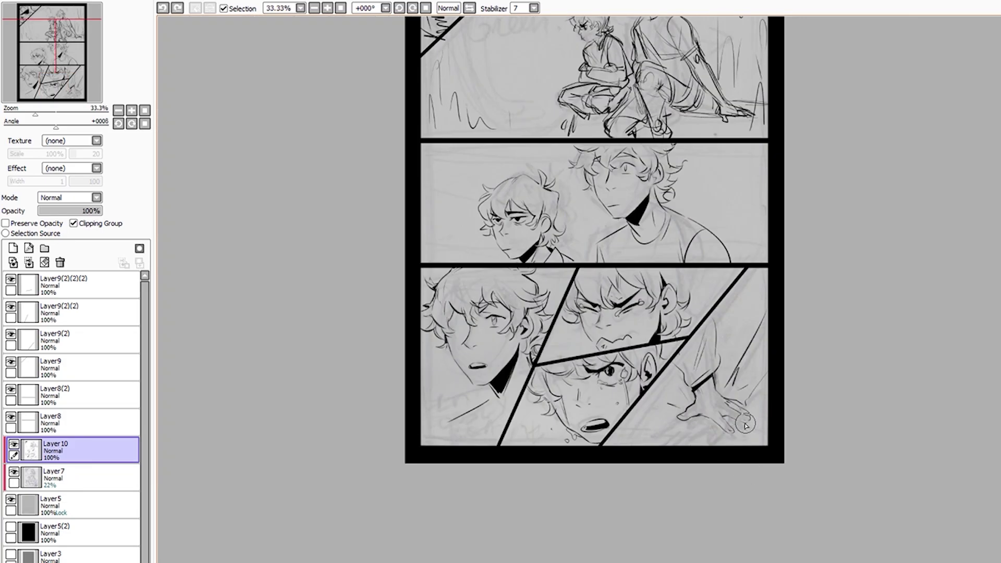
scroll(523, 277, up, 3)
scroll(523, 276, down, 1)
scroll(658, 319, down, 1)
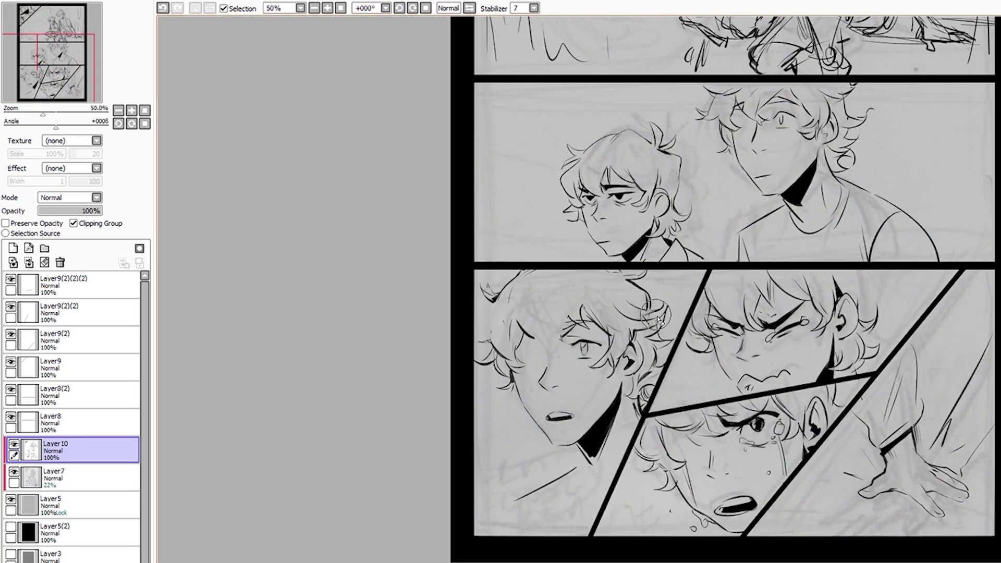
scroll(557, 385, up, 1)
scroll(530, 391, down, 1)
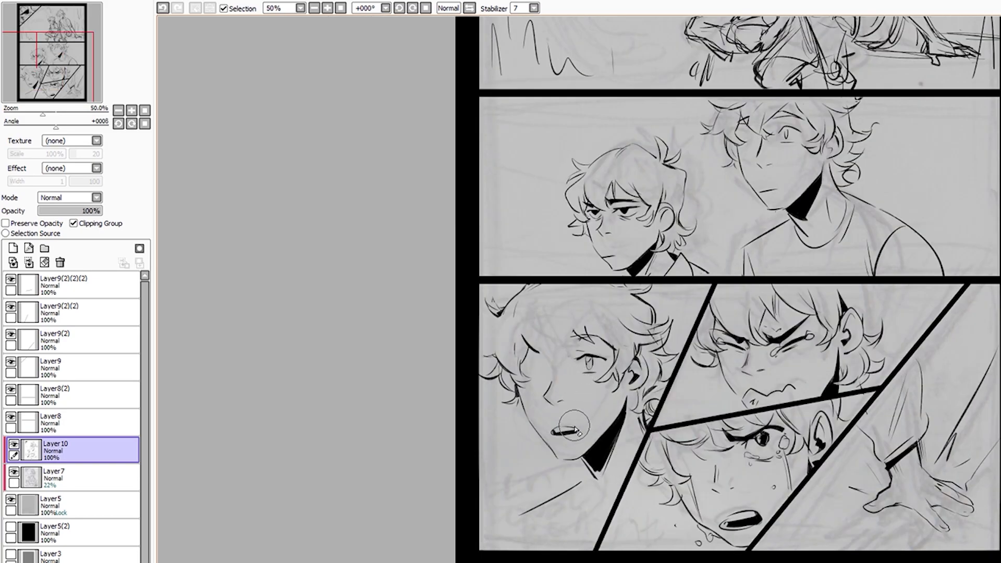
scroll(524, 401, up, 1)
scroll(532, 344, down, 1)
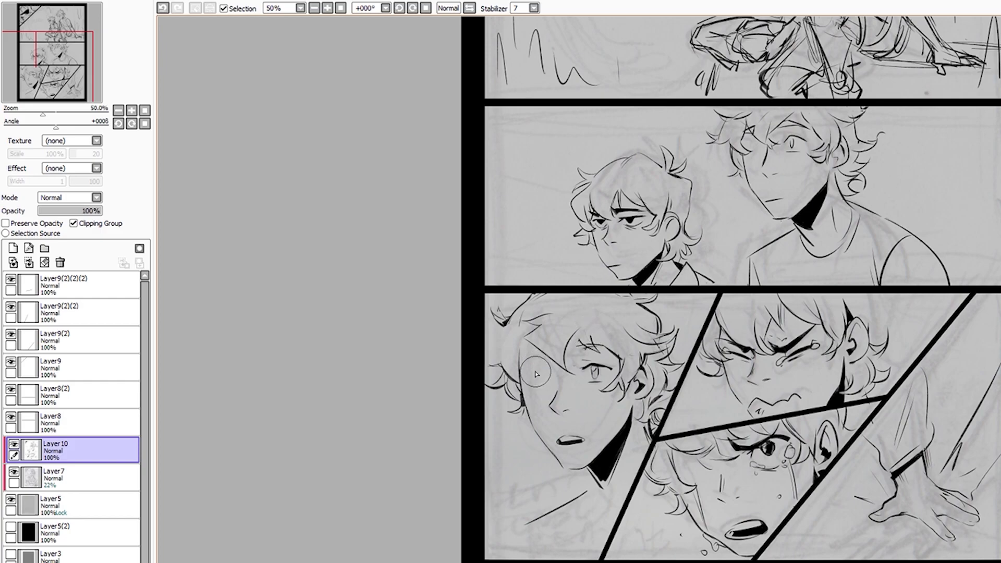
scroll(521, 327, up, 1)
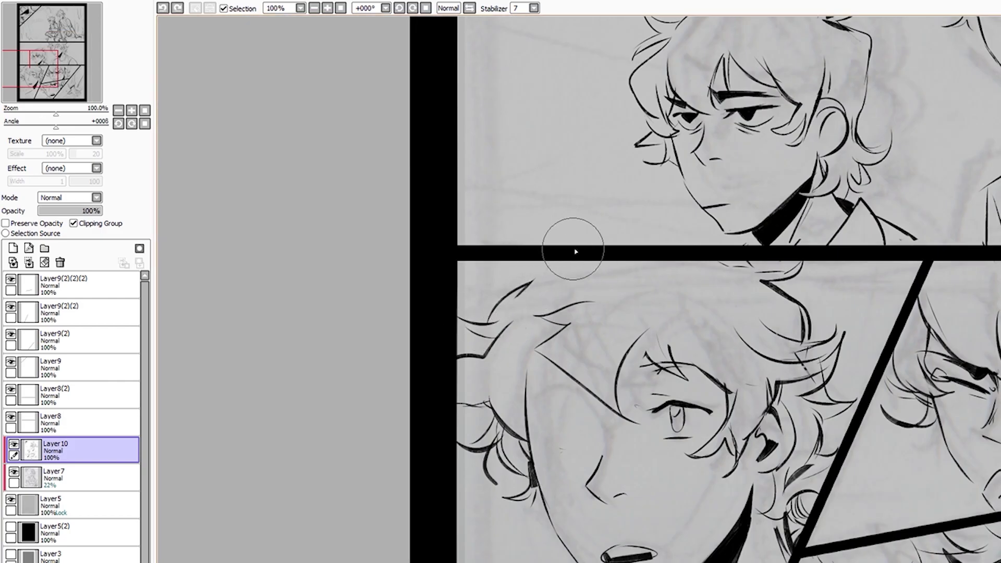
scroll(542, 400, down, 1)
scroll(752, 239, down, 2)
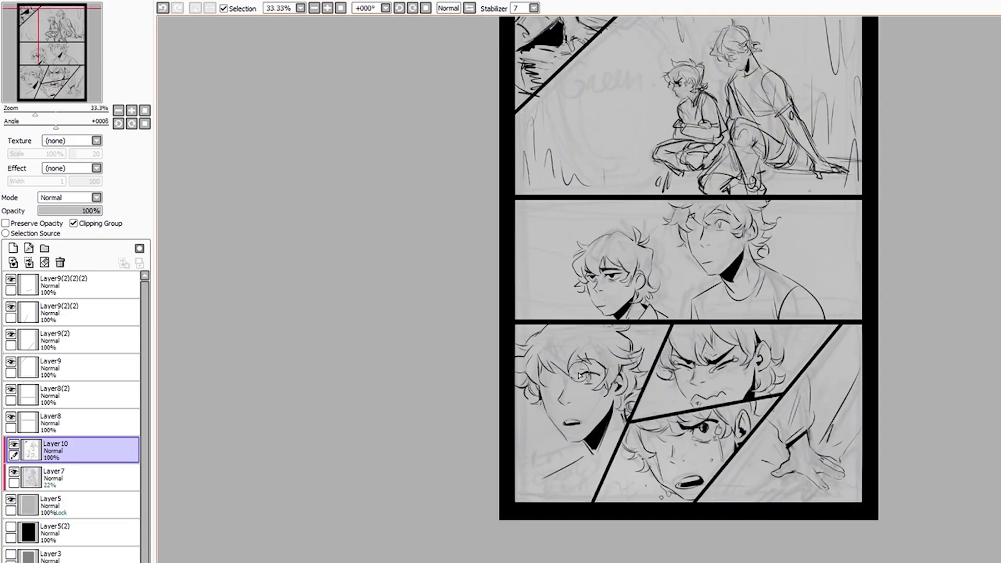
scroll(566, 276, up, 2)
scroll(518, 354, down, 1)
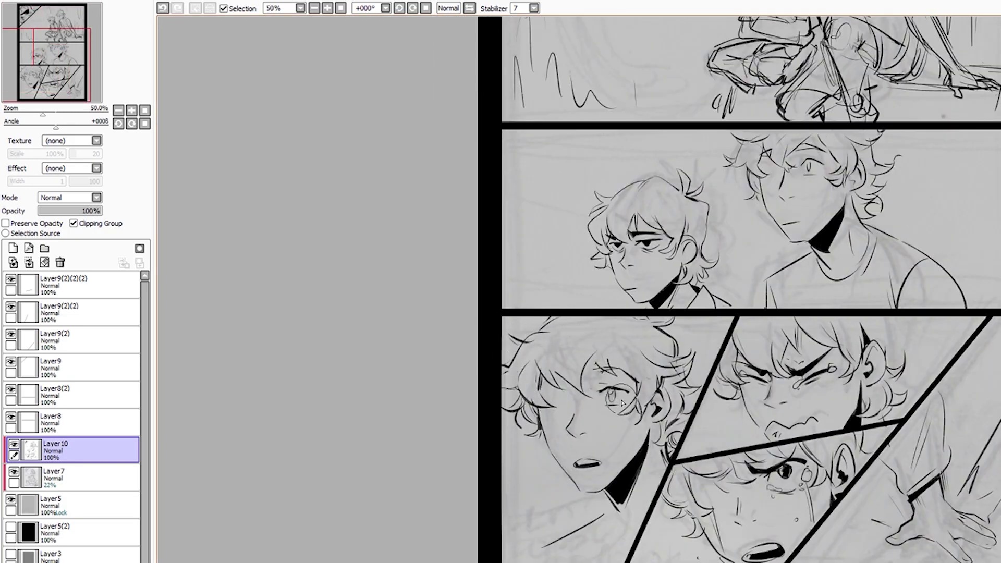
scroll(682, 446, up, 1)
Replace the earlier finger strokes with a redrawn finger line on the reaching hand
scroll(715, 197, up, 1)
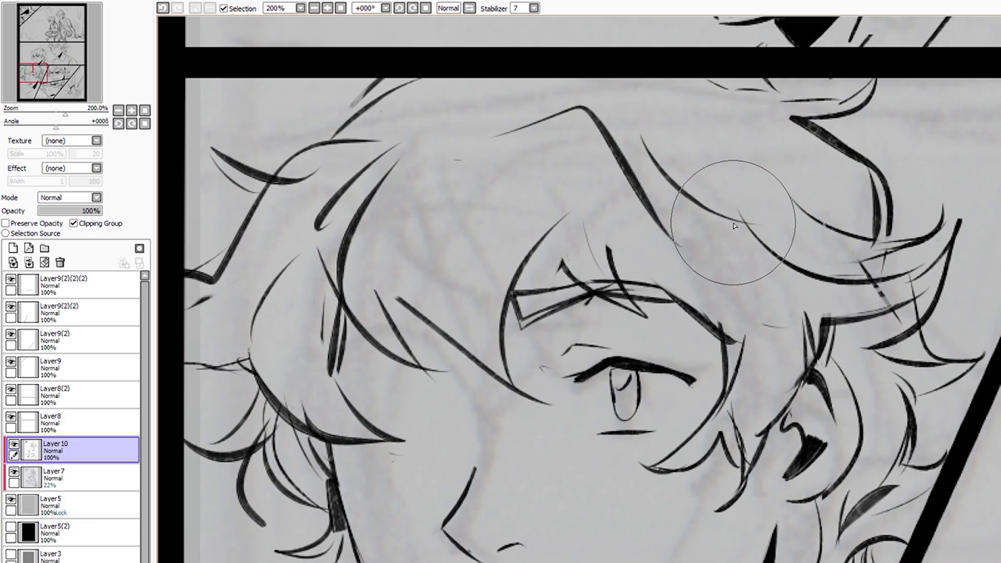
scroll(592, 290, down, 1)
scroll(672, 410, down, 1)
scroll(671, 411, down, 1)
scroll(543, 358, down, 1)
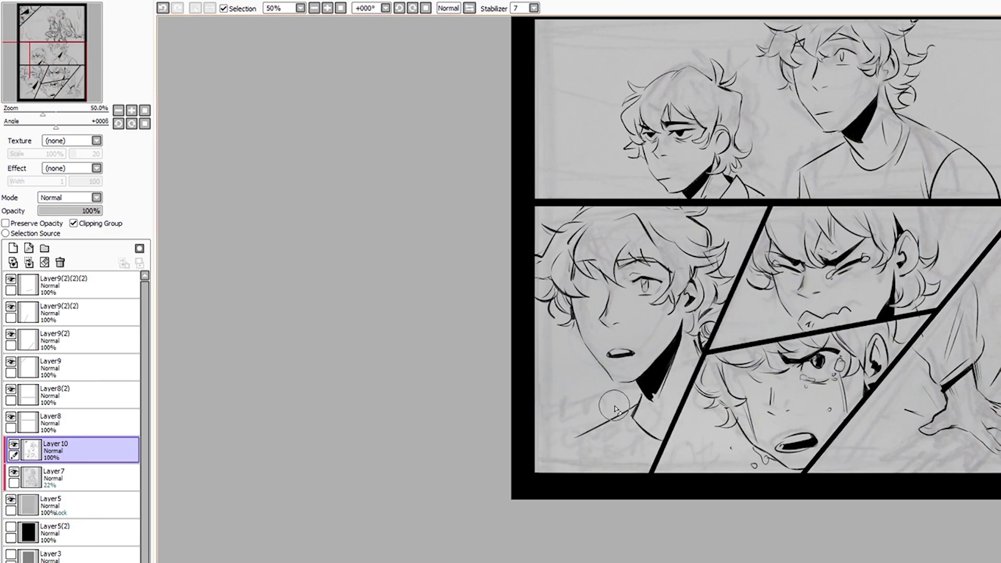
scroll(469, 365, down, 1)
scroll(574, 417, up, 2)
scroll(550, 437, up, 2)
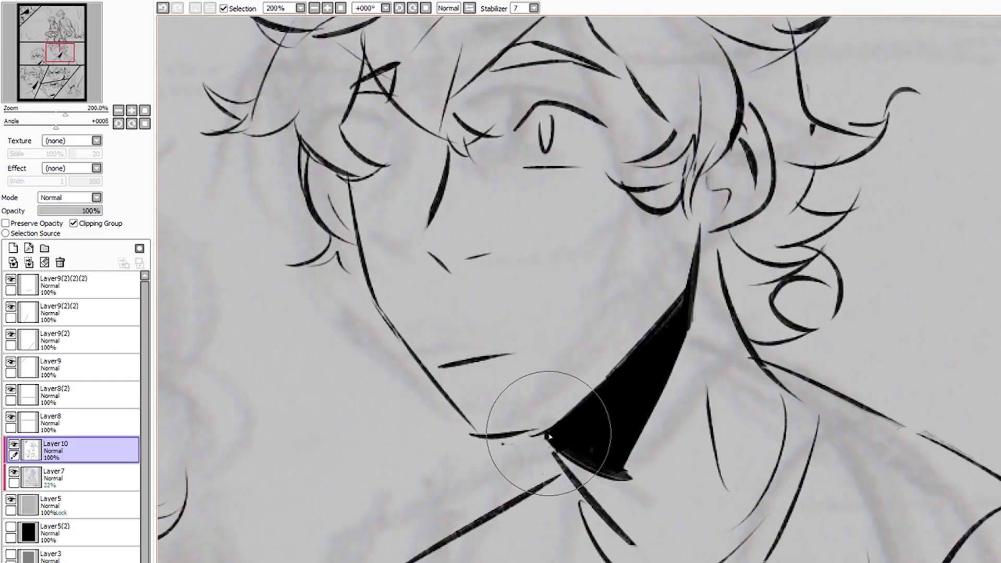
scroll(549, 436, down, 3)
scroll(549, 436, up, 3)
scroll(645, 349, down, 2)
scroll(646, 348, down, 1)
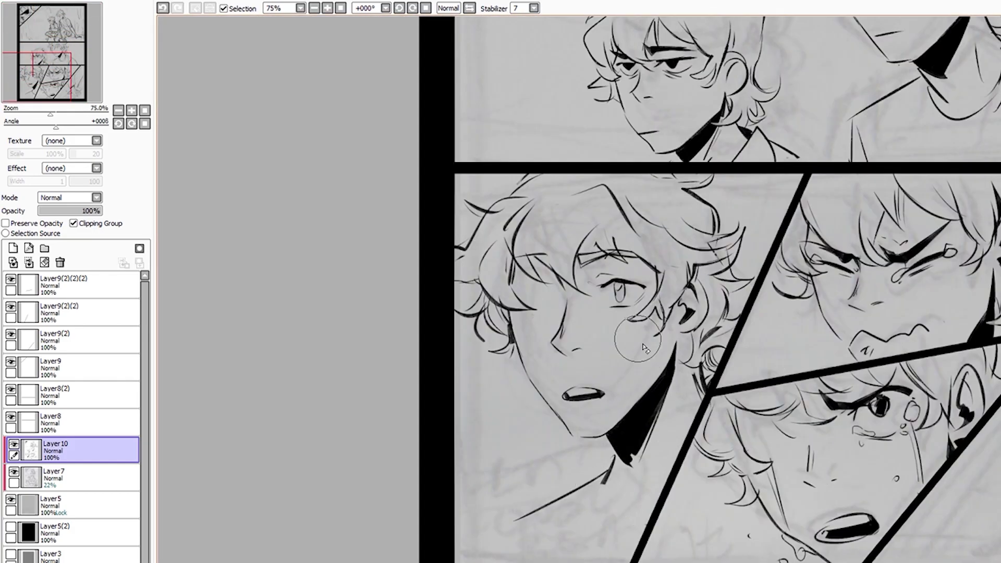
scroll(645, 348, down, 3)
scroll(576, 223, up, 3)
scroll(860, 446, down, 2)
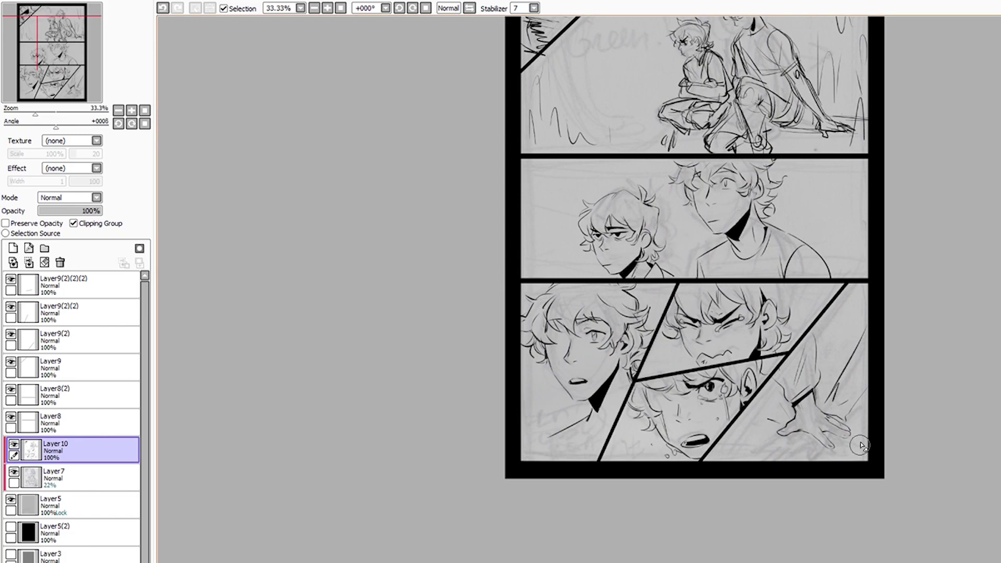
scroll(860, 446, up, 2)
key(ctrl+z)
drag(727, 443, 666, 492)
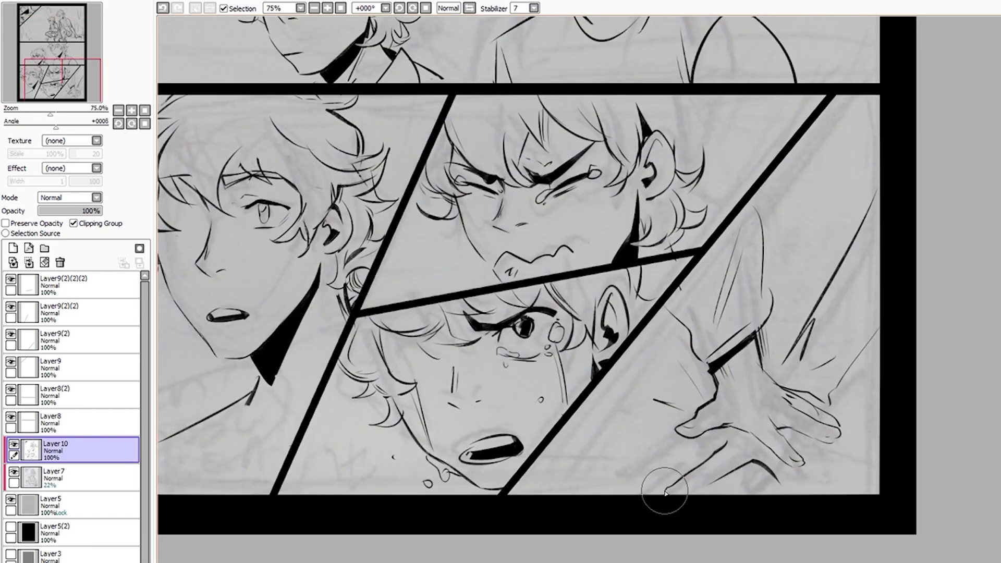
Start a new layer for the top panel
scroll(811, 438, down, 3)
scroll(626, 183, up, 2)
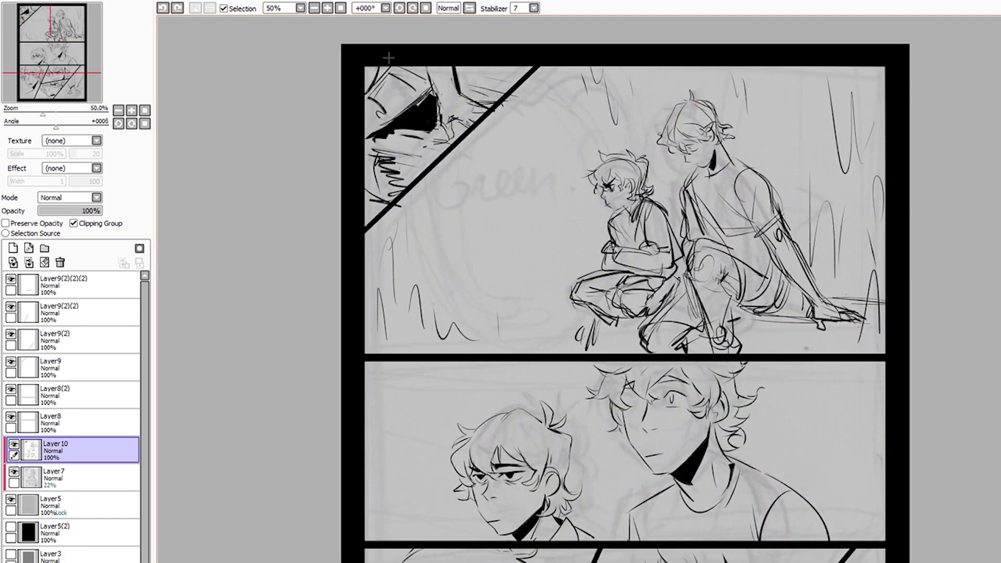
key(ctrl+a)
Duplicate the sketch layer and fade the copy to low opacity
key(ctrl+c)
key(ctrl+v)
mouse_move(94, 211)
mouse_down()
mouse_move(49, 211)
mouse_move(102, 211)
mouse_up()
scroll(574, 261, up, 2)
On Layer11(2), trace darker lines over the sketched figures
ctrl+click(70, 457)
drag(574, 339, 730, 365)
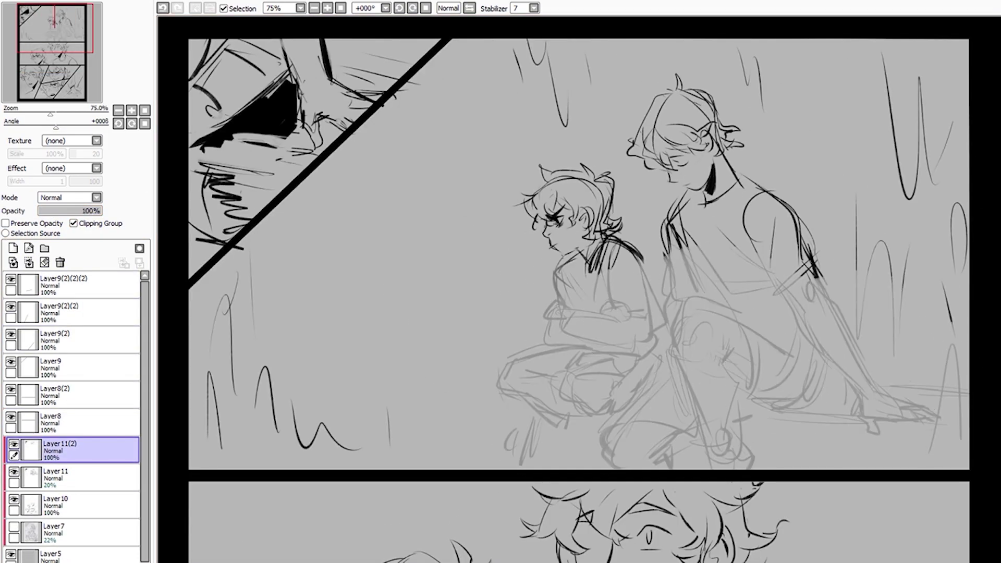
scroll(672, 263, up, 2)
scroll(644, 330, down, 2)
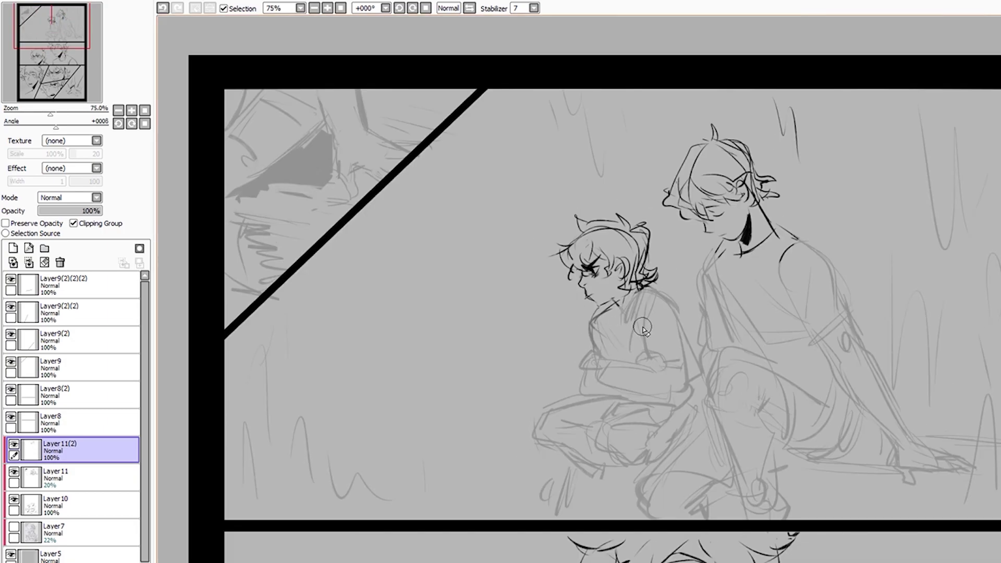
Fade the Layer11 sketch to 13% opacity and go back to inking on Layer11(2)
click(68, 477)
drag(50, 211, 47, 216)
click(68, 450)
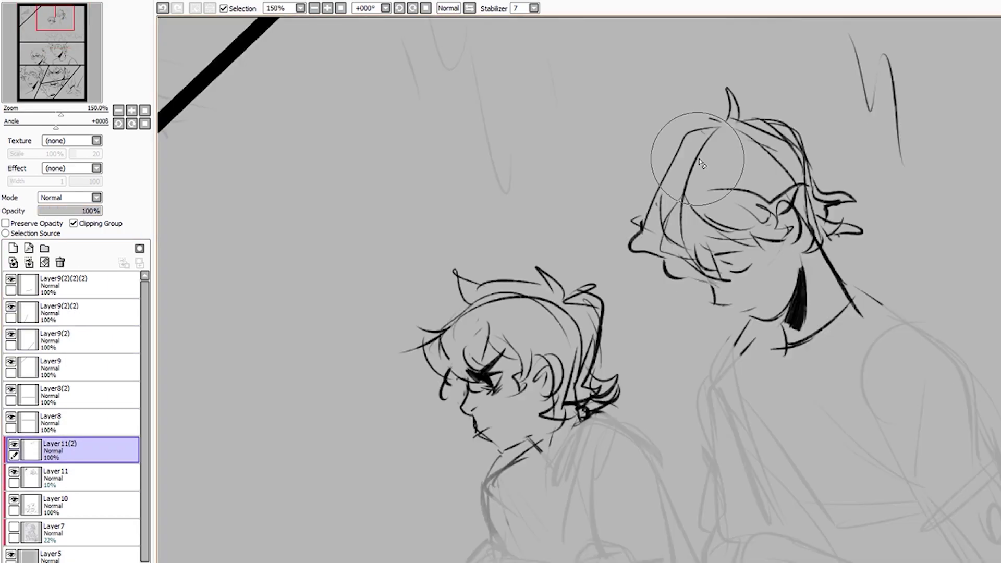
scroll(735, 273, up, 4)
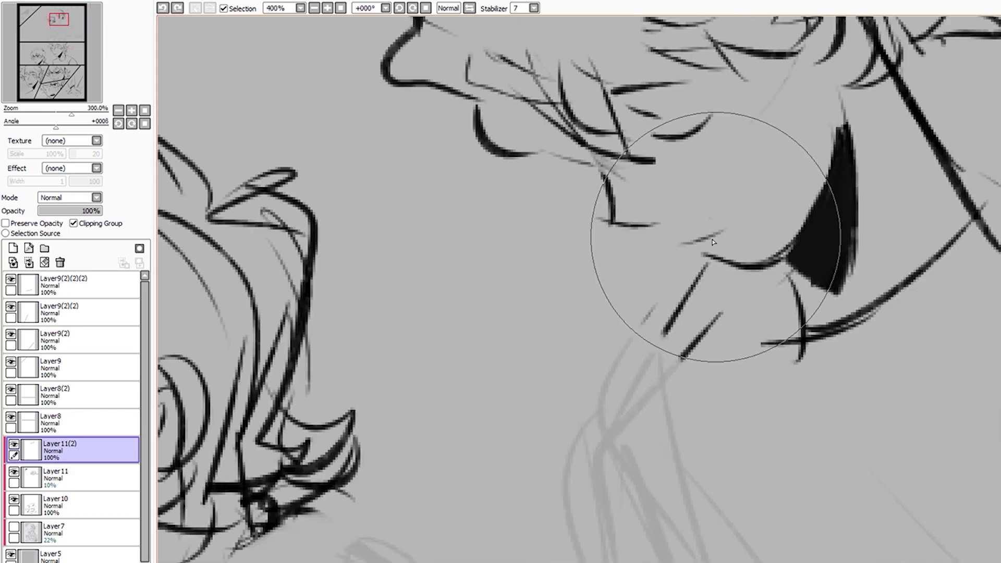
scroll(692, 223, down, 3)
scroll(372, 406, up, 2)
scroll(372, 406, up, 2)
scroll(373, 406, down, 1)
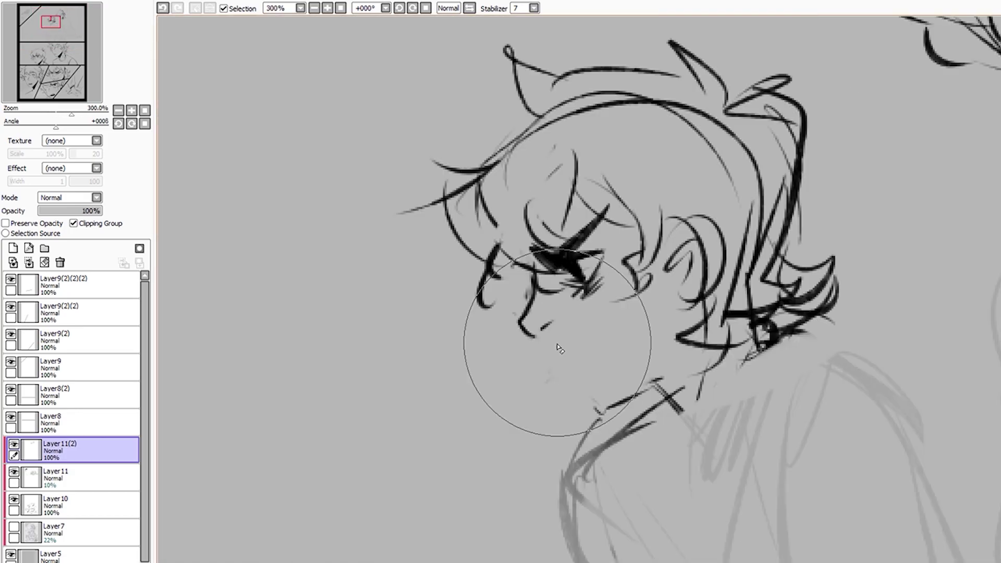
Remove the stray dark blob on the face and thicken the top of the hair curl
click(536, 398)
key(ctrl+z)
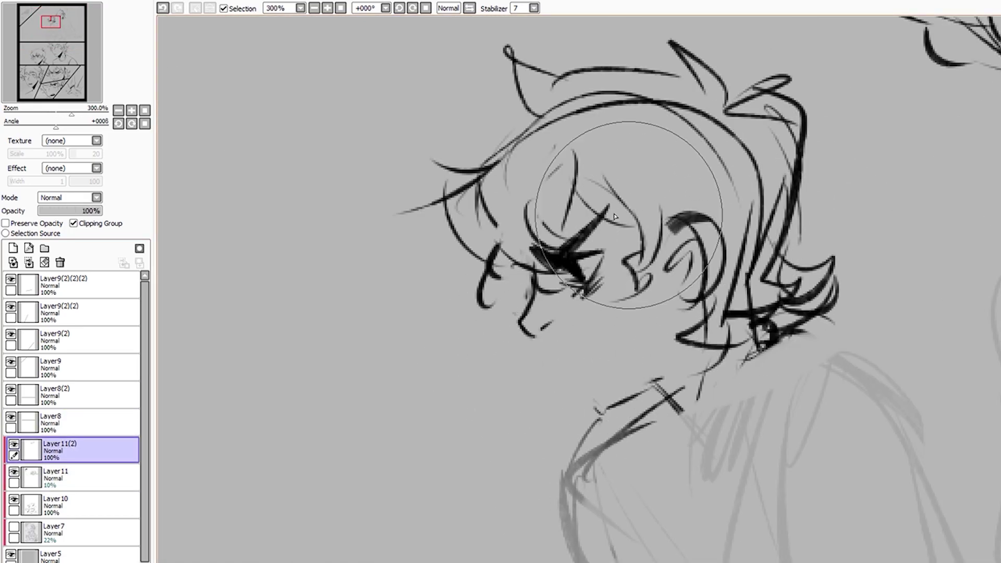
drag(663, 229, 717, 235)
scroll(574, 250, up, 1)
scroll(503, 151, down, 1)
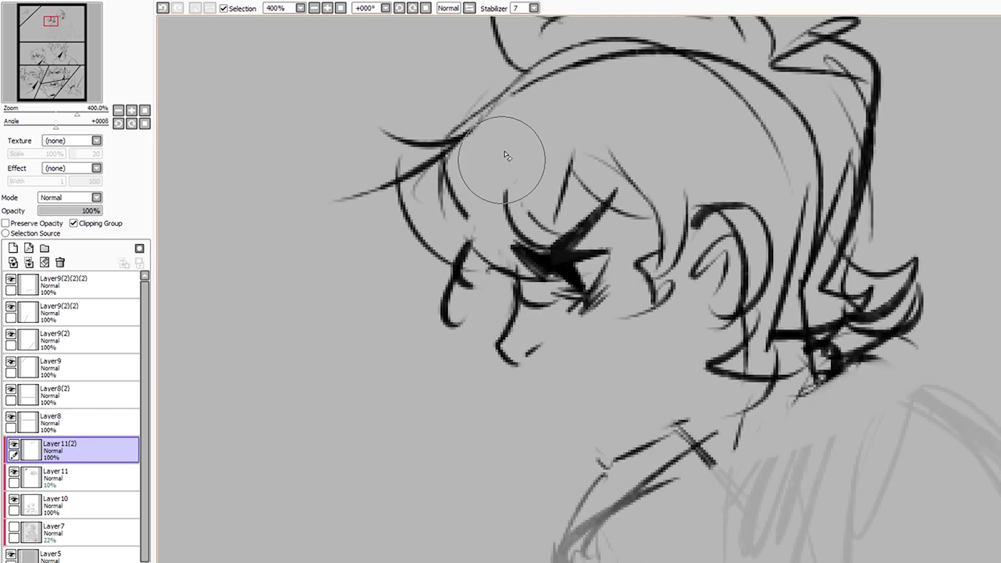
scroll(402, 234, down, 1)
scroll(693, 355, up, 1)
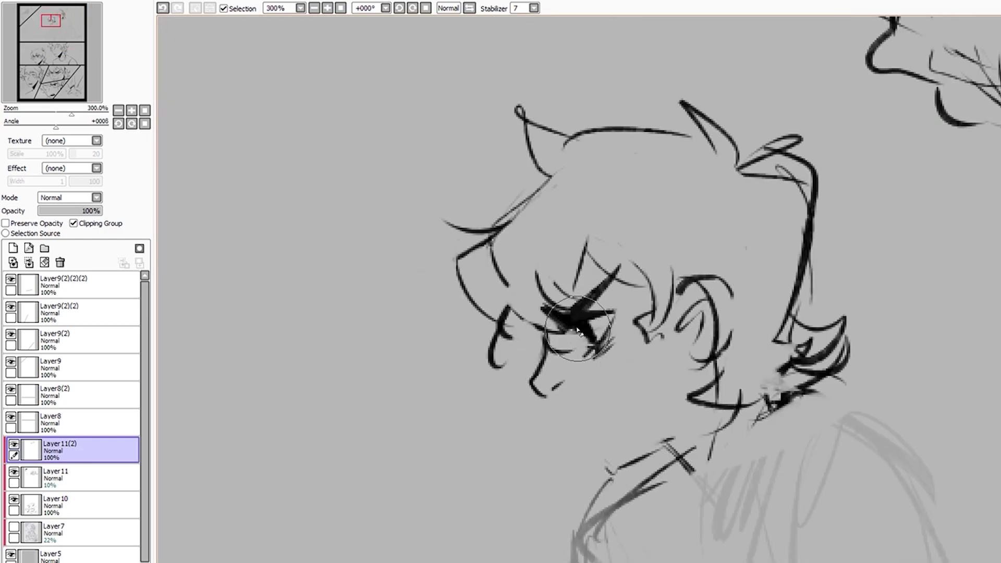
scroll(698, 260, down, 1)
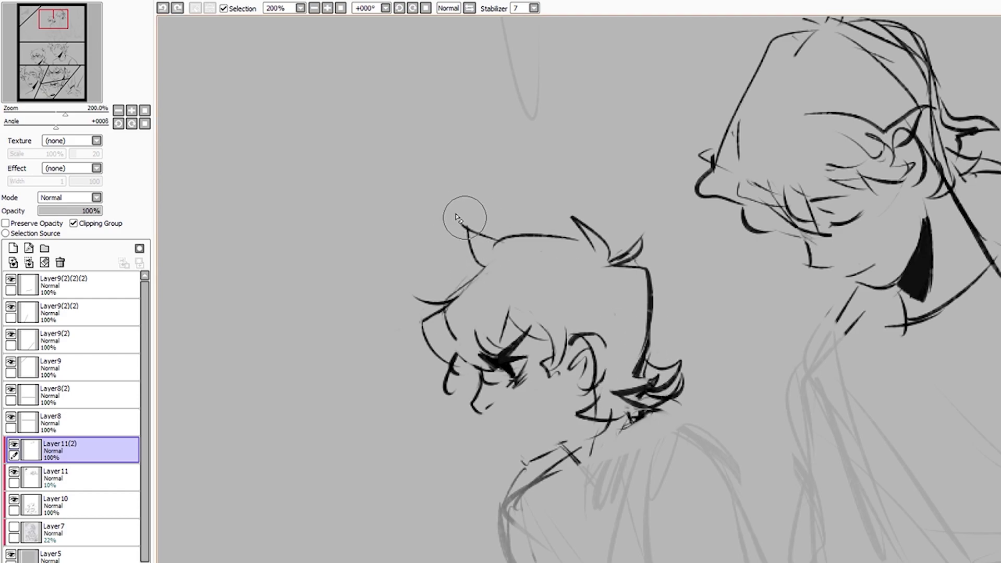
scroll(532, 500, down, 2)
scroll(649, 89, up, 1)
scroll(650, 96, down, 1)
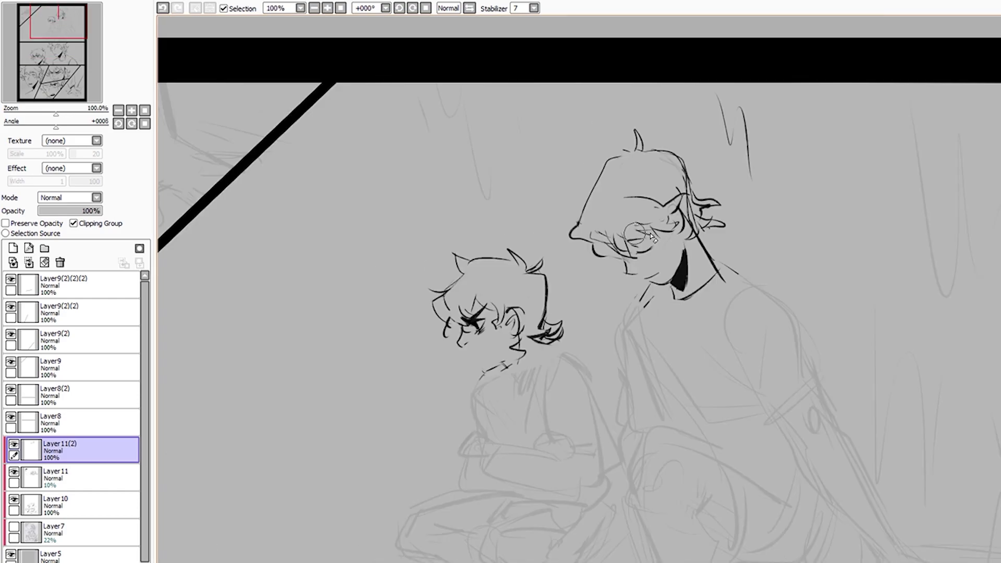
scroll(771, 286, up, 3)
scroll(771, 286, down, 2)
scroll(770, 286, up, 2)
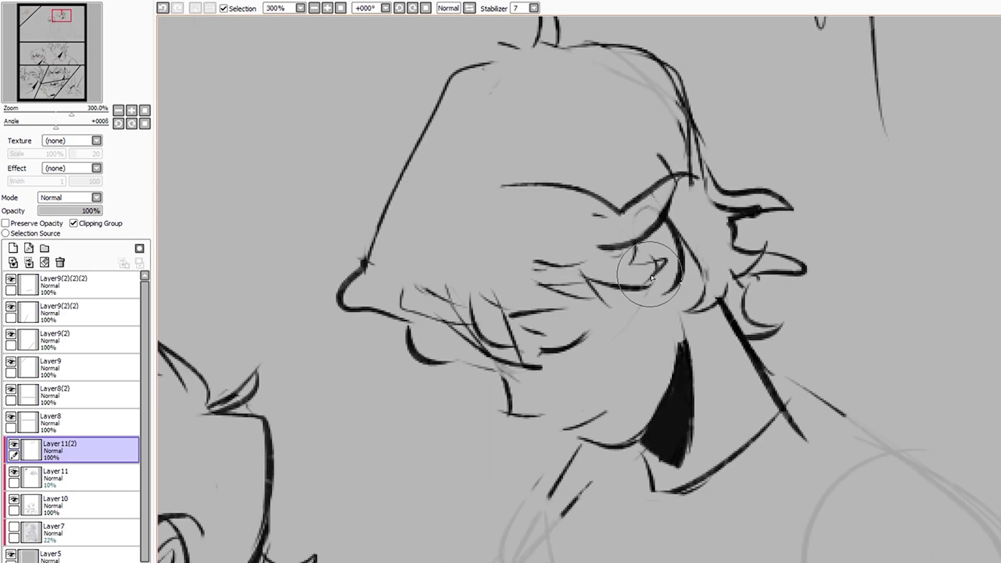
scroll(678, 292, down, 3)
scroll(573, 307, up, 3)
scroll(548, 313, down, 2)
scroll(549, 313, up, 1)
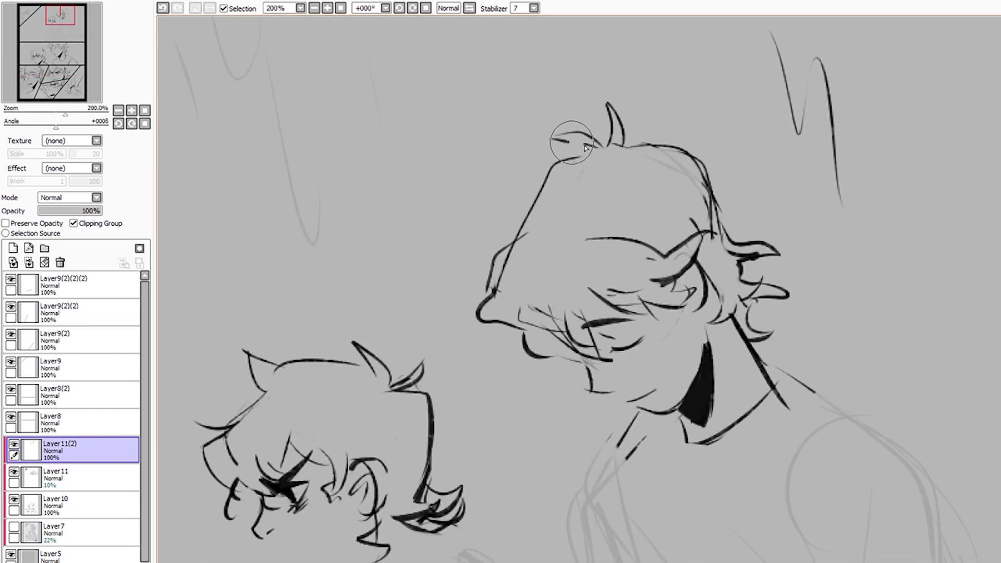
scroll(548, 313, up, 1)
scroll(626, 313, down, 2)
Ink the taller figure's shoulder line
drag(726, 462, 837, 444)
scroll(748, 417, down, 3)
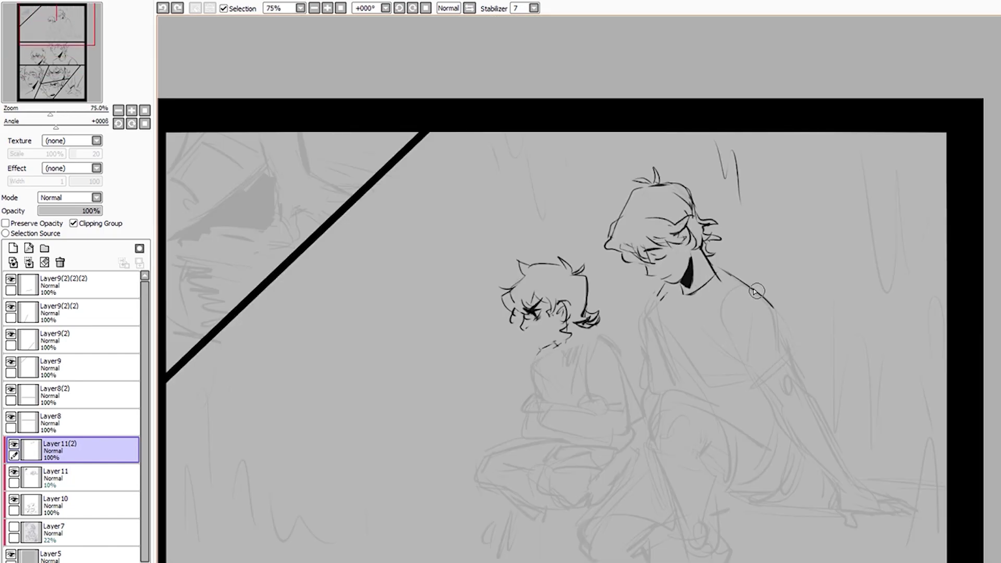
scroll(678, 302, up, 1)
scroll(645, 269, up, 5)
scroll(644, 255, down, 3)
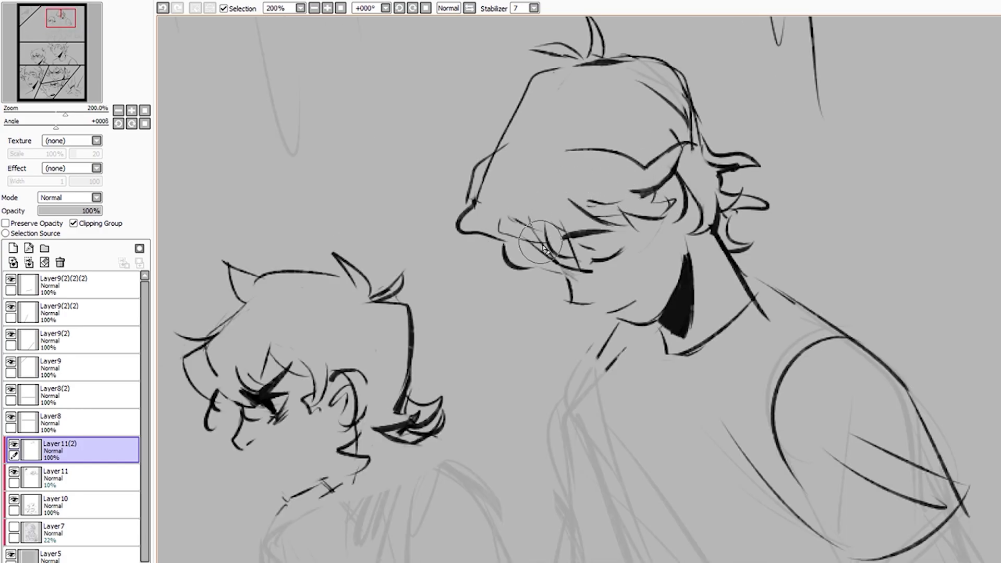
scroll(670, 265, up, 3)
scroll(656, 258, down, 5)
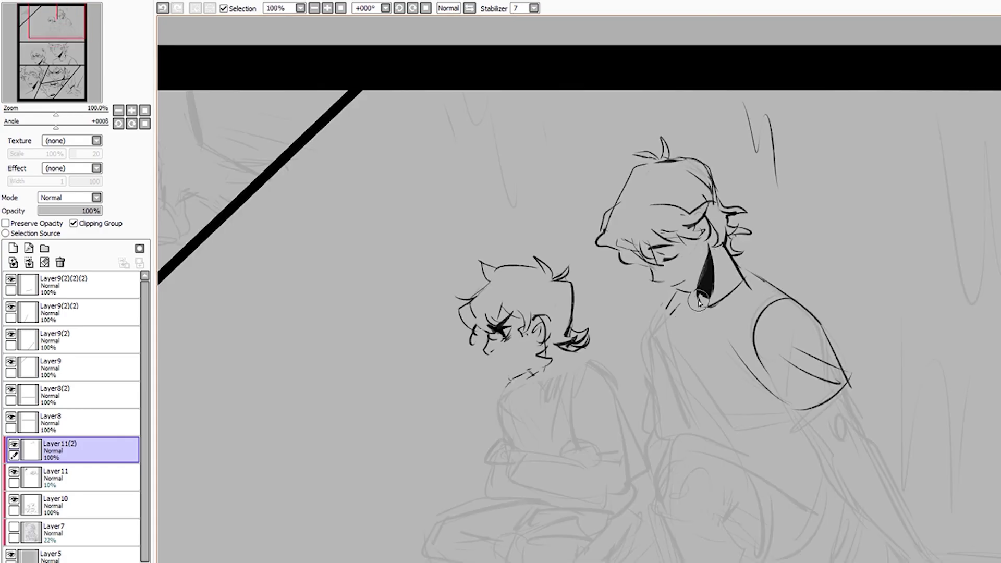
scroll(728, 301, up, 6)
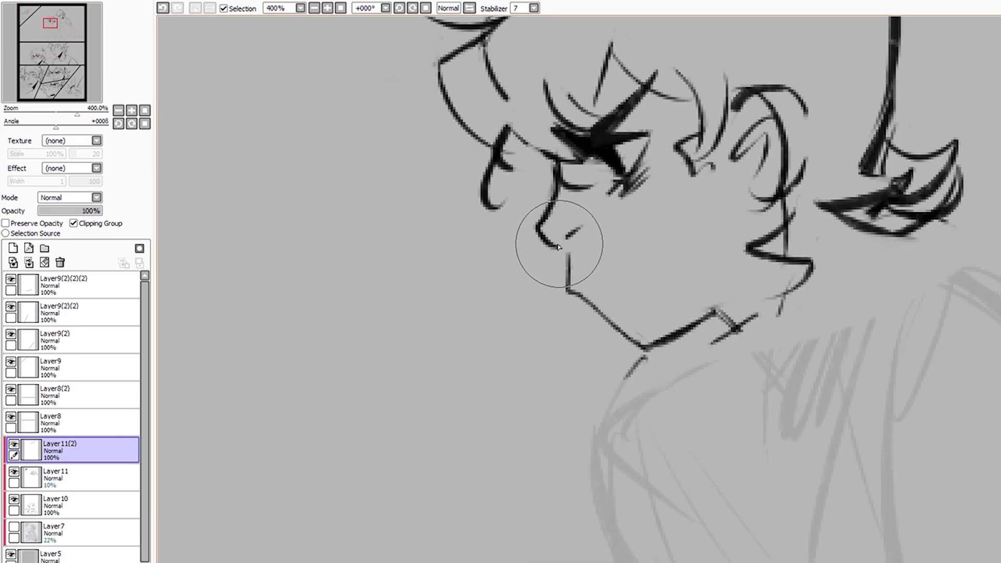
scroll(548, 239, down, 3)
scroll(655, 163, down, 3)
scroll(707, 205, up, 2)
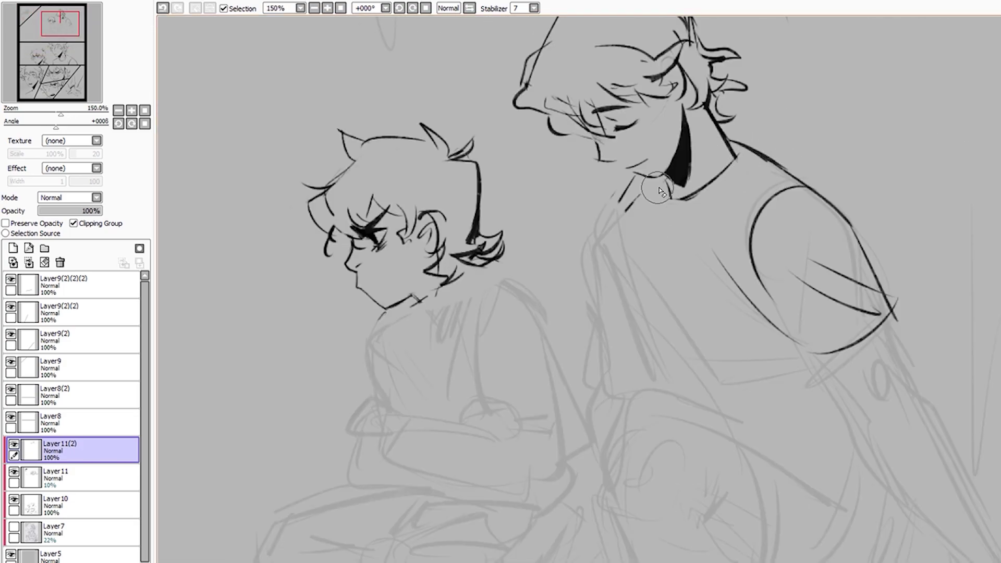
scroll(592, 213, down, 2)
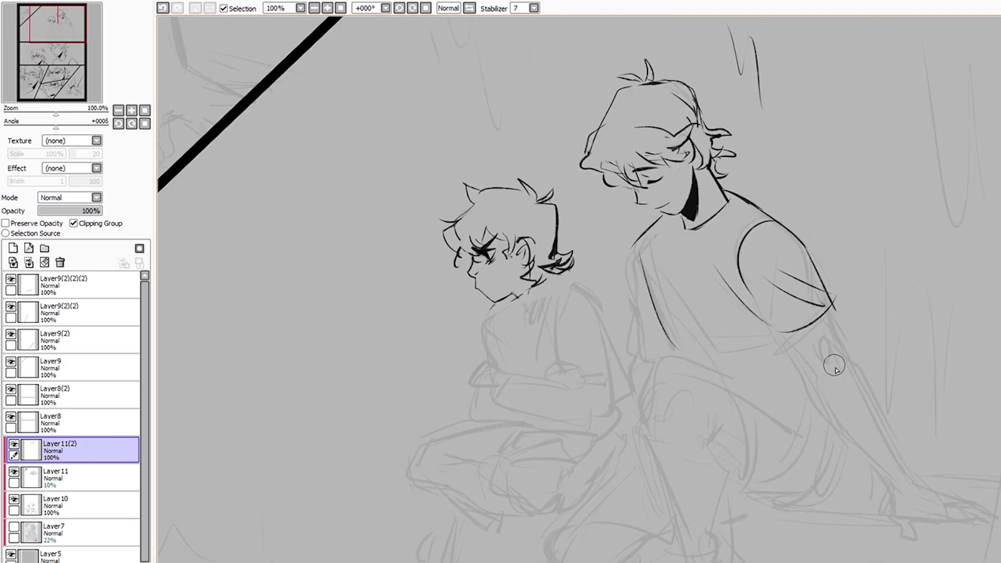
scroll(739, 290, up, 2)
scroll(643, 251, down, 1)
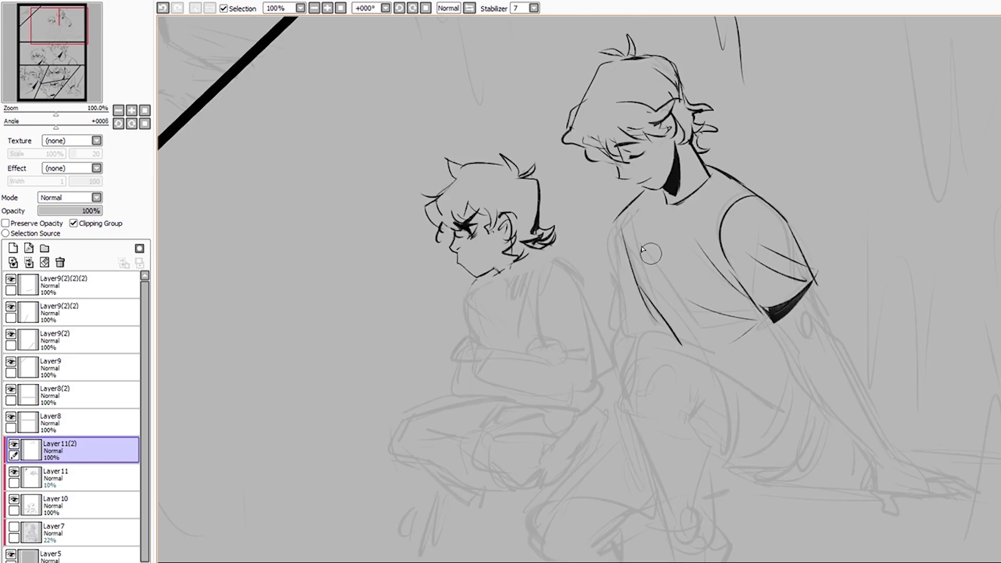
Ink the taller figure's bent knee, leg and arm lines, undoing the stray strokes
drag(707, 360, 725, 456)
drag(730, 371, 791, 409)
drag(767, 385, 803, 388)
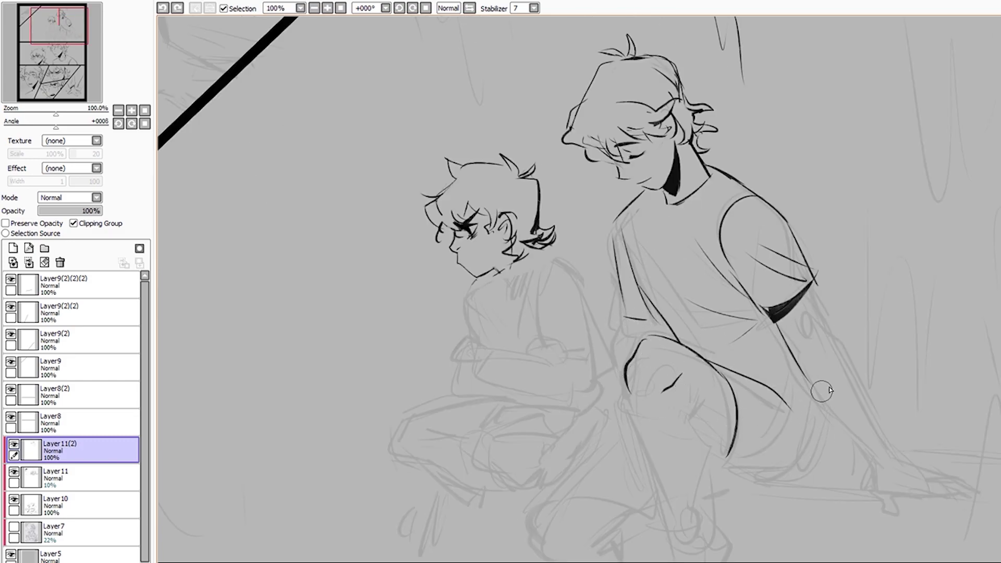
drag(782, 328, 819, 401)
drag(826, 334, 891, 480)
drag(723, 441, 842, 477)
key(ctrl+z)
drag(714, 373, 730, 451)
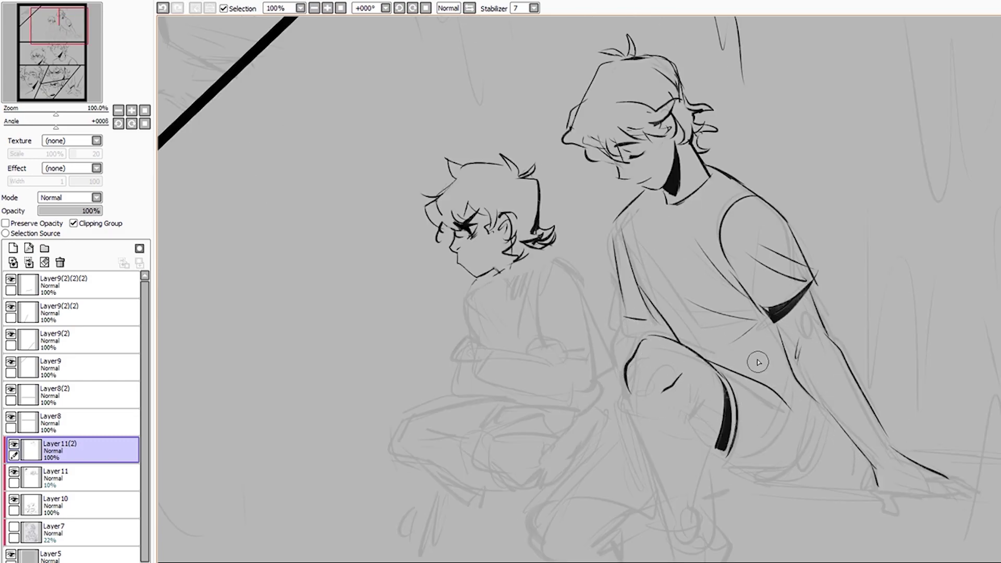
scroll(757, 362, up, 1)
key(ctrl+z)
key(ctrl+z)
key(ctrl+z)
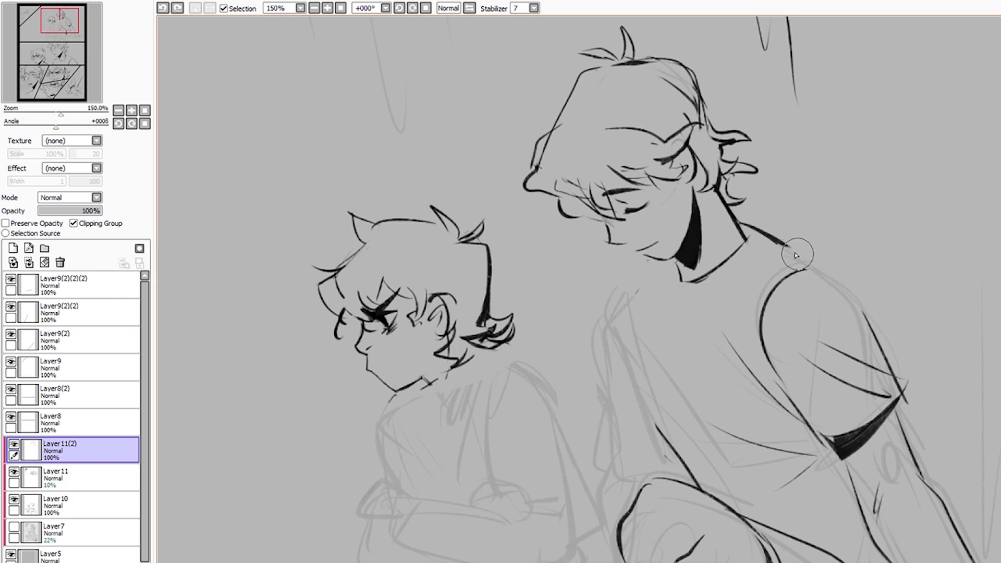
Ink the taller figure's shoulder and collar lines
drag(786, 243, 863, 310)
mouse_move(670, 270)
mouse_down()
mouse_move(624, 343)
mouse_move(654, 470)
mouse_up()
scroll(725, 308, down, 2)
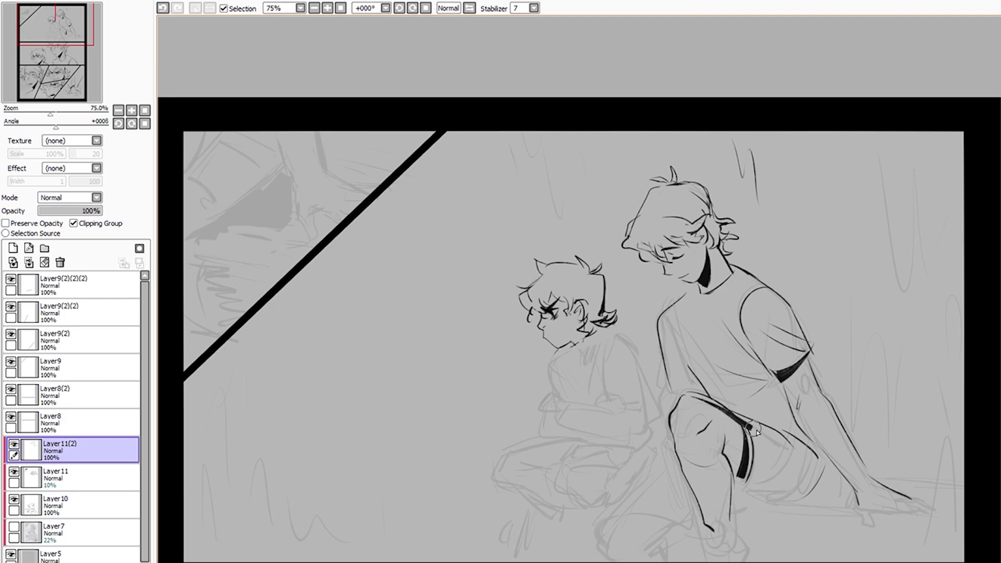
scroll(757, 432, up, 1)
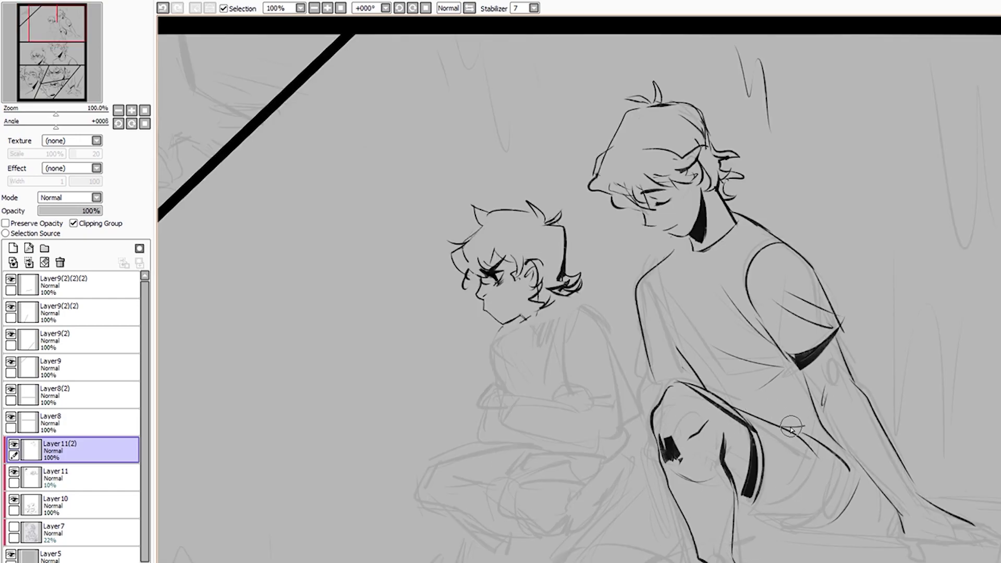
scroll(717, 170, down, 2)
Check the sketch layer Layer11, then return to the ink layer Layer11(2)
click(73, 477)
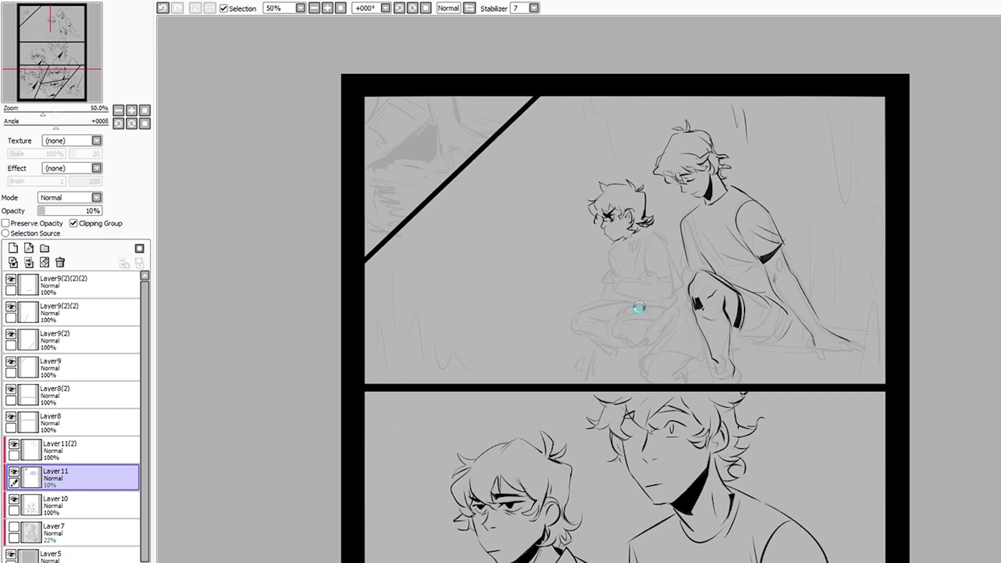
click(73, 449)
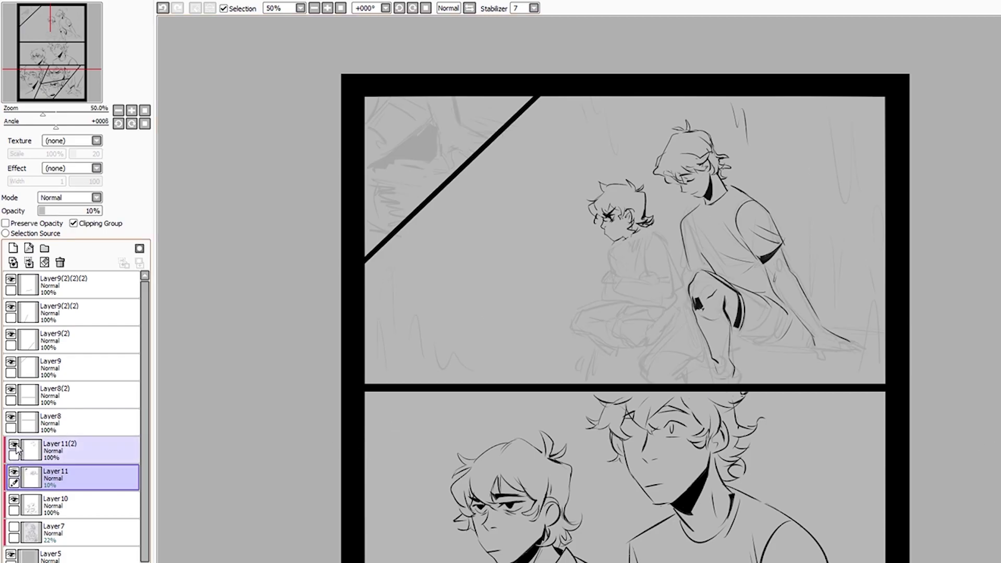
scroll(585, 138, up, 3)
scroll(717, 171, down, 1)
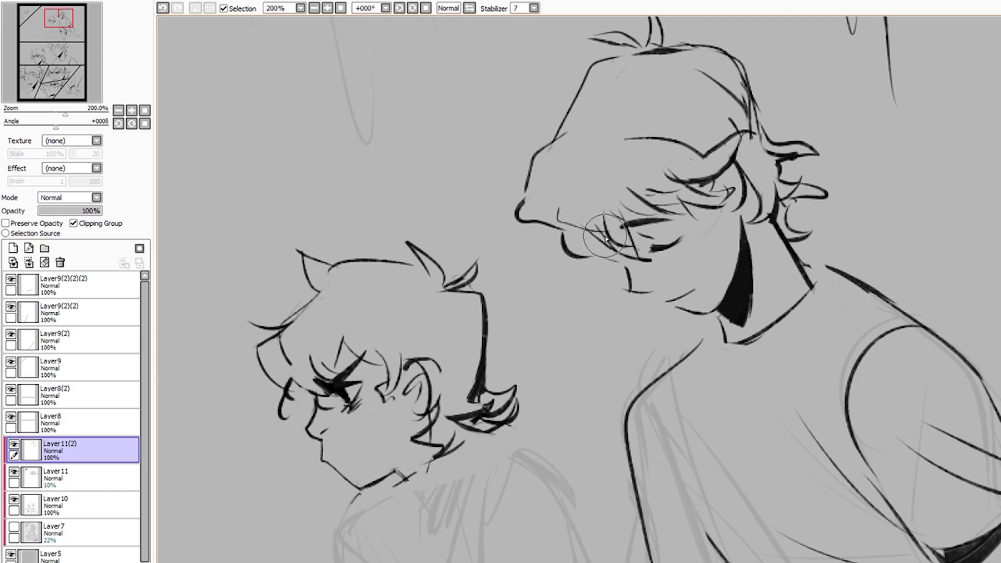
scroll(604, 239, down, 1)
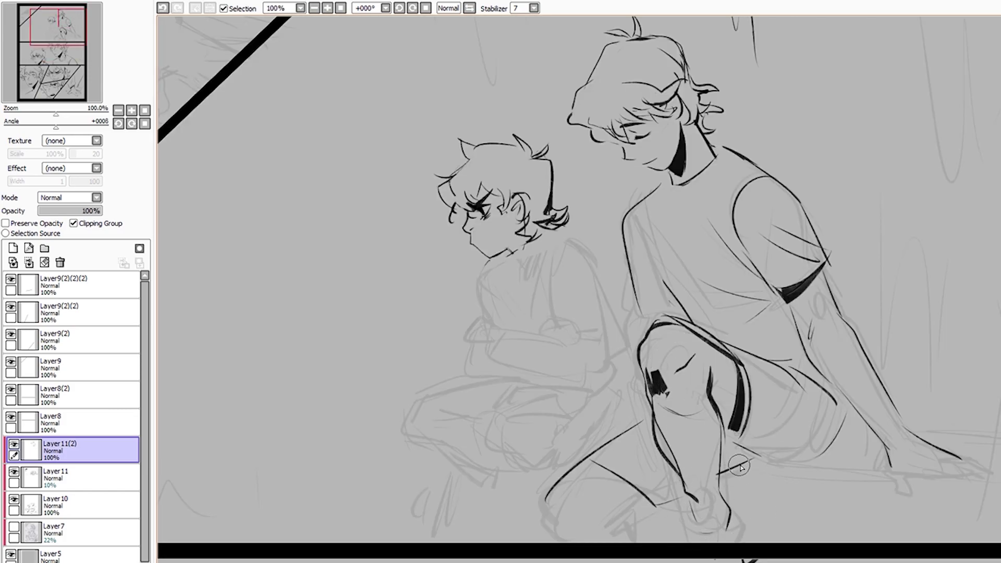
Ink the taller figure's side and the hand on the ground, removing stray neck strokes
drag(639, 221, 640, 348)
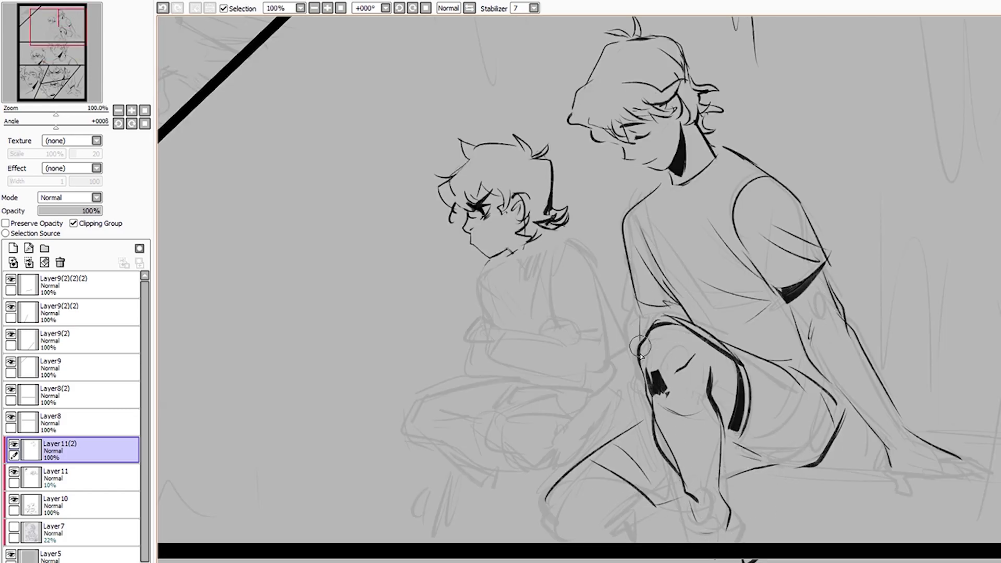
scroll(581, 532, up, 1)
drag(739, 454, 806, 438)
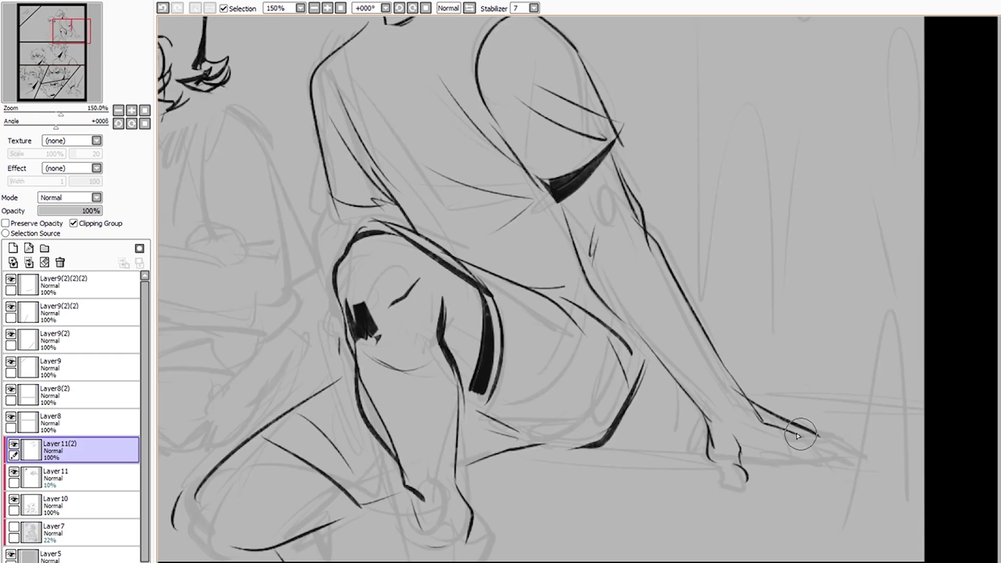
scroll(744, 365, down, 1)
scroll(756, 404, down, 1)
scroll(849, 124, up, 3)
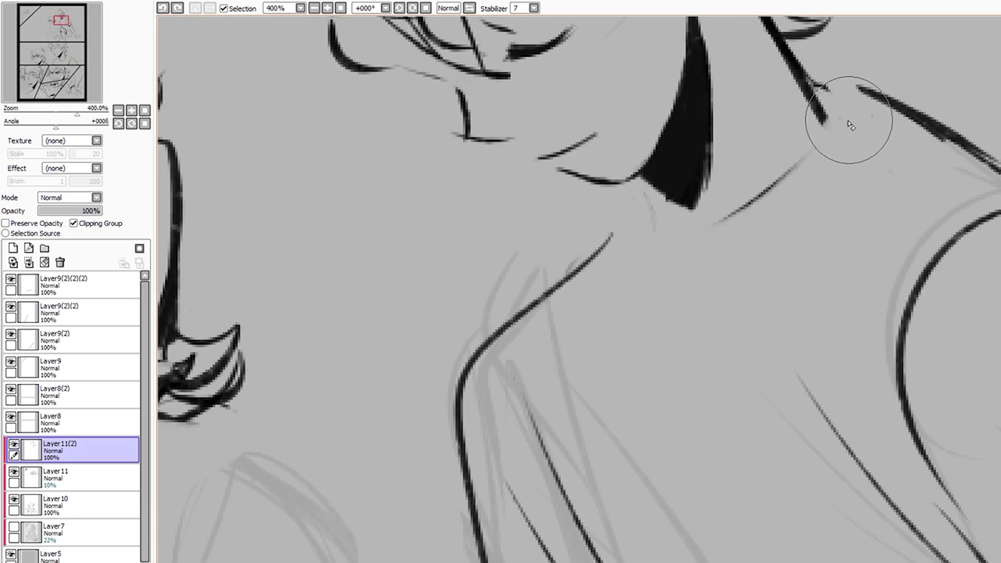
scroll(722, 230, down, 2)
scroll(697, 219, down, 2)
scroll(626, 260, down, 1)
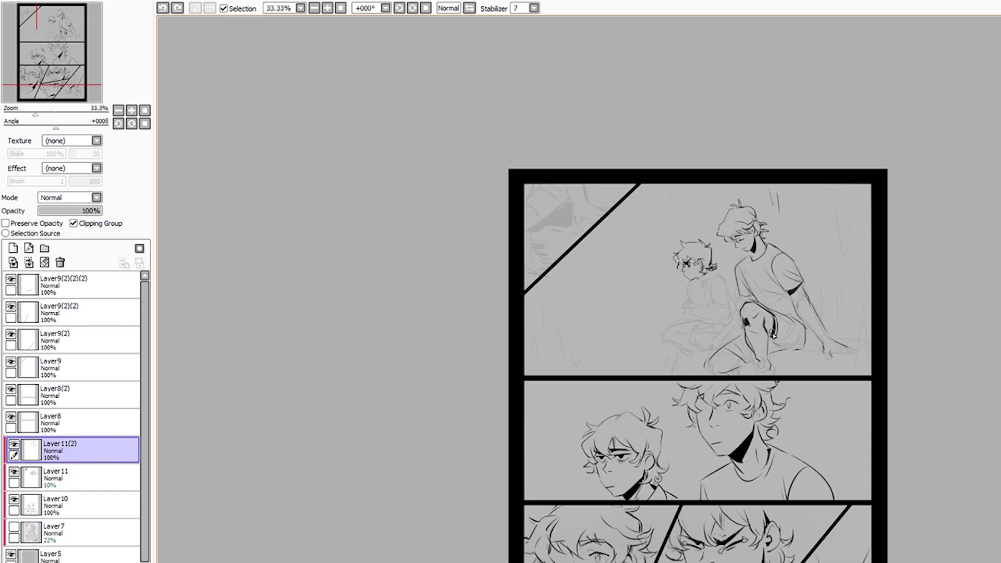
scroll(514, 290, up, 3)
scroll(592, 310, up, 1)
key(ctrl+z)
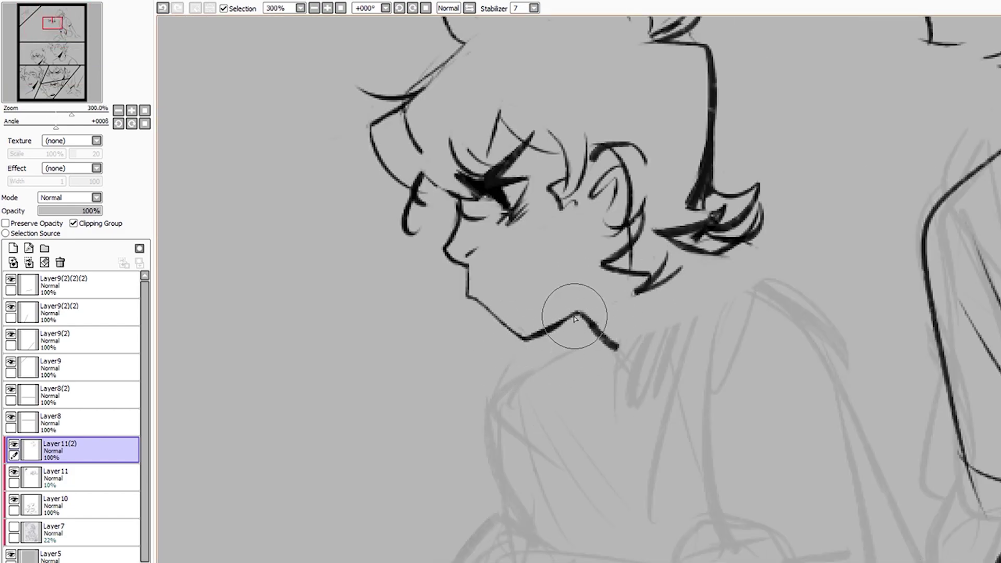
scroll(714, 319, down, 3)
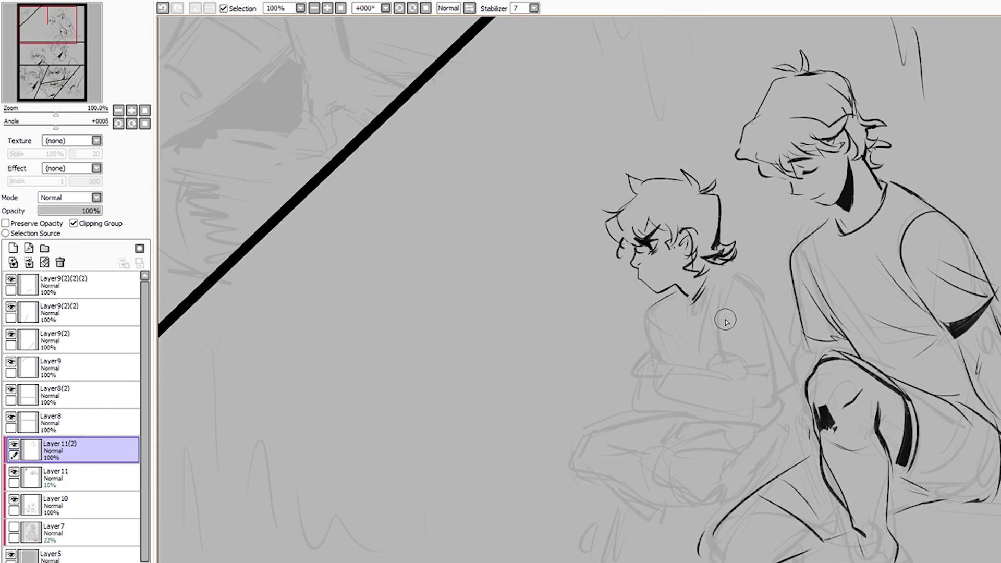
scroll(696, 241, up, 3)
scroll(729, 275, down, 3)
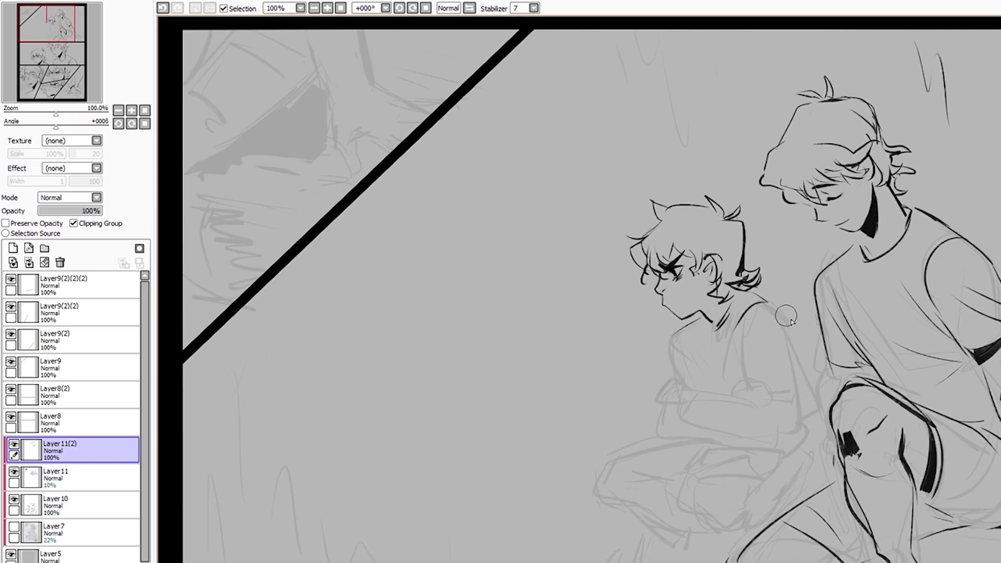
scroll(730, 344, up, 2)
scroll(730, 391, down, 2)
scroll(787, 375, down, 2)
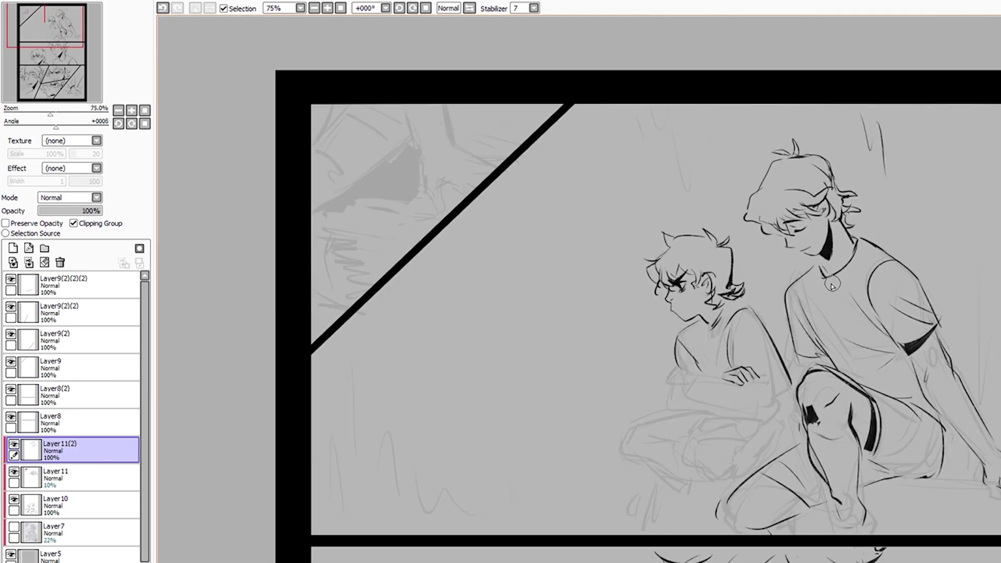
scroll(792, 323, up, 1)
scroll(625, 208, up, 2)
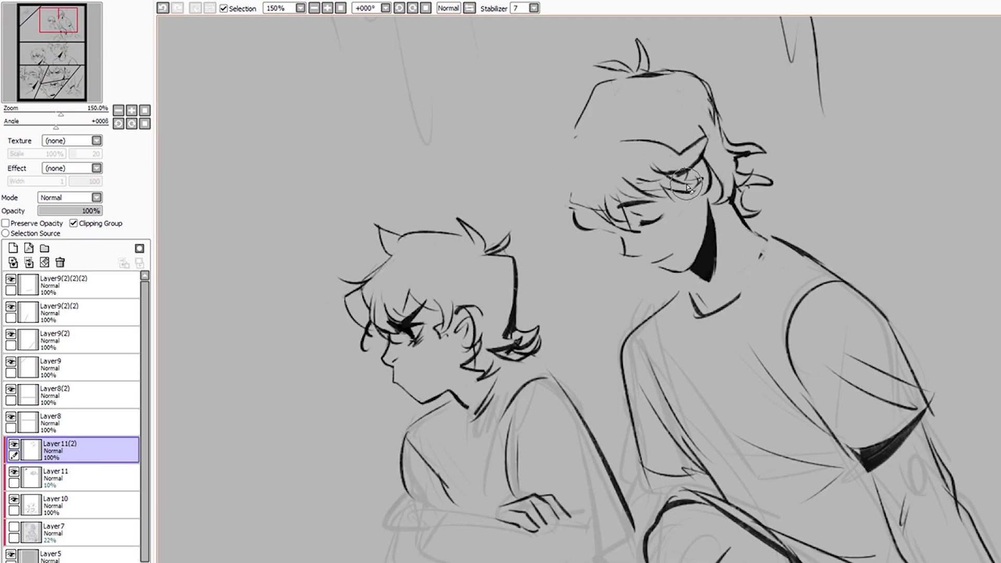
scroll(525, 70, up, 2)
scroll(714, 327, down, 3)
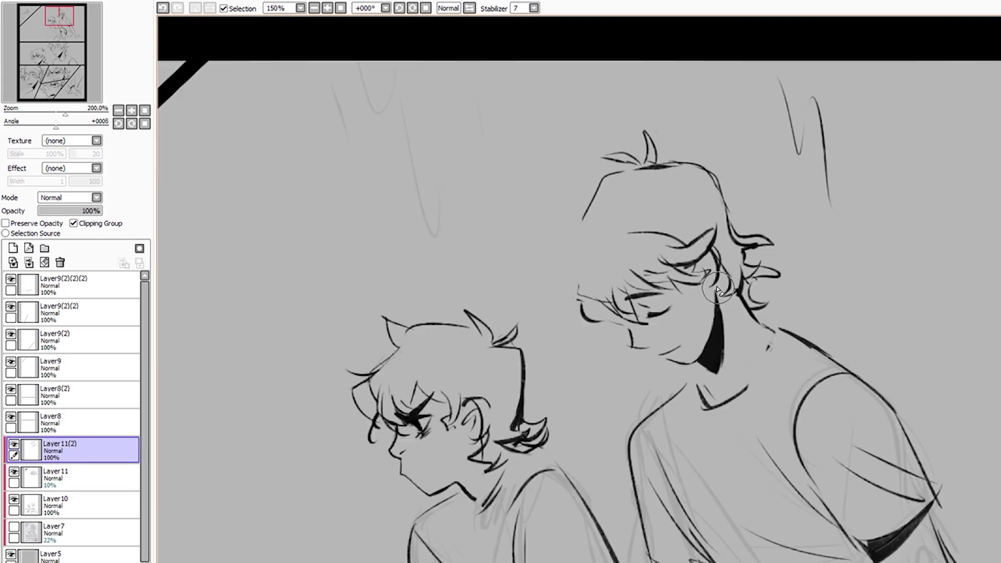
scroll(713, 328, up, 1)
Bring the legs into view and ink the taller figure's bent knee and thigh line
drag(969, 521, 709, 182)
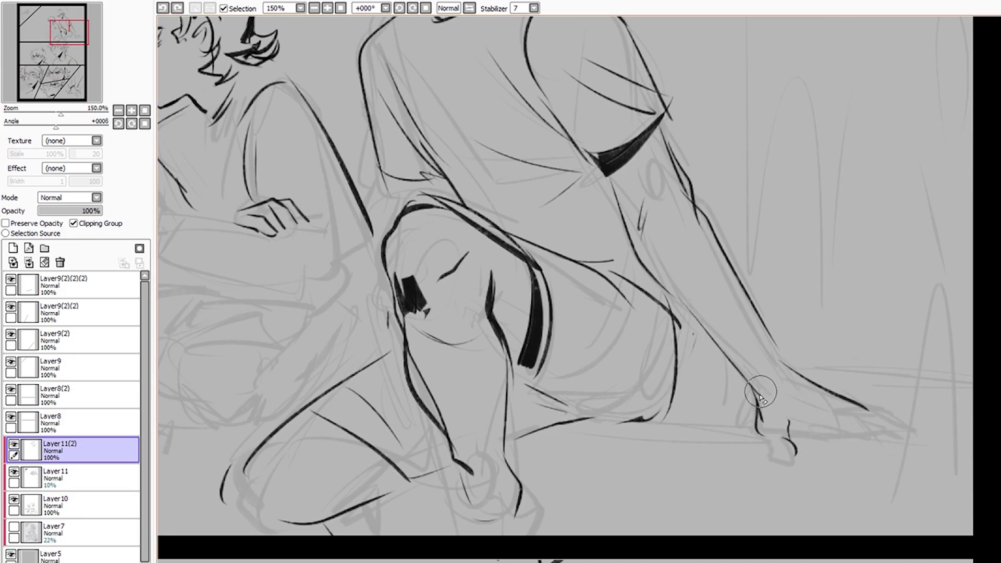
scroll(465, 420, down, 1)
scroll(416, 368, up, 1)
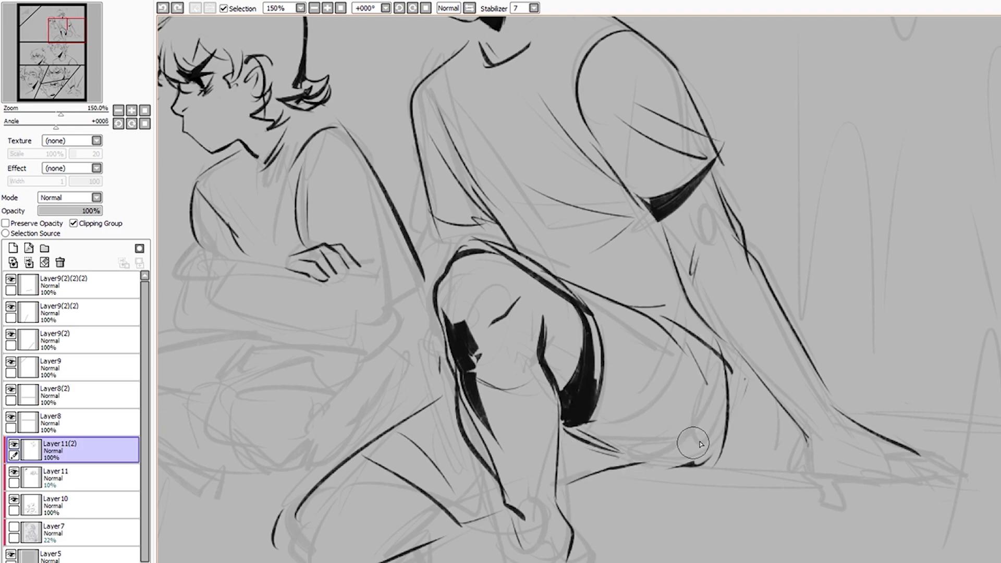
scroll(566, 438, down, 2)
scroll(431, 416, up, 4)
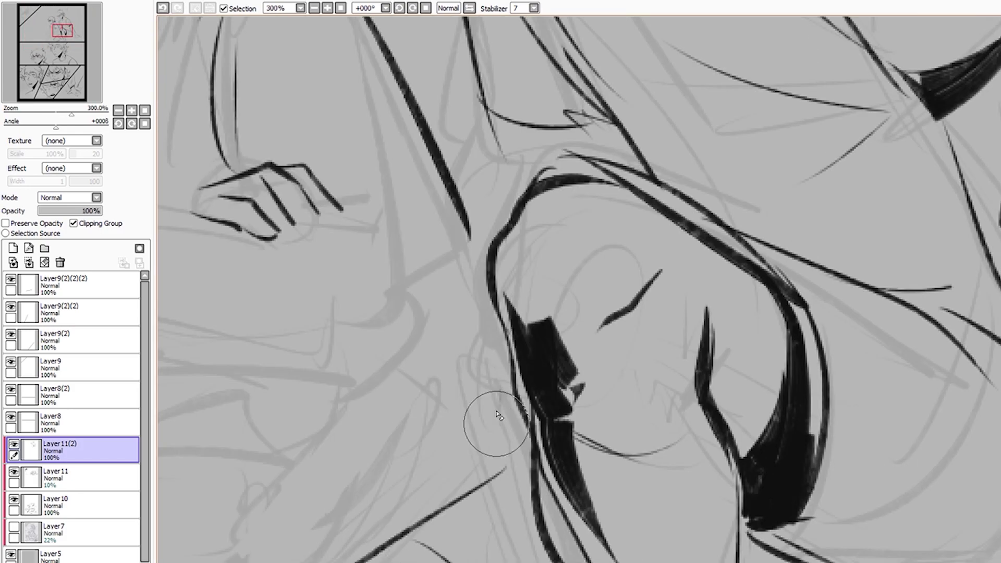
scroll(431, 415, down, 4)
scroll(562, 350, up, 1)
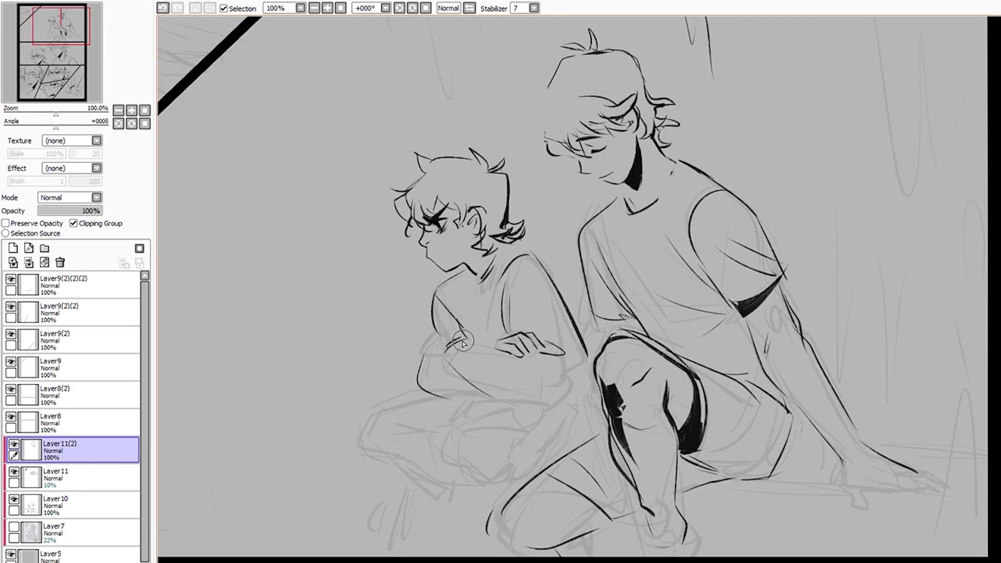
scroll(515, 259, up, 2)
scroll(521, 257, down, 1)
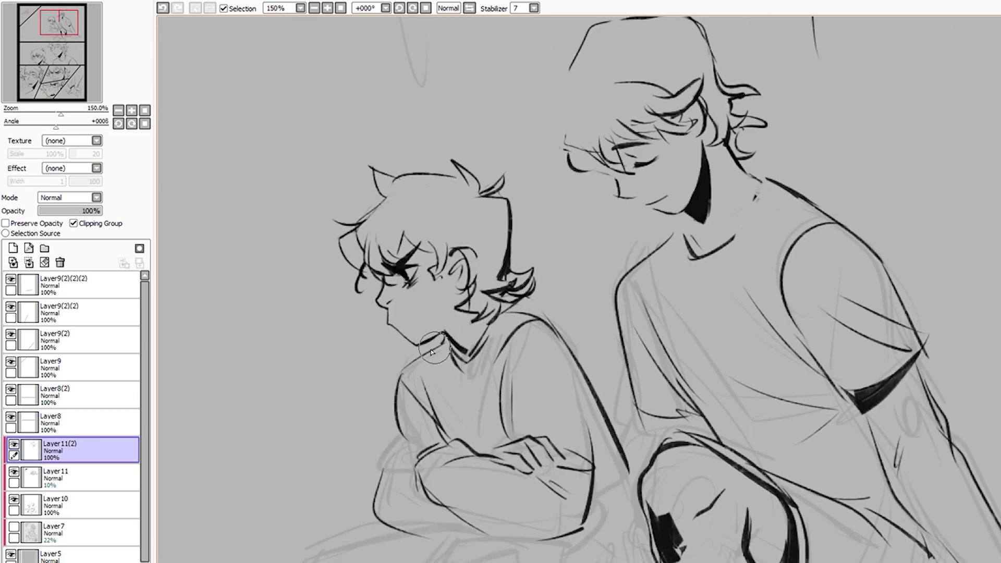
scroll(526, 256, up, 1)
scroll(526, 255, down, 3)
scroll(606, 321, up, 1)
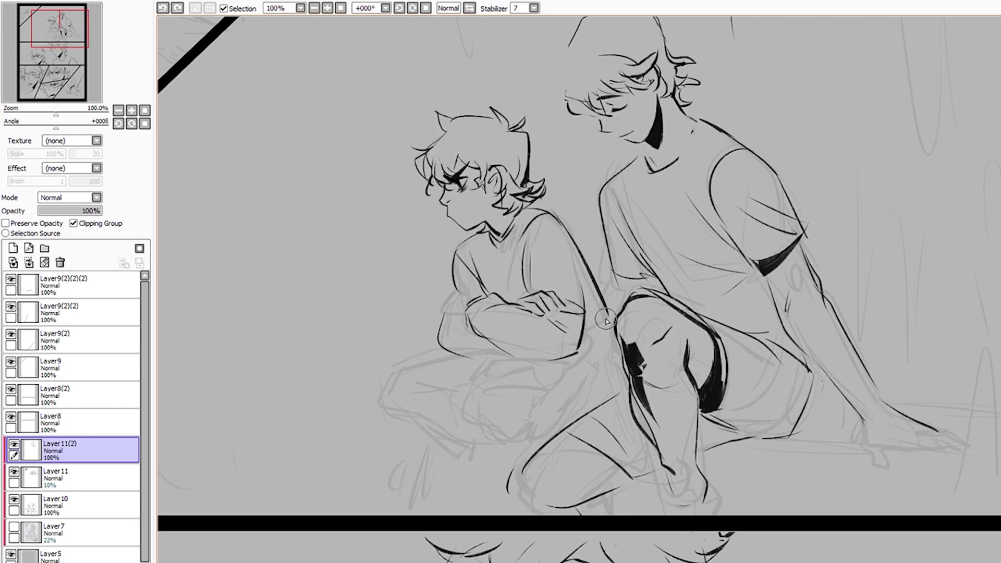
drag(386, 392, 461, 433)
drag(545, 380, 542, 412)
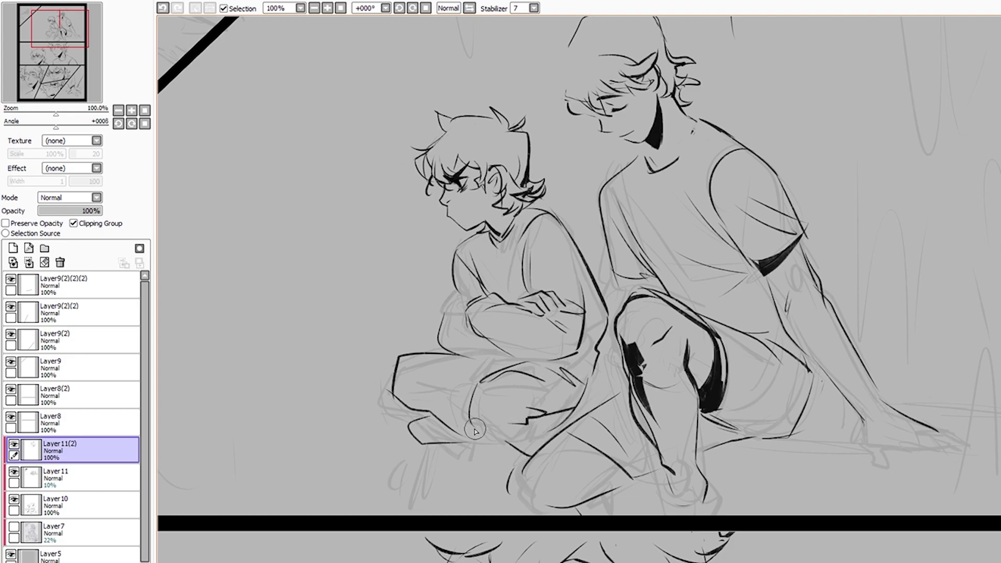
scroll(449, 305, up, 2)
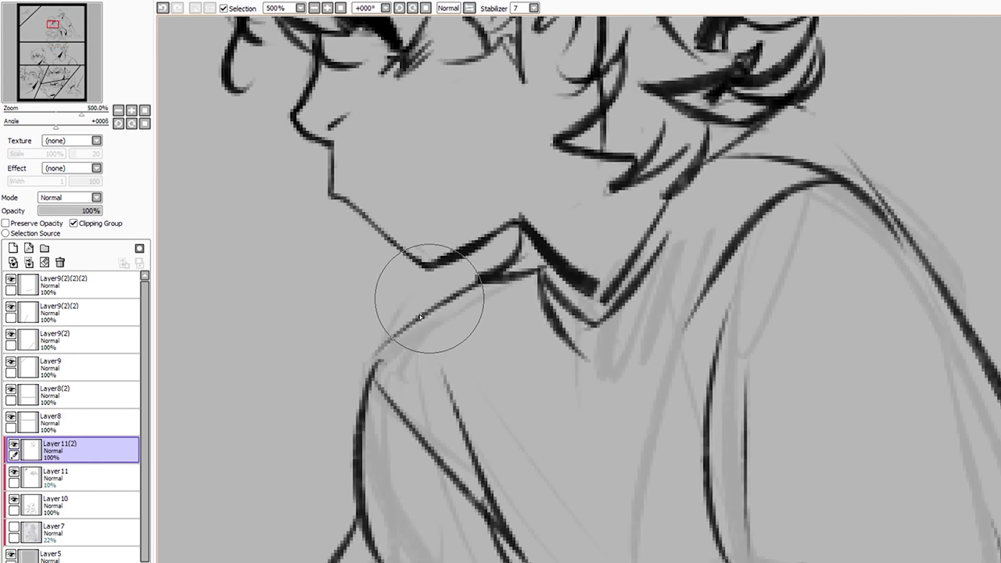
scroll(436, 302, down, 3)
scroll(585, 390, up, 1)
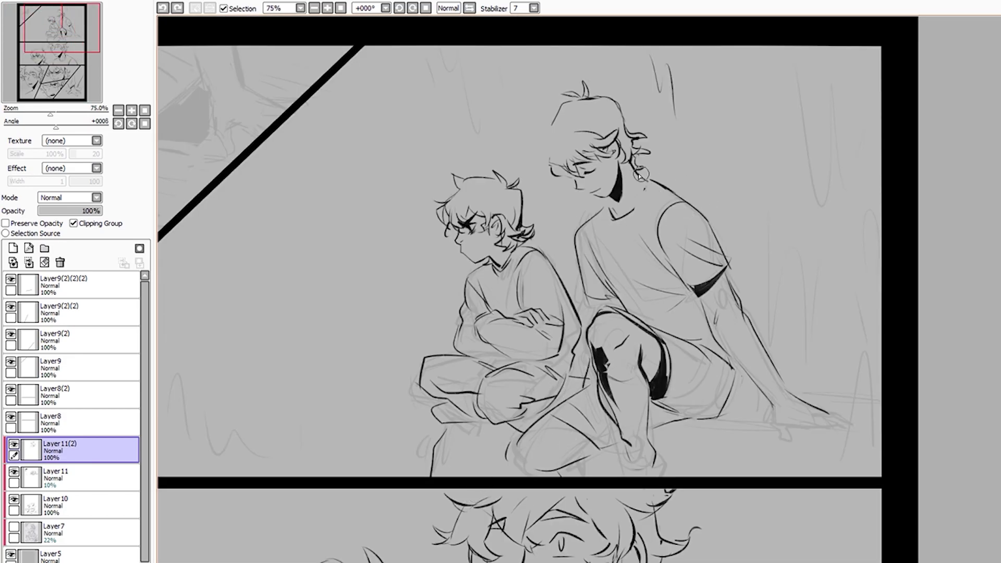
scroll(640, 176, up, 2)
scroll(652, 290, down, 2)
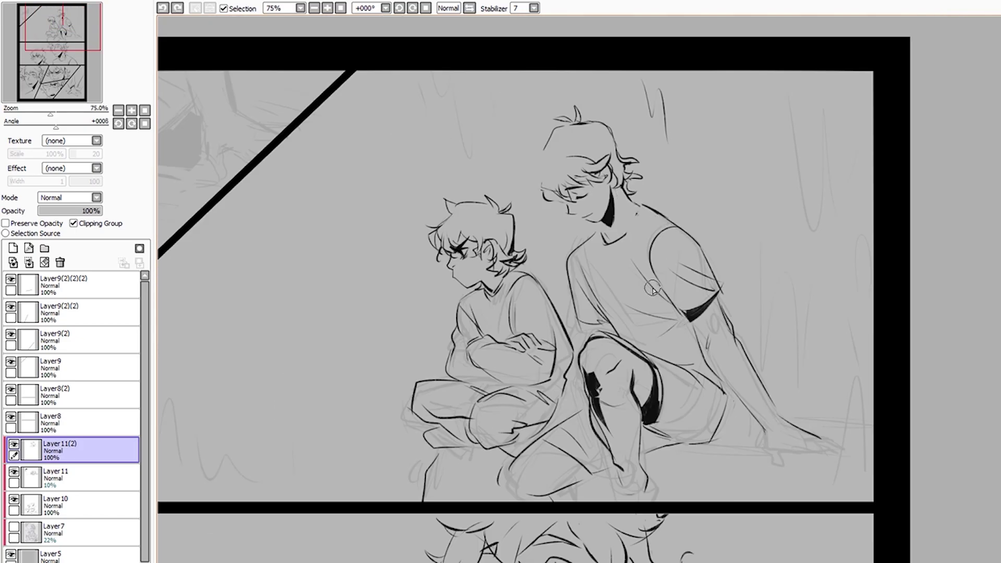
scroll(644, 241, down, 2)
scroll(484, 123, up, 2)
Ink the first vertical outline strokes in the top-left triangular panel
scroll(515, 157, up, 2)
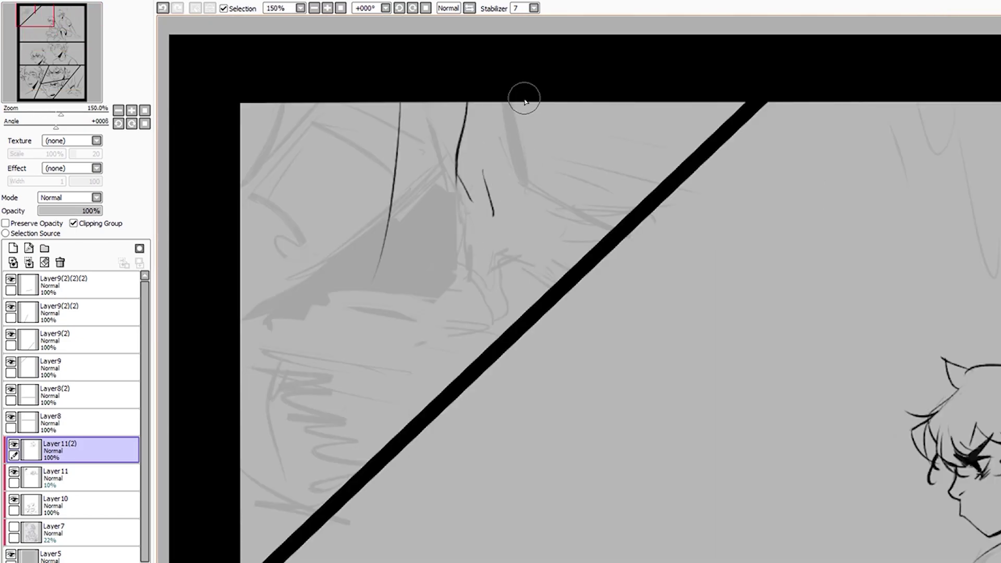
drag(522, 99, 500, 219)
drag(250, 104, 260, 271)
drag(365, 303, 333, 470)
drag(491, 188, 480, 313)
drag(260, 271, 271, 448)
scroll(277, 305, down, 2)
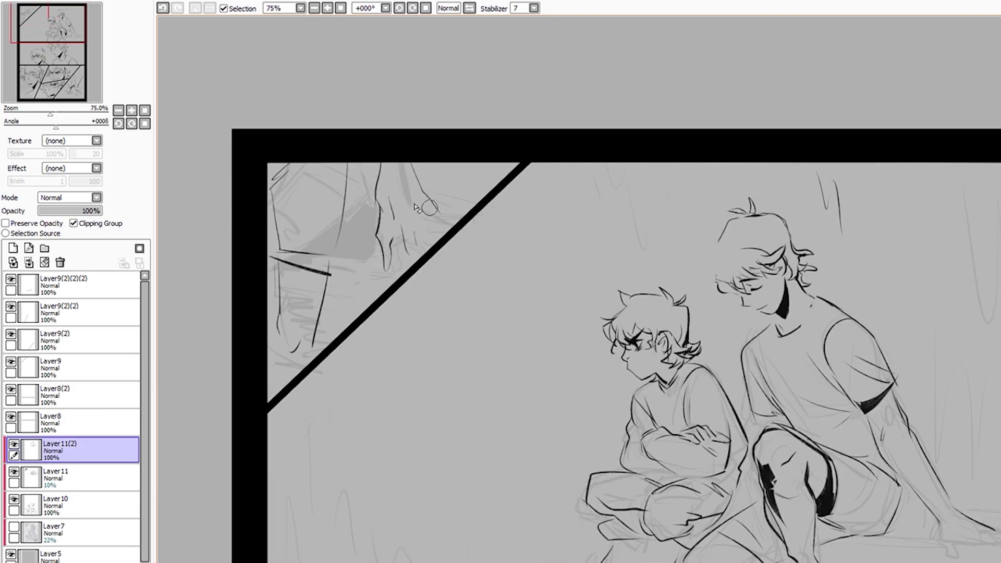
scroll(772, 308, down, 2)
scroll(752, 362, up, 2)
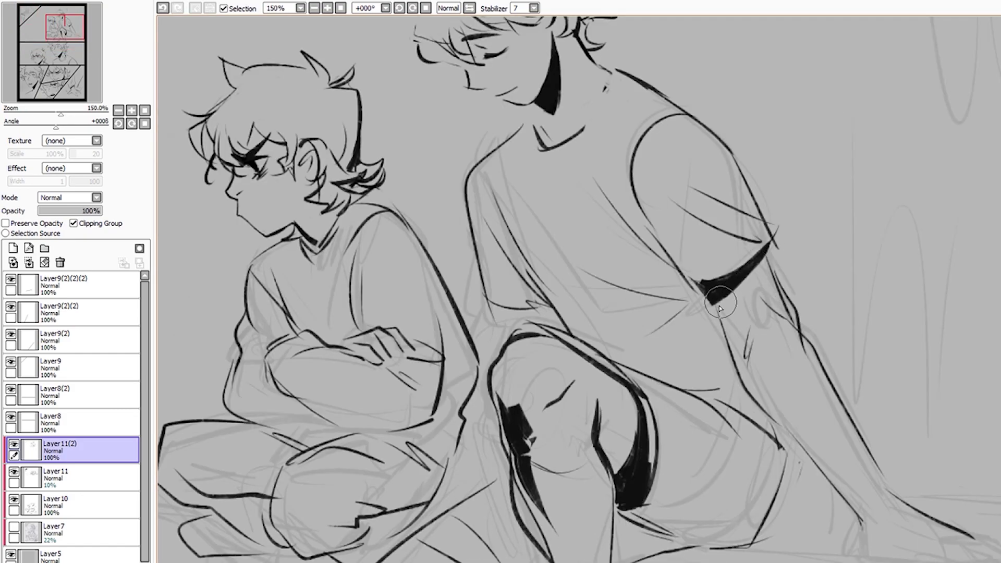
scroll(715, 305, down, 1)
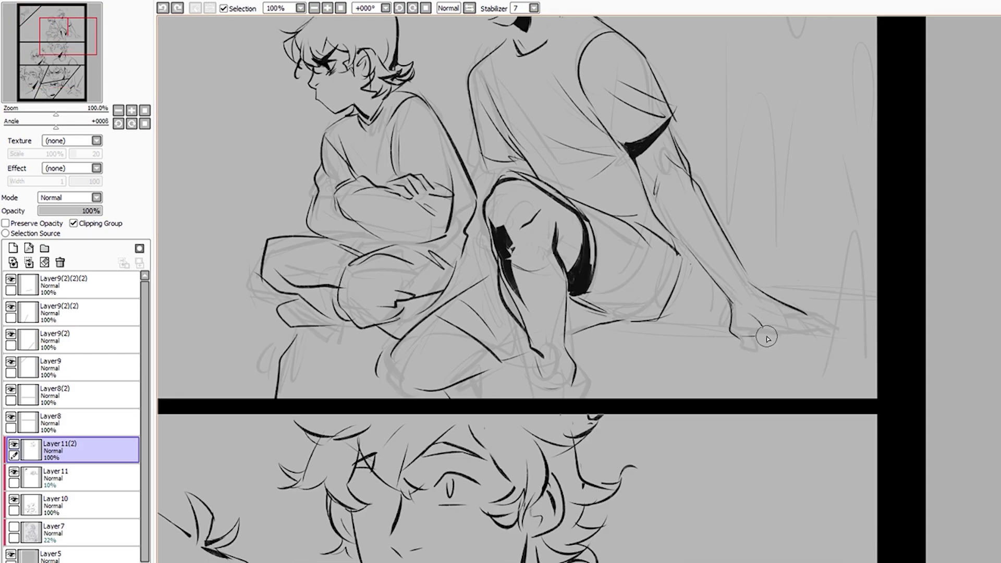
scroll(773, 334, up, 1)
scroll(583, 197, down, 1)
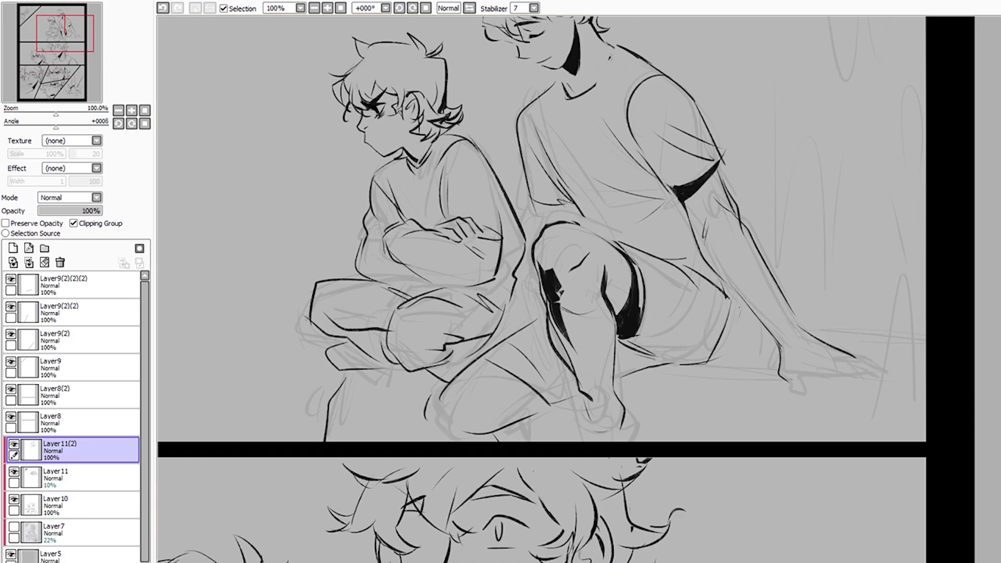
scroll(582, 197, up, 2)
scroll(583, 197, down, 4)
scroll(754, 325, up, 3)
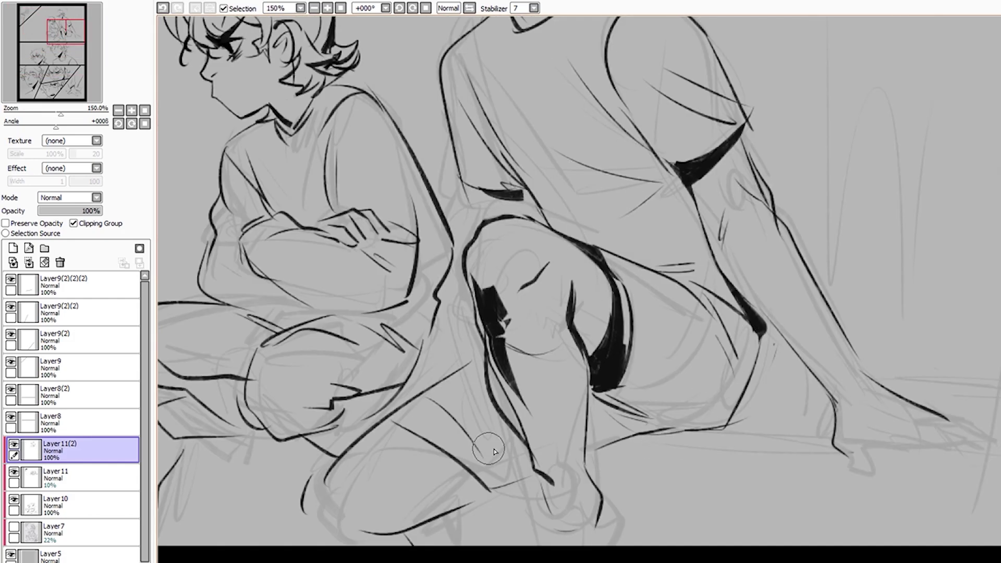
scroll(613, 502, down, 1)
scroll(645, 477, down, 1)
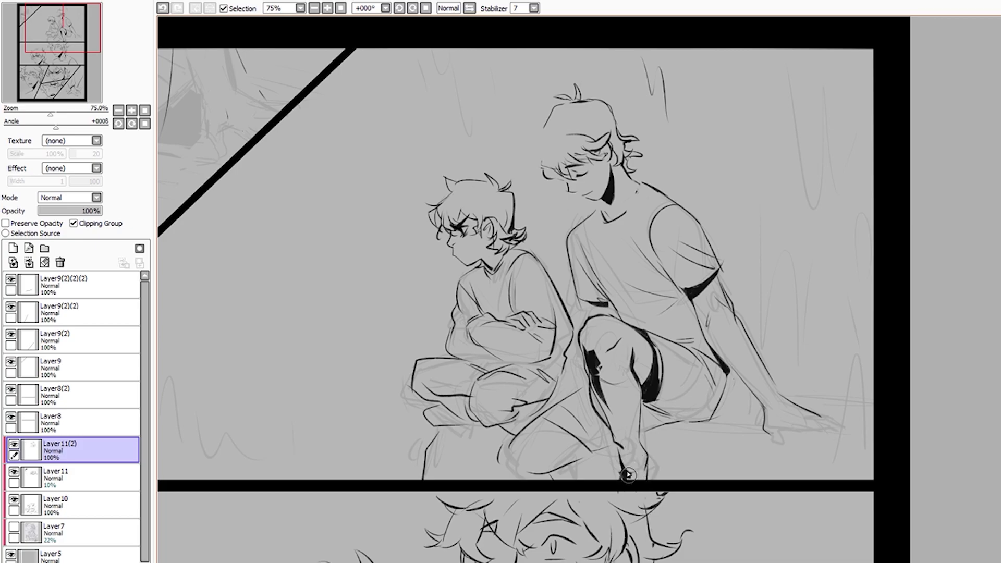
scroll(797, 376, up, 2)
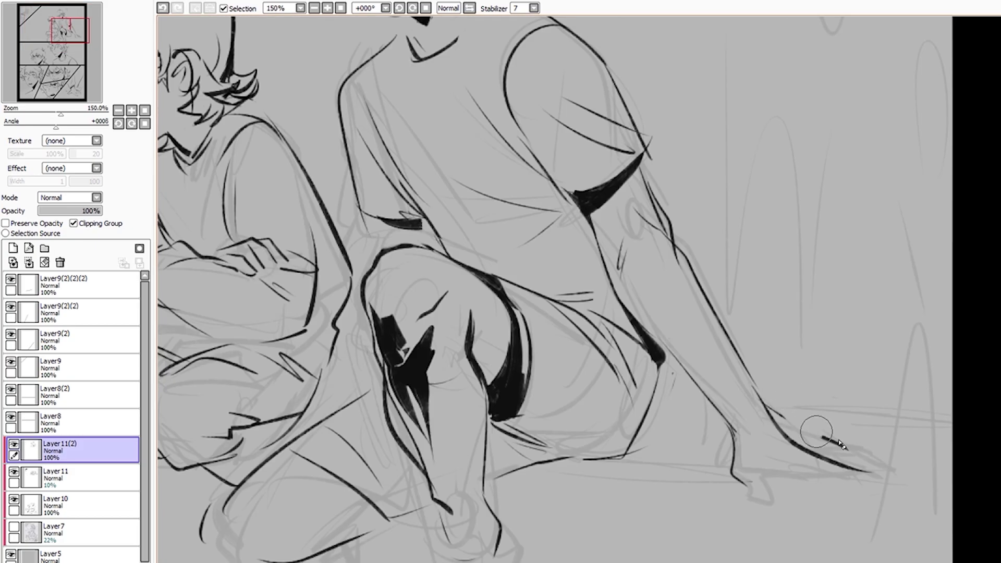
scroll(626, 291, down, 2)
scroll(607, 314, up, 2)
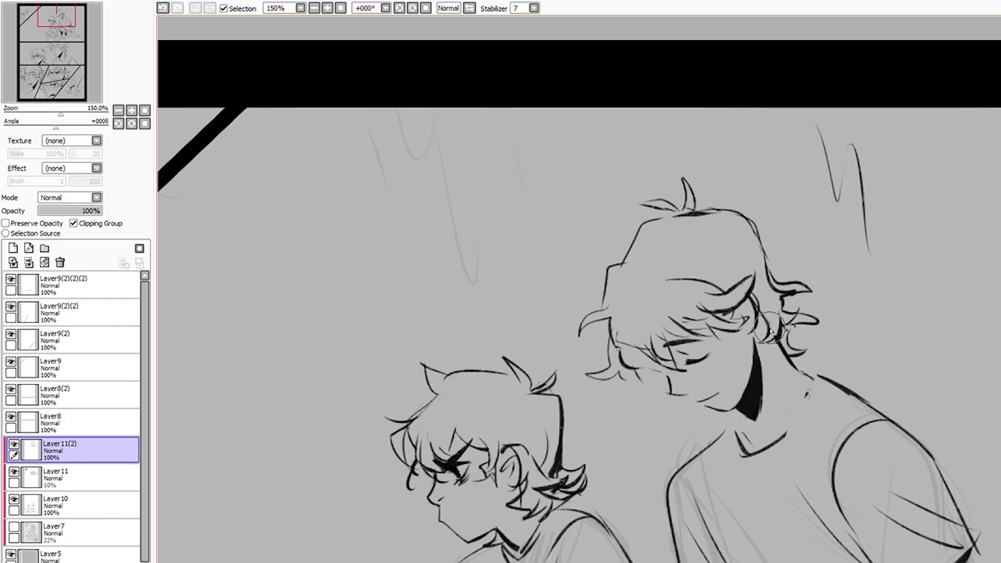
scroll(802, 327, up, 1)
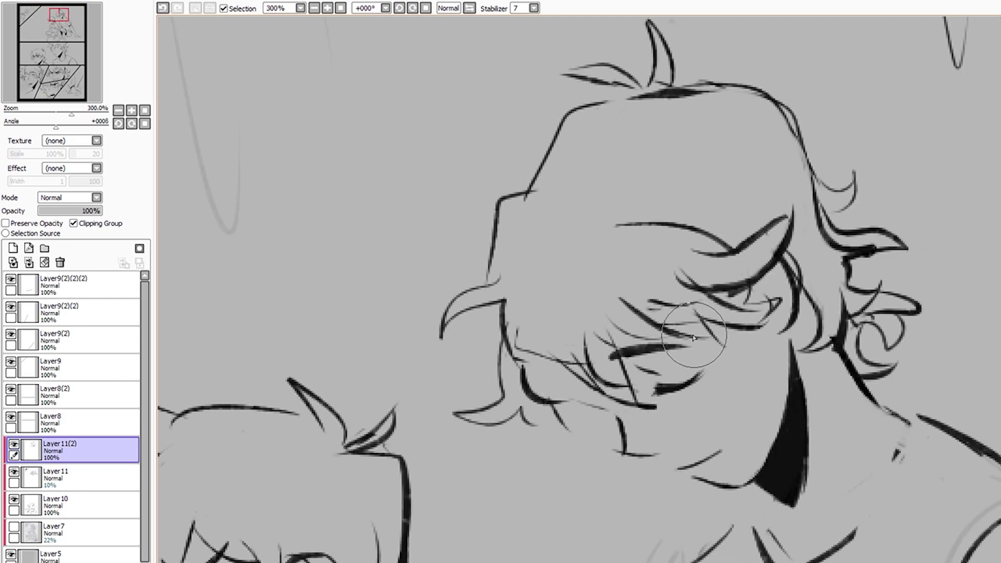
scroll(756, 312, down, 1)
scroll(697, 292, up, 1)
scroll(565, 284, down, 2)
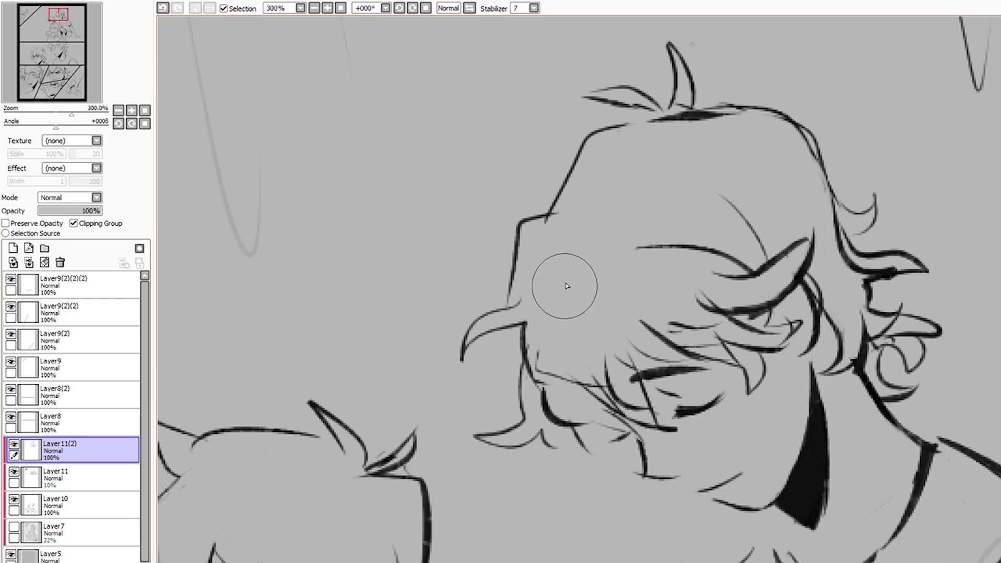
scroll(678, 292, down, 2)
scroll(592, 414, up, 3)
scroll(977, 481, down, 3)
scroll(976, 481, up, 3)
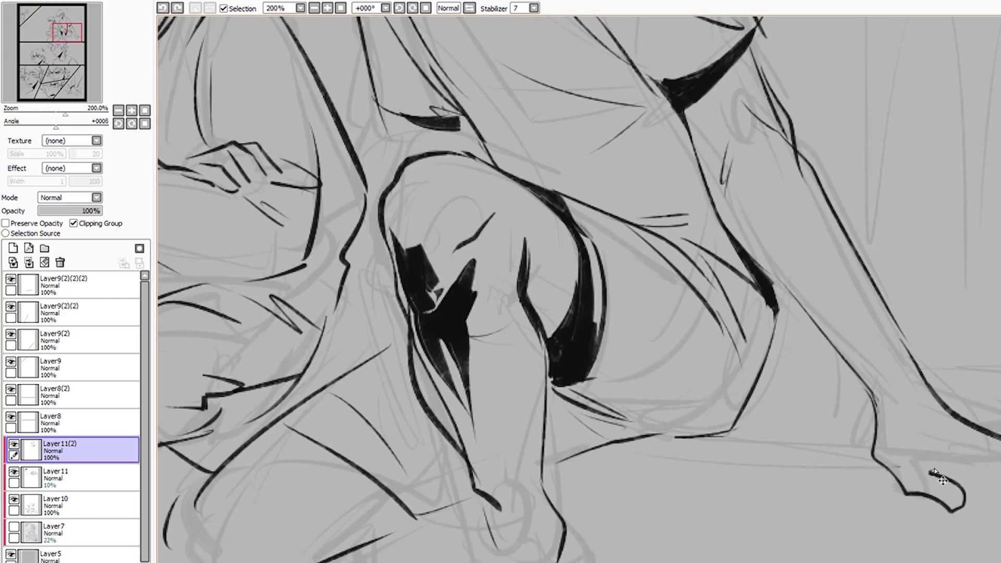
scroll(986, 450, down, 1)
scroll(933, 440, down, 2)
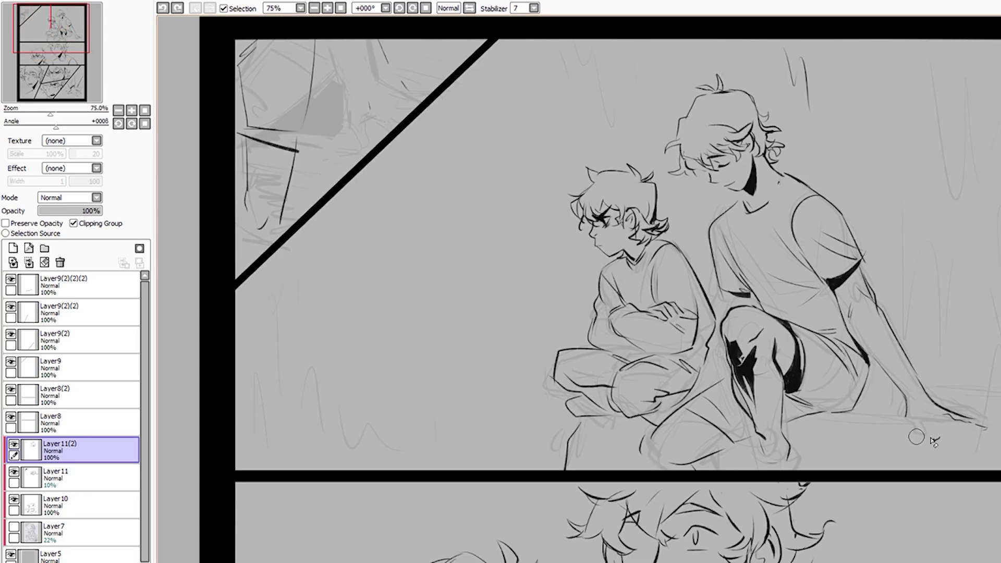
scroll(893, 397, up, 2)
scroll(893, 396, down, 1)
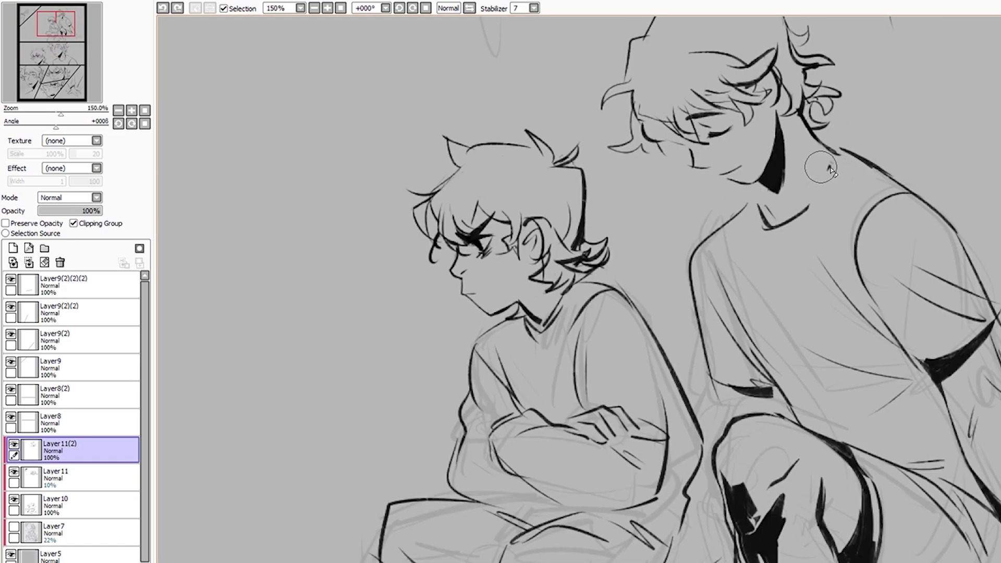
scroll(912, 365, up, 3)
scroll(886, 360, down, 2)
scroll(870, 359, down, 1)
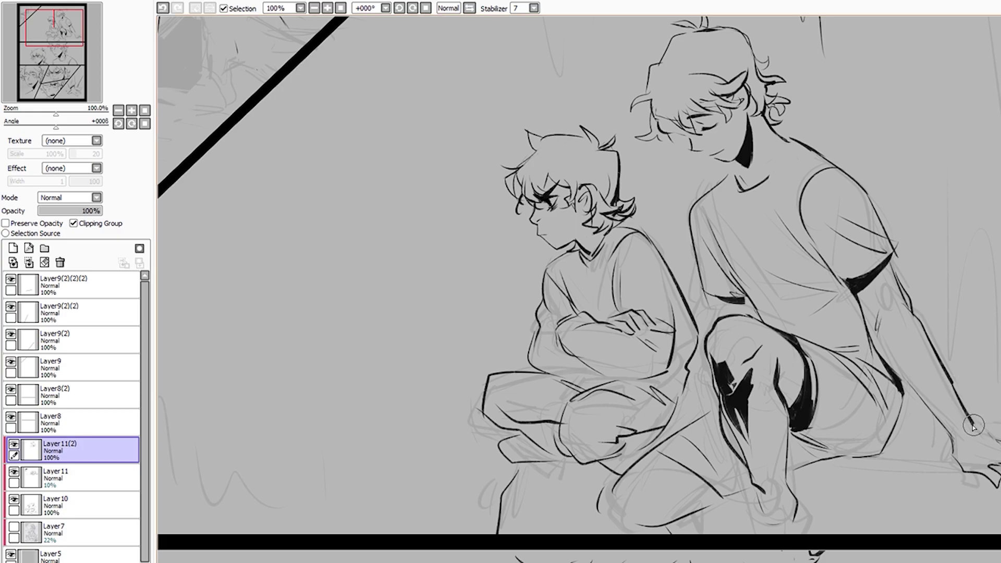
scroll(991, 440, up, 2)
scroll(976, 521, down, 3)
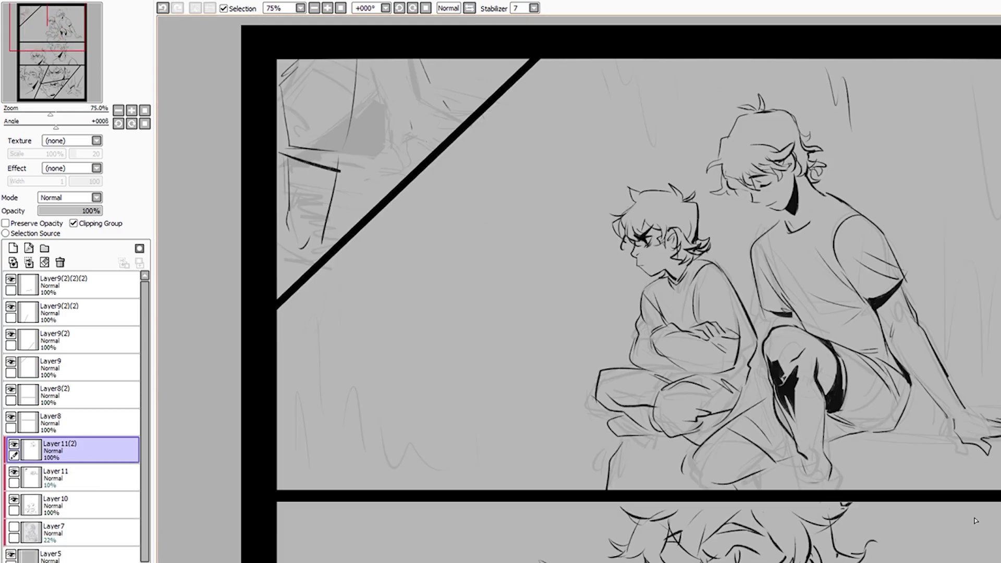
scroll(782, 261, up, 1)
scroll(599, 219, up, 1)
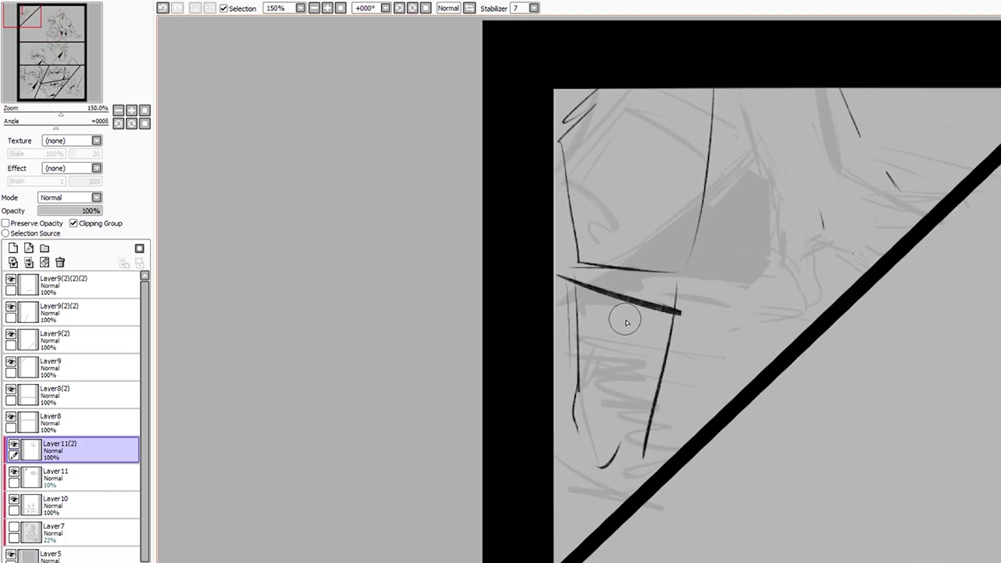
Fill the dark band between the two lines and add further outline strokes in that panel
drag(555, 191, 564, 265)
drag(573, 269, 677, 280)
drag(579, 449, 589, 527)
drag(711, 172, 704, 290)
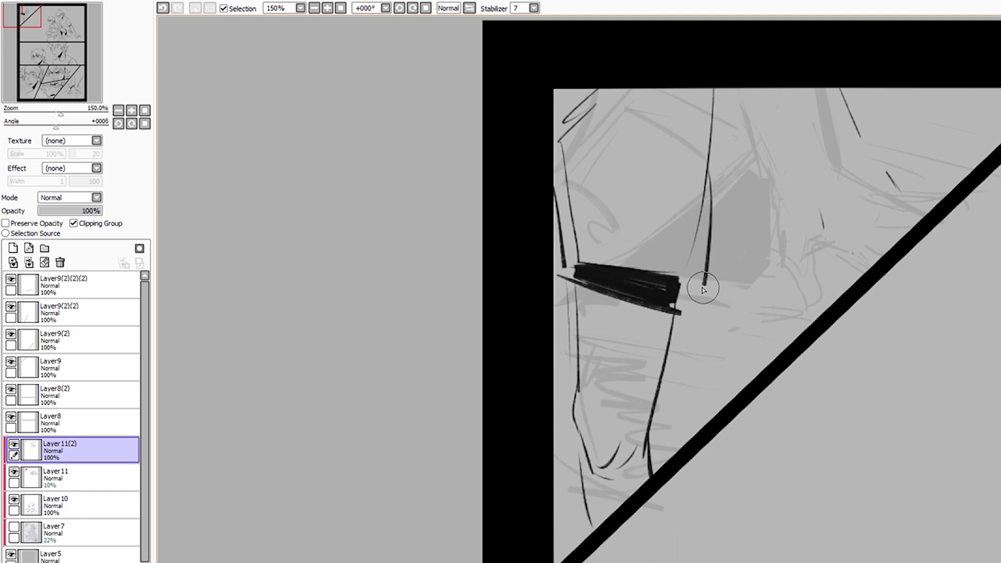
key(ctrl+z)
mouse_move(782, 126)
mouse_down()
mouse_move(813, 250)
mouse_move(795, 191)
mouse_move(834, 281)
mouse_up()
drag(709, 300, 780, 292)
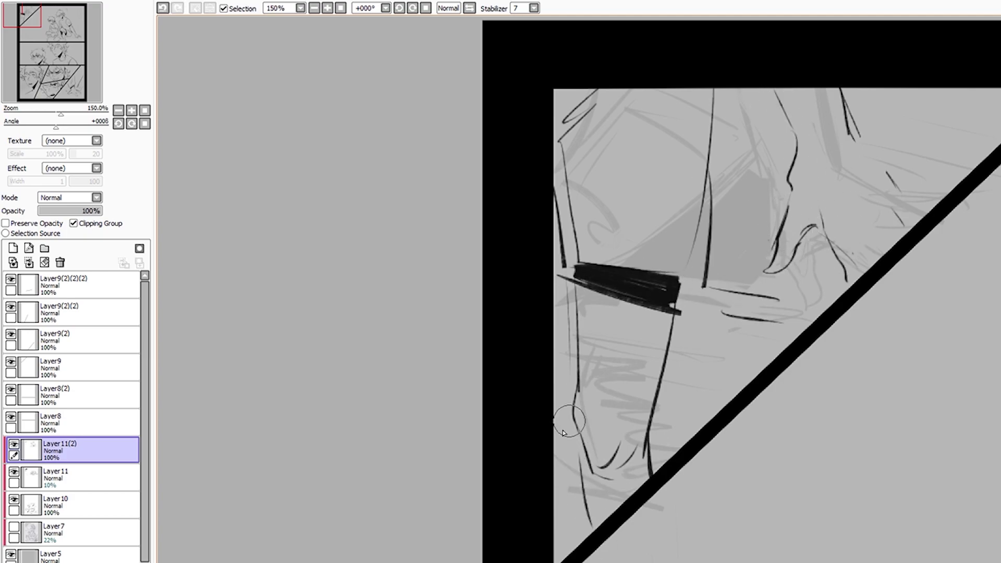
scroll(725, 299, down, 1)
Hide the grey sketch layer Layer11
click(13, 471)
click(57, 34)
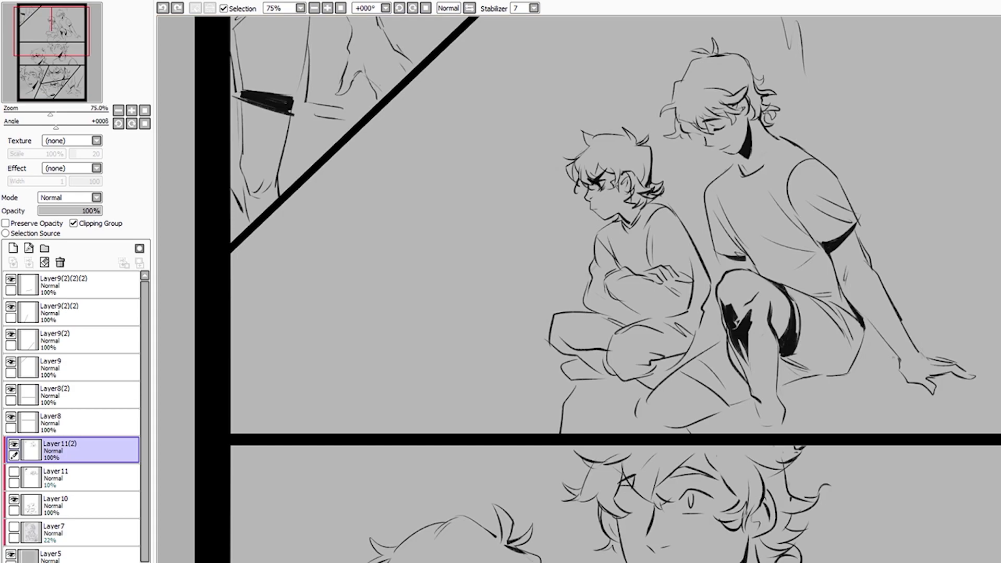
scroll(800, 265, up, 1)
scroll(800, 265, down, 2)
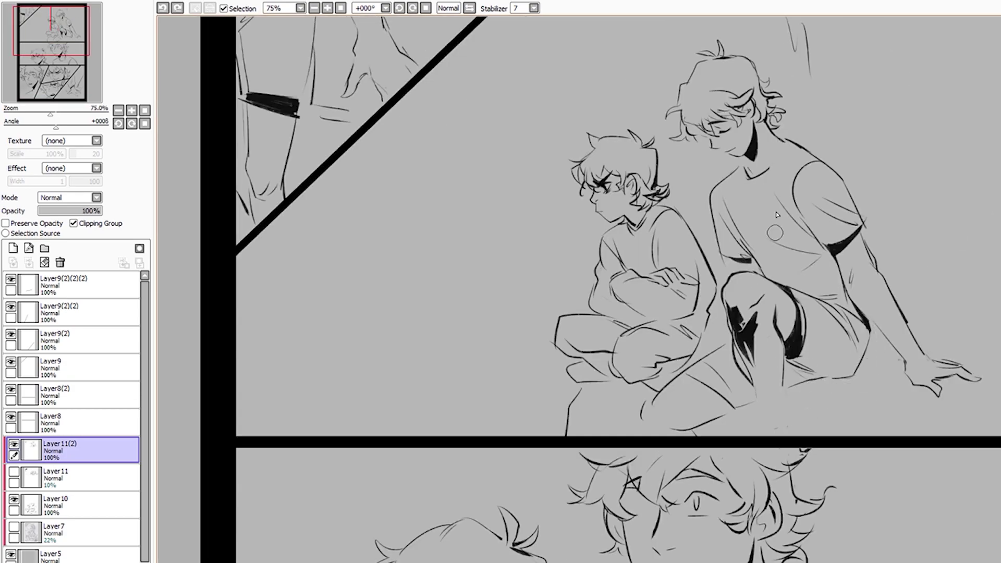
Reshape the taller figure's torso and arm lines and apply the change
drag(711, 250, 902, 151)
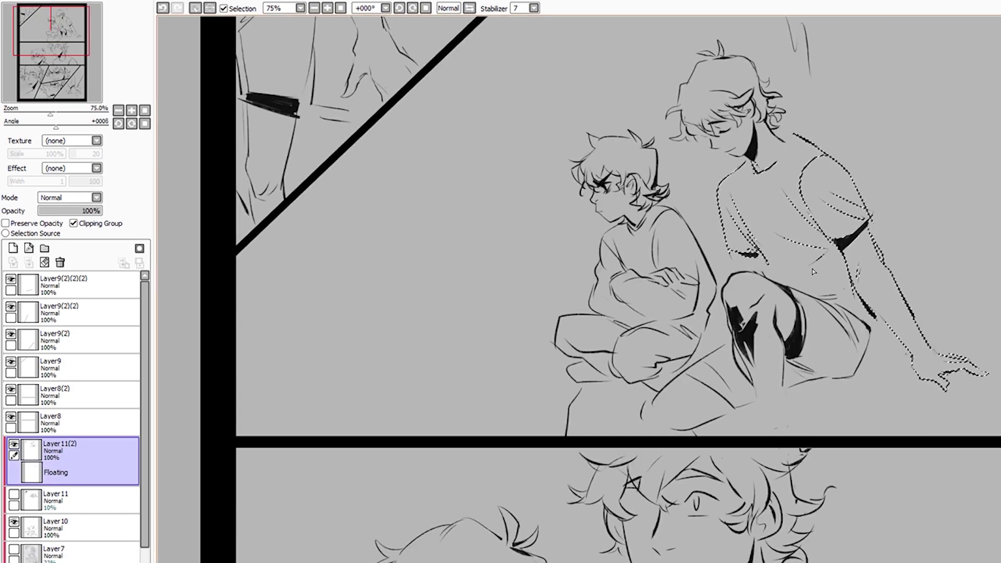
key(ctrl+d)
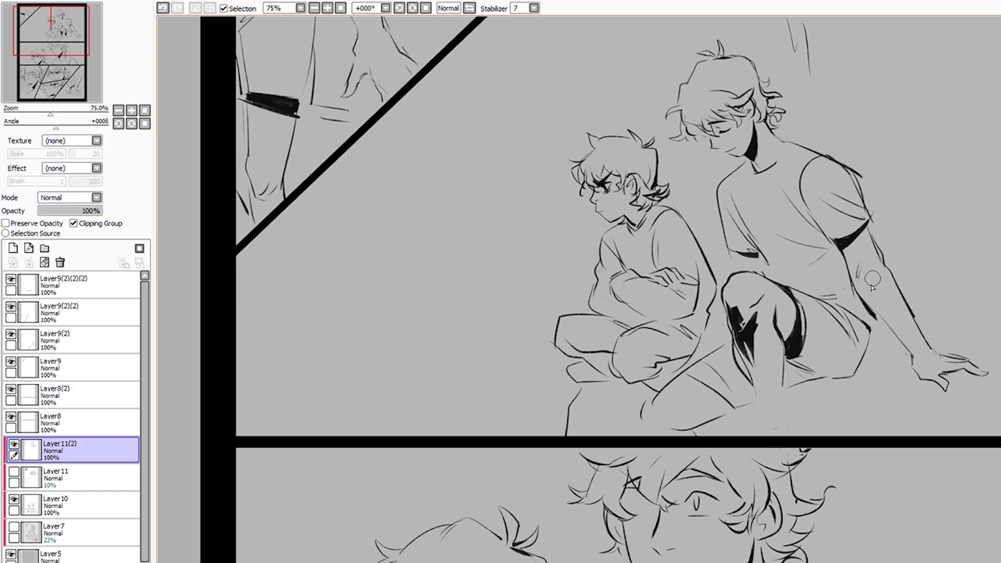
scroll(852, 167, down, 2)
scroll(852, 166, up, 1)
Select the lines of the taller figure's head
drag(725, 151, 779, 275)
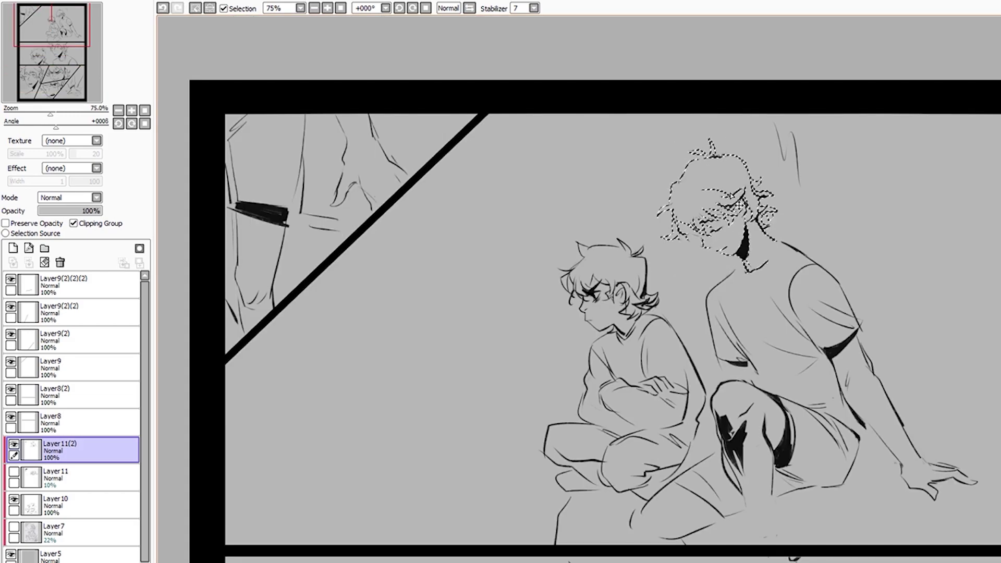
scroll(789, 275, down, 1)
scroll(790, 275, up, 3)
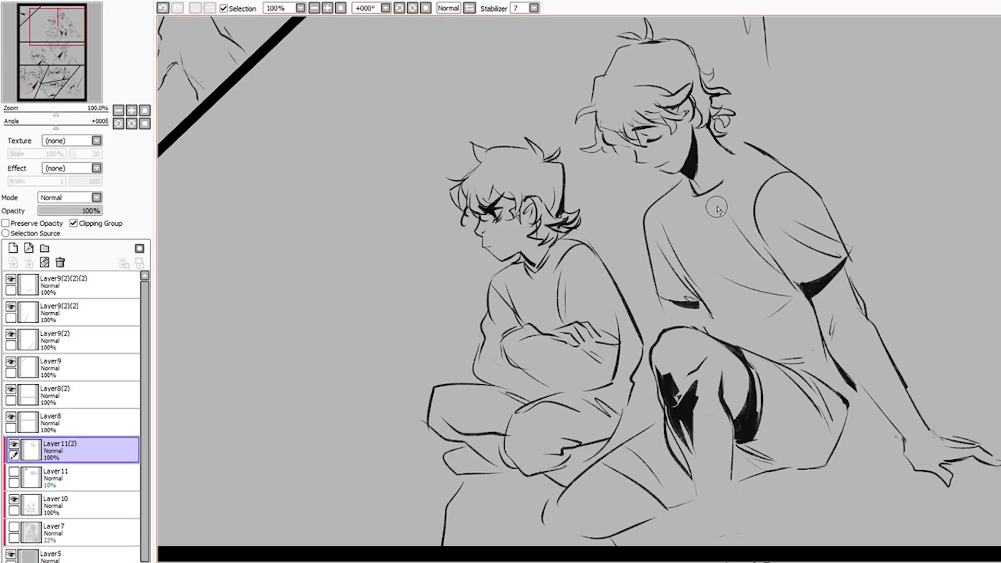
scroll(717, 209, up, 1)
scroll(644, 202, up, 1)
scroll(737, 105, down, 3)
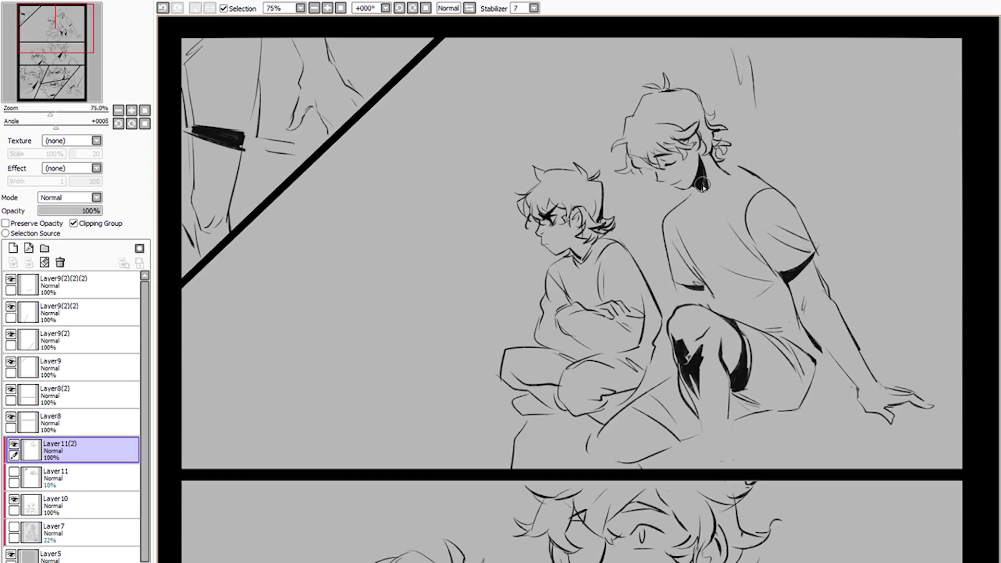
scroll(678, 313, up, 2)
Paint thick black shadows near the knees and on the bench under the taller boy's knee
drag(673, 334, 641, 386)
drag(719, 284, 700, 327)
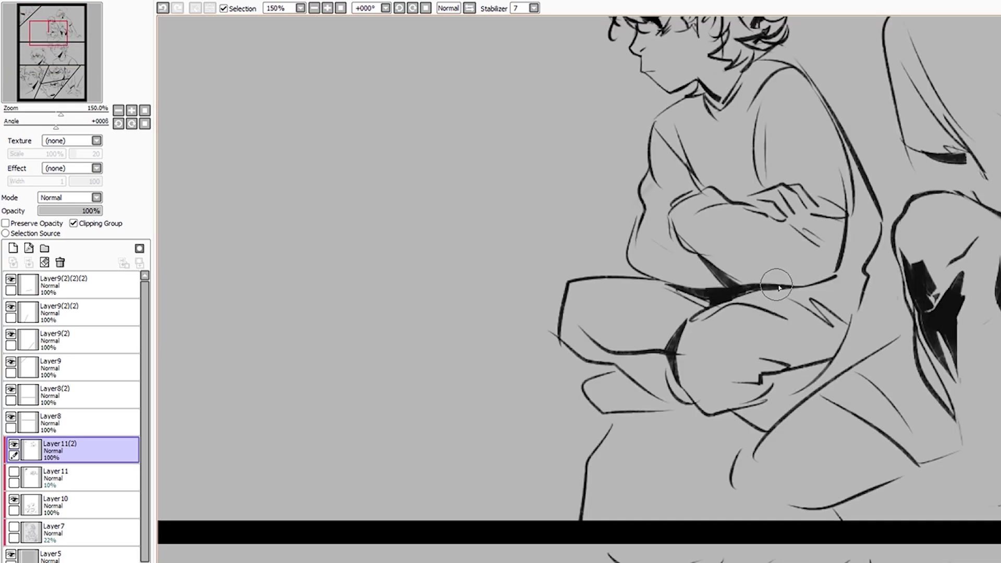
scroll(700, 327, down, 3)
scroll(678, 303, up, 2)
scroll(759, 367, down, 2)
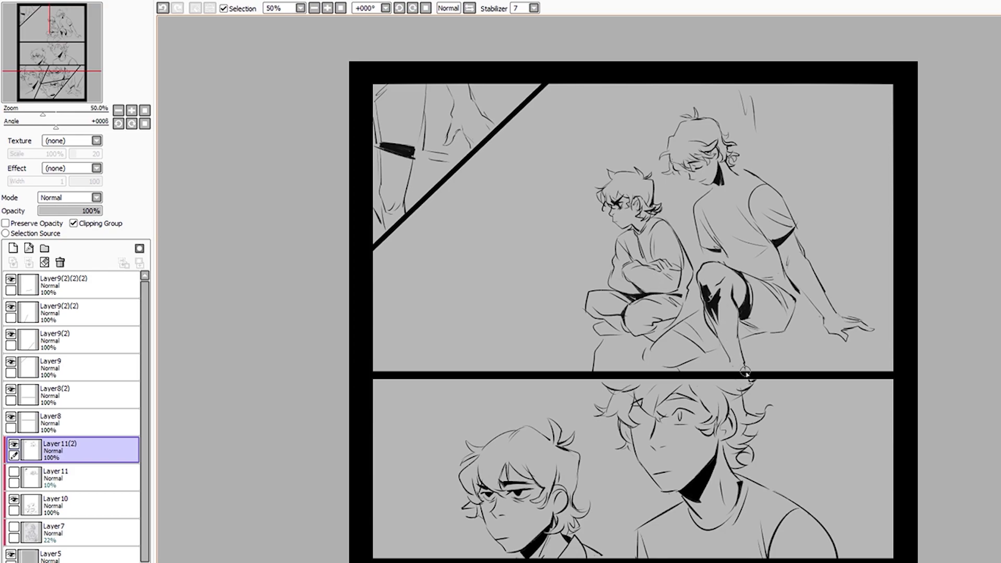
scroll(767, 339, up, 1)
drag(717, 351, 792, 343)
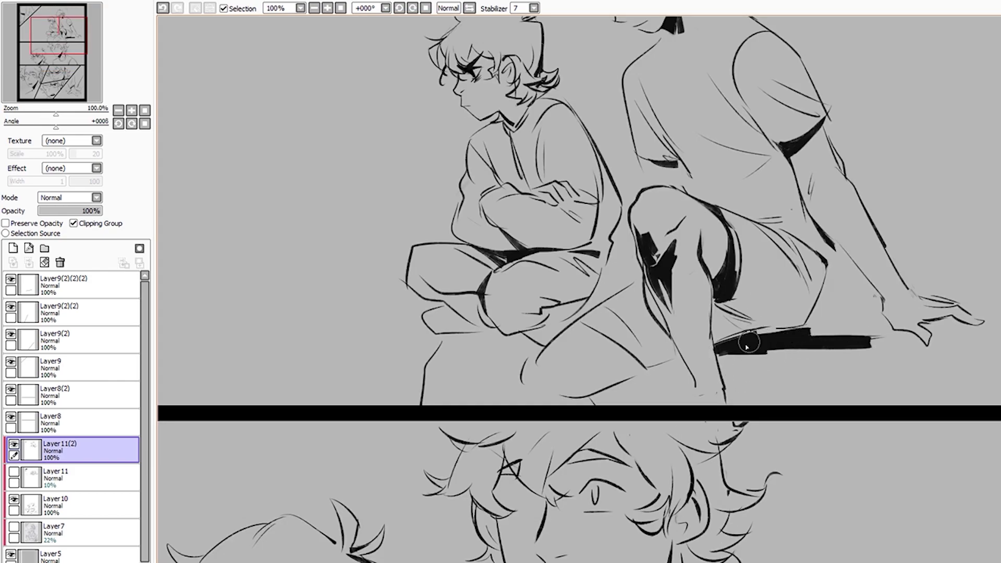
Extend the bench shadow further right, then undo that shadow stroke
scroll(746, 346, up, 1)
drag(855, 329, 988, 326)
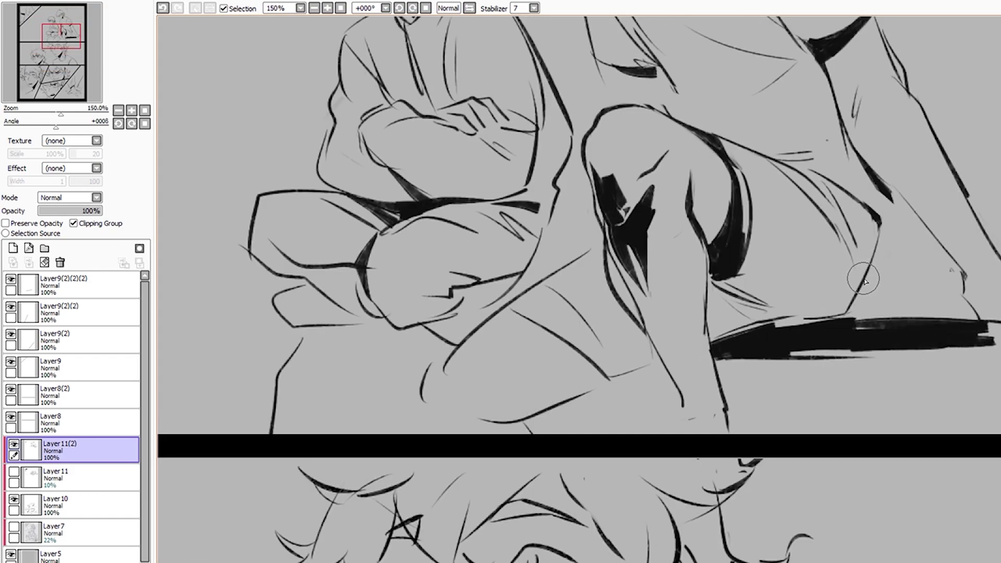
scroll(938, 334, down, 1)
scroll(782, 344, down, 1)
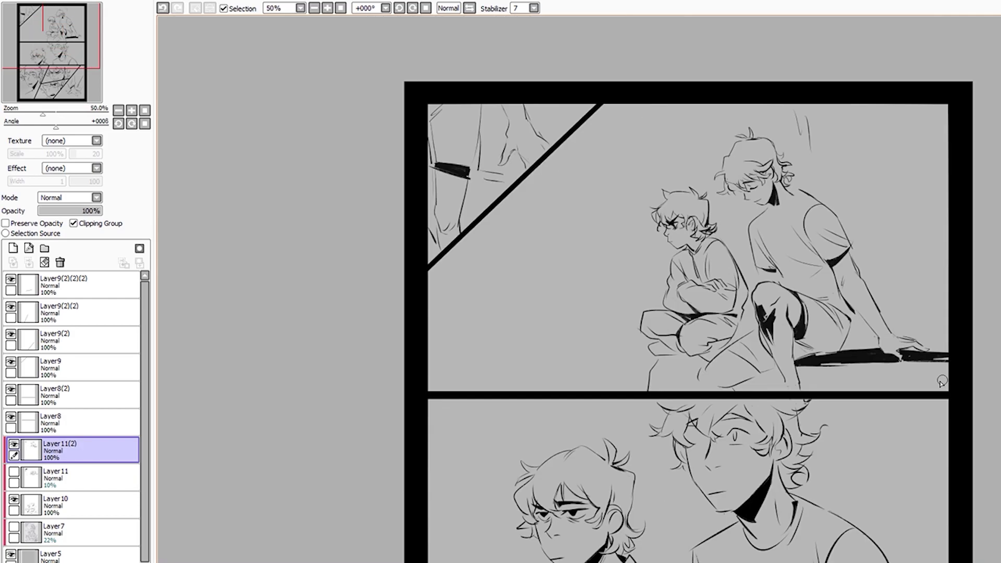
scroll(709, 353, up, 1)
scroll(802, 204, down, 2)
key(ctrl+z)
scroll(964, 355, up, 2)
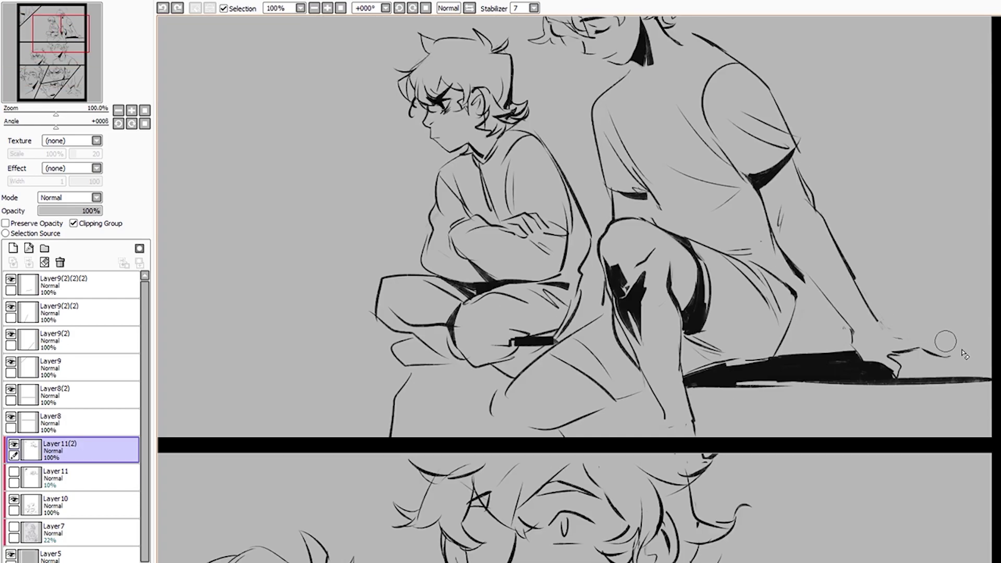
Ink shading on the taller boy's shorts, behind his knee and along his arm, and redraw the under-bench shadow
drag(732, 246, 799, 320)
drag(689, 340, 736, 362)
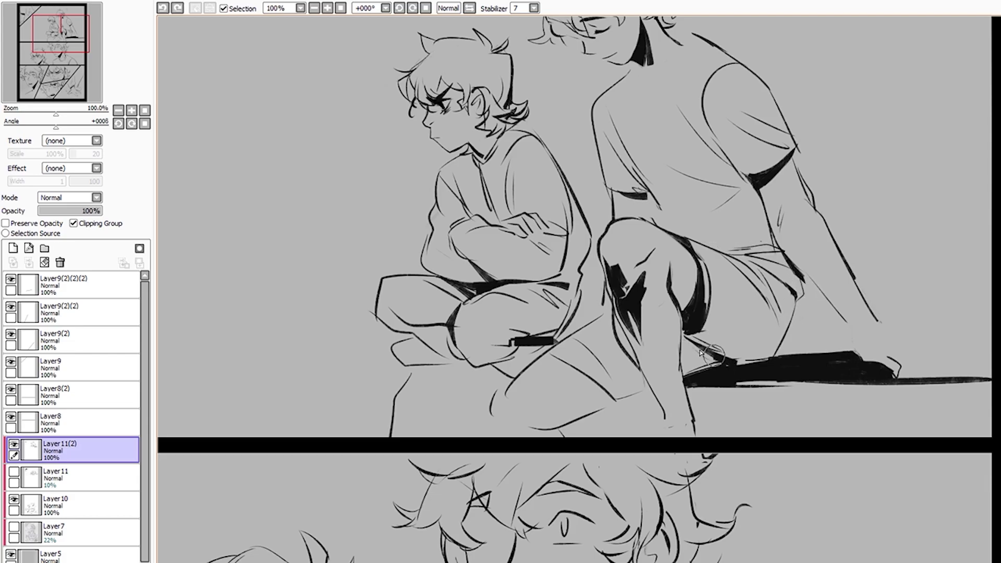
drag(696, 390, 874, 391)
key(ctrl+z)
drag(839, 255, 870, 343)
scroll(870, 343, down, 1)
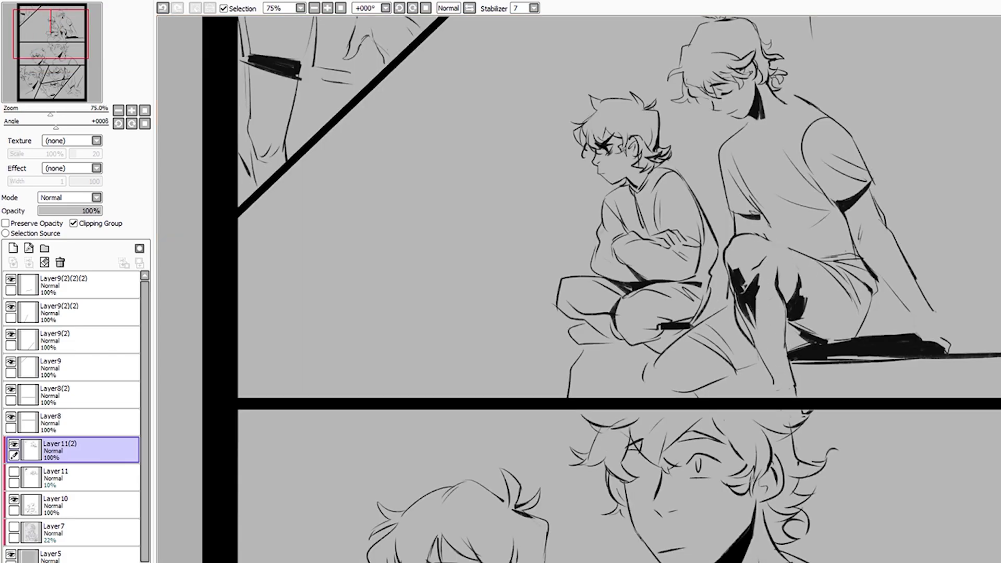
drag(808, 330, 744, 343)
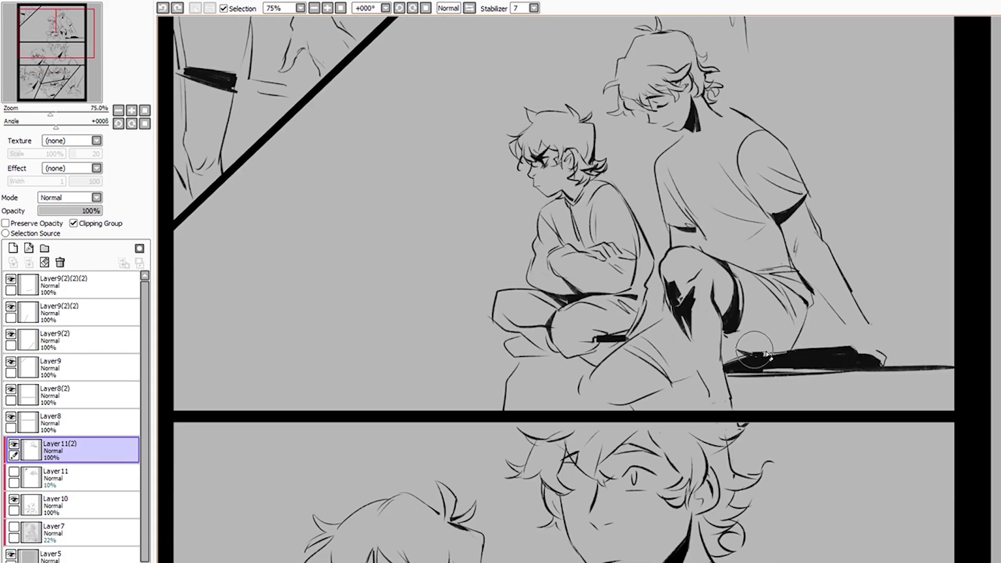
Extend the taller boy's shoulder line
scroll(766, 272, up, 1)
scroll(659, 352, up, 1)
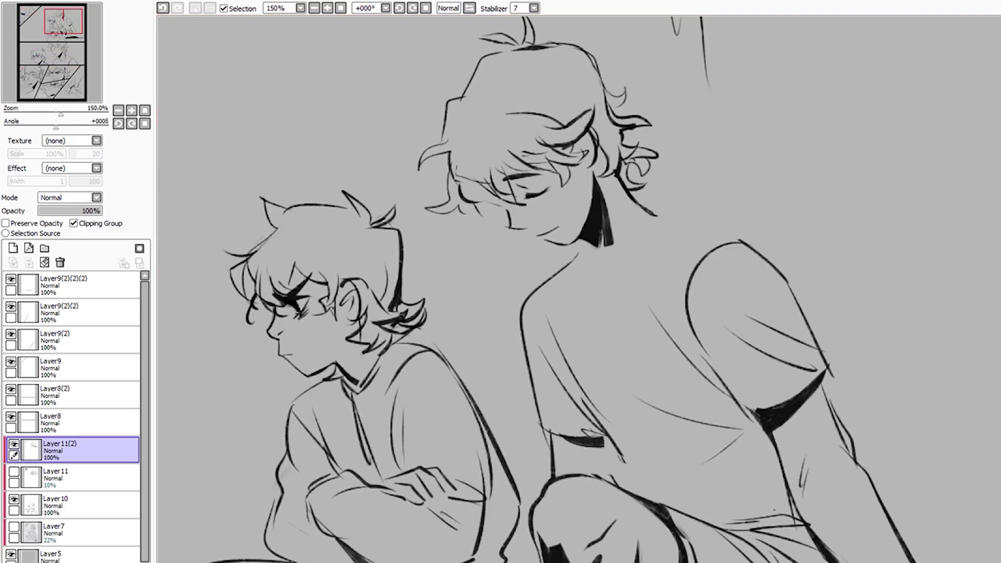
drag(684, 221, 741, 245)
scroll(741, 250, down, 3)
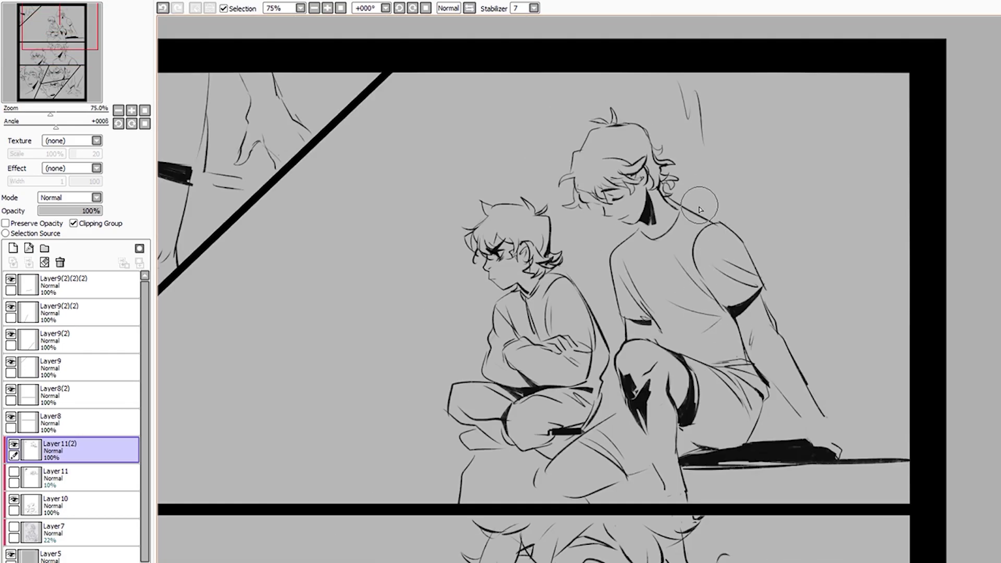
scroll(741, 250, up, 2)
scroll(746, 239, up, 2)
scroll(749, 236, down, 6)
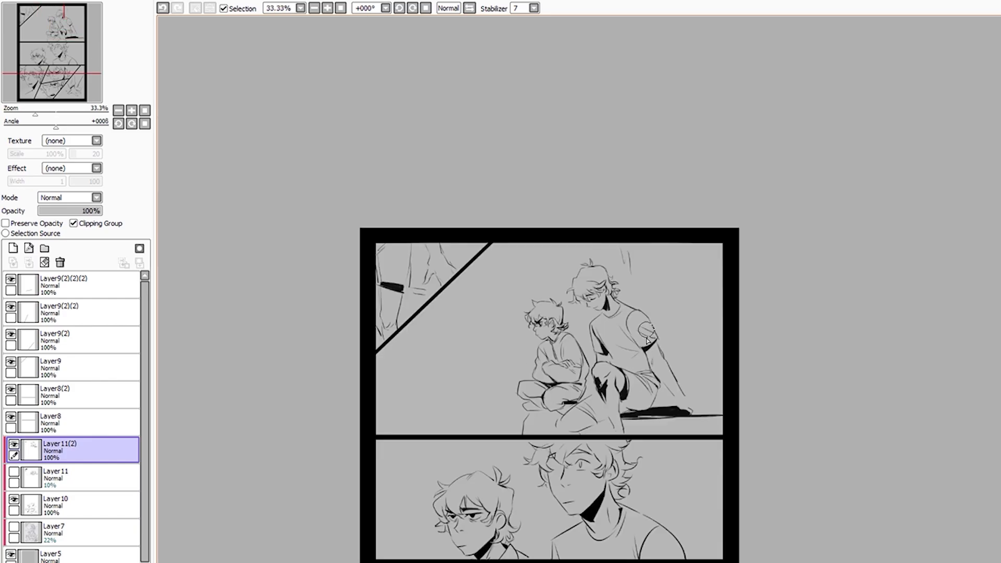
scroll(574, 261, up, 3)
scroll(573, 261, down, 3)
Merge the ink layer down into Layer10 and undo the most recent stroke
drag(47, 445, 60, 263)
scroll(765, 312, up, 1)
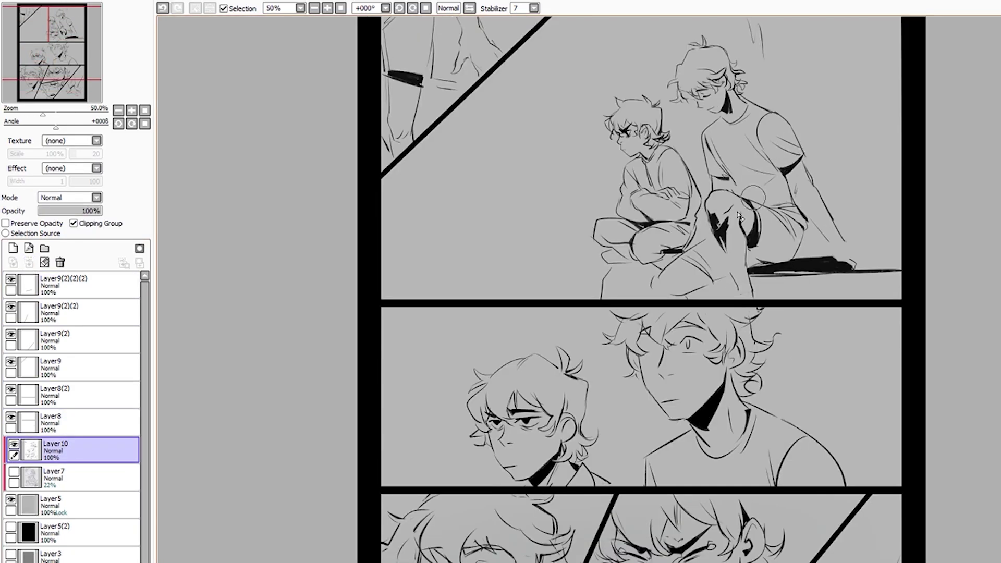
scroll(822, 248, down, 1)
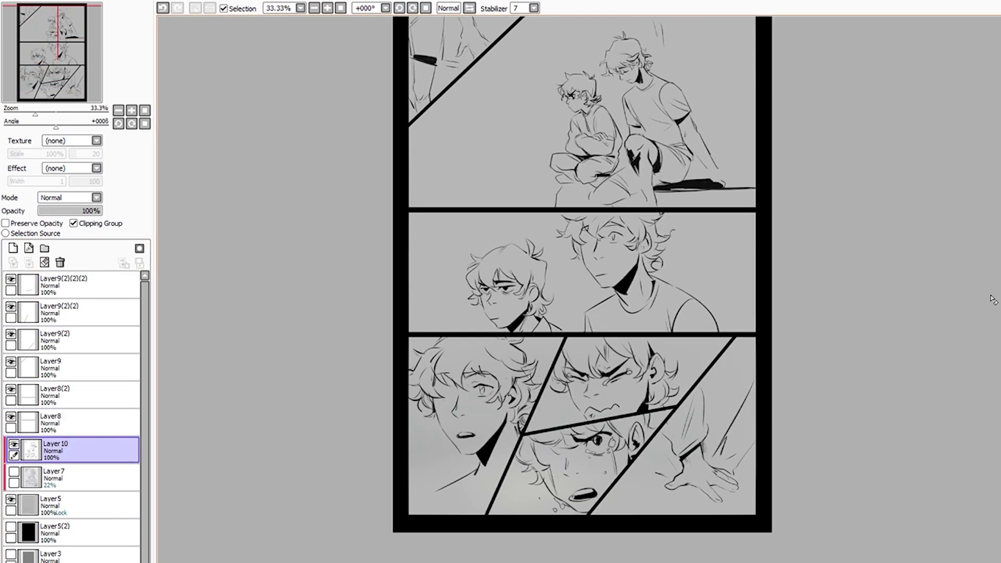
scroll(827, 164, up, 2)
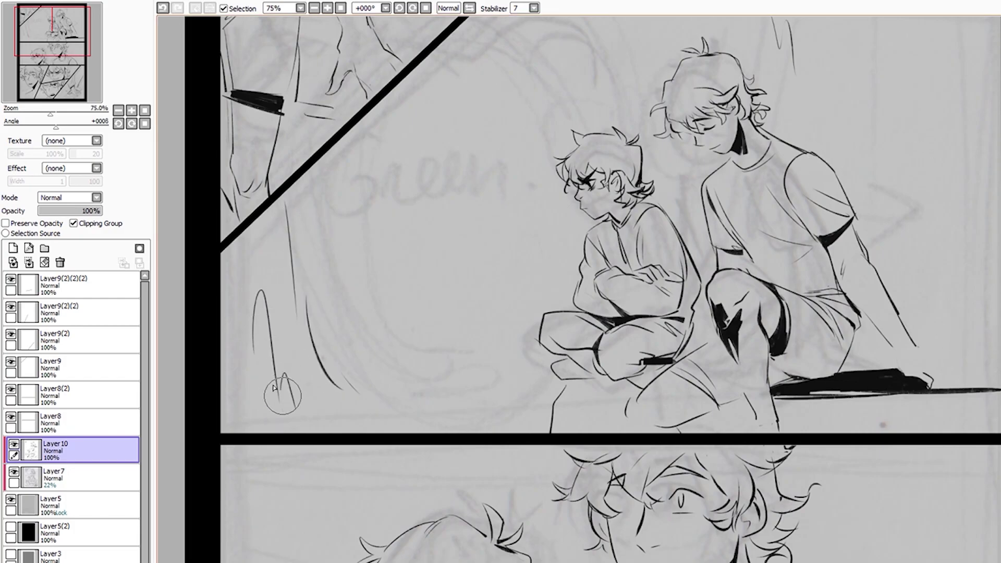
scroll(251, 402, down, 2)
scroll(303, 315, up, 1)
key(ctrl+z)
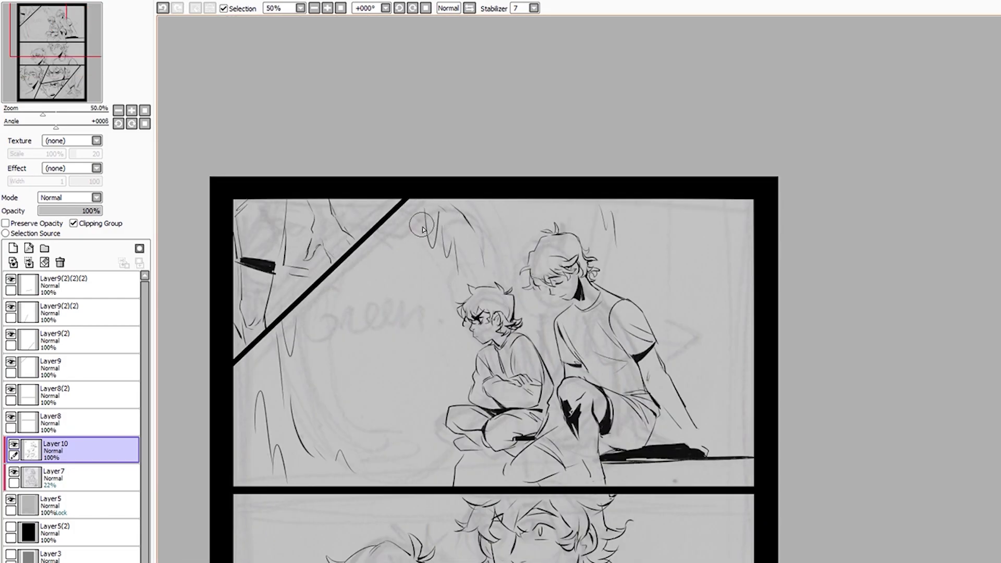
Hide the rough sketch underlay on Layer7 and inspect the inks
click(14, 472)
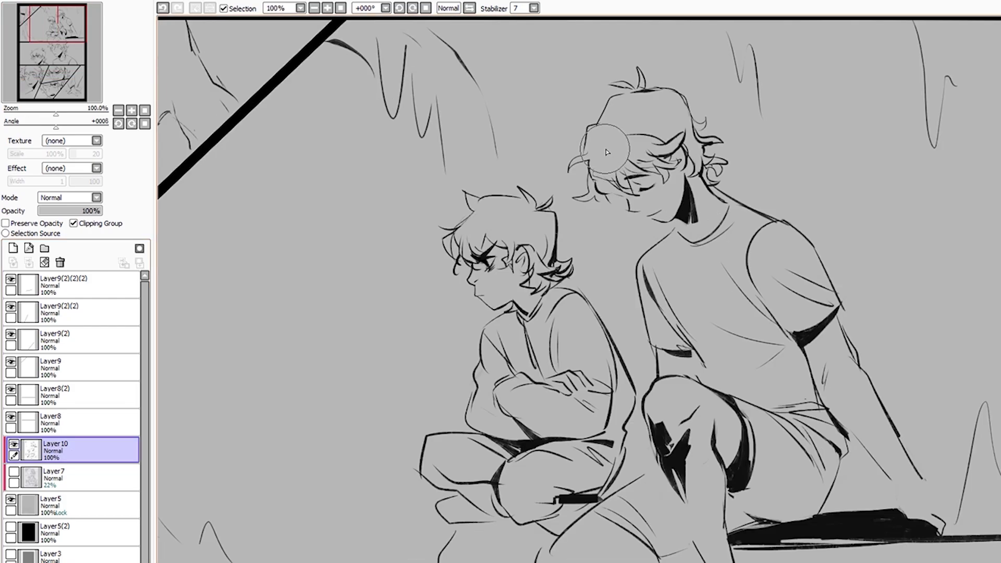
scroll(699, 297, up, 1)
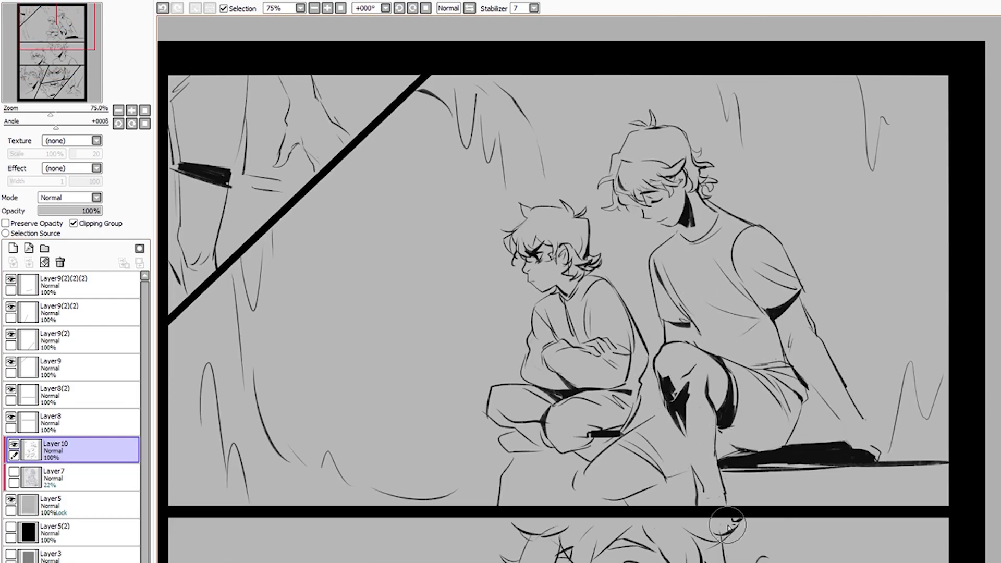
scroll(702, 479, up, 2)
scroll(730, 365, down, 3)
scroll(801, 259, up, 2)
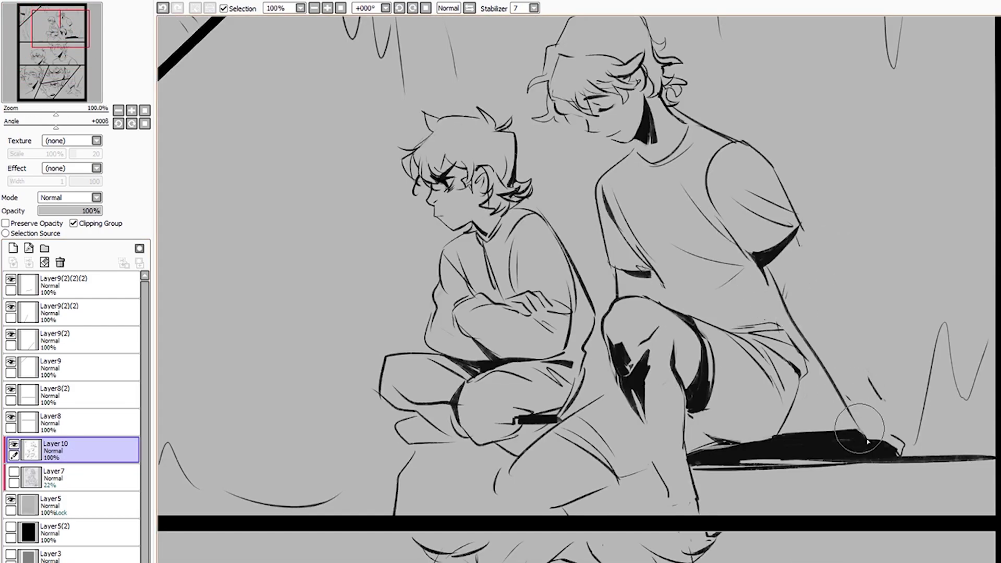
scroll(857, 364, down, 1)
scroll(857, 363, up, 1)
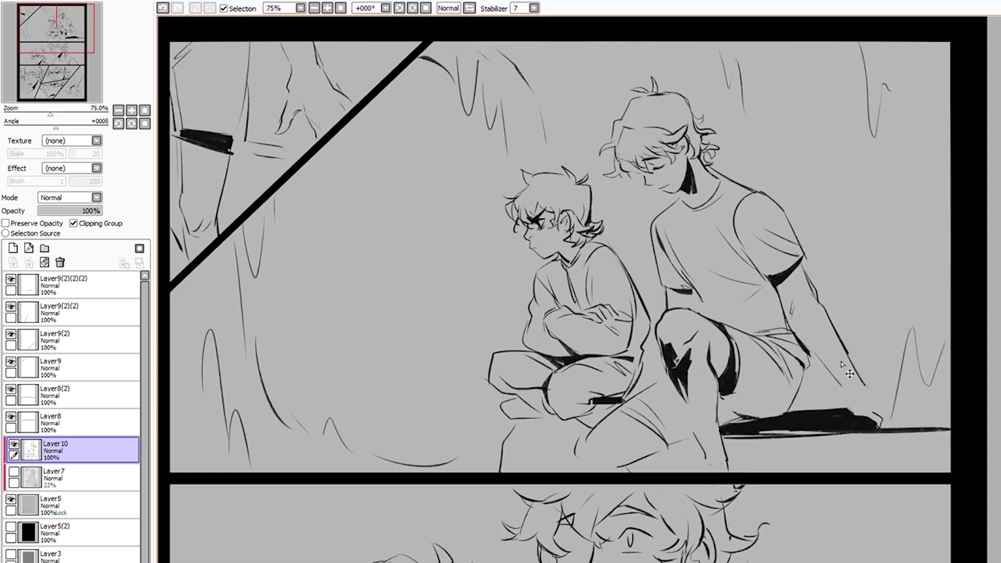
Draw a contour line down the taller boy's arm and undo two unwanted leg strokes
drag(792, 293, 859, 412)
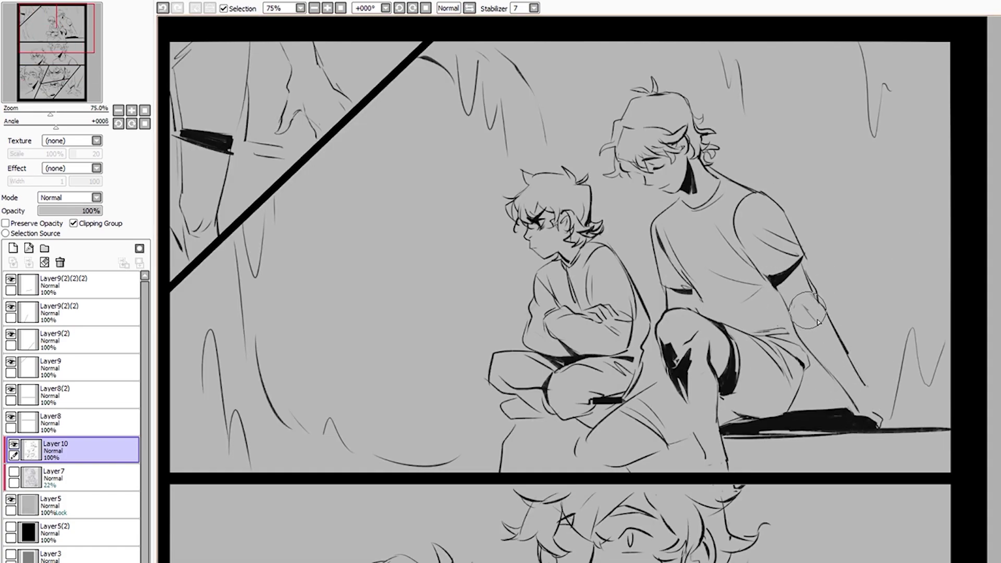
scroll(757, 417, up, 1)
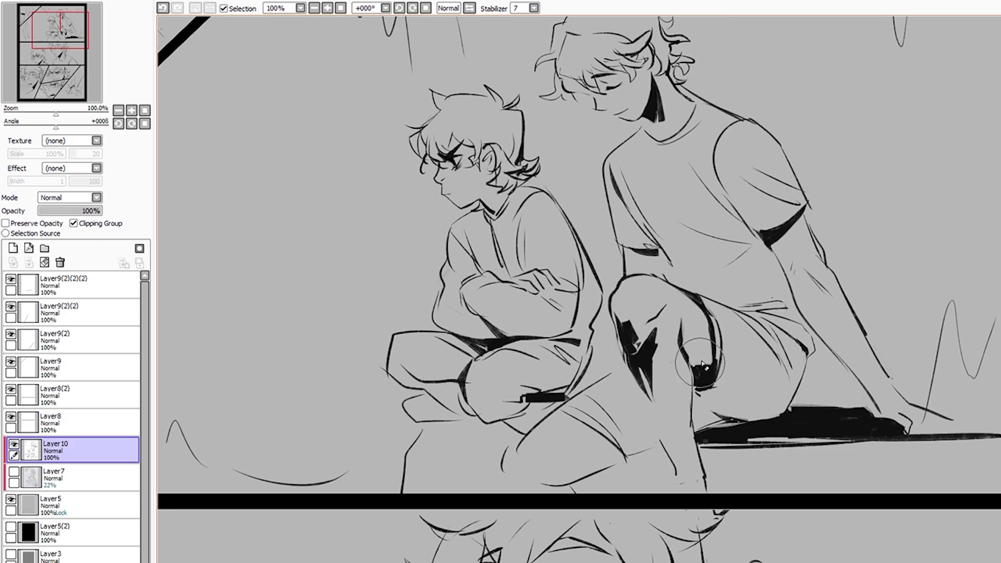
scroll(720, 254, up, 2)
scroll(860, 459, down, 2)
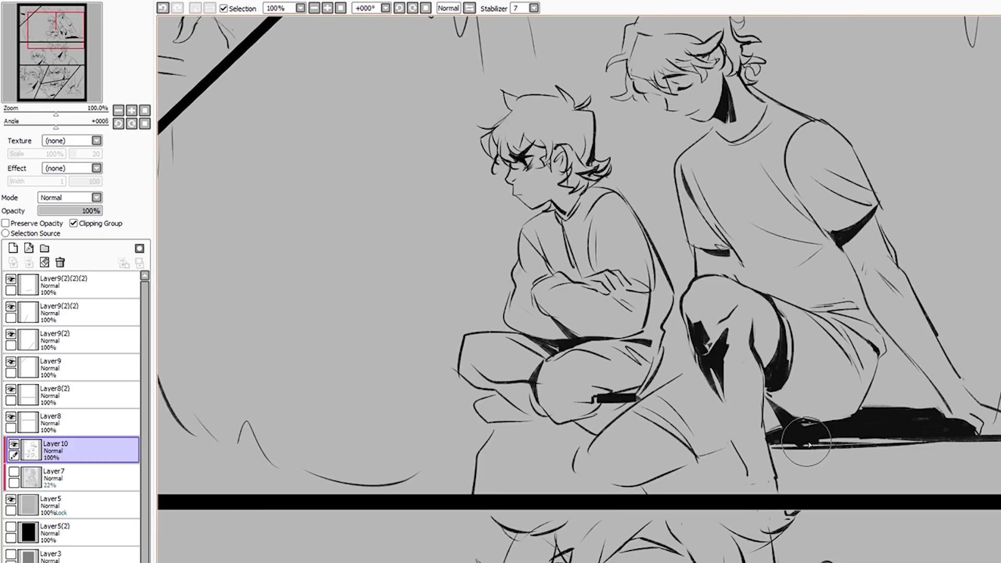
scroll(656, 492, up, 2)
scroll(782, 425, down, 2)
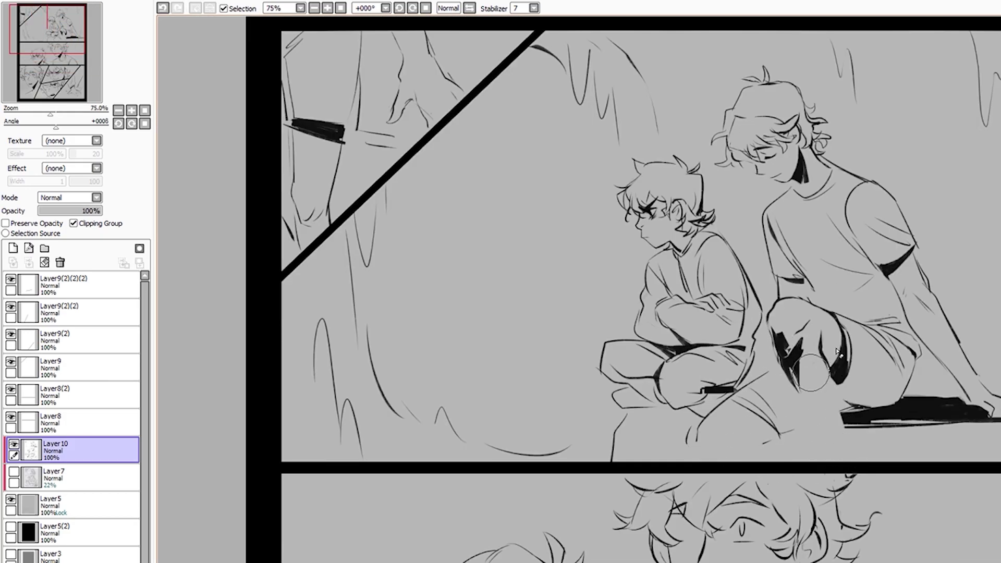
key(ctrl+z)
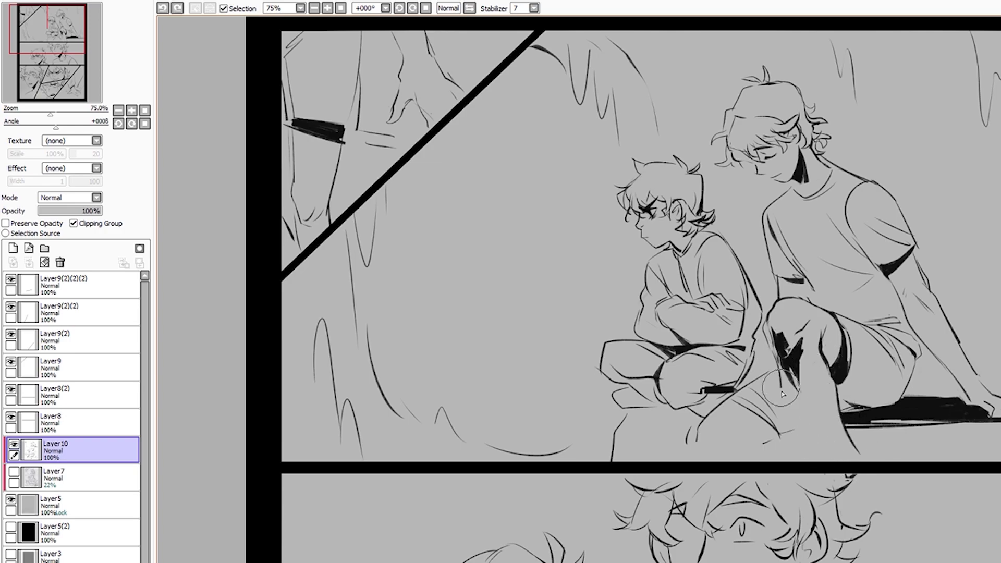
key(ctrl+z)
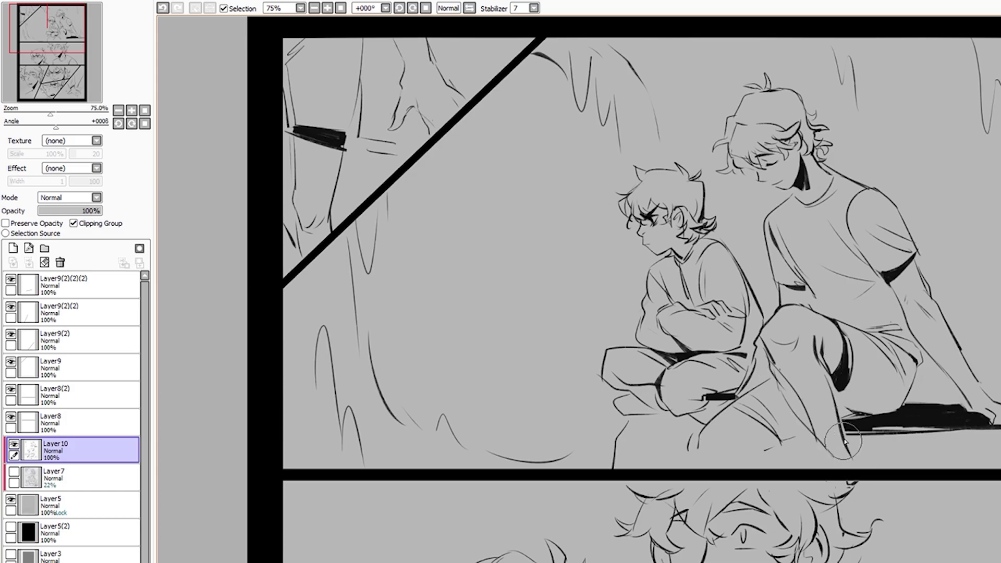
Pan and zoom the view down onto the two figures
scroll(834, 313, up, 1)
drag(806, 287, 793, 386)
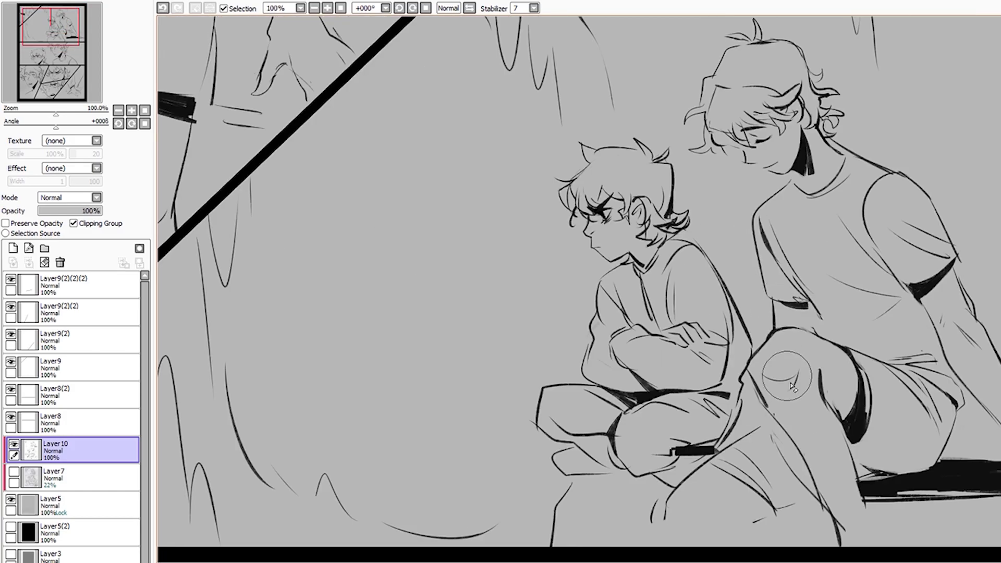
scroll(790, 454, down, 2)
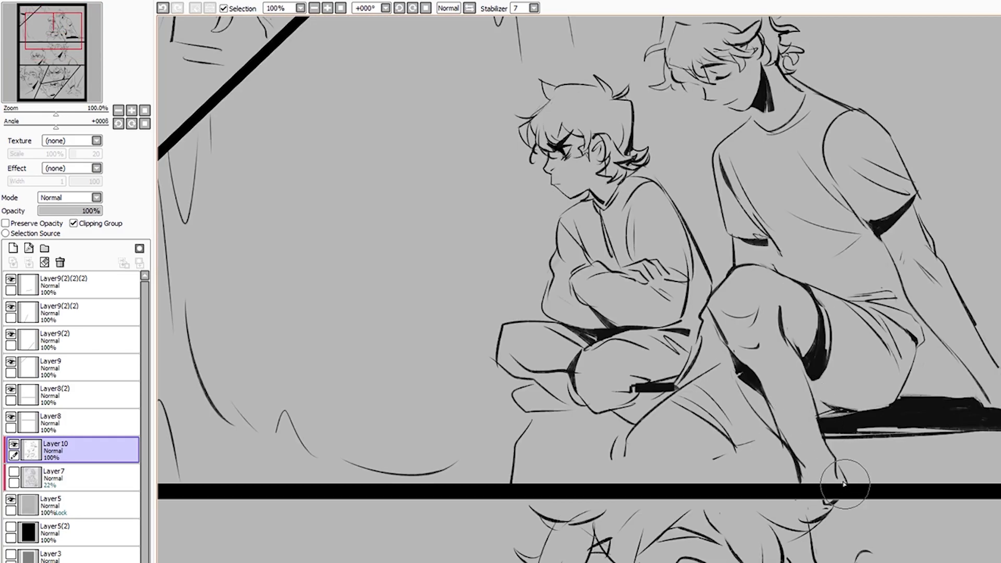
scroll(788, 365, up, 3)
scroll(785, 312, down, 3)
scroll(737, 224, up, 5)
scroll(738, 224, down, 4)
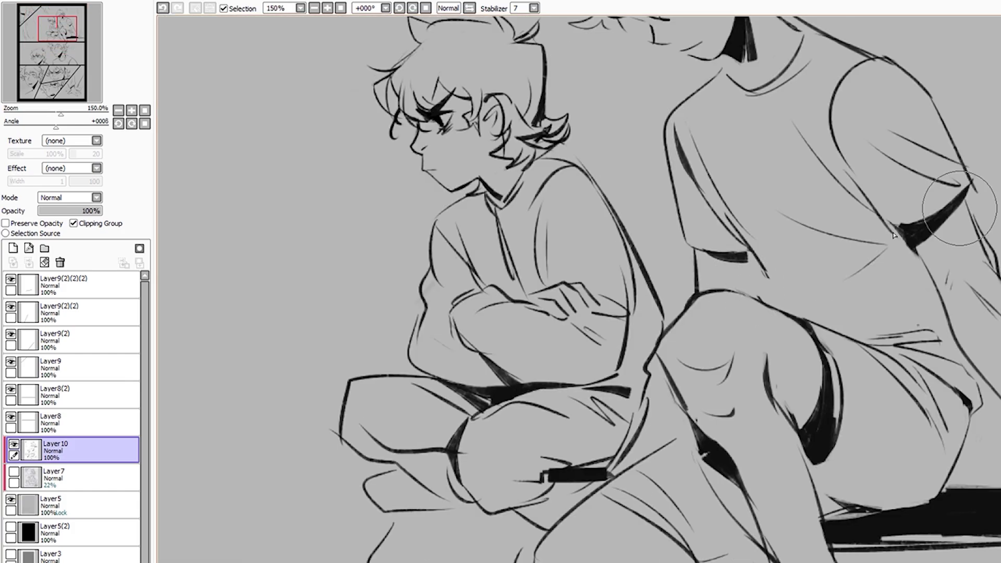
scroll(795, 323, up, 2)
scroll(795, 324, down, 1)
scroll(824, 365, down, 2)
scroll(834, 381, down, 1)
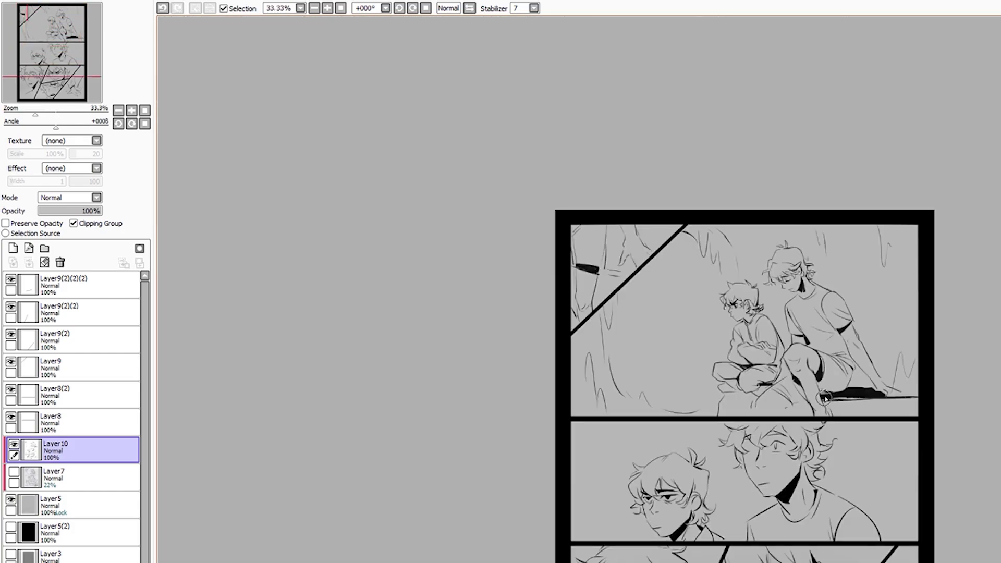
scroll(856, 407, up, 3)
scroll(856, 407, down, 1)
scroll(773, 404, up, 1)
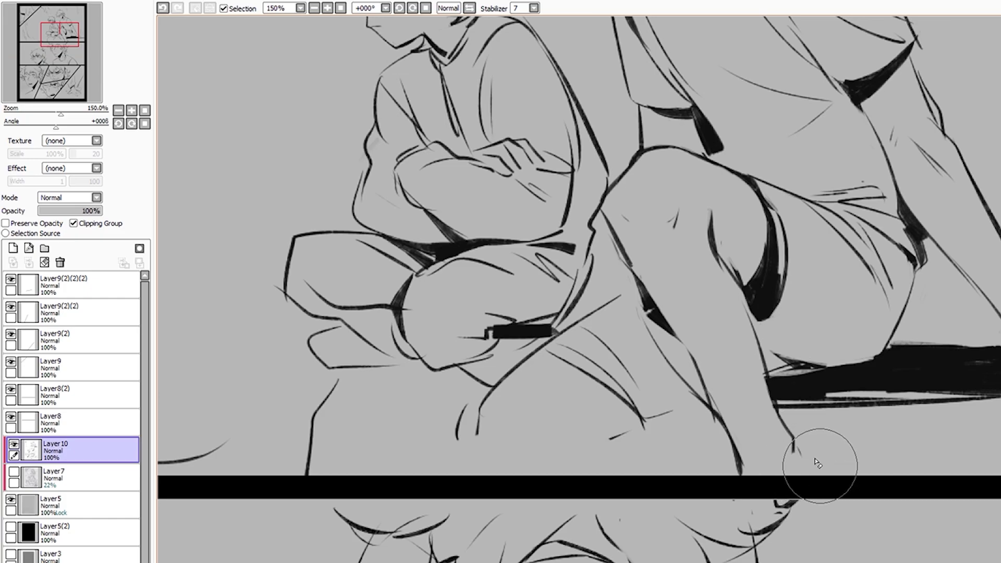
scroll(581, 359, down, 1)
scroll(659, 365, up, 1)
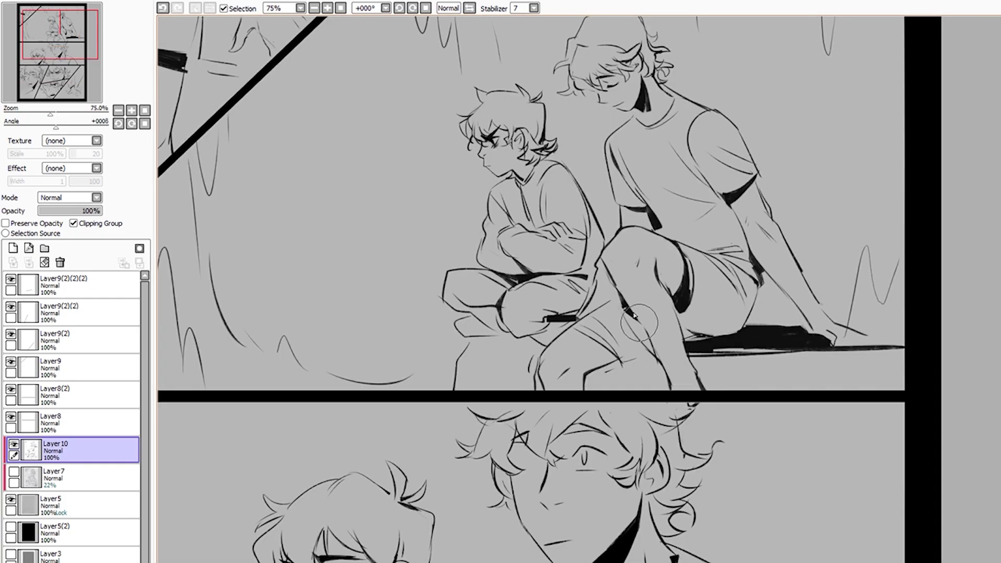
scroll(667, 354, down, 1)
scroll(674, 348, up, 1)
scroll(674, 348, down, 1)
scroll(698, 365, up, 2)
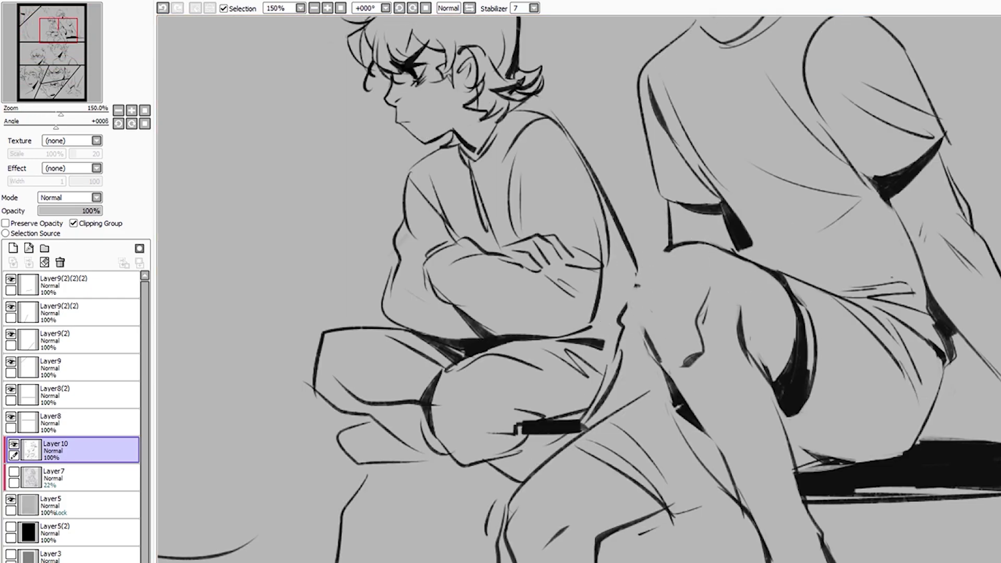
scroll(657, 282, down, 3)
scroll(678, 375, up, 1)
scroll(709, 388, down, 1)
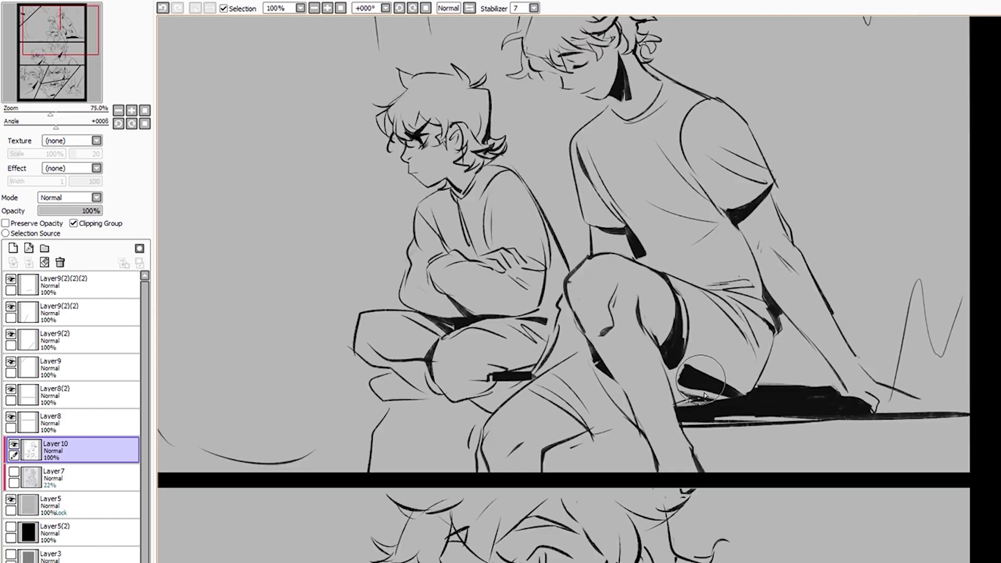
scroll(751, 409, up, 2)
scroll(756, 407, down, 2)
scroll(720, 339, down, 1)
scroll(716, 332, up, 3)
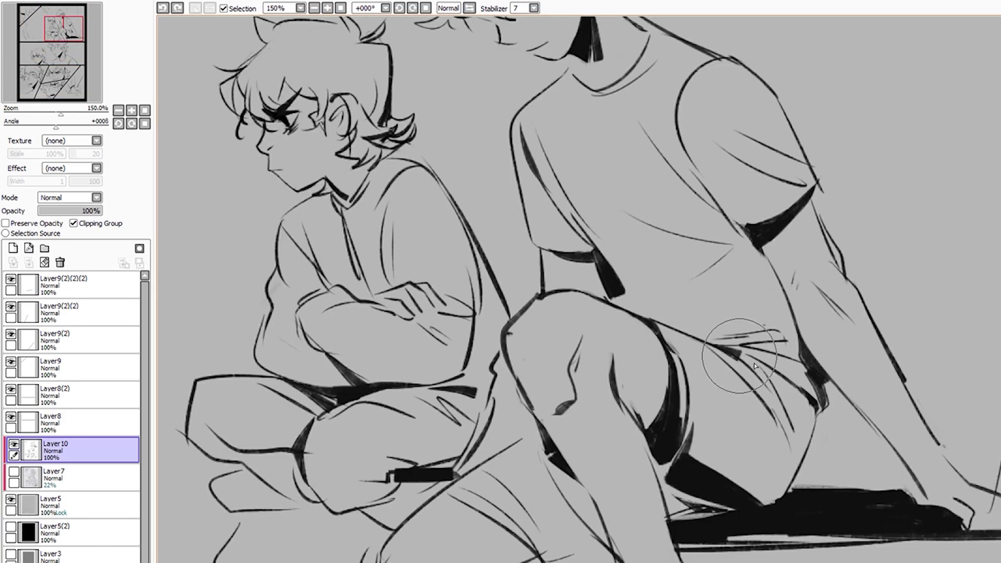
scroll(678, 303, down, 3)
scroll(683, 271, up, 4)
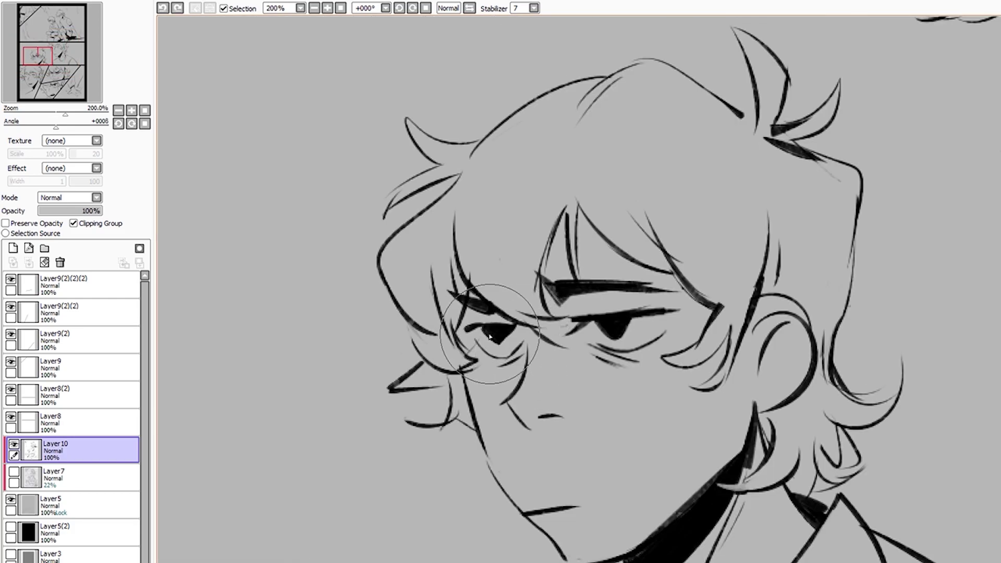
Zoom in on the seated boys and extend the curved leg line into one stroke on Layer10
scroll(490, 337, up, 3)
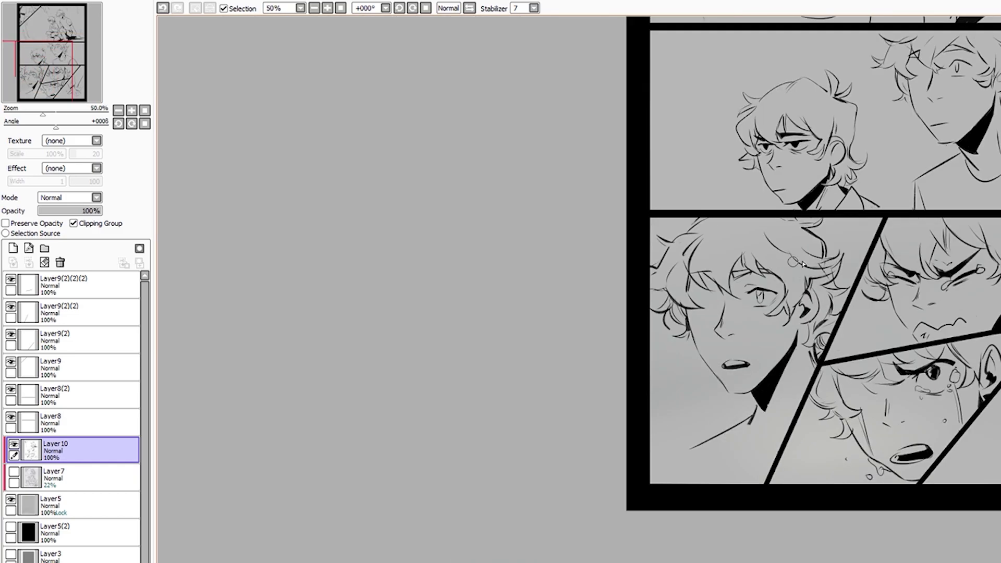
drag(817, 247, 623, 425)
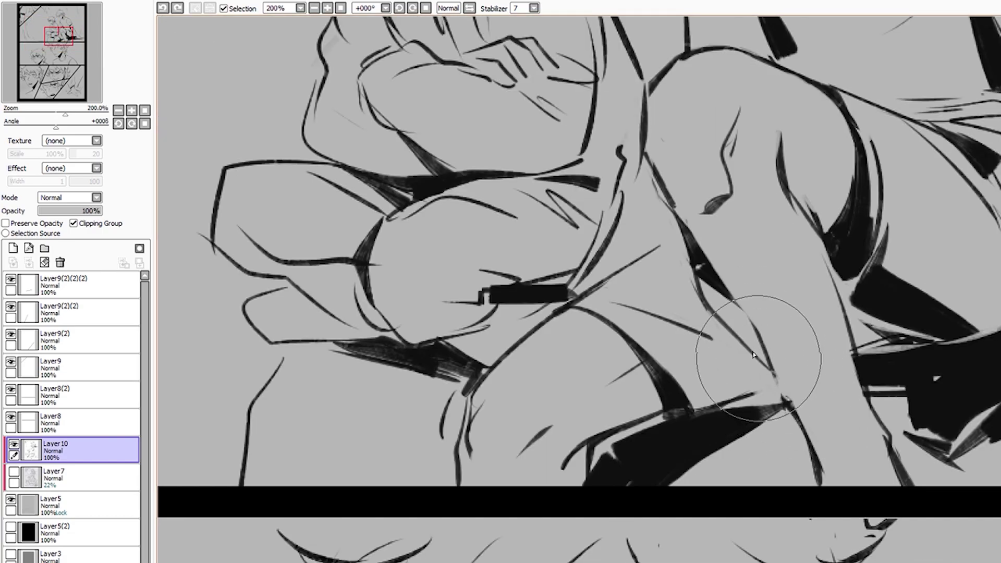
drag(752, 354, 785, 399)
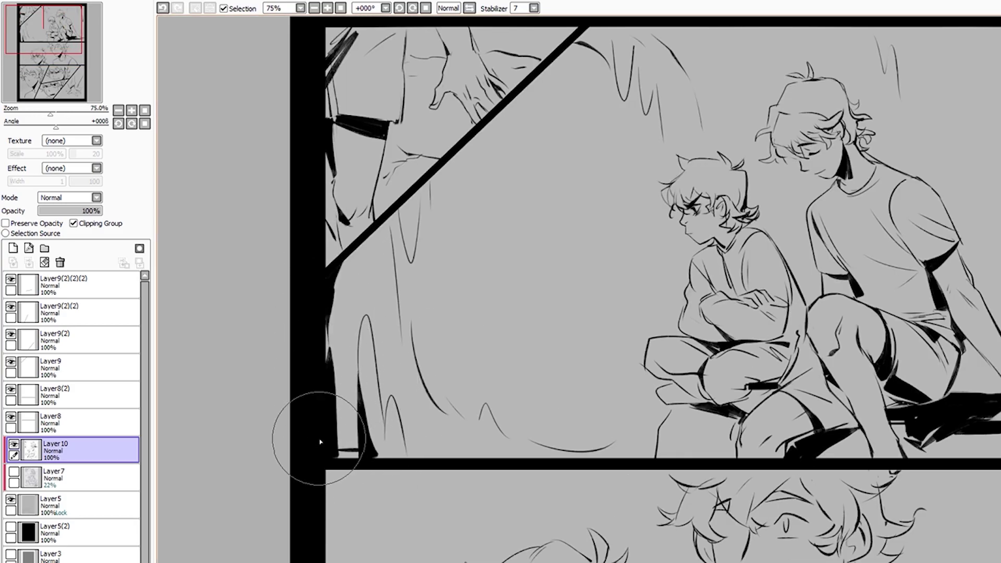
Undo the last ink stroke and add a hatching stroke at the cave panel's lower-left
key(ctrl+z)
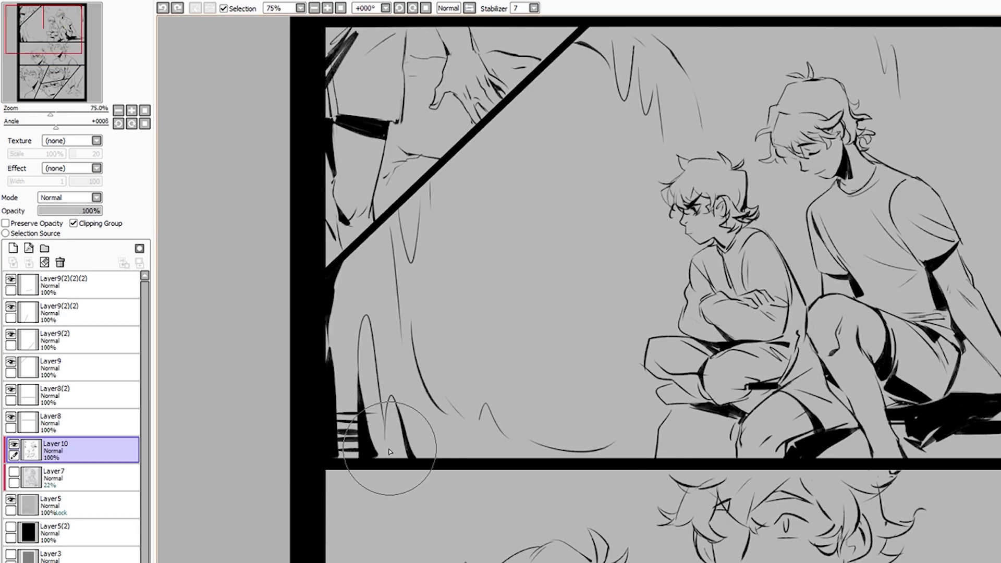
drag(424, 268, 253, 309)
drag(226, 411, 241, 476)
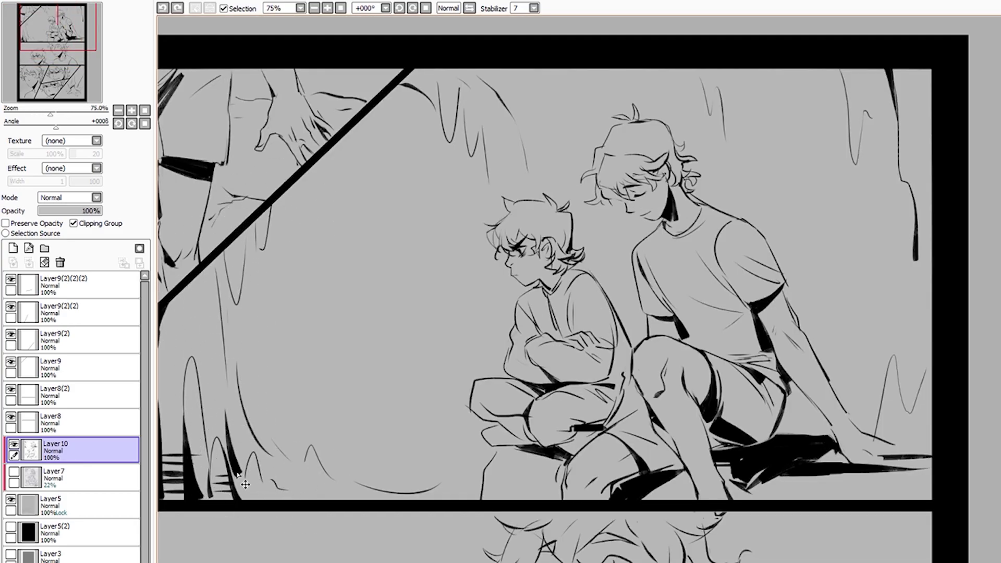
scroll(600, 479, up, 2)
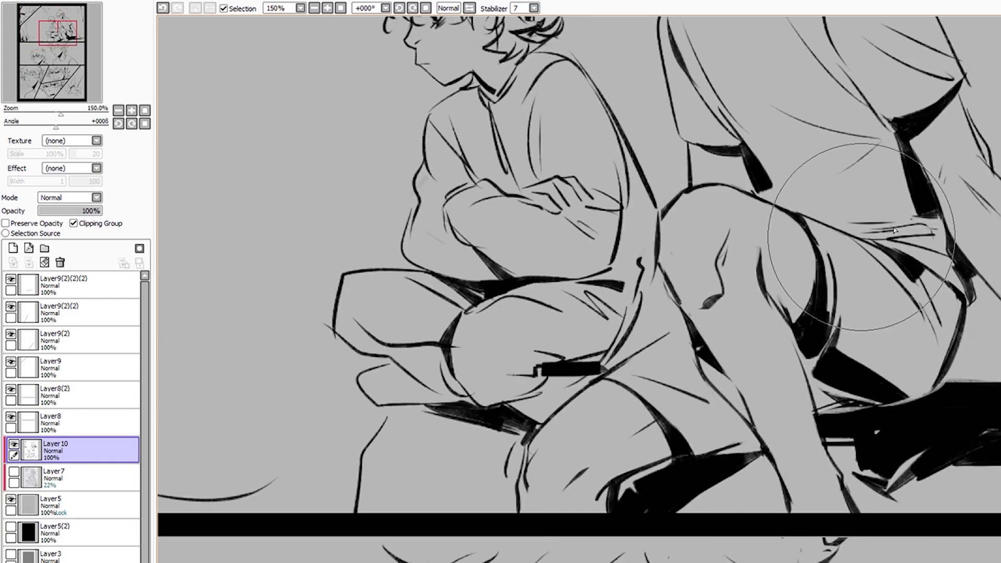
scroll(705, 360, down, 1)
scroll(570, 476, down, 1)
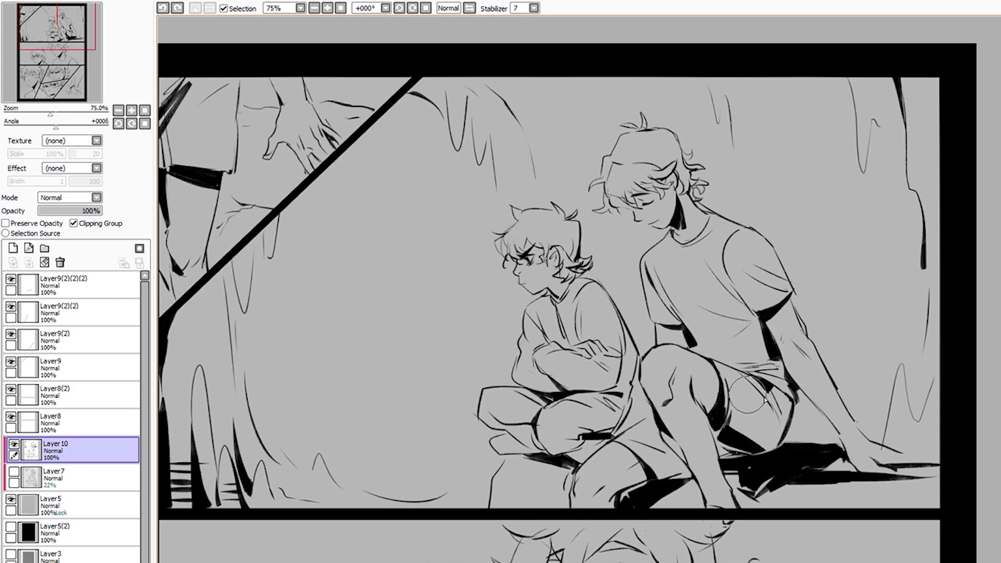
scroll(733, 488, up, 4)
scroll(827, 346, down, 3)
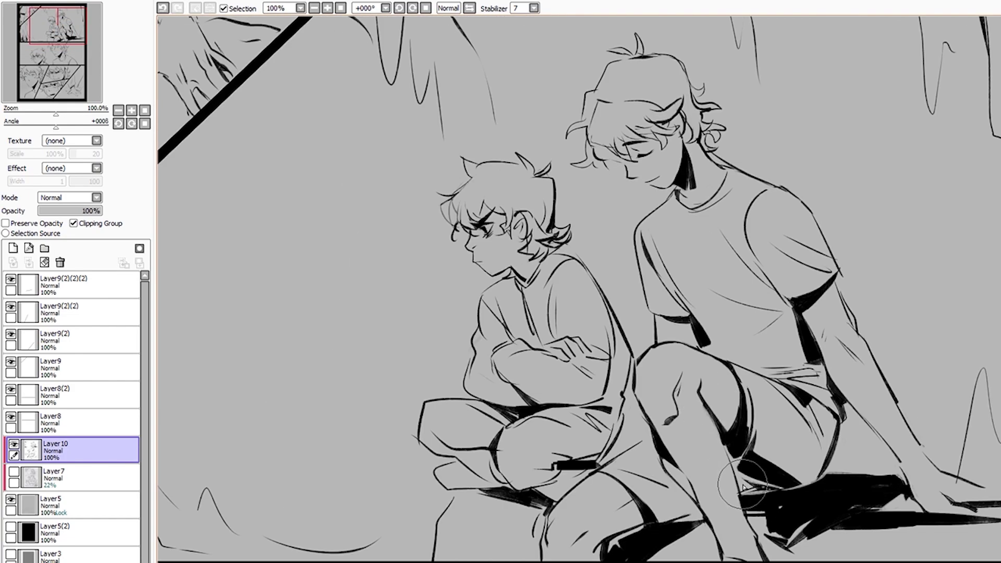
scroll(574, 312, down, 2)
scroll(574, 261, up, 4)
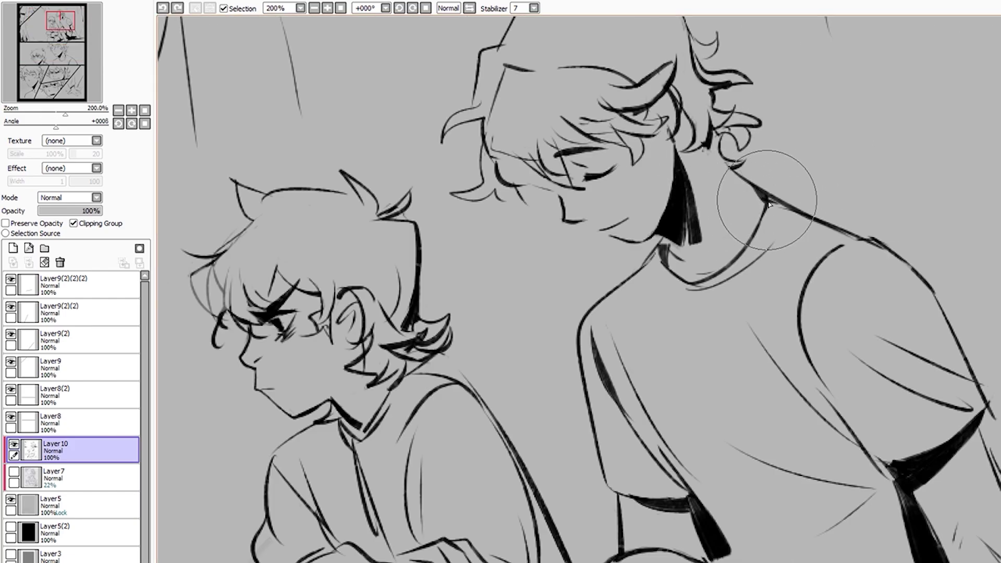
scroll(793, 167, down, 2)
scroll(840, 200, down, 1)
scroll(708, 231, up, 1)
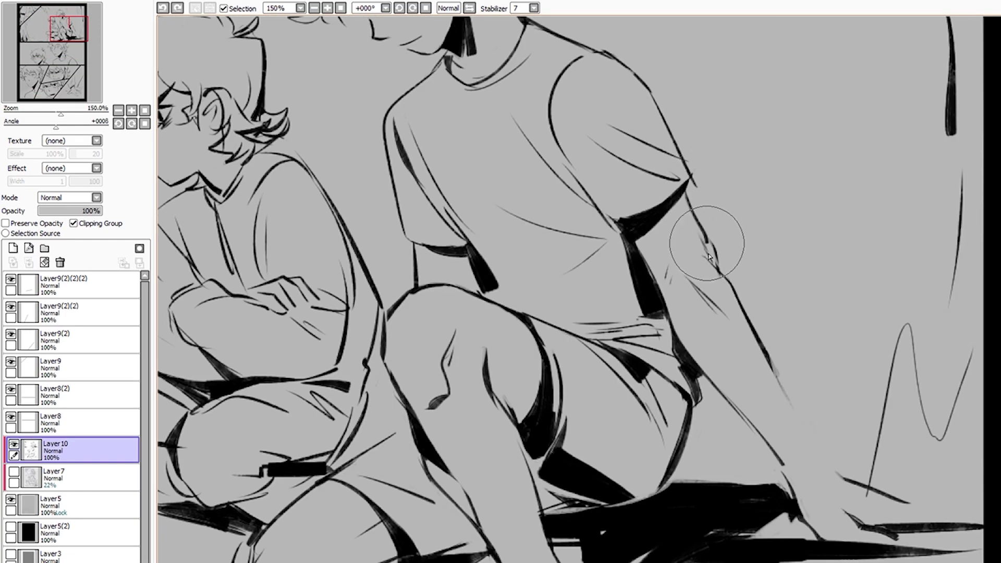
scroll(703, 297, down, 1)
scroll(844, 459, down, 1)
scroll(670, 257, up, 3)
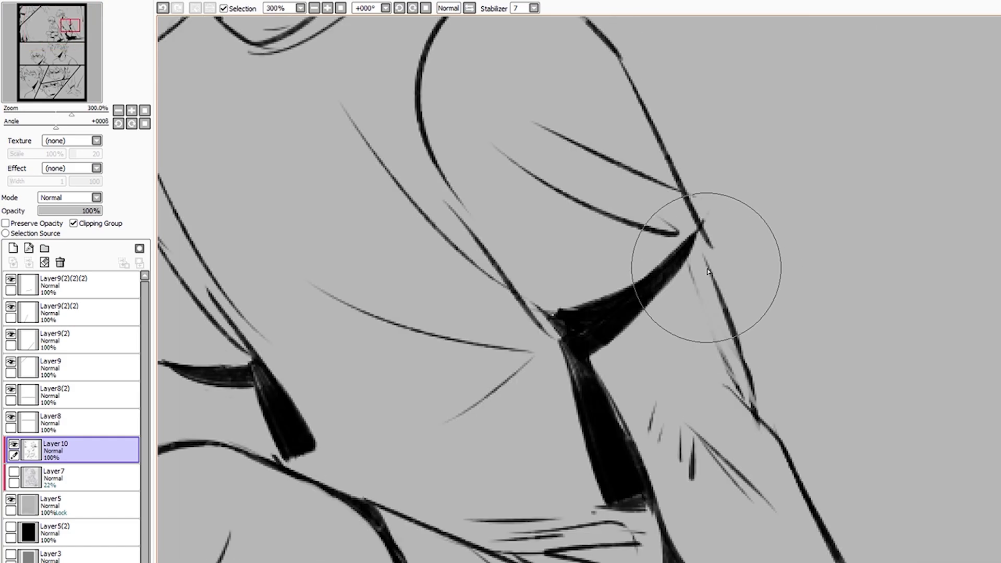
scroll(777, 397, down, 4)
scroll(792, 407, up, 2)
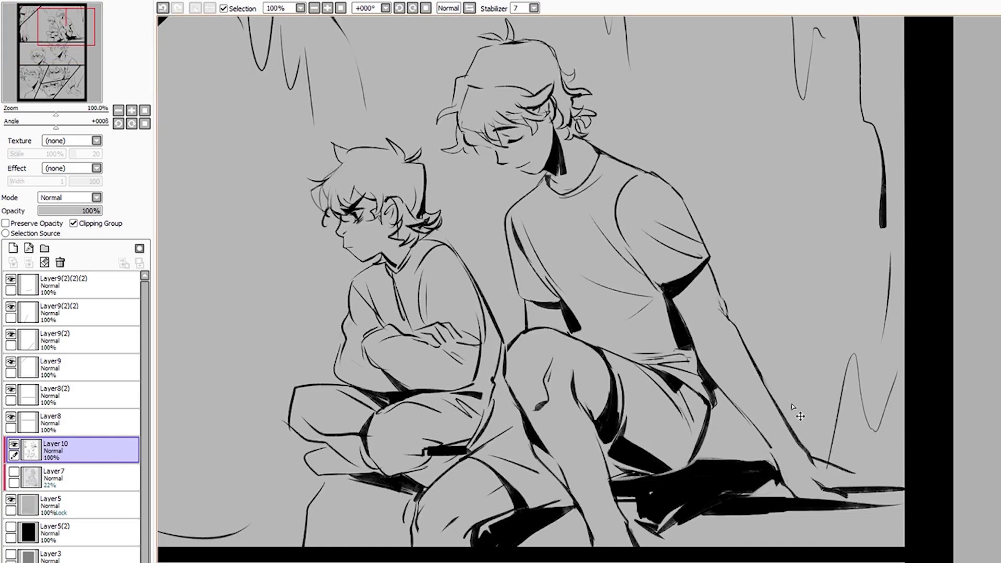
scroll(761, 500, up, 3)
scroll(715, 477, down, 3)
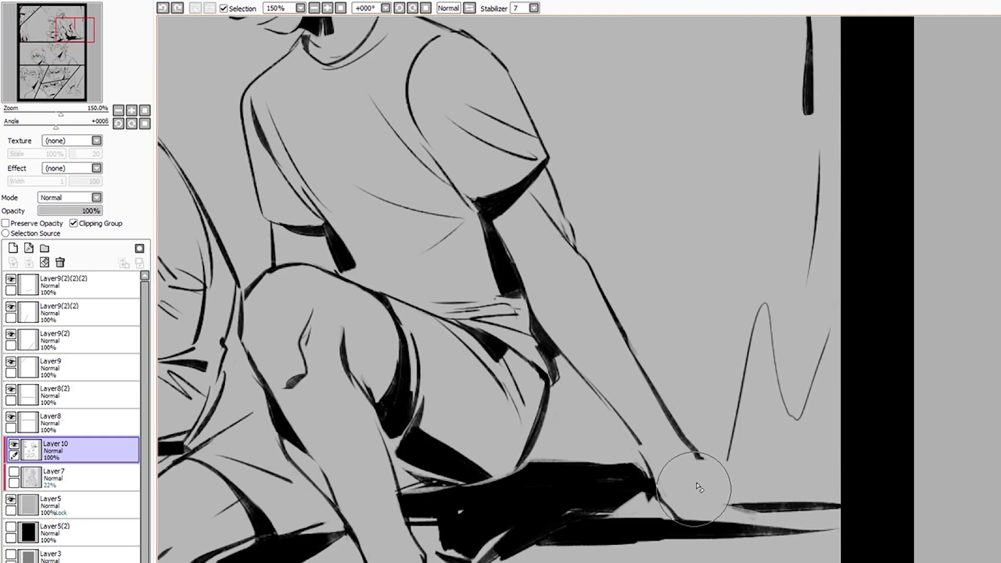
scroll(556, 395, up, 1)
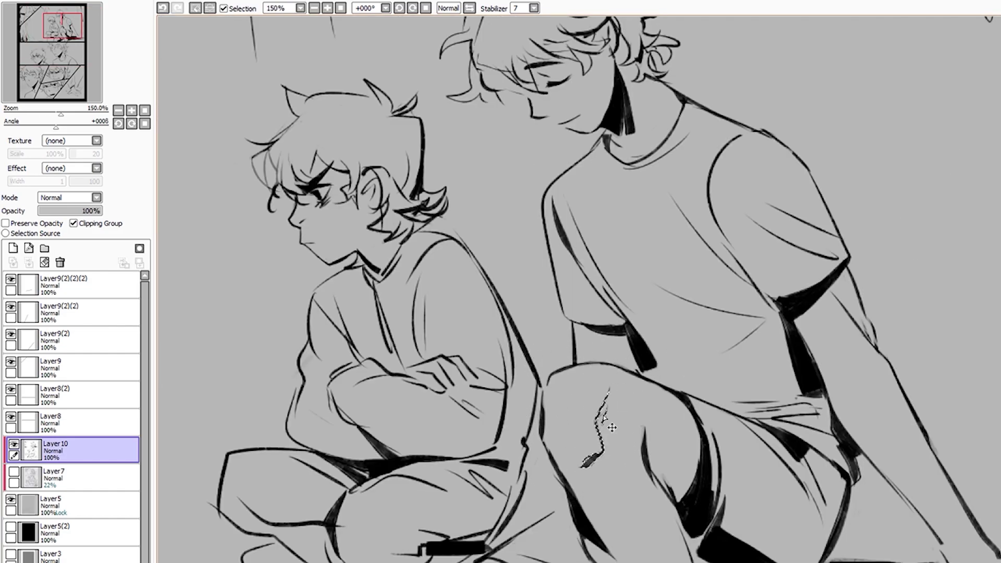
scroll(820, 451, down, 2)
scroll(821, 520, up, 1)
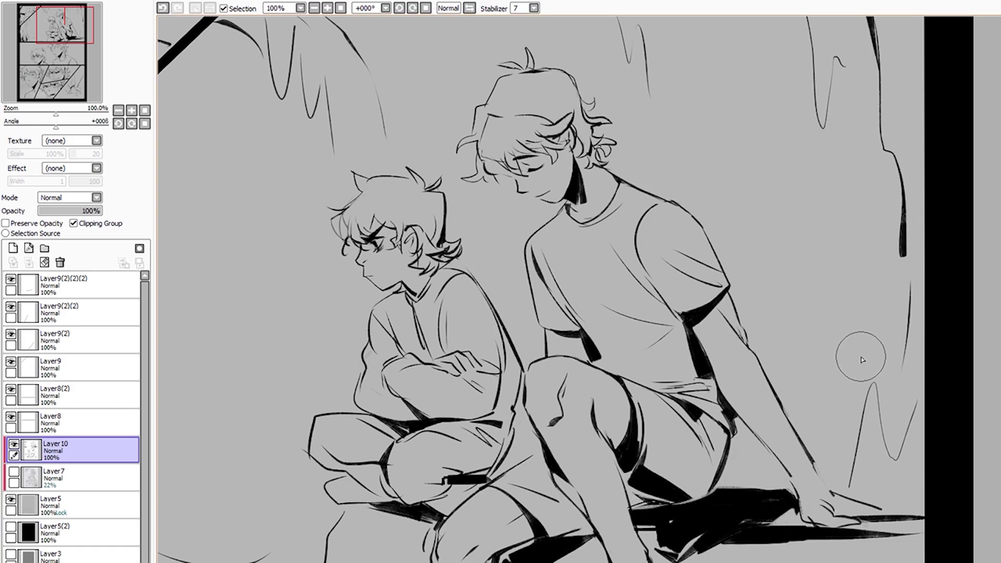
scroll(794, 486, up, 2)
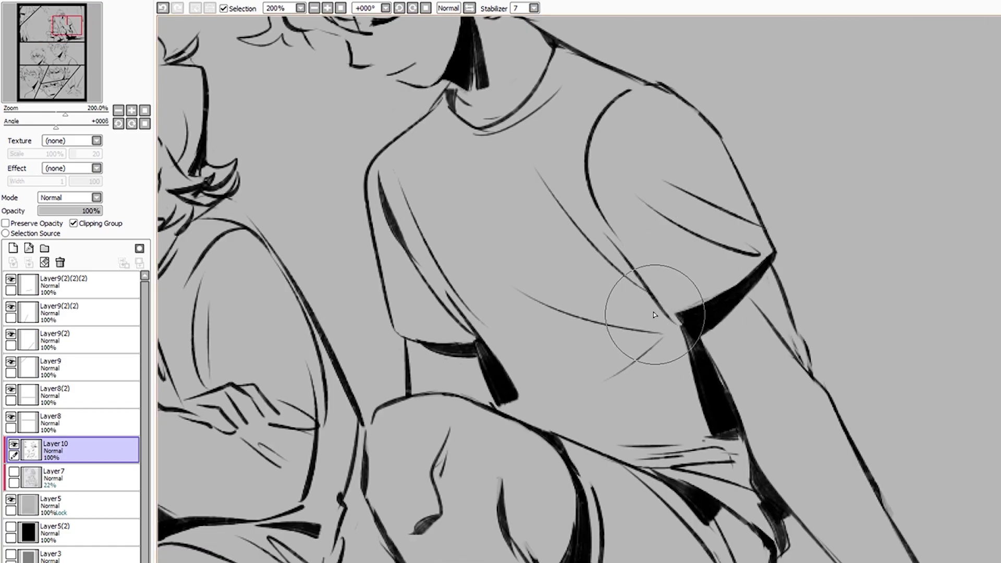
Thicken the ink line along the sleeve seam
drag(642, 278, 680, 328)
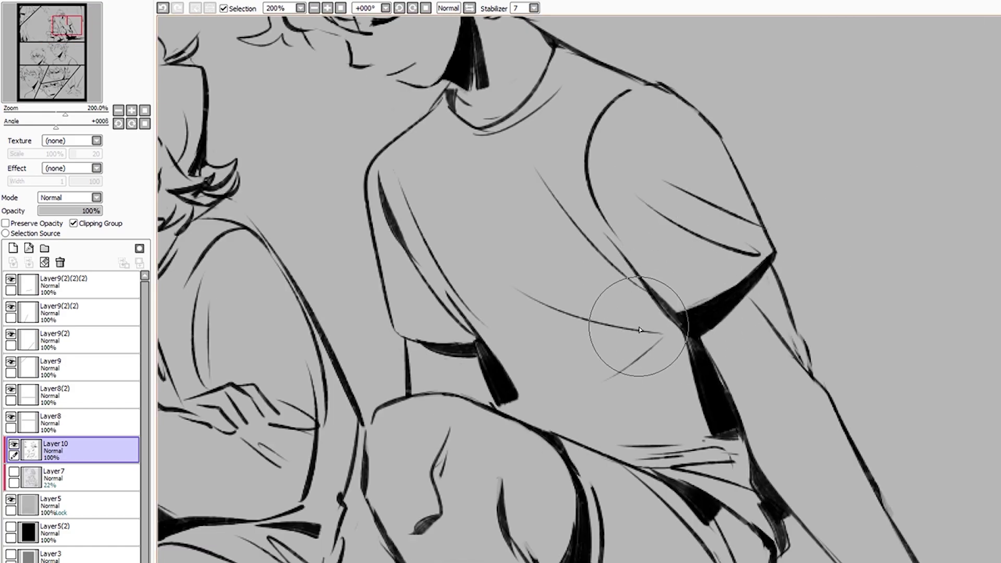
scroll(640, 329, down, 3)
scroll(365, 418, up, 1)
scroll(413, 447, up, 2)
scroll(368, 413, down, 2)
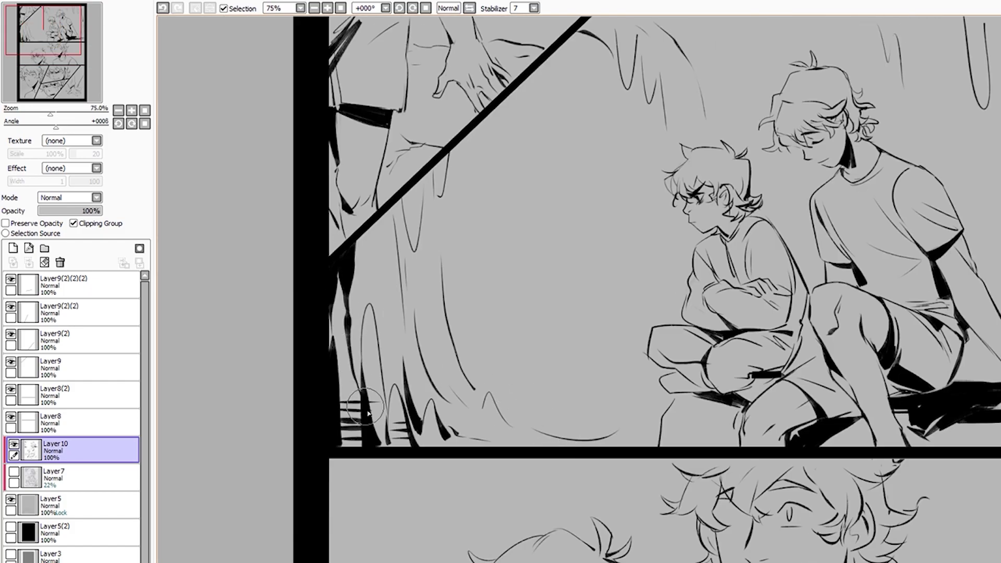
scroll(724, 393, right, 5)
Ink black shadow strokes into the rock along the panel's right border
drag(702, 198, 677, 346)
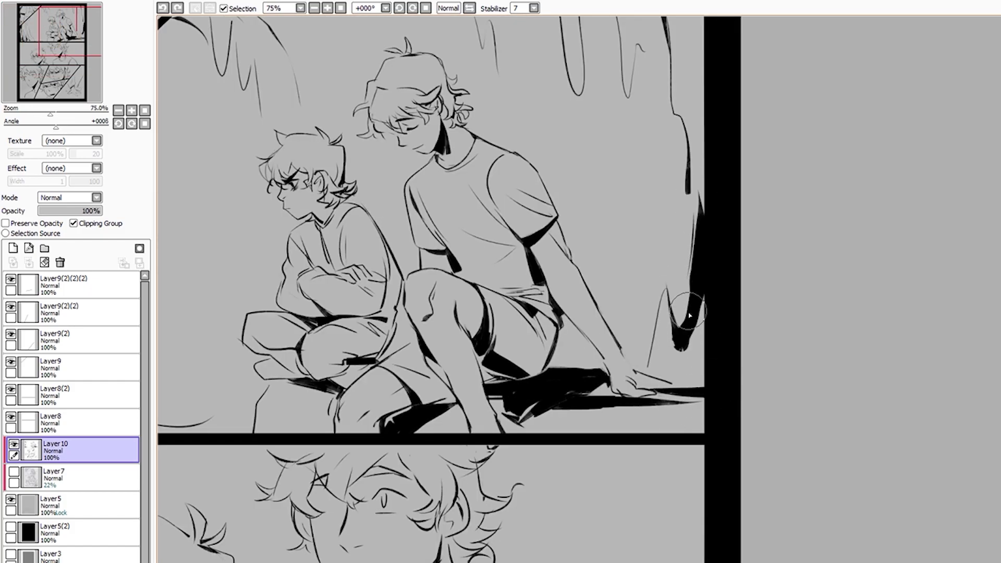
scroll(689, 315, up, 1)
drag(718, 312, 630, 212)
scroll(630, 212, down, 2)
scroll(514, 212, up, 2)
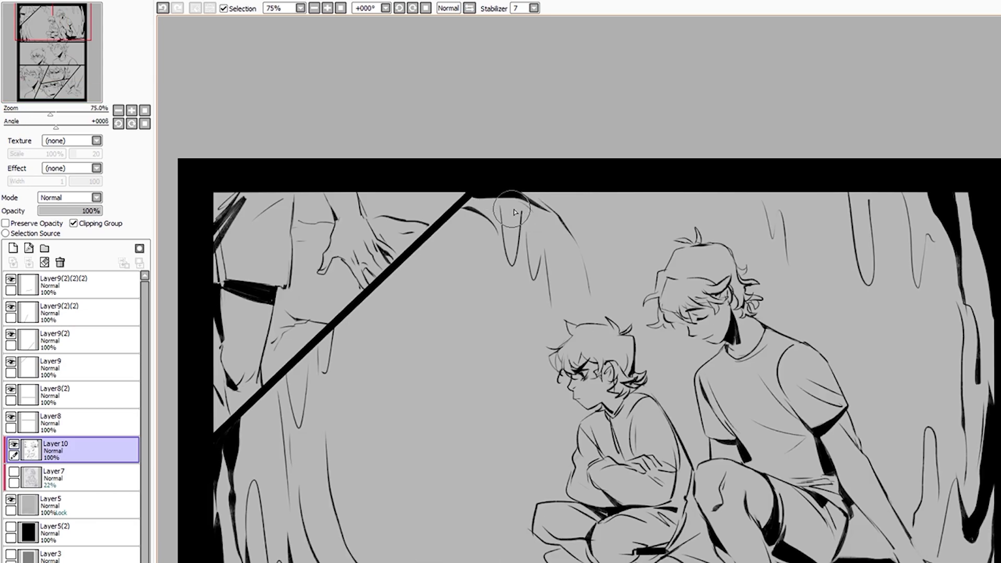
scroll(503, 258, down, 2)
scroll(531, 384, up, 3)
scroll(560, 419, down, 2)
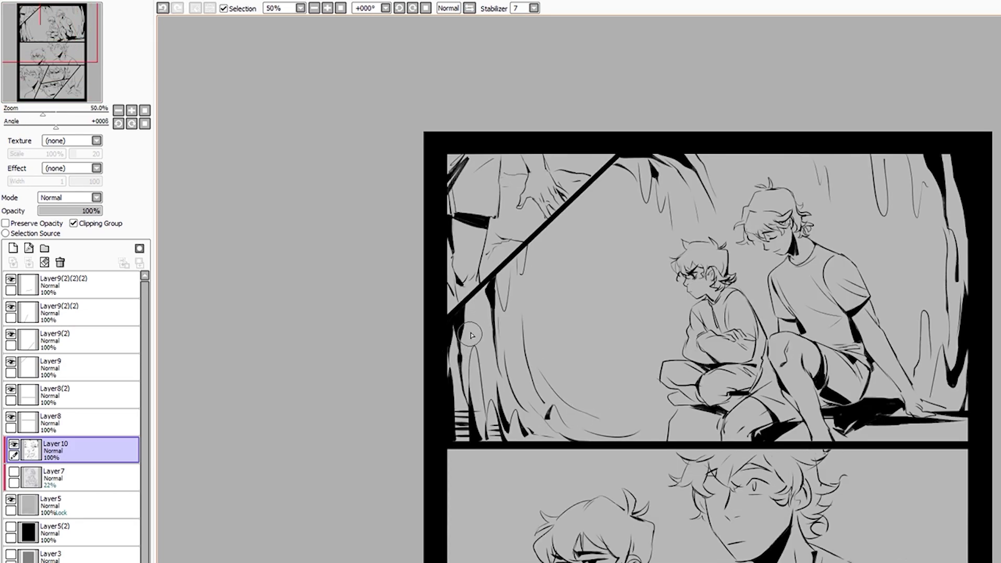
scroll(854, 284, up, 3)
scroll(880, 338, down, 2)
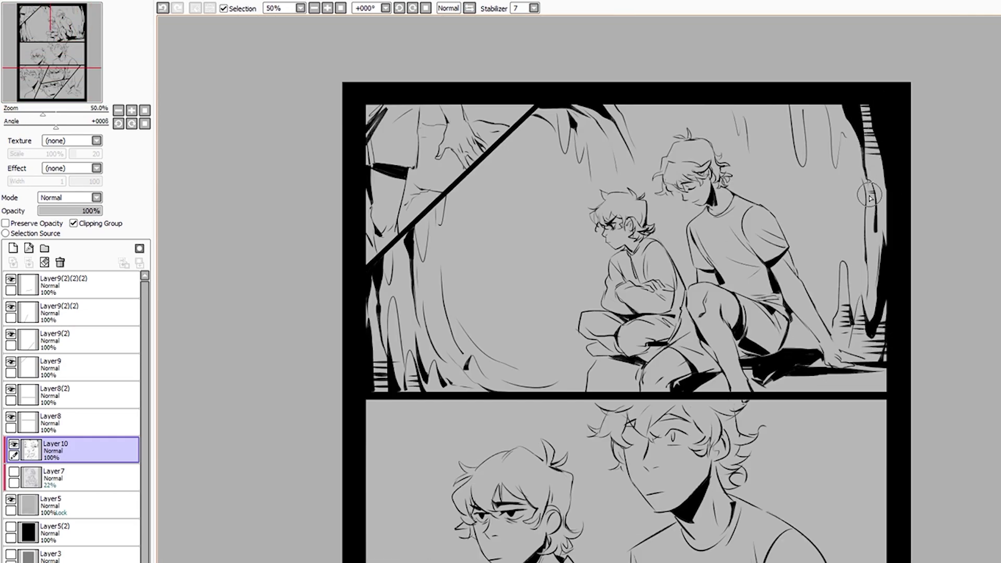
scroll(826, 111, up, 1)
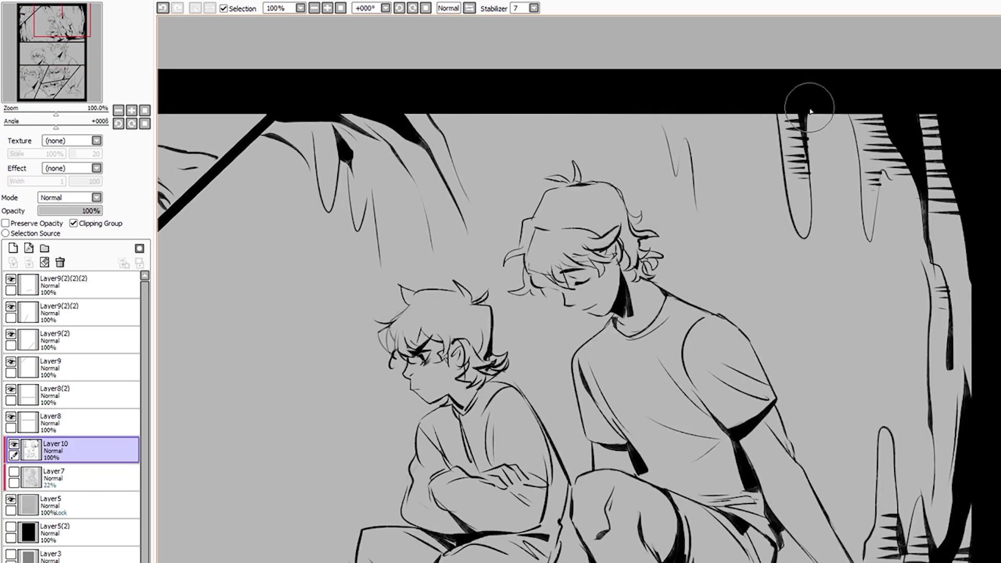
scroll(633, 164, down, 1)
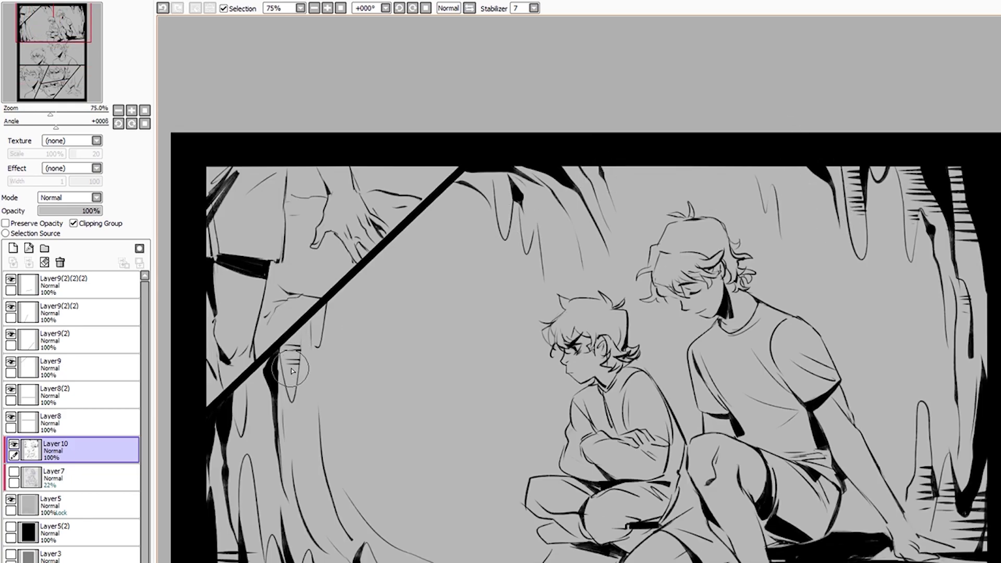
Check the panel below, then undo the black strokes near the right panel edge
drag(245, 400, 447, 332)
scroll(573, 408, down, 1)
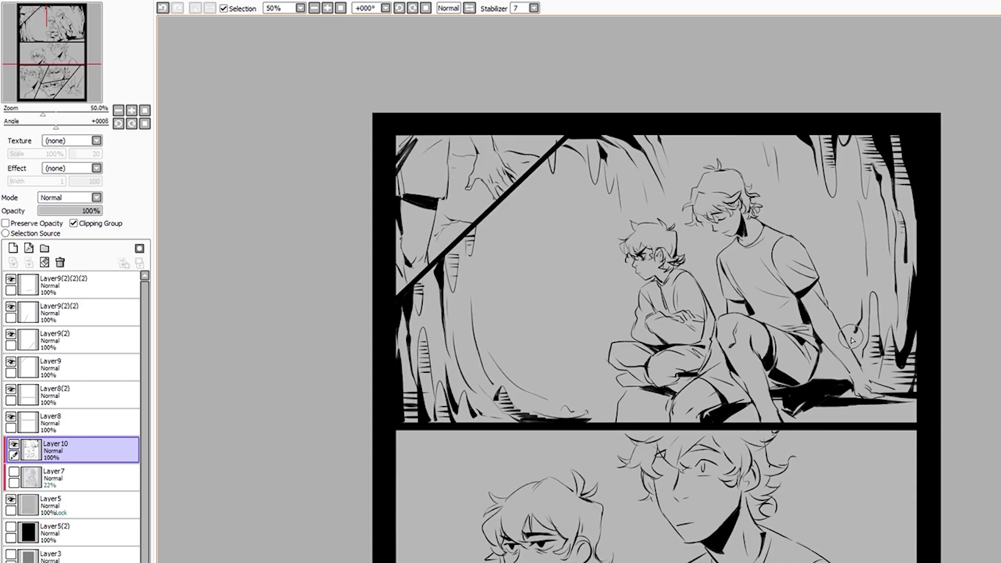
scroll(865, 321, up, 1)
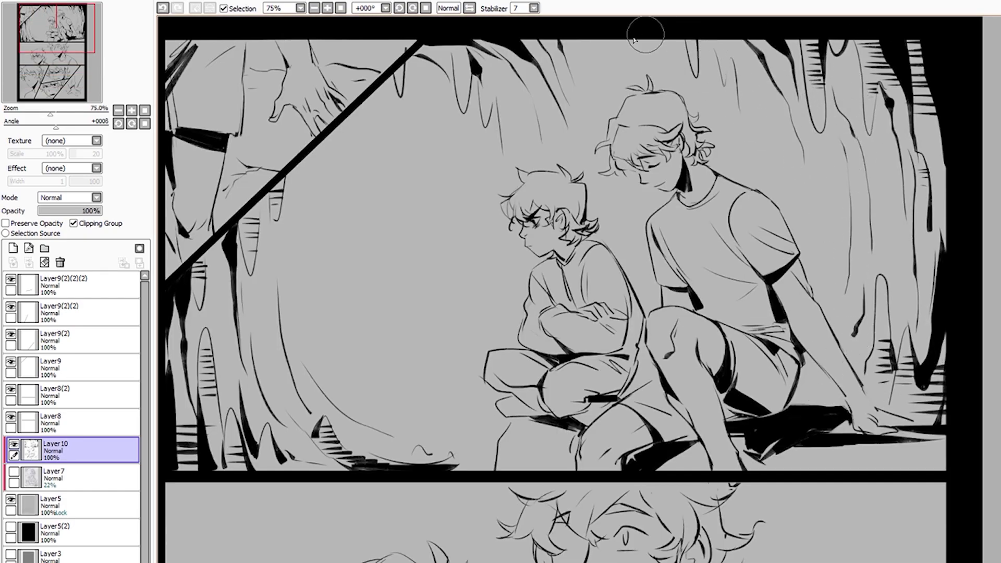
scroll(922, 466, up, 1)
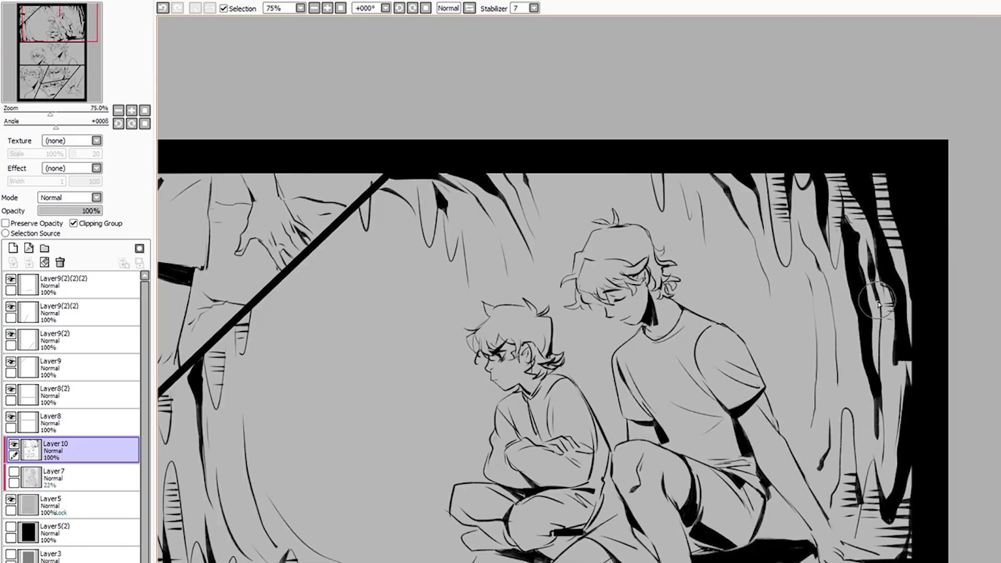
scroll(807, 314, down, 1)
key(ctrl+z)
key(ctrl+z)
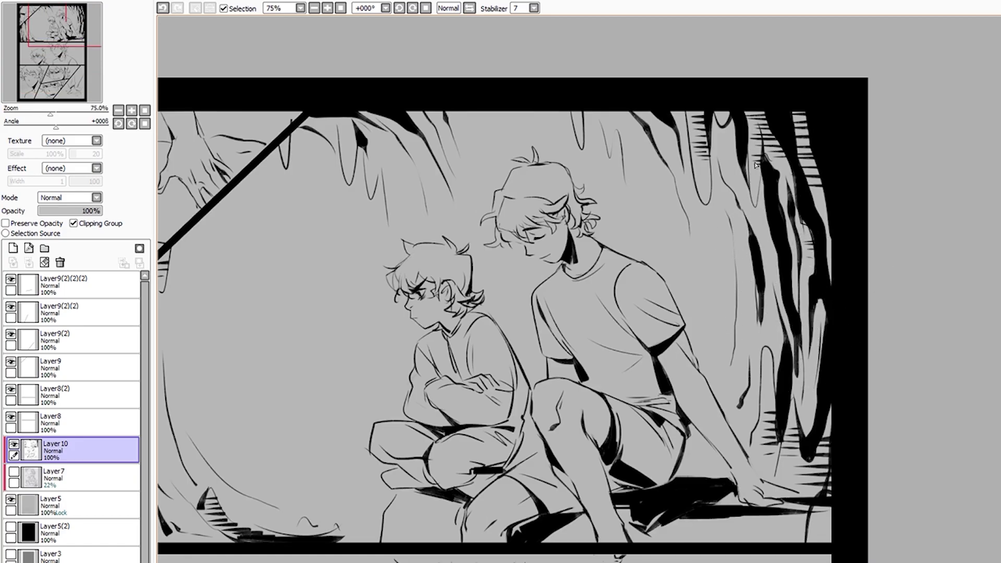
scroll(777, 488, down, 2)
scroll(777, 365, up, 1)
scroll(777, 235, up, 1)
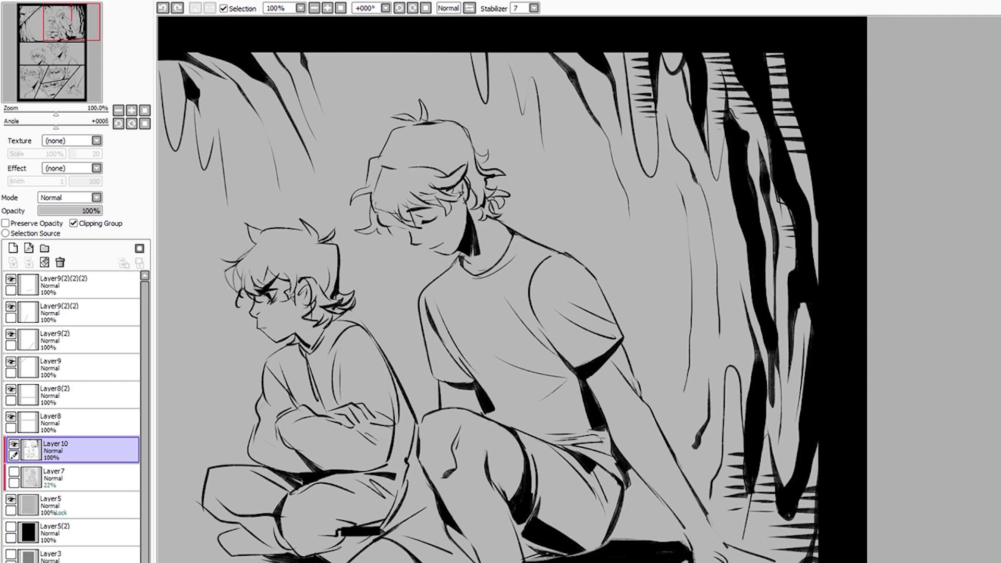
scroll(776, 95, down, 1)
scroll(776, 96, down, 1)
scroll(728, 104, down, 1)
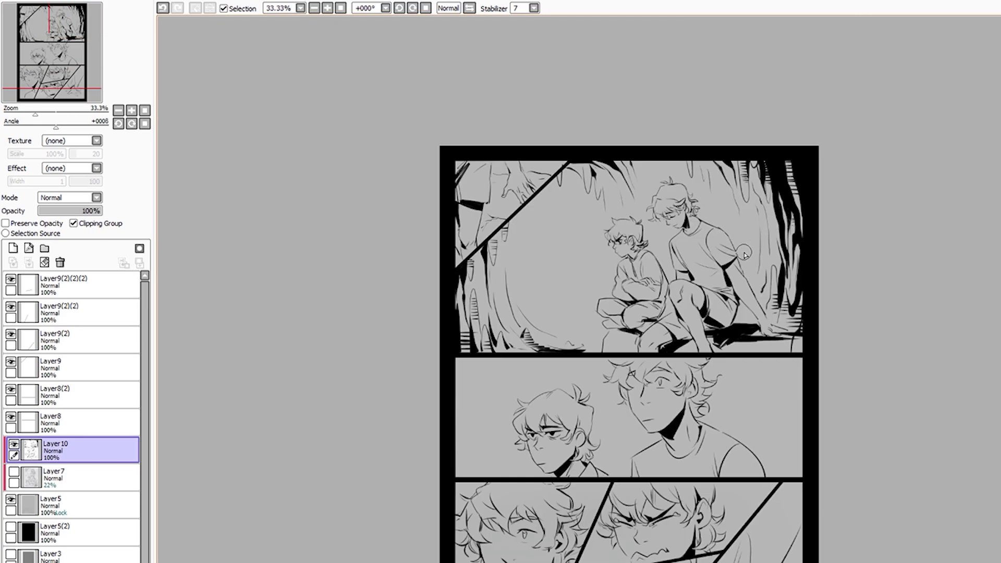
scroll(744, 254, up, 2)
scroll(818, 342, down, 2)
scroll(588, 391, up, 3)
scroll(676, 149, down, 1)
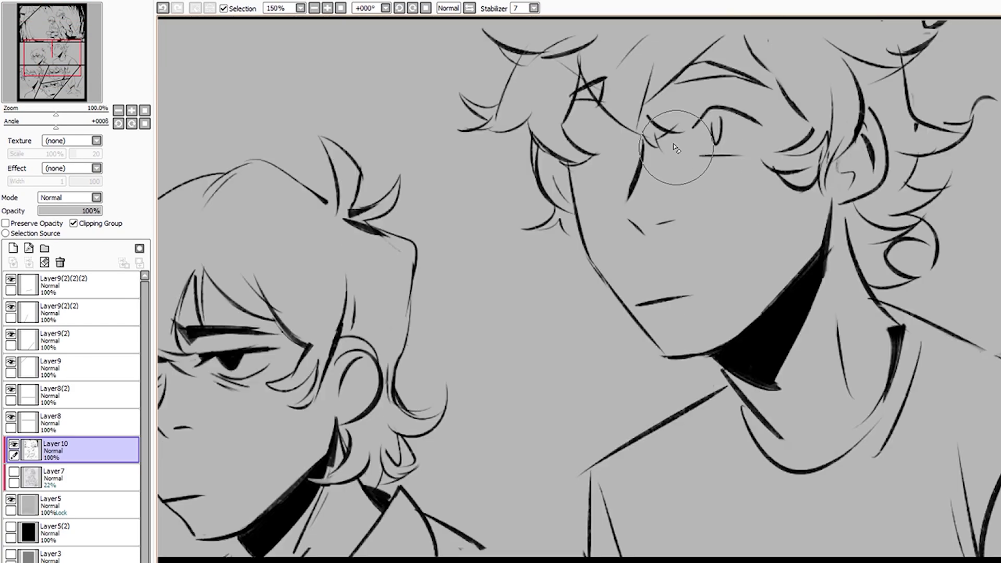
scroll(676, 149, down, 1)
scroll(711, 186, up, 1)
scroll(711, 127, down, 1)
scroll(754, 142, up, 1)
scroll(753, 142, down, 1)
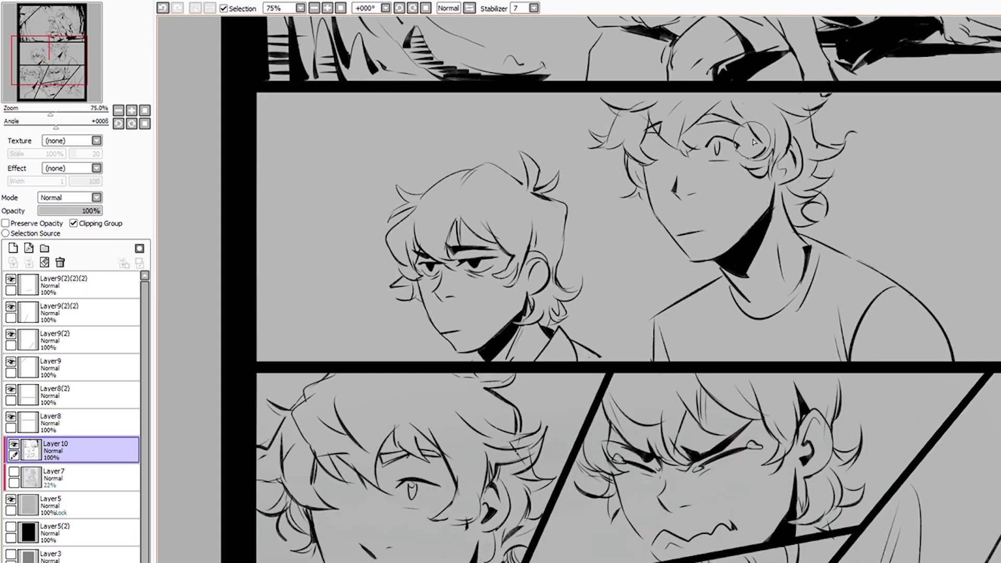
scroll(753, 142, up, 1)
scroll(636, 146, down, 1)
scroll(635, 147, up, 1)
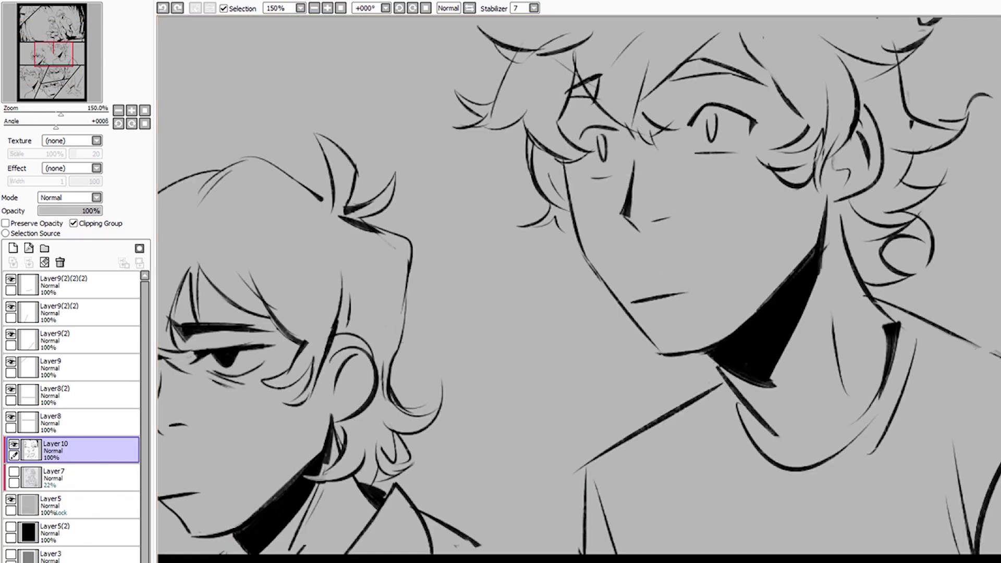
scroll(632, 208, down, 3)
scroll(642, 223, up, 2)
scroll(648, 161, up, 2)
scroll(636, 217, down, 2)
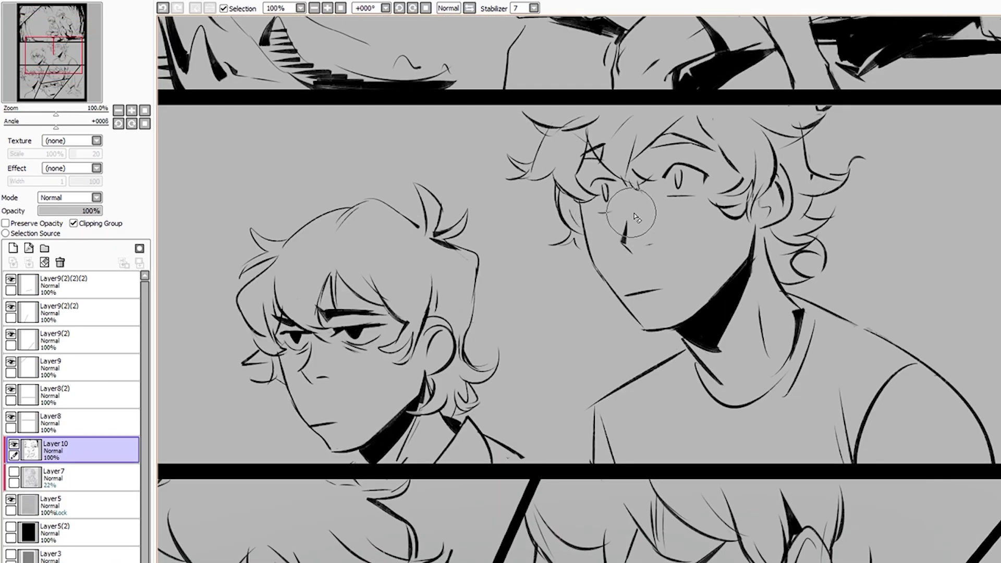
scroll(636, 217, up, 1)
scroll(625, 215, down, 2)
scroll(617, 214, down, 1)
scroll(609, 212, up, 2)
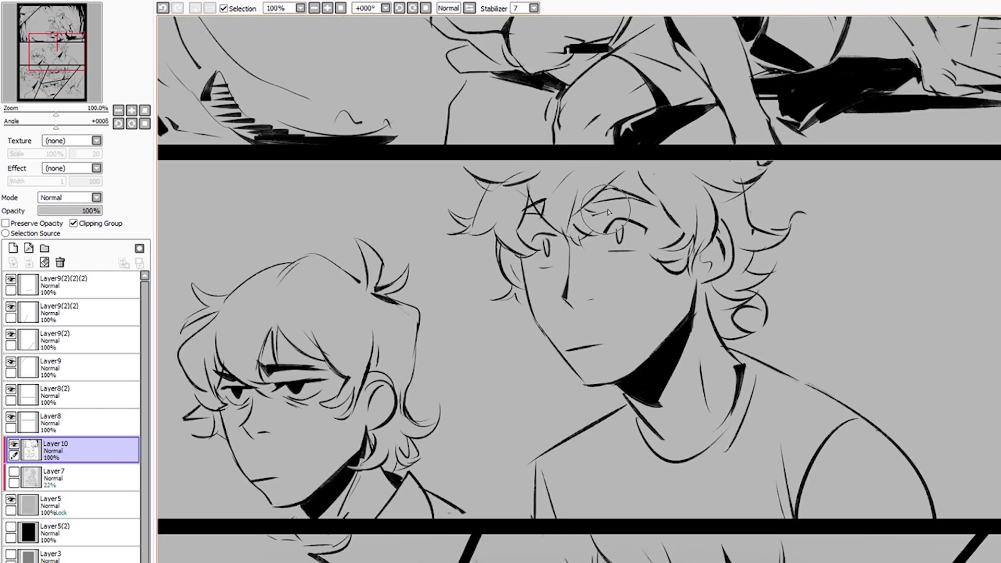
scroll(641, 180, down, 2)
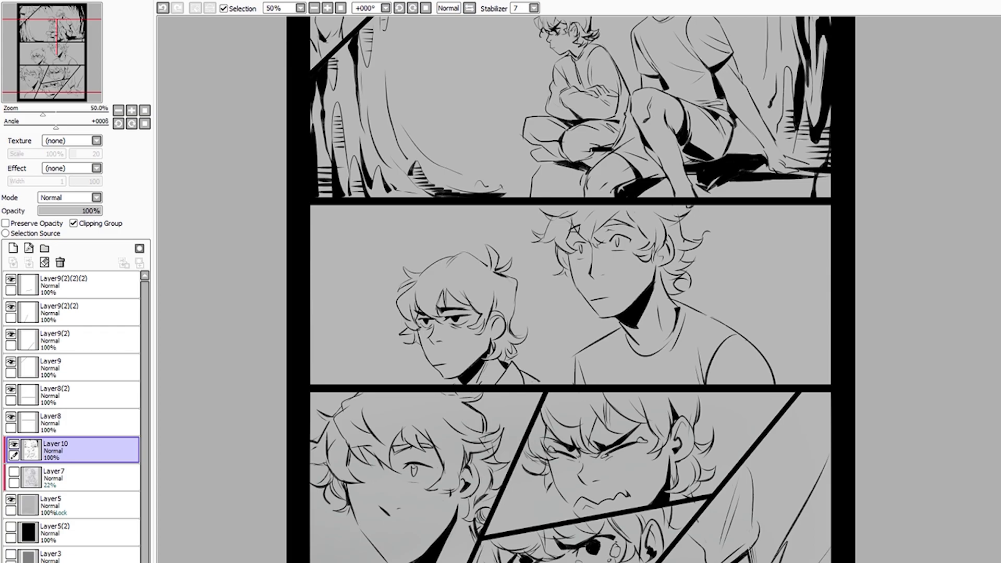
scroll(596, 205, up, 4)
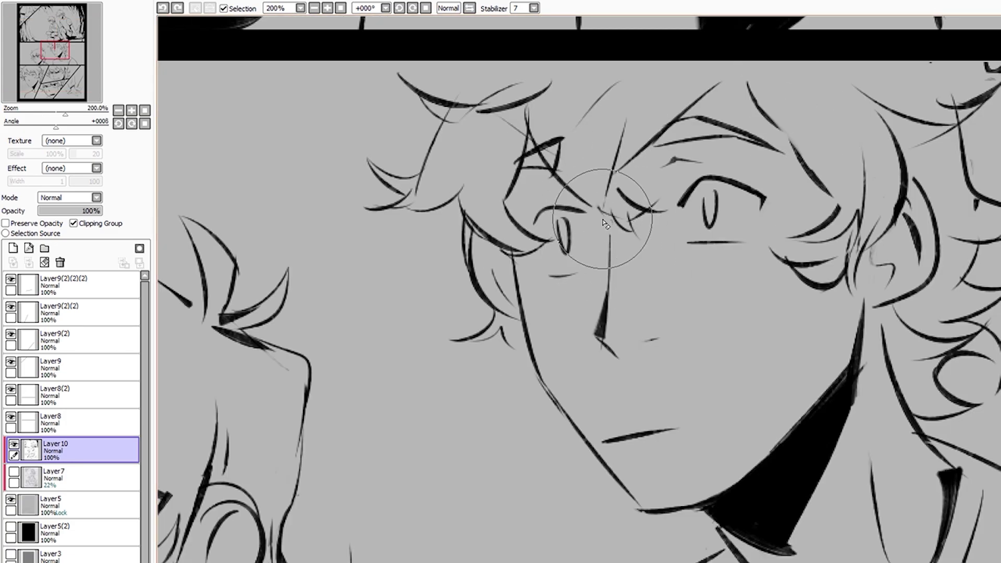
scroll(693, 245, down, 3)
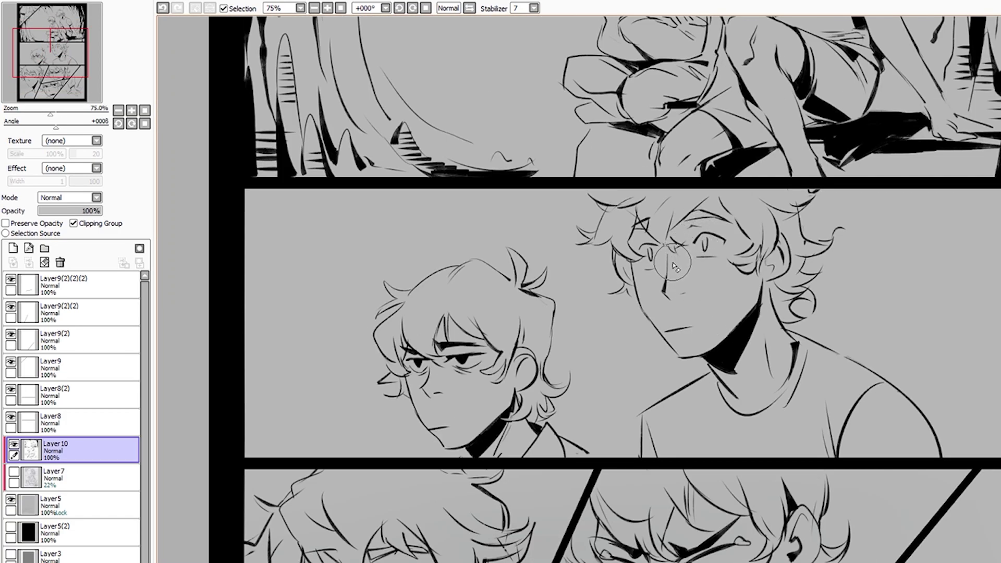
scroll(673, 267, up, 2)
scroll(673, 292, down, 2)
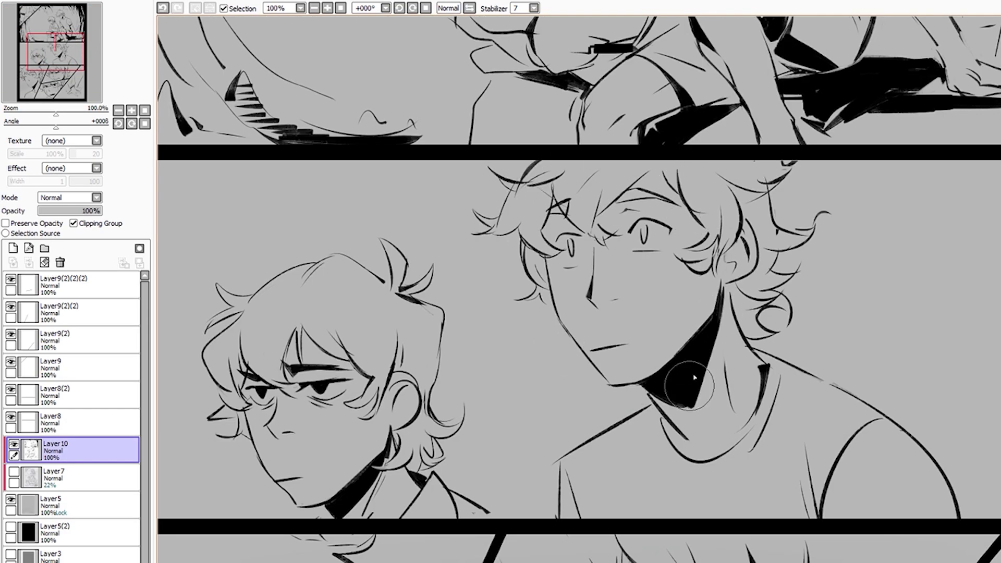
scroll(625, 417, up, 1)
scroll(596, 425, up, 2)
Zoom in on the taller character's shoulder, undo its last stroke, and zoom back out
scroll(583, 275, down, 3)
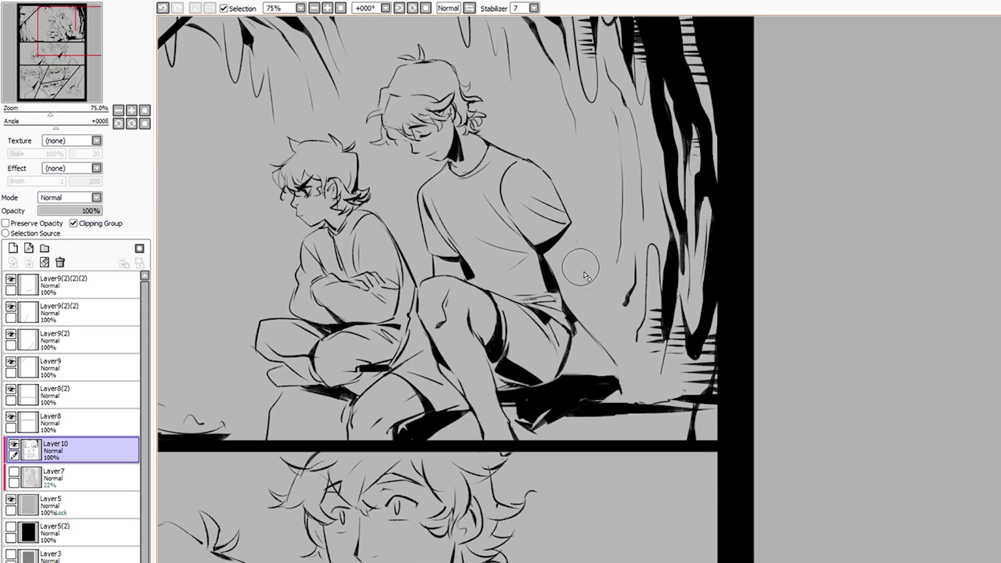
scroll(556, 192, up, 3)
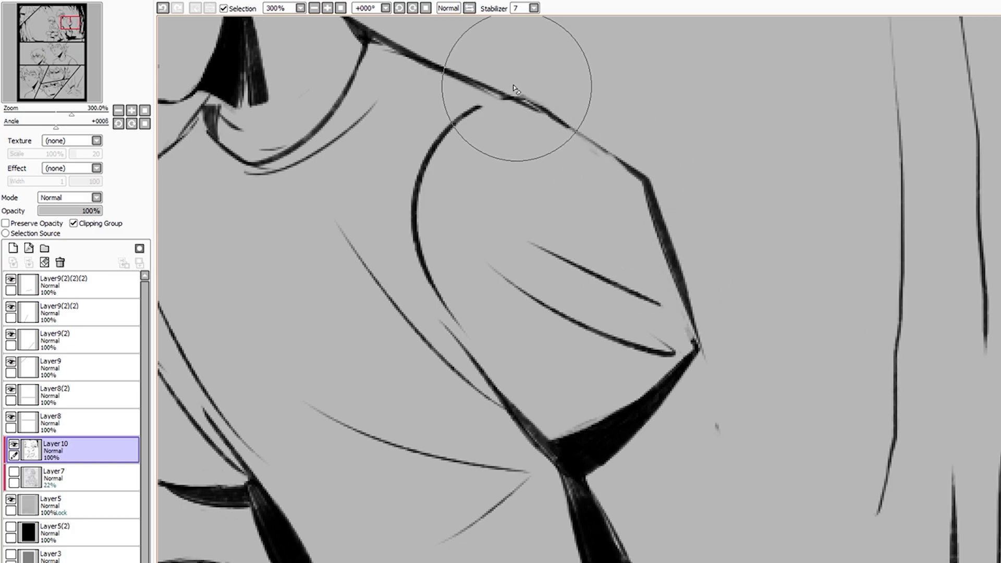
scroll(643, 168, down, 3)
scroll(642, 168, up, 2)
scroll(626, 224, up, 3)
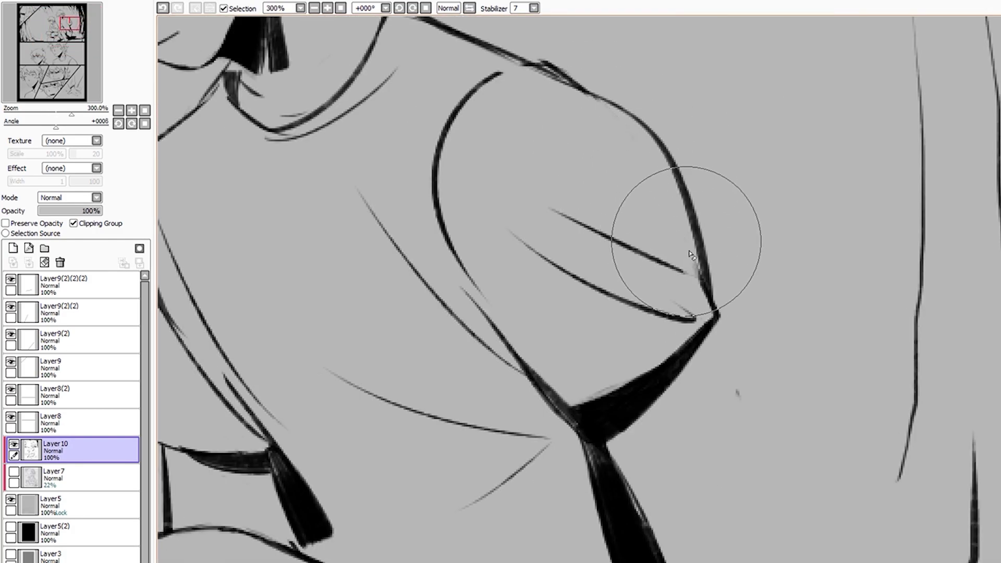
scroll(597, 265, up, 1)
scroll(597, 265, down, 3)
scroll(605, 240, down, 5)
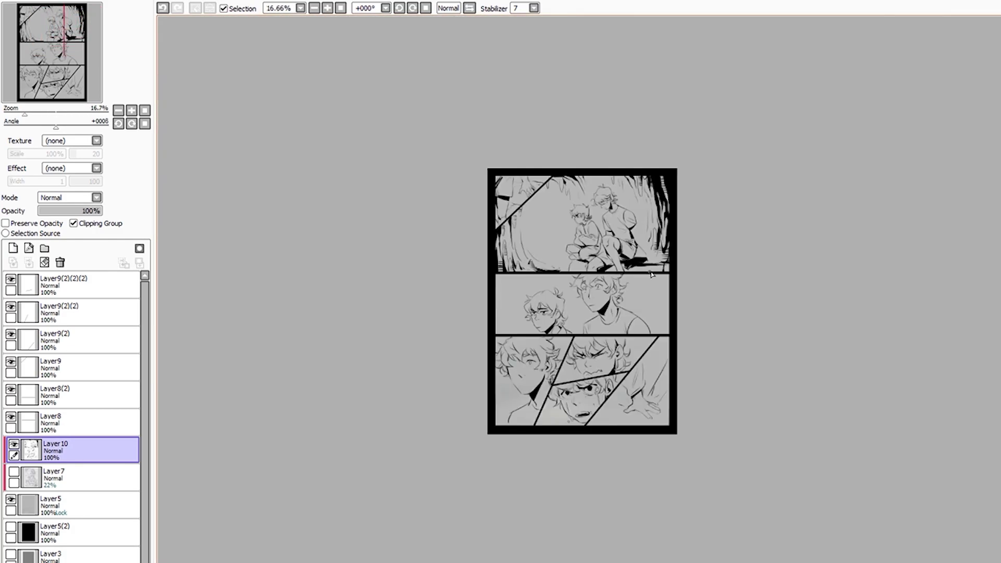
scroll(605, 240, up, 2)
scroll(605, 240, up, 1)
scroll(605, 240, up, 2)
scroll(726, 395, down, 3)
key(ctrl+z)
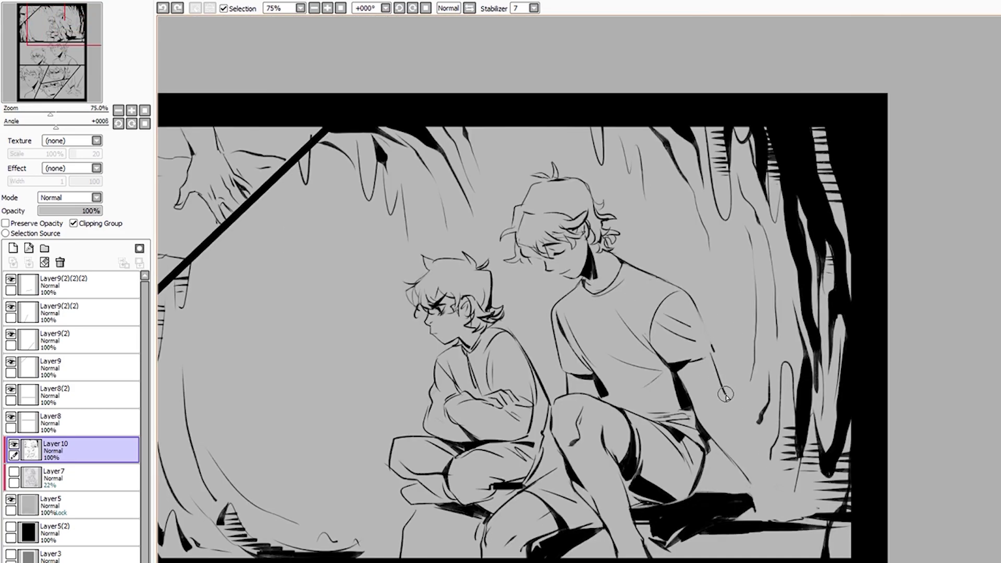
scroll(691, 315, up, 2)
scroll(691, 315, up, 2)
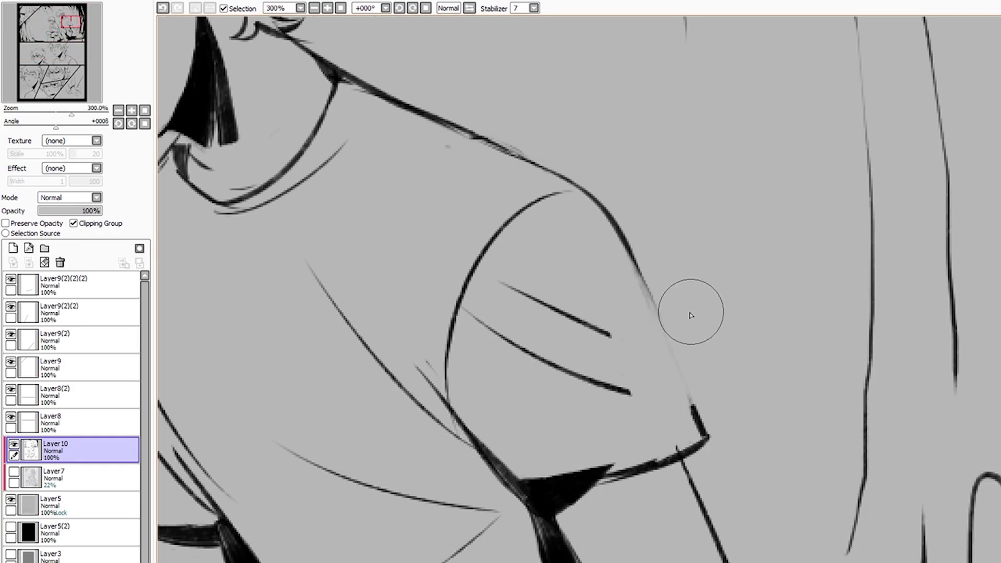
scroll(628, 250, down, 1)
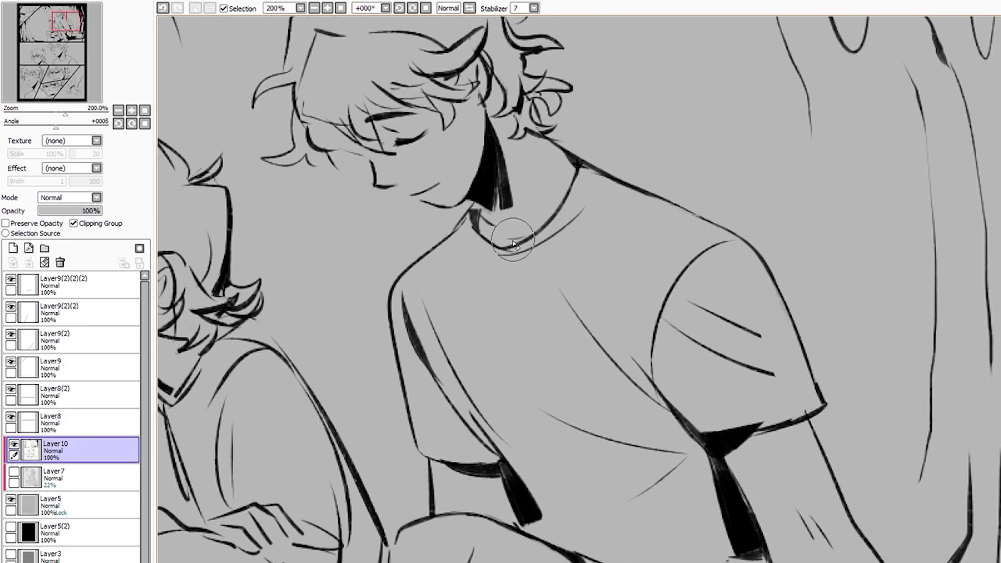
scroll(709, 432, down, 3)
scroll(699, 438, up, 3)
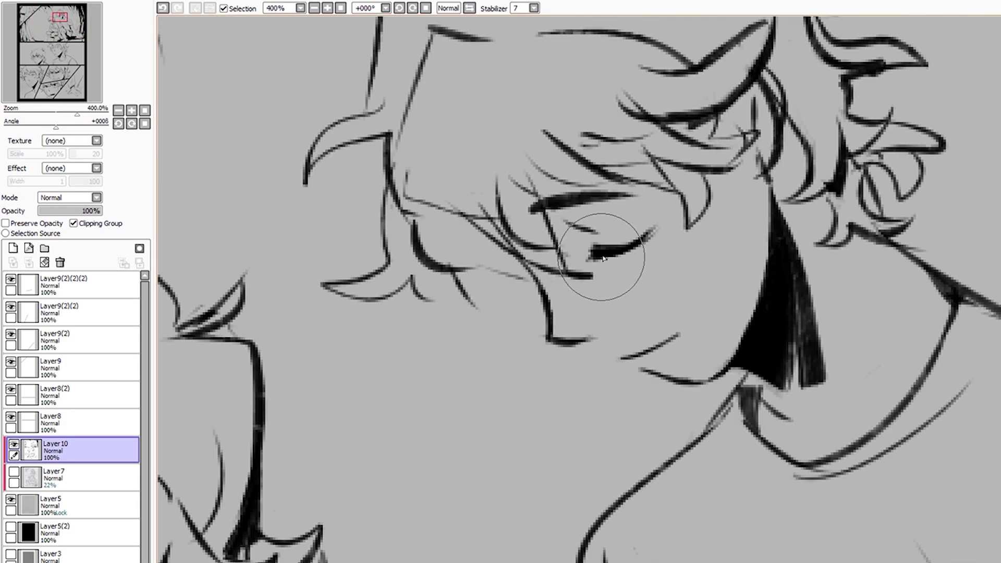
scroll(694, 443, down, 4)
scroll(690, 448, up, 2)
scroll(687, 450, up, 1)
scroll(684, 453, up, 1)
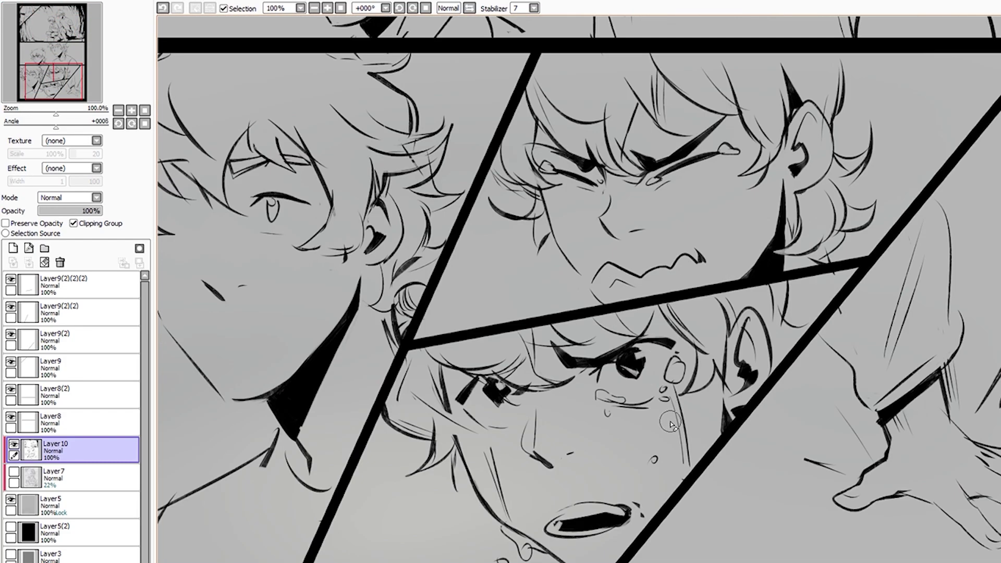
scroll(680, 456, up, 1)
scroll(676, 459, down, 4)
scroll(676, 460, up, 4)
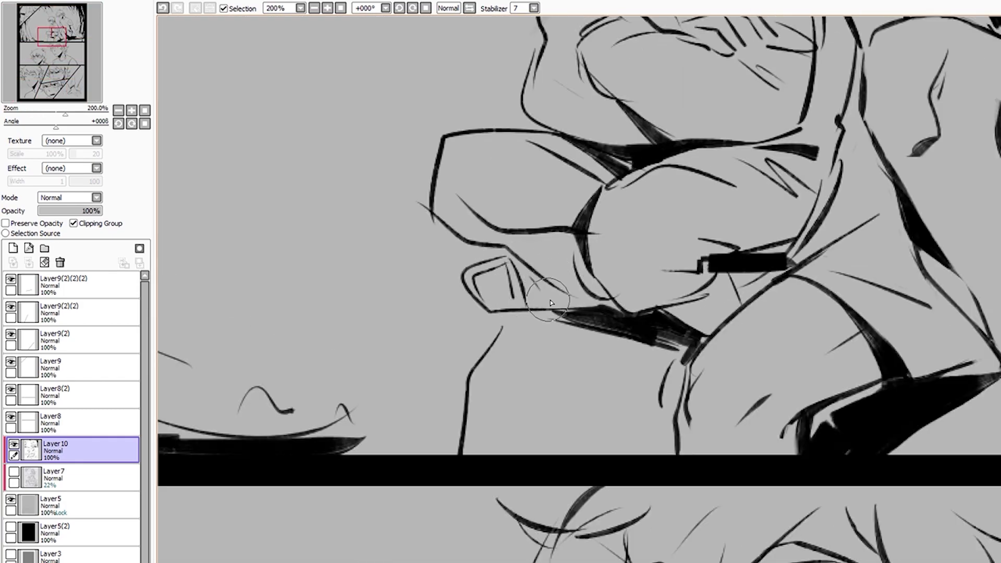
scroll(574, 323, down, 6)
scroll(626, 375, up, 4)
scroll(678, 428, down, 1)
scroll(727, 480, down, 2)
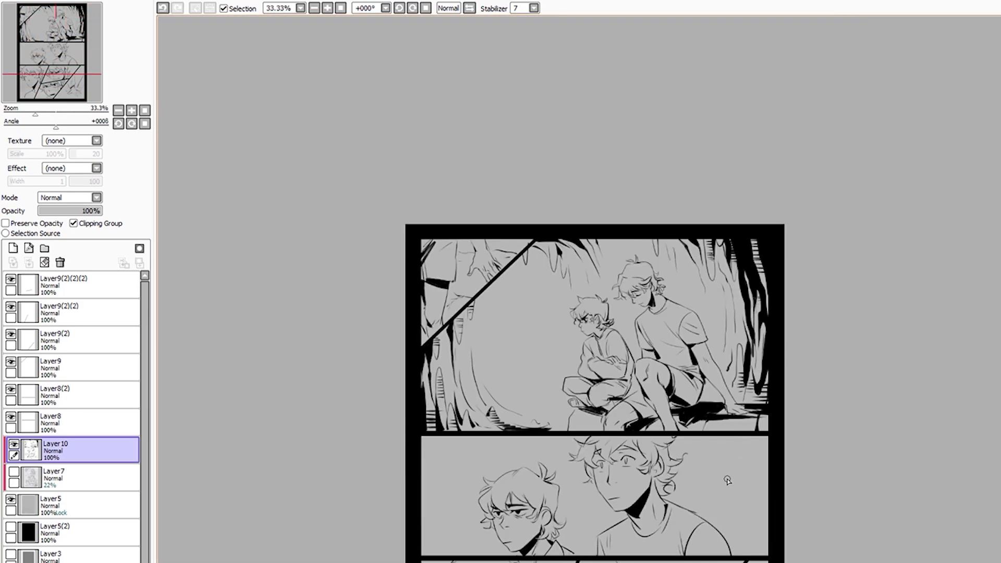
scroll(701, 485, up, 1)
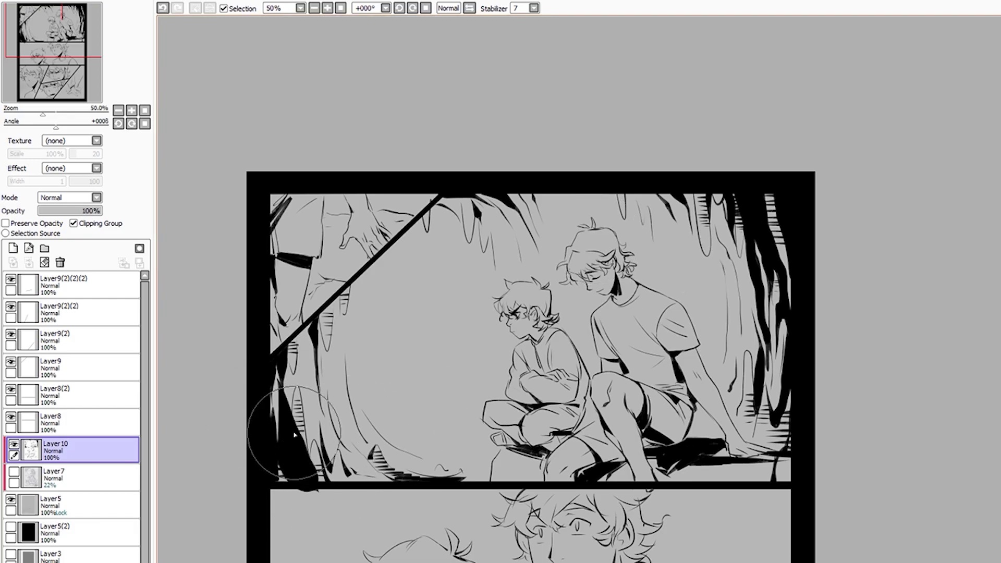
scroll(292, 459, down, 1)
scroll(469, 391, down, 3)
scroll(641, 360, up, 2)
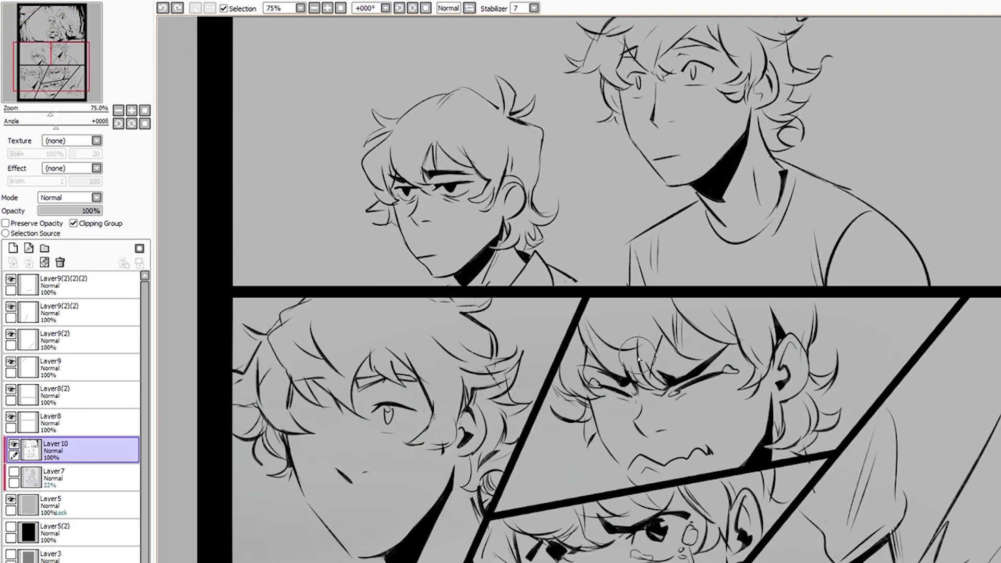
scroll(641, 445, down, 1)
scroll(641, 445, up, 1)
scroll(640, 445, up, 1)
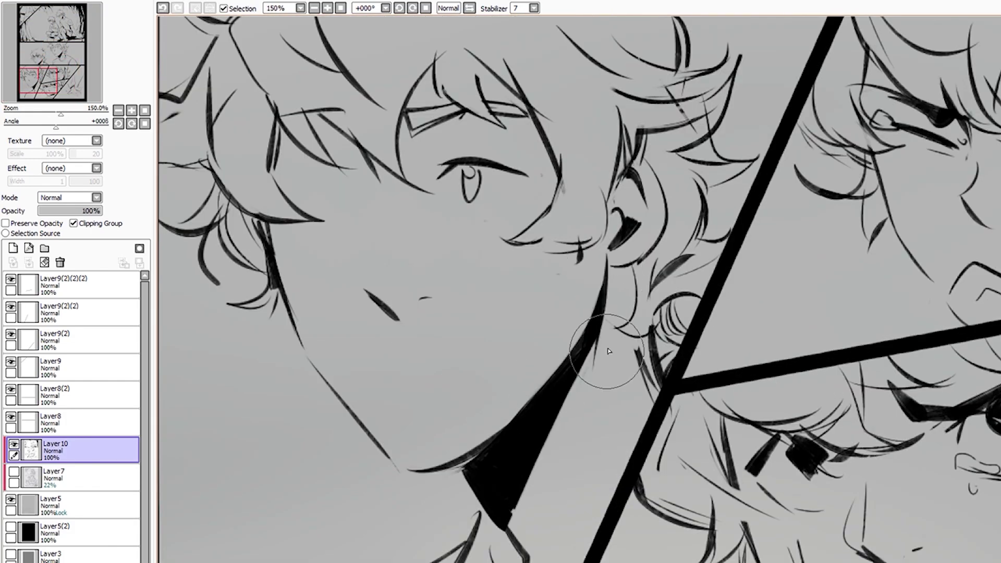
scroll(528, 367, down, 2)
scroll(529, 360, up, 1)
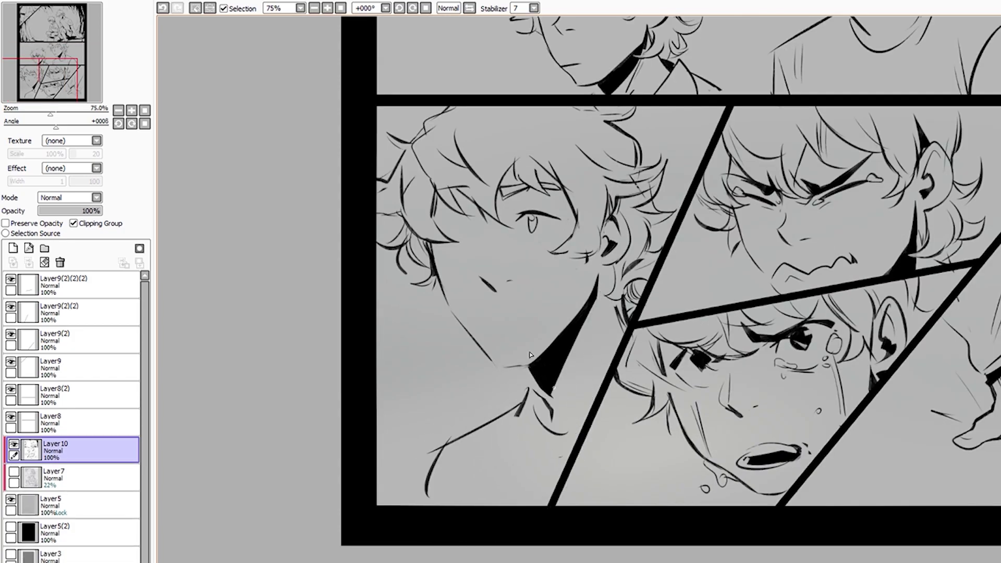
drag(551, 327, 545, 346)
scroll(553, 365, up, 1)
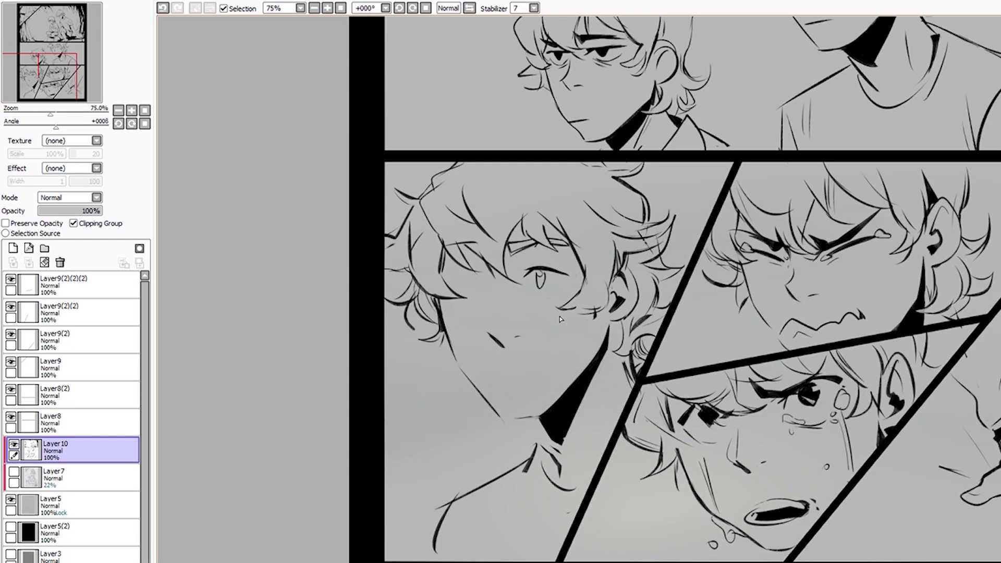
scroll(556, 434, up, 2)
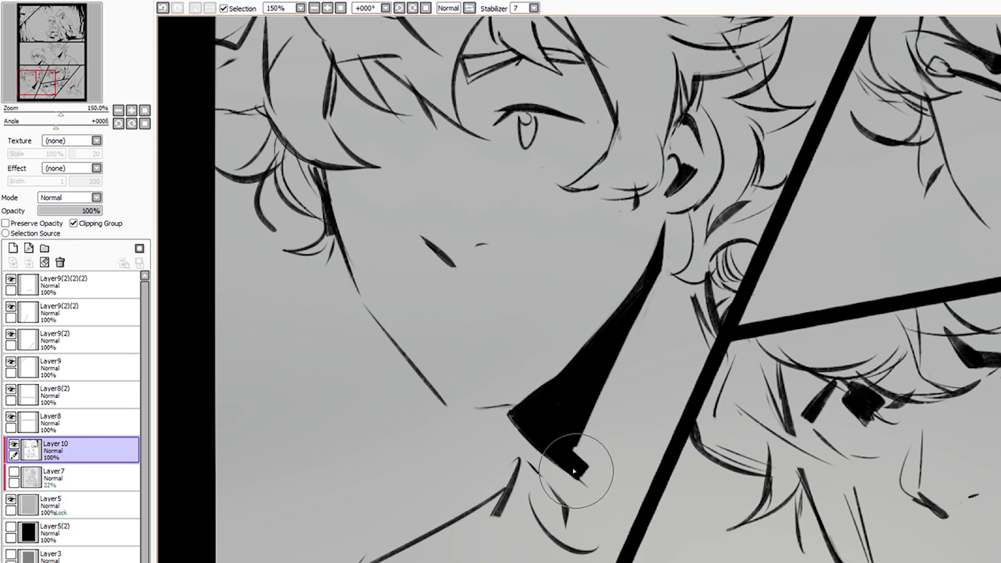
scroll(573, 472, down, 2)
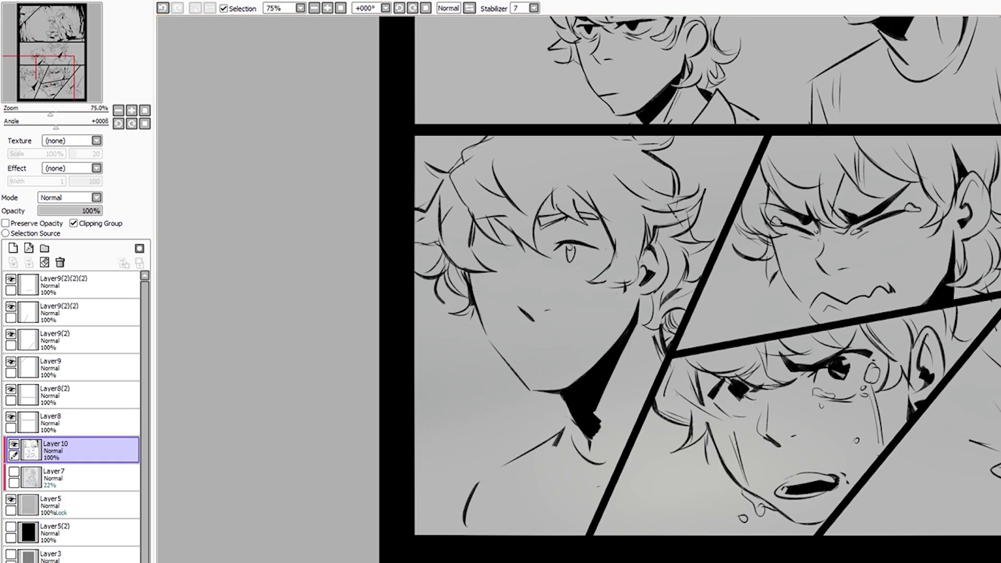
scroll(506, 524, down, 1)
scroll(497, 392, up, 1)
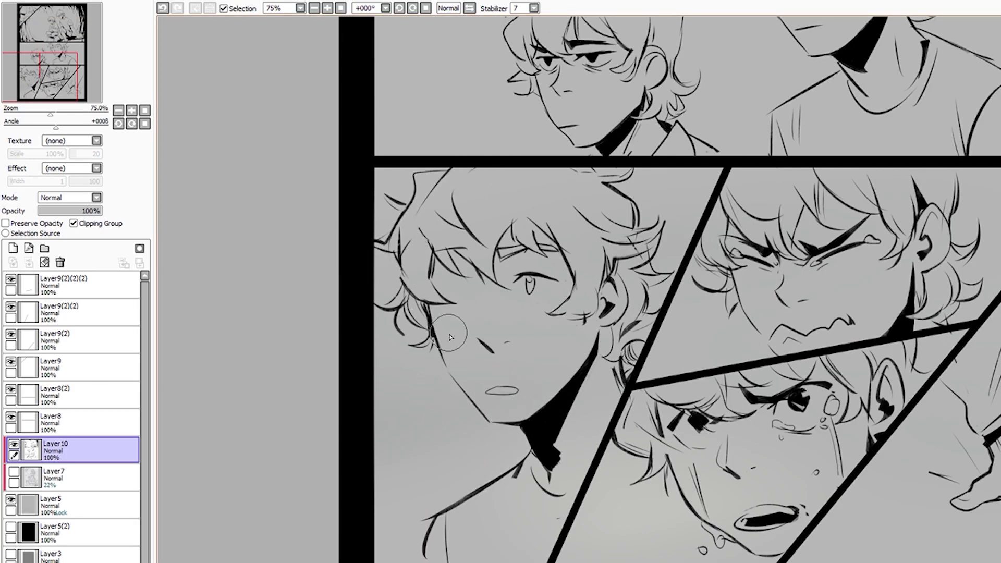
scroll(451, 338, up, 1)
scroll(521, 313, up, 1)
scroll(569, 313, down, 1)
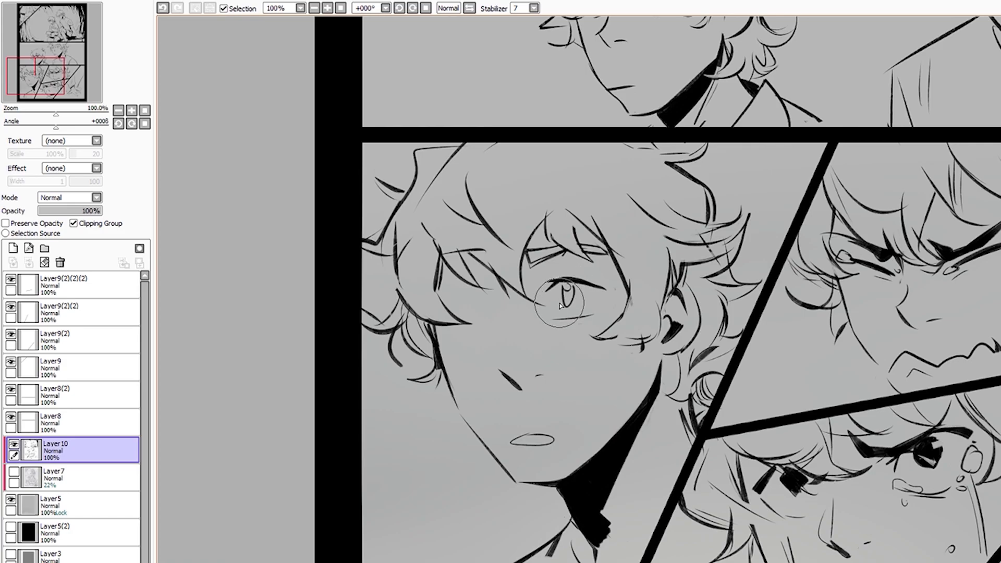
scroll(560, 305, down, 2)
scroll(757, 228, up, 3)
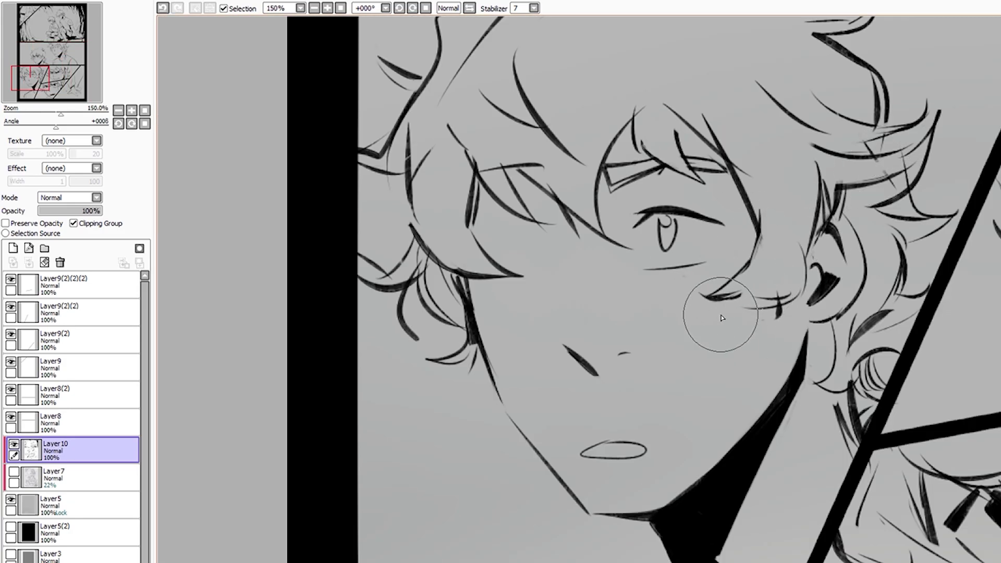
scroll(723, 318, down, 1)
scroll(648, 302, up, 3)
scroll(665, 302, down, 4)
scroll(676, 309, up, 4)
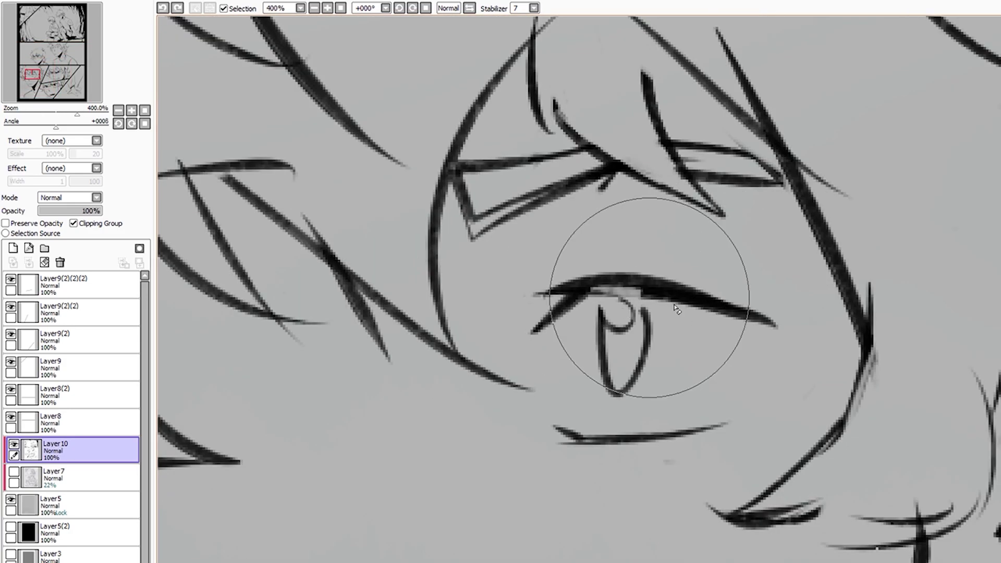
scroll(676, 308, down, 2)
scroll(626, 324, down, 2)
scroll(576, 348, up, 1)
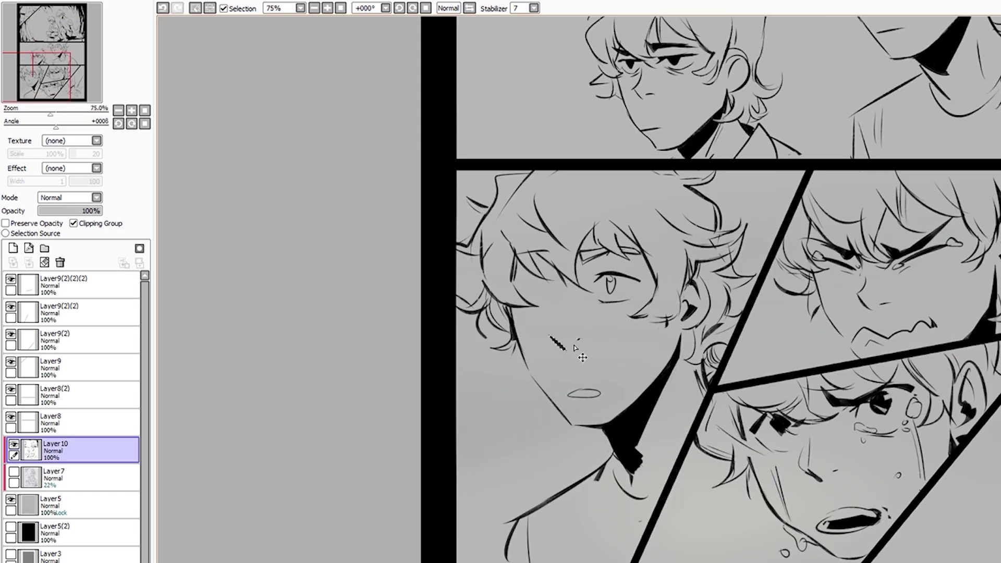
scroll(554, 340, up, 2)
scroll(592, 252, down, 4)
scroll(579, 284, up, 4)
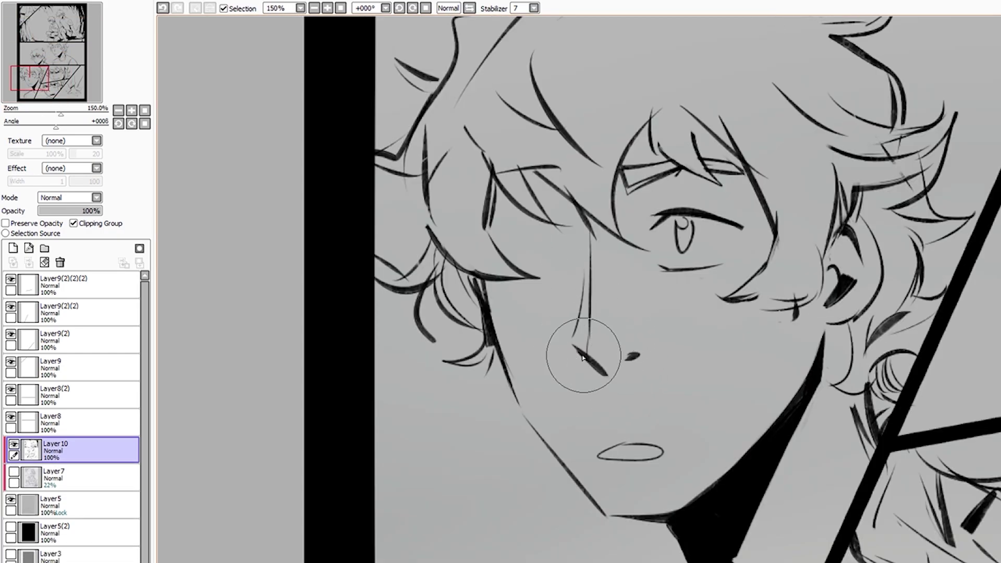
scroll(586, 351, down, 1)
scroll(577, 260, down, 1)
scroll(537, 229, up, 3)
scroll(537, 260, down, 1)
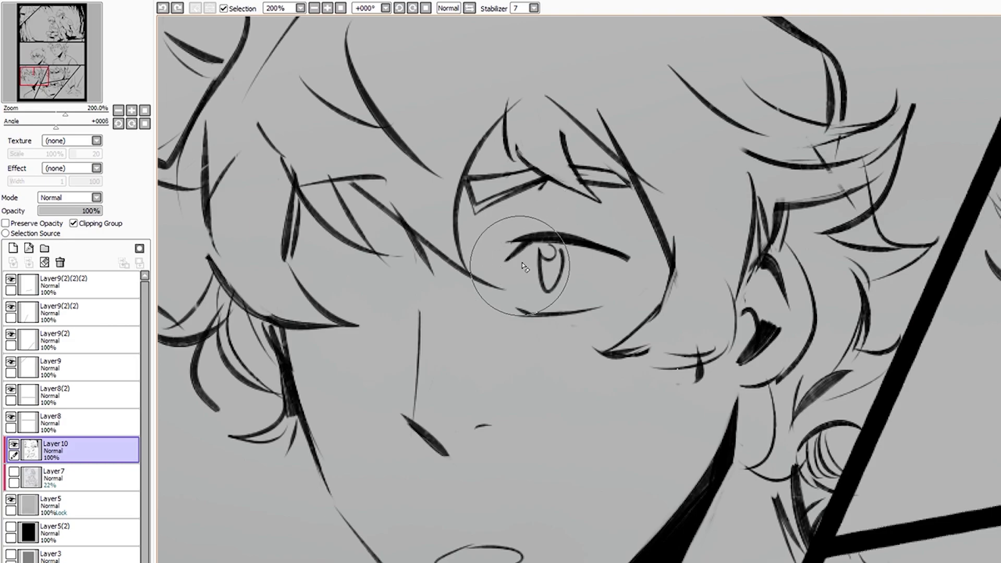
scroll(527, 224, up, 2)
scroll(574, 245, down, 2)
scroll(637, 261, down, 2)
scroll(616, 152, up, 3)
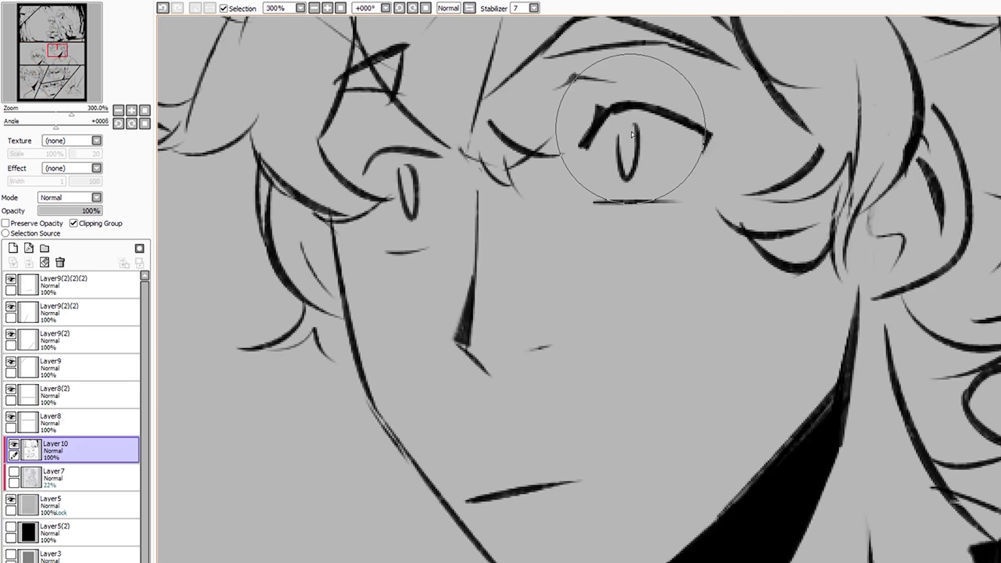
scroll(580, 164, down, 1)
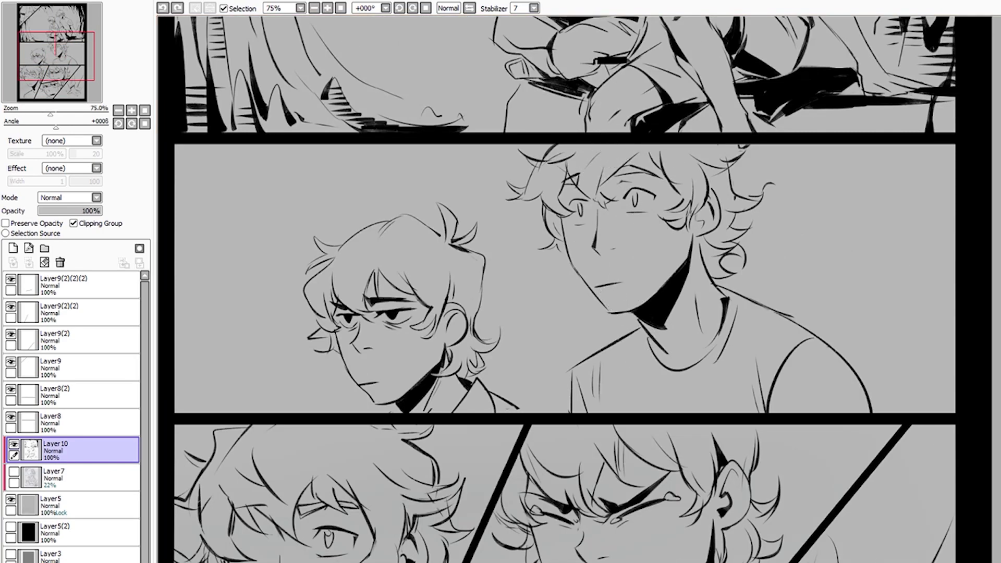
scroll(686, 311, down, 3)
scroll(686, 311, up, 4)
scroll(644, 373, down, 3)
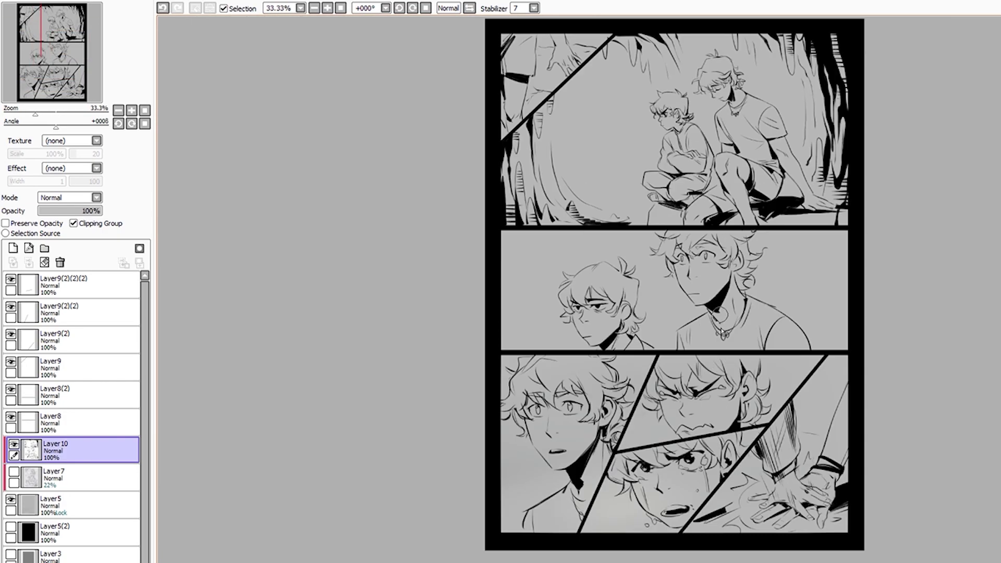
scroll(625, 407, up, 4)
scroll(626, 417, up, 1)
scroll(610, 444, down, 4)
scroll(540, 355, up, 4)
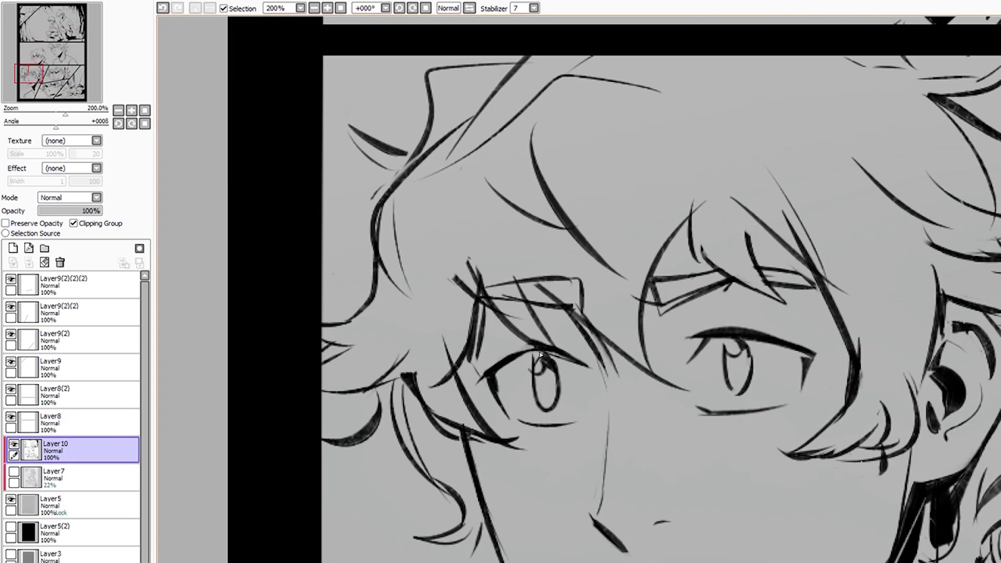
scroll(768, 390, down, 3)
scroll(872, 201, up, 3)
scroll(503, 358, up, 1)
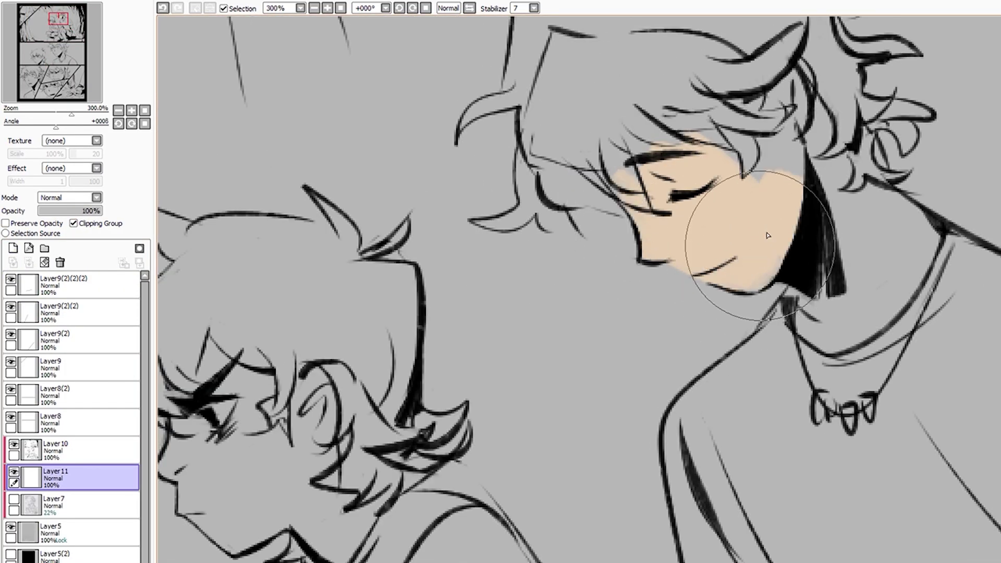
Paint beige skin colour over the lower finger and the remaining fingers
scroll(840, 321, down, 1)
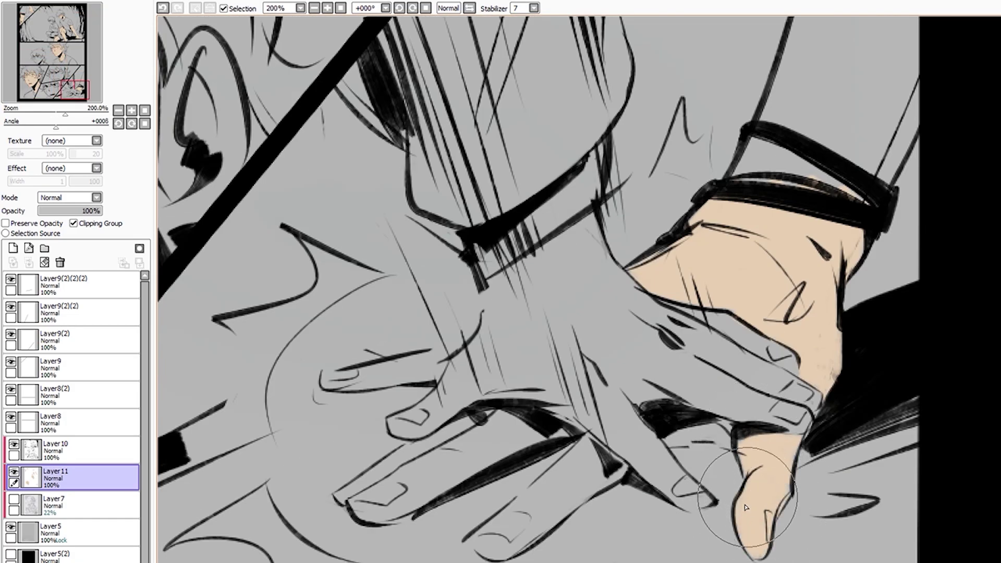
drag(498, 537, 584, 438)
mouse_move(729, 428)
mouse_down()
mouse_move(336, 525)
mouse_move(437, 369)
mouse_up()
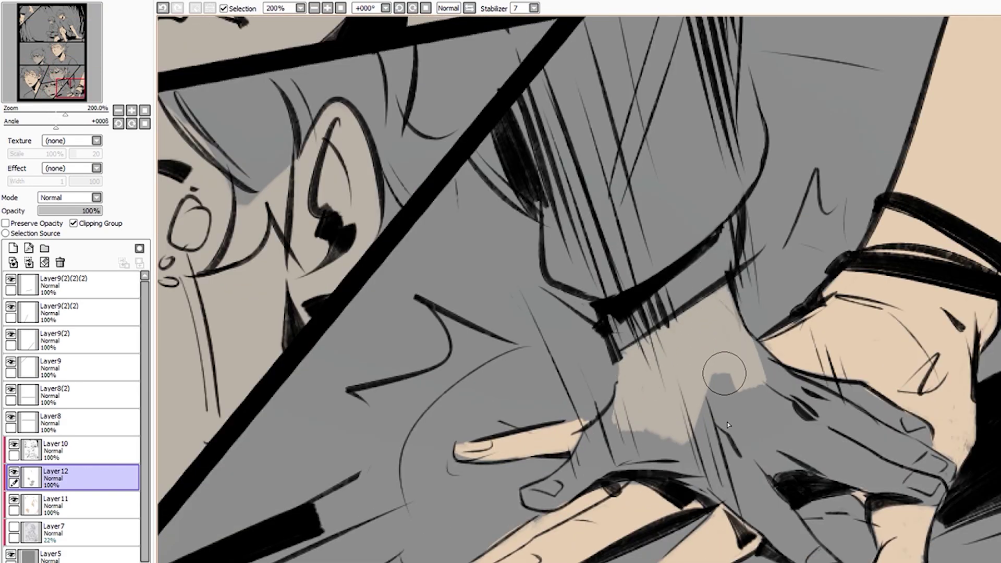
Patch the hand's grey gaps with beige and start filling the dark-haired boy's hair near-black
drag(724, 374, 584, 478)
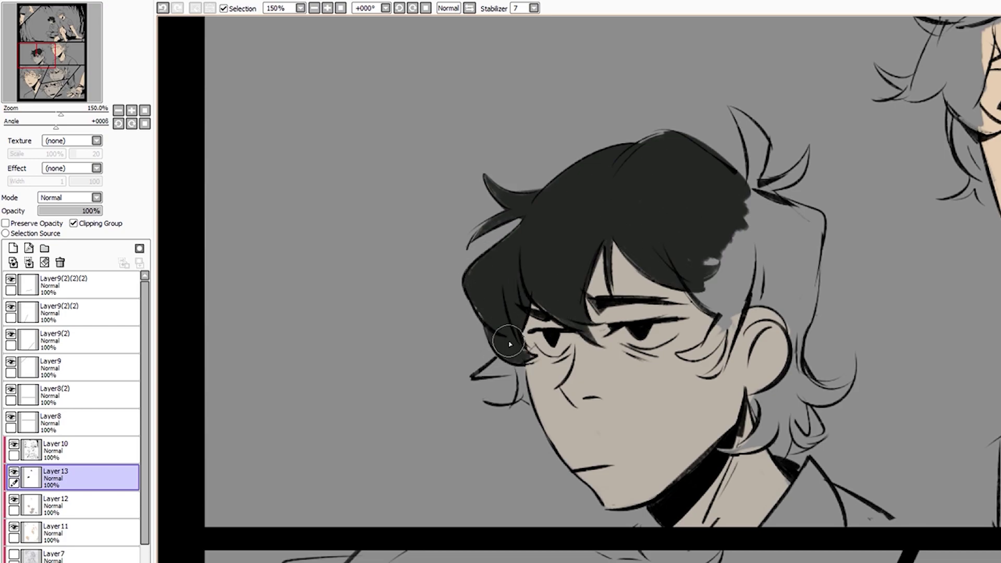
drag(719, 263, 773, 288)
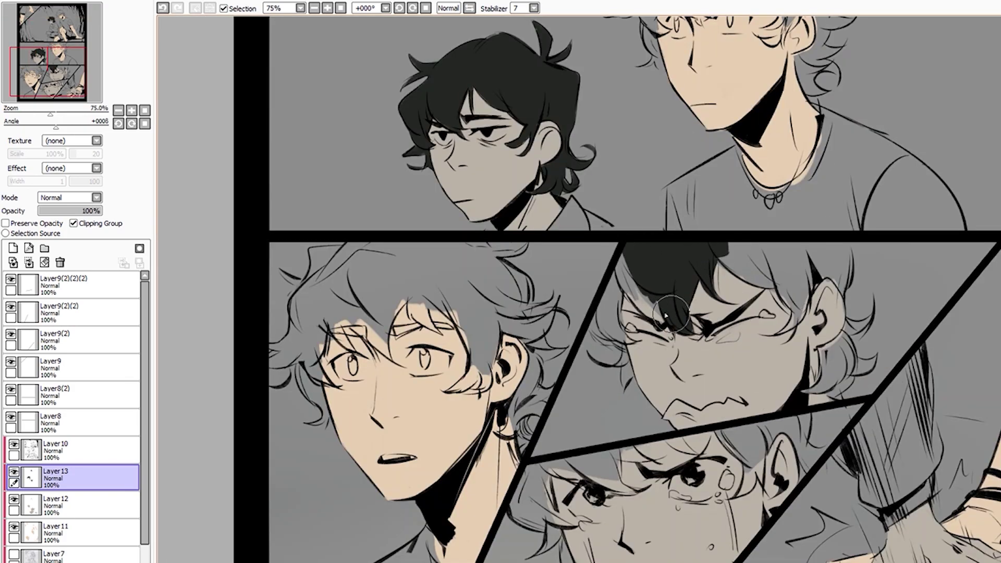
scroll(598, 320, up, 3)
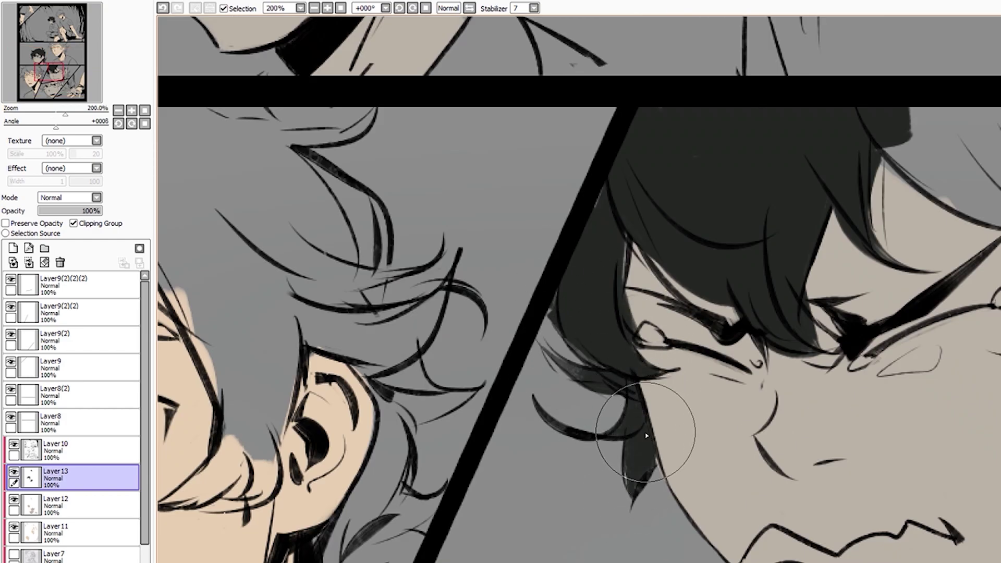
scroll(583, 414, up, 1)
drag(583, 413, 676, 347)
drag(726, 483, 699, 537)
Darken more of the angry boy's hair, below the right ear and beside the eye
scroll(699, 537, down, 3)
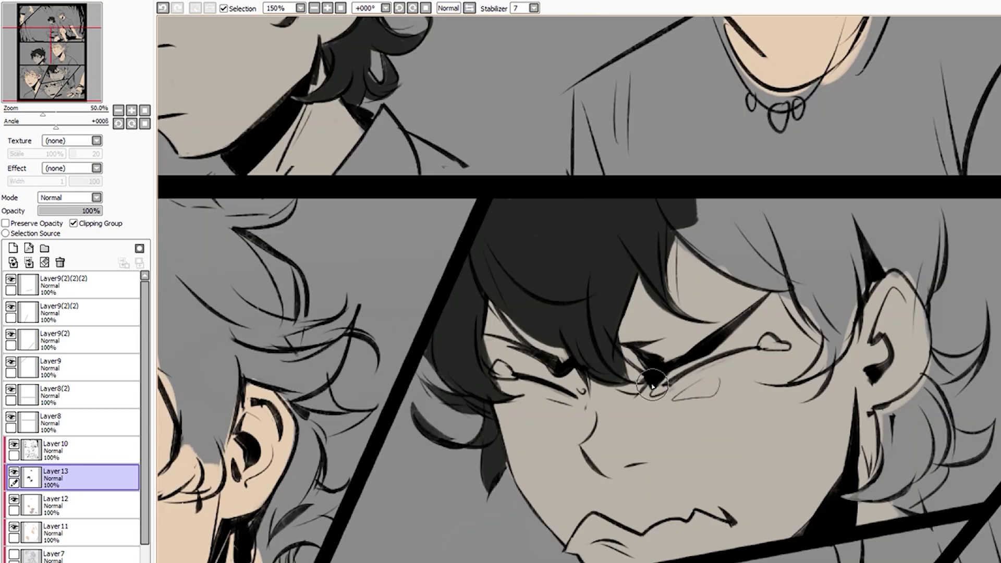
drag(657, 365, 681, 280)
drag(867, 264, 861, 296)
scroll(861, 295, up, 1)
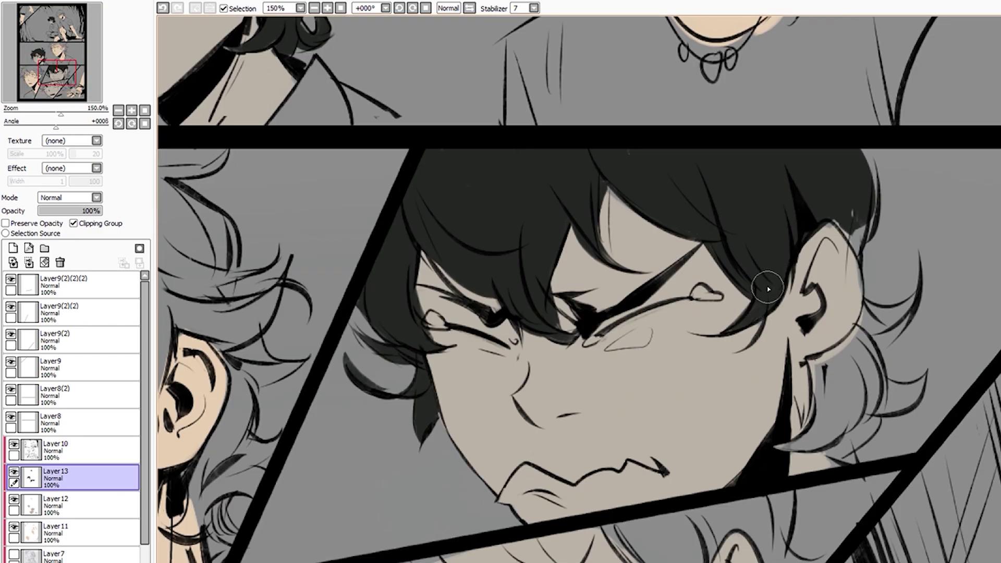
mouse_move(855, 359)
mouse_down()
mouse_move(834, 417)
mouse_move(832, 369)
mouse_up()
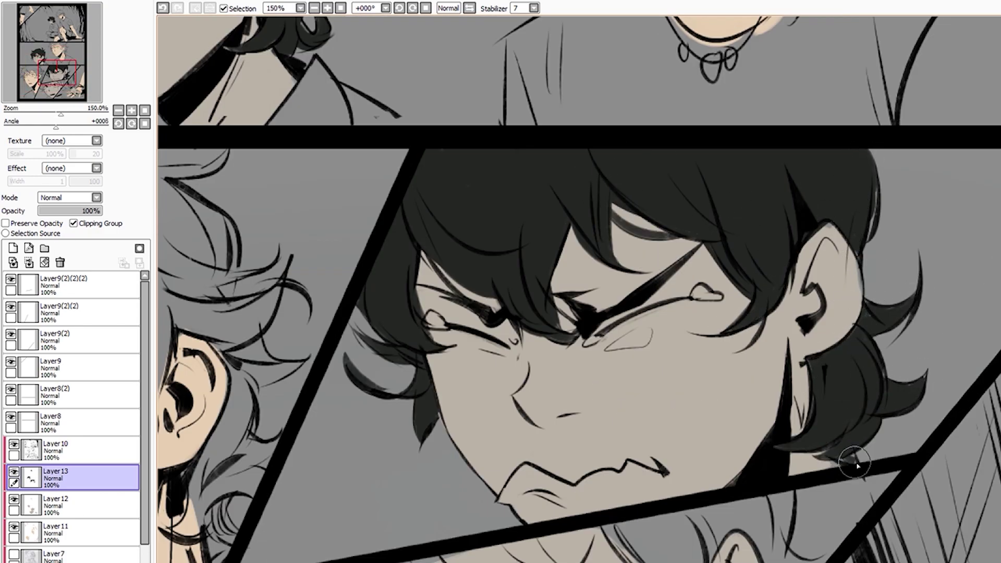
scroll(879, 157, down, 1)
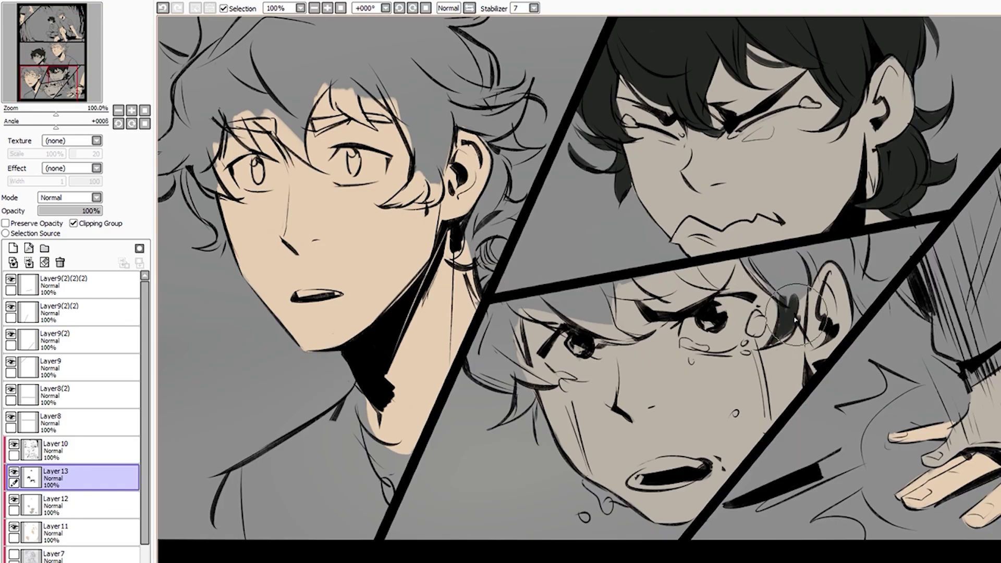
mouse_move(795, 320)
mouse_down()
mouse_move(759, 270)
mouse_move(436, 291)
mouse_move(584, 365)
mouse_move(438, 323)
mouse_move(358, 412)
mouse_move(410, 487)
mouse_up()
scroll(673, 275, up, 1)
Add near-black hair strokes near the ear and check the panels
scroll(451, 467, down, 4)
scroll(521, 438, up, 1)
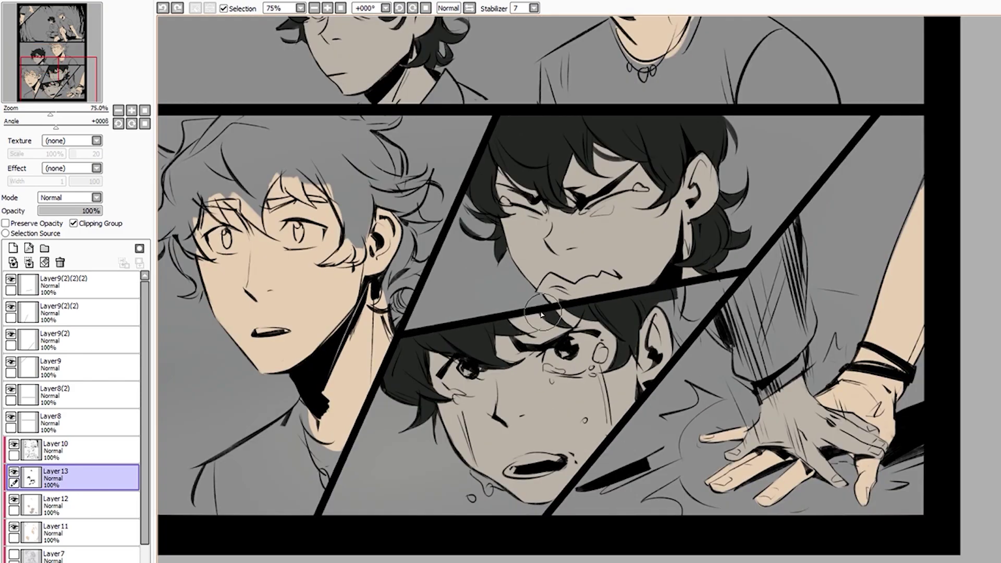
scroll(537, 430, up, 1)
scroll(547, 425, down, 2)
scroll(548, 425, up, 3)
scroll(391, 402, down, 1)
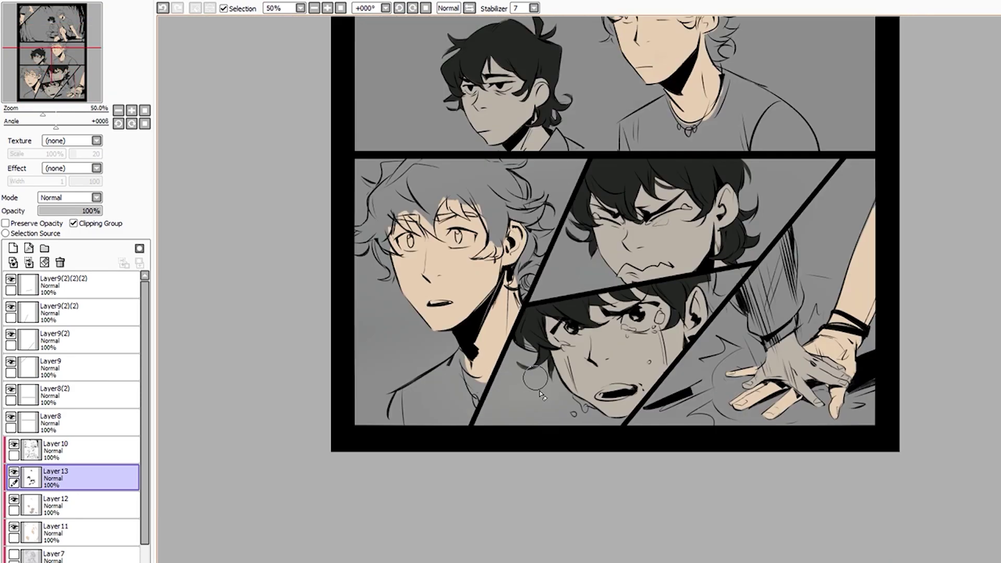
scroll(725, 240, up, 4)
mouse_move(724, 241)
mouse_down()
mouse_move(711, 298)
mouse_move(869, 350)
mouse_up()
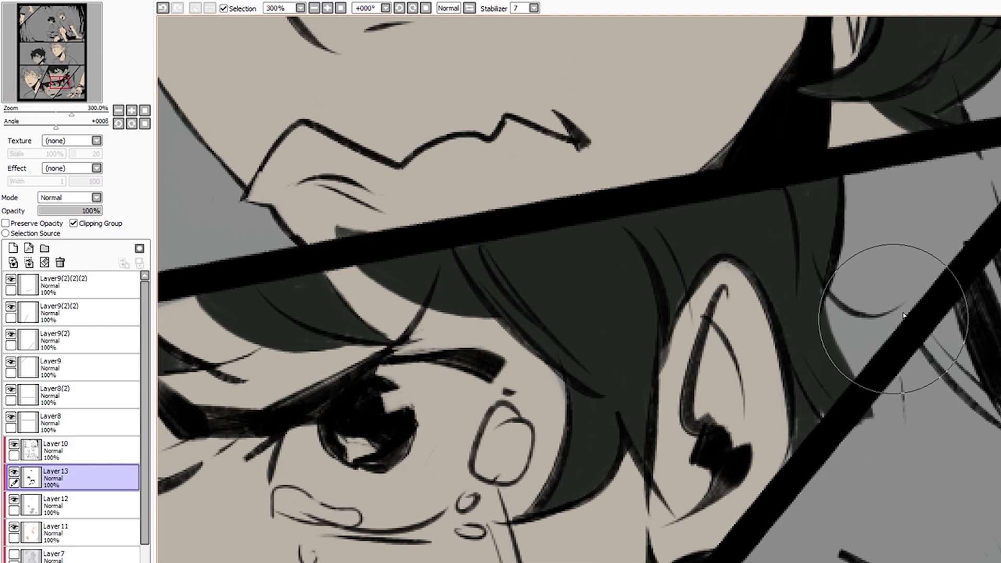
scroll(728, 345, down, 3)
scroll(727, 344, down, 3)
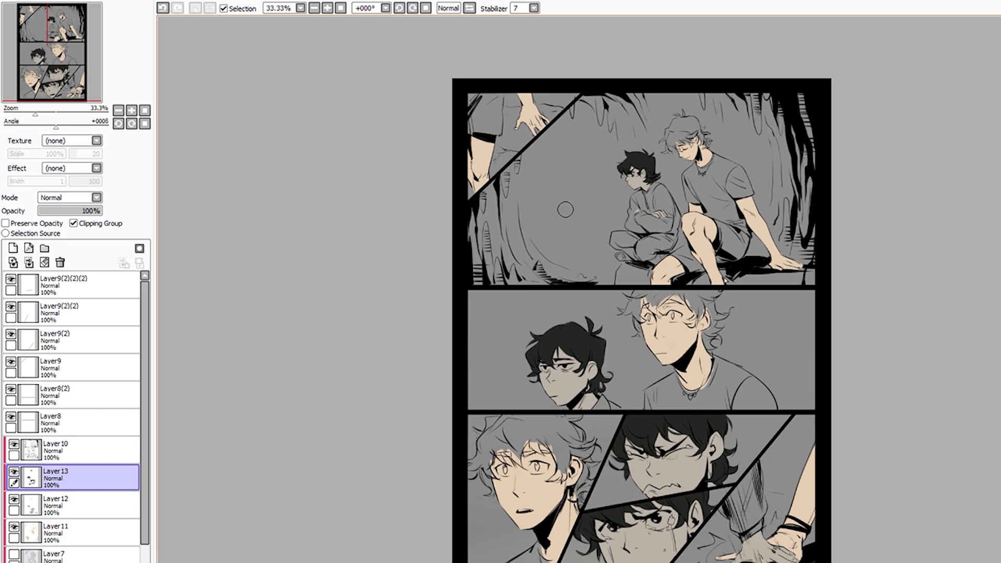
Paint the top-panel blond boy's grey hair and lower bangs yellow
scroll(687, 130, up, 2)
scroll(686, 130, up, 2)
drag(600, 130, 699, 193)
drag(626, 204, 735, 188)
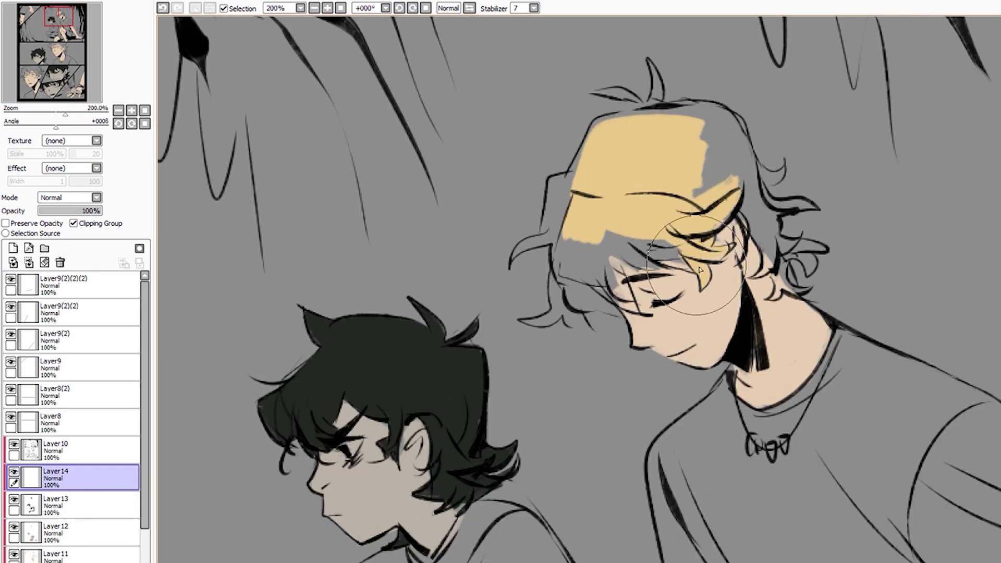
mouse_move(574, 172)
mouse_down()
mouse_move(551, 227)
mouse_move(608, 286)
mouse_move(730, 146)
mouse_up()
drag(652, 104, 746, 172)
drag(741, 135, 770, 178)
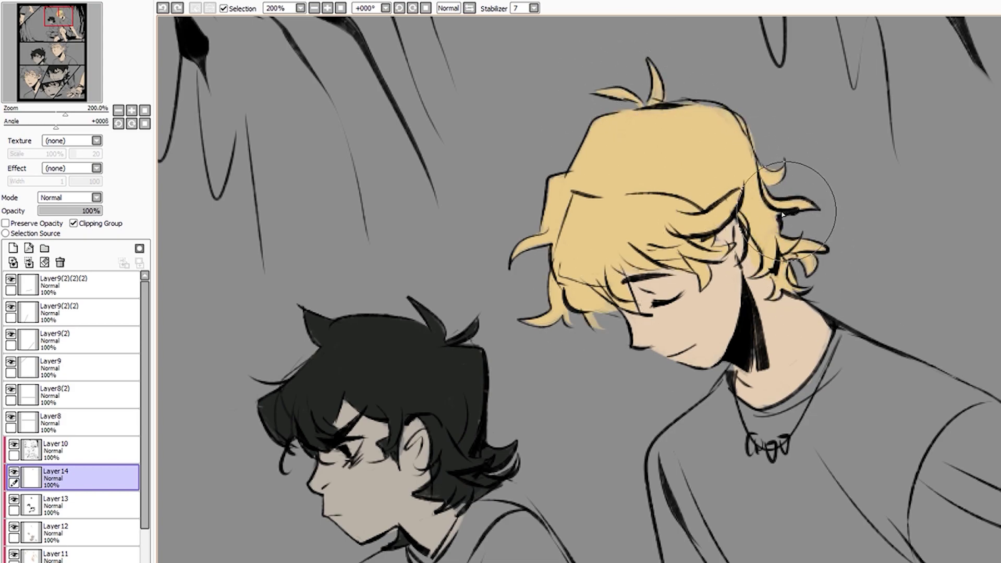
Briefly select Layer 10, then return to Layer 14 and continue the yellow hair
ctrl+shift+click(758, 242)
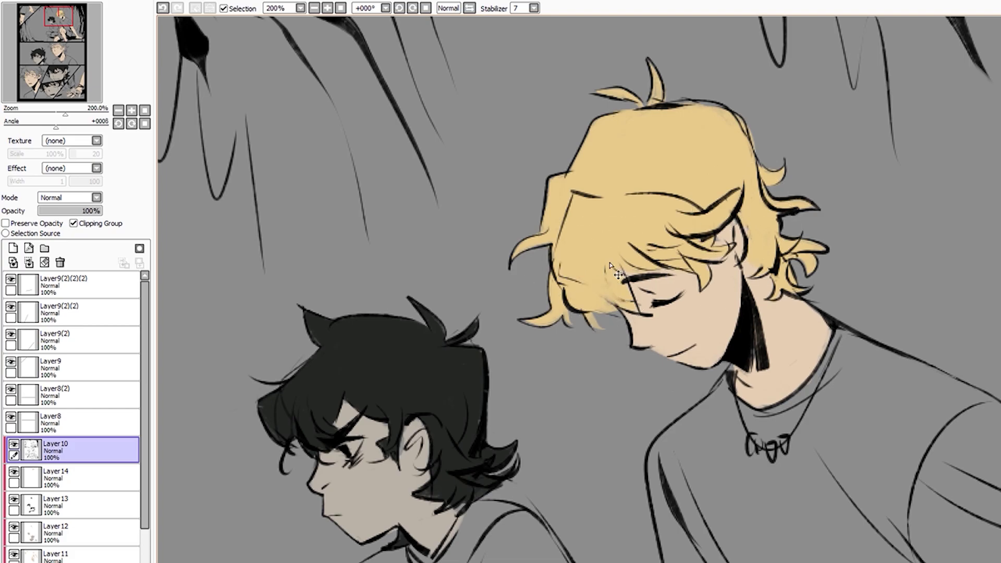
scroll(772, 292, down, 3)
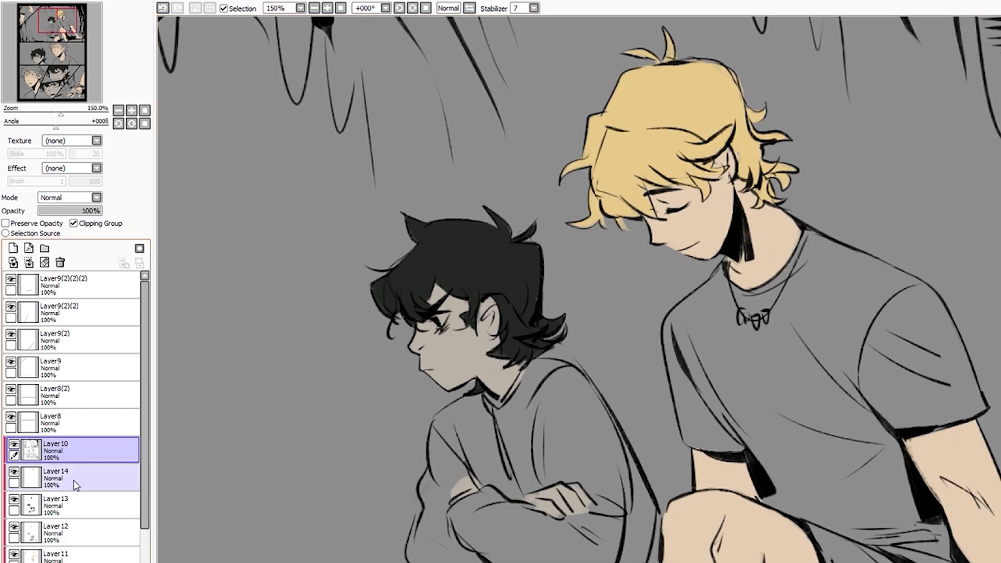
ctrl+shift+click(678, 292)
drag(678, 365, 607, 157)
scroll(608, 280, up, 3)
scroll(607, 280, up, 2)
scroll(607, 280, up, 1)
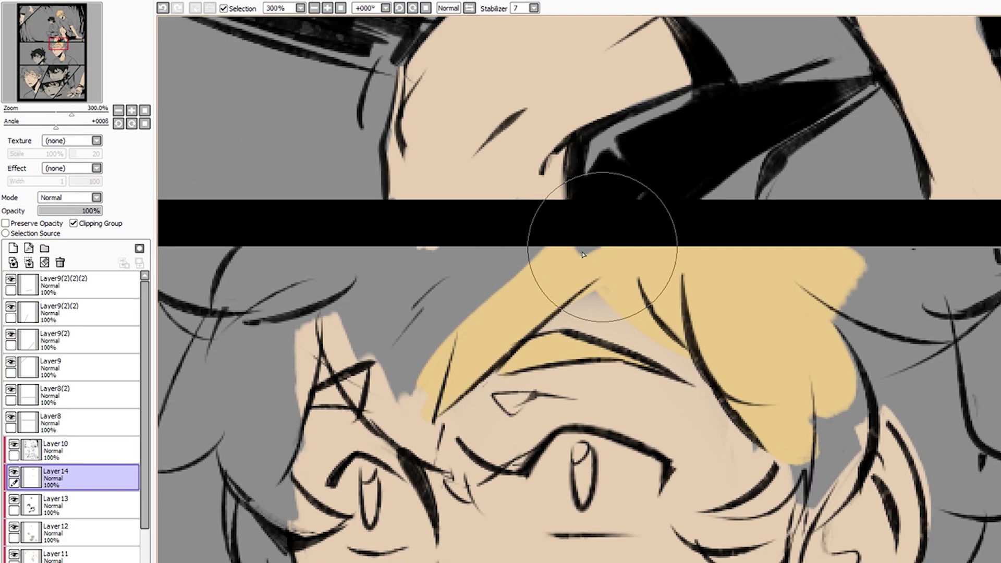
scroll(629, 383, up, 1)
scroll(696, 365, down, 2)
Fill the left, top-right and right side of the blond hair yellow
mouse_move(459, 146)
mouse_down()
mouse_move(401, 209)
mouse_move(438, 236)
mouse_up()
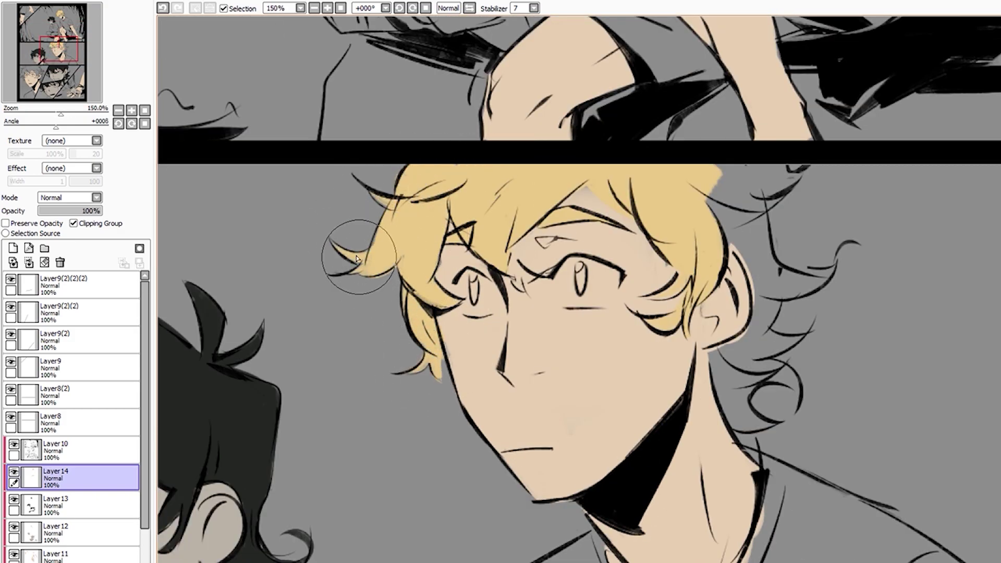
drag(741, 213, 799, 180)
drag(717, 210, 768, 204)
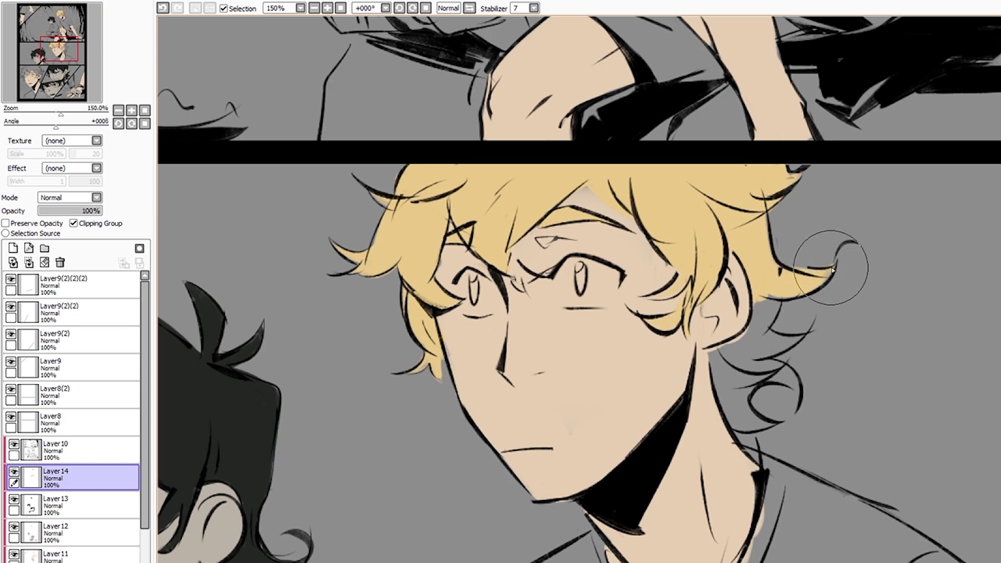
drag(833, 270, 735, 380)
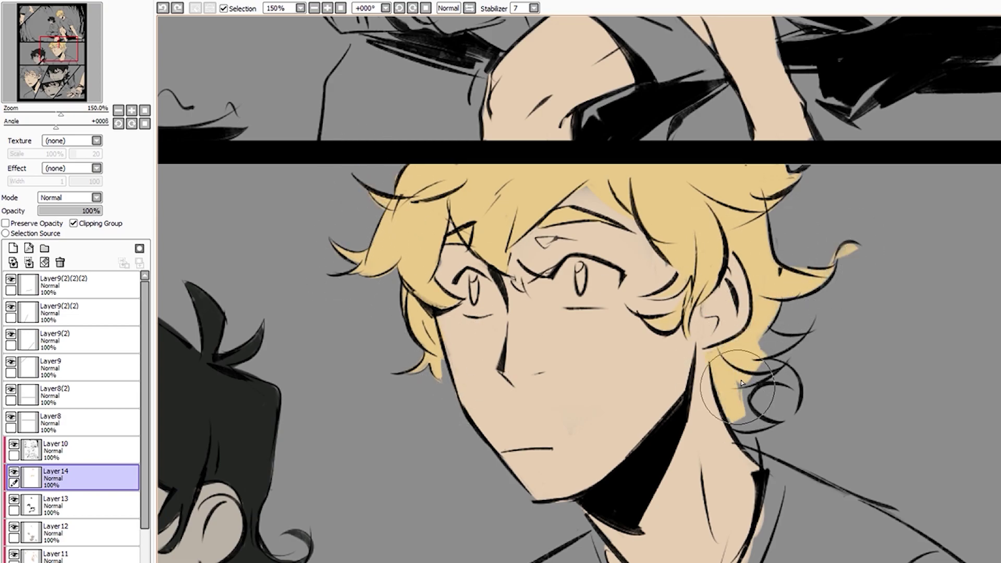
scroll(826, 302, down, 2)
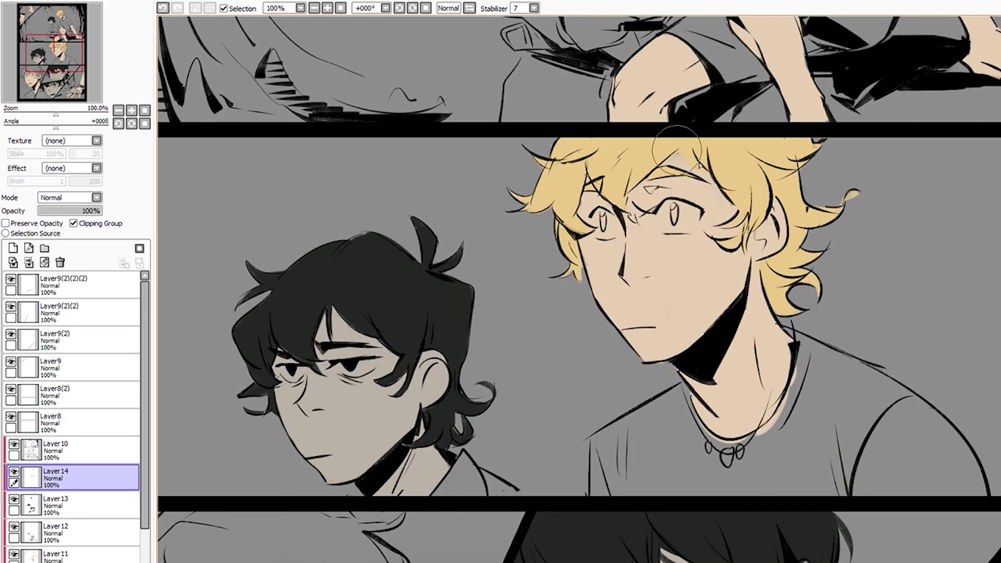
scroll(826, 302, down, 2)
scroll(730, 299, up, 2)
scroll(716, 300, up, 2)
scroll(716, 300, down, 3)
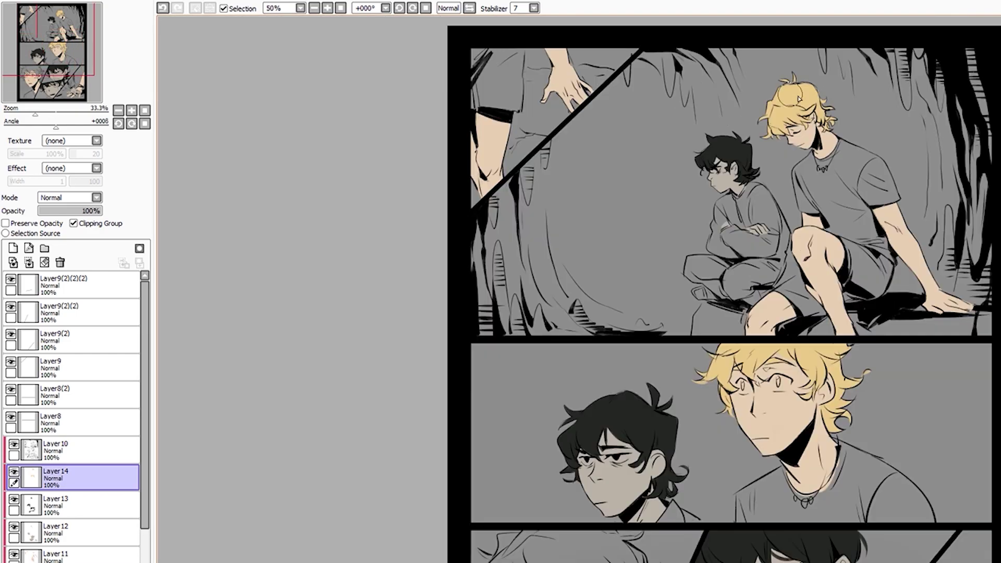
scroll(604, 209, up, 3)
scroll(604, 100, down, 1)
Paint yellow across the top and left side of the lower-left panel hair
mouse_move(599, 183)
mouse_down()
mouse_move(641, 261)
mouse_move(571, 276)
mouse_up()
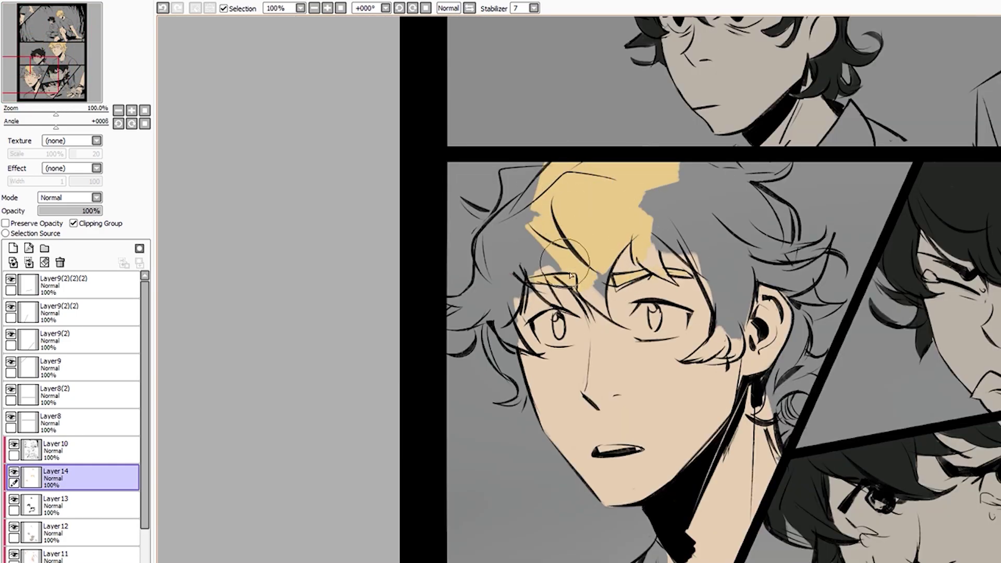
drag(654, 220, 656, 259)
drag(527, 261, 513, 181)
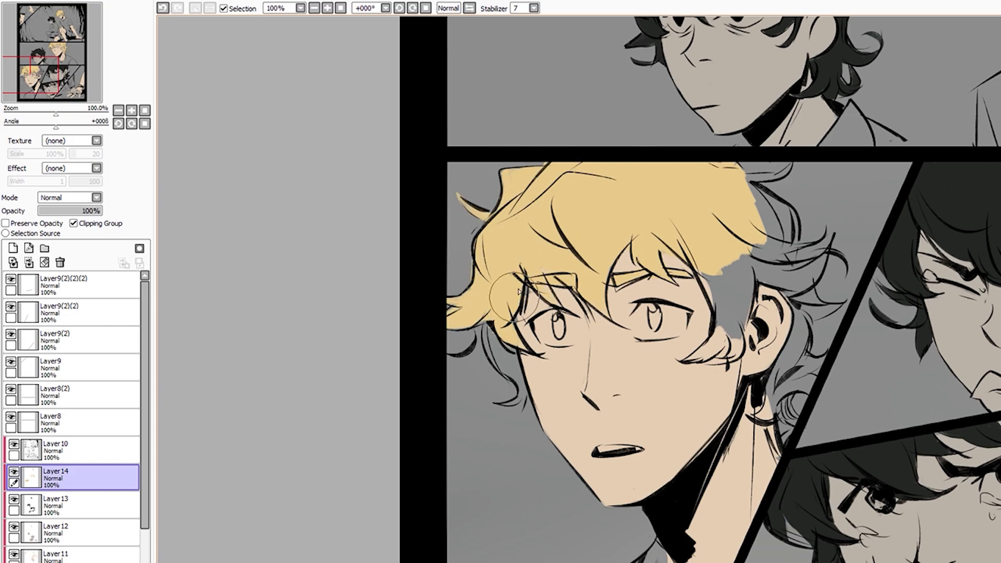
scroll(523, 391, up, 2)
scroll(523, 391, down, 3)
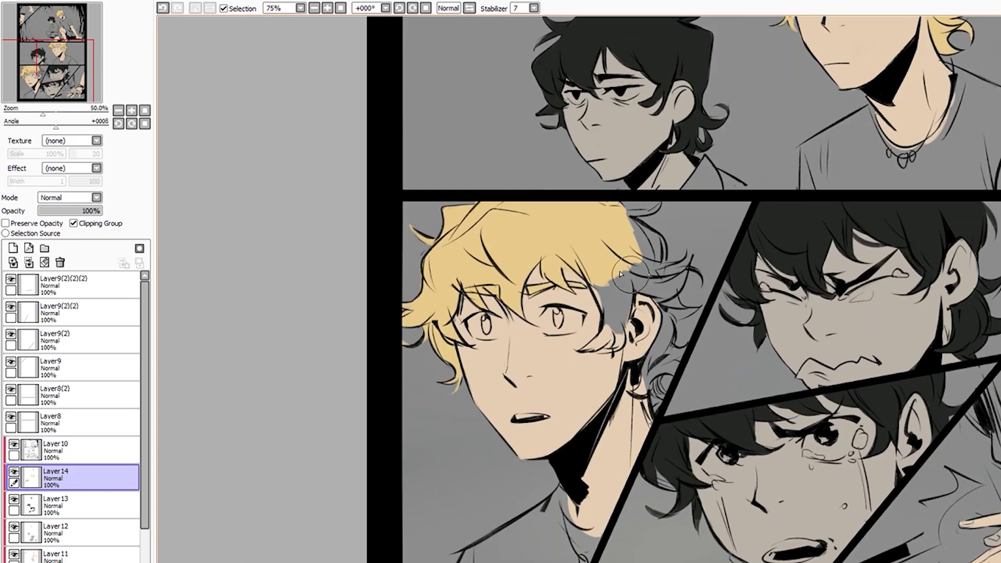
scroll(522, 391, up, 2)
Colour the grey hair near the ear and the curls beside it yellow
drag(678, 250, 660, 147)
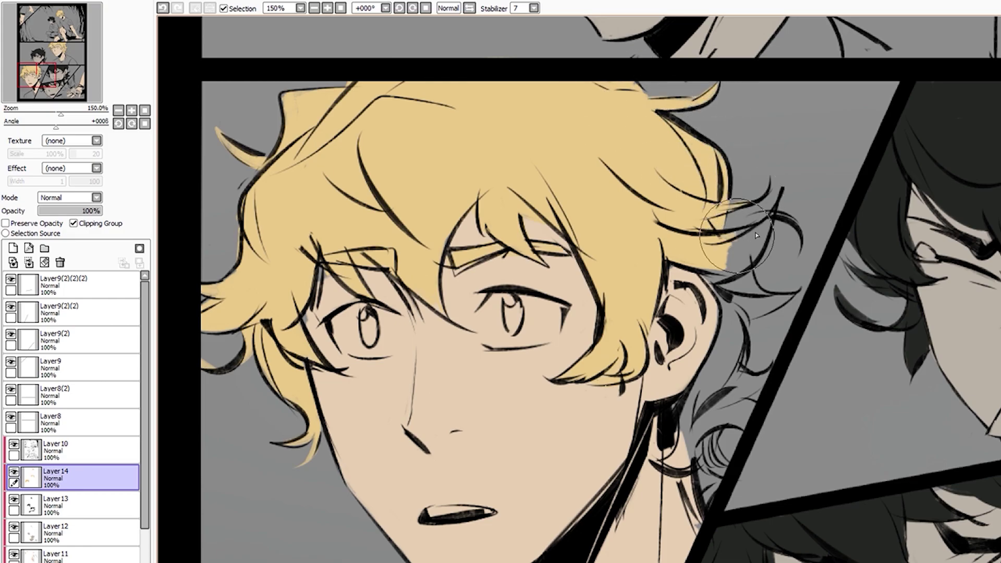
drag(756, 235, 754, 426)
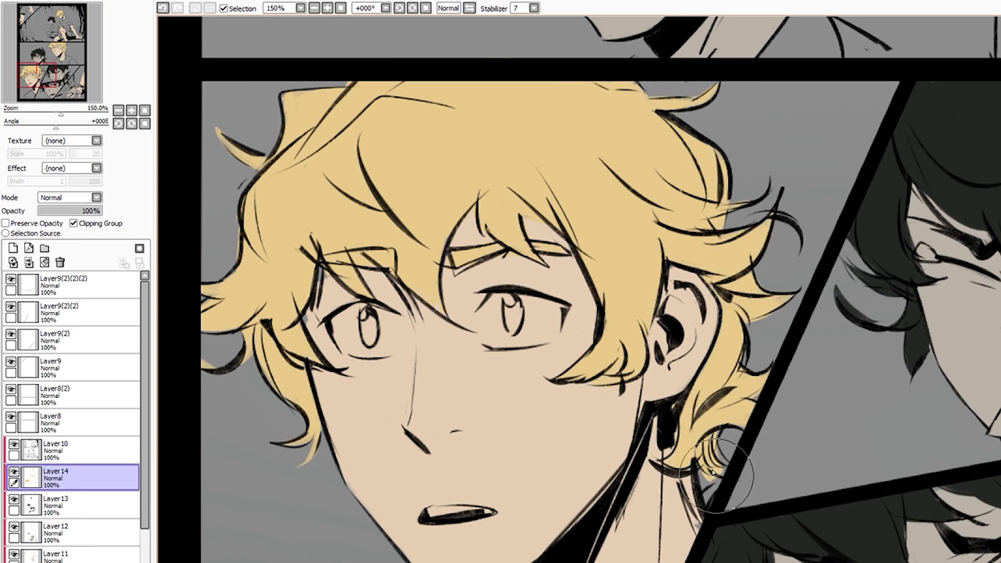
scroll(756, 386, down, 2)
scroll(756, 386, down, 2)
scroll(858, 219, up, 4)
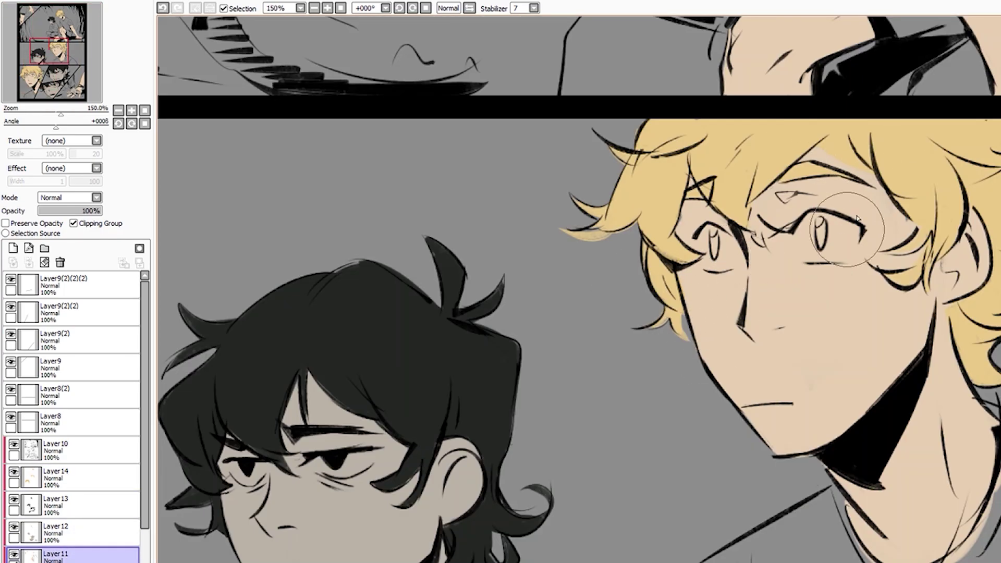
scroll(908, 282, up, 1)
scroll(588, 189, down, 3)
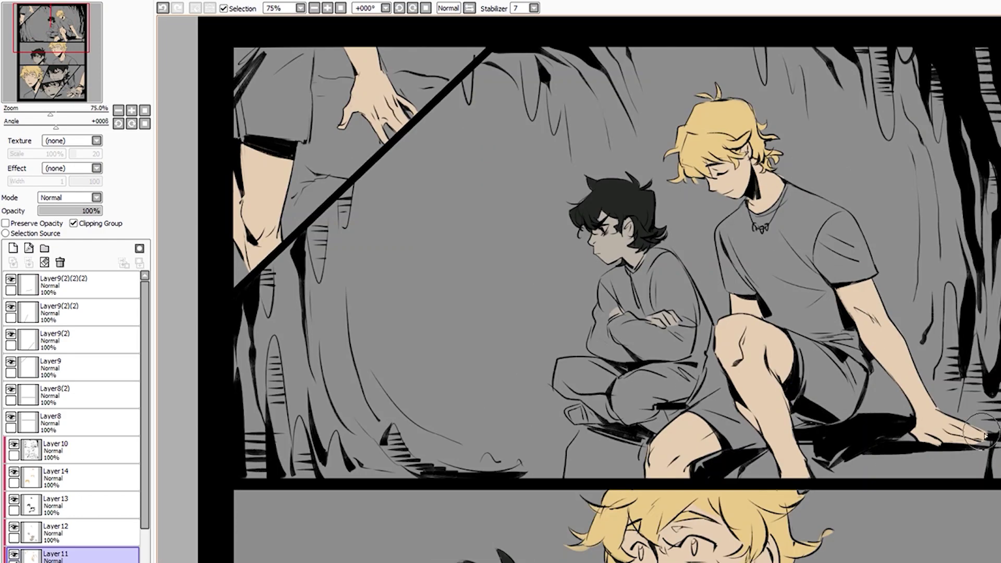
scroll(358, 202, down, 1)
scroll(358, 202, down, 1)
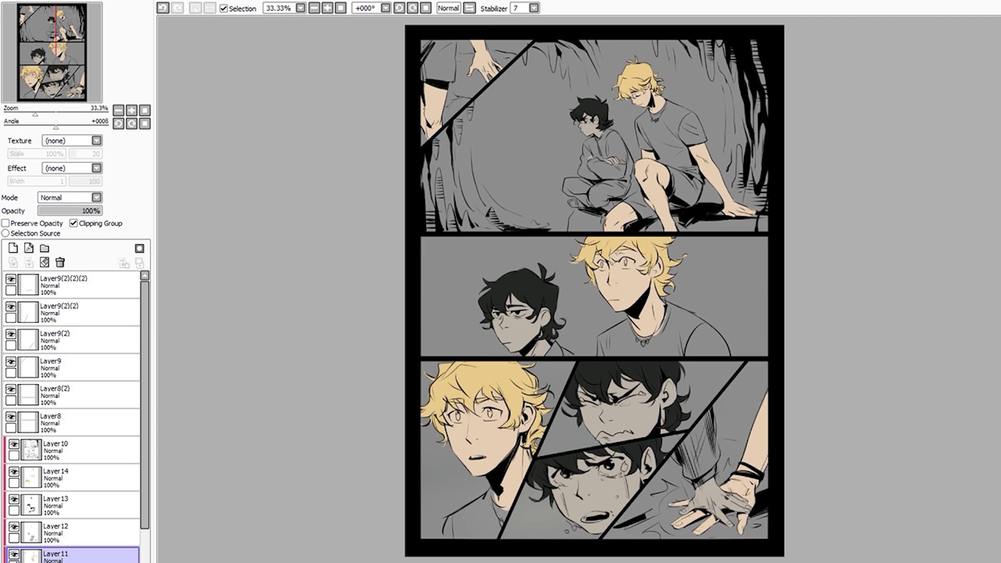
On Layer 12, paint the crying boy's eye white
click(78, 532)
scroll(593, 107, up, 5)
scroll(548, 123, up, 1)
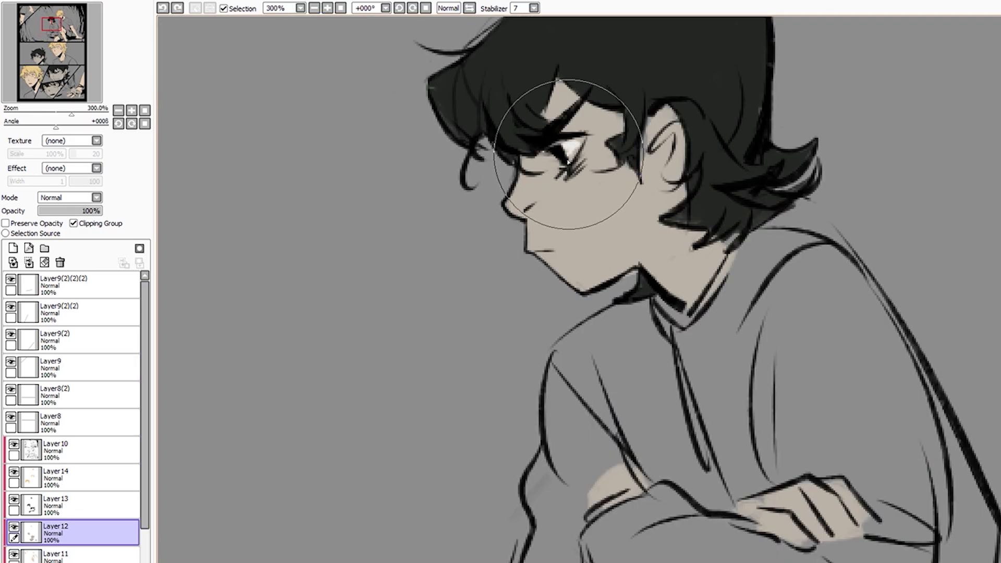
scroll(574, 396, down, 6)
scroll(574, 396, up, 3)
scroll(414, 370, down, 4)
scroll(648, 339, up, 4)
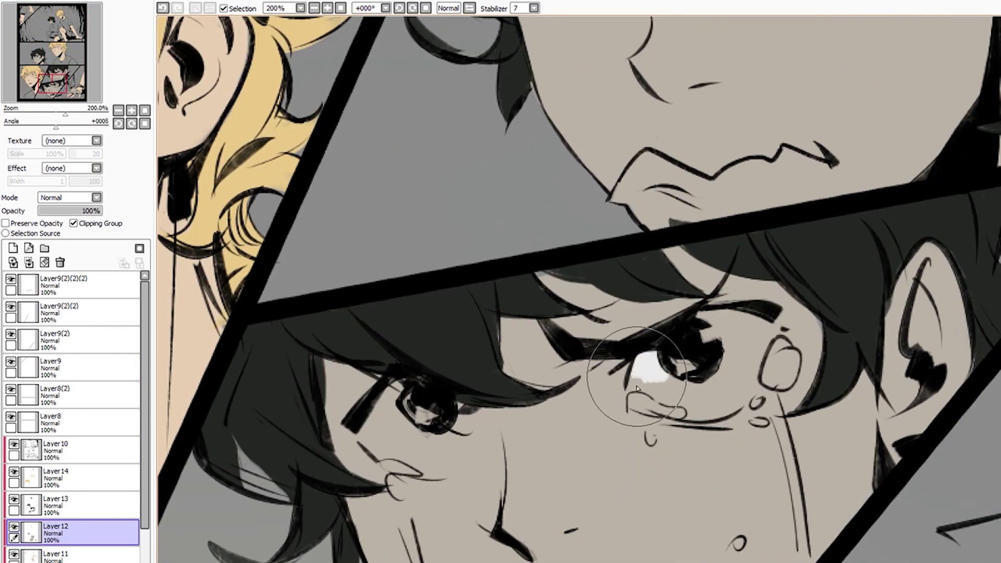
drag(397, 412, 452, 439)
mouse_move(416, 461)
mouse_down()
mouse_move(459, 413)
mouse_move(480, 434)
mouse_up()
Fill the blond boy's left and right eye whites with white
scroll(629, 383, down, 1)
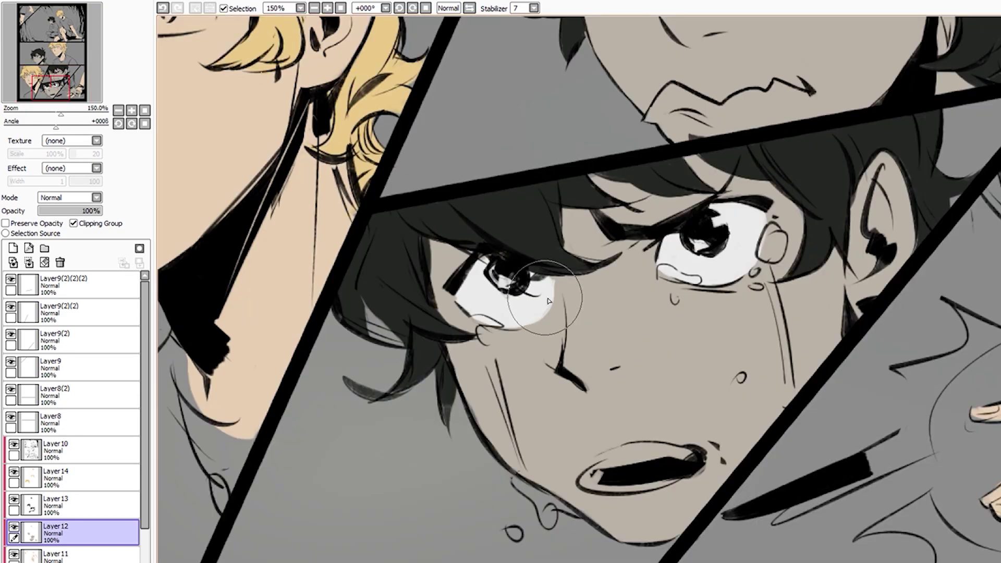
scroll(585, 485, down, 3)
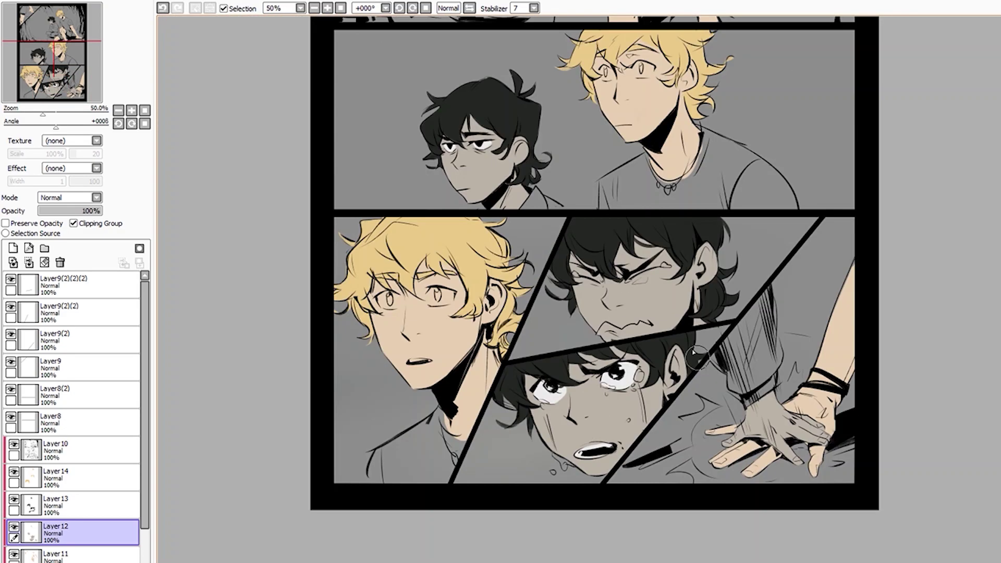
scroll(437, 297, up, 3)
scroll(437, 298, up, 1)
mouse_move(428, 271)
mouse_down()
mouse_move(437, 298)
mouse_move(536, 242)
mouse_move(553, 312)
mouse_up()
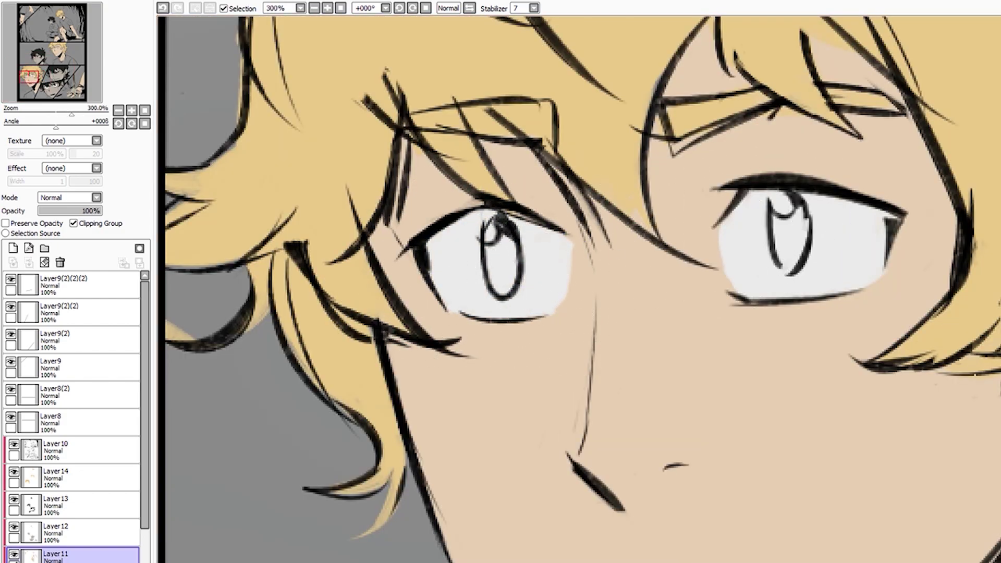
scroll(729, 248, down, 3)
scroll(693, 213, up, 4)
mouse_move(693, 213)
mouse_down()
mouse_move(670, 257)
mouse_move(720, 323)
mouse_up()
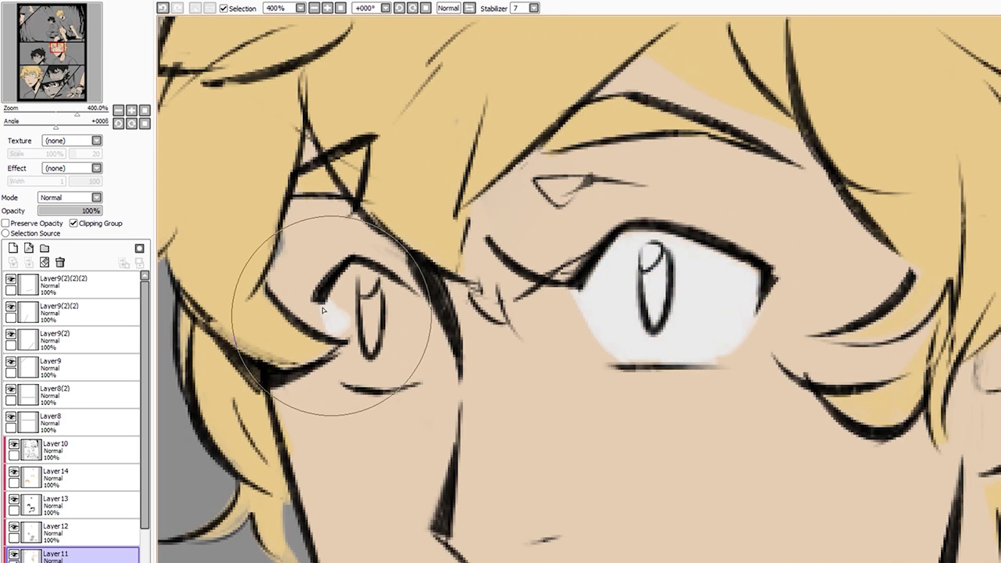
drag(335, 315, 360, 292)
scroll(738, 313, down, 6)
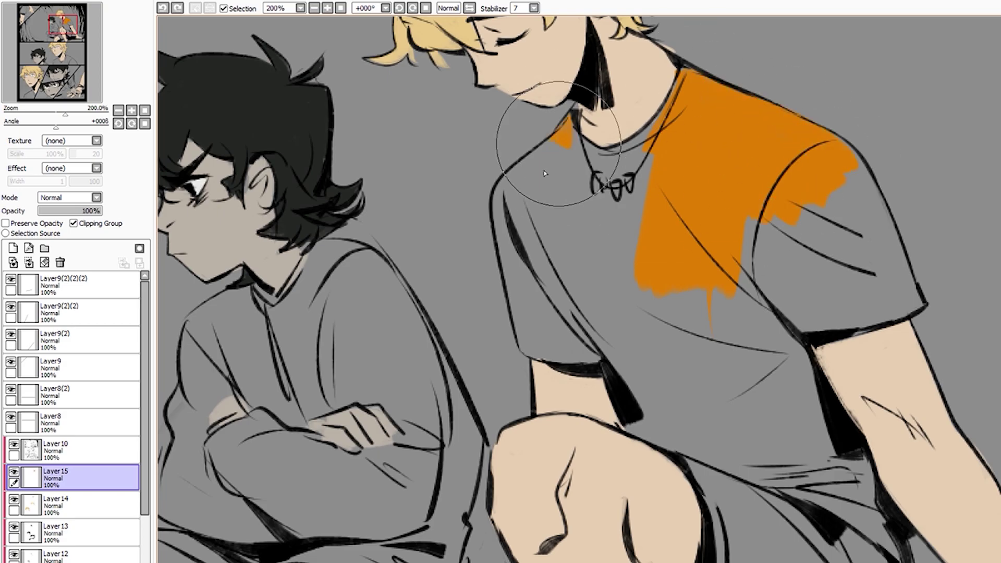
Brush orange over the blond boy's shirt in each panel, including near the necklace
drag(628, 280, 542, 219)
scroll(535, 270, up, 1)
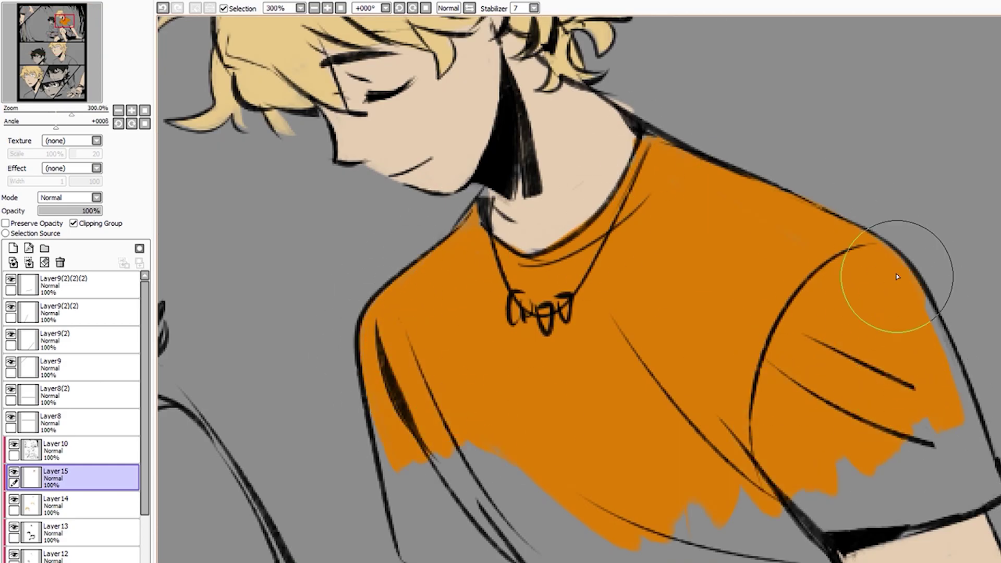
scroll(897, 277, up, 1)
scroll(600, 446, down, 3)
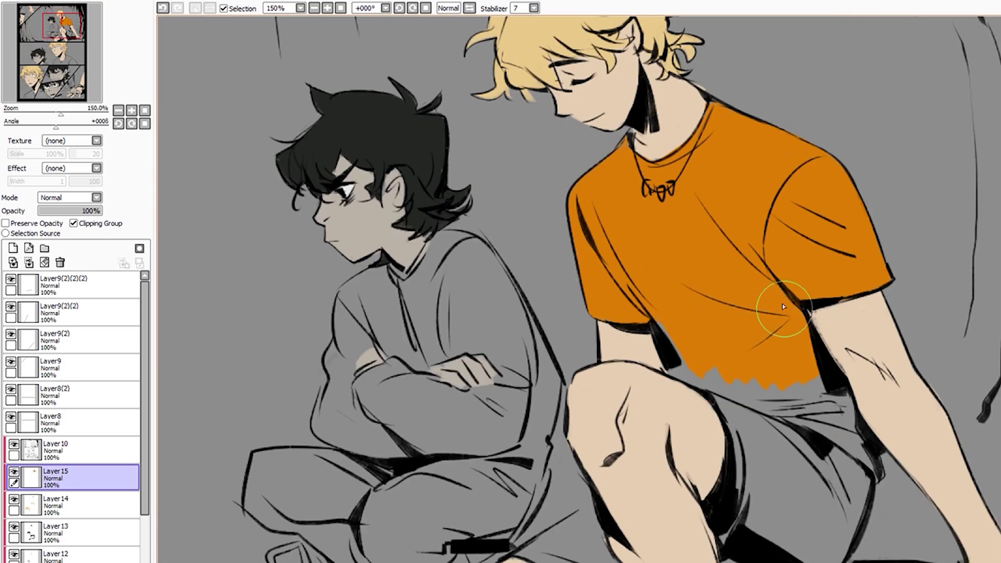
scroll(677, 374, up, 1)
scroll(942, 514, down, 6)
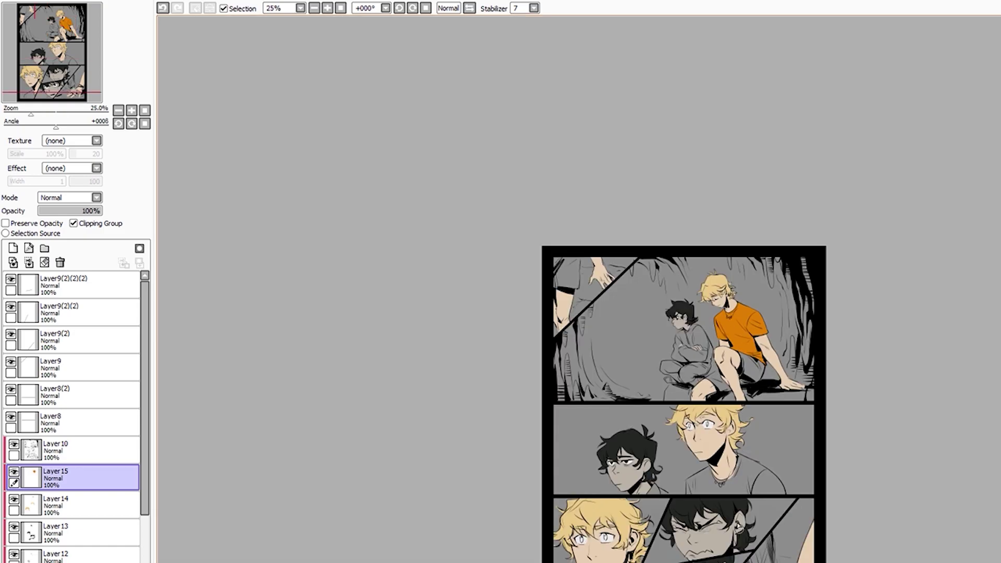
scroll(739, 355, up, 4)
drag(798, 393, 739, 355)
scroll(837, 503, up, 1)
drag(600, 425, 634, 469)
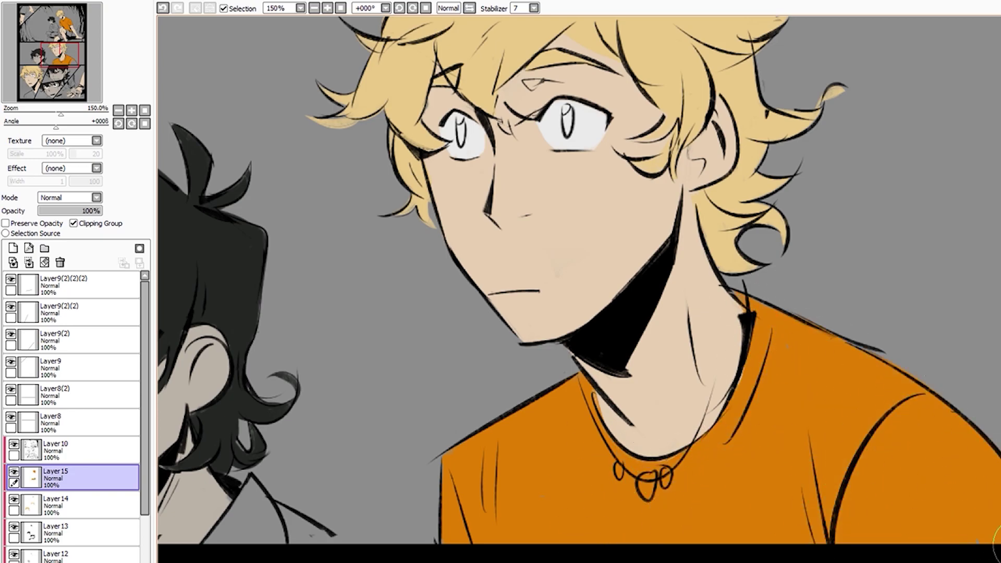
Add a new Layer 16 for the navy shorts colour
scroll(996, 545, down, 3)
scroll(519, 469, up, 2)
scroll(614, 407, up, 2)
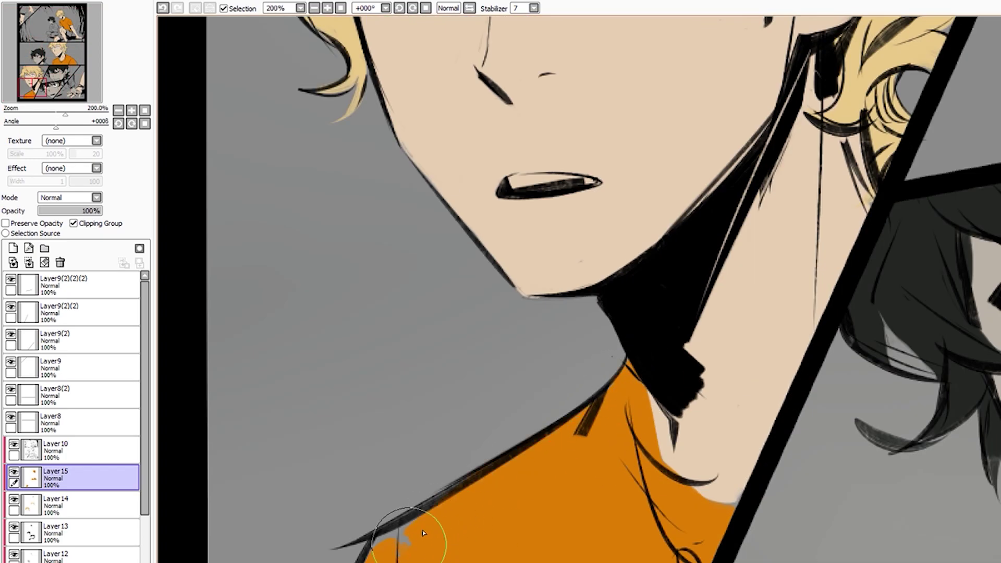
scroll(396, 537, down, 3)
scroll(453, 542, up, 3)
click(89, 451)
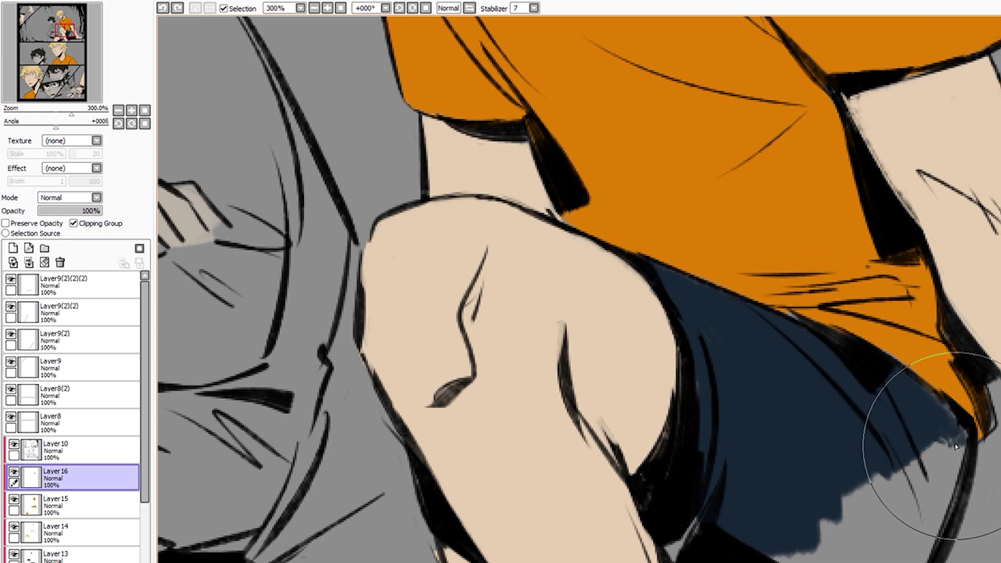
Paint both boys' shorts dark navy, undoing one stray stroke
mouse_move(956, 446)
mouse_down()
mouse_move(849, 474)
mouse_move(501, 459)
mouse_move(475, 471)
mouse_move(565, 447)
mouse_move(626, 561)
mouse_up()
scroll(850, 474, down, 1)
key(ctrl+z)
scroll(748, 515, down, 5)
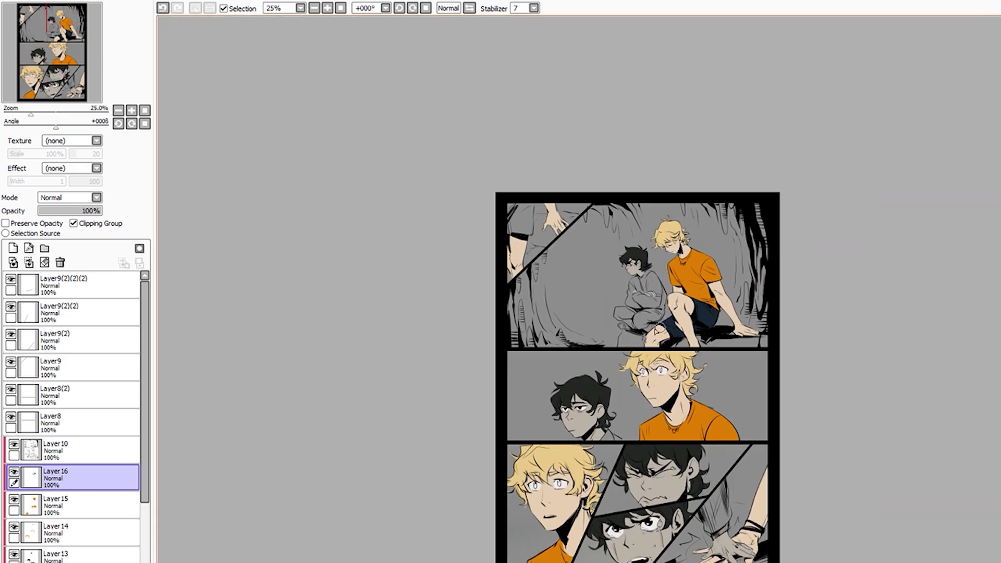
scroll(652, 271, up, 4)
mouse_move(631, 313)
mouse_down()
mouse_move(506, 292)
mouse_move(518, 339)
mouse_move(634, 363)
mouse_up()
scroll(505, 291, up, 1)
scroll(756, 383, down, 3)
scroll(667, 128, up, 3)
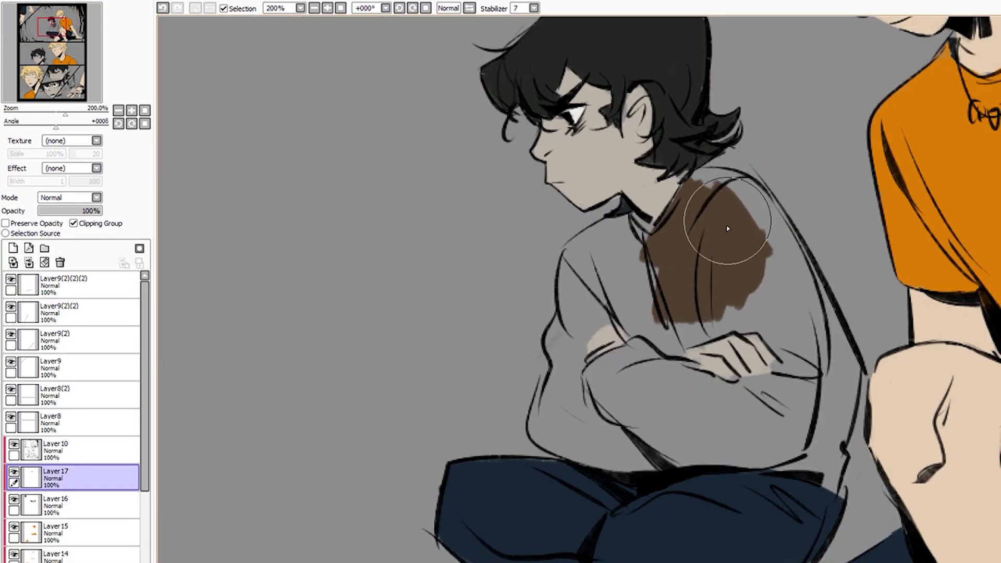
Fill the dark-haired boy's sweater brown: shoulder, chest, lower body and sleeves
mouse_move(728, 228)
mouse_down()
mouse_move(711, 196)
mouse_move(773, 208)
mouse_up()
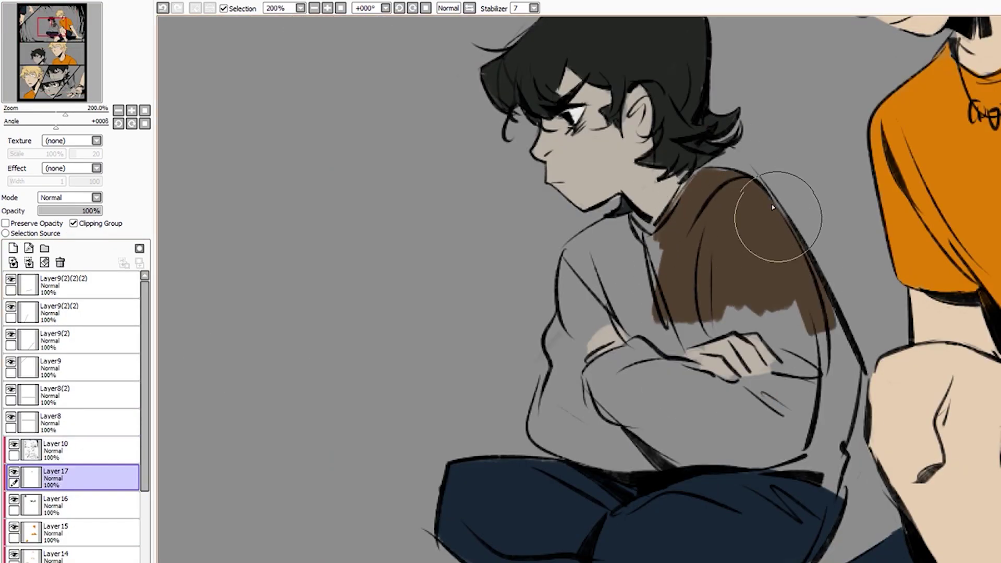
scroll(610, 230, up, 2)
mouse_move(664, 228)
mouse_down()
mouse_move(469, 334)
mouse_move(592, 389)
mouse_up()
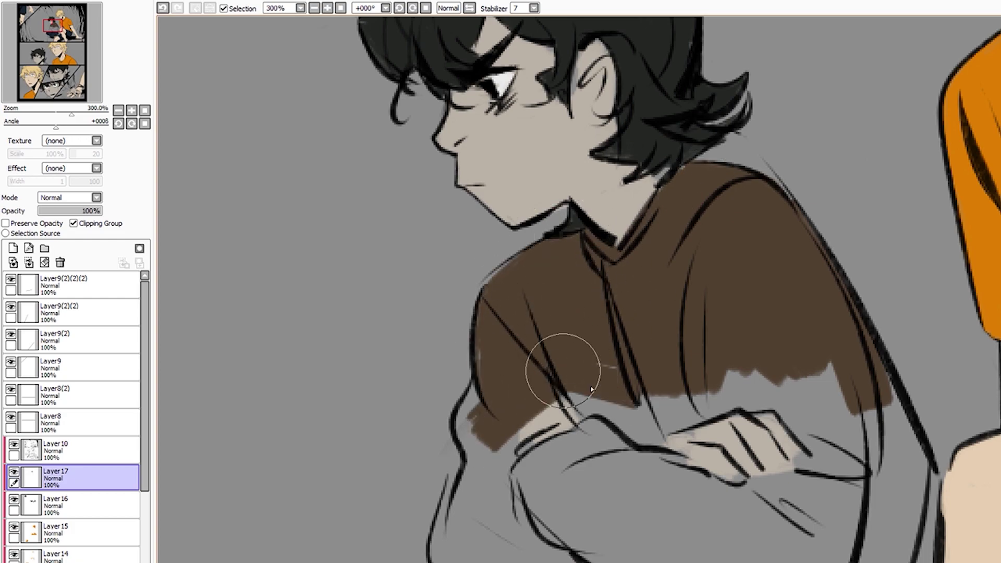
mouse_move(465, 432)
mouse_down()
mouse_move(592, 357)
mouse_move(844, 402)
mouse_move(635, 526)
mouse_up()
scroll(636, 526, up, 1)
mouse_move(491, 475)
mouse_down()
mouse_move(459, 415)
mouse_move(820, 361)
mouse_move(961, 301)
mouse_up()
scroll(819, 310, down, 3)
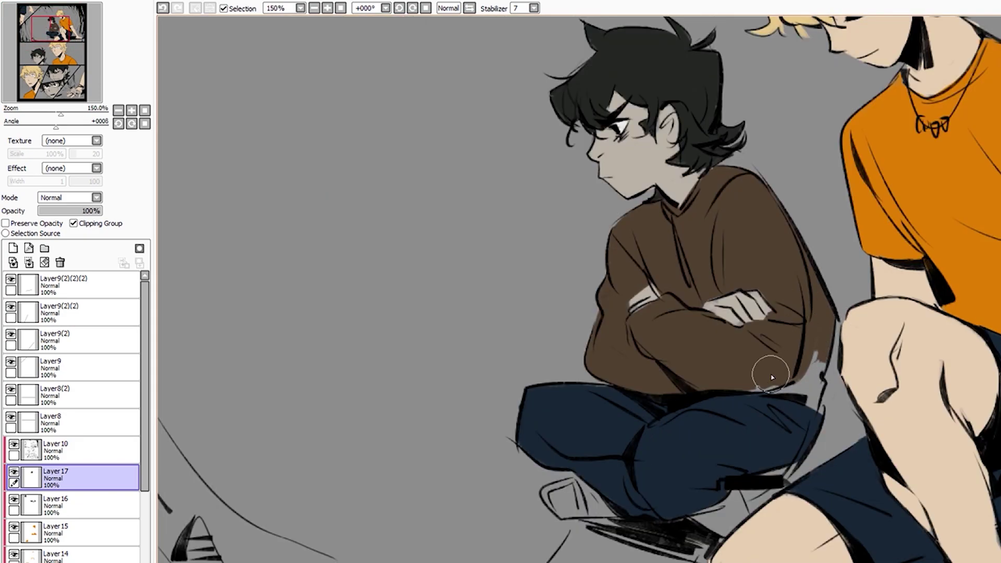
scroll(772, 376, up, 4)
scroll(793, 376, down, 4)
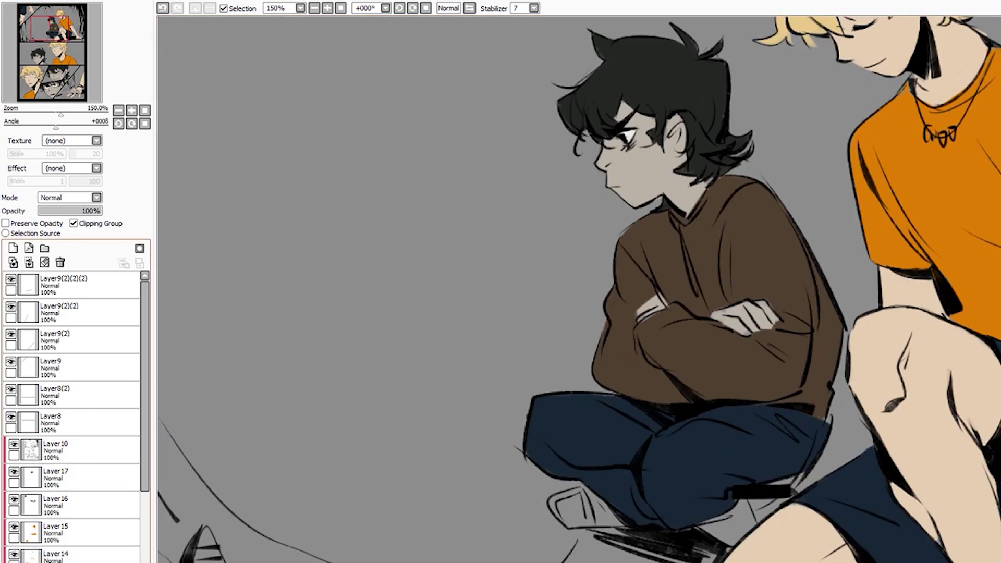
scroll(729, 313, up, 4)
scroll(509, 265, down, 5)
Select Layer 10 and zoom into the lower panels
click(73, 448)
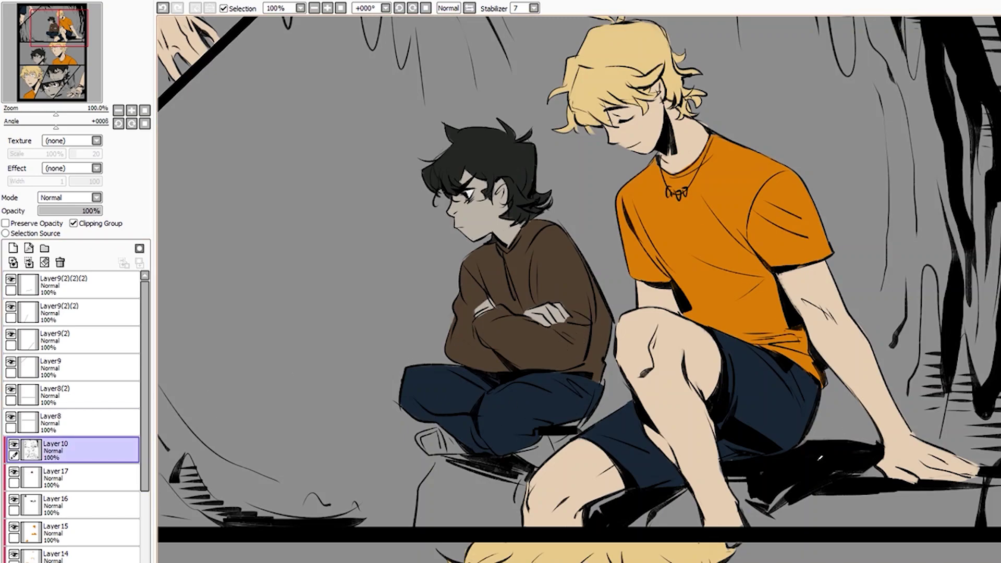
scroll(774, 427, up, 3)
scroll(724, 435, down, 3)
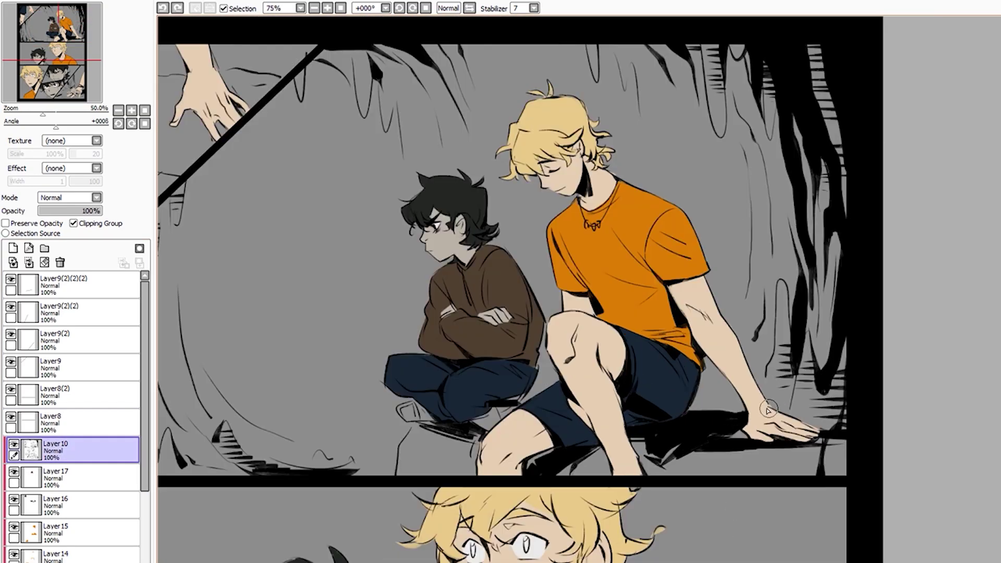
scroll(581, 152, up, 3)
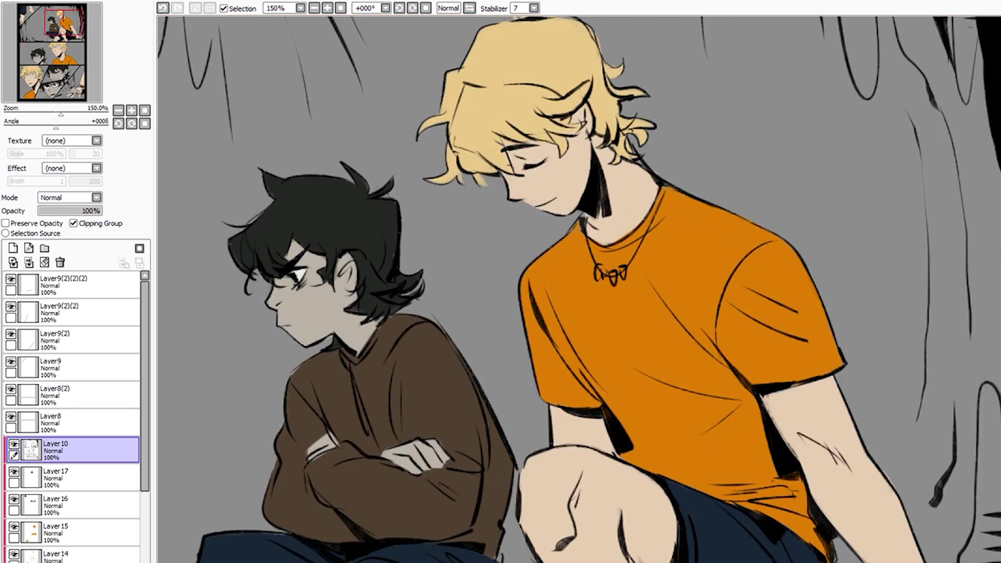
scroll(658, 218, up, 2)
scroll(555, 188, down, 2)
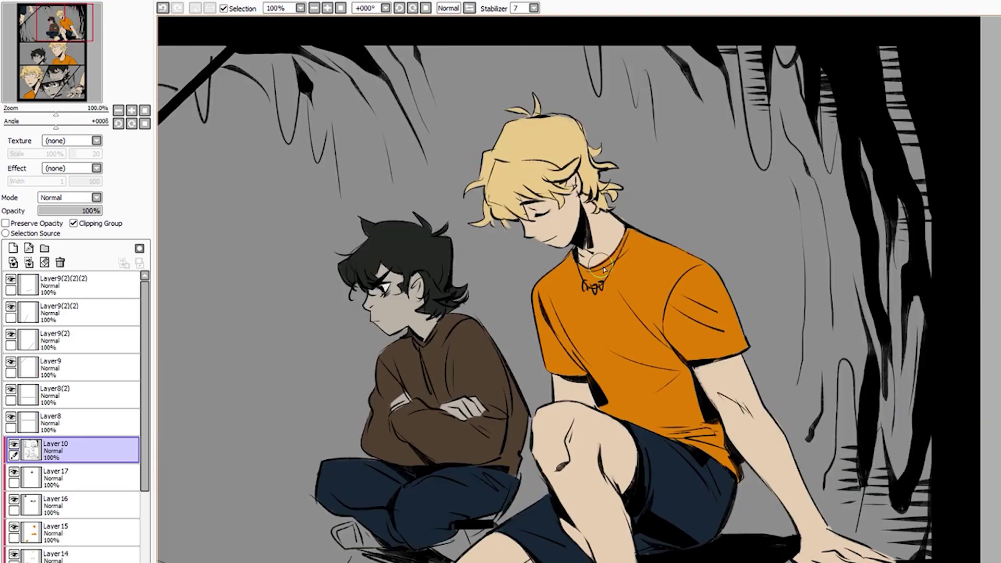
scroll(558, 193, down, 1)
scroll(561, 198, up, 1)
scroll(563, 203, up, 2)
Hatch brown onto the reaching arm's sweater sleeve, then zoom out to 33%
scroll(563, 204, down, 3)
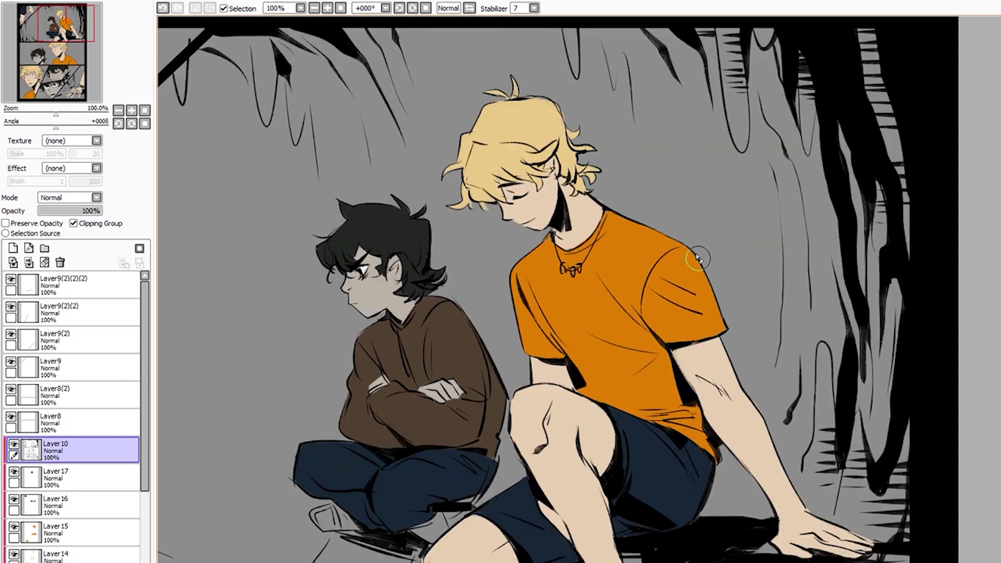
scroll(563, 204, down, 1)
scroll(563, 204, down, 3)
scroll(563, 203, up, 1)
scroll(626, 375, up, 3)
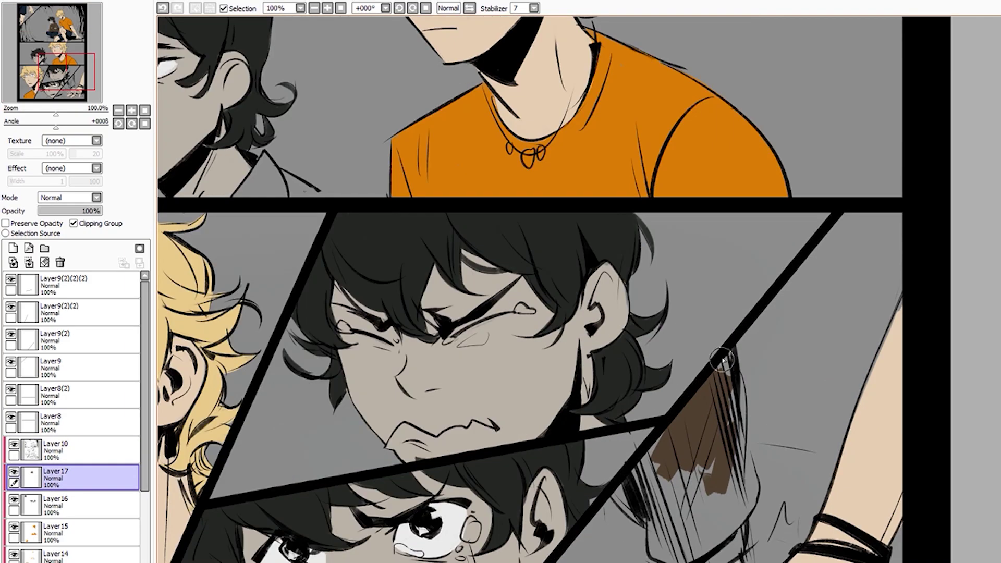
drag(725, 360, 656, 522)
scroll(735, 532, down, 3)
scroll(588, 385, up, 3)
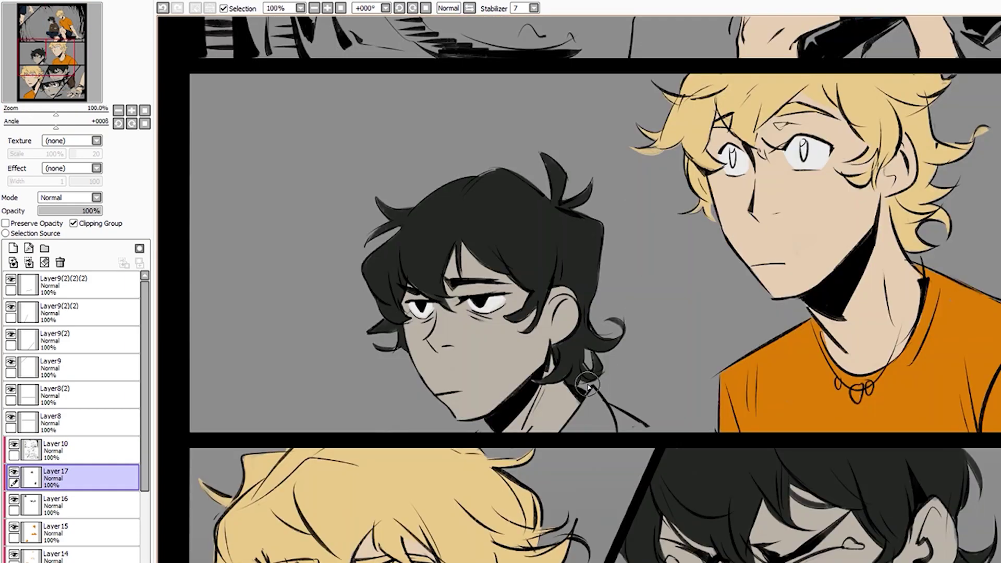
scroll(620, 419, down, 3)
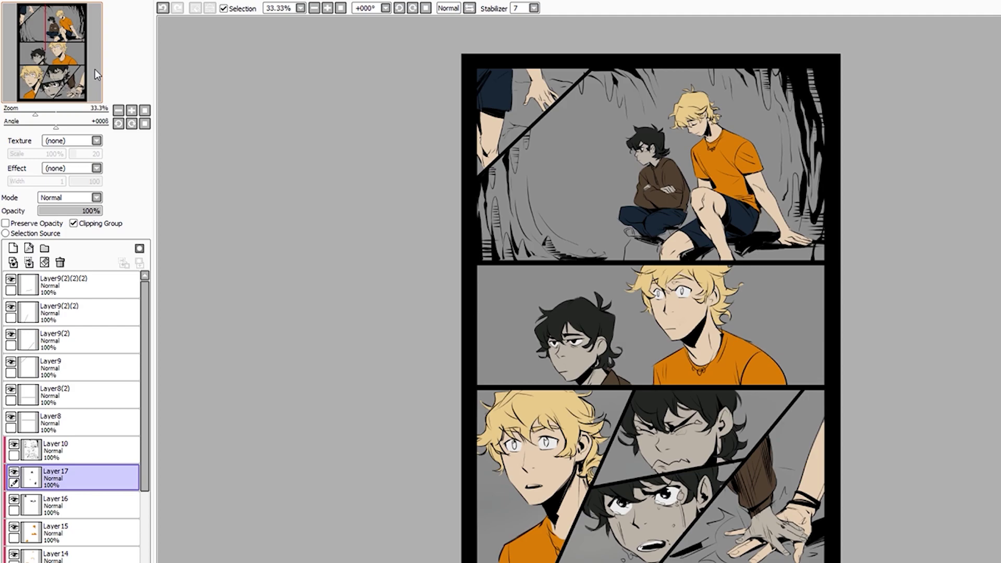
On the background layer, airbrush a soft pale-green glow behind the seated boys, darkening the edges
scroll(102, 458, down, 3)
click(79, 511)
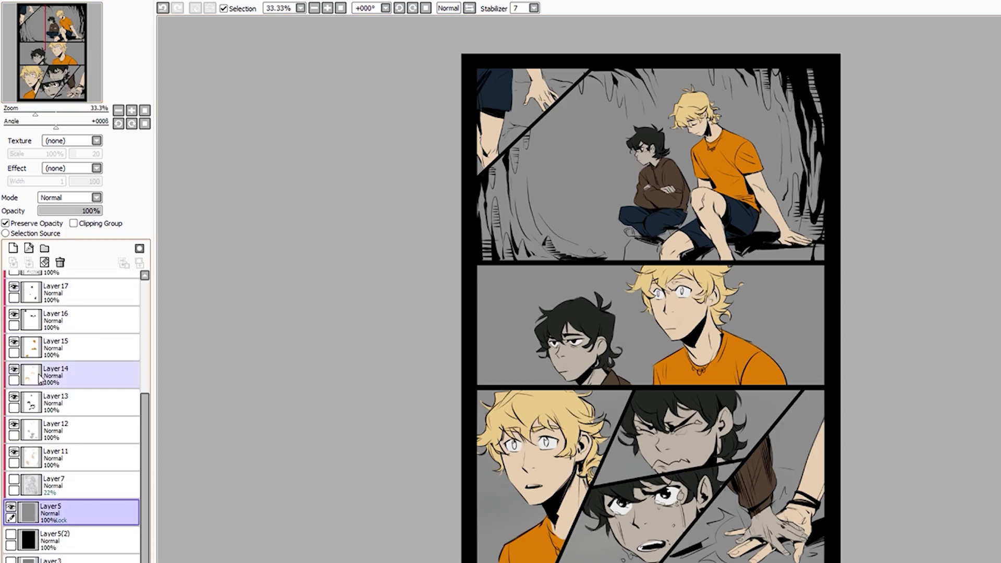
click(757, 104)
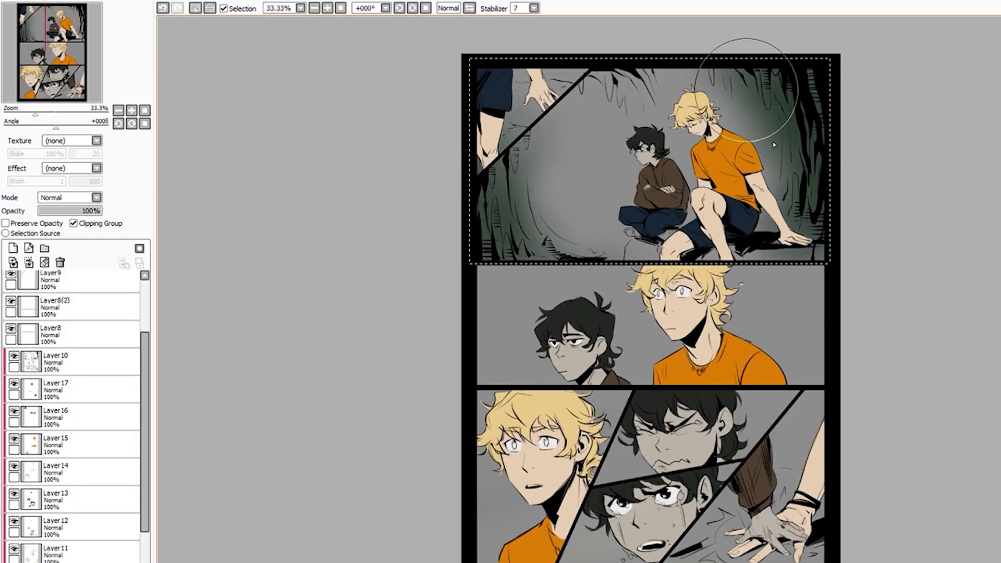
mouse_move(553, 130)
mouse_down()
mouse_move(548, 224)
mouse_move(659, 207)
mouse_up()
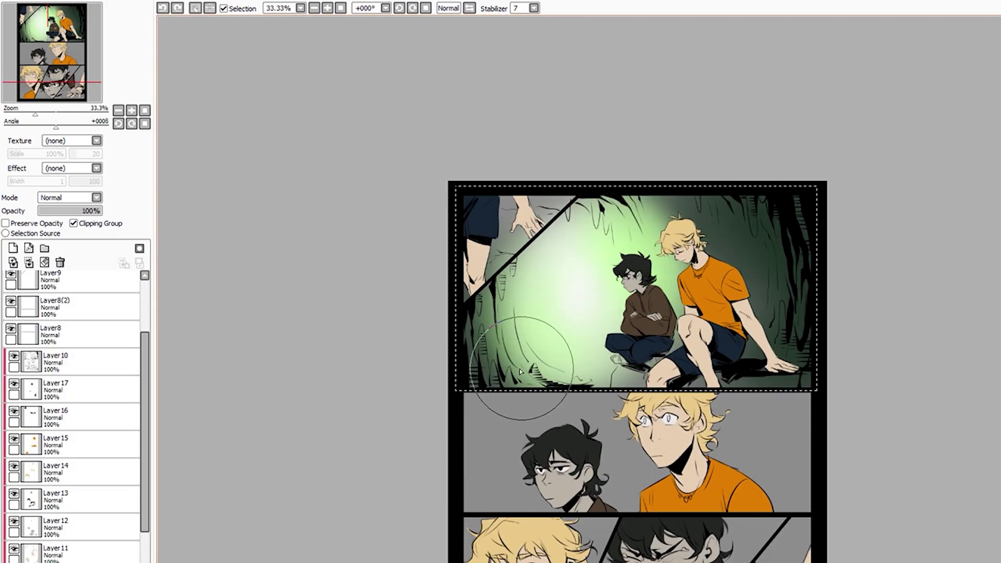
drag(520, 371, 792, 290)
drag(782, 235, 680, 277)
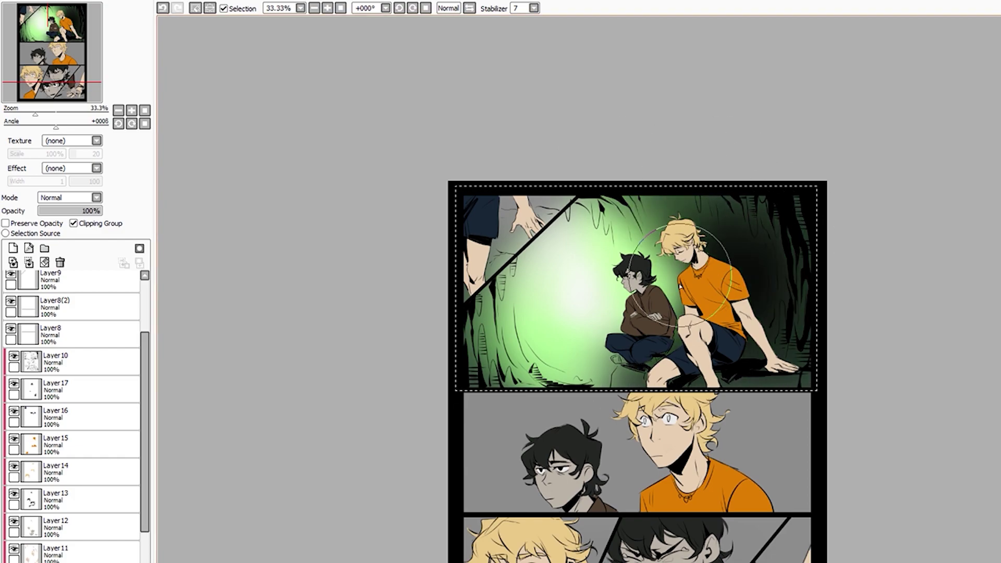
key(ctrl+z)
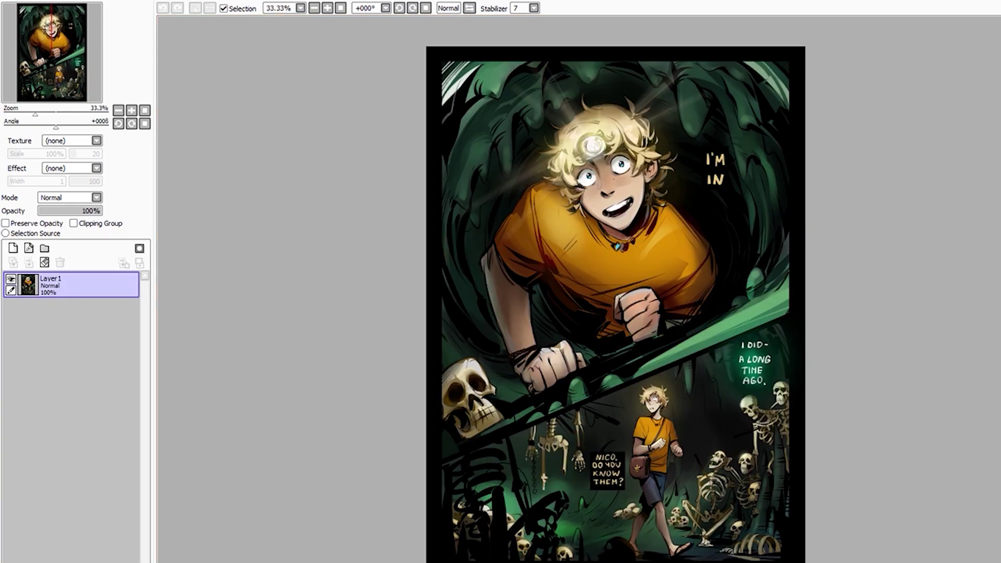
scroll(532, 286, up, 1)
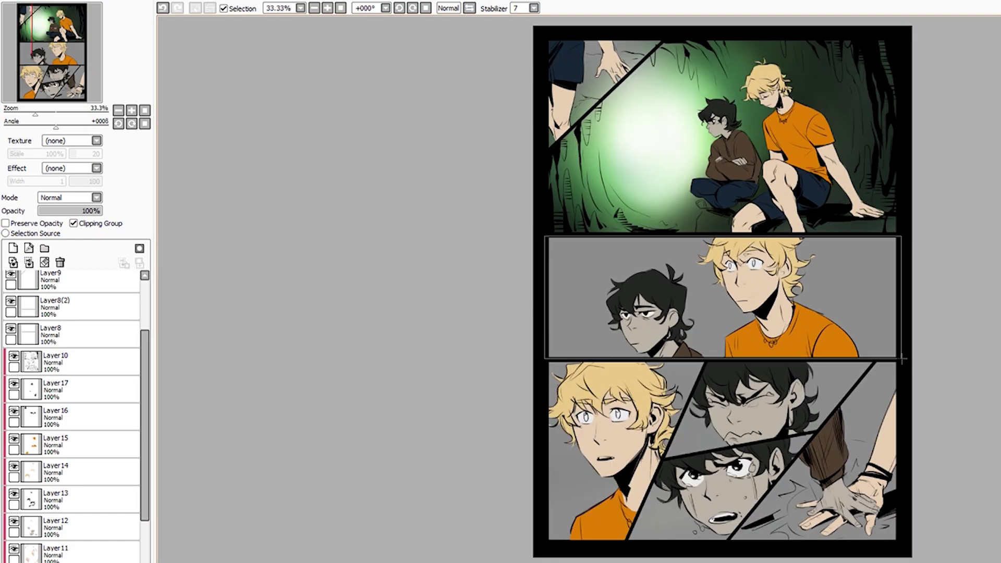
Airbrush the middle panel pale green on the left, fading to dark green behind the blond boy
mouse_move(902, 359)
mouse_down()
mouse_move(860, 271)
mouse_move(678, 334)
mouse_up()
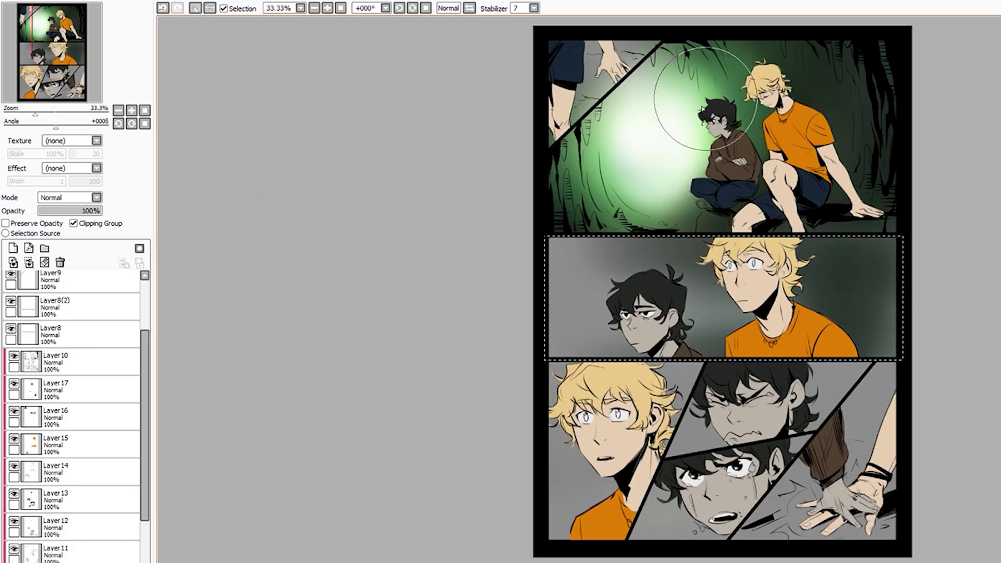
mouse_move(678, 271)
mouse_down()
mouse_move(574, 292)
mouse_move(870, 224)
mouse_up()
drag(861, 260, 626, 313)
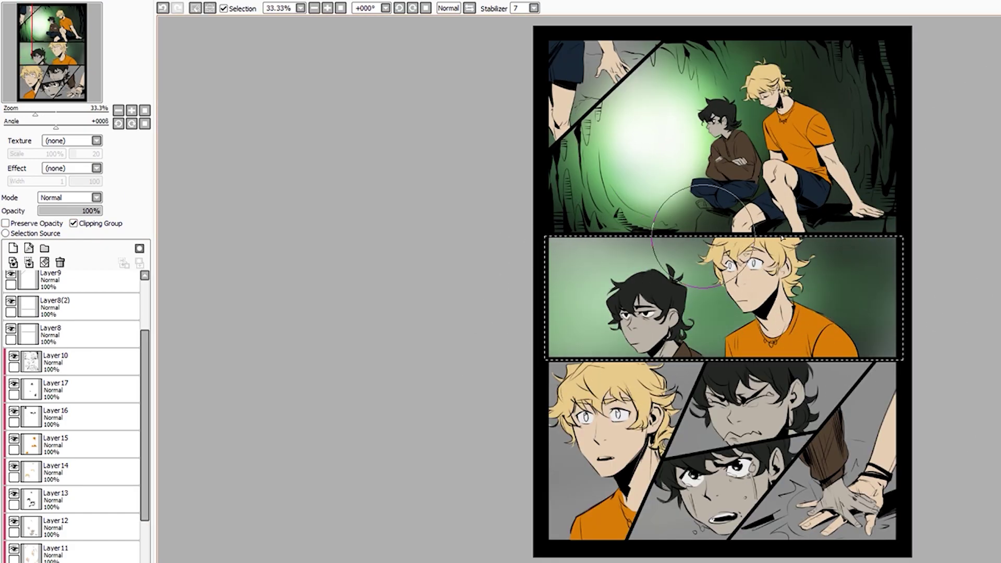
mouse_move(834, 286)
mouse_down()
mouse_move(537, 224)
mouse_move(677, 313)
mouse_up()
drag(882, 328, 939, 291)
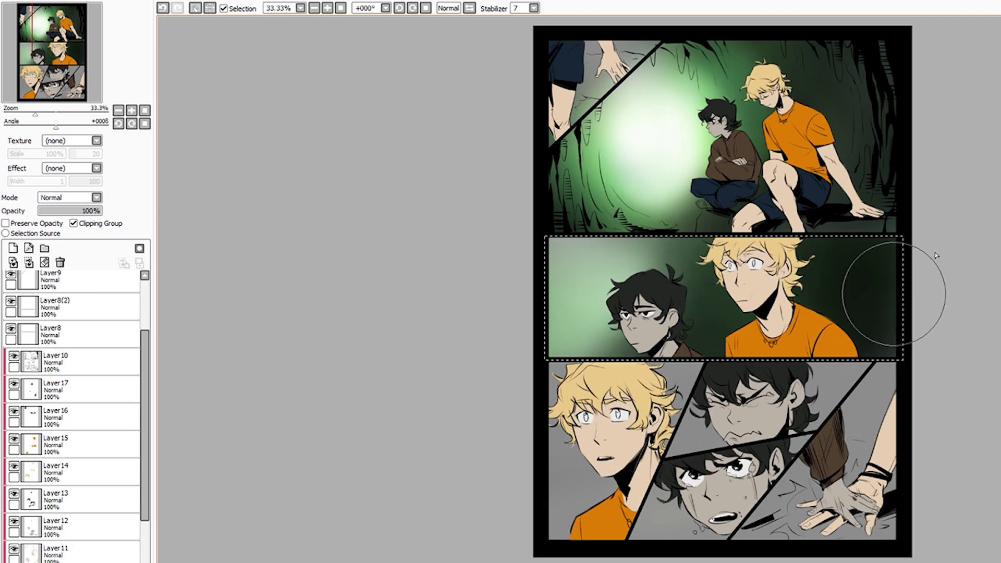
key(ctrl+z)
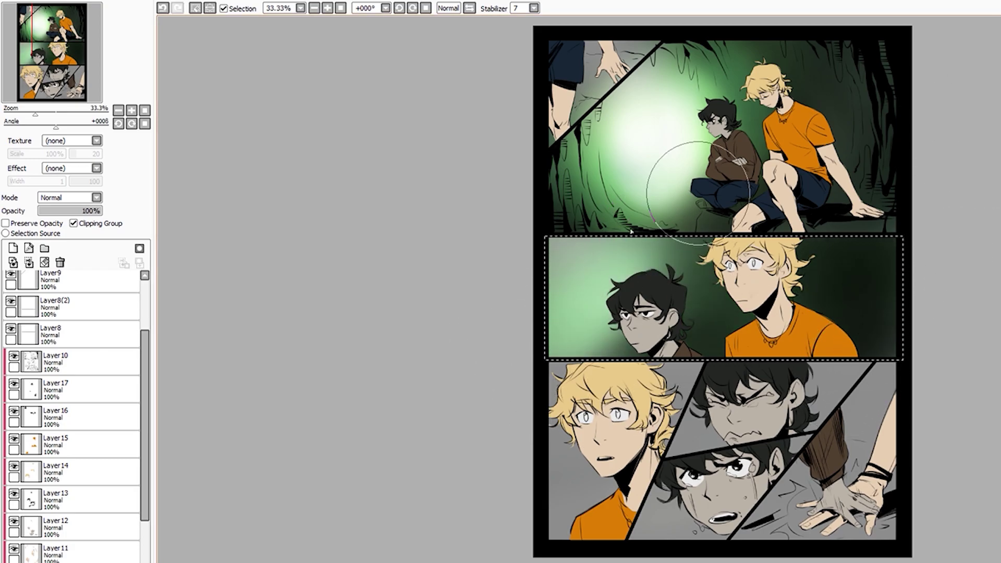
key(ctrl+d)
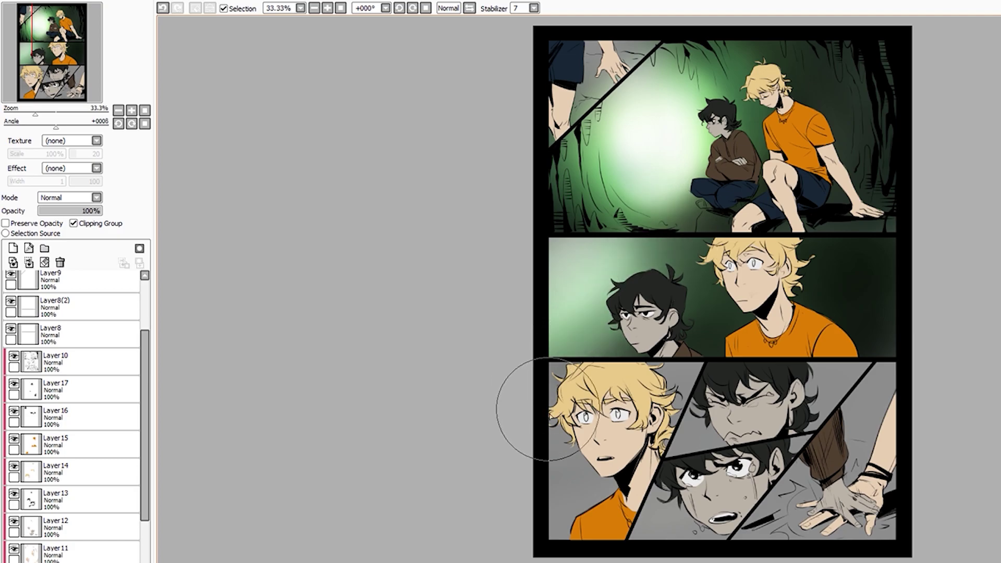
scroll(635, 300, down, 1)
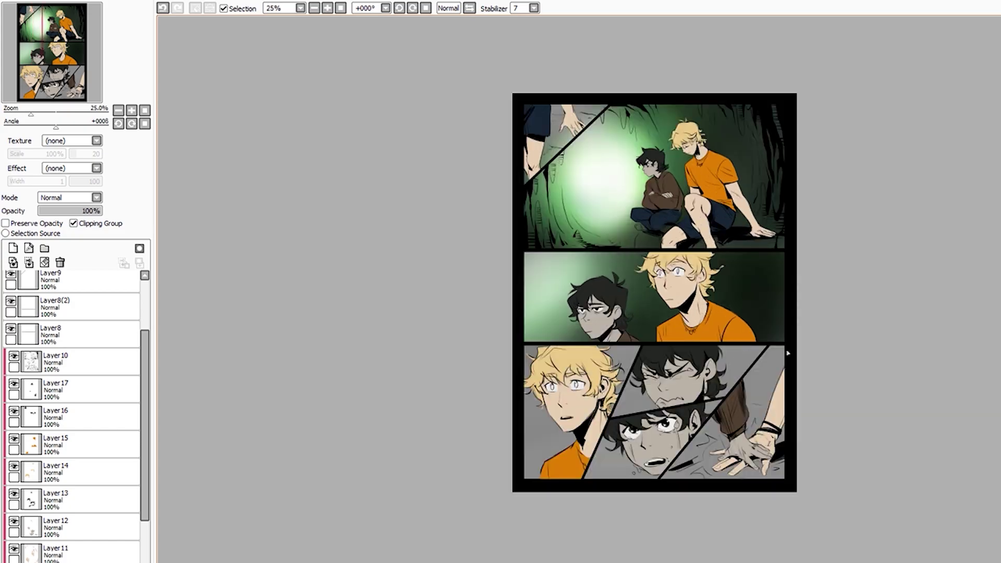
Airbrush a green glow into the blond boy's panel background, comparing with and without it
scroll(613, 279, up, 1)
drag(147, 404, 148, 420)
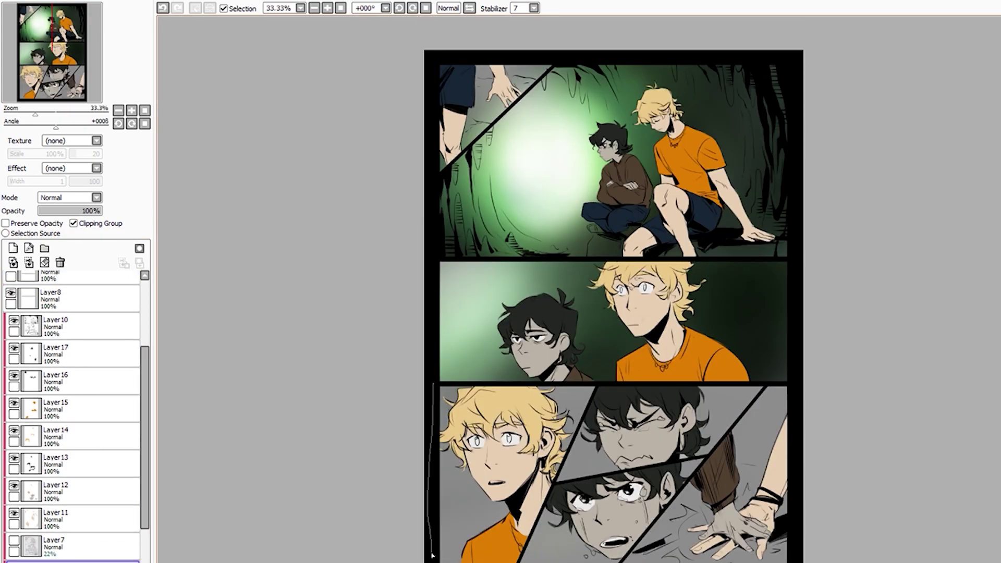
scroll(432, 555, up, 3)
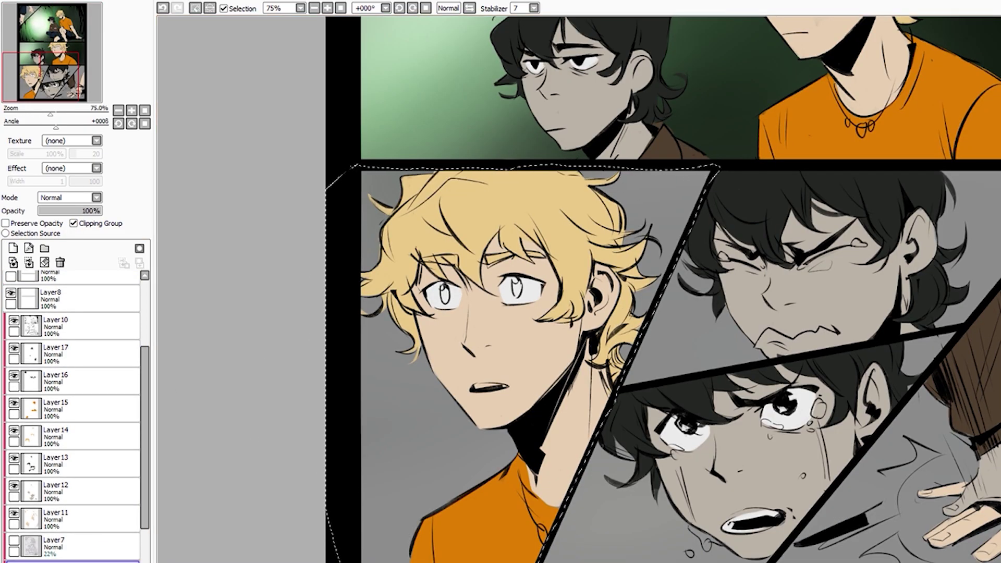
mouse_move(613, 187)
mouse_down()
mouse_move(402, 312)
mouse_move(470, 470)
mouse_up()
scroll(505, 462, down, 4)
key(ctrl+z)
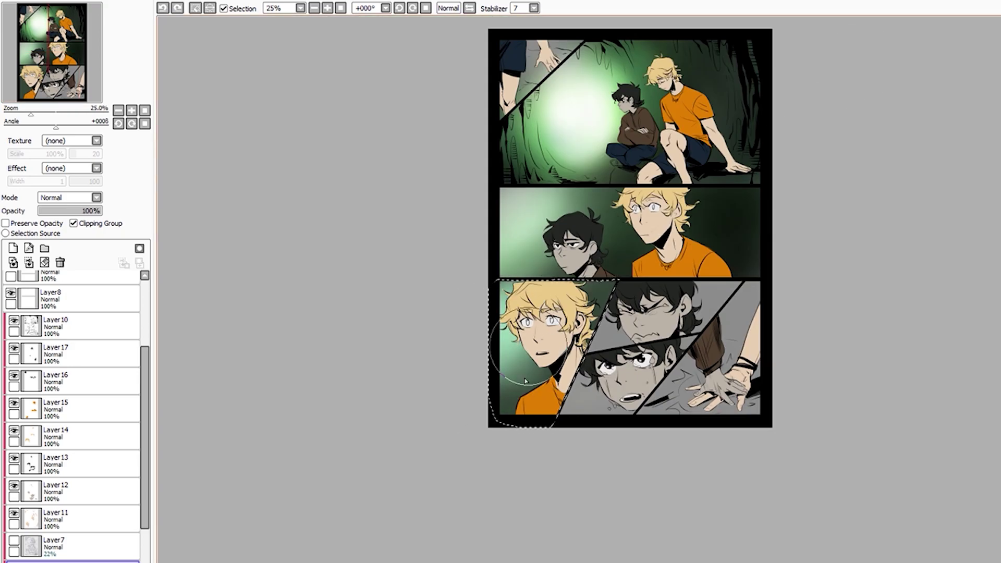
key(ctrl+y)
key(ctrl+z)
key(ctrl+y)
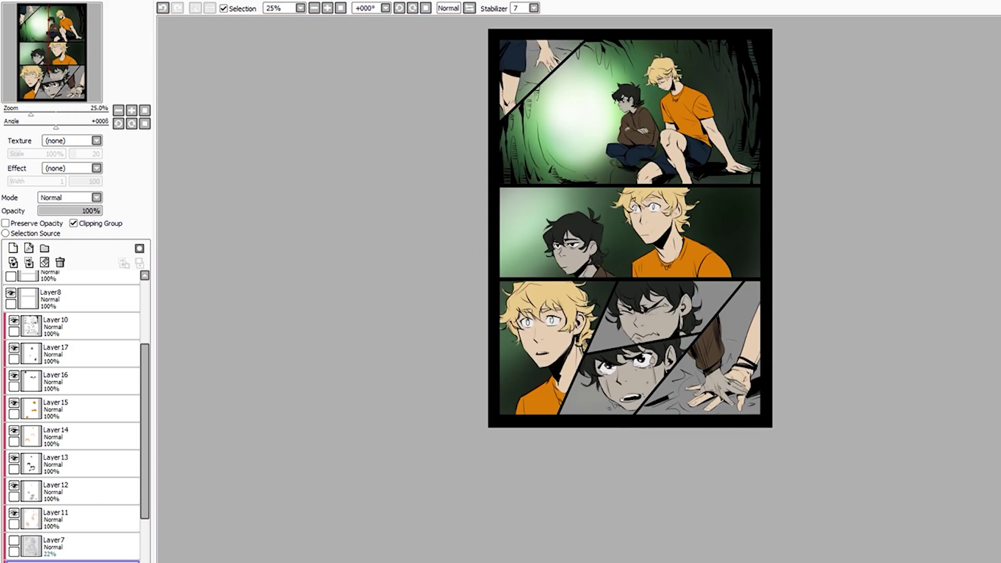
scroll(544, 273, up, 1)
scroll(543, 273, up, 1)
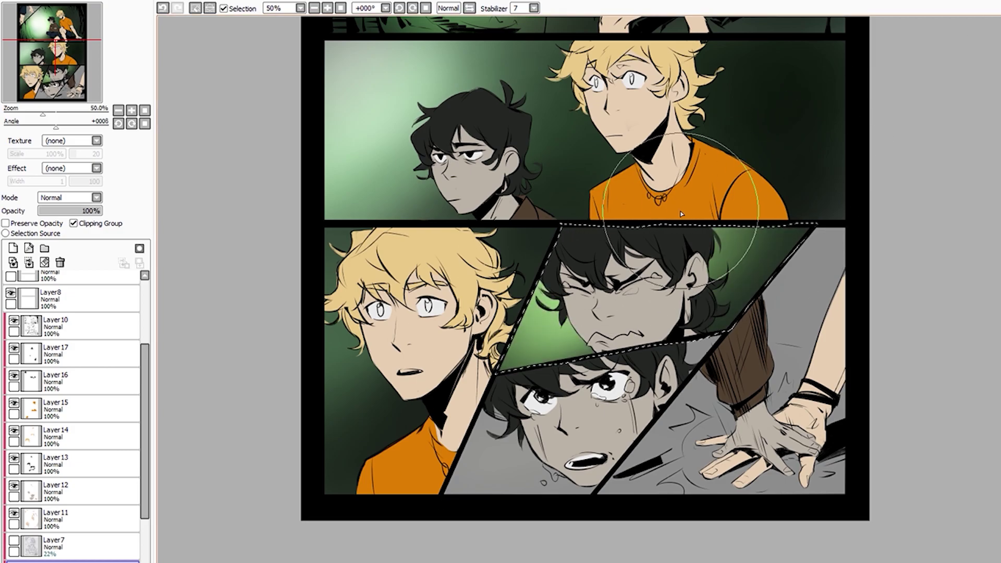
Paint green into the backgrounds of the upper and lower slanted close-up panels
drag(547, 324, 762, 186)
key(ctrl+d)
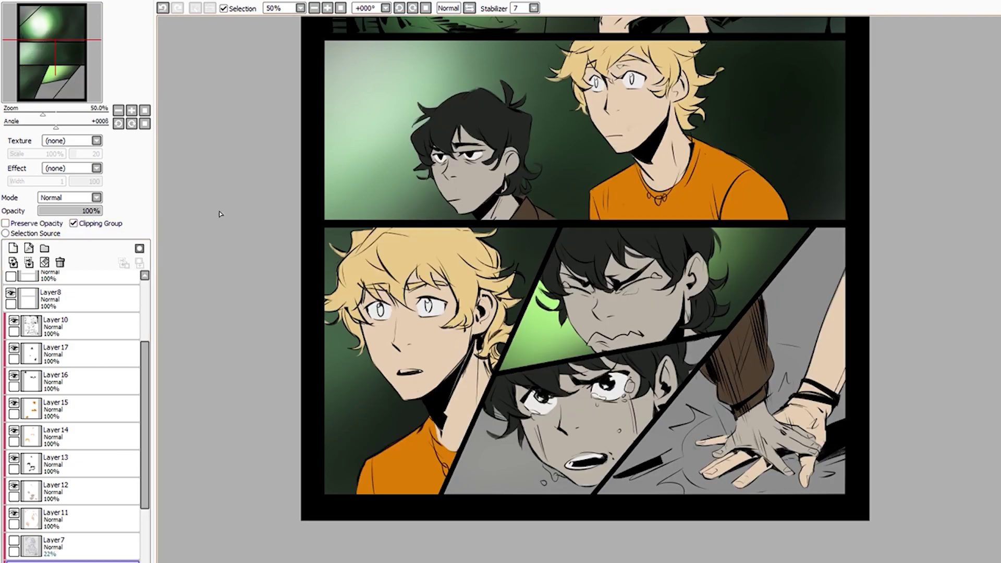
click(527, 373)
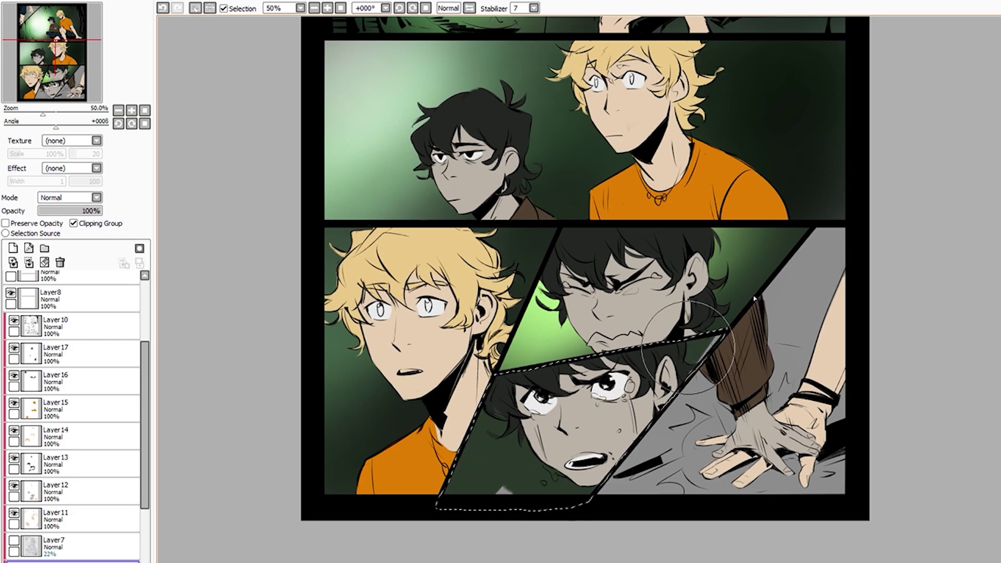
drag(469, 458, 746, 351)
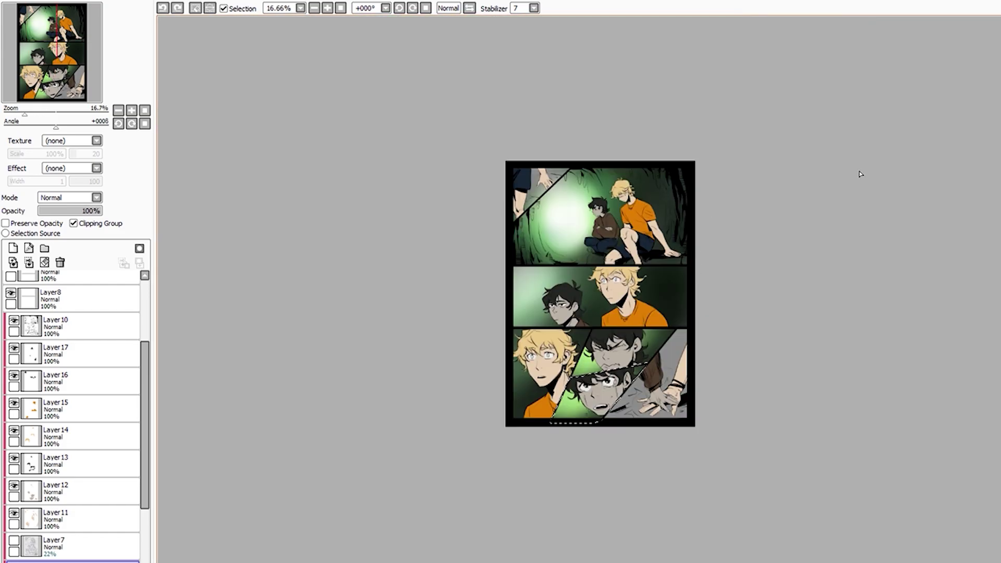
Select the reaching-hand panel's background and begin shading it dark green
scroll(693, 274, up, 1)
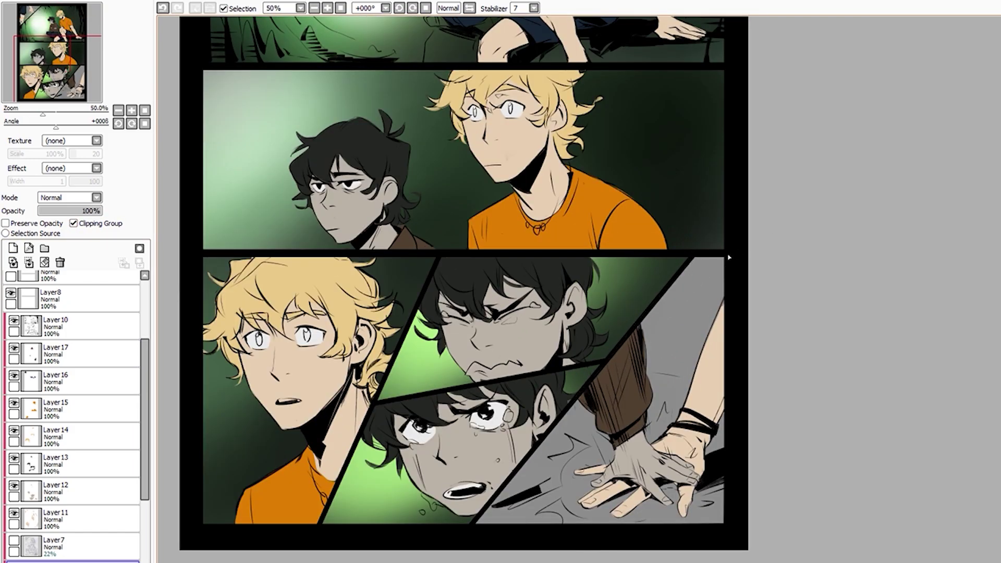
drag(651, 545, 652, 545)
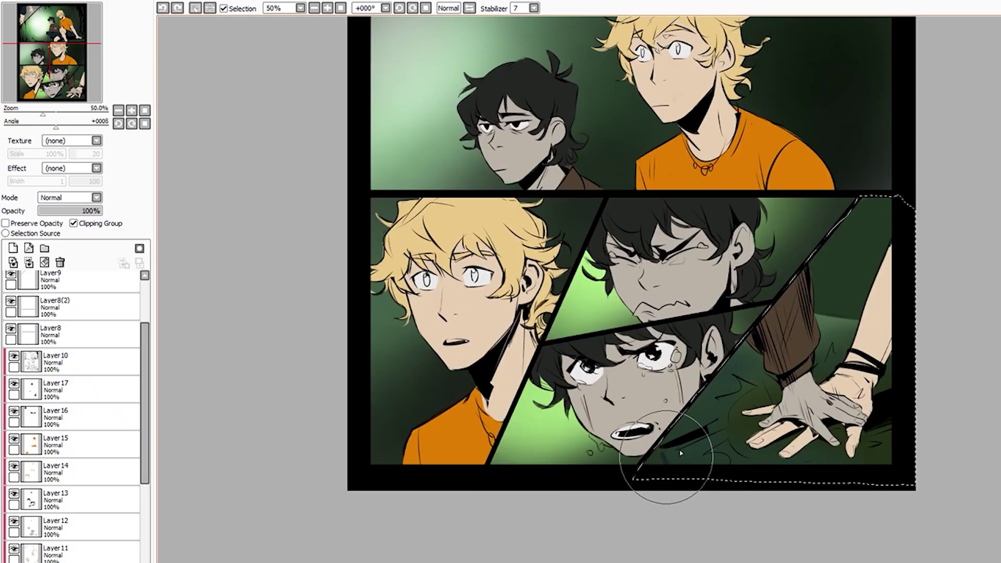
drag(670, 458, 891, 311)
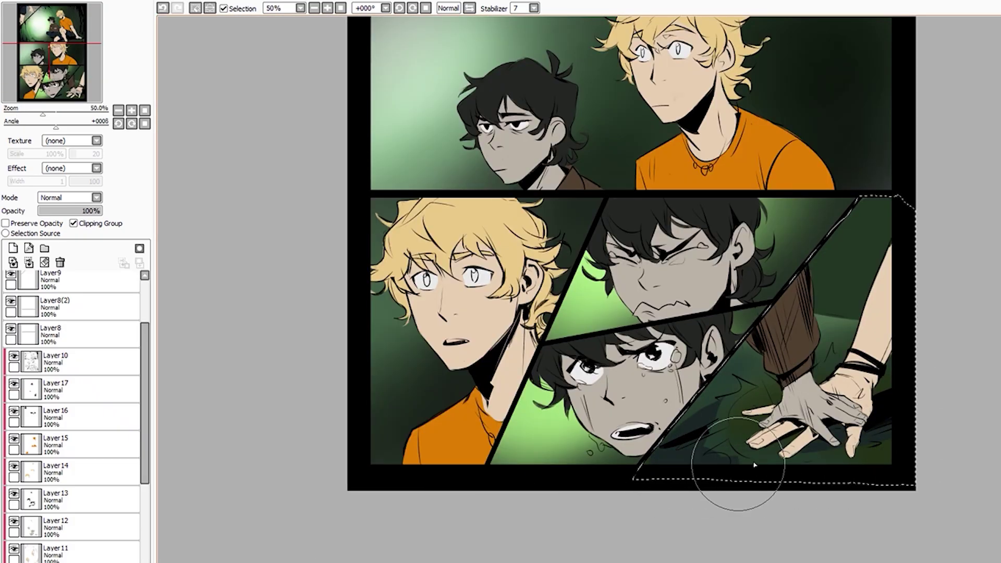
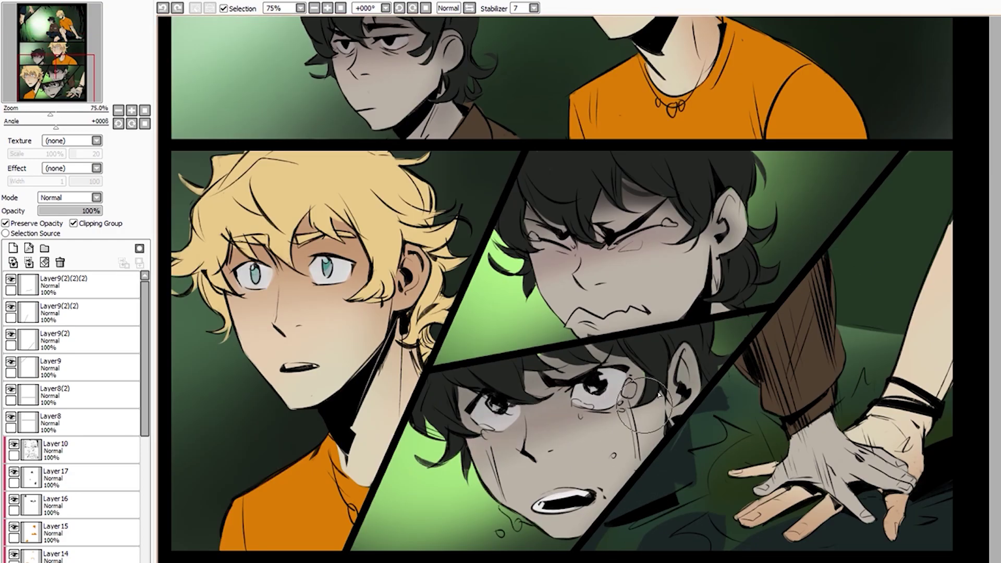
Look through the skin layer and Layers 16 and 17, zooming out and back in
scroll(659, 395, up, 5)
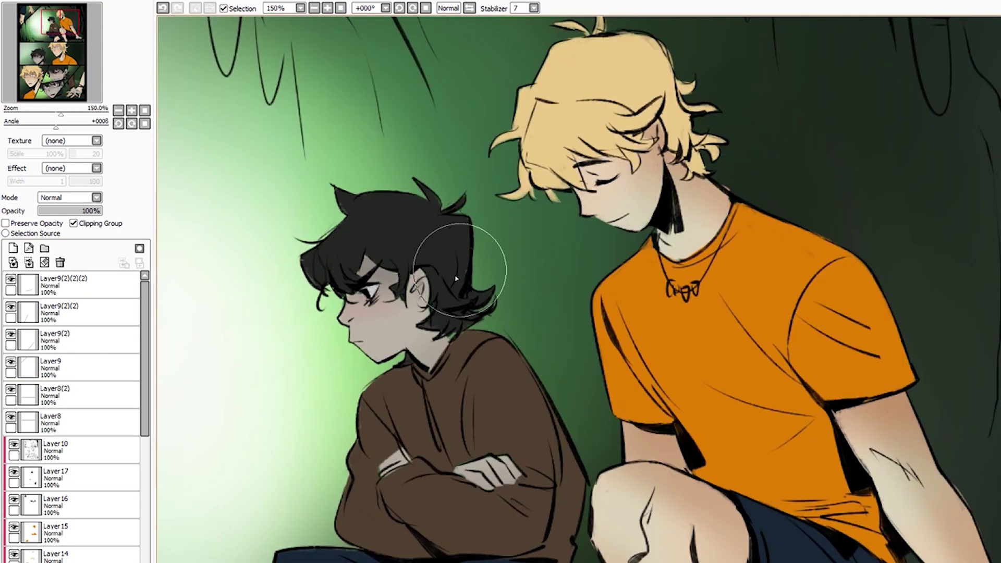
scroll(531, 163, down, 10)
scroll(459, 179, down, 5)
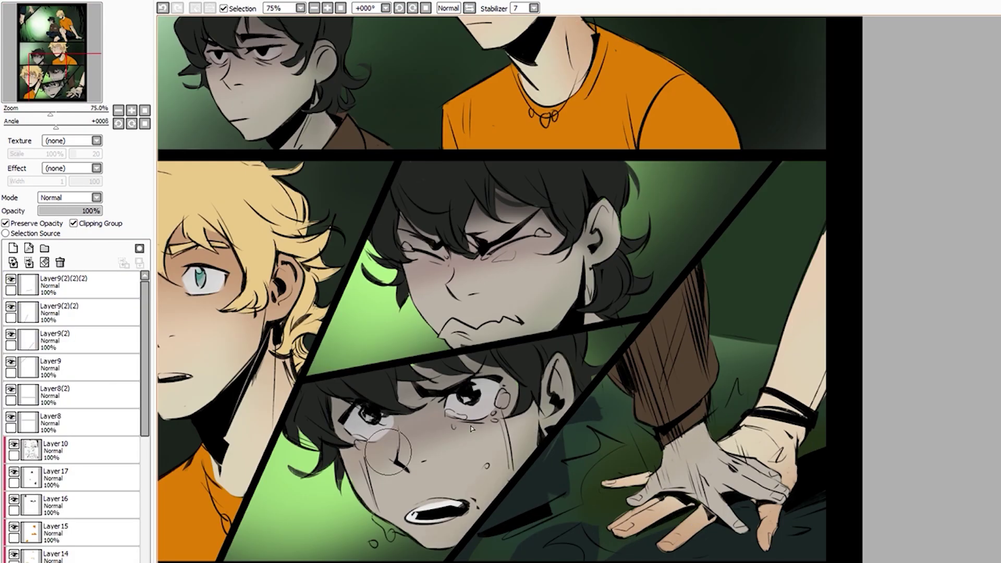
scroll(471, 427, up, 5)
scroll(471, 428, down, 2)
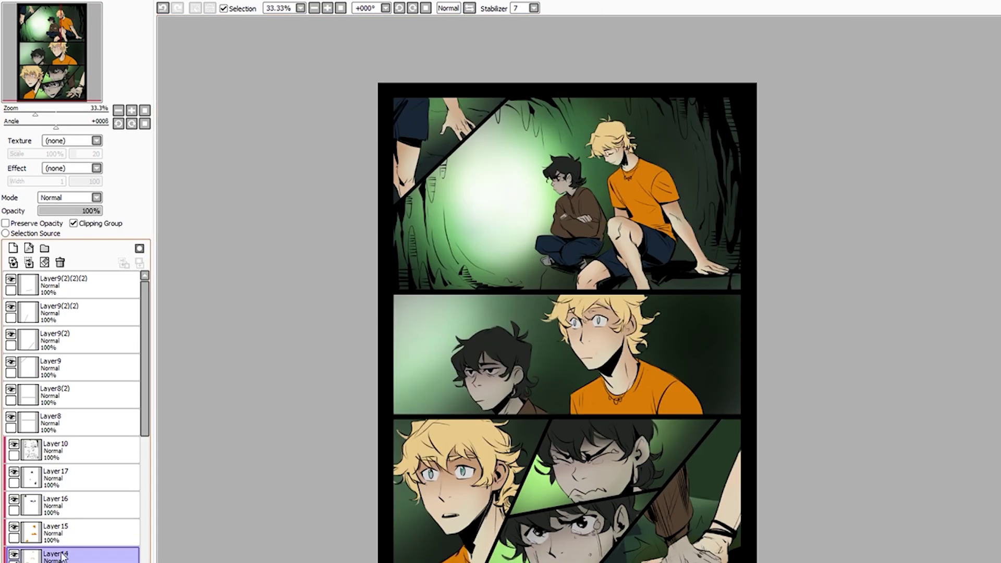
scroll(61, 556, down, 3)
click(62, 553)
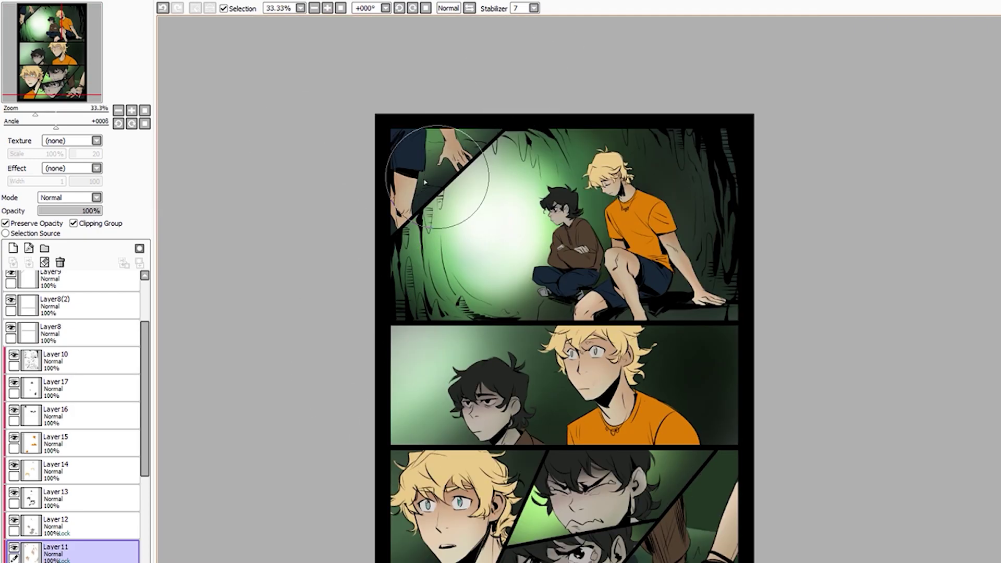
scroll(541, 526, down, 5)
key(minus)
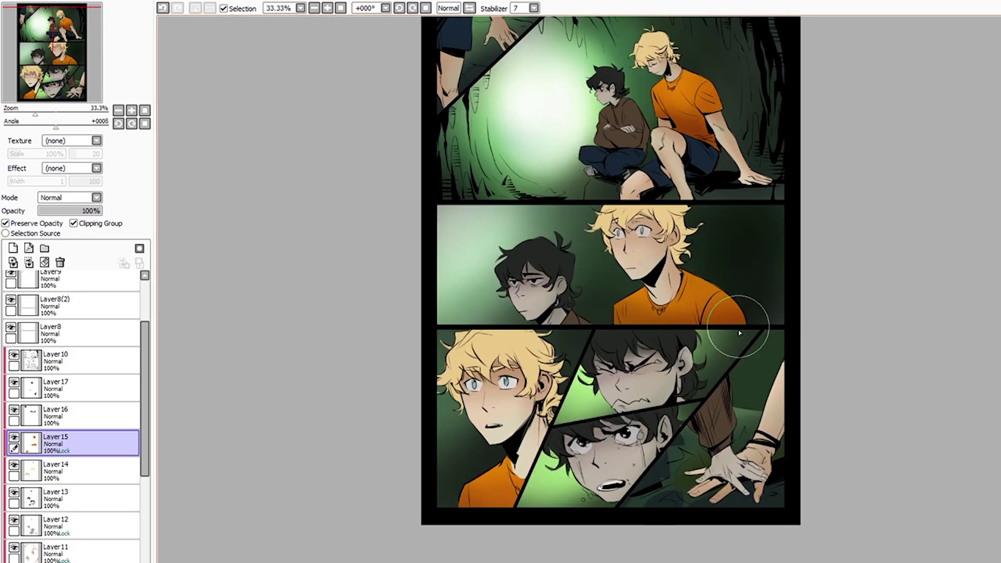
click(82, 421)
key(plus)
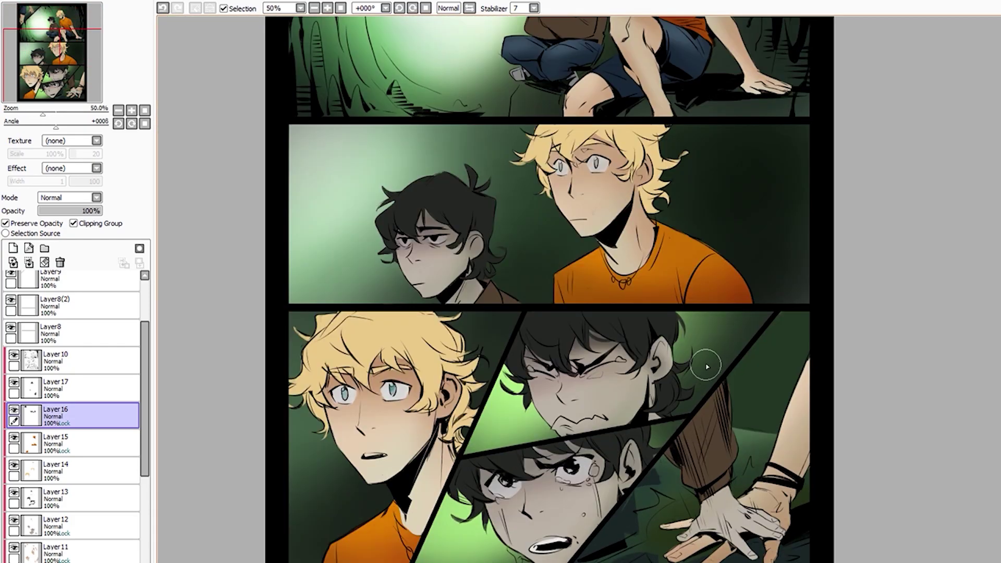
click(83, 389)
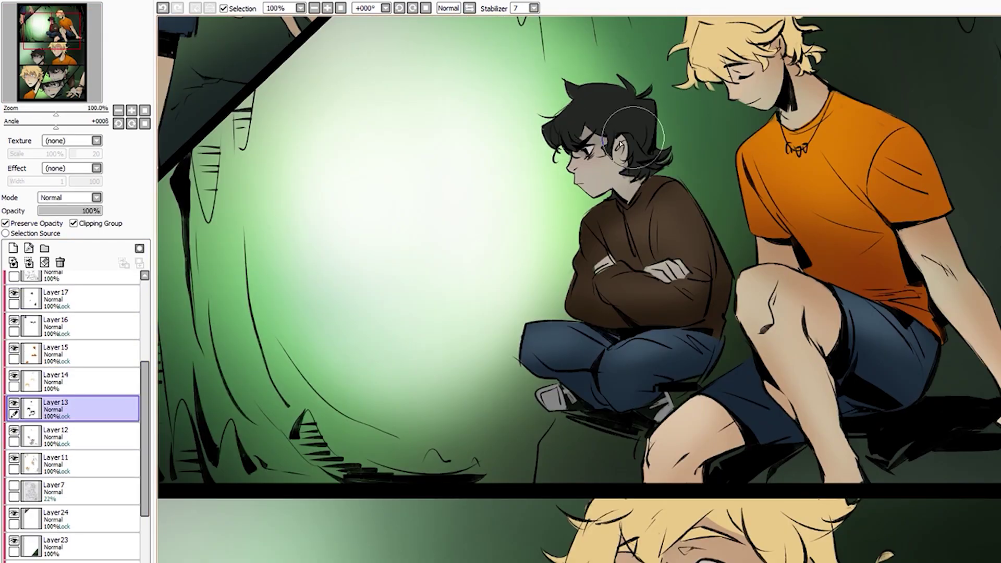
Redraw the dark shadow under the blond boy's chin, hiding the skin layer to compare
scroll(620, 143, down, 2)
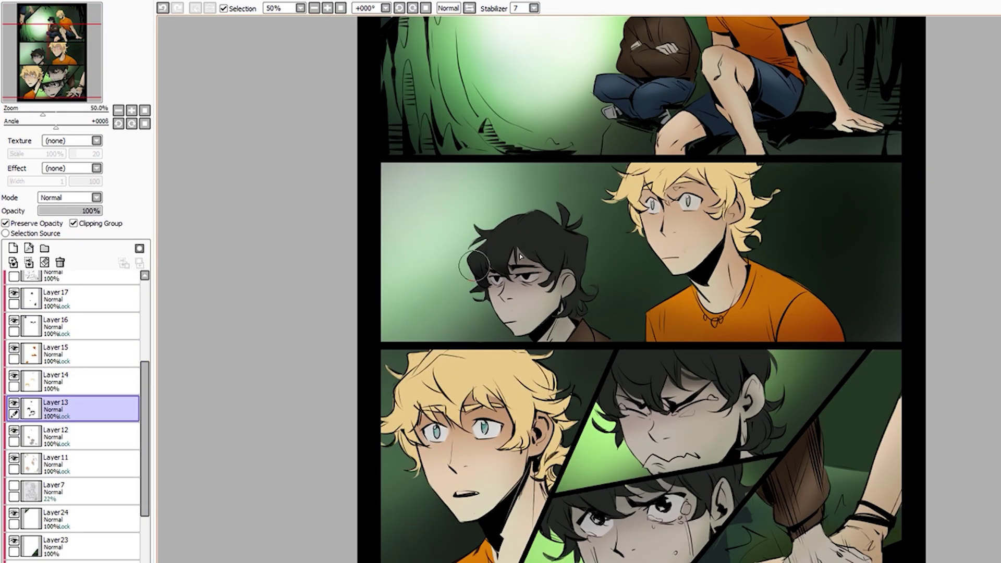
scroll(600, 250, down, 1)
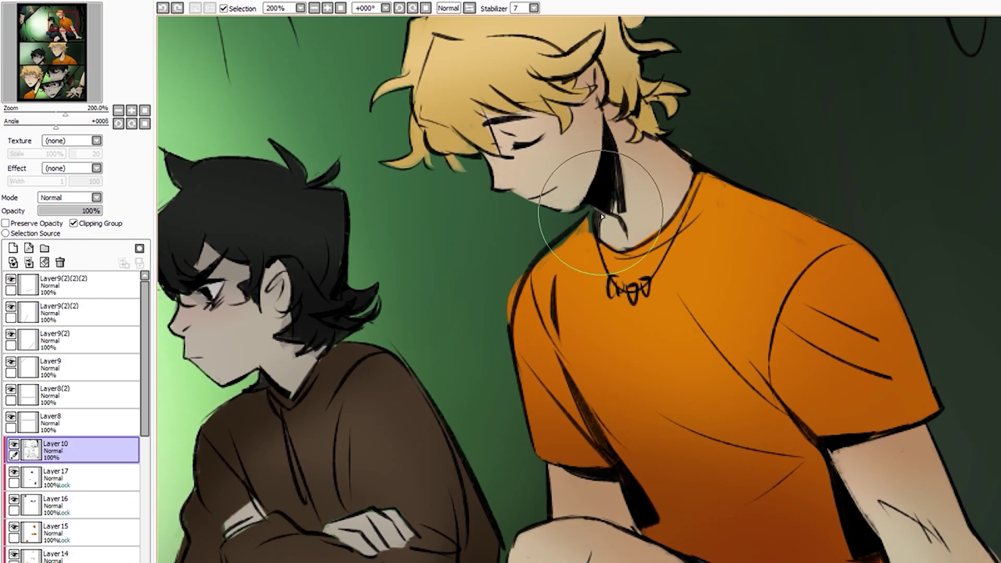
drag(601, 217, 600, 217)
ctrl+click(565, 204)
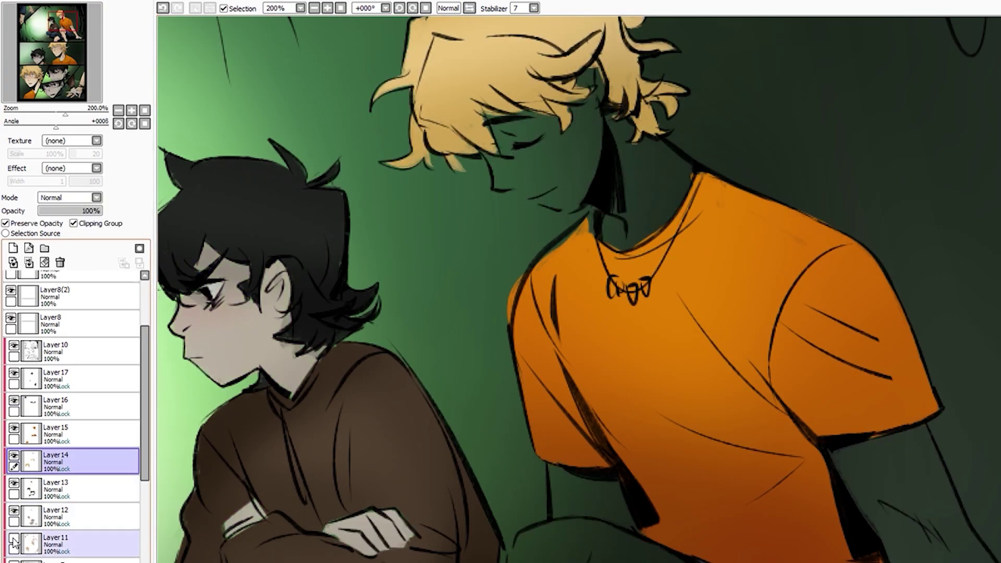
click(104, 433)
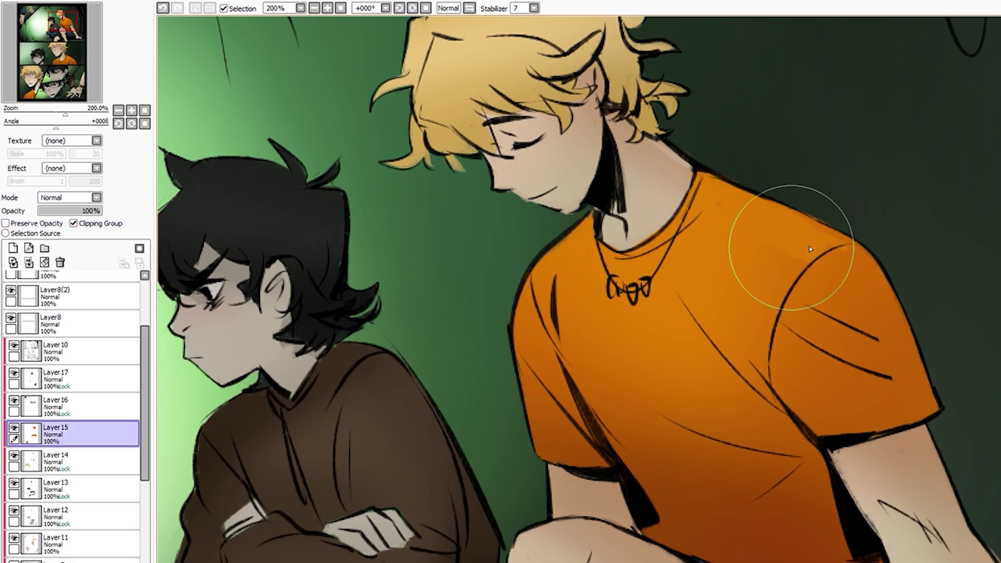
scroll(657, 368, down, 3)
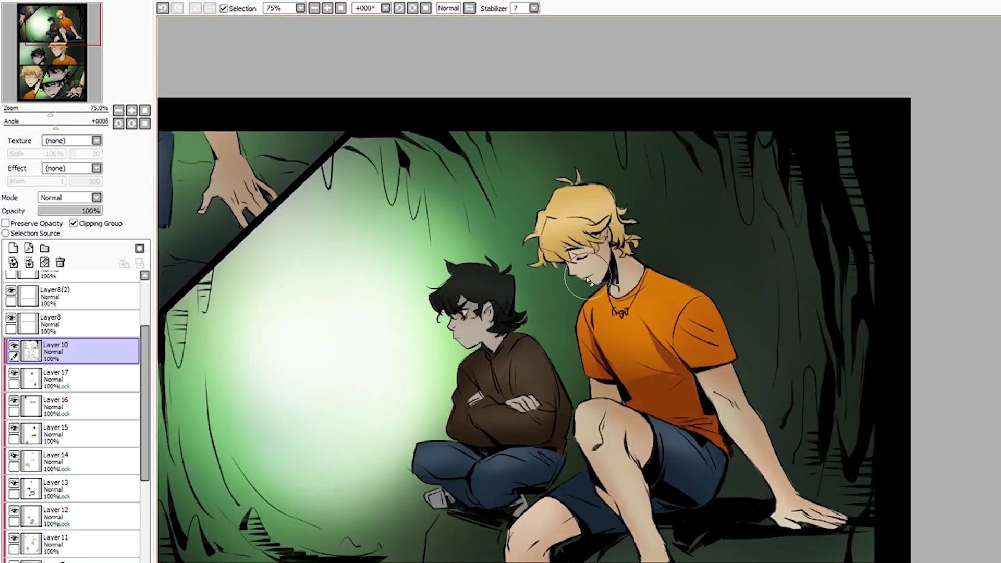
On Layer 10, brush a shadow stroke along the blond boy's jaw and neck
click(79, 350)
scroll(537, 248, up, 4)
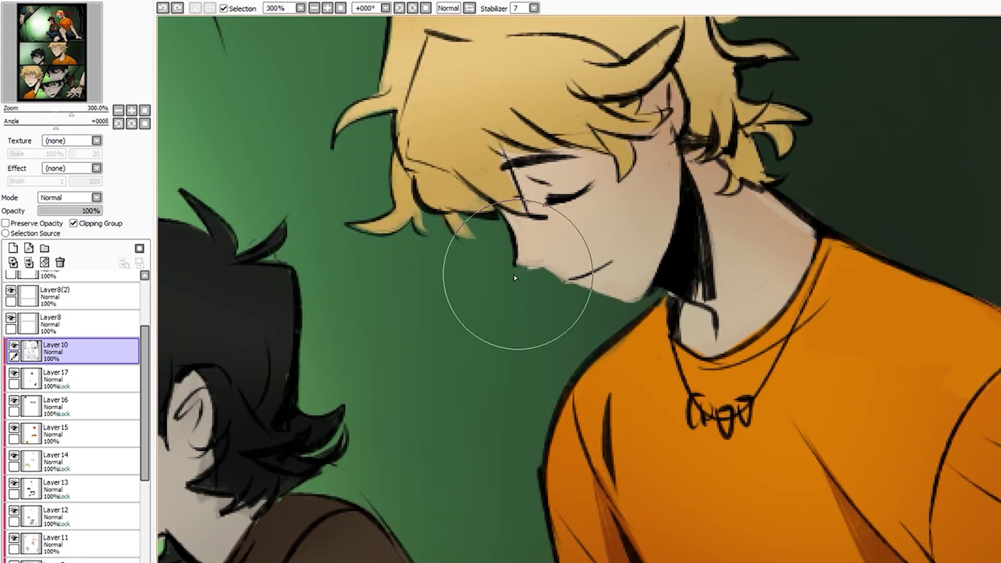
drag(514, 278, 589, 313)
scroll(589, 313, down, 5)
scroll(645, 191, up, 3)
scroll(645, 191, up, 2)
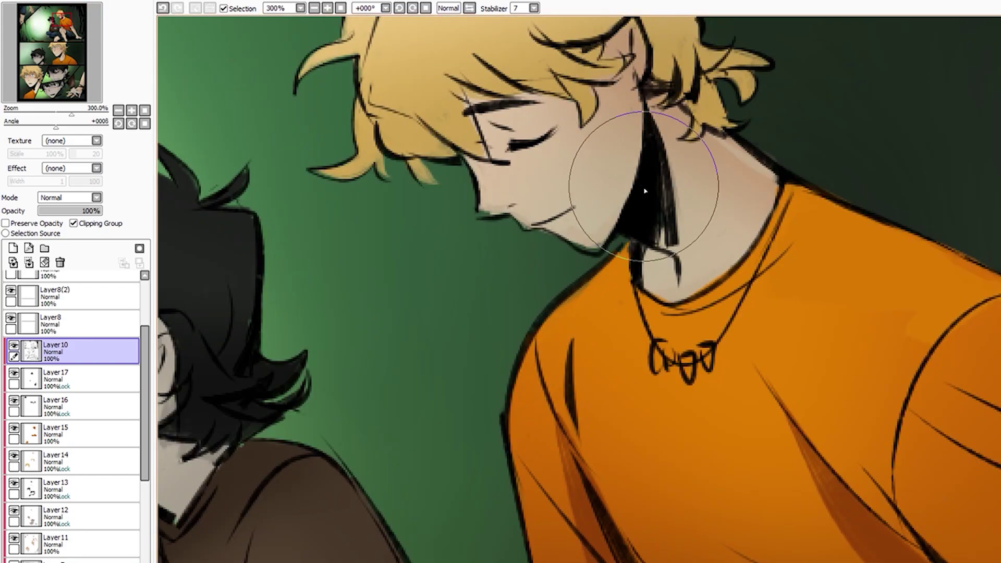
scroll(645, 191, down, 3)
scroll(749, 91, up, 1)
Compare the neck shading across Layers 14, 10 and the skin layer 11
click(78, 460)
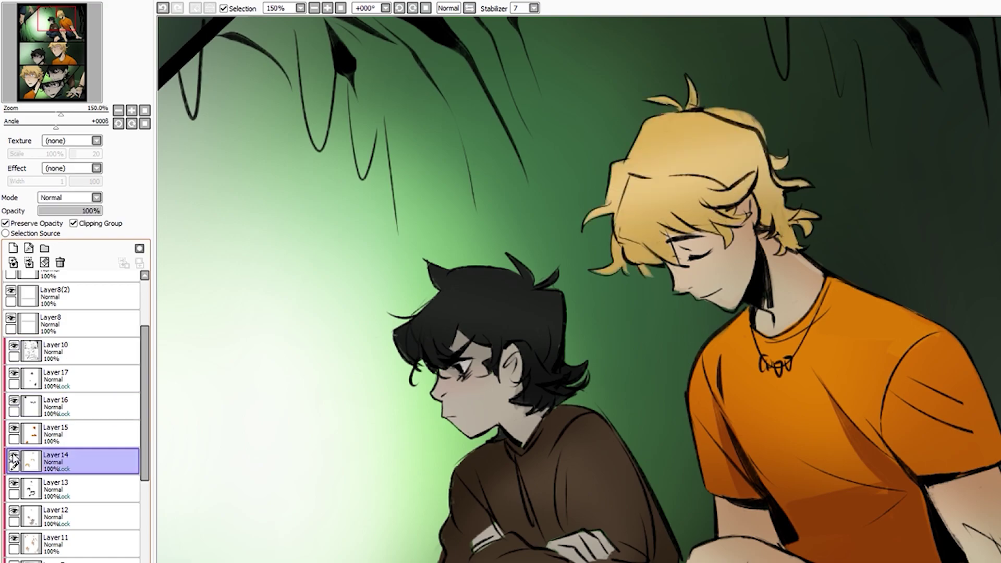
scroll(737, 112, up, 1)
scroll(669, 309, down, 3)
scroll(669, 309, up, 3)
click(78, 350)
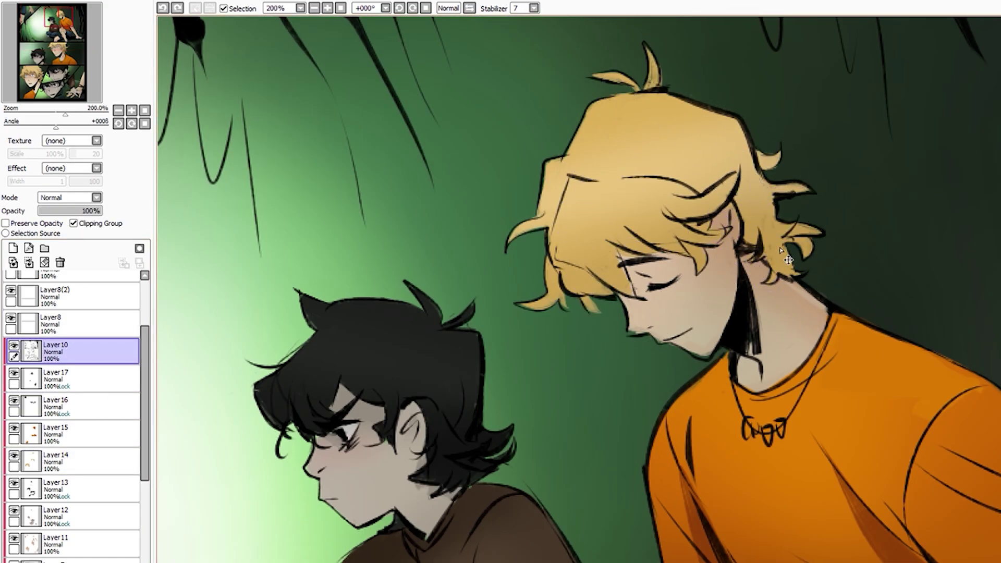
click(78, 543)
scroll(759, 402, up, 3)
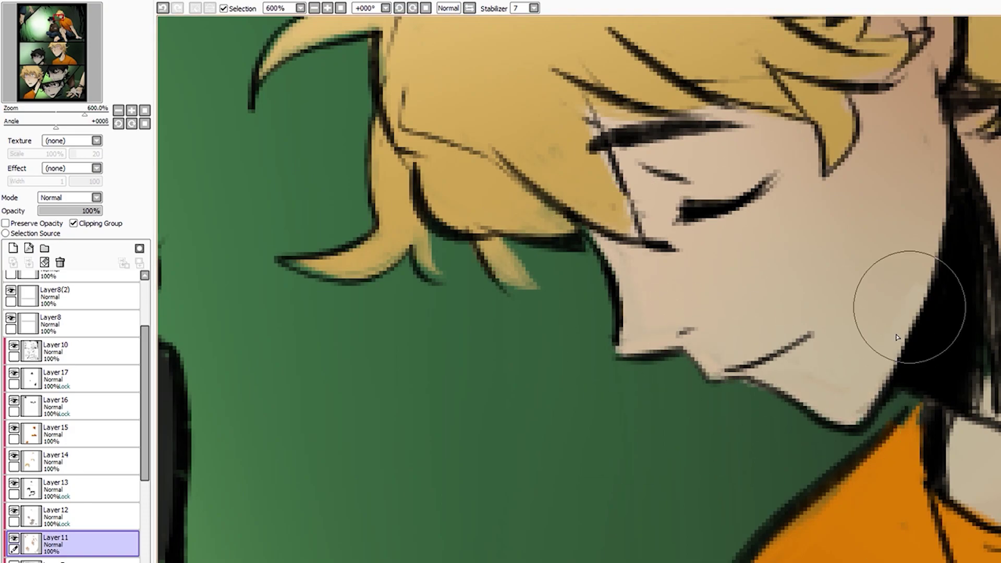
scroll(897, 338, down, 3)
scroll(664, 288, down, 3)
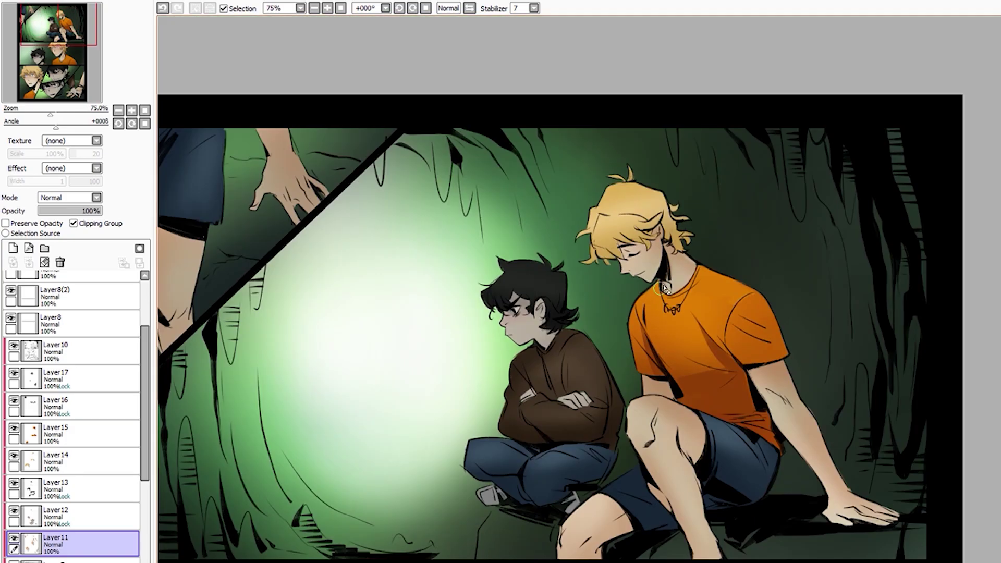
scroll(664, 288, up, 1)
scroll(664, 288, up, 2)
Return to Layer 10 and zoom around to review the neck and ear shadow
click(78, 350)
scroll(667, 309, up, 1)
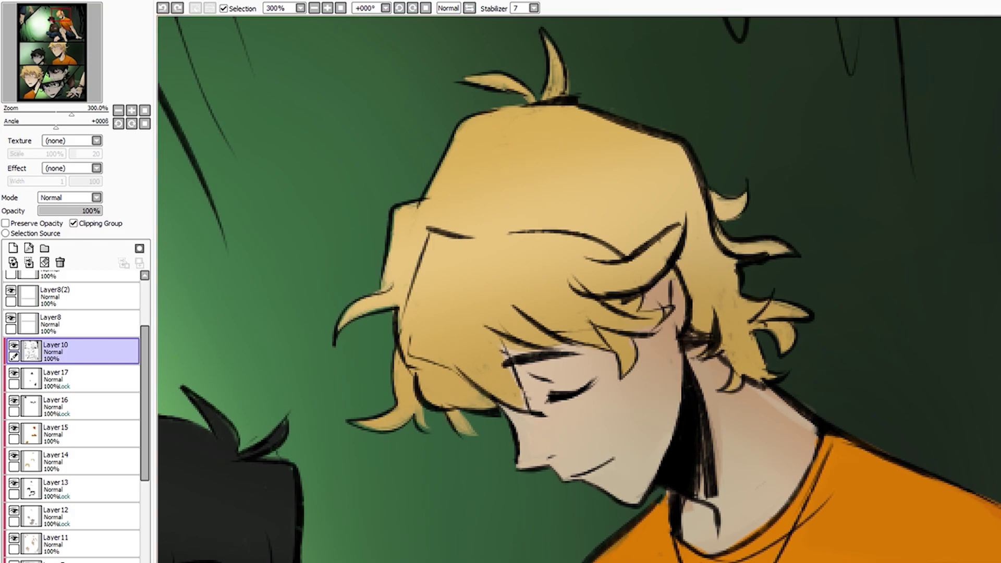
scroll(704, 367, down, 2)
scroll(565, 470, up, 2)
scroll(712, 286, down, 1)
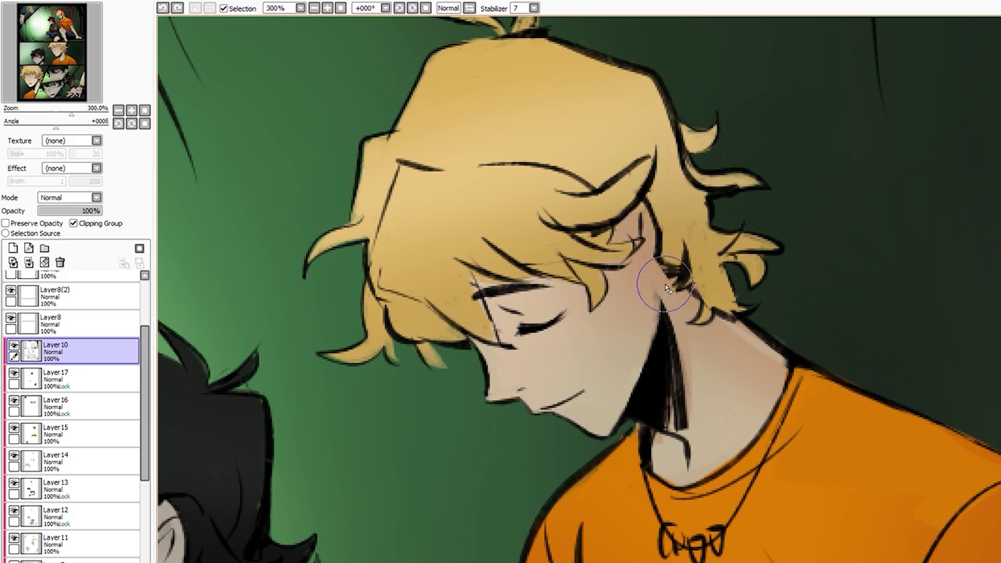
scroll(698, 240, down, 1)
scroll(698, 240, down, 1)
scroll(605, 192, up, 2)
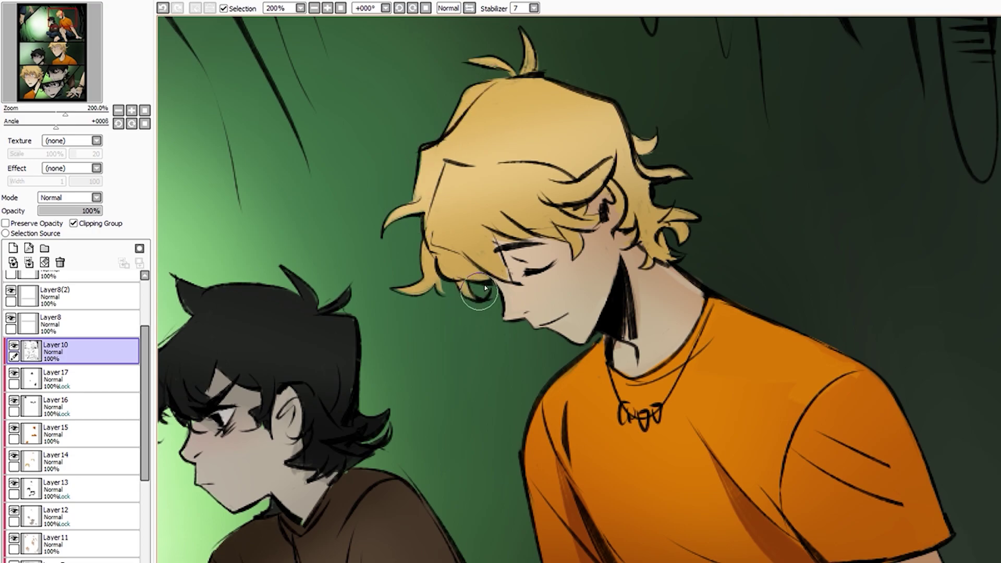
scroll(485, 288, down, 1)
scroll(574, 261, up, 1)
scroll(625, 286, down, 1)
scroll(626, 287, up, 1)
scroll(710, 336, down, 2)
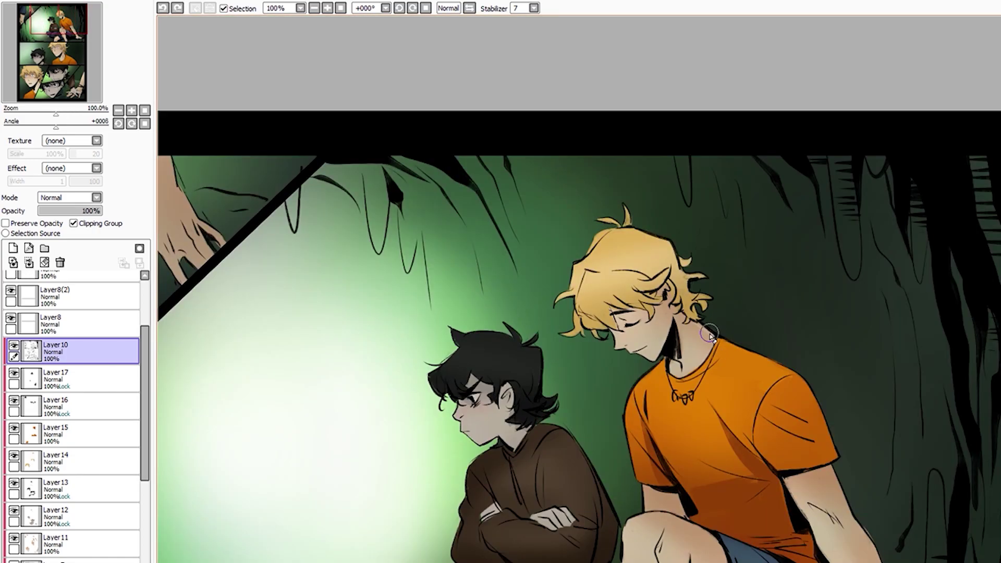
scroll(613, 237, up, 3)
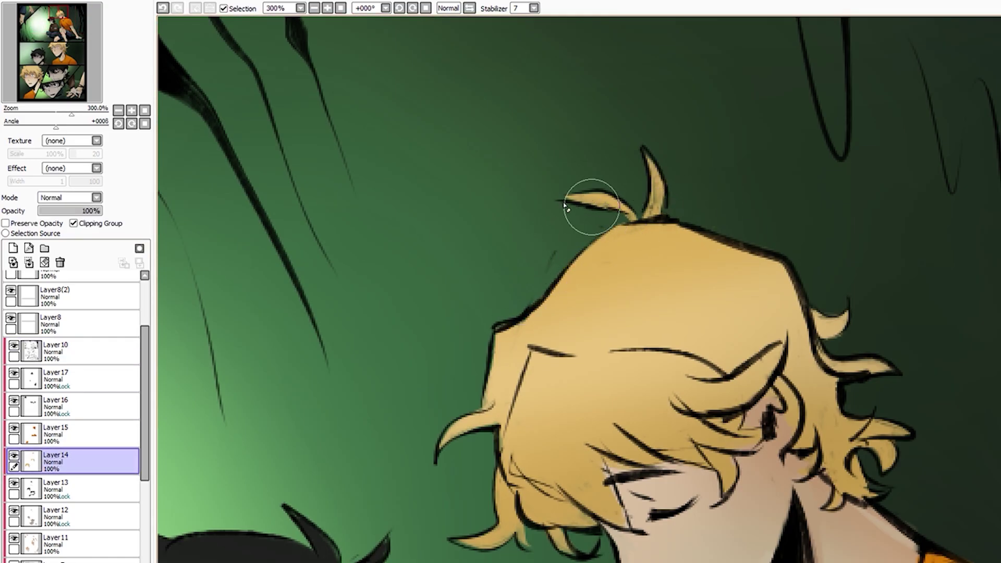
Bring the blond boy's face and orange shirt into view on the skin layer
drag(565, 206, 356, 112)
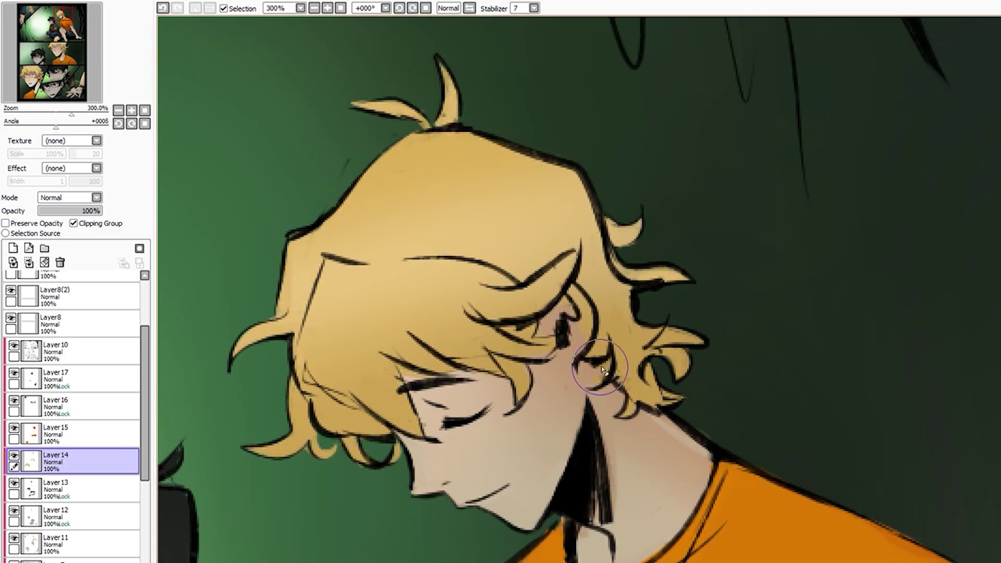
ctrl+shift+click(411, 377)
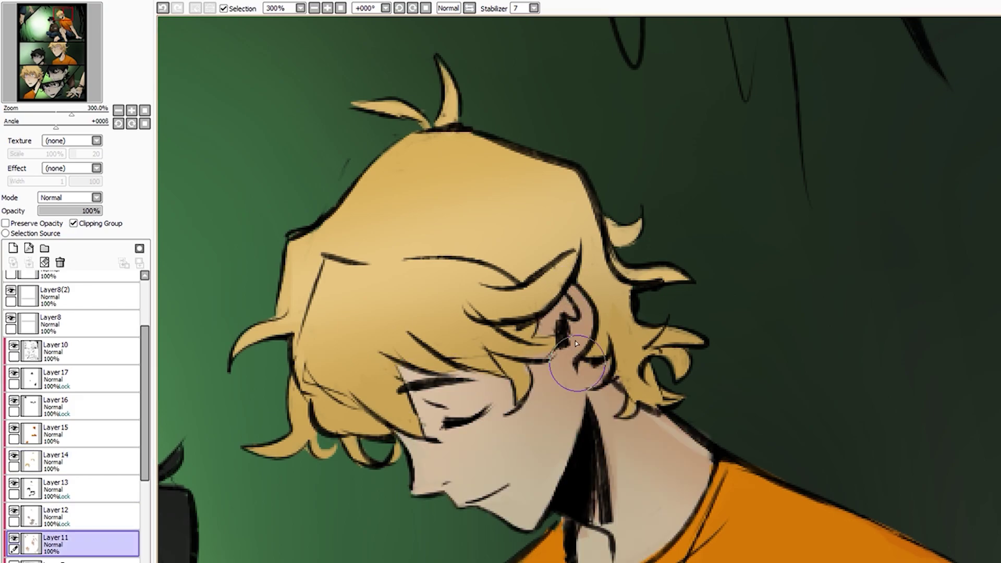
scroll(518, 347, down, 1)
scroll(518, 347, up, 2)
scroll(518, 346, down, 2)
scroll(518, 347, down, 1)
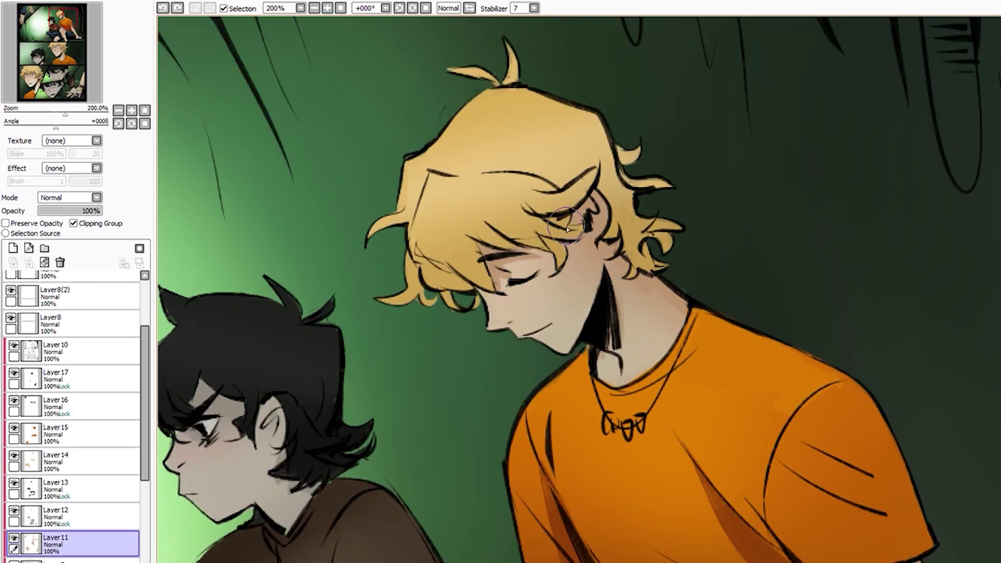
scroll(548, 365, down, 2)
scroll(568, 383, up, 2)
scroll(569, 384, up, 1)
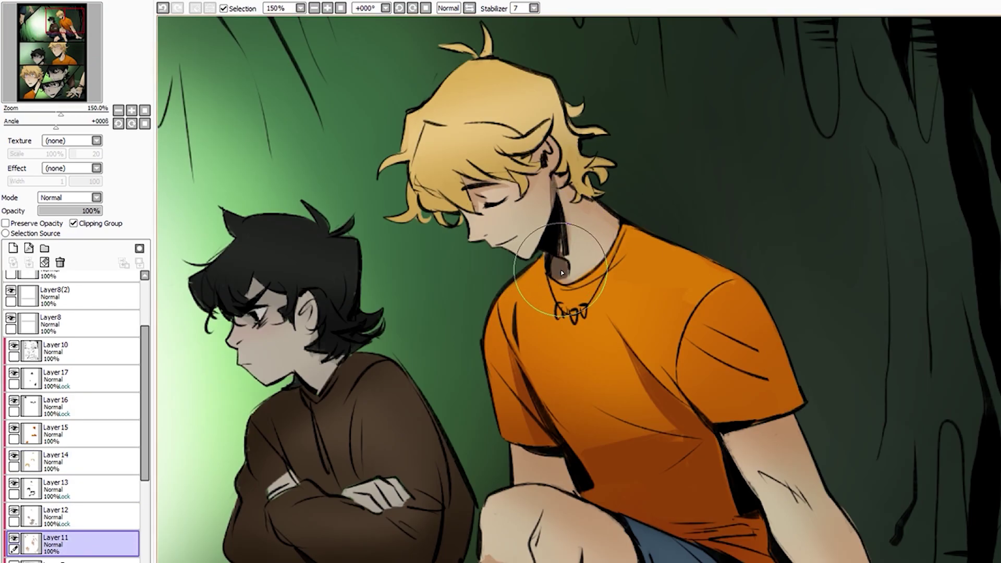
scroll(640, 306, down, 3)
scroll(615, 209, up, 3)
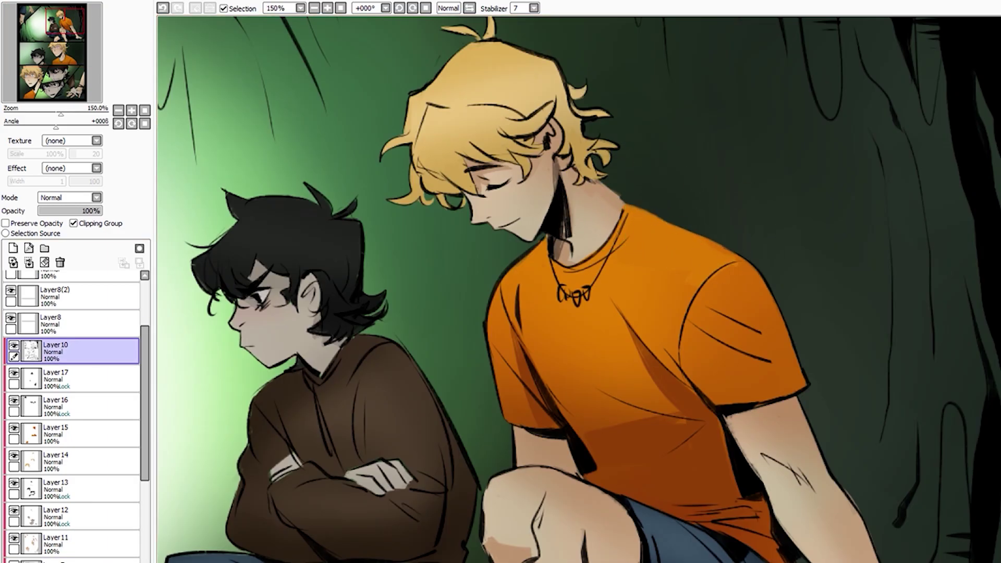
scroll(741, 268, up, 1)
Ink a darker fold line down the orange shirt, then return to Layer 10
drag(671, 292, 699, 446)
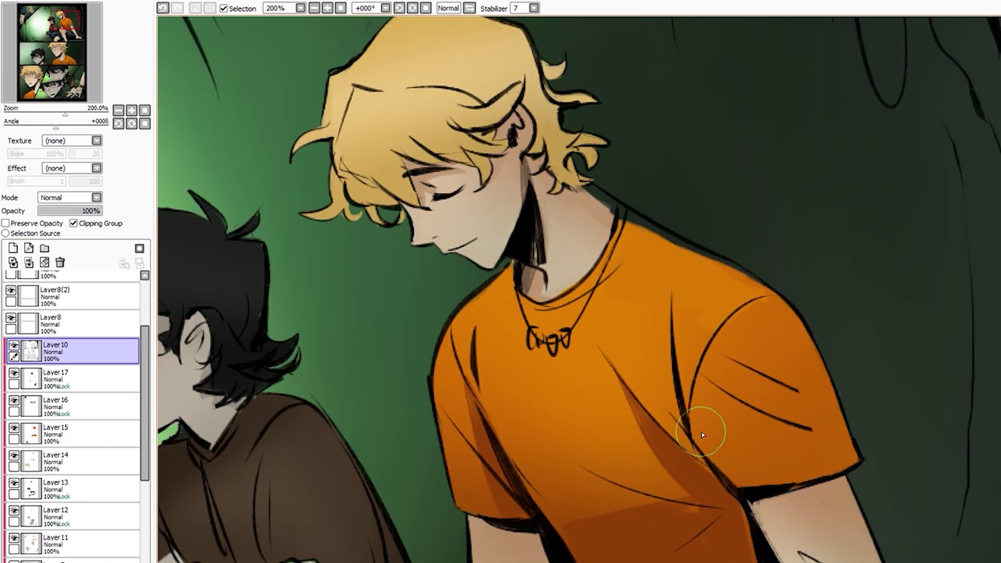
scroll(546, 282, down, 3)
scroll(553, 261, up, 4)
ctrl+click(558, 253)
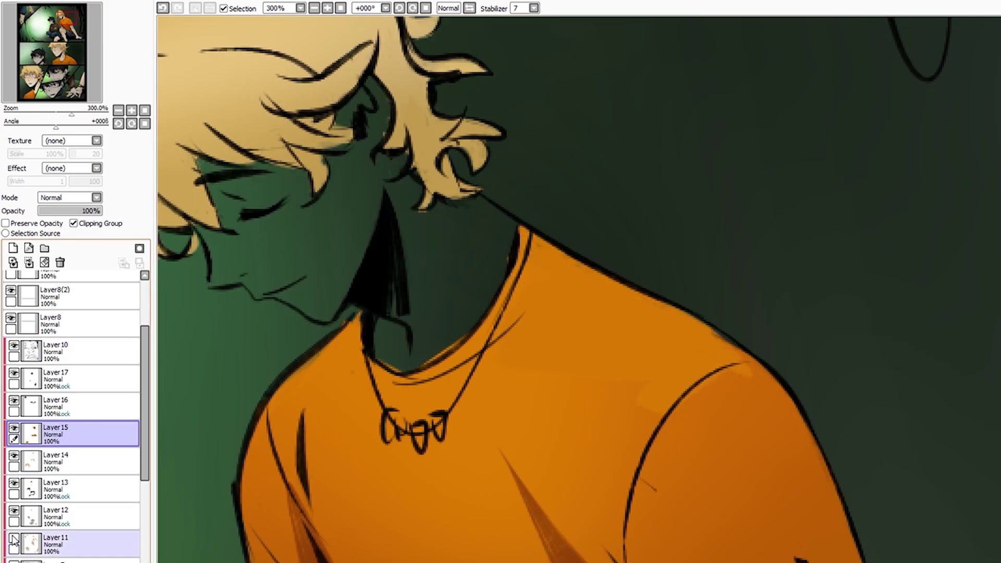
ctrl+click(557, 253)
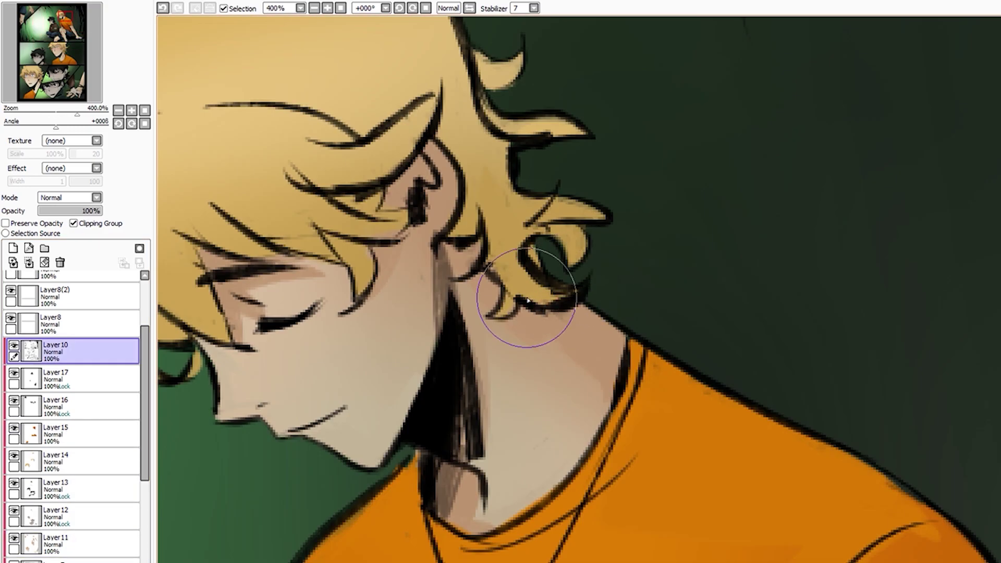
scroll(563, 125, down, 1)
scroll(564, 125, down, 3)
scroll(569, 156, up, 3)
scroll(572, 189, down, 1)
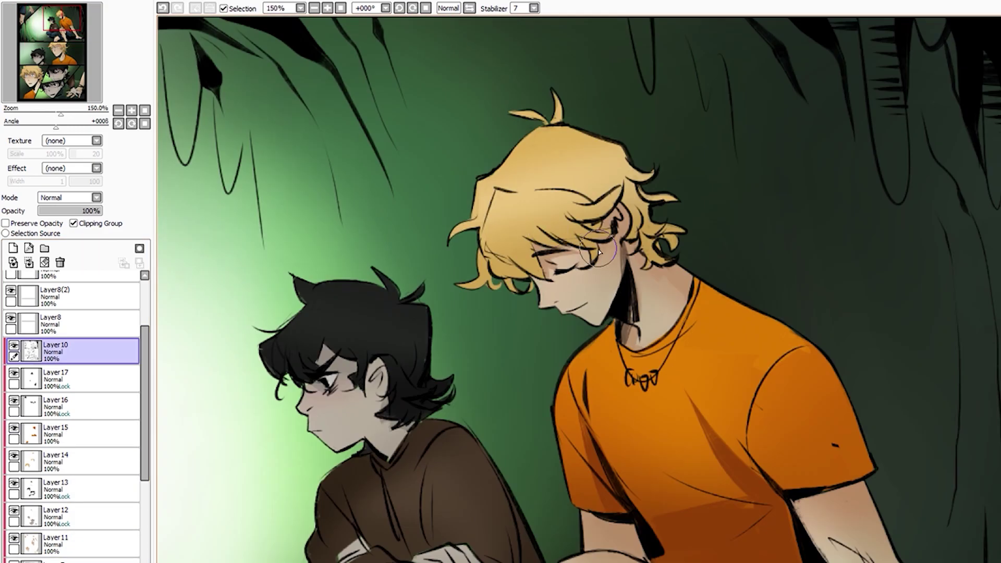
scroll(613, 270, down, 1)
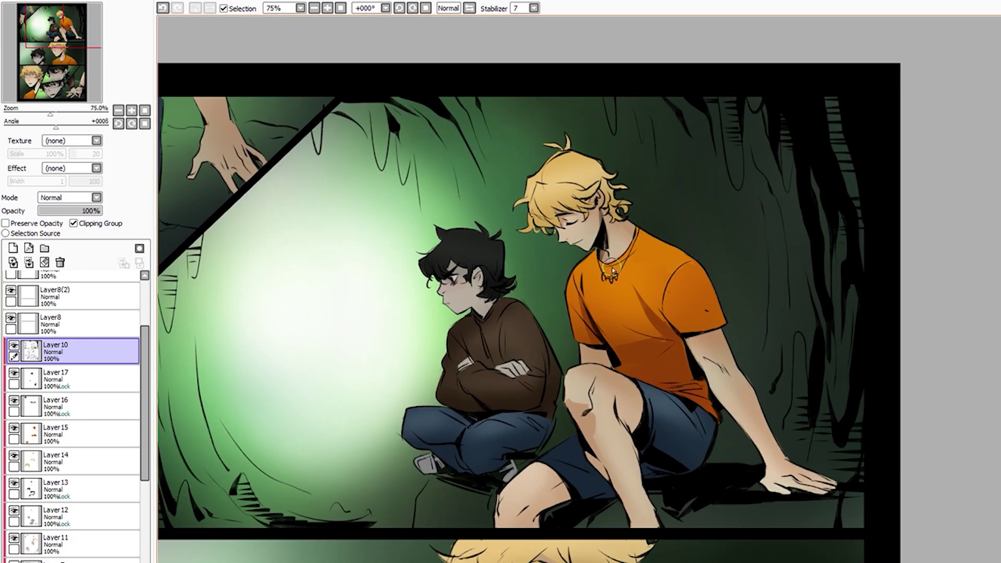
scroll(742, 331, up, 1)
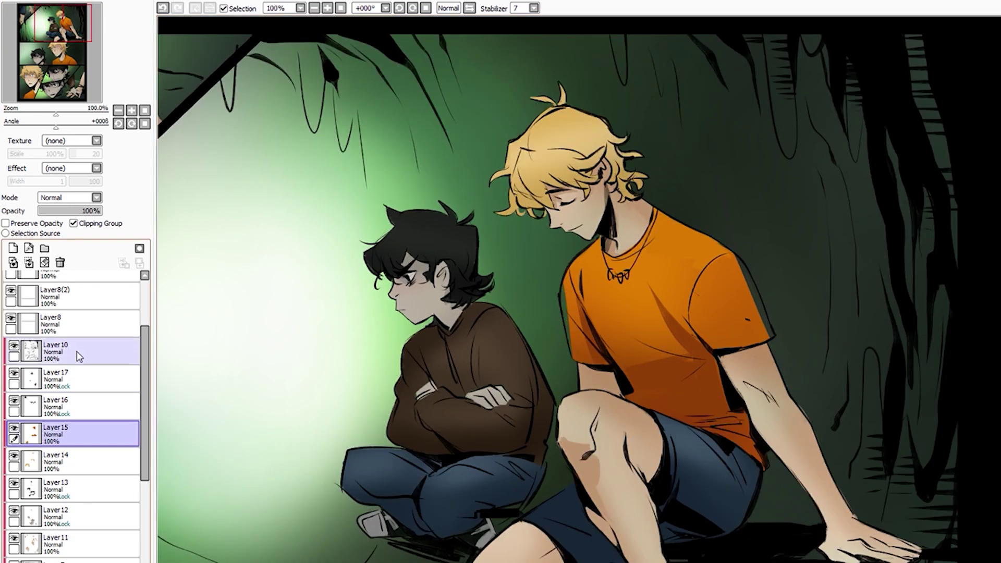
scroll(682, 421, up, 2)
Undo the rough sleeve outline and redraw the sleeve fold, seam and thick black hem
key(ctrl+z)
drag(707, 235, 633, 268)
drag(735, 373, 613, 376)
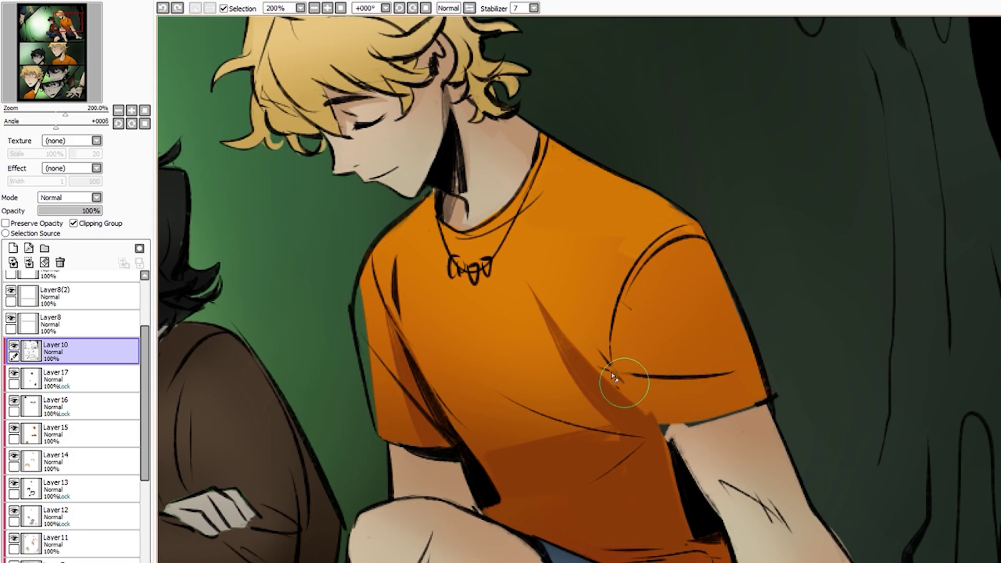
drag(735, 419, 661, 430)
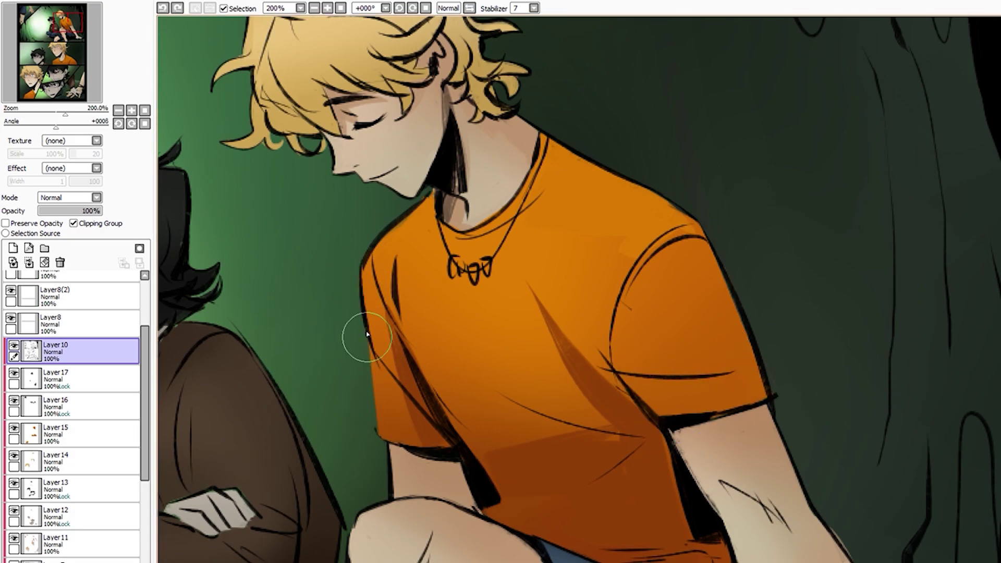
scroll(367, 334, down, 3)
scroll(709, 380, up, 3)
scroll(663, 302, down, 1)
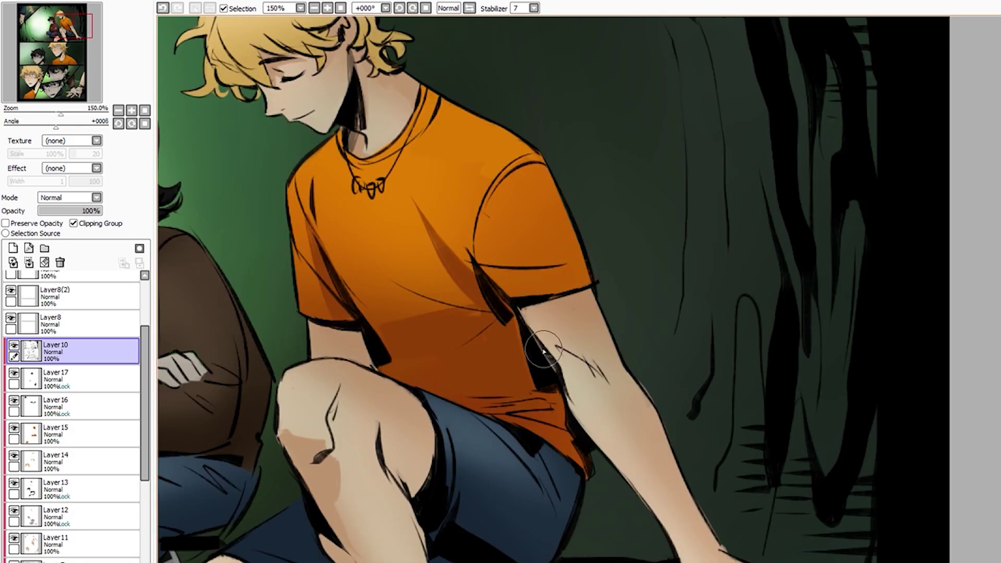
scroll(543, 352, down, 2)
scroll(563, 357, down, 2)
scroll(584, 363, up, 2)
scroll(601, 366, down, 2)
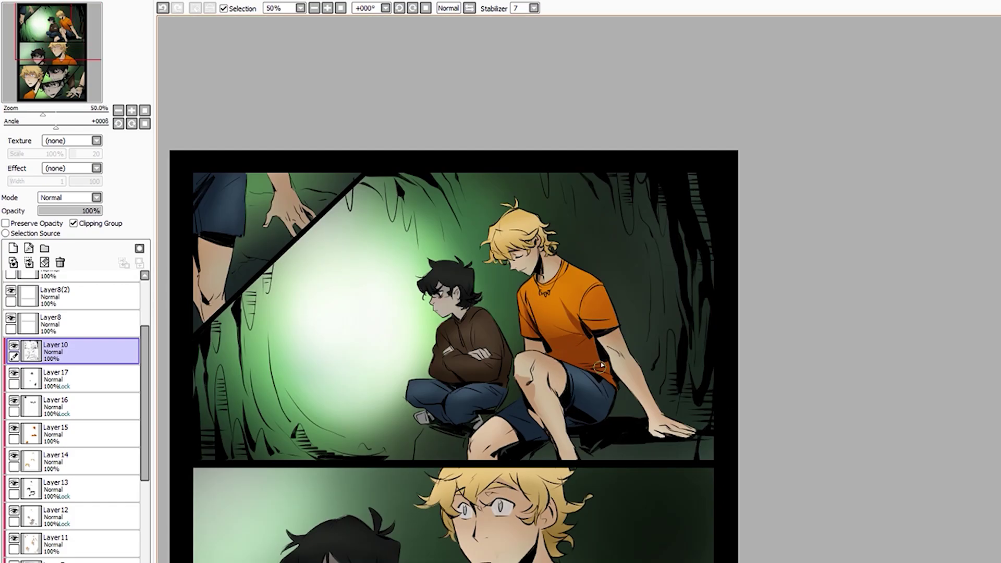
scroll(599, 366, up, 2)
scroll(600, 447, down, 3)
scroll(599, 406, up, 1)
scroll(599, 392, up, 2)
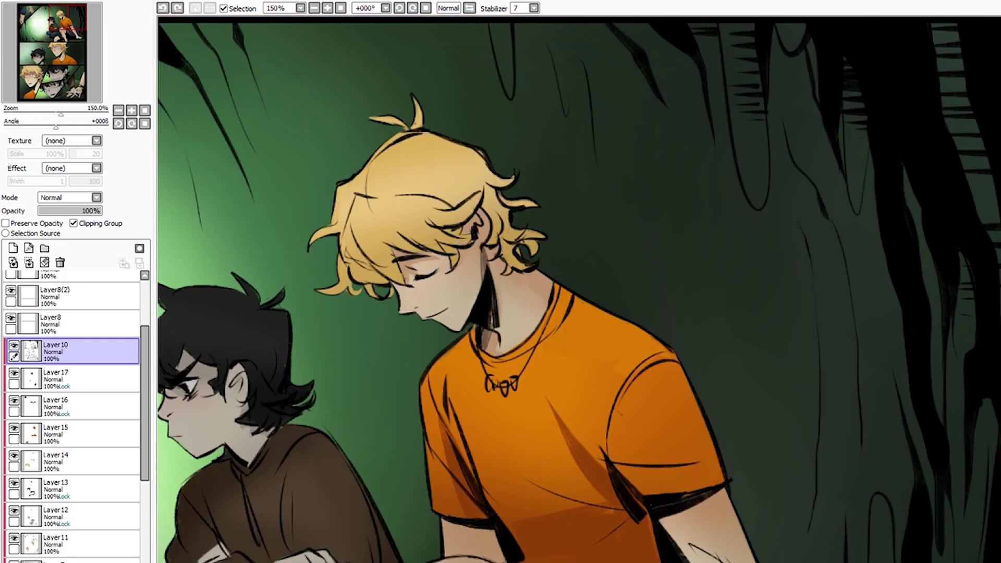
scroll(468, 307, up, 2)
Switch between Layers 11 and 10 to check the shirt shading
ctrl+shift+click(468, 306)
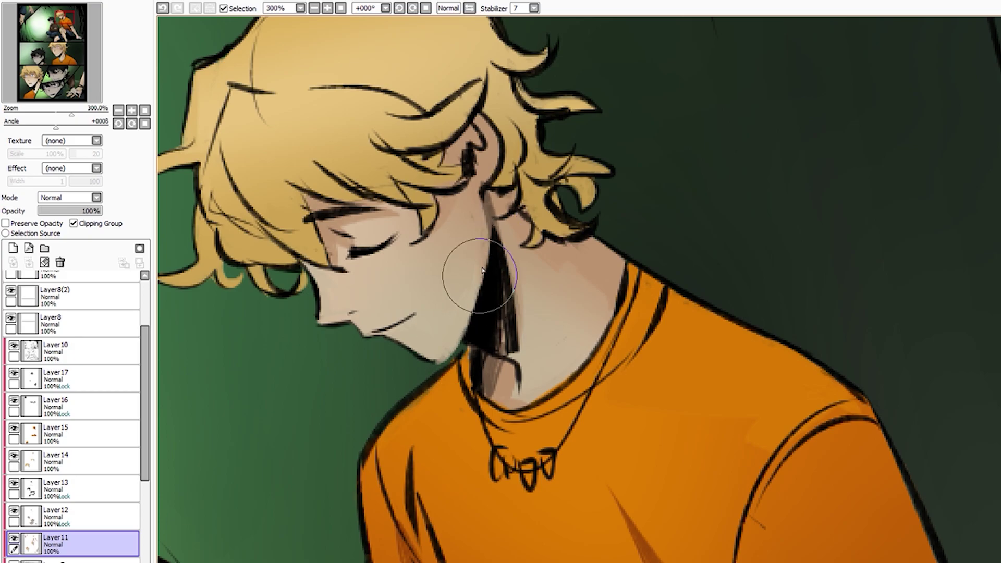
scroll(482, 270, down, 2)
ctrl+shift+click(595, 292)
scroll(599, 399, down, 2)
scroll(600, 399, up, 1)
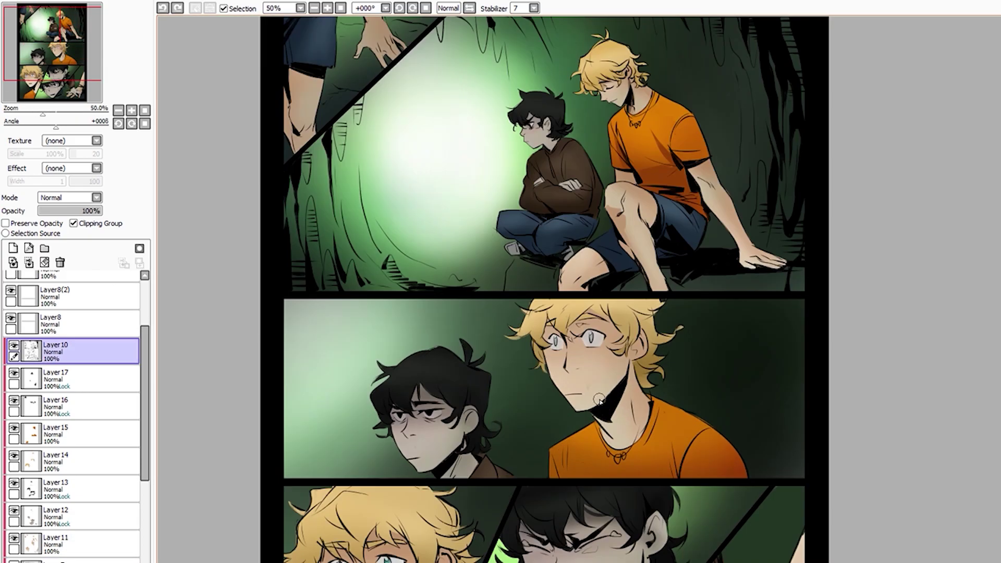
scroll(600, 399, up, 2)
scroll(528, 280, down, 1)
scroll(553, 323, down, 1)
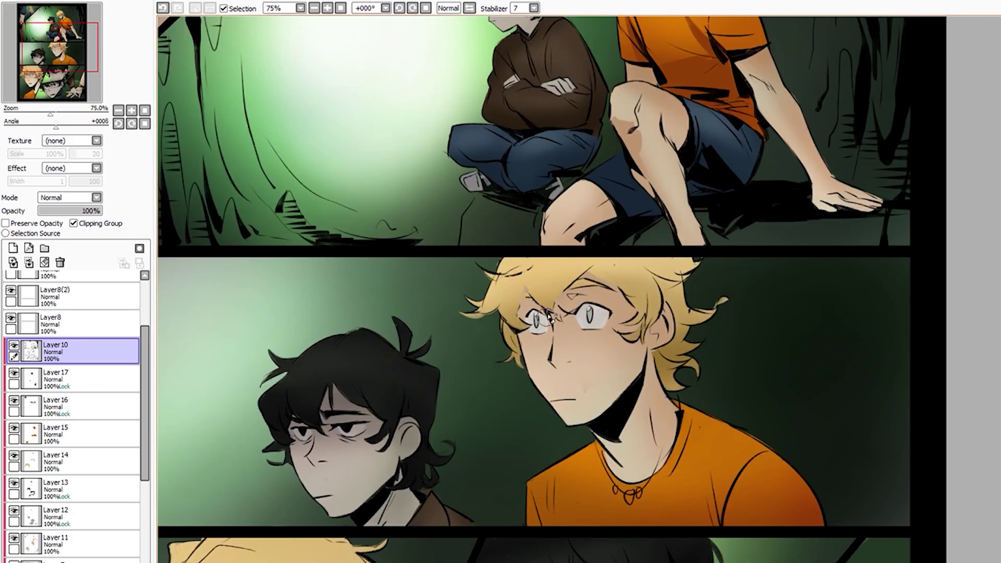
scroll(568, 350, up, 1)
scroll(578, 365, down, 1)
scroll(578, 365, up, 1)
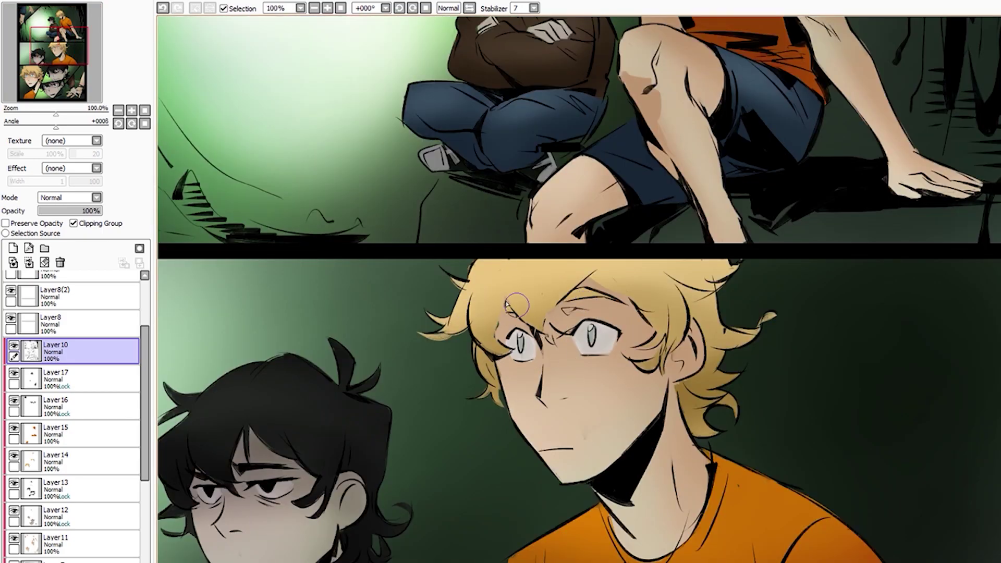
scroll(506, 305, down, 2)
scroll(549, 334, up, 3)
scroll(687, 271, down, 3)
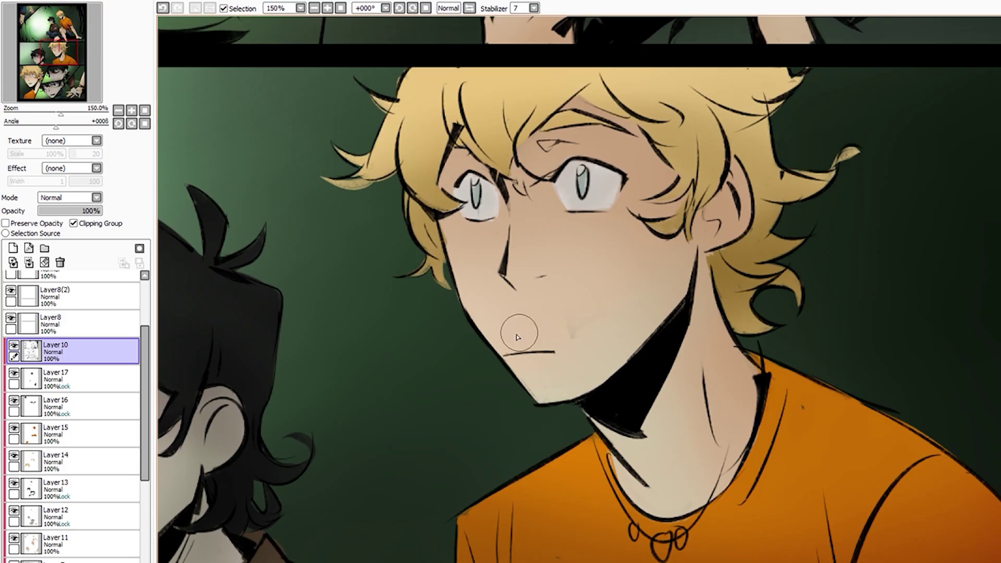
Check Layers 11 and 8, then settle back on Layer 10 to review the shirt
ctrl+click(751, 359)
scroll(566, 326, down, 4)
scroll(568, 292, up, 3)
ctrl+click(567, 292)
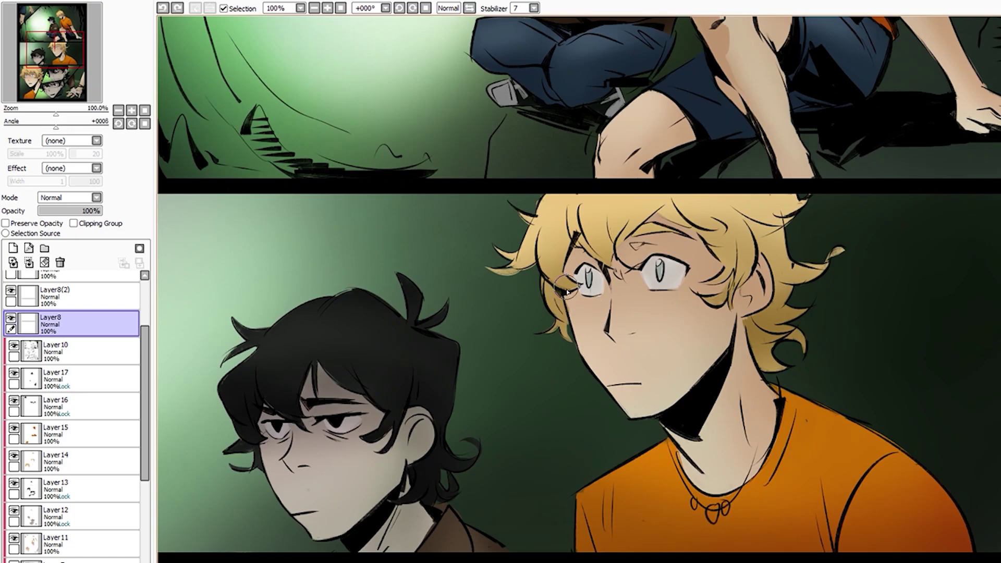
scroll(567, 255, down, 3)
scroll(567, 254, up, 4)
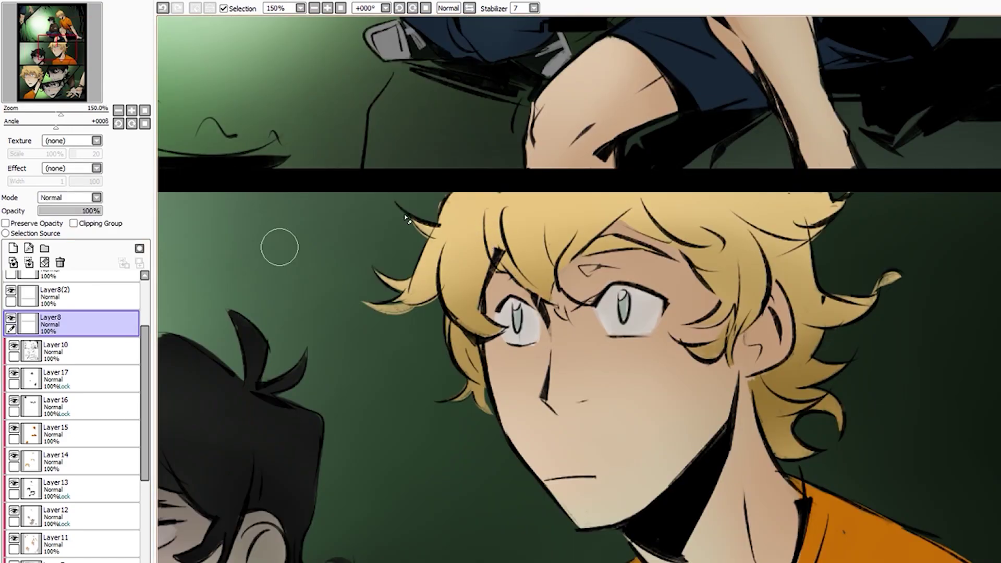
ctrl+click(487, 372)
scroll(485, 358, down, 2)
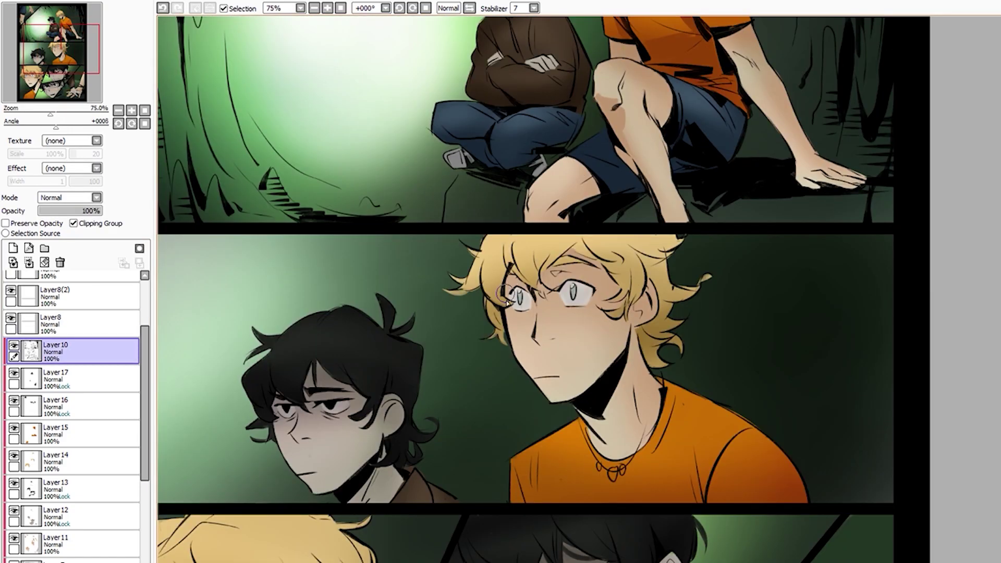
scroll(693, 168, up, 3)
scroll(693, 167, down, 2)
scroll(671, 295, down, 1)
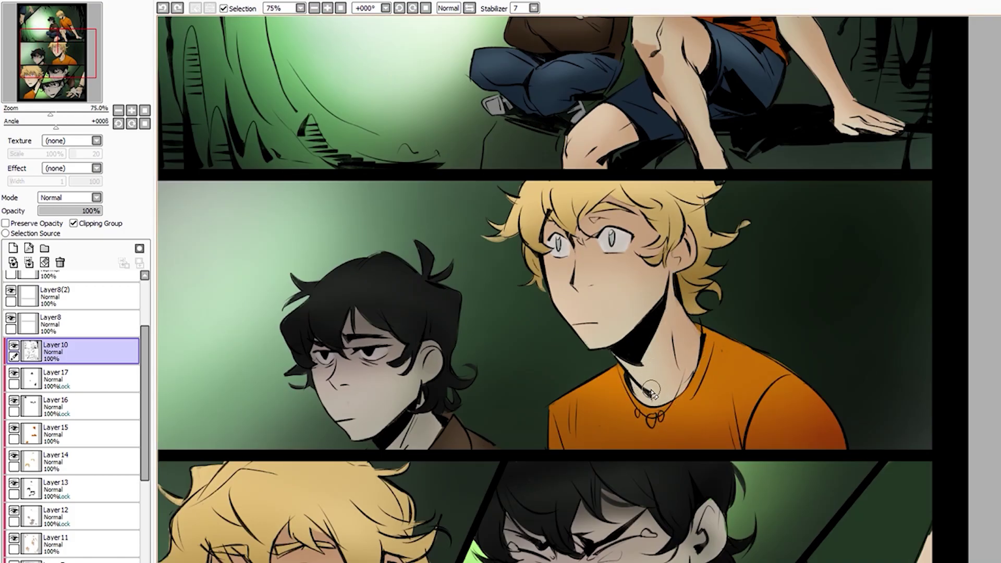
scroll(622, 361, up, 3)
scroll(716, 449, down, 3)
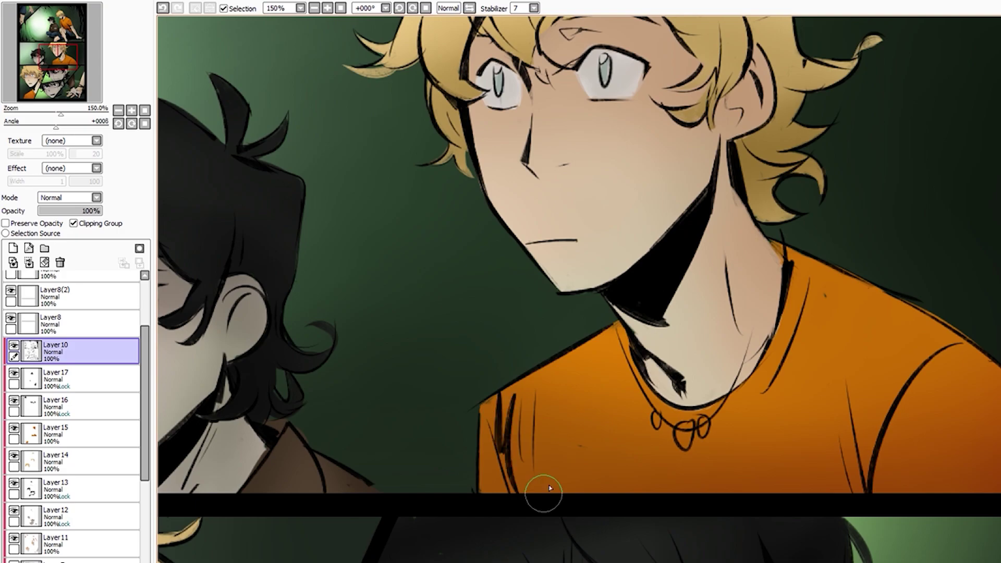
scroll(717, 261, up, 1)
scroll(775, 275, down, 3)
scroll(629, 256, up, 2)
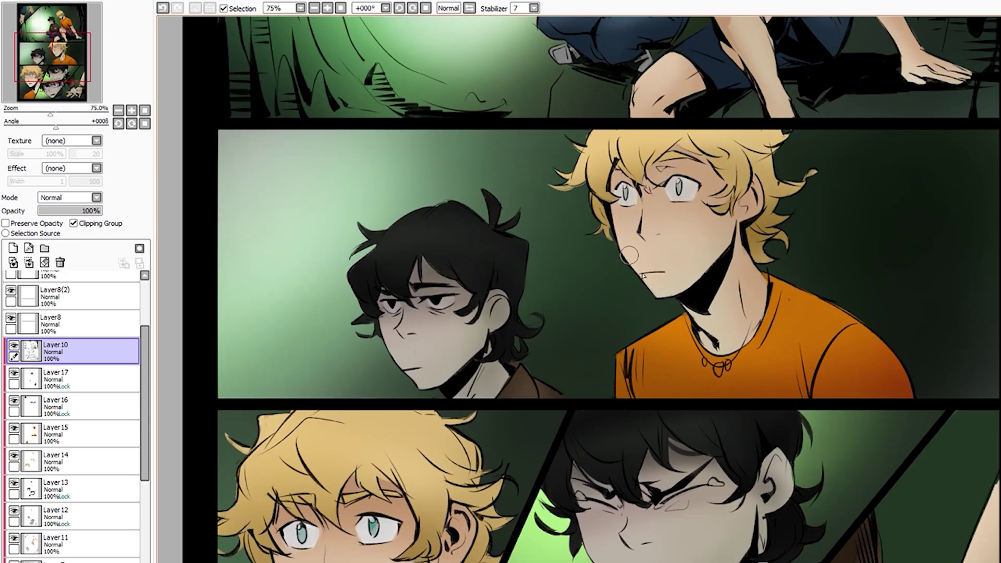
scroll(702, 362, down, 2)
Refine the blond boy's open mouth on Layer 10 at 200% zoom, checking it by zooming in and out
scroll(469, 417, up, 3)
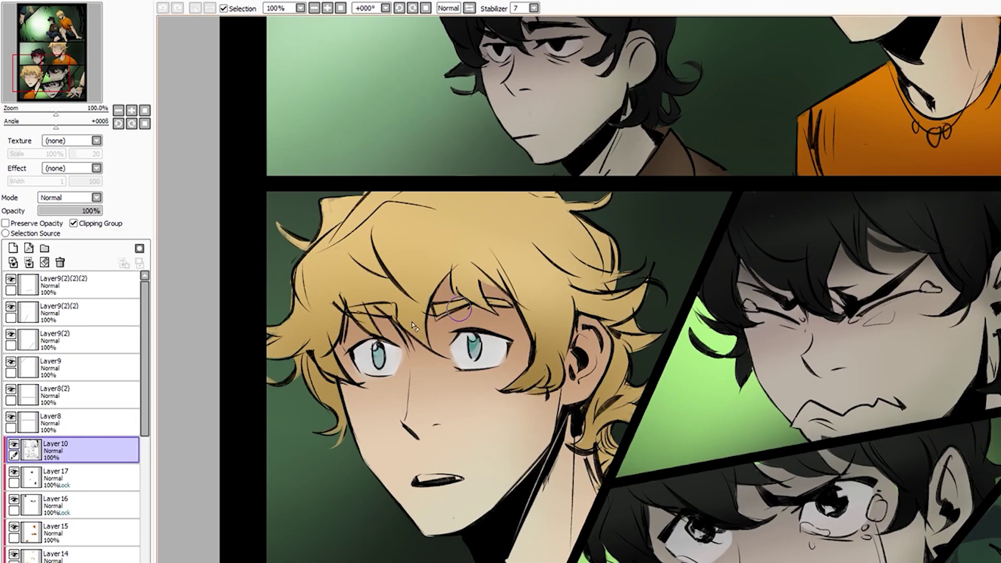
scroll(494, 427, down, 2)
scroll(494, 427, up, 4)
scroll(490, 396, down, 2)
scroll(474, 282, up, 1)
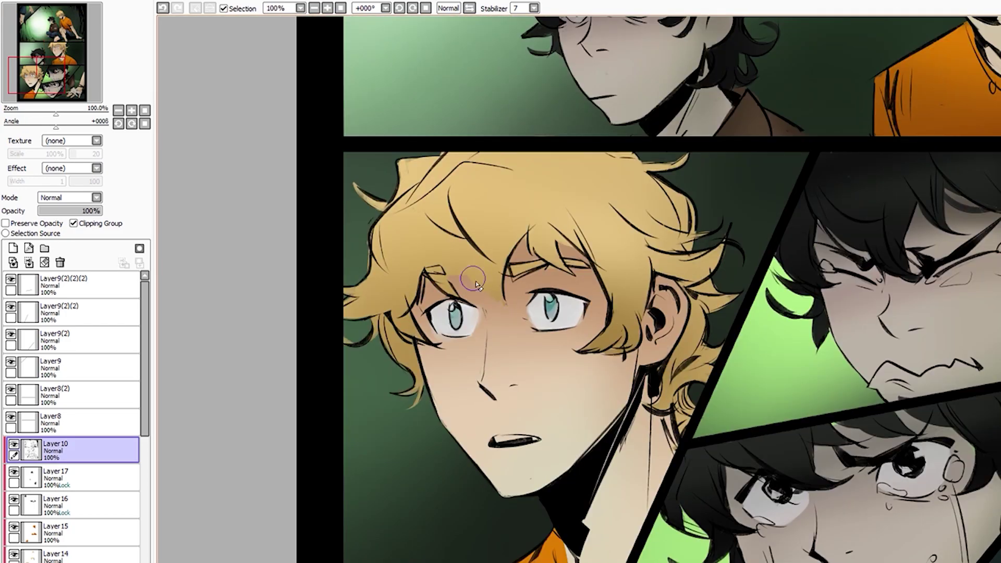
scroll(615, 215, down, 1)
scroll(574, 251, up, 1)
scroll(522, 292, up, 1)
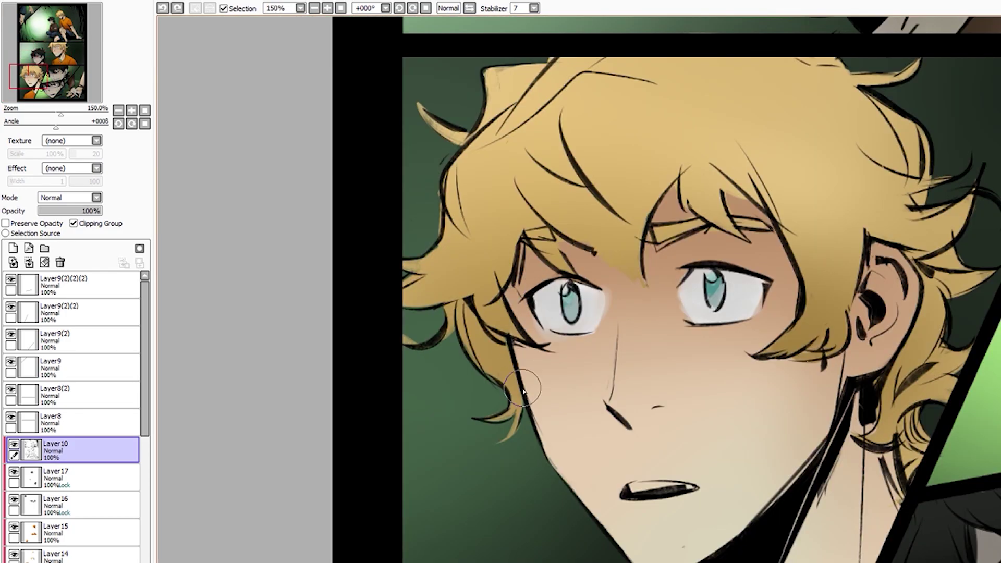
scroll(509, 318, down, 2)
scroll(507, 319, up, 1)
scroll(521, 313, down, 2)
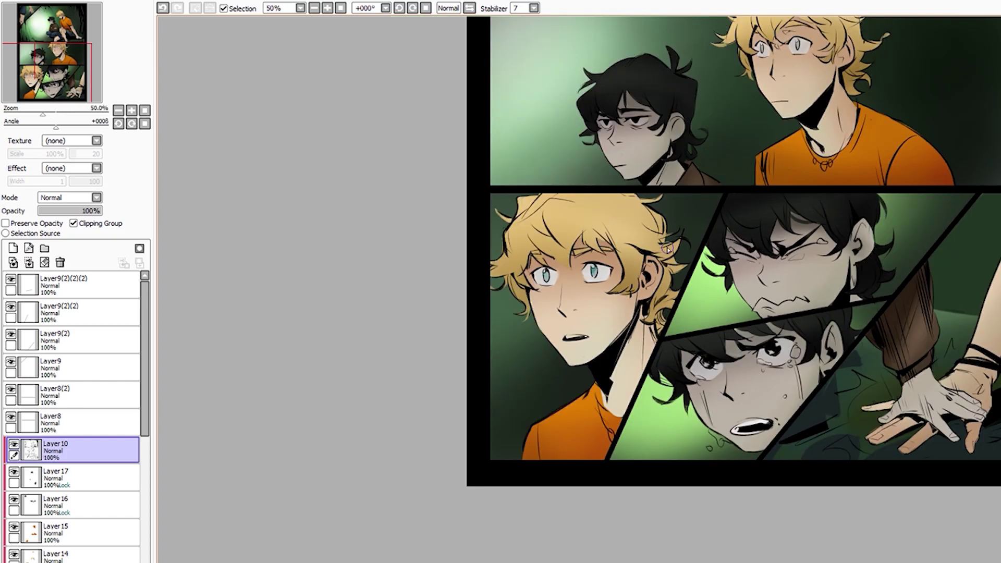
scroll(626, 234, up, 4)
scroll(675, 237, down, 1)
scroll(673, 229, down, 1)
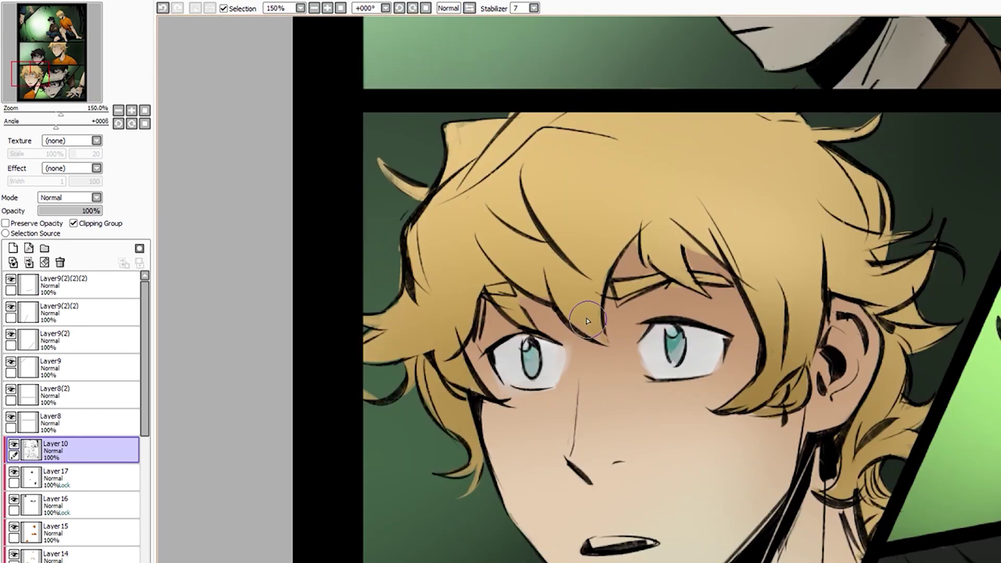
scroll(673, 225, up, 3)
scroll(718, 265, down, 2)
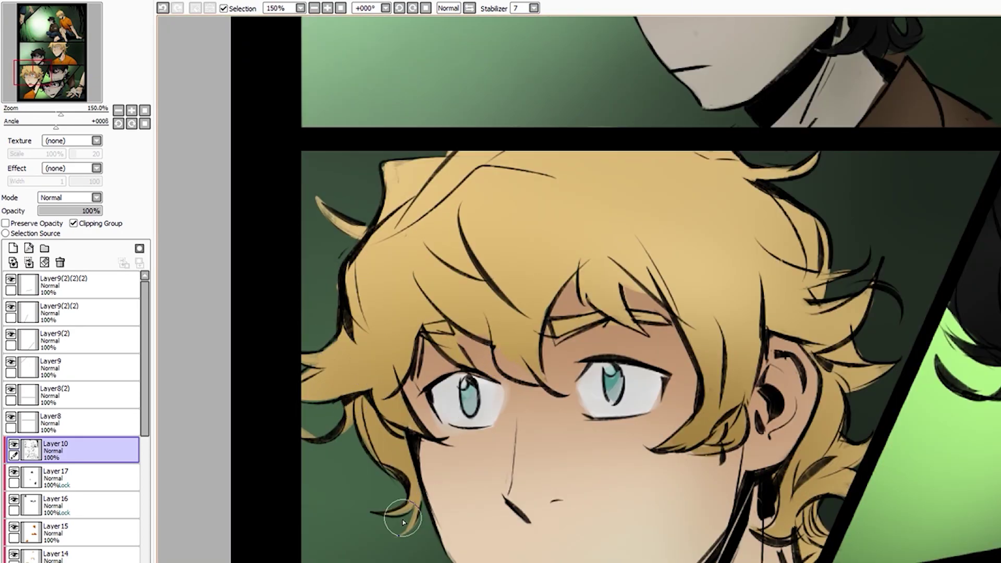
scroll(403, 521, up, 1)
scroll(672, 386, down, 2)
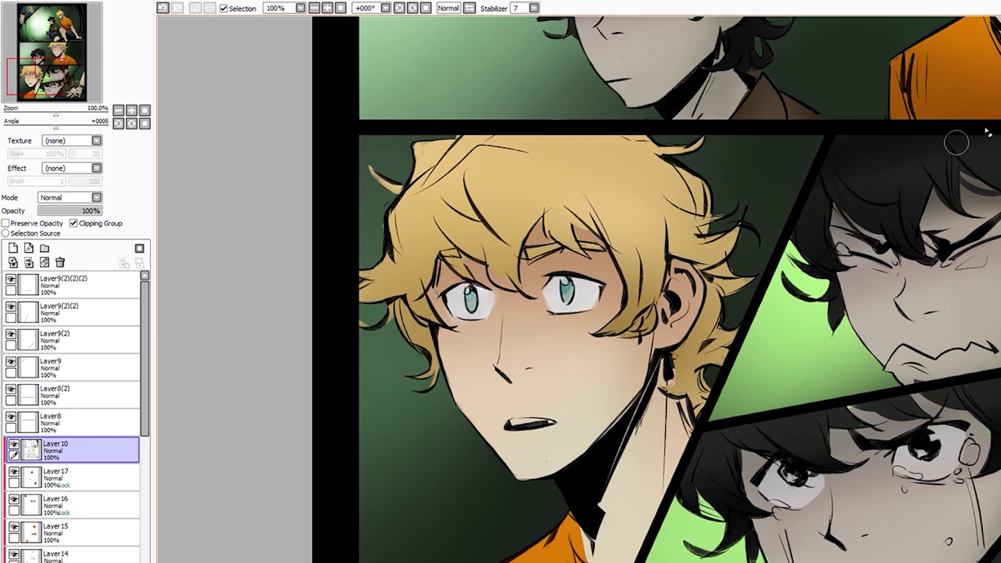
drag(703, 305, 688, 354)
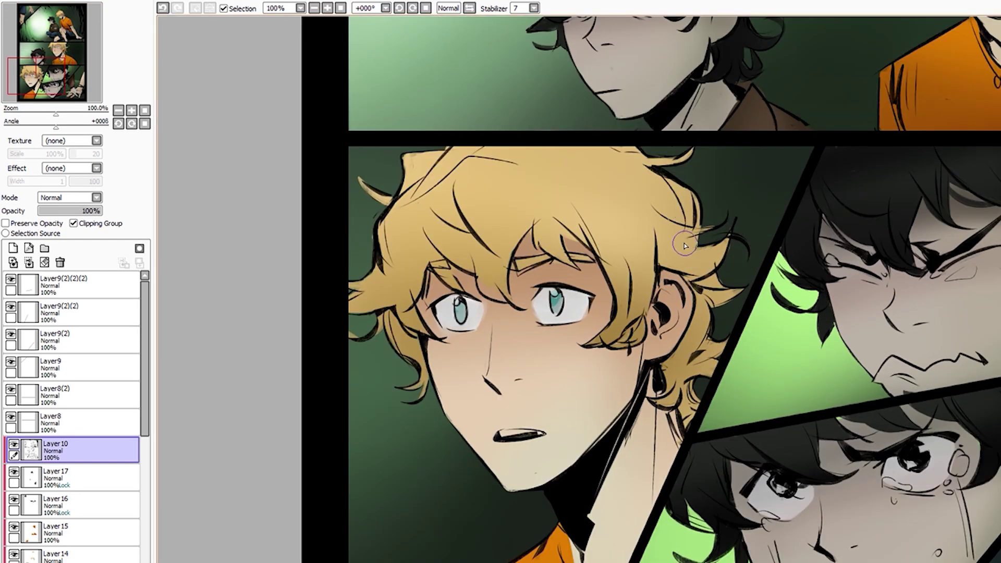
scroll(686, 245, up, 1)
scroll(626, 271, down, 1)
scroll(541, 283, up, 2)
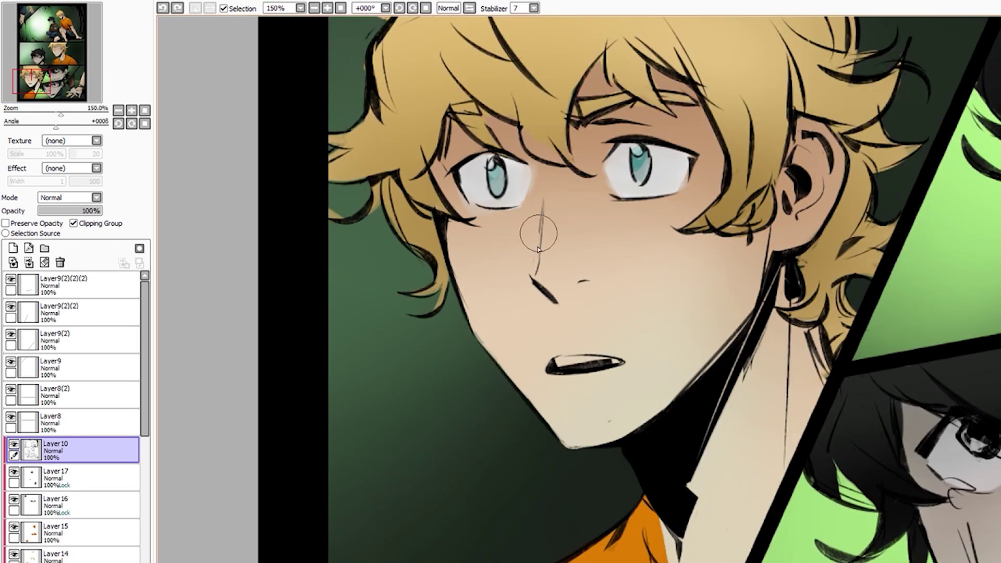
scroll(612, 335, down, 1)
scroll(542, 524, down, 1)
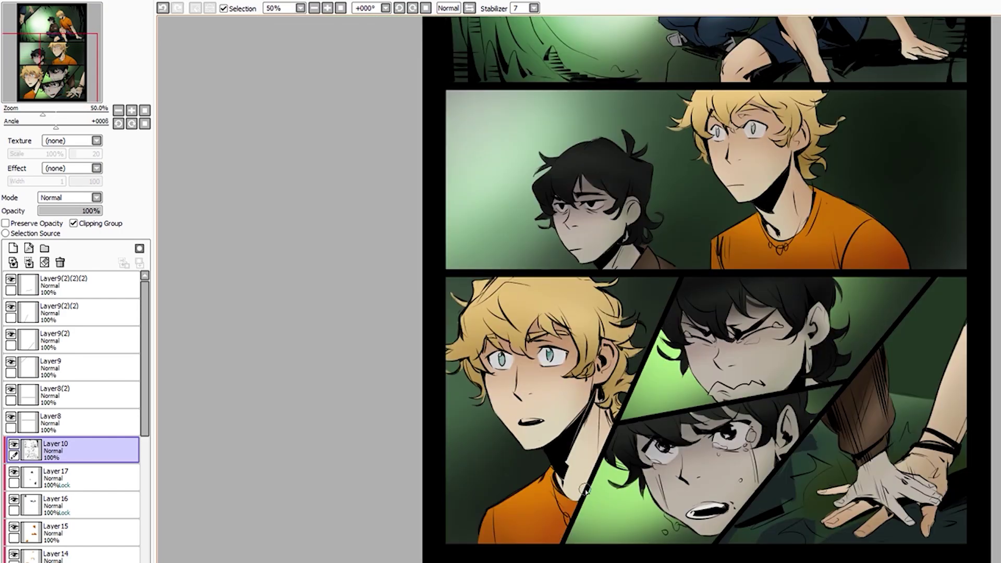
scroll(602, 412, up, 1)
scroll(568, 440, up, 1)
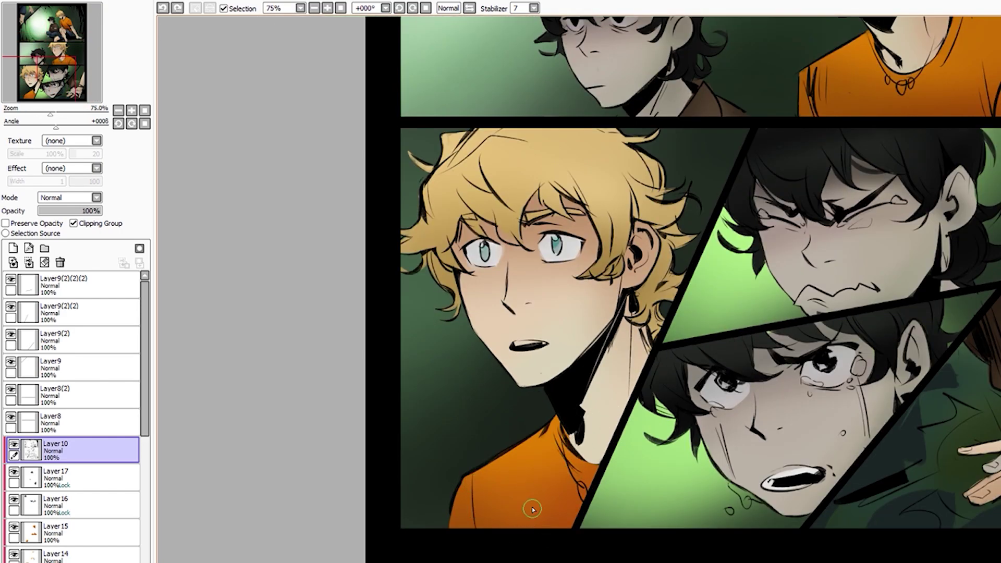
Touch up the crying dark-haired boy's face in the lower panel, zooming in and out to check
scroll(571, 347, up, 3)
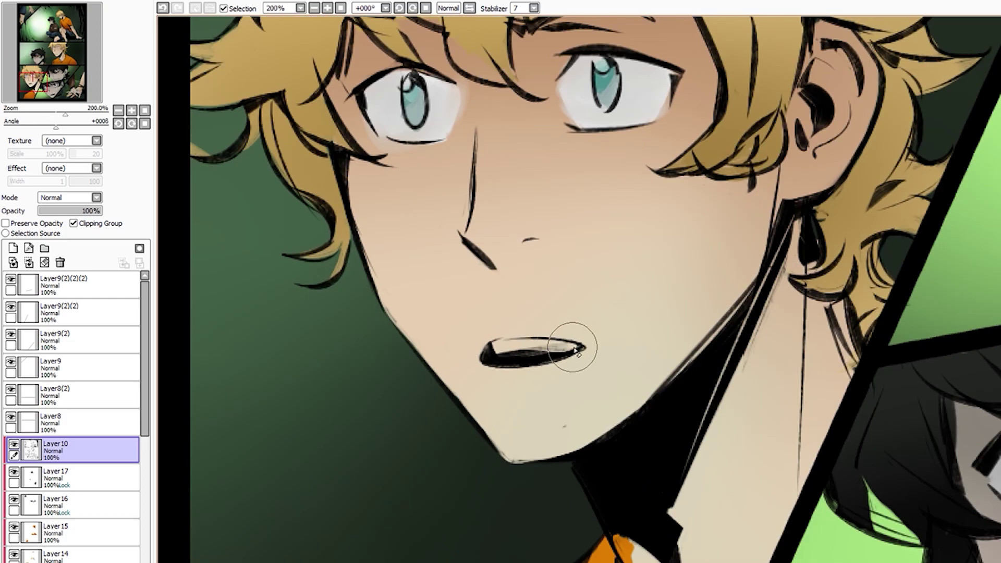
scroll(575, 351, down, 3)
scroll(543, 385, up, 2)
scroll(543, 385, down, 2)
scroll(631, 253, up, 2)
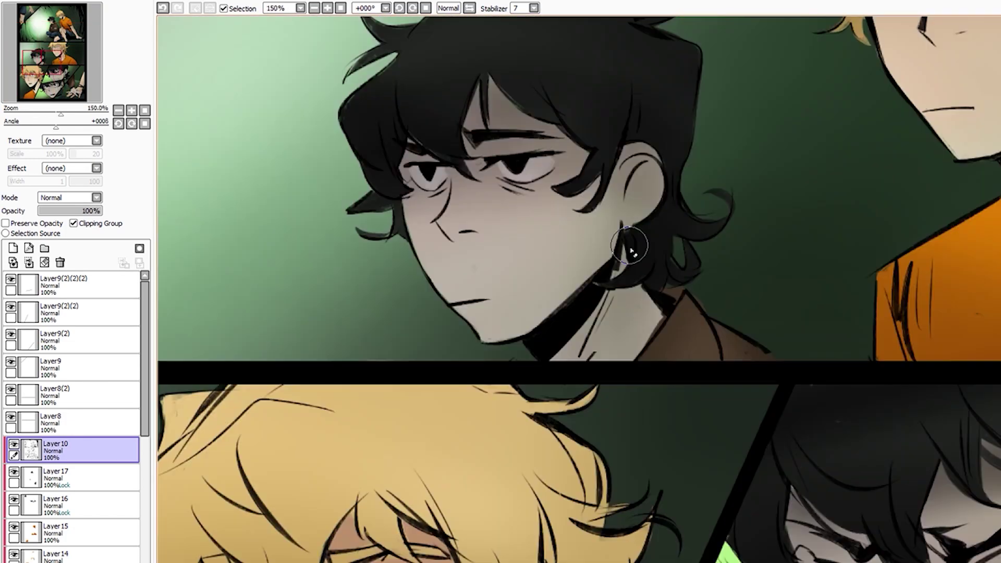
scroll(630, 253, down, 2)
scroll(599, 365, down, 2)
scroll(583, 486, up, 2)
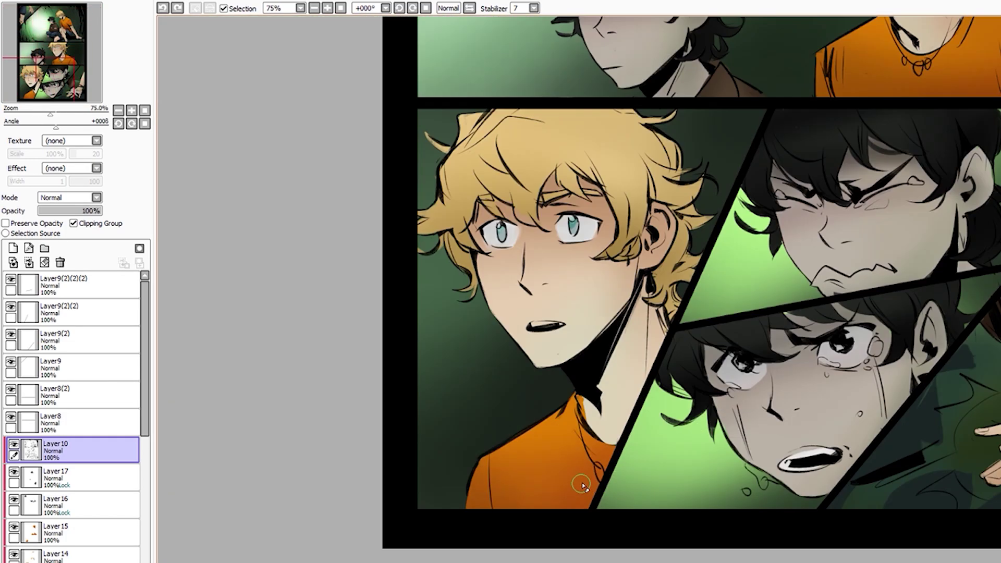
scroll(637, 288, down, 1)
scroll(626, 287, up, 2)
scroll(615, 286, down, 2)
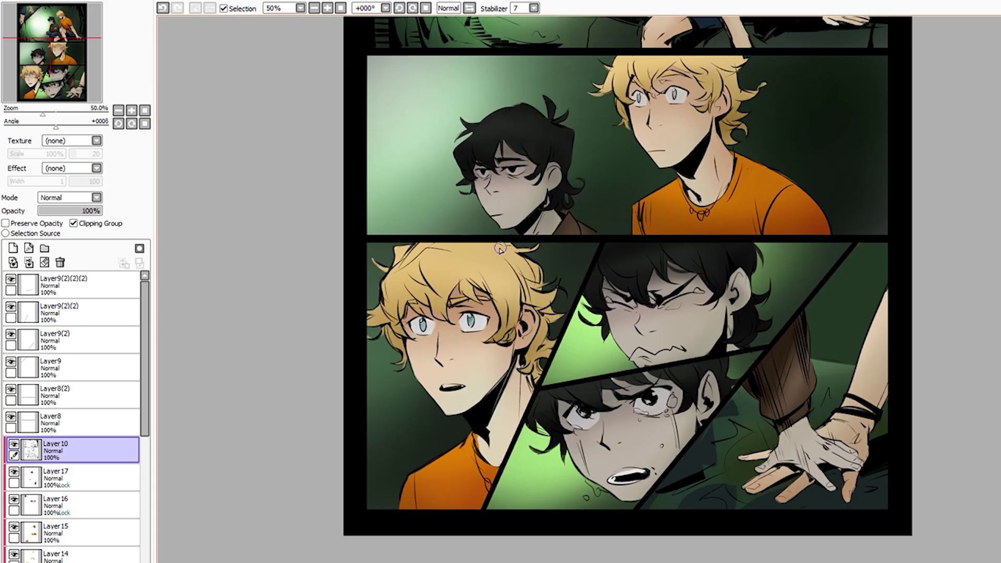
scroll(597, 283, up, 2)
scroll(496, 361, down, 3)
Zoom to 400% on the two overlapping hands at the right of the lower panels
scroll(496, 282, up, 2)
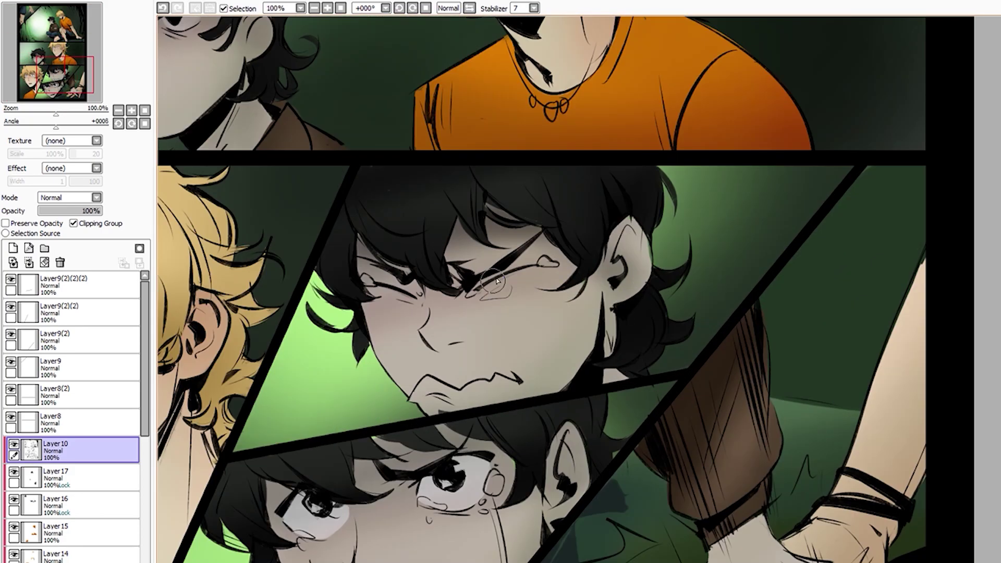
scroll(386, 287, down, 1)
scroll(485, 365, down, 1)
scroll(585, 442, up, 2)
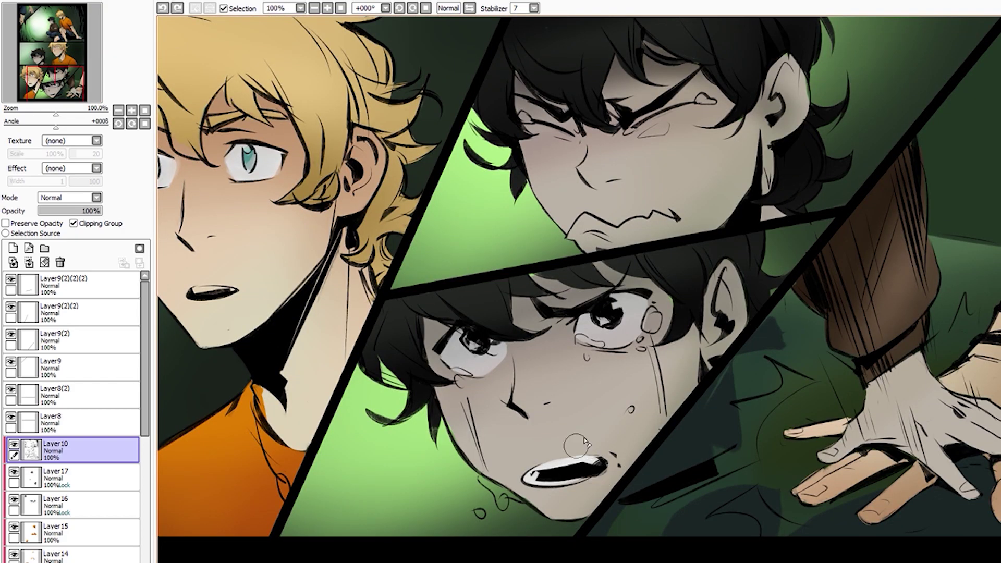
scroll(655, 352, up, 1)
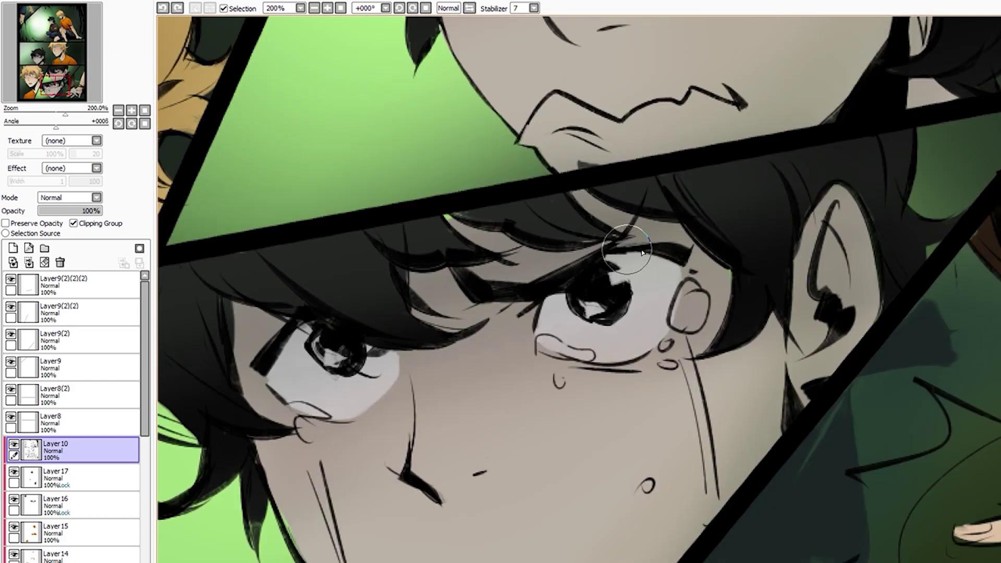
scroll(626, 312, down, 3)
scroll(652, 401, up, 2)
scroll(678, 391, up, 1)
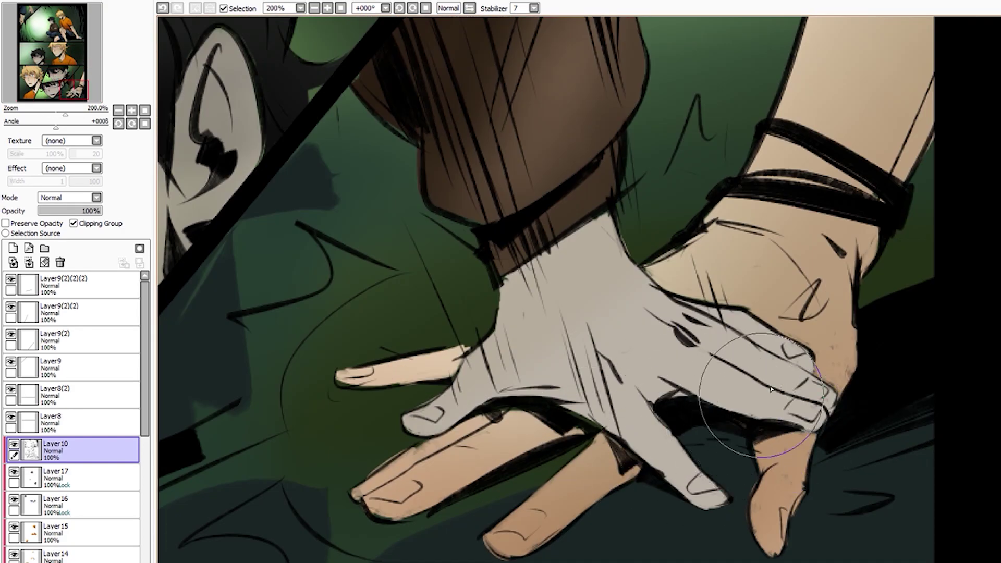
scroll(730, 412, down, 2)
scroll(834, 417, up, 3)
scroll(844, 370, down, 3)
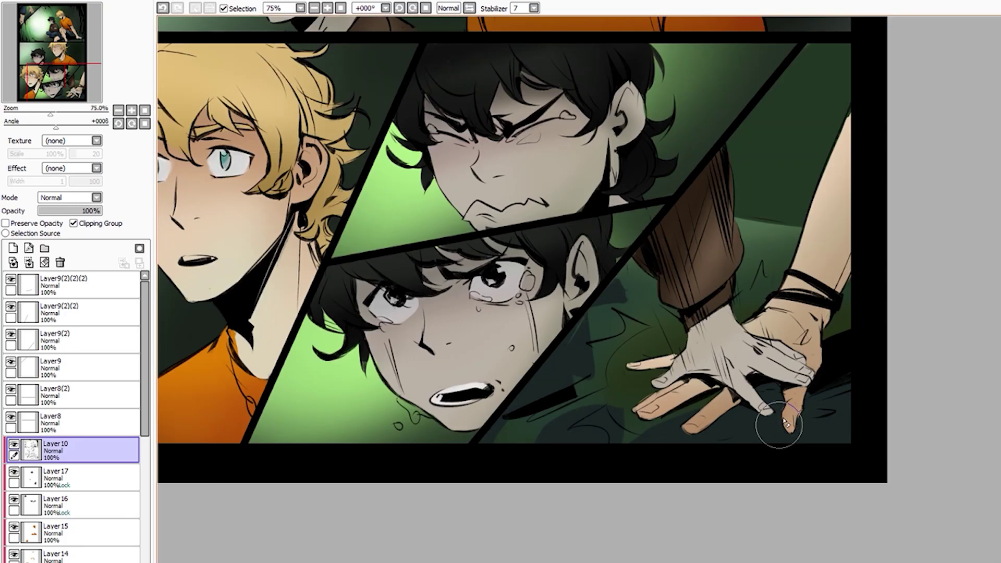
scroll(756, 412, up, 2)
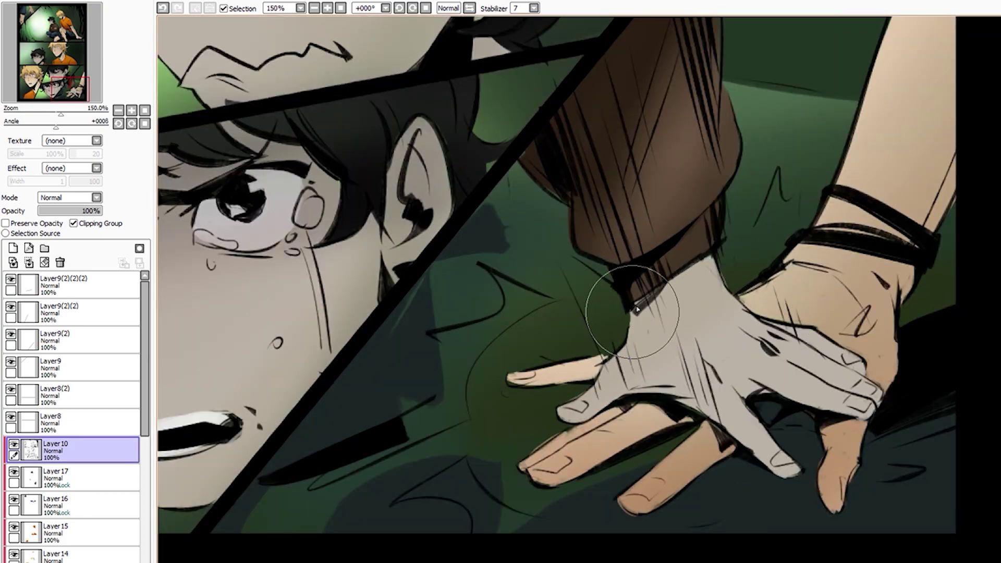
scroll(652, 365, down, 1)
scroll(707, 448, up, 3)
scroll(708, 448, down, 3)
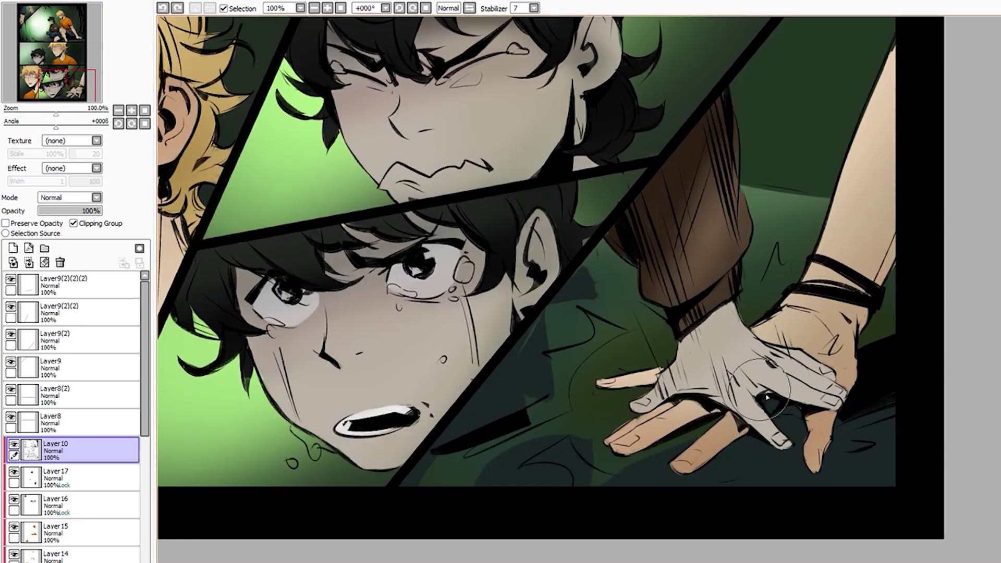
Shade the fingers of the gripping hands on skin Layer 11, then zoom back out
ctrl+click(770, 448)
scroll(776, 459, up, 4)
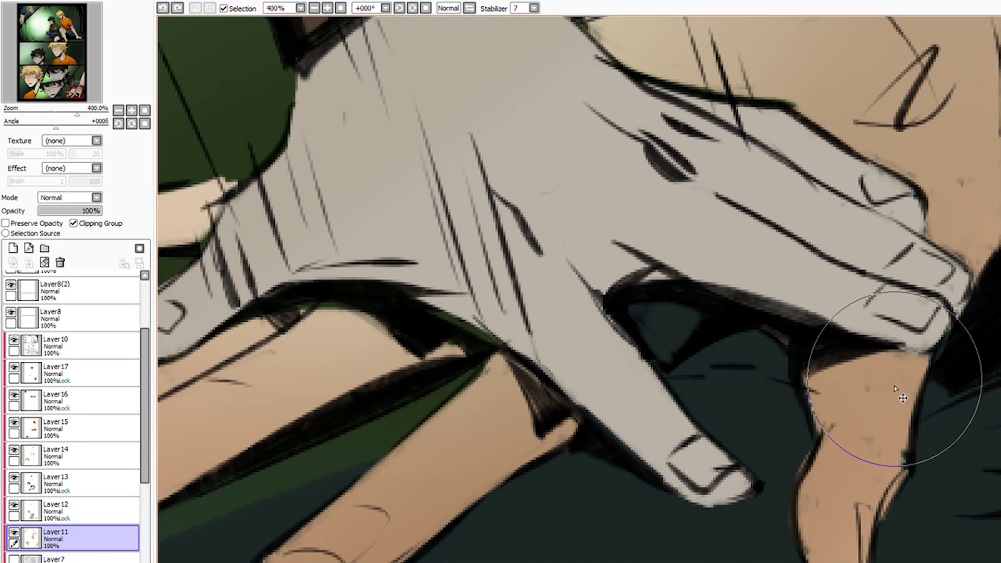
scroll(928, 274, down, 2)
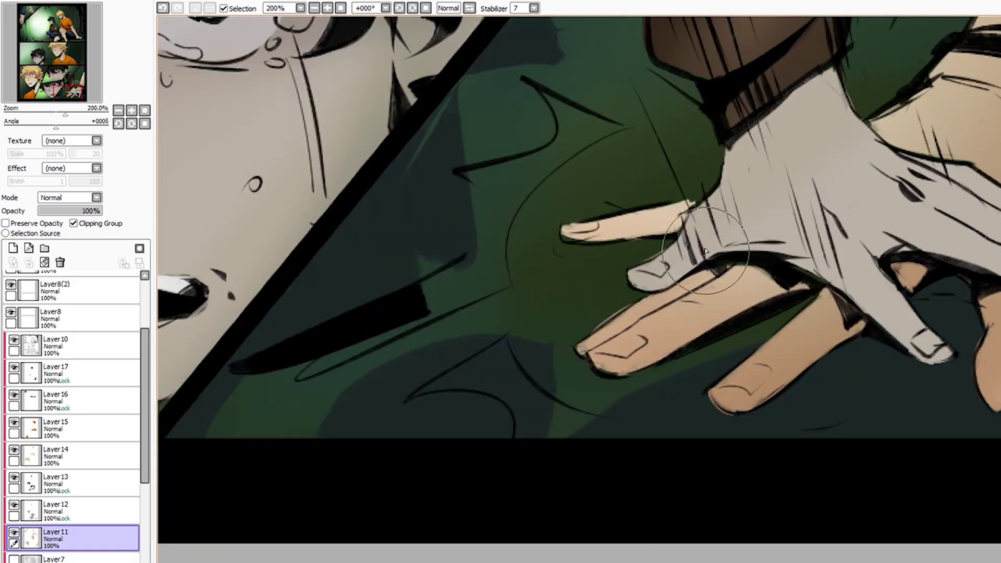
scroll(712, 313, down, 3)
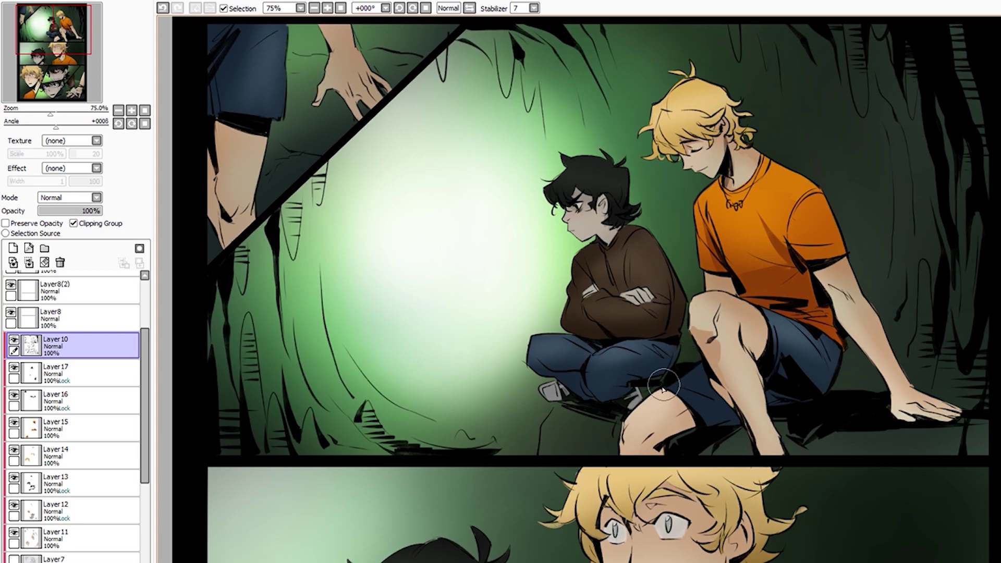
Zoom to 150–200% on the seated boys' legs and shade them on the colour layer beneath
scroll(688, 380, up, 2)
scroll(688, 380, down, 2)
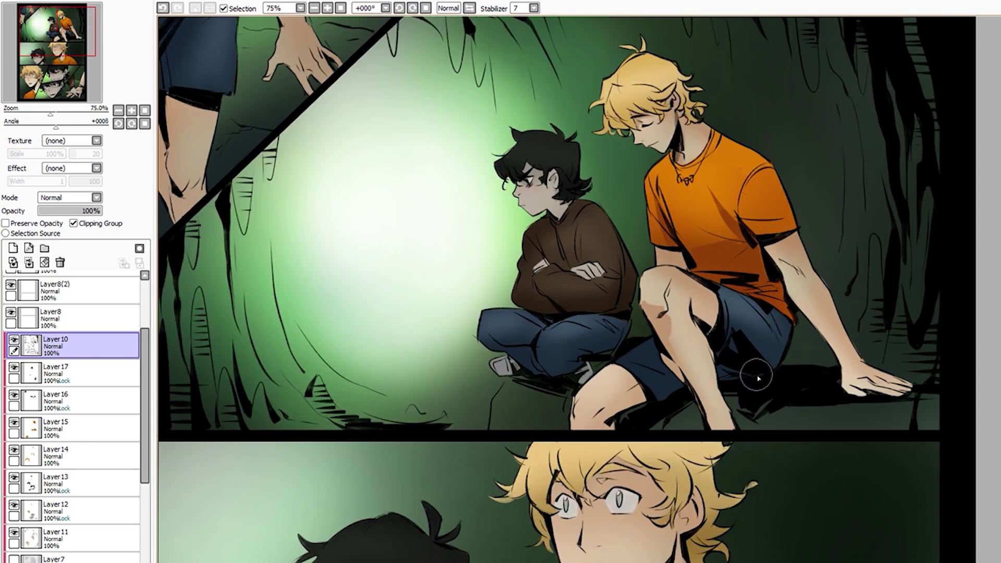
scroll(755, 376, up, 2)
scroll(713, 425, up, 2)
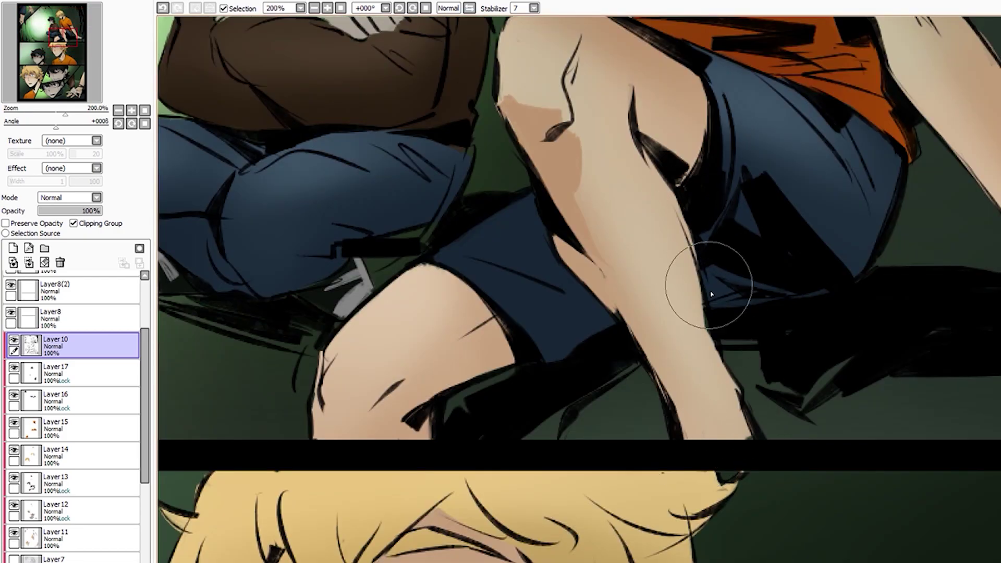
scroll(516, 339, down, 3)
scroll(637, 346, up, 3)
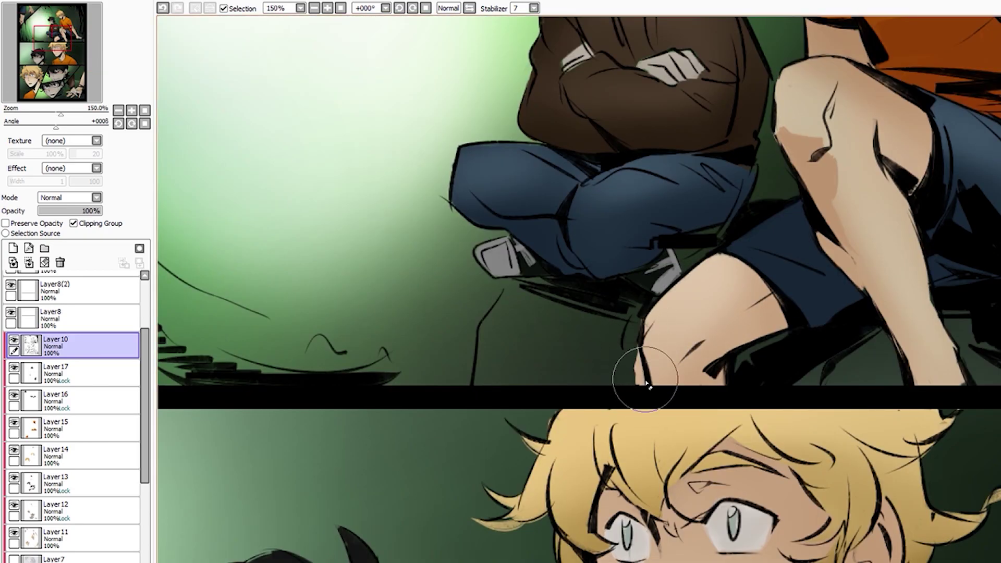
ctrl+click(638, 365)
scroll(633, 336, down, 3)
scroll(642, 339, up, 1)
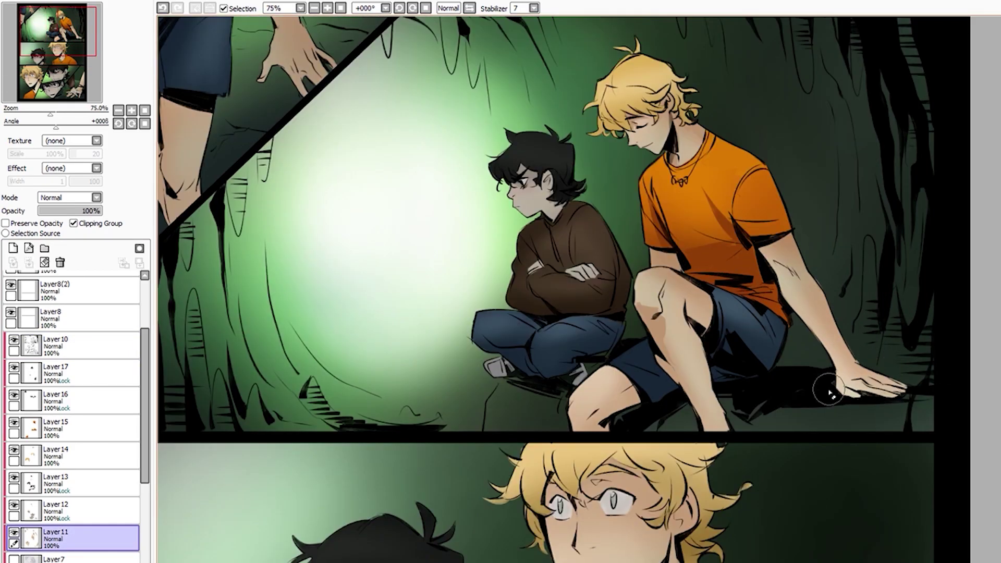
scroll(647, 341, up, 2)
Add more shading to the legs and shorts on Layer 10, ending back on Layer 11
ctrl+click(648, 344)
scroll(730, 388, down, 2)
scroll(723, 419, up, 2)
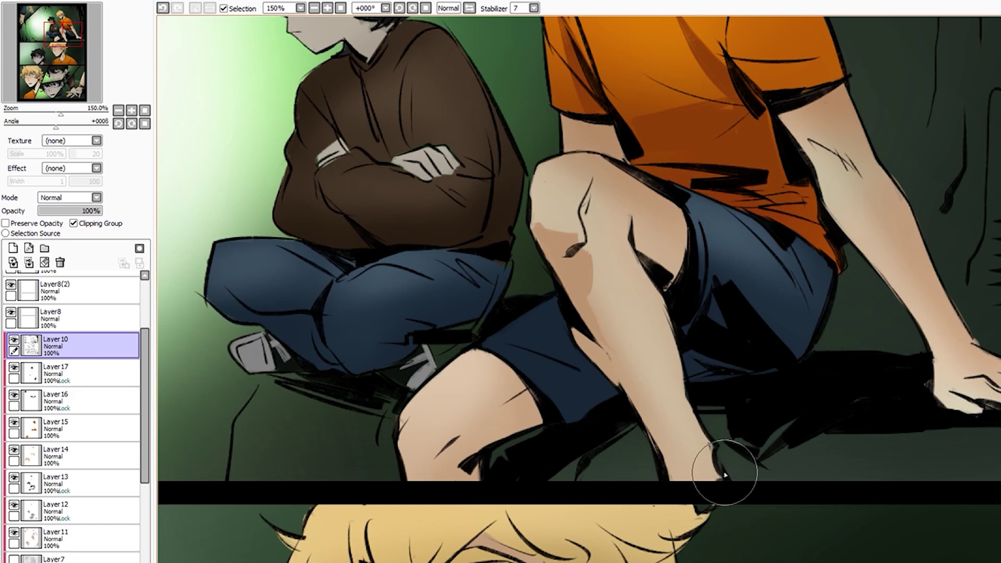
scroll(544, 223, down, 3)
scroll(719, 297, up, 1)
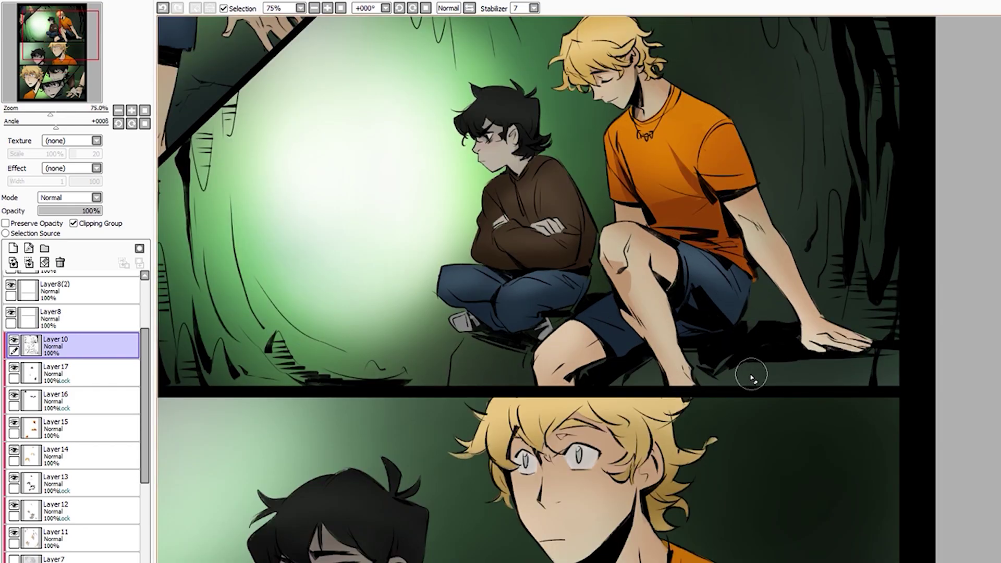
scroll(751, 376, up, 2)
ctrl+click(566, 375)
scroll(576, 402, down, 2)
Move the view to the top two panels with the navigator and select Layer 10
scroll(580, 376, down, 1)
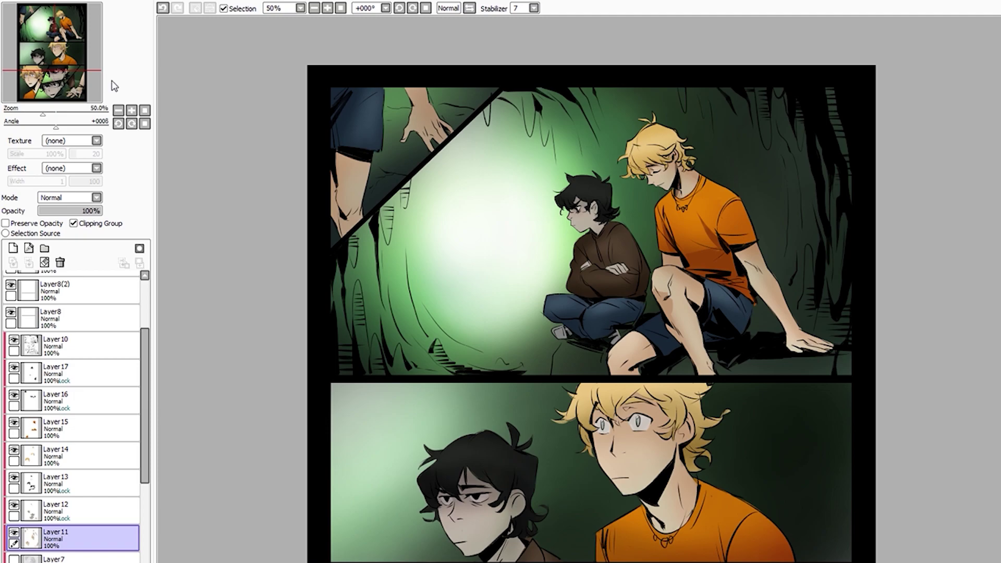
click(52, 73)
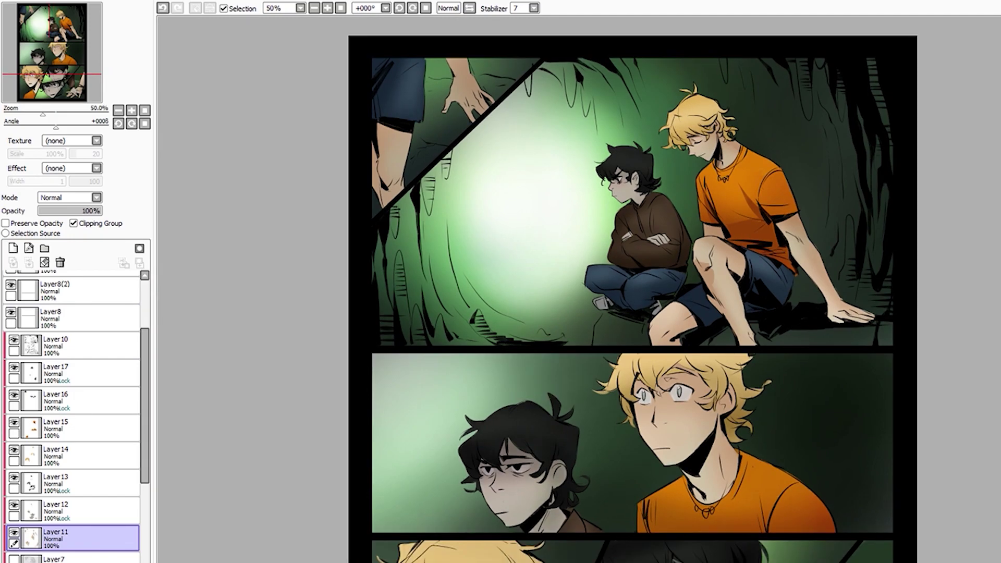
scroll(398, 291, up, 1)
ctrl+click(391, 234)
scroll(397, 290, up, 1)
scroll(438, 360, up, 1)
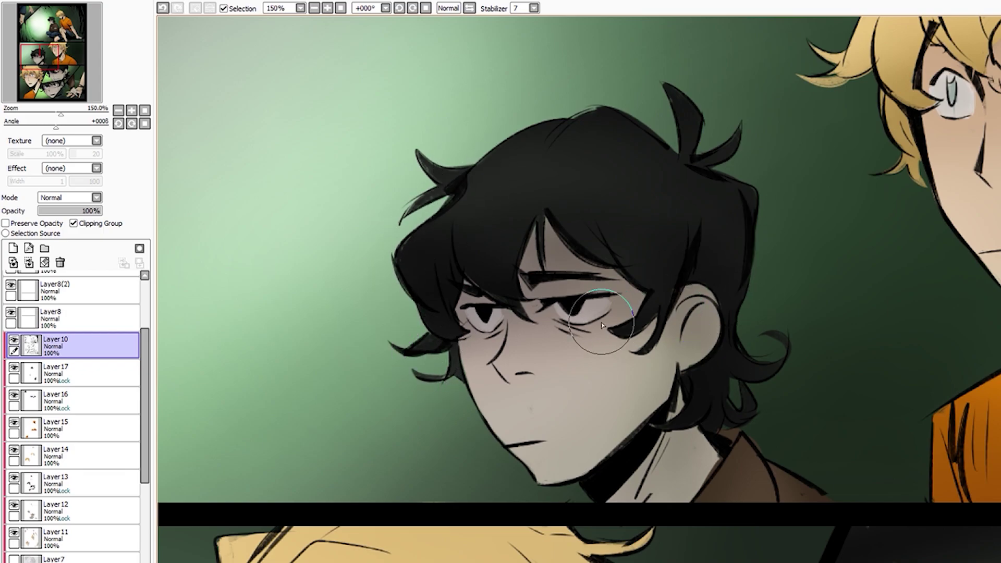
Darken the shadows under the dark-haired boy's eyes at 200%, checking both boys' faces
scroll(462, 357, up, 1)
scroll(503, 346, down, 3)
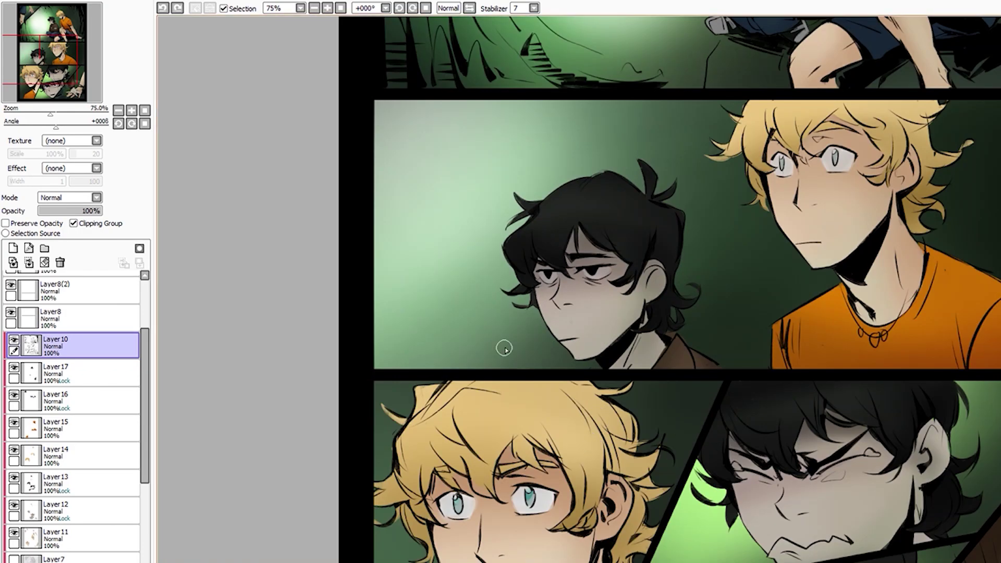
scroll(542, 219, up, 3)
scroll(608, 384, down, 2)
scroll(652, 313, up, 1)
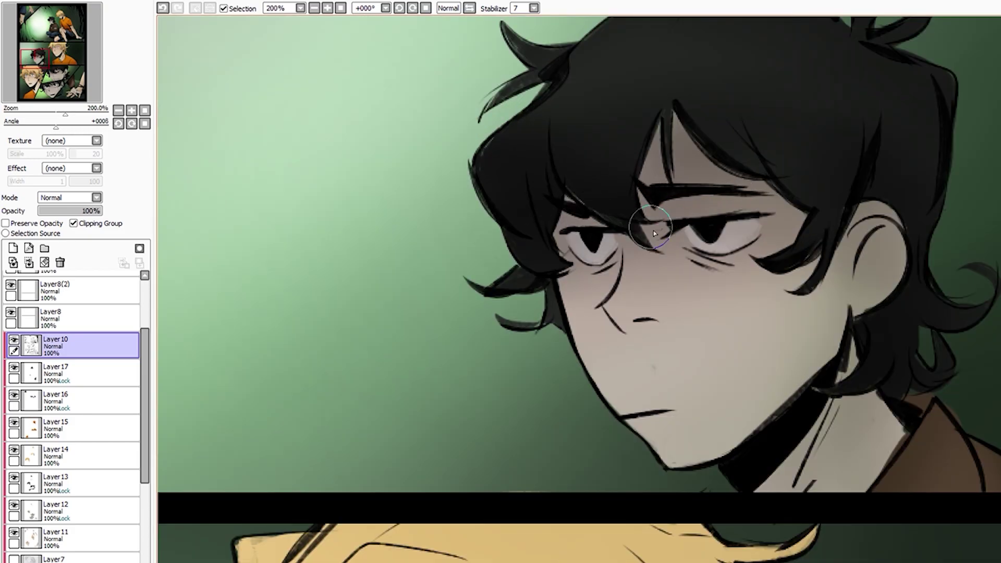
scroll(704, 250, down, 2)
scroll(766, 188, up, 2)
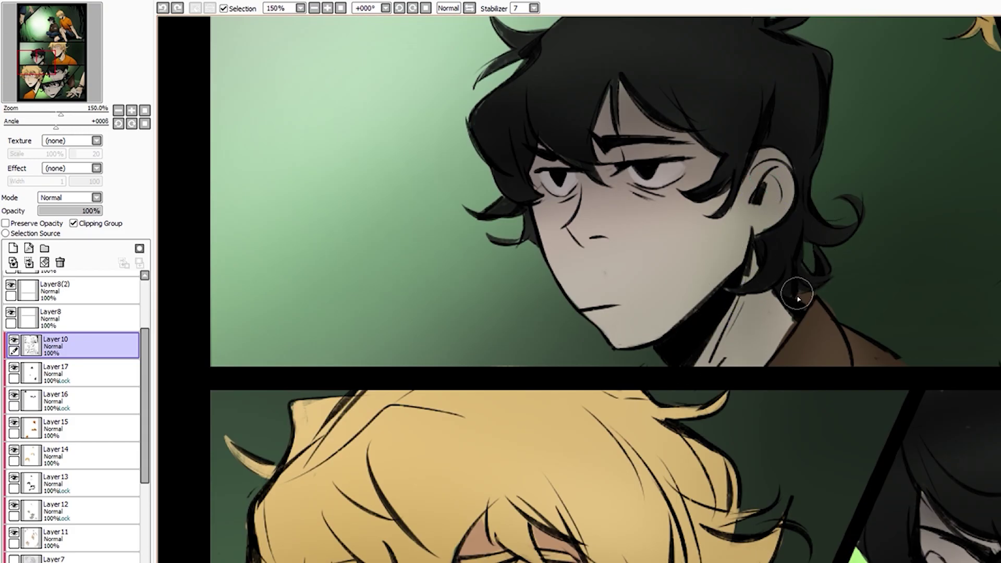
scroll(798, 109, up, 2)
scroll(684, 170, down, 1)
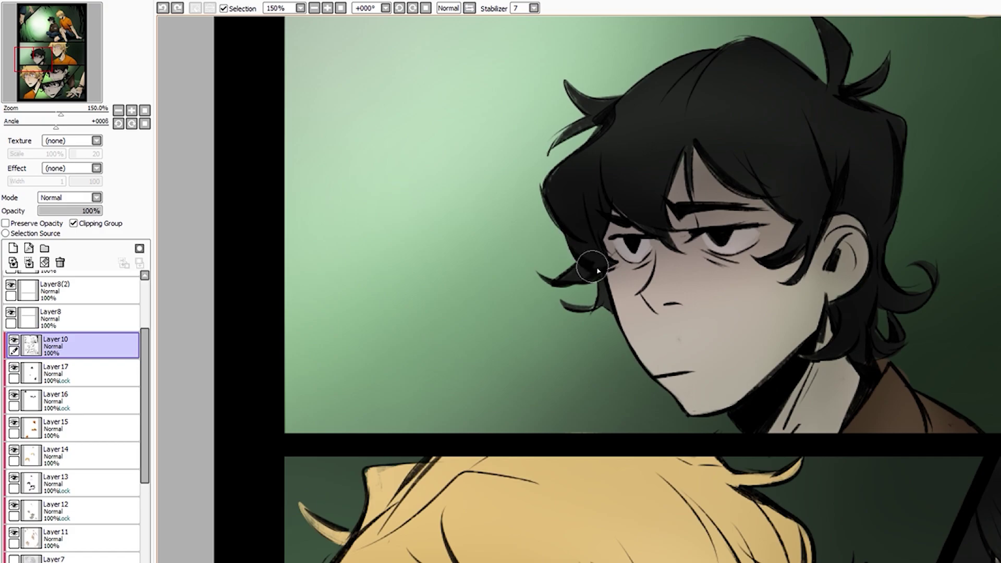
scroll(672, 188, down, 1)
scroll(662, 208, down, 1)
scroll(644, 233, up, 4)
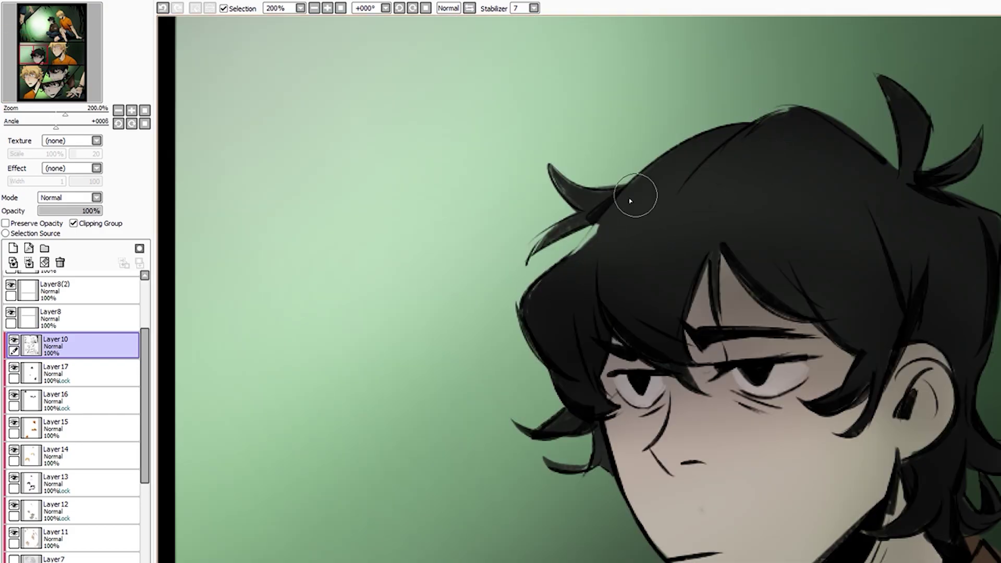
scroll(539, 286, down, 1)
scroll(678, 365, down, 1)
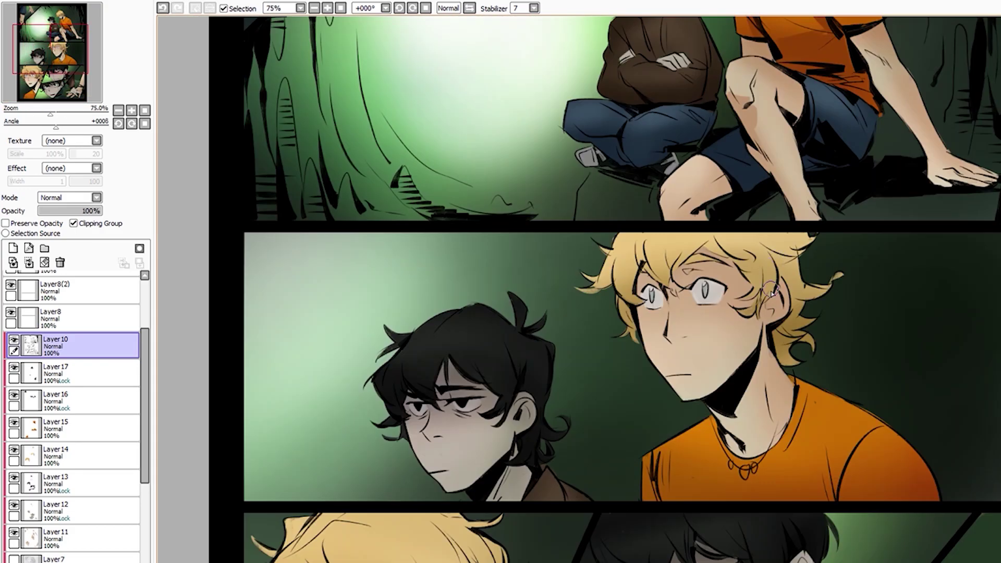
scroll(600, 260, up, 1)
scroll(555, 193, up, 1)
scroll(480, 214, down, 4)
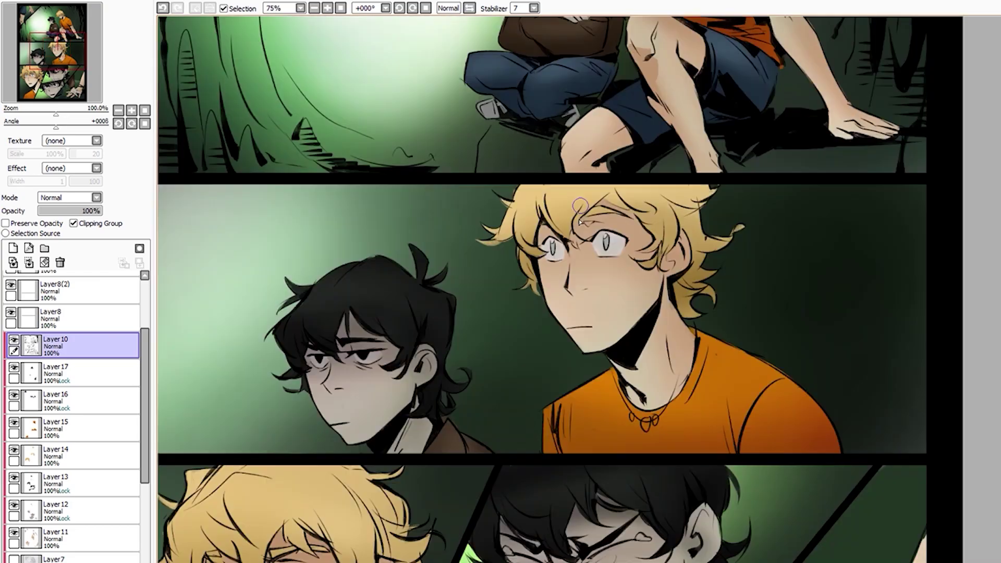
scroll(474, 203, down, 1)
Zoom and pan until the blond boy's upper body in the middle panel is in view
scroll(462, 181, up, 4)
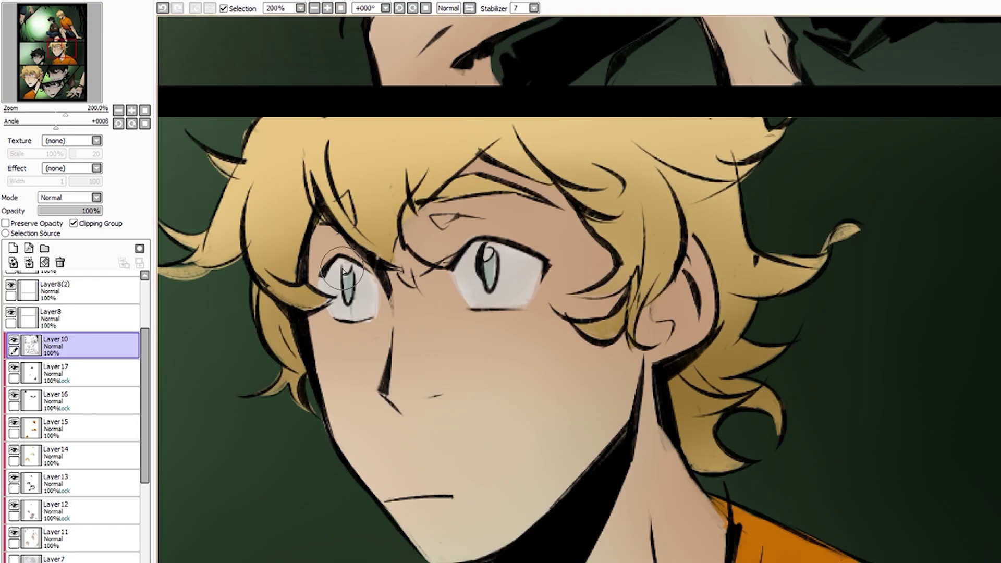
scroll(470, 292, down, 2)
scroll(548, 323, down, 1)
scroll(620, 349, up, 1)
scroll(820, 242, up, 1)
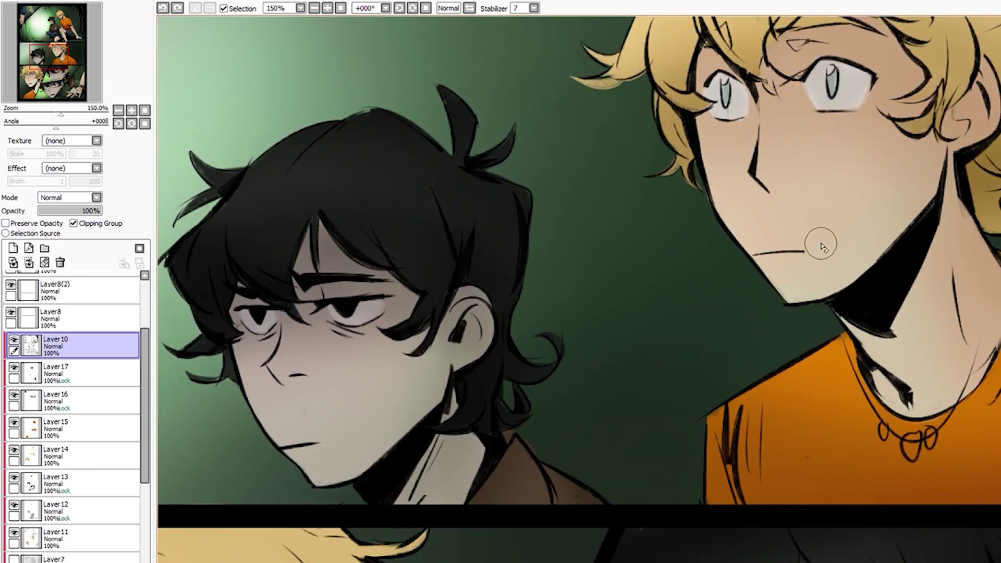
scroll(632, 49, up, 1)
scroll(632, 49, up, 1)
scroll(603, 297, down, 5)
scroll(603, 298, up, 1)
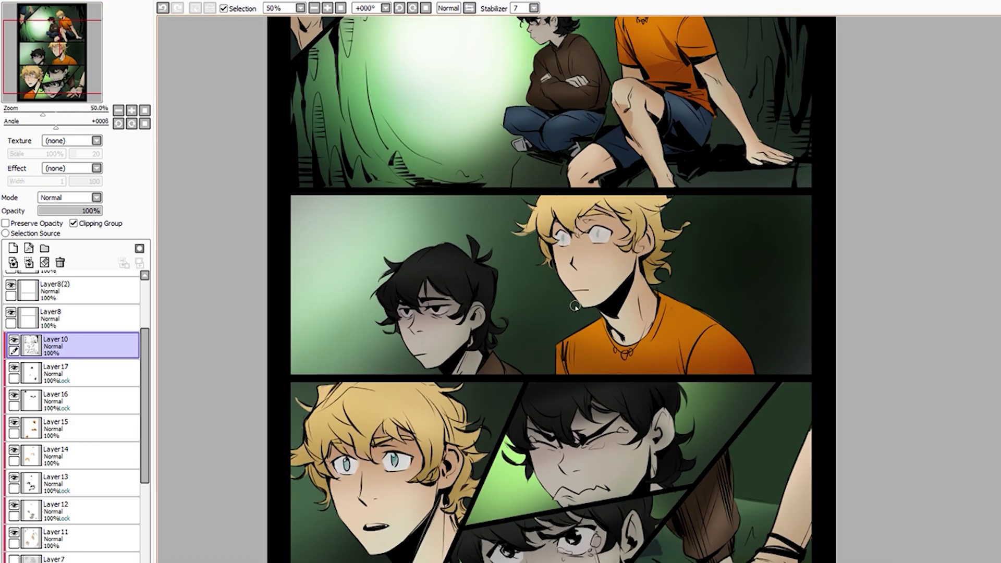
scroll(603, 297, up, 3)
scroll(654, 213, down, 3)
scroll(654, 214, up, 3)
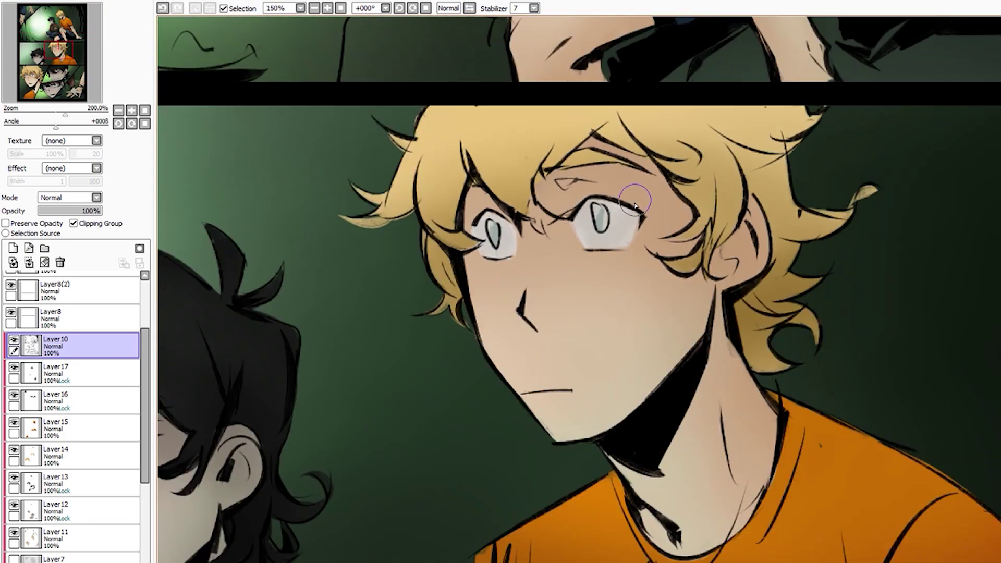
scroll(649, 242, up, 2)
scroll(439, 193, down, 2)
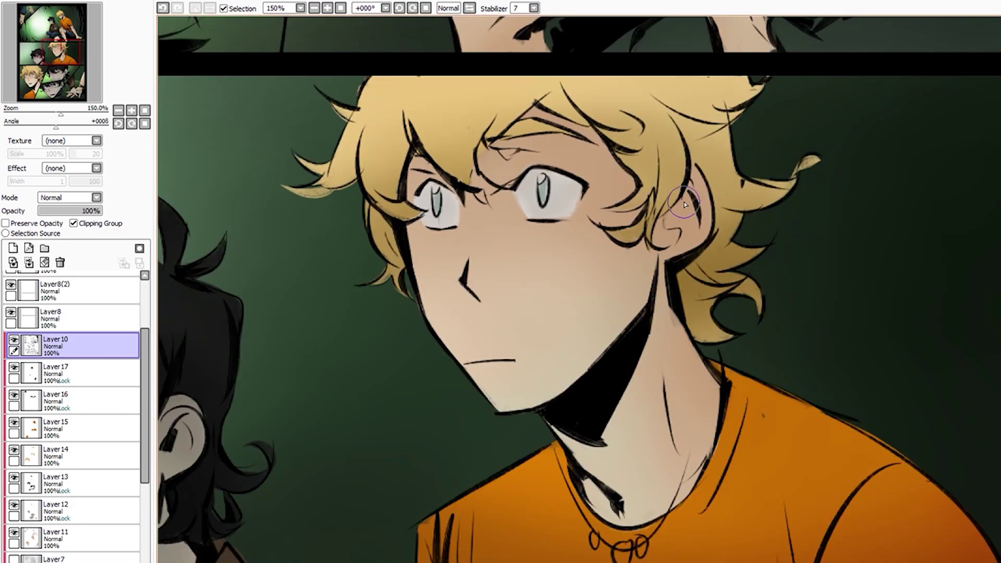
scroll(675, 300, up, 2)
scroll(741, 206, down, 2)
drag(594, 235, 654, 327)
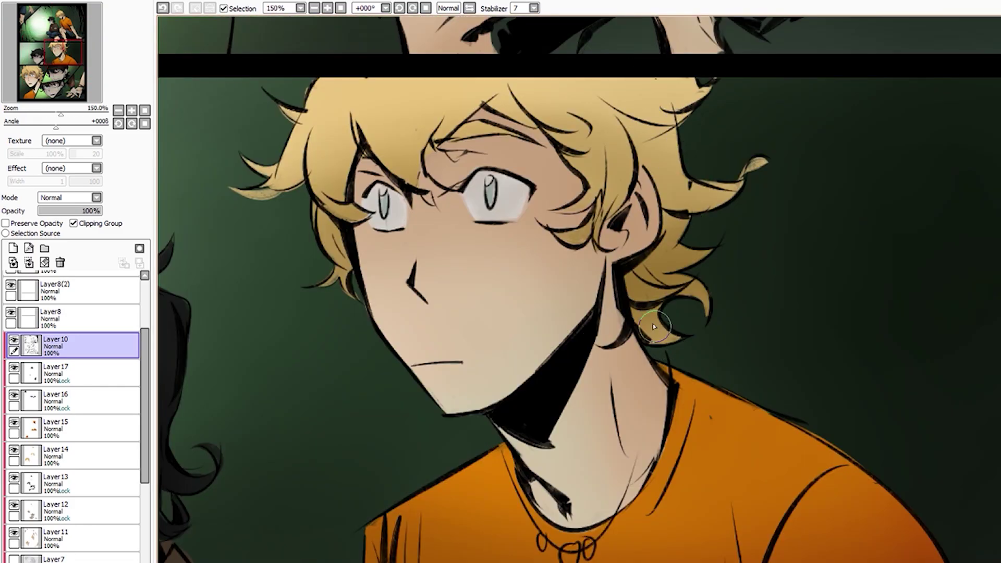
Lasso-select the blond boy's face to inspect the nose area
scroll(602, 191, down, 2)
scroll(602, 190, down, 1)
scroll(626, 208, up, 1)
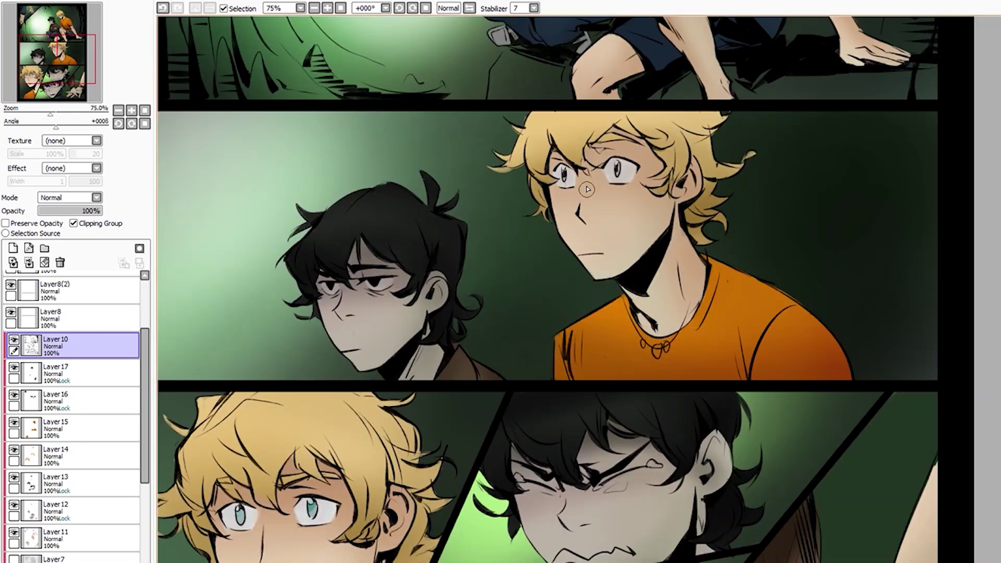
scroll(649, 232, up, 2)
scroll(647, 224, down, 3)
scroll(678, 313, up, 3)
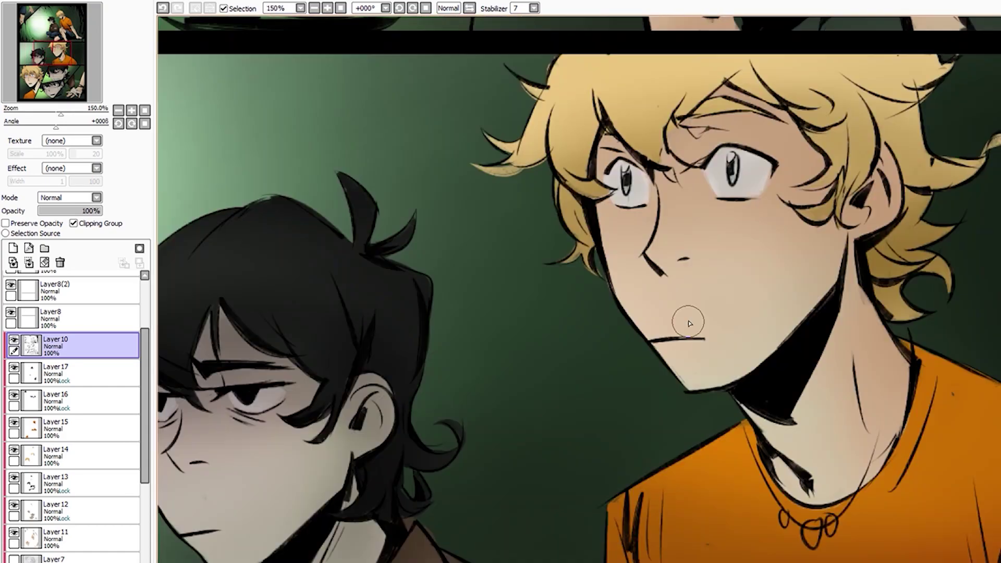
scroll(686, 319, down, 2)
scroll(686, 319, up, 1)
scroll(641, 276, up, 3)
drag(504, 101, 511, 105)
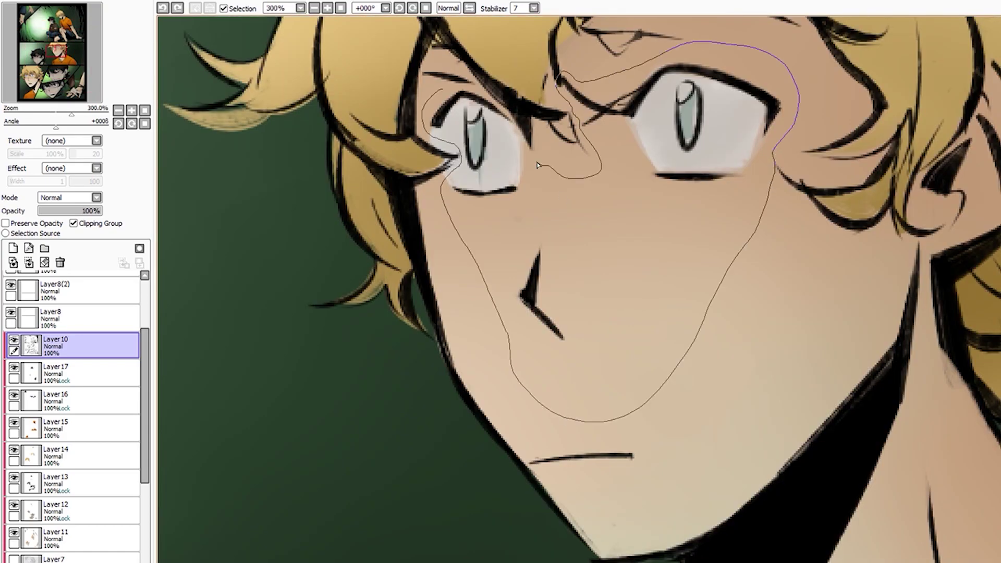
scroll(686, 298, down, 3)
Switch briefly to Layers 11 and 14, then return to Layer 10
ctrl+click(686, 298)
scroll(686, 298, up, 4)
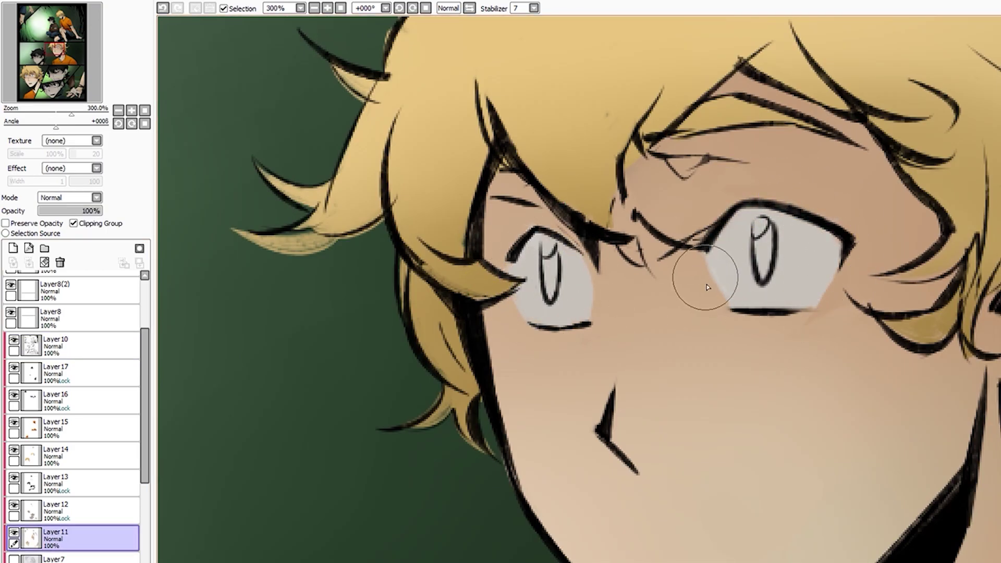
scroll(707, 285, down, 6)
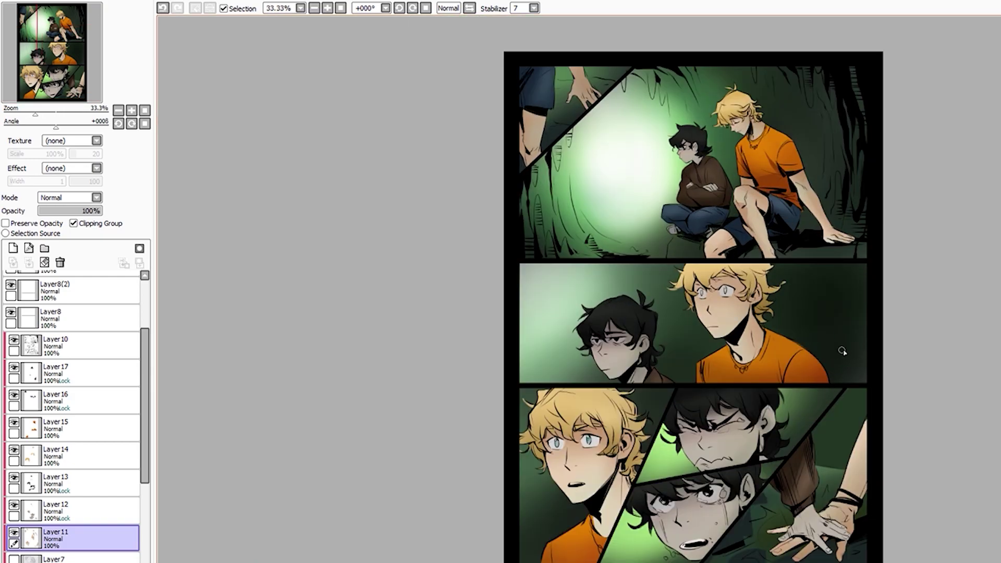
scroll(840, 307, up, 5)
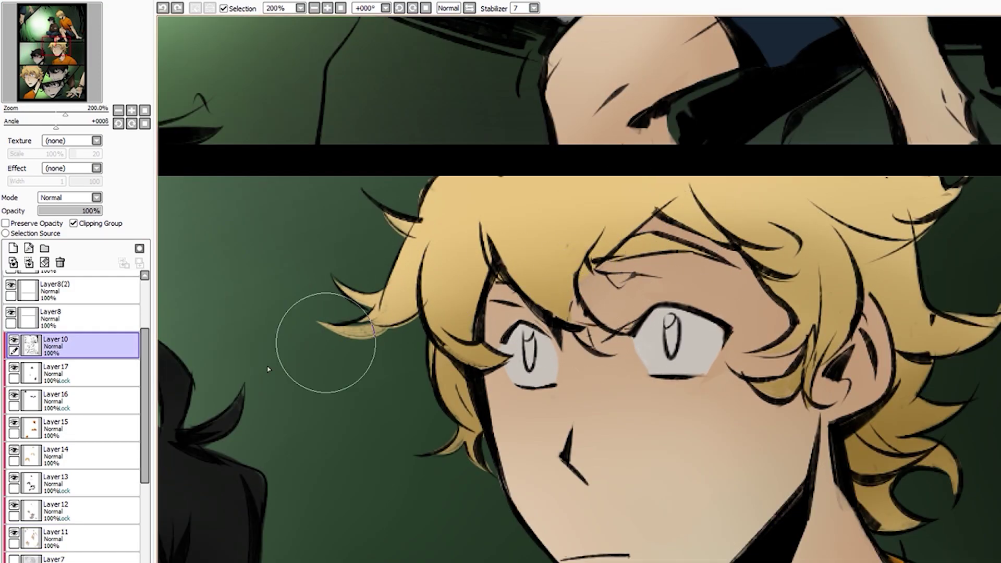
ctrl+click(563, 313)
ctrl+click(559, 290)
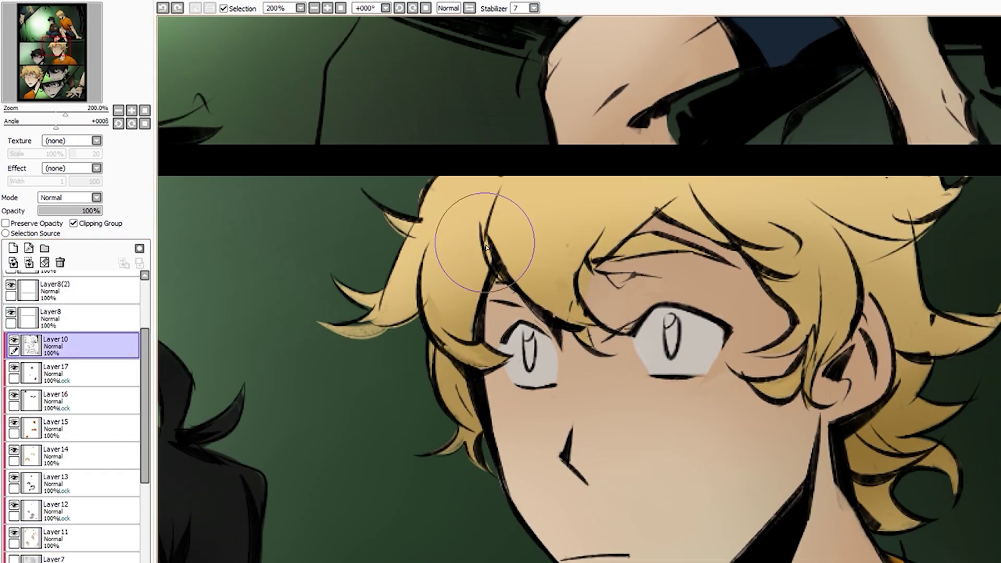
Undo the last two strokes, removing the stray nose stroke
scroll(662, 222, down, 1)
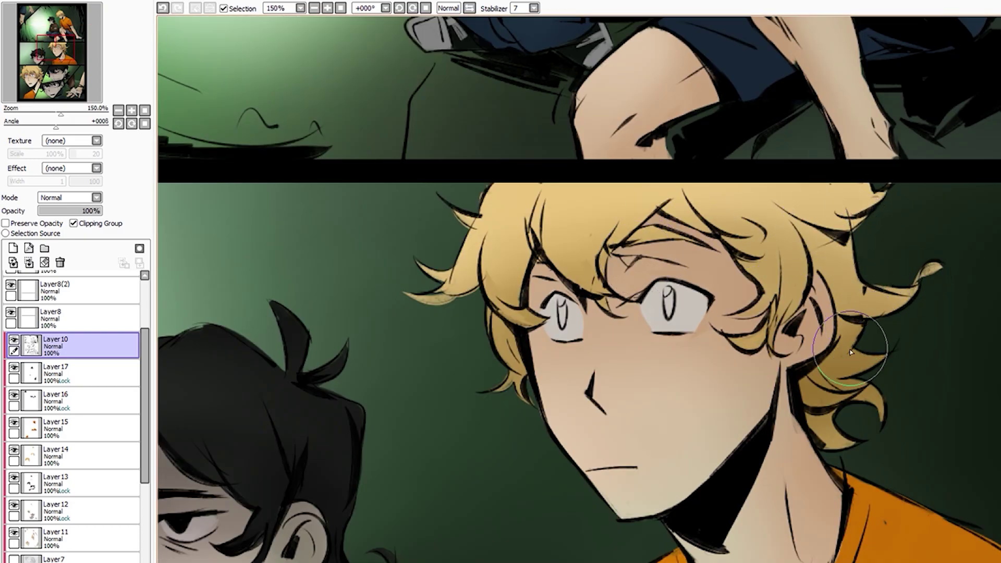
scroll(805, 244, down, 3)
key(ctrl+z)
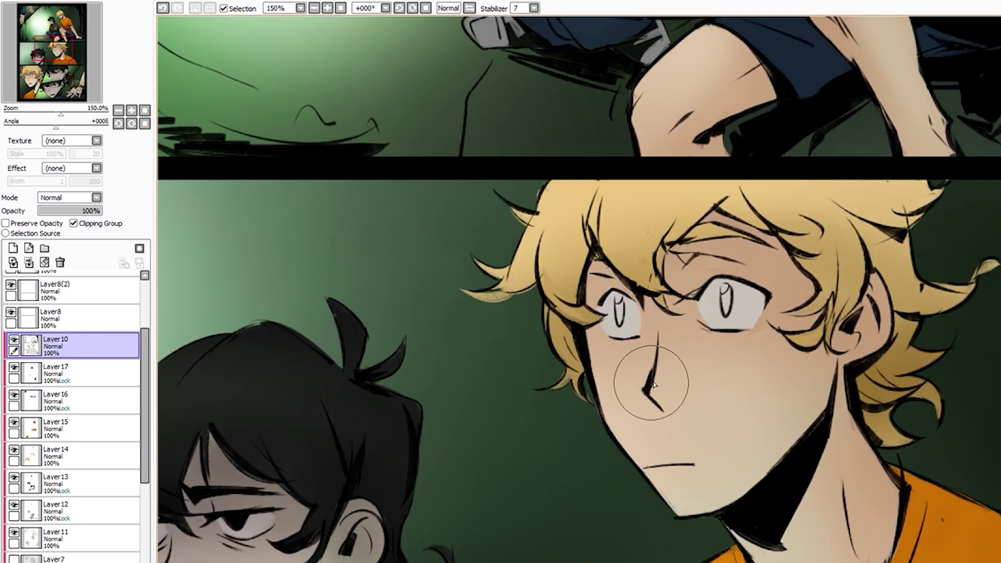
scroll(686, 402, down, 2)
scroll(675, 351, up, 2)
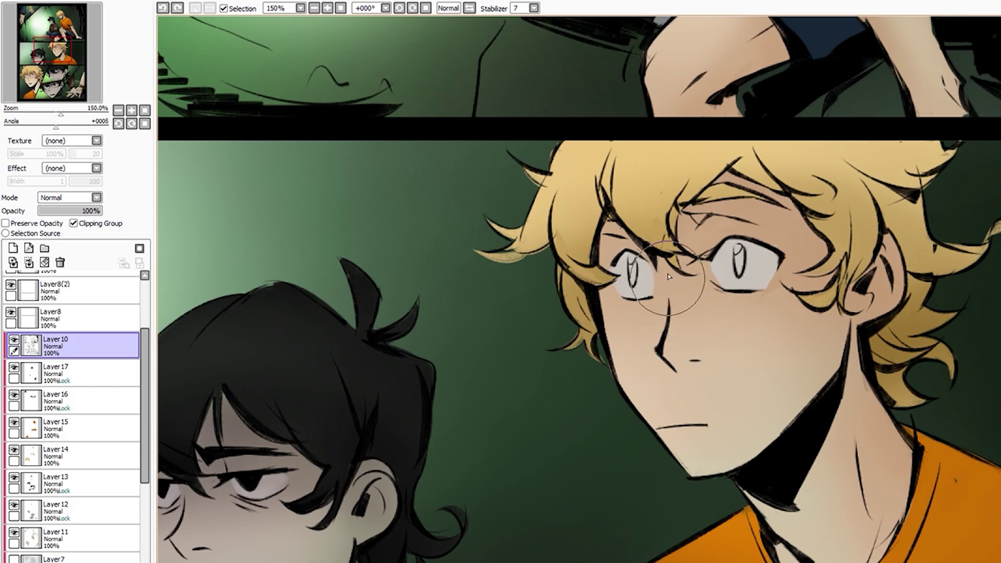
scroll(670, 276, up, 2)
key(ctrl+z)
scroll(648, 323, down, 1)
scroll(570, 369, down, 2)
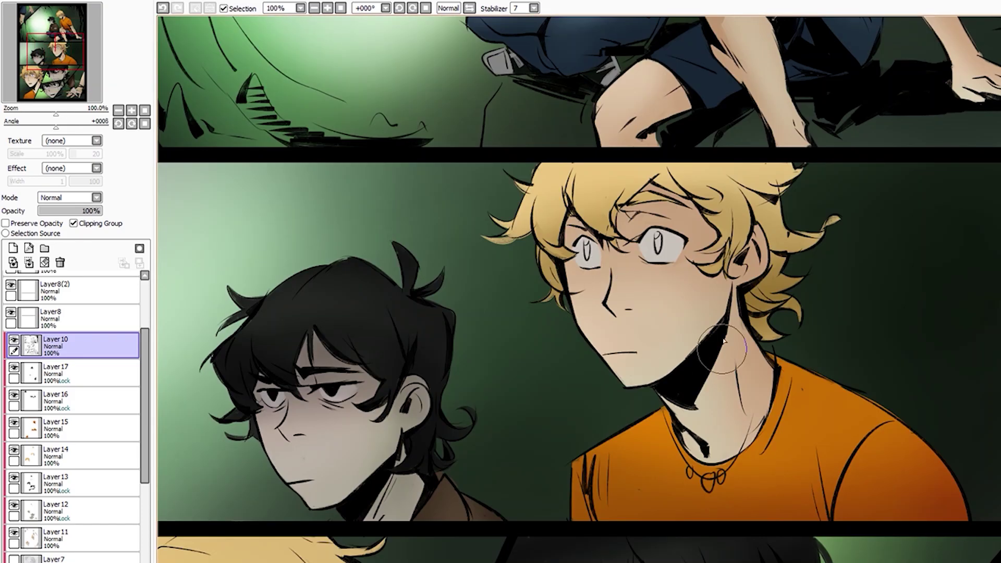
scroll(782, 365, down, 1)
scroll(916, 363, up, 1)
scroll(916, 364, down, 2)
On Layer 15, extend the orange shirt down-left with a lighter shoulder band
scroll(509, 500, up, 2)
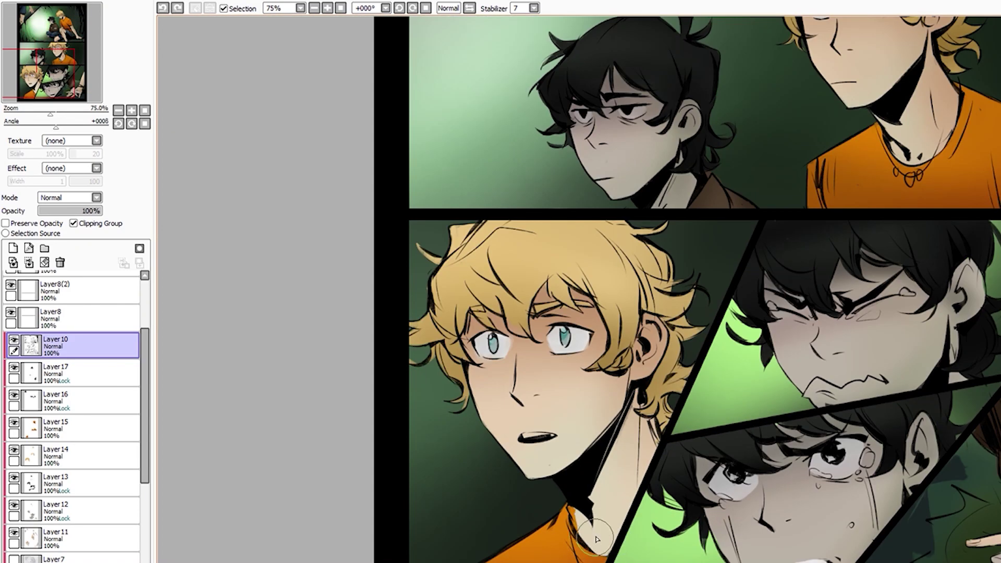
scroll(509, 499, down, 1)
scroll(508, 500, up, 1)
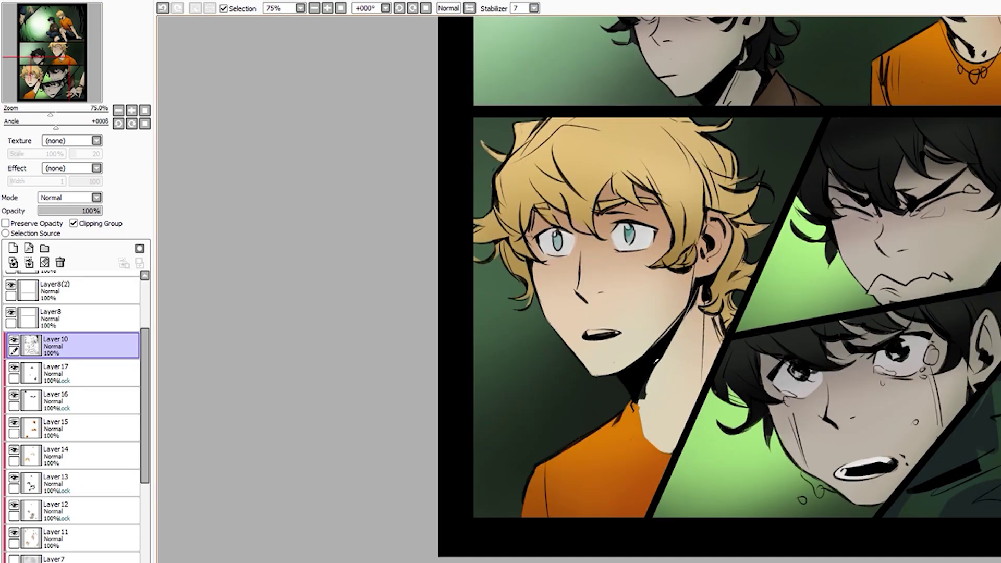
scroll(782, 271, up, 1)
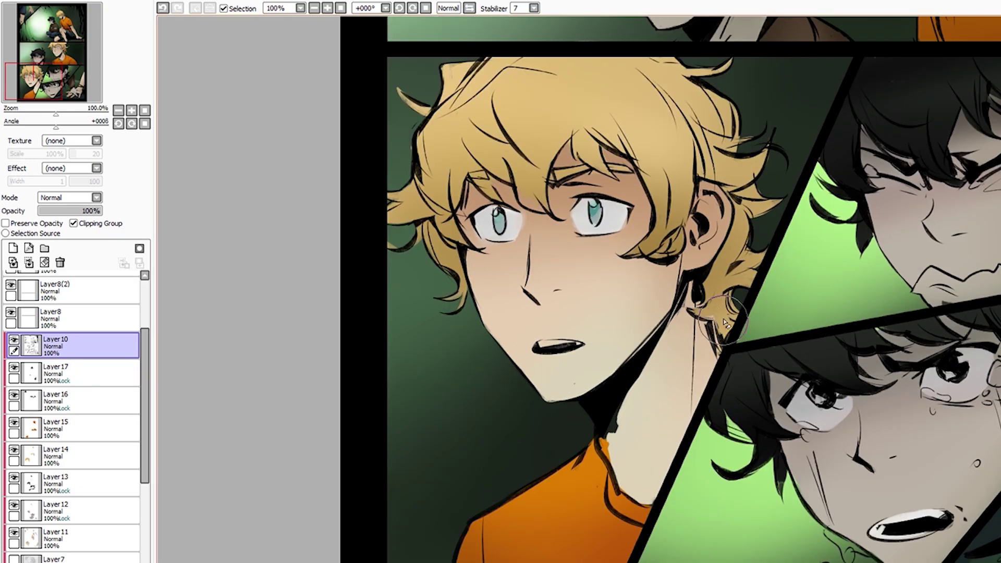
scroll(678, 355, up, 1)
scroll(578, 438, down, 2)
scroll(583, 415, down, 2)
scroll(563, 404, left, 2)
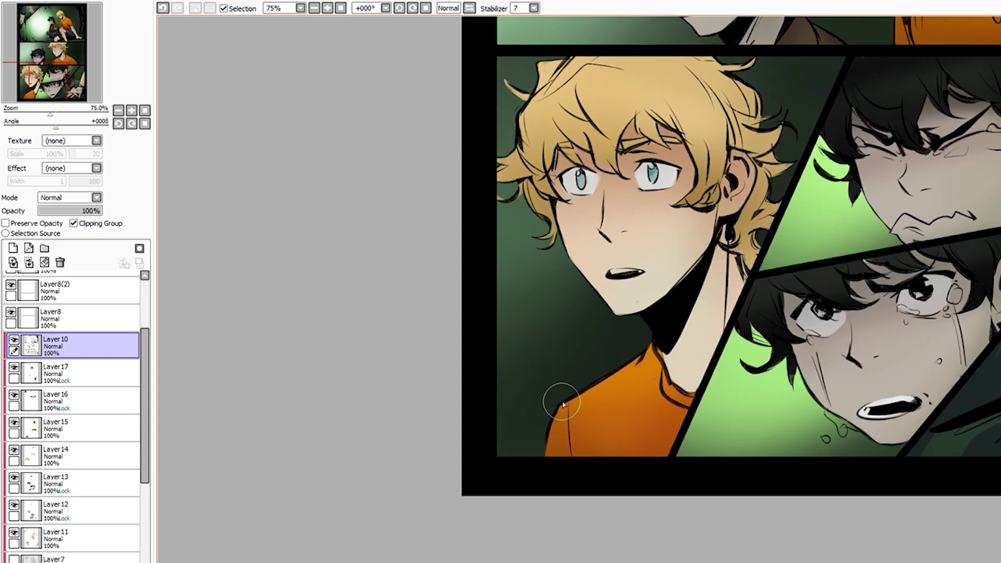
ctrl+shift+click(641, 418)
scroll(642, 417, up, 1)
scroll(671, 413, up, 1)
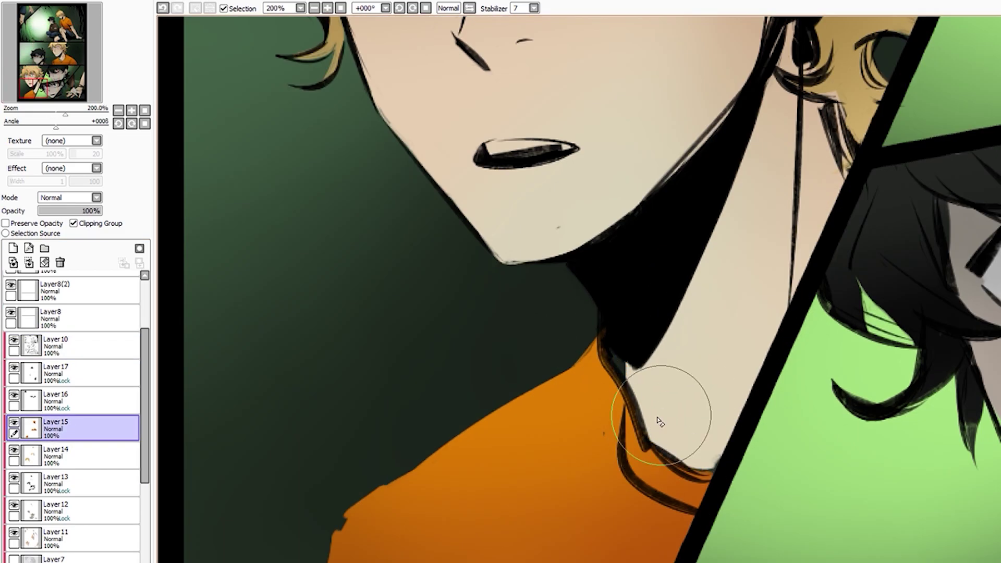
scroll(537, 390, down, 2)
drag(573, 344, 498, 403)
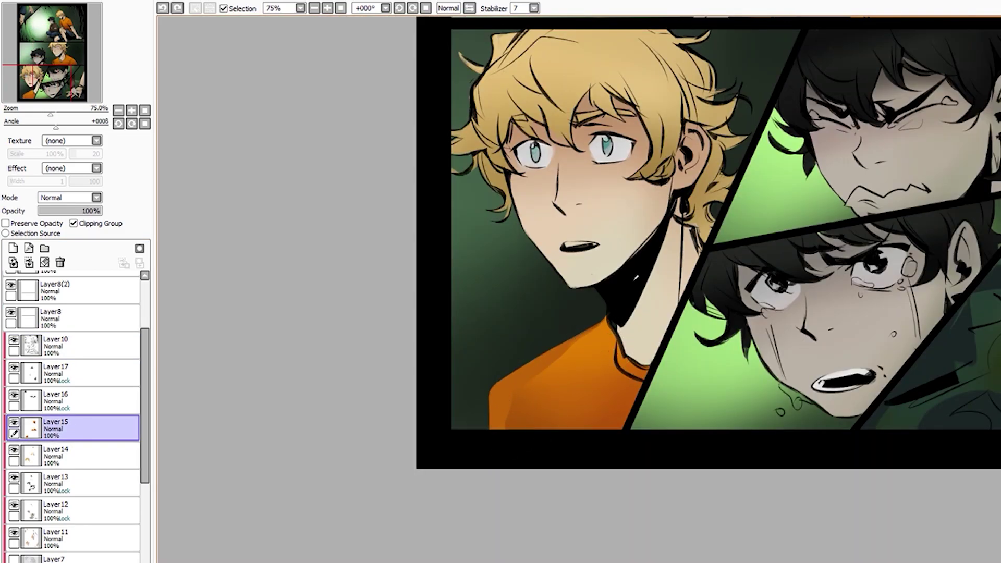
Return to Layer 15 and turn off its Preserve Opacity
ctrl+shift+click(651, 434)
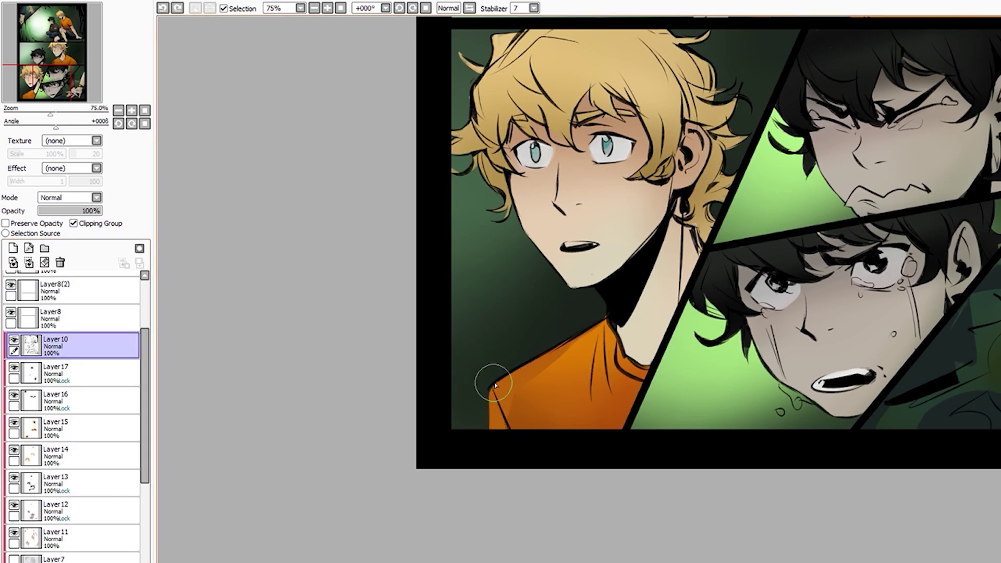
scroll(573, 373, down, 1)
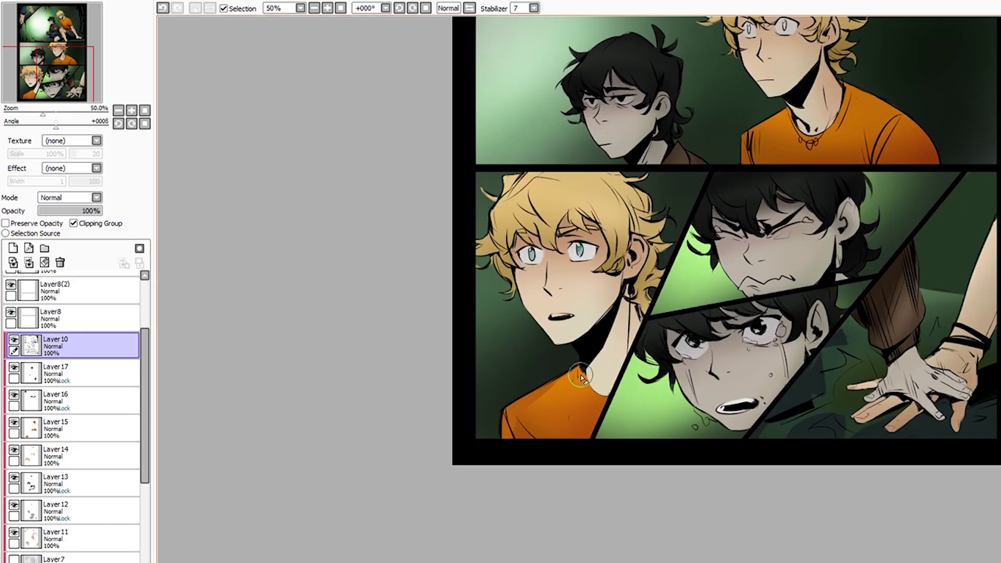
scroll(582, 375, up, 1)
ctrl+shift+click(600, 365)
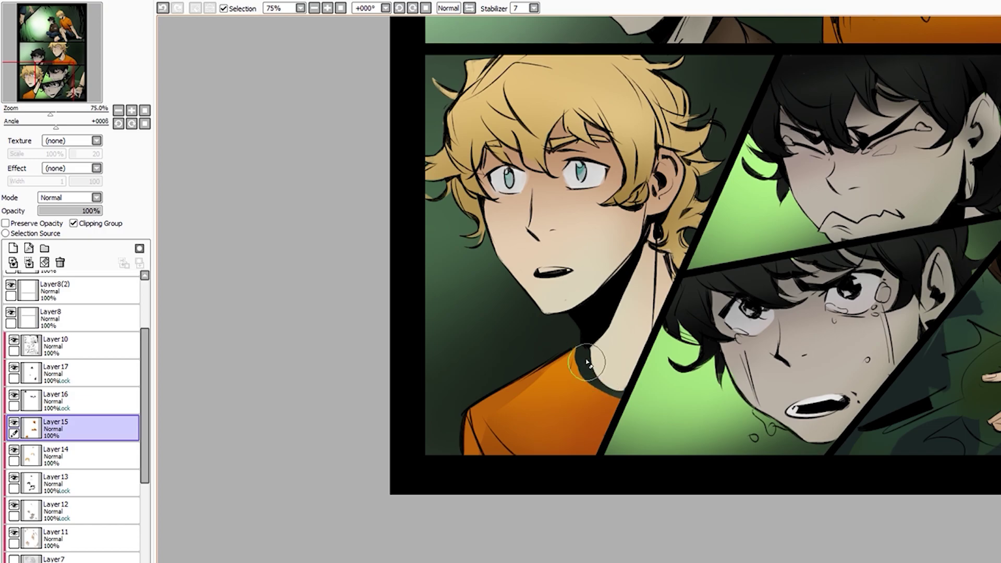
scroll(587, 363, up, 1)
scroll(565, 360, down, 1)
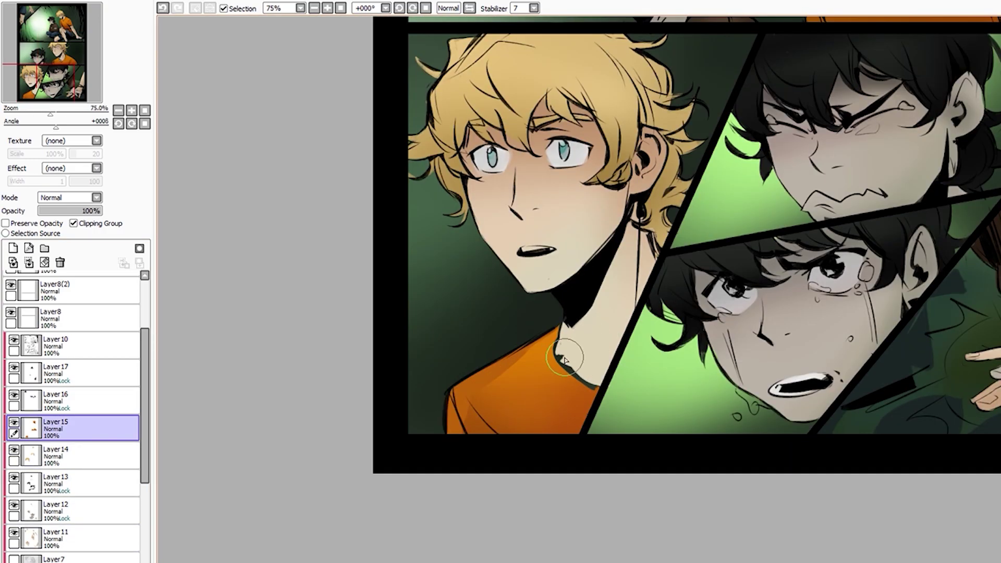
click(5, 223)
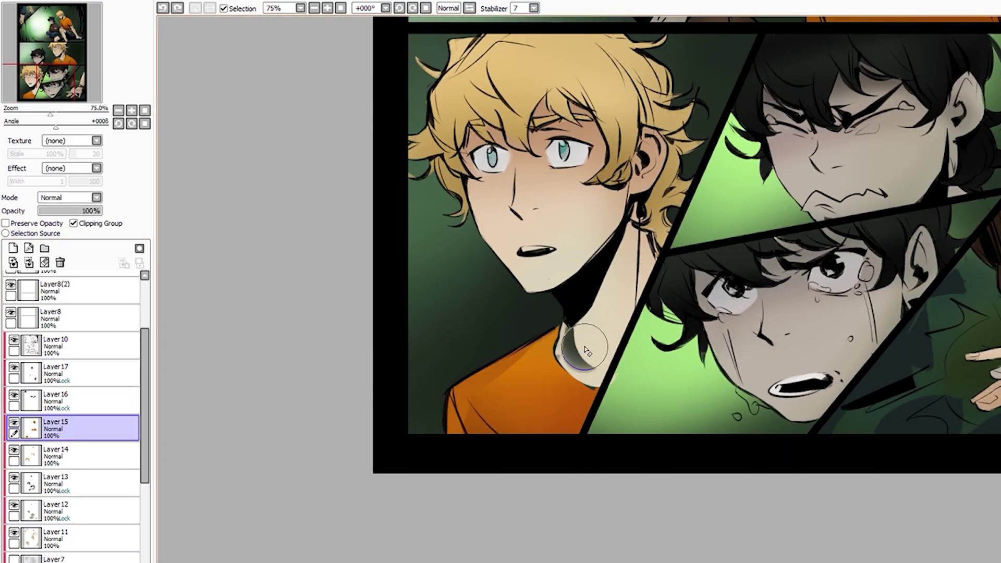
scroll(574, 360, up, 2)
scroll(571, 346, down, 1)
On Layer 12, add a highlight to the crying boy's open mouth
ctrl+shift+click(600, 359)
scroll(573, 339, up, 2)
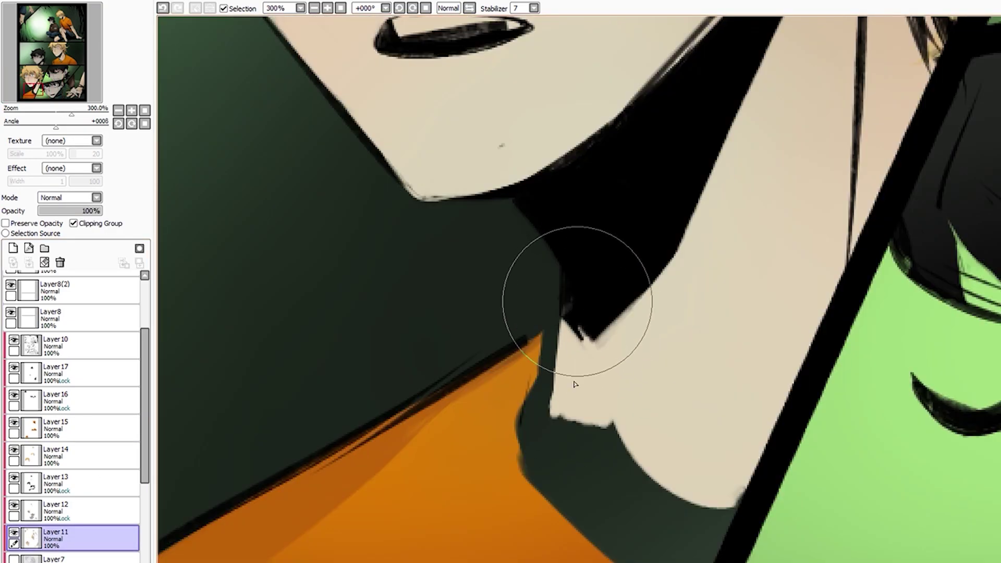
scroll(609, 370, down, 1)
scroll(608, 370, down, 3)
scroll(756, 443, up, 3)
ctrl+shift+click(606, 457)
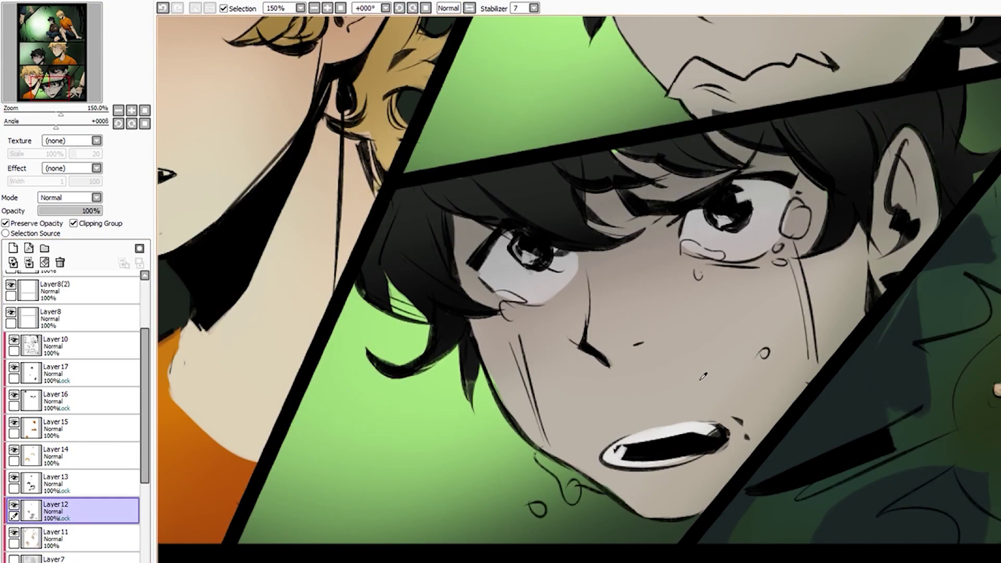
scroll(717, 426, down, 2)
scroll(670, 392, up, 2)
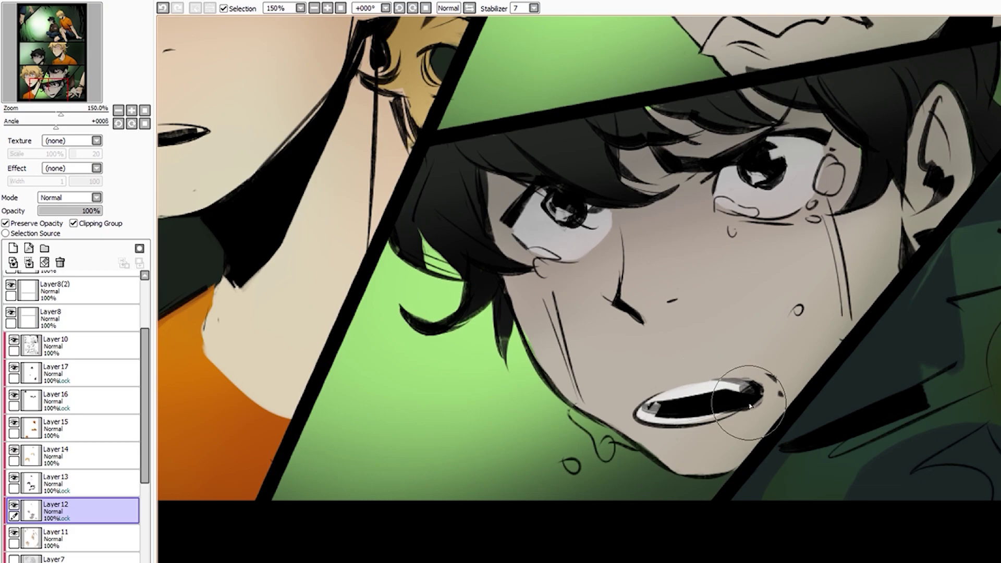
scroll(676, 387, up, 2)
drag(752, 375, 678, 397)
scroll(323, 403, down, 4)
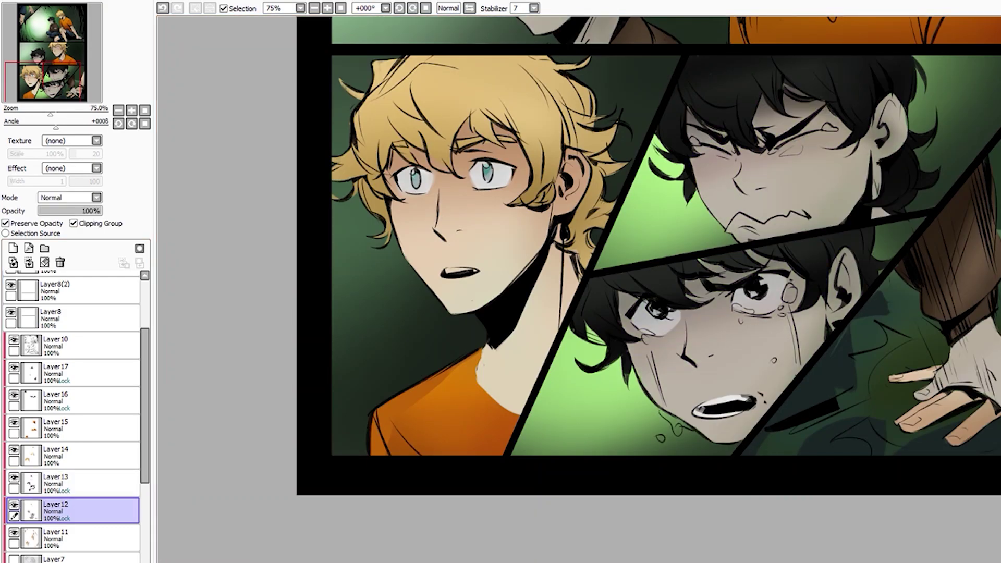
Paint crying-eye tear highlights, a light-blue streak below the left eye, and a chin drip
scroll(782, 307, up, 5)
drag(905, 206, 860, 334)
scroll(603, 424, down, 2)
drag(446, 386, 466, 451)
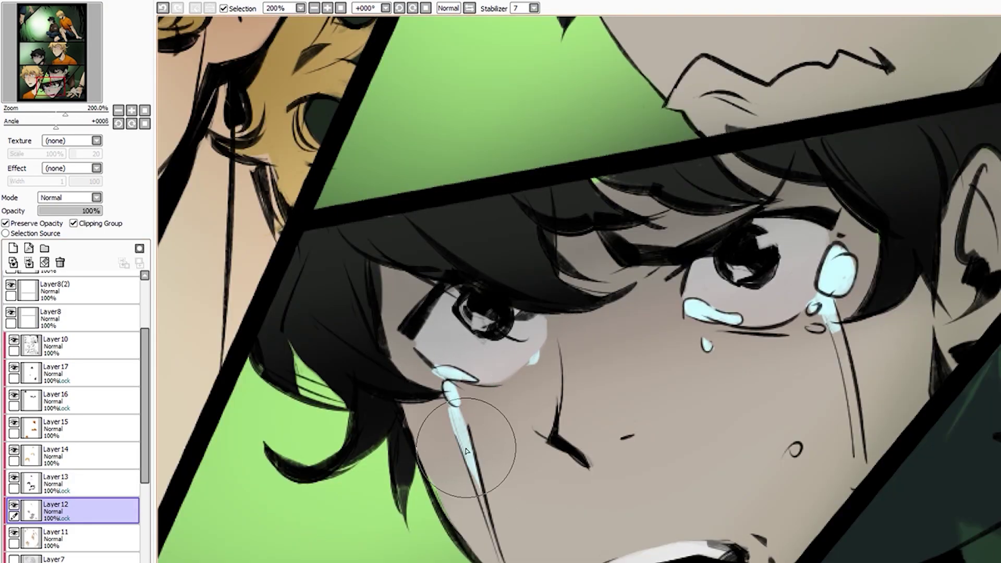
scroll(760, 313, down, 2)
scroll(744, 308, down, 1)
scroll(558, 462, up, 2)
drag(545, 438, 557, 462)
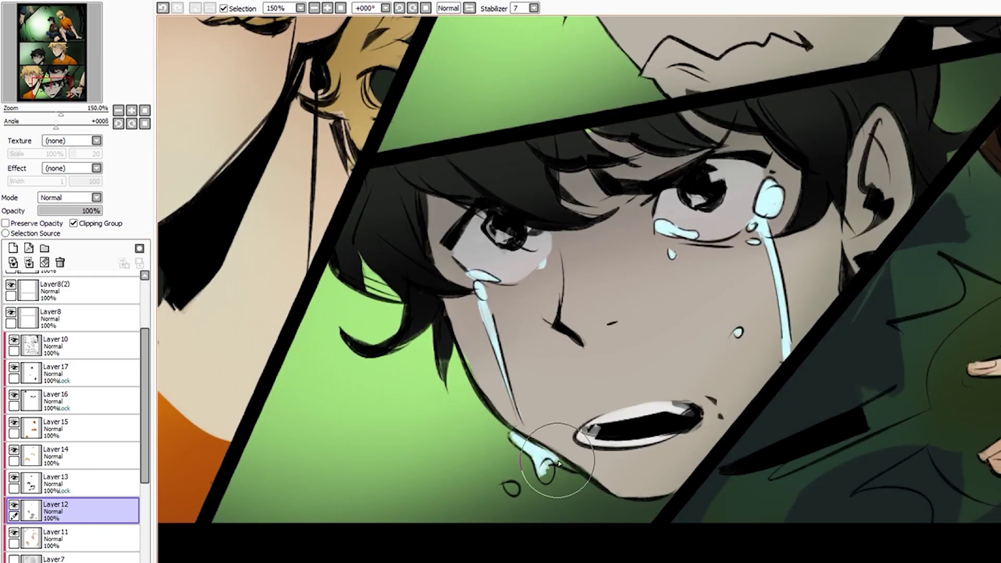
scroll(543, 259, down, 2)
scroll(600, 292, up, 3)
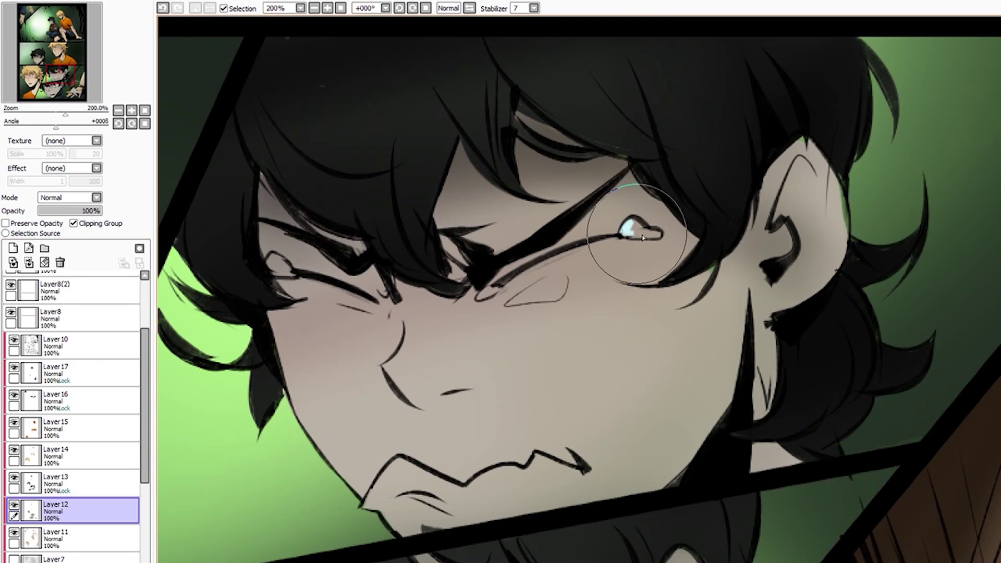
Dab white tear highlights on both of the upper boy's eyes
click(263, 252)
click(427, 284)
scroll(593, 462, down, 4)
scroll(593, 462, up, 3)
scroll(593, 462, up, 2)
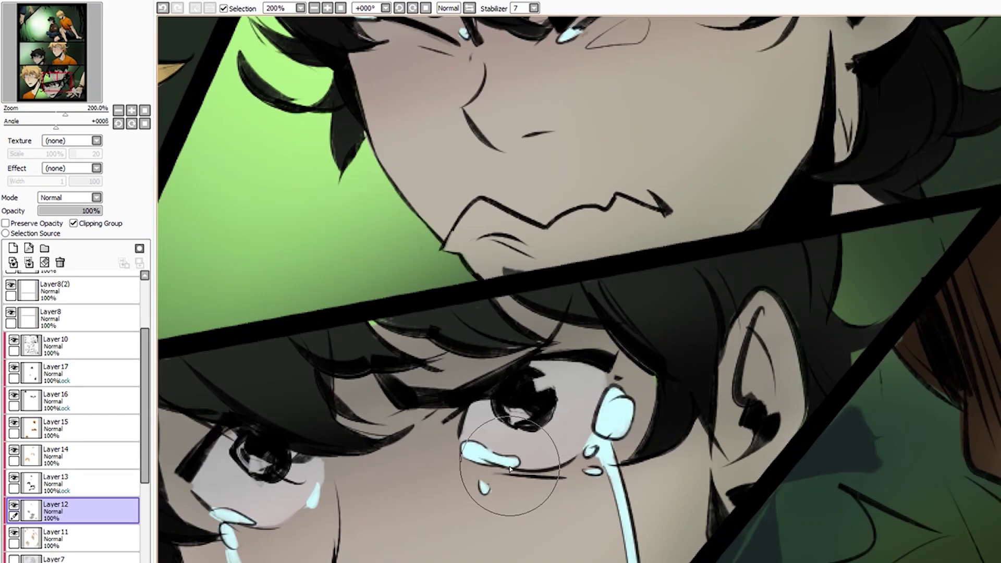
scroll(487, 452, down, 3)
scroll(458, 469, down, 2)
Make Layer 14 active, then skin Layer 11
click(79, 456)
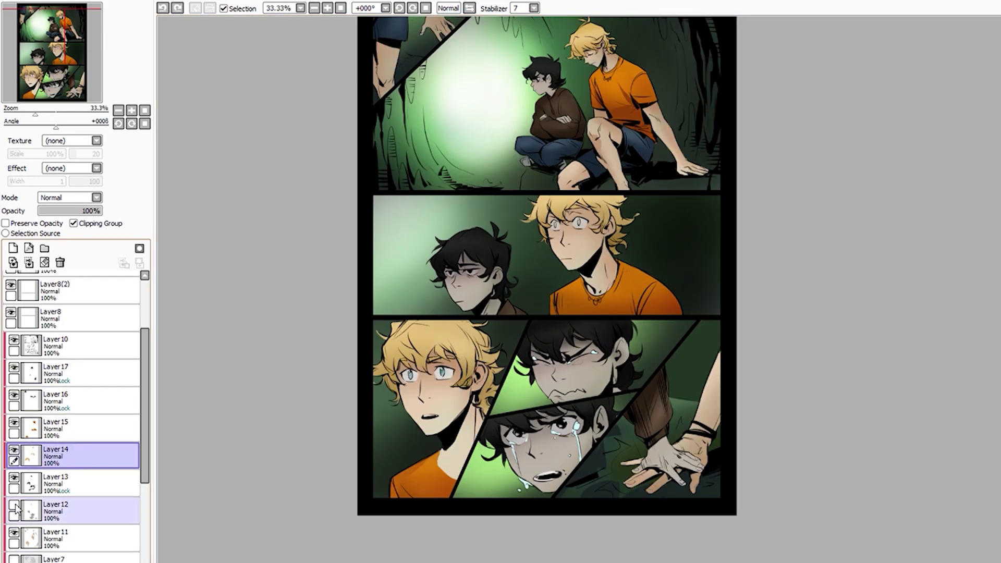
click(52, 538)
scroll(579, 225, up, 5)
scroll(590, 234, up, 1)
scroll(589, 234, down, 3)
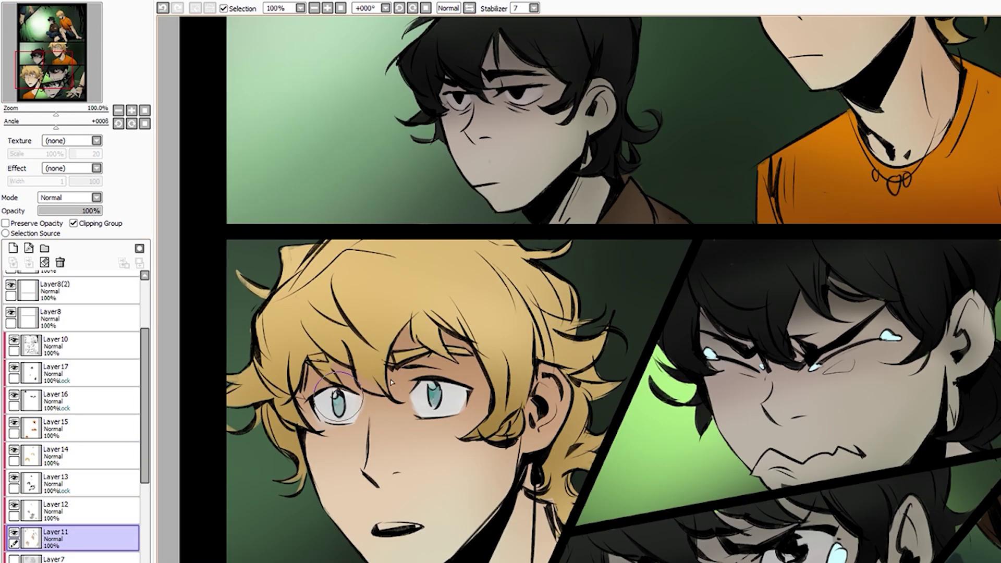
scroll(542, 287, up, 2)
scroll(521, 312, down, 2)
scroll(494, 346, down, 2)
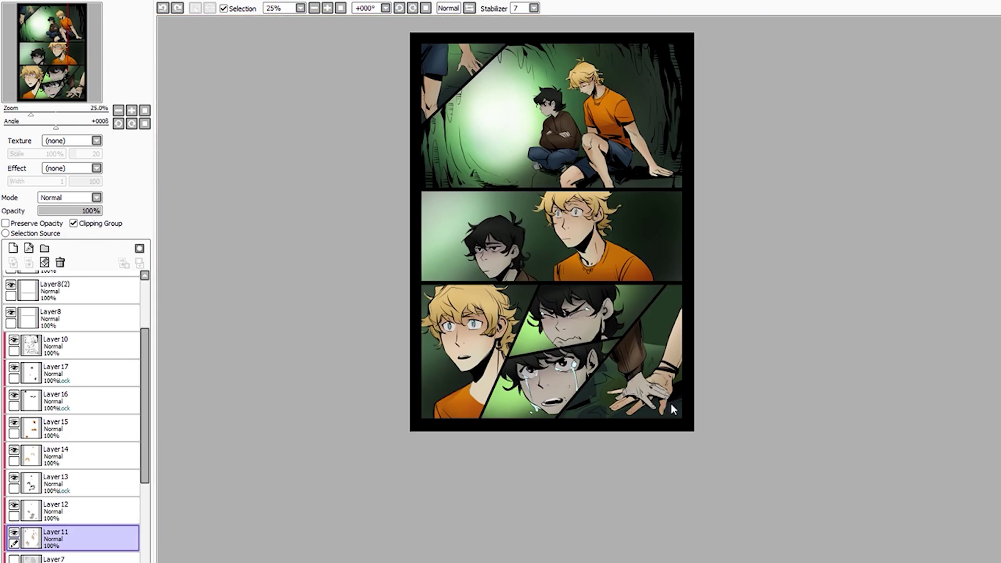
scroll(659, 308, up, 3)
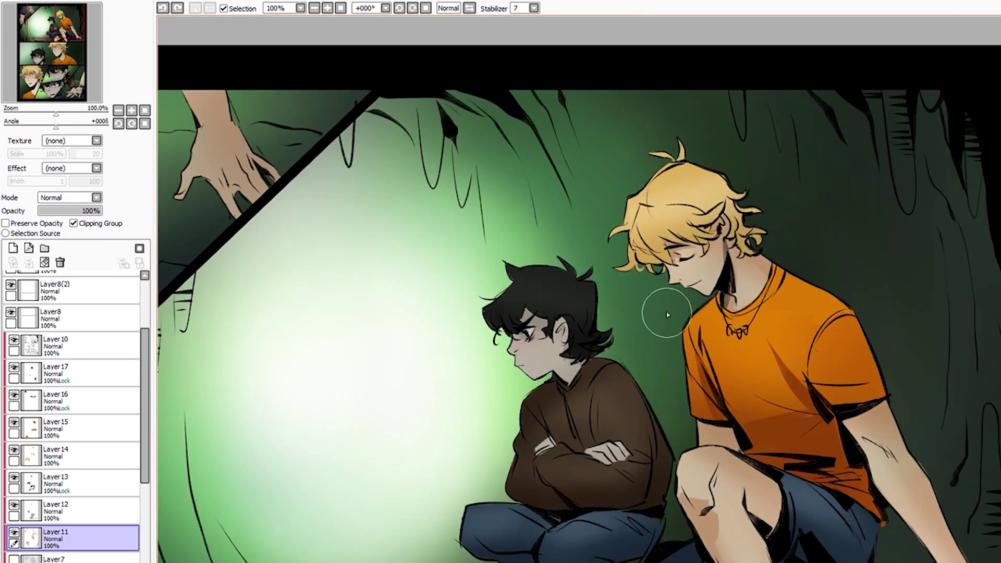
scroll(659, 308, down, 1)
scroll(682, 331, down, 1)
Stop briefly on Layer 10 and reposition the view of the page
ctrl+click(682, 331)
scroll(569, 454, up, 1)
scroll(568, 453, down, 1)
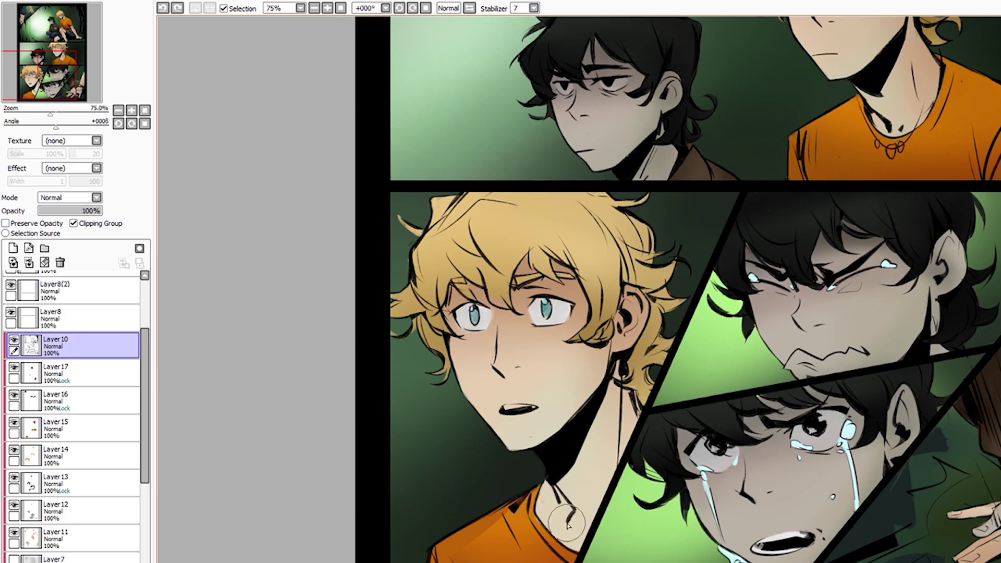
scroll(557, 485, down, 2)
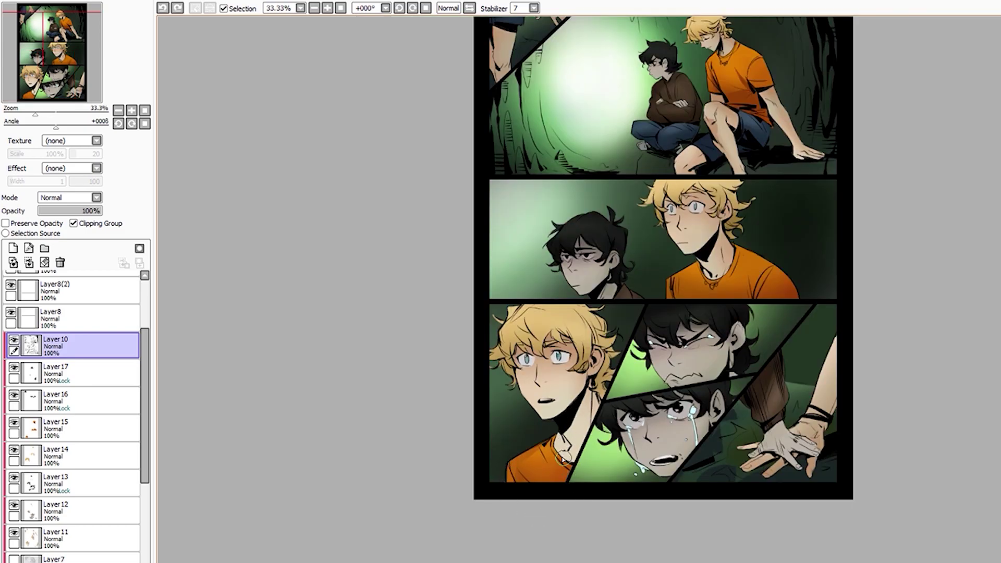
scroll(595, 381, up, 3)
scroll(586, 382, down, 3)
click(39, 65)
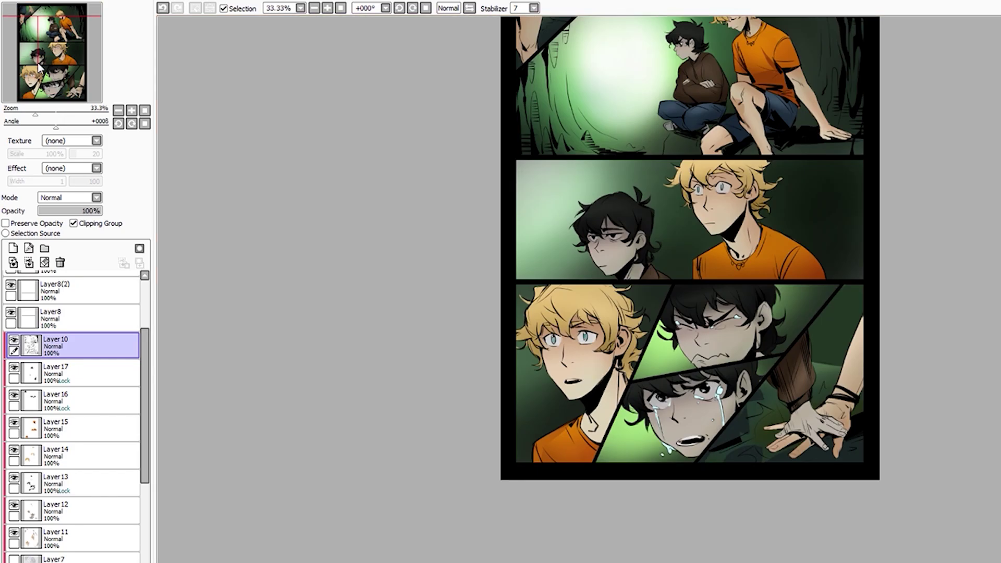
scroll(724, 198, up, 1)
scroll(725, 199, up, 1)
scroll(810, 261, up, 1)
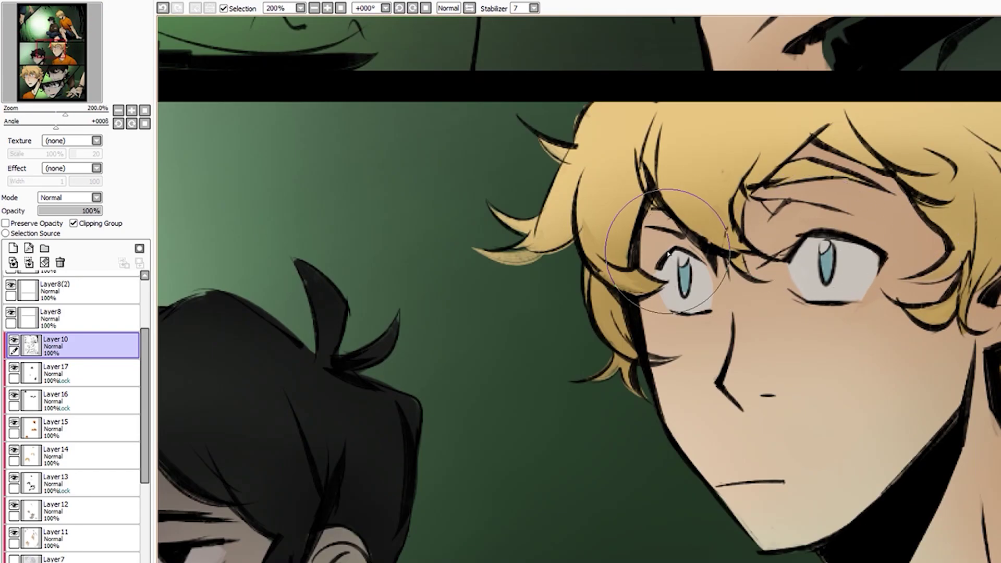
scroll(811, 260, down, 1)
scroll(811, 260, up, 1)
scroll(730, 271, down, 3)
scroll(508, 285, up, 2)
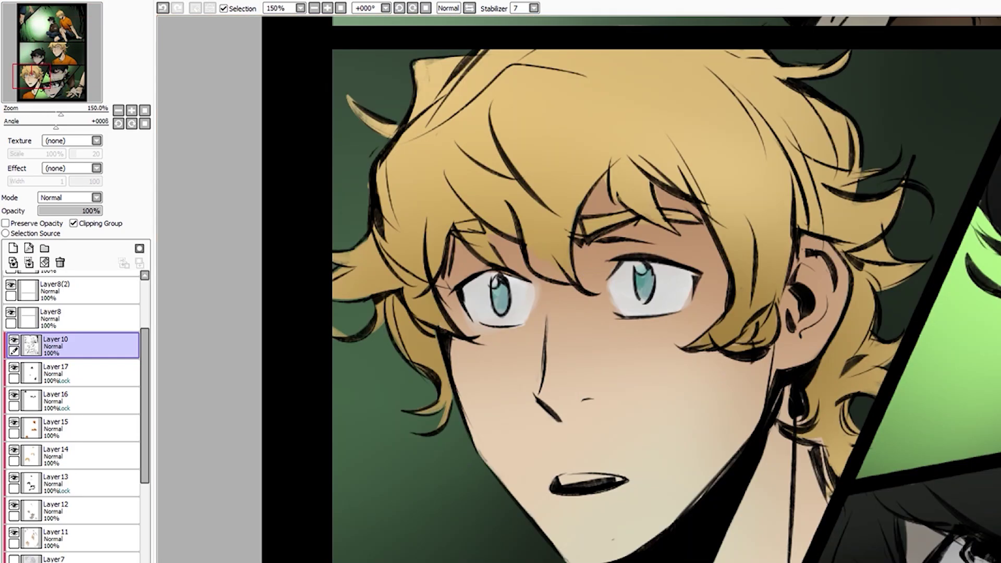
scroll(509, 285, down, 1)
scroll(509, 286, down, 1)
scroll(532, 266, up, 1)
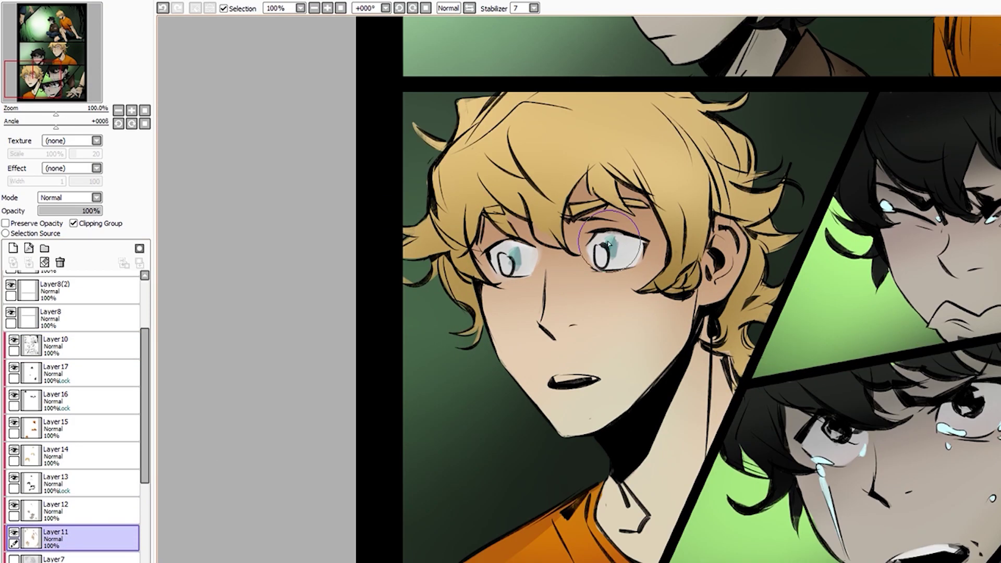
Paint white over the blond boy's eyes and add pupils to both eyes
scroll(532, 266, up, 1)
mouse_move(621, 292)
mouse_down()
mouse_move(646, 313)
mouse_move(610, 331)
mouse_up()
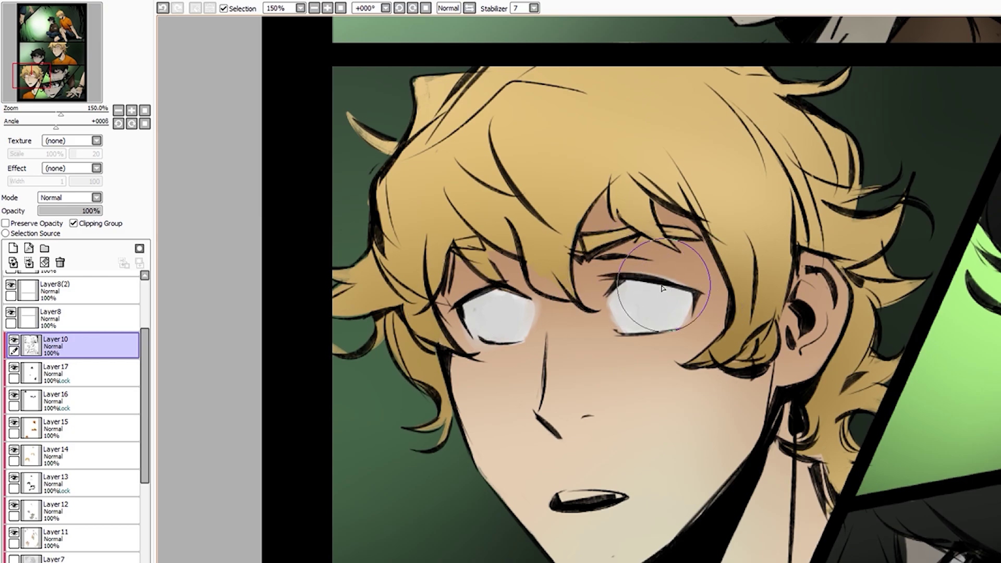
scroll(650, 284, down, 2)
scroll(573, 287, up, 2)
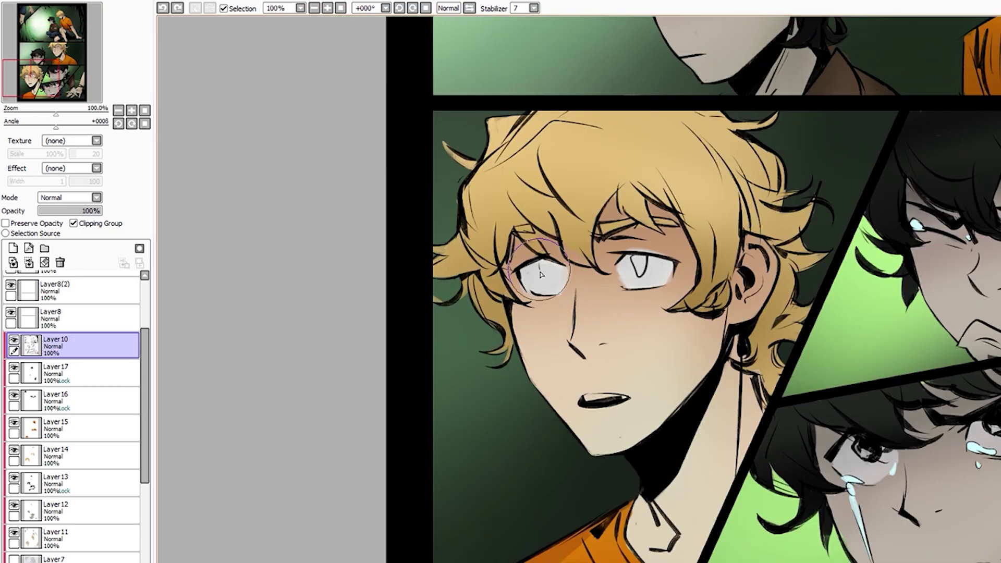
drag(547, 264, 547, 284)
scroll(573, 276, up, 1)
drag(746, 254, 754, 258)
scroll(730, 260, down, 2)
scroll(573, 261, up, 2)
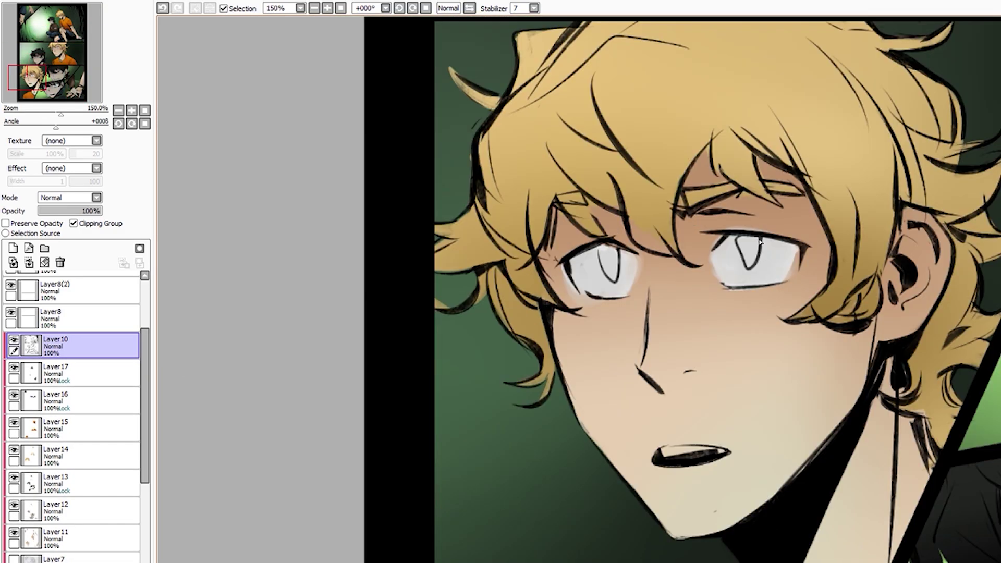
On Layer 11, extend the left eye's white fill further right, then undo it
click(73, 538)
drag(520, 319, 605, 281)
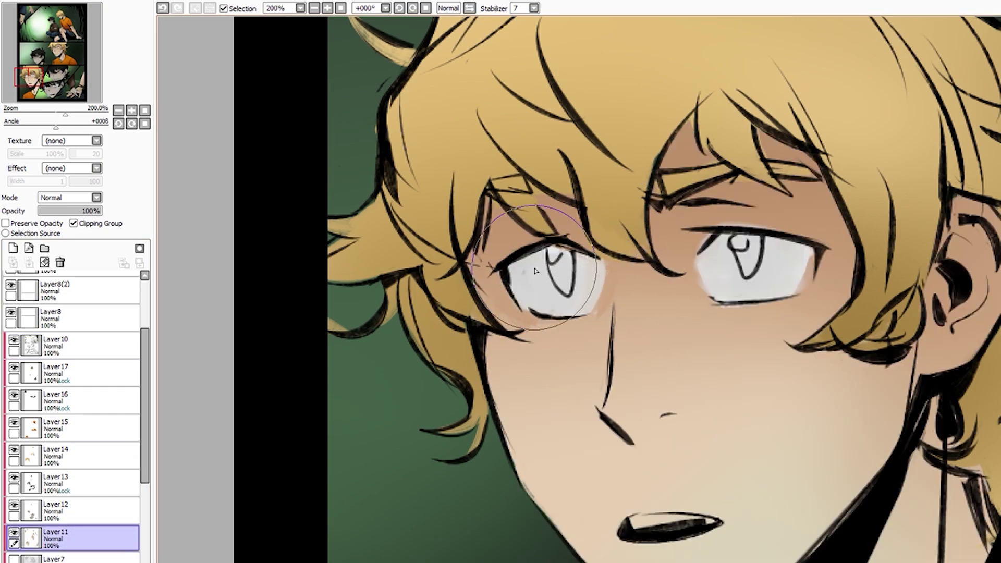
scroll(579, 302, down, 3)
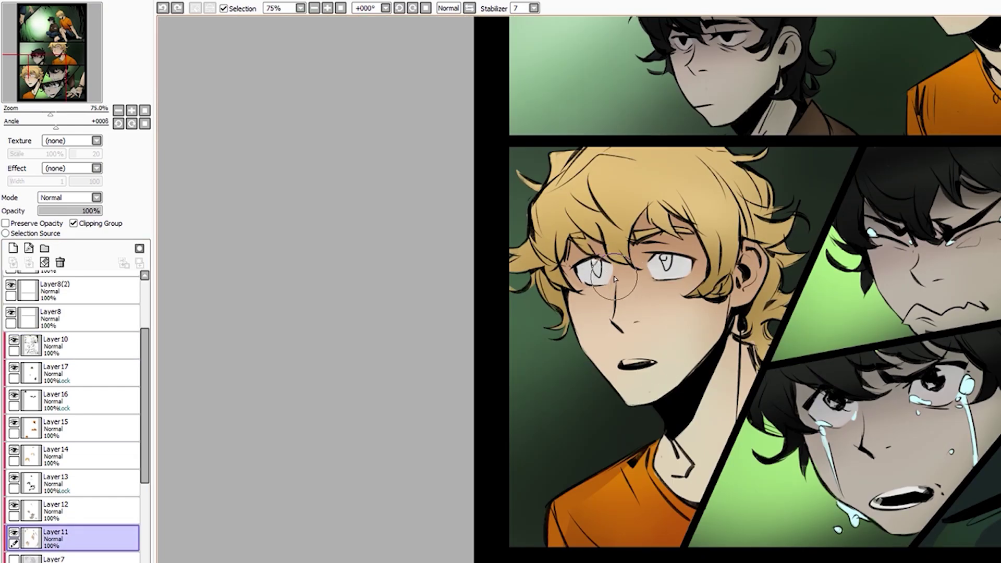
scroll(615, 280, up, 2)
scroll(596, 286, down, 3)
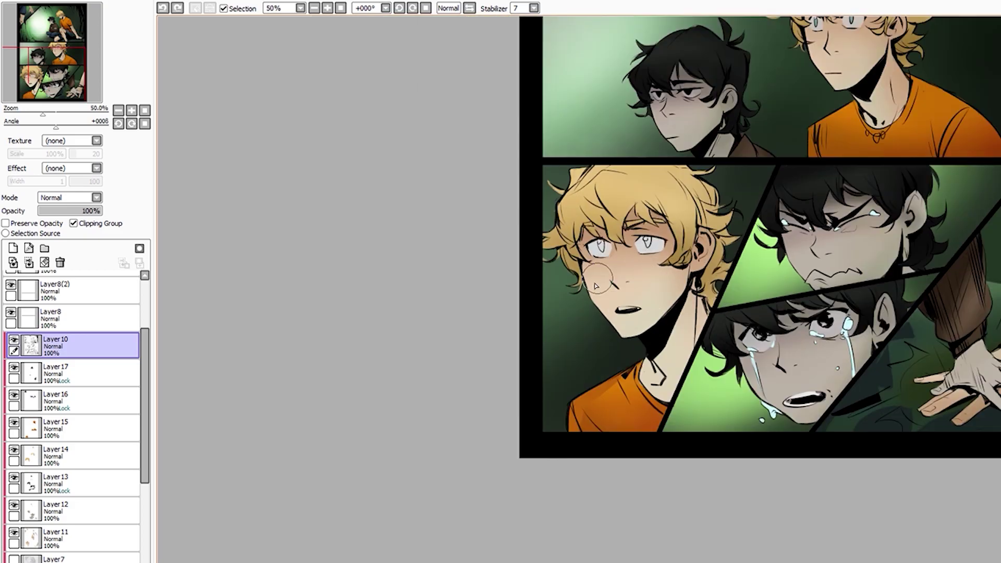
scroll(643, 386, down, 2)
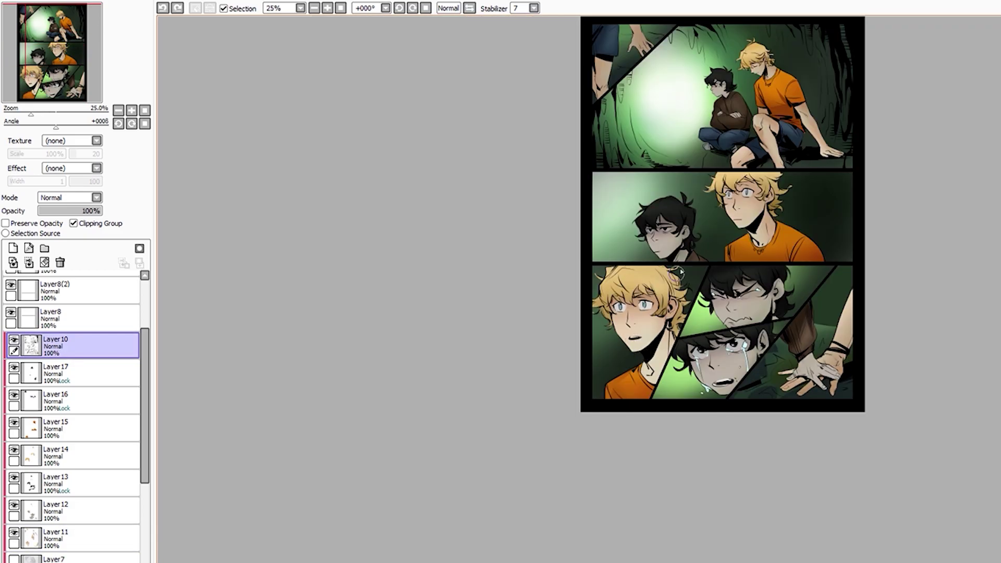
scroll(626, 339, up, 4)
scroll(610, 287, down, 4)
scroll(596, 239, up, 2)
scroll(596, 239, up, 2)
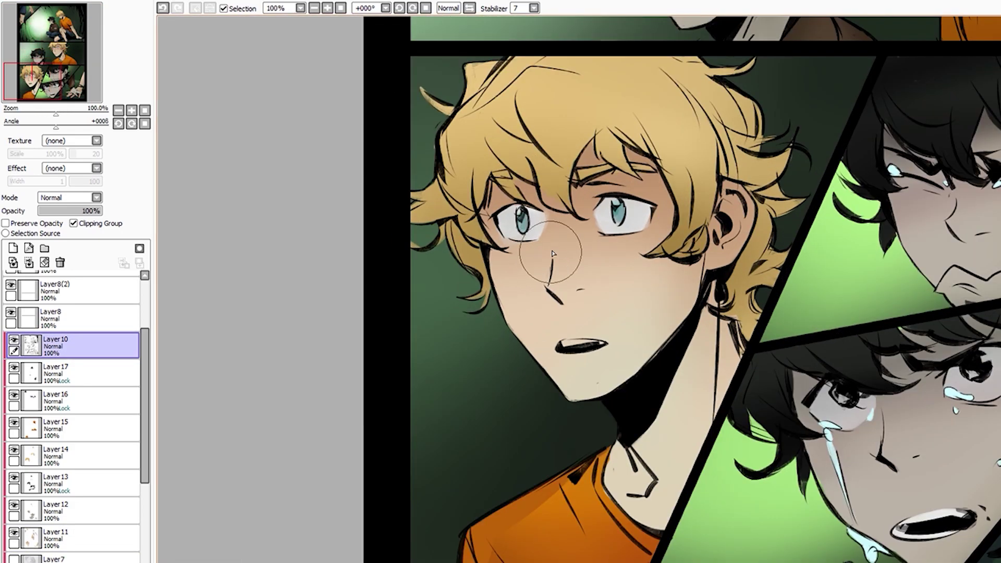
key(ctrl+z)
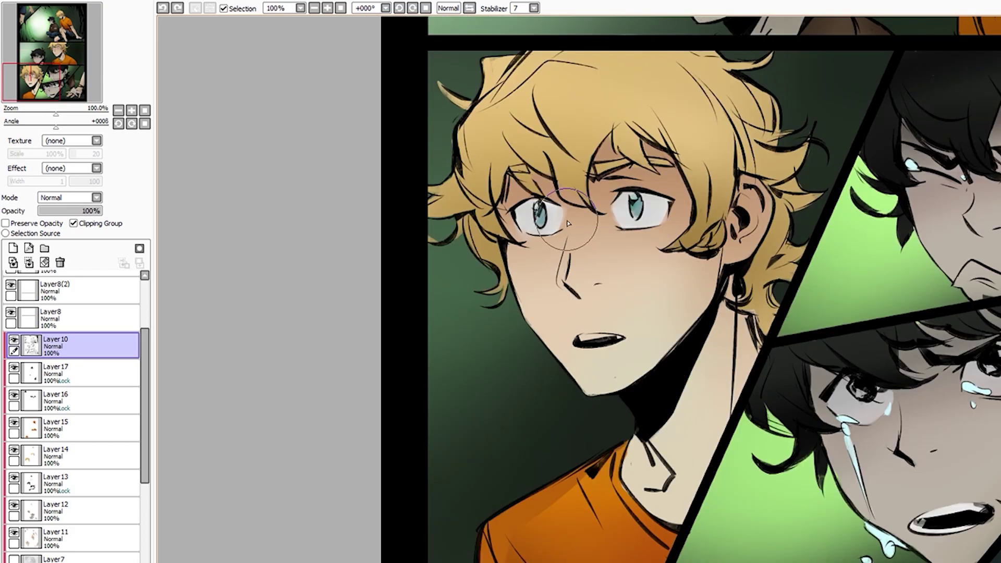
Zoom and pan around the boys' faces to inspect the eye touch-ups
scroll(628, 201, up, 2)
scroll(623, 201, down, 3)
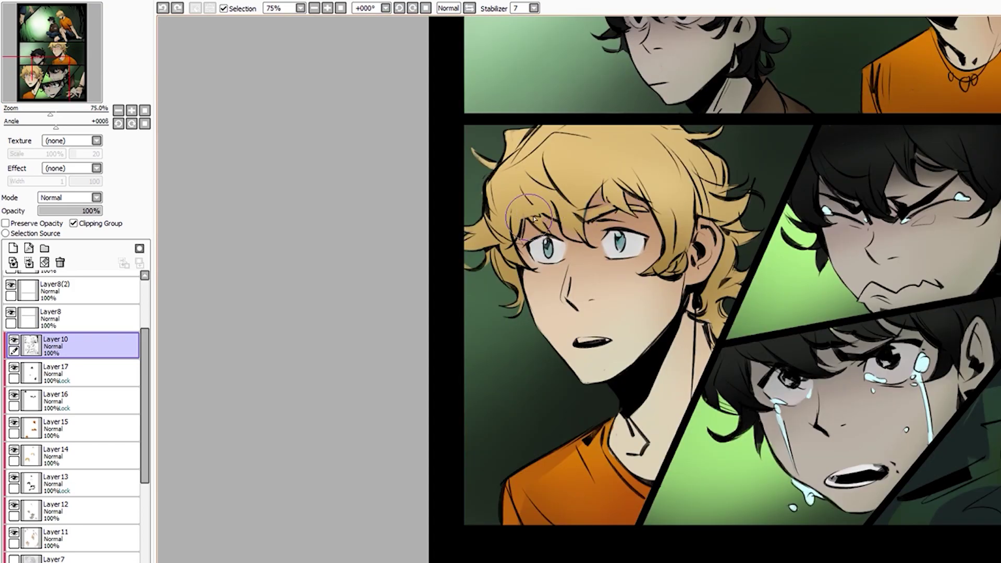
scroll(612, 203, up, 4)
scroll(569, 149, down, 3)
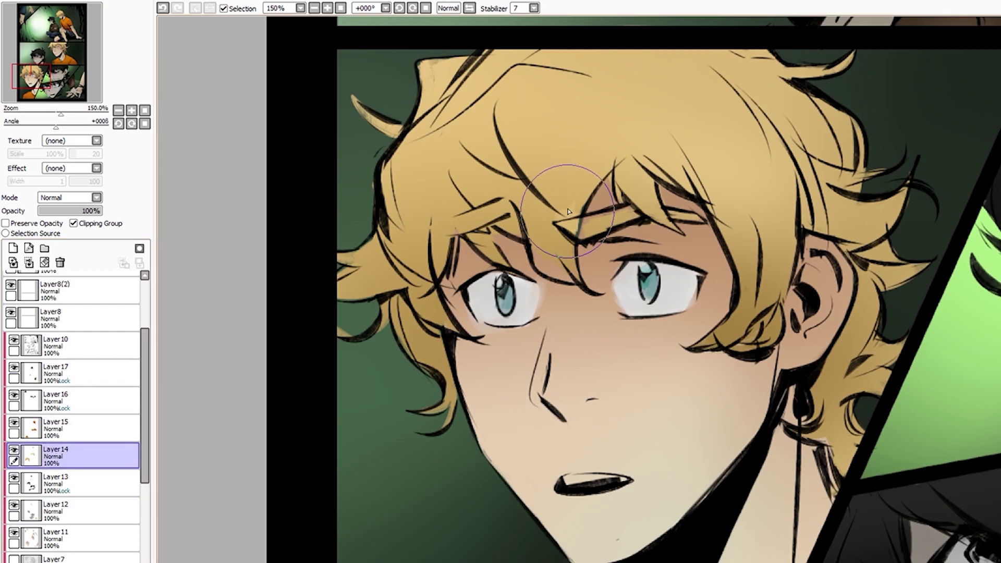
scroll(699, 199, down, 2)
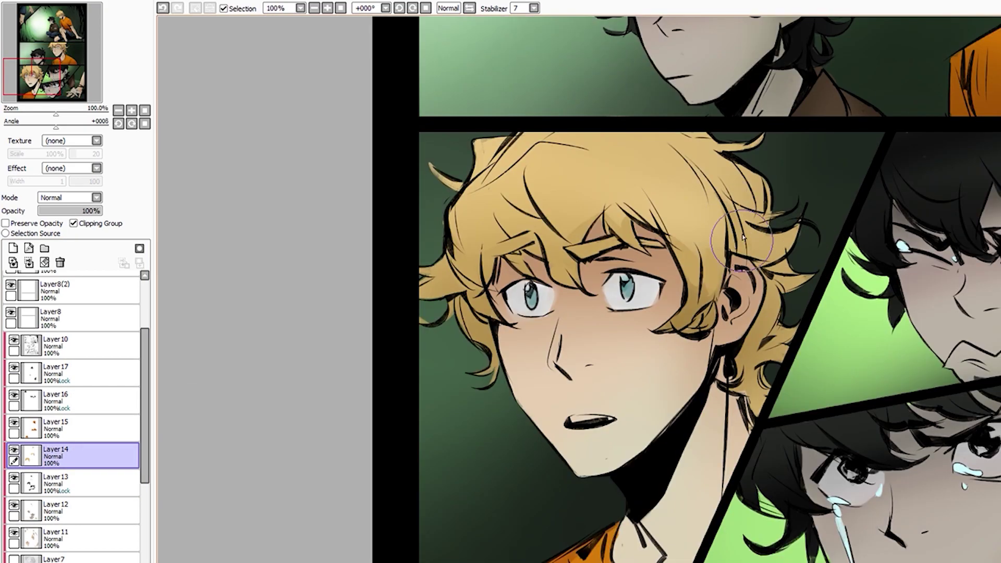
scroll(689, 261, down, 1)
scroll(687, 270, up, 1)
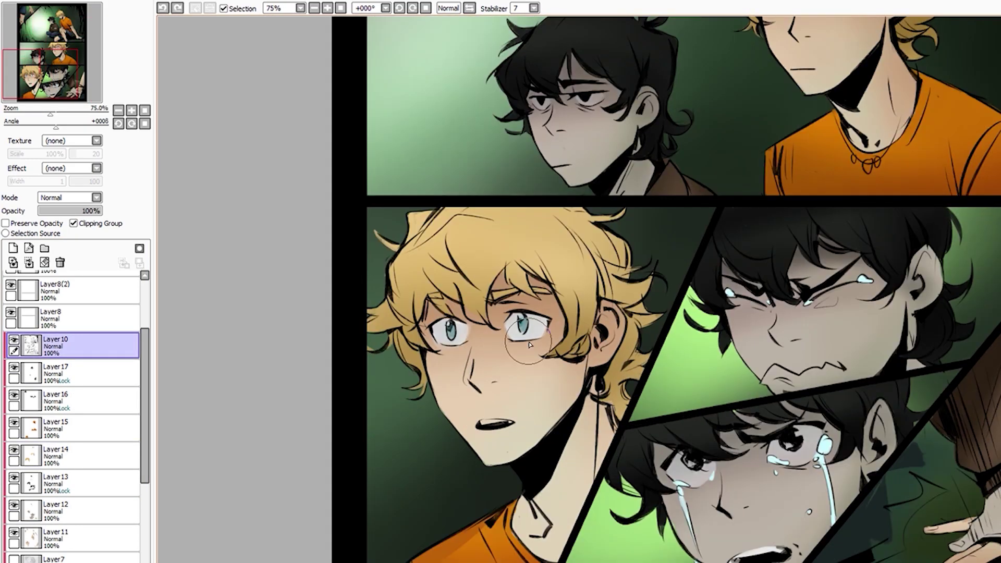
scroll(514, 349, up, 3)
scroll(513, 349, down, 5)
scroll(640, 209, up, 6)
scroll(640, 209, down, 1)
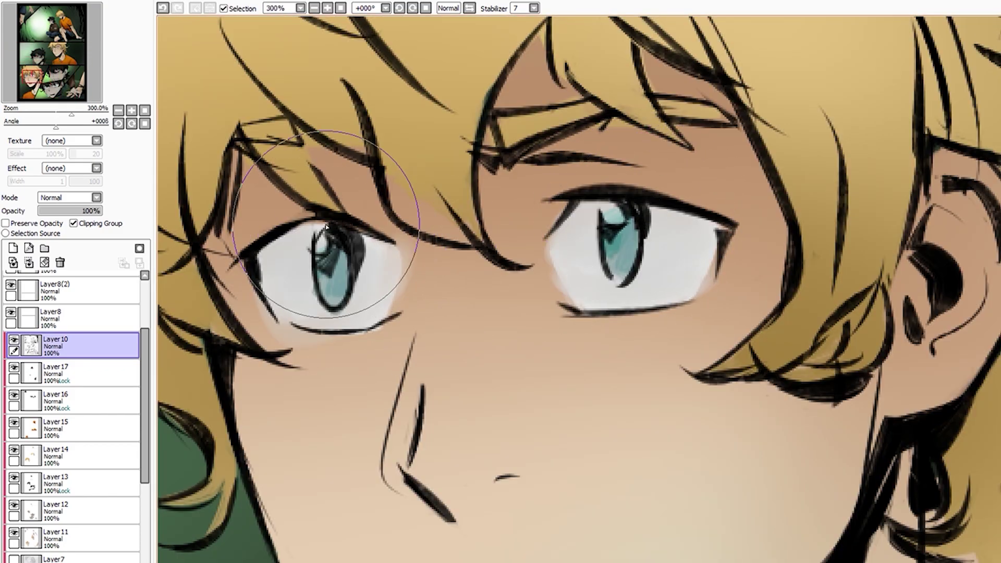
scroll(625, 219, down, 1)
scroll(599, 245, down, 3)
scroll(549, 277, up, 2)
scroll(548, 277, down, 2)
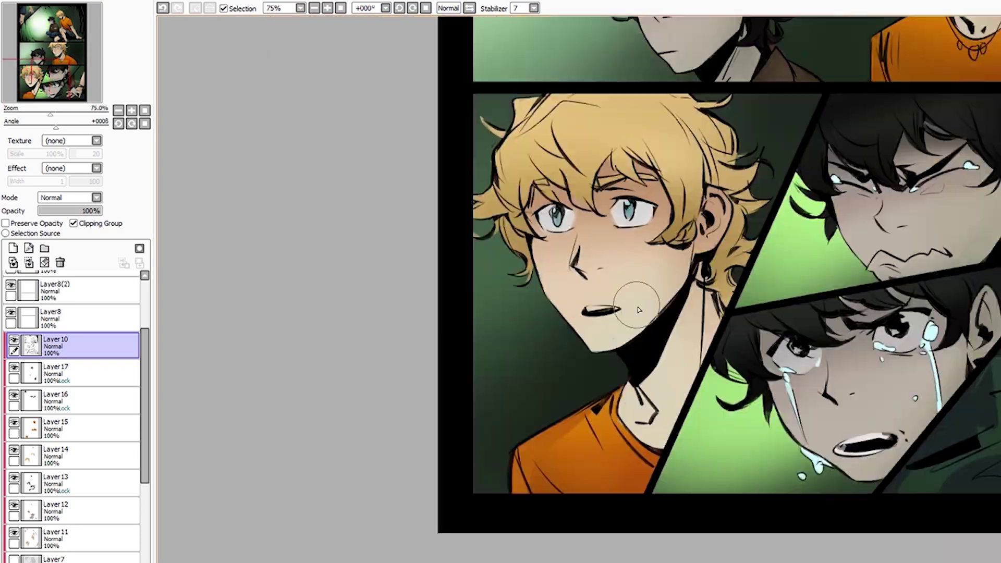
drag(660, 348, 639, 357)
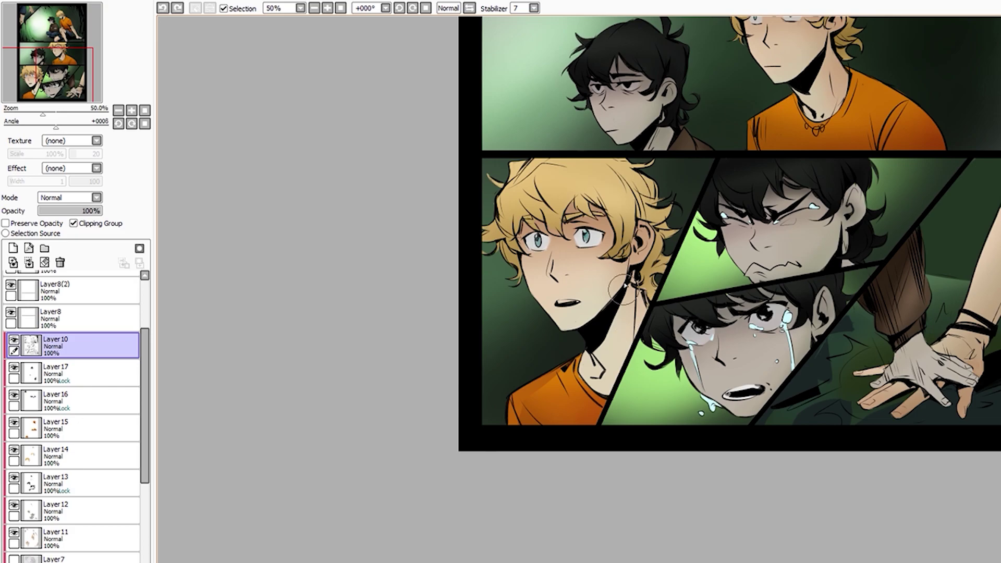
scroll(624, 285, up, 3)
scroll(610, 241, up, 3)
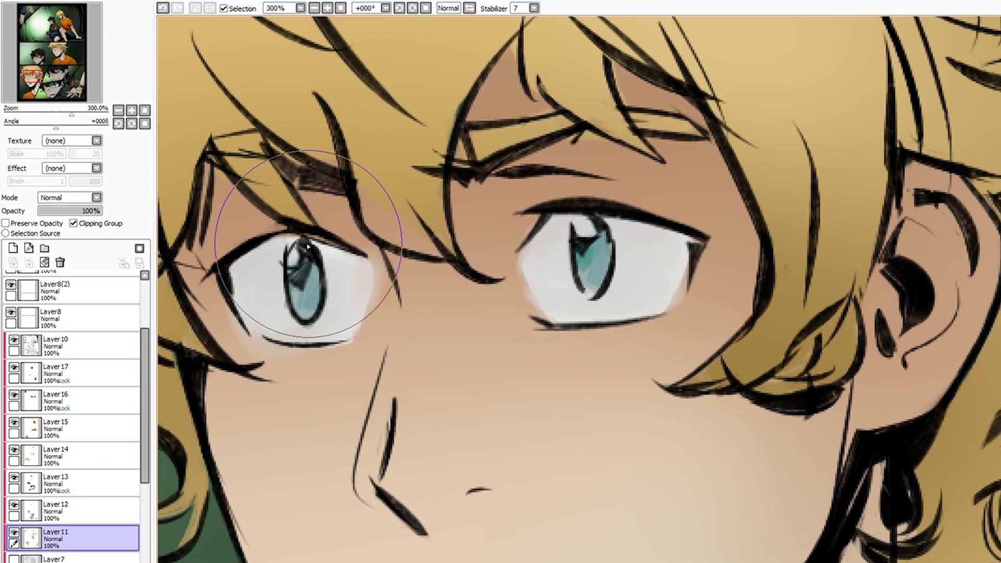
scroll(360, 194, down, 2)
scroll(368, 261, down, 1)
scroll(625, 339, down, 2)
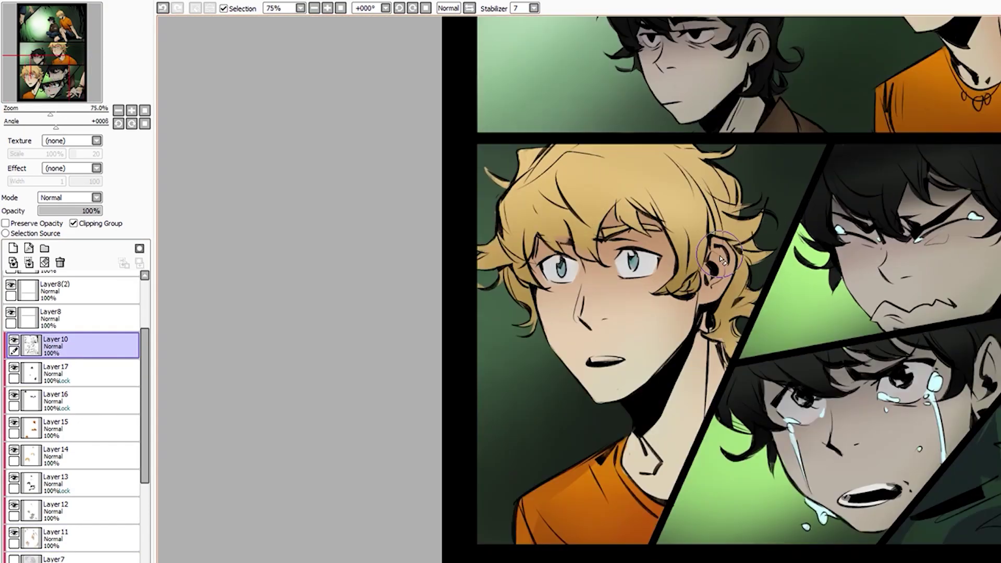
scroll(625, 339, up, 2)
scroll(629, 356, down, 1)
scroll(629, 356, up, 2)
scroll(235, 250, down, 2)
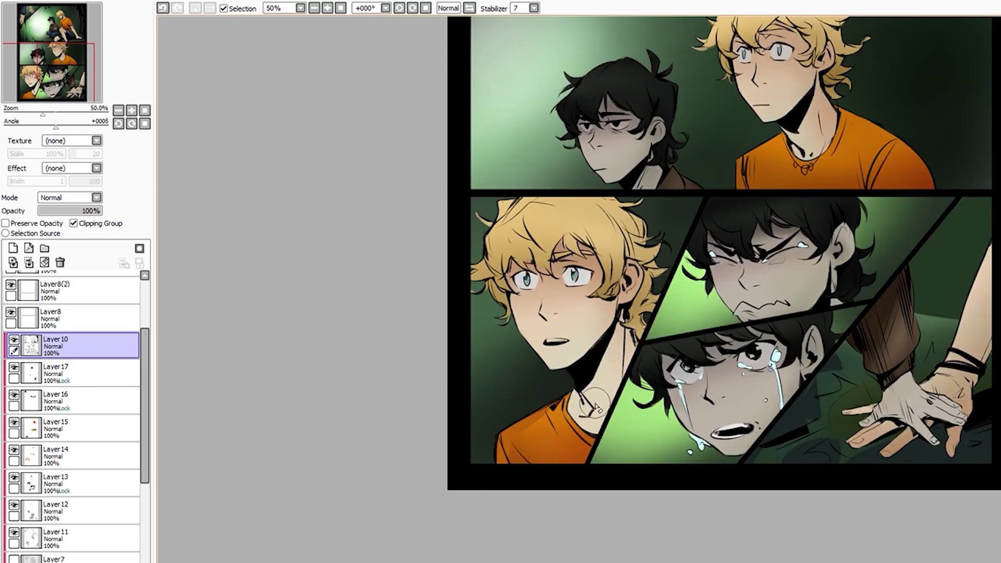
scroll(756, 410, up, 3)
scroll(723, 403, down, 1)
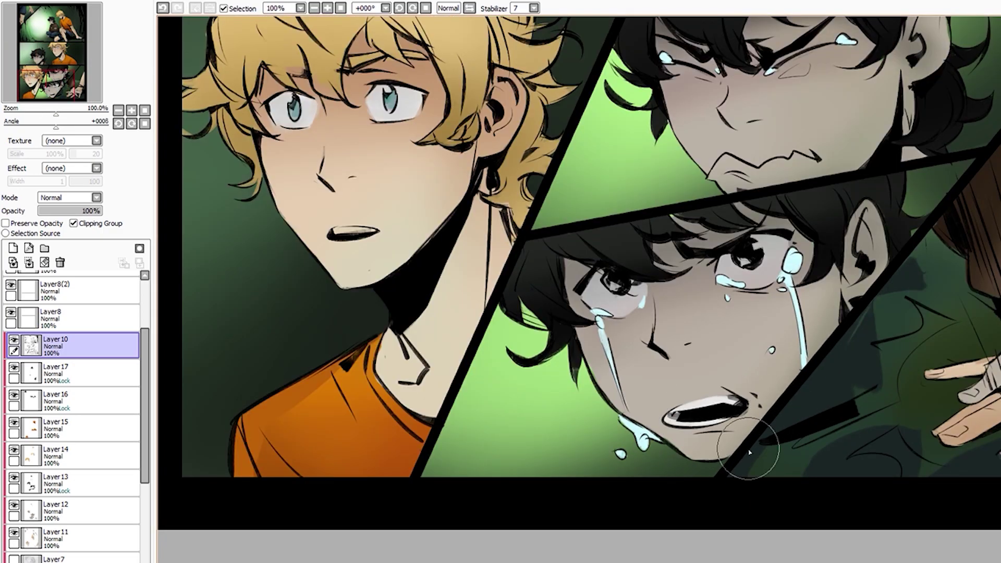
Zoom in and out to inspect the crying faces and the bandaged hand
scroll(749, 452, down, 2)
scroll(699, 440, up, 1)
scroll(626, 365, up, 2)
scroll(583, 353, down, 1)
scroll(583, 354, up, 1)
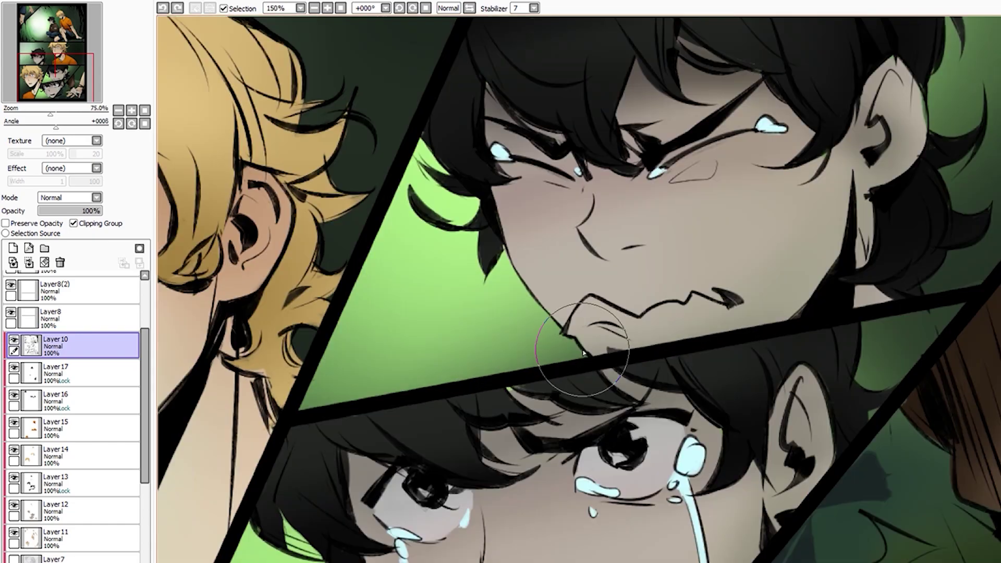
scroll(582, 353, up, 1)
scroll(548, 302, down, 1)
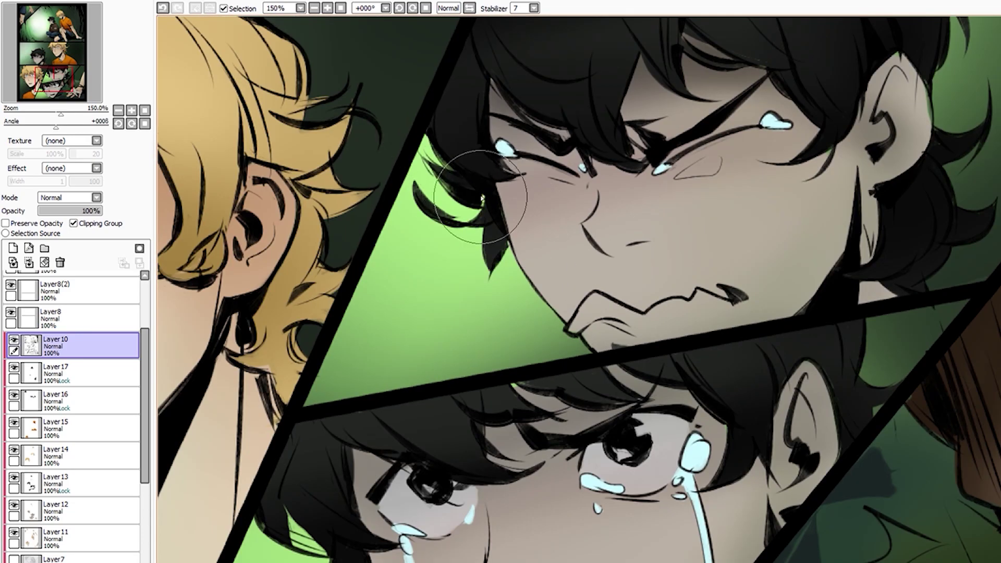
scroll(481, 197, down, 1)
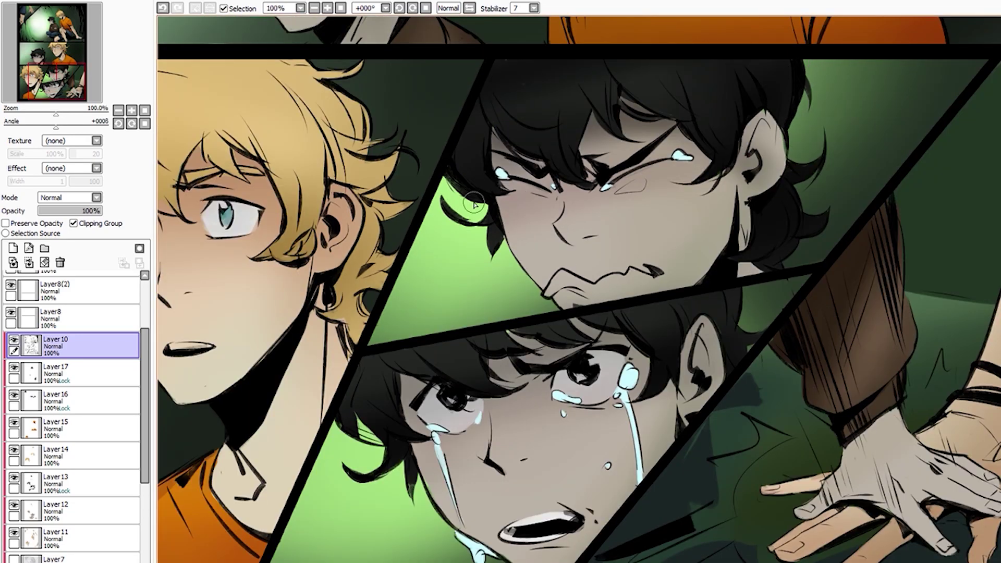
scroll(474, 205, up, 1)
scroll(517, 256, down, 1)
scroll(788, 164, down, 1)
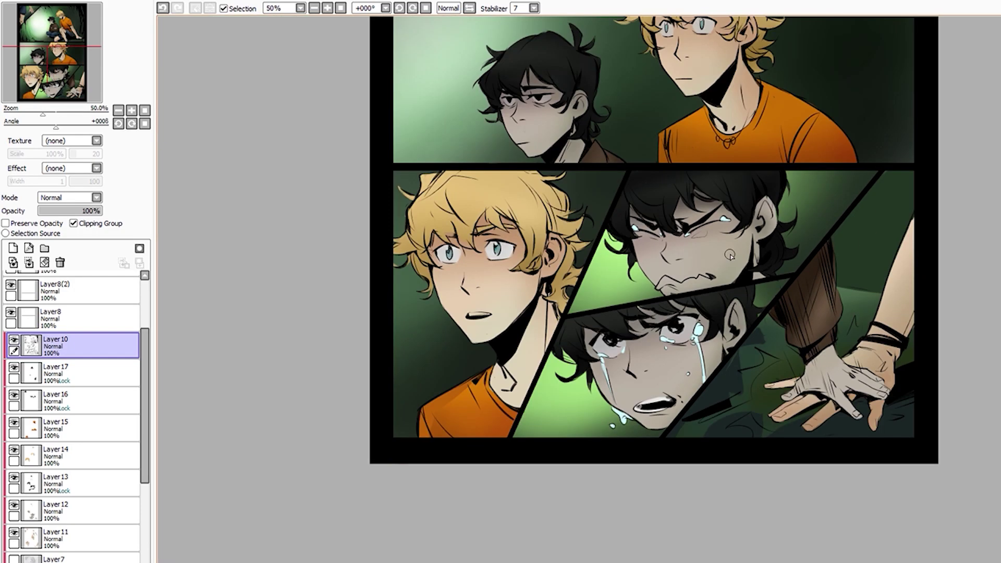
scroll(783, 138, up, 1)
scroll(455, 261, down, 2)
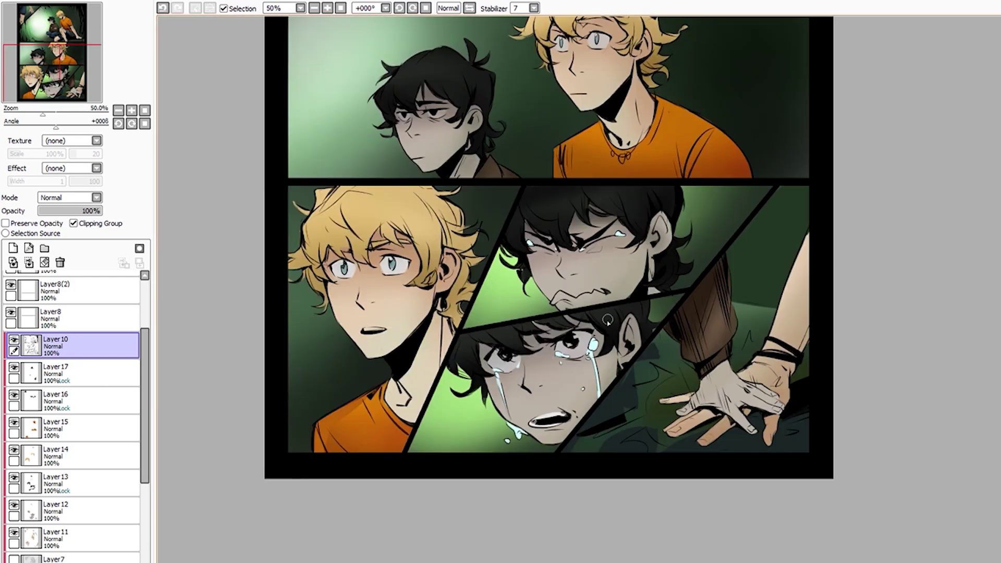
scroll(673, 316, up, 1)
scroll(662, 240, up, 1)
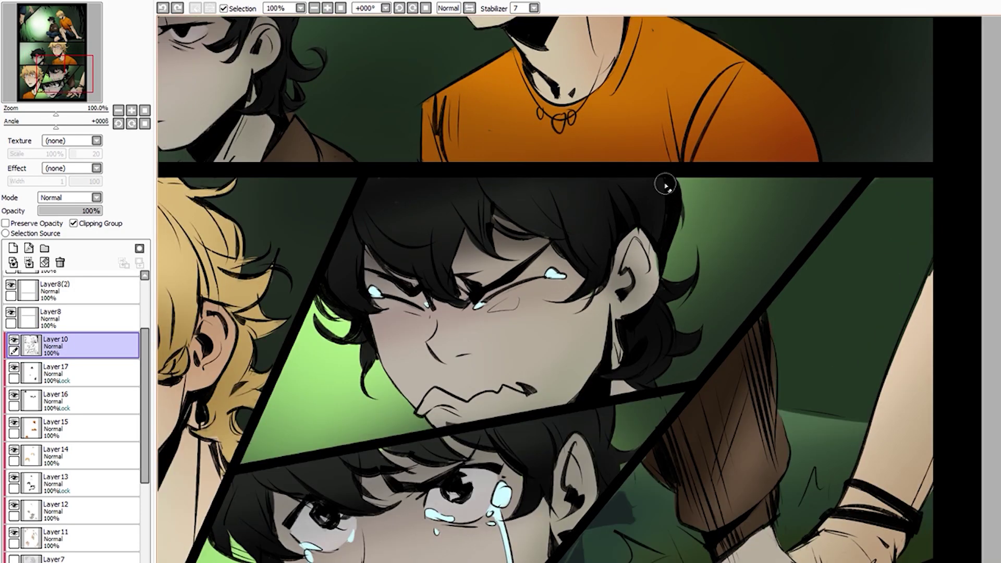
scroll(665, 185, up, 1)
scroll(671, 138, up, 1)
scroll(696, 367, down, 4)
scroll(561, 326, up, 4)
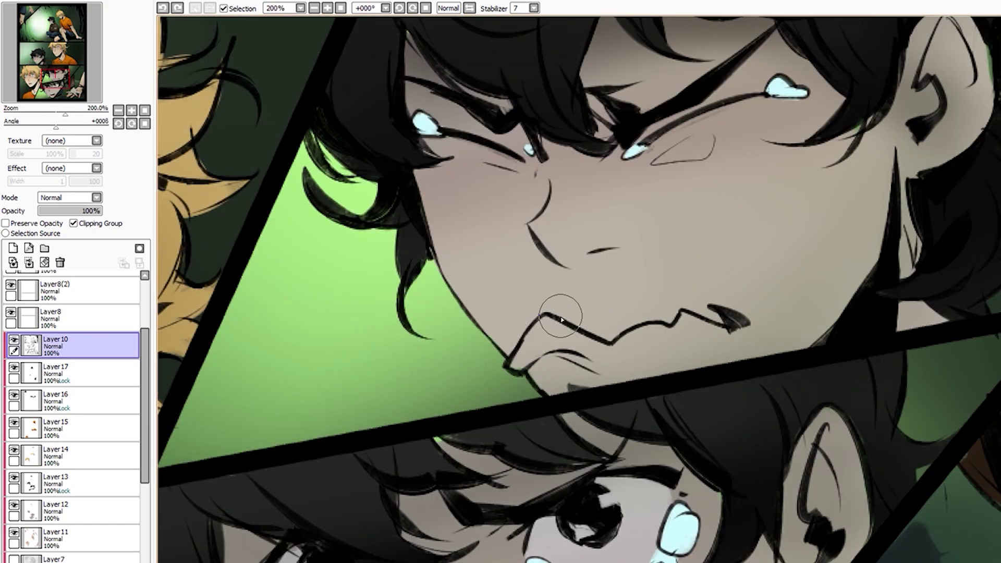
scroll(563, 332, down, 2)
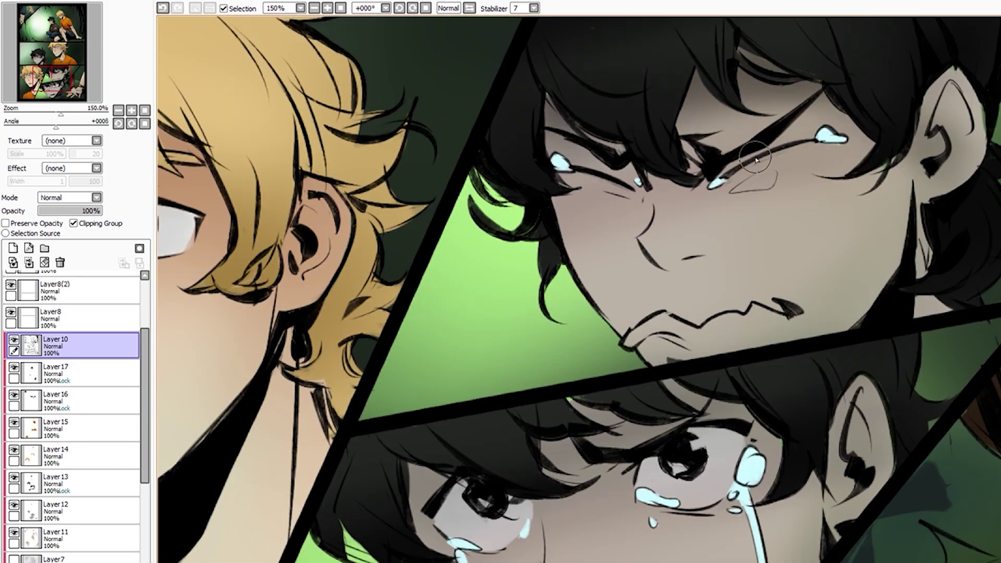
scroll(646, 190, down, 1)
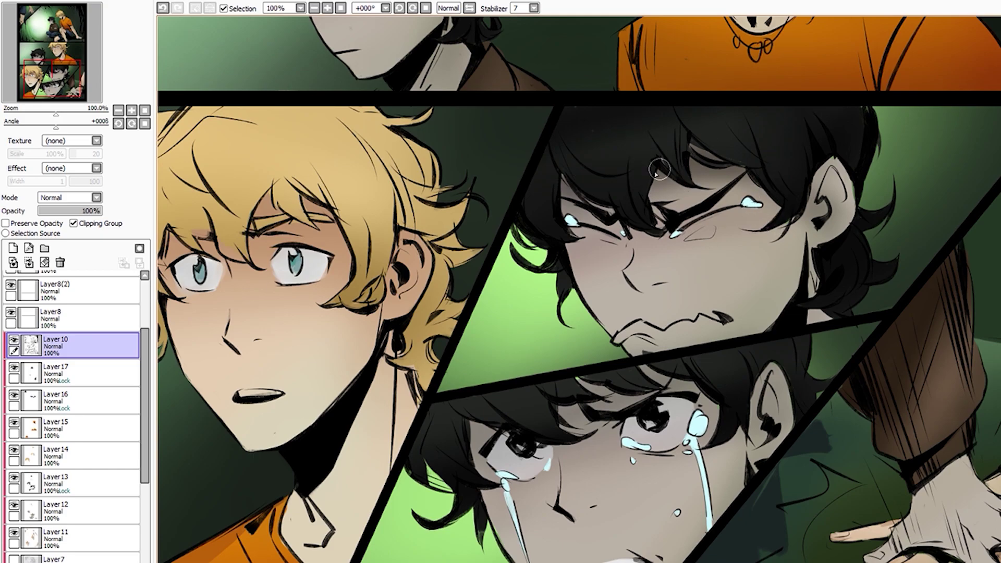
scroll(658, 170, down, 3)
scroll(616, 208, up, 1)
scroll(597, 284, up, 3)
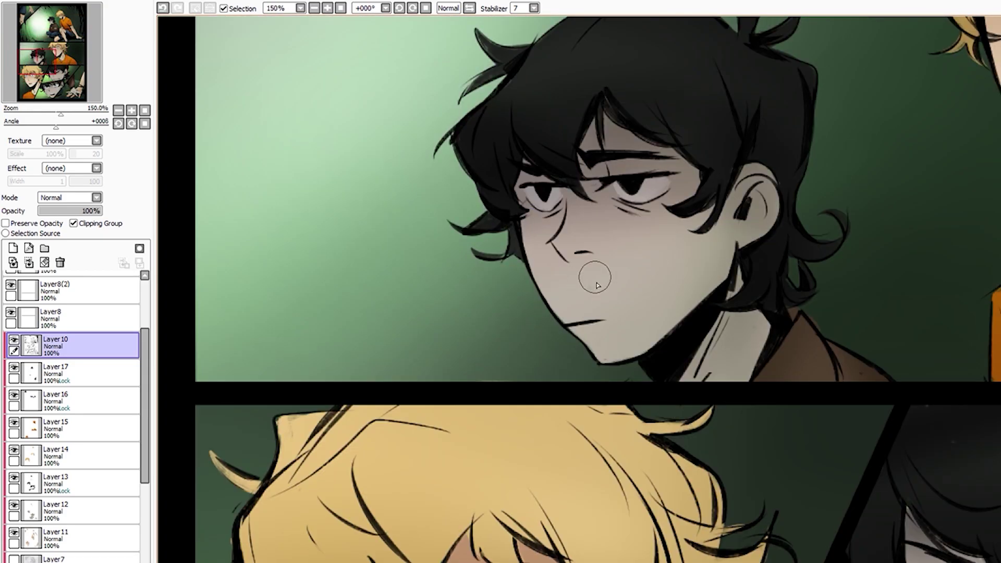
Clear the lasso selection and recheck the crying boy's eye lines and overlapping hands
key(ctrl+d)
scroll(578, 245, down, 2)
scroll(678, 312, up, 2)
scroll(737, 328, up, 2)
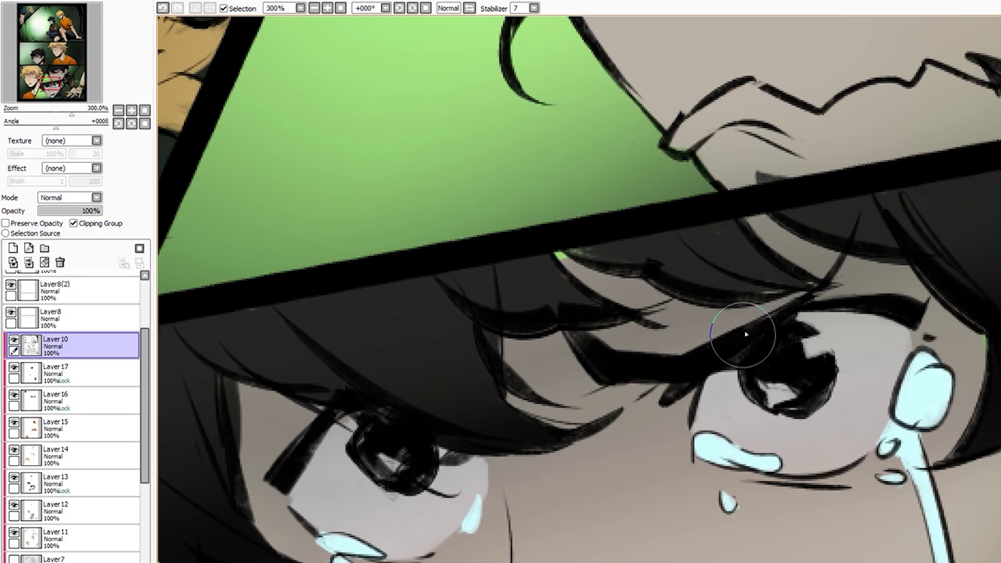
scroll(483, 495, down, 4)
scroll(497, 296, down, 1)
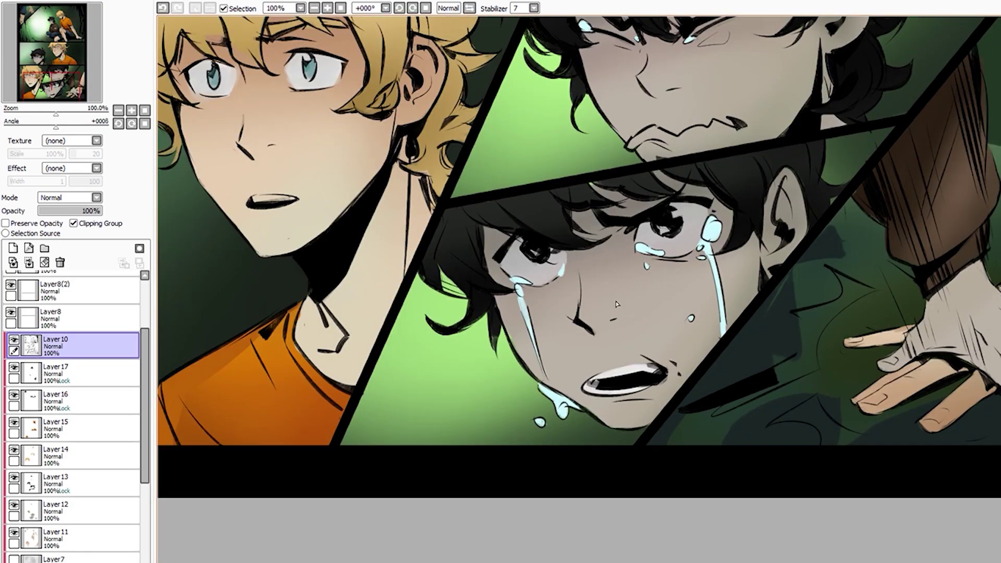
scroll(476, 284, up, 2)
scroll(632, 385, down, 4)
scroll(463, 331, up, 3)
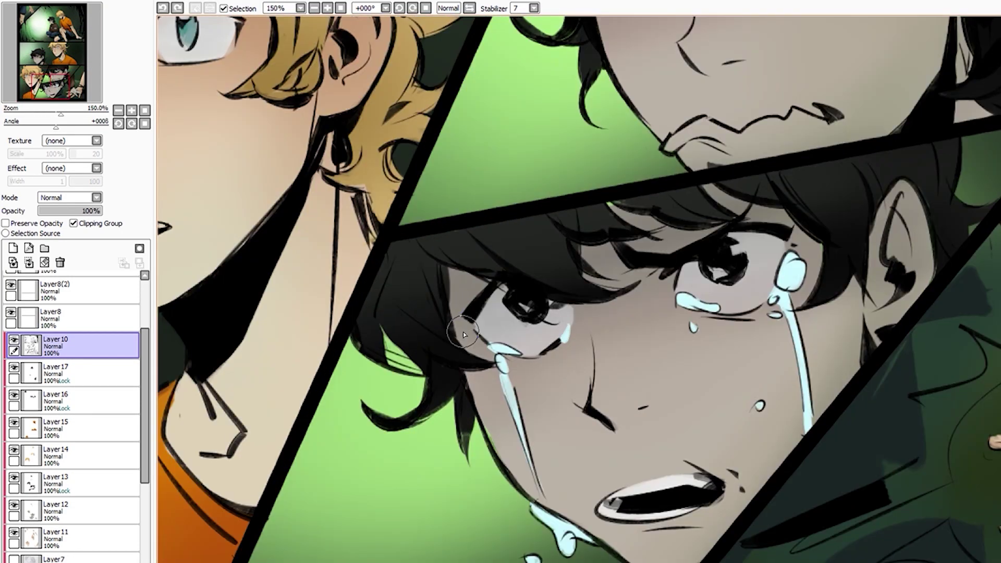
scroll(655, 147, up, 1)
scroll(655, 147, down, 2)
scroll(657, 324, down, 1)
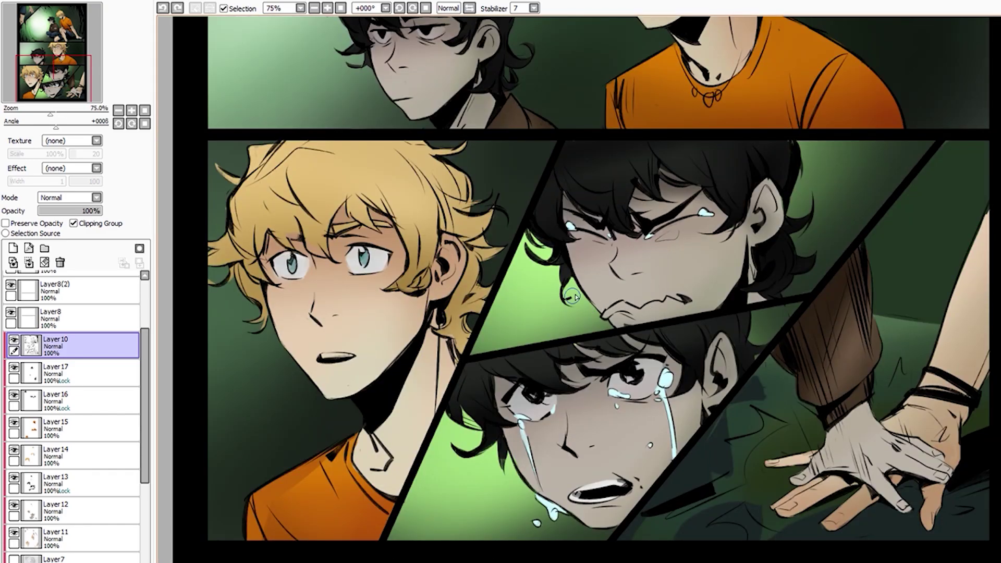
scroll(476, 380, up, 1)
scroll(686, 397, down, 1)
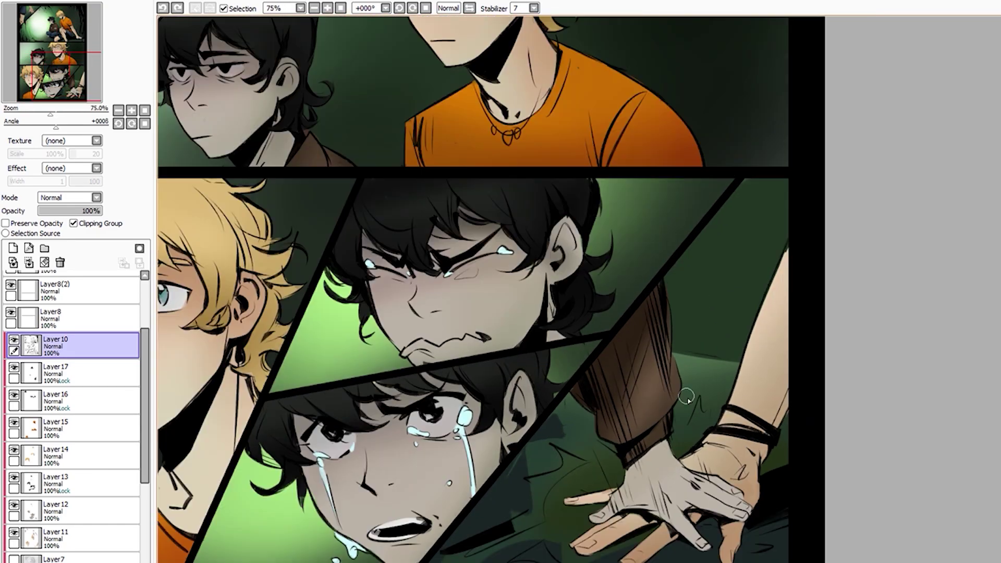
scroll(686, 397, up, 3)
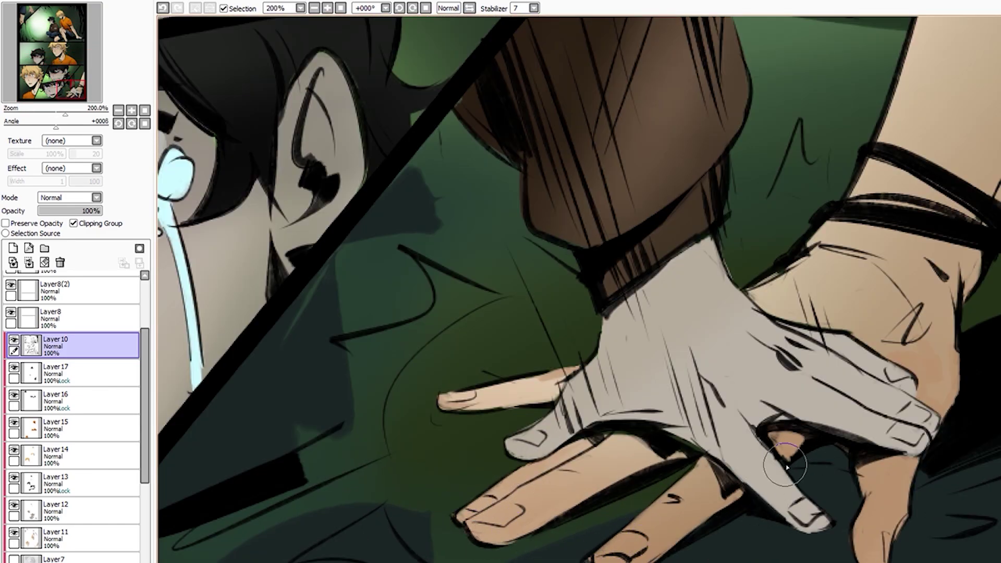
scroll(541, 415, down, 2)
scroll(775, 377, down, 1)
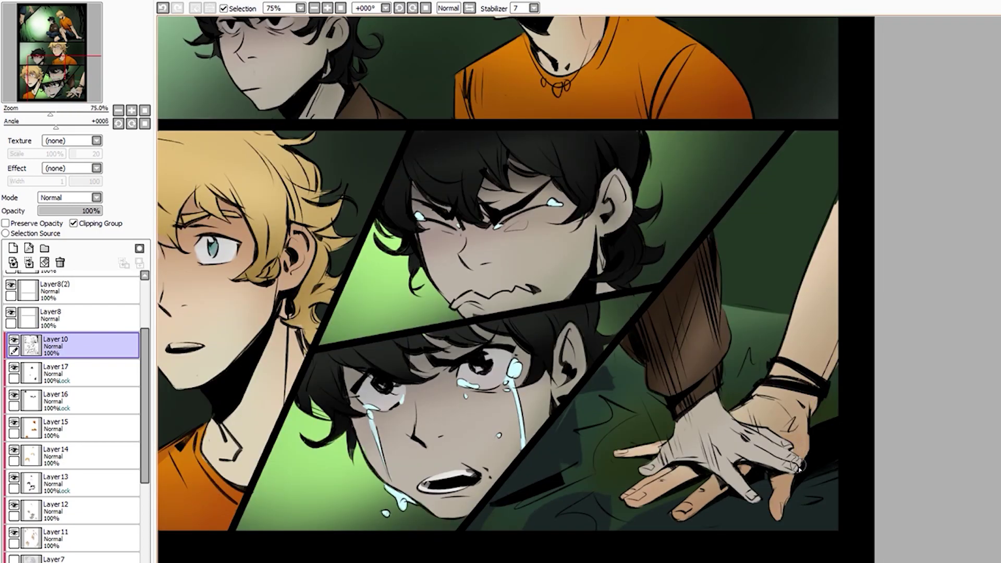
scroll(799, 467, down, 3)
scroll(766, 370, up, 2)
scroll(650, 347, up, 1)
scroll(671, 211, up, 1)
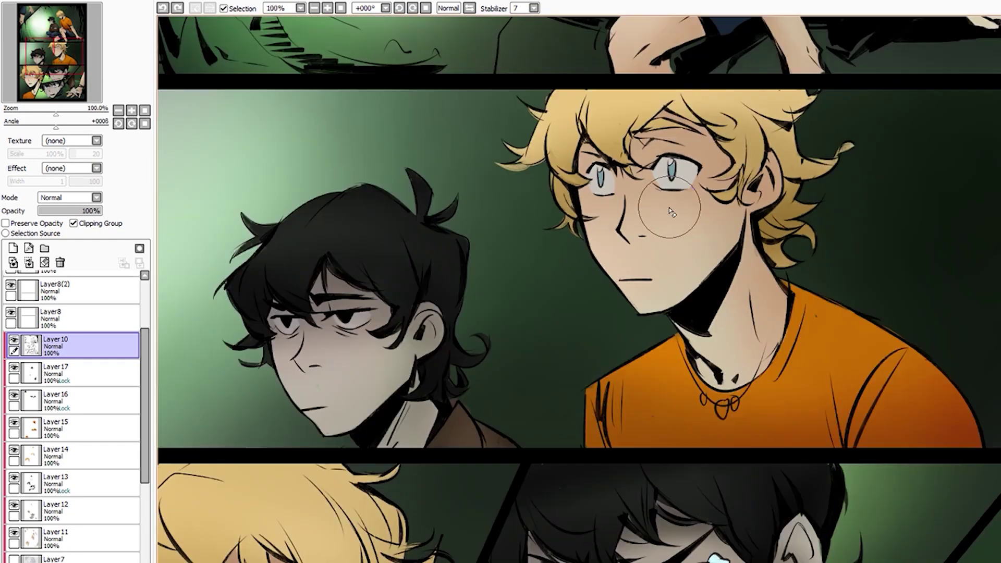
scroll(671, 211, up, 1)
scroll(651, 142, down, 1)
scroll(652, 156, up, 2)
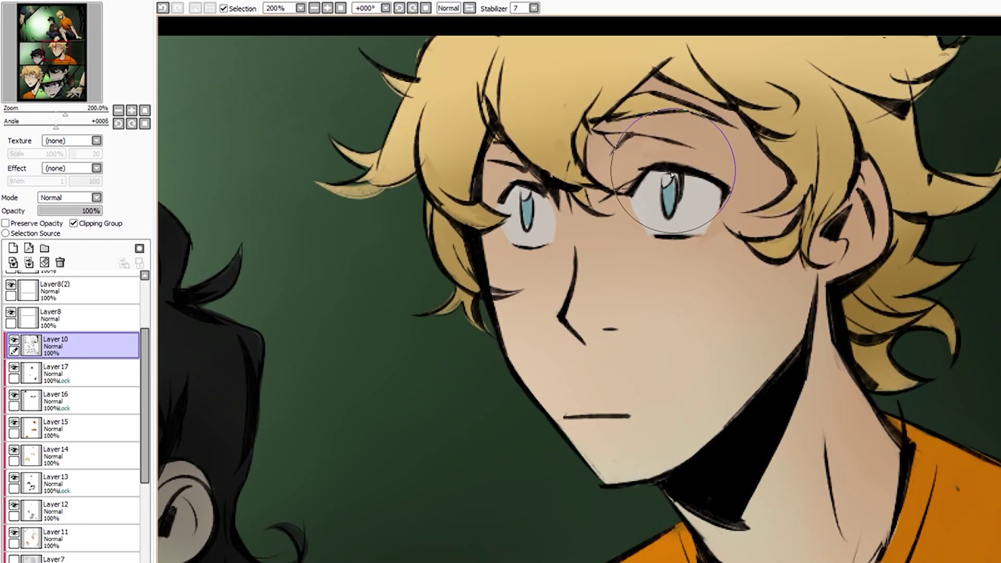
scroll(655, 183, down, 3)
scroll(658, 209, up, 4)
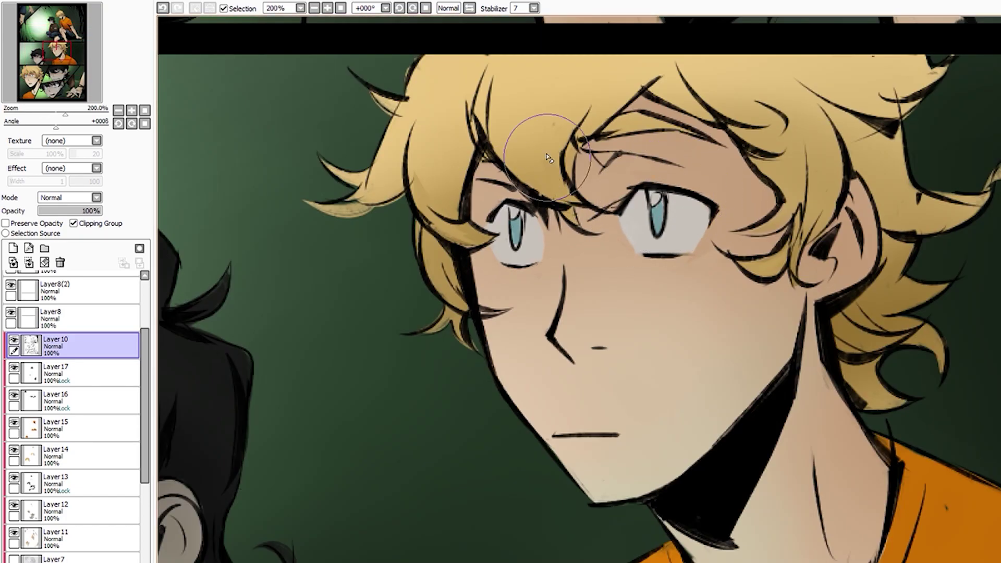
scroll(604, 201, up, 2)
scroll(637, 246, down, 3)
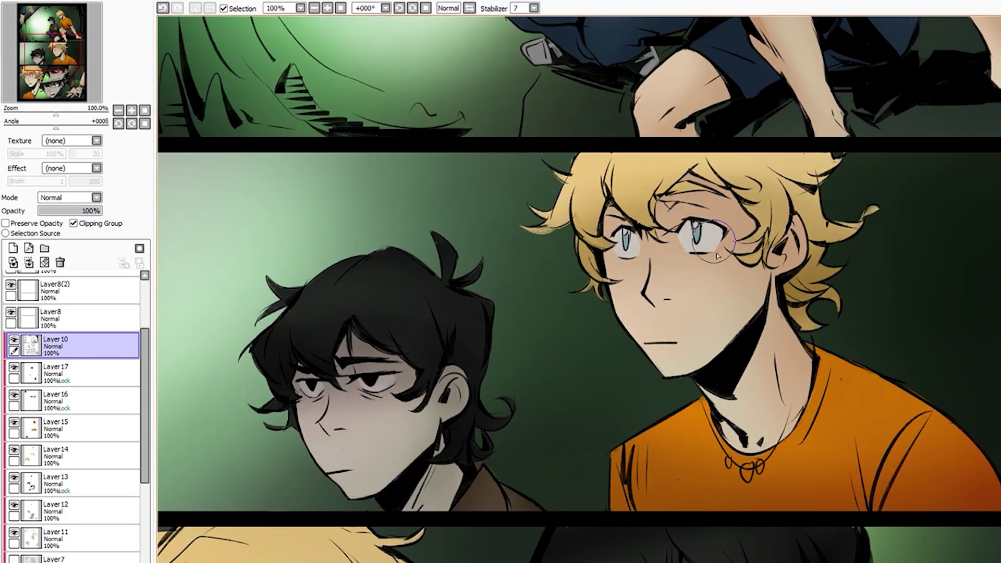
scroll(640, 249, up, 1)
scroll(641, 249, up, 1)
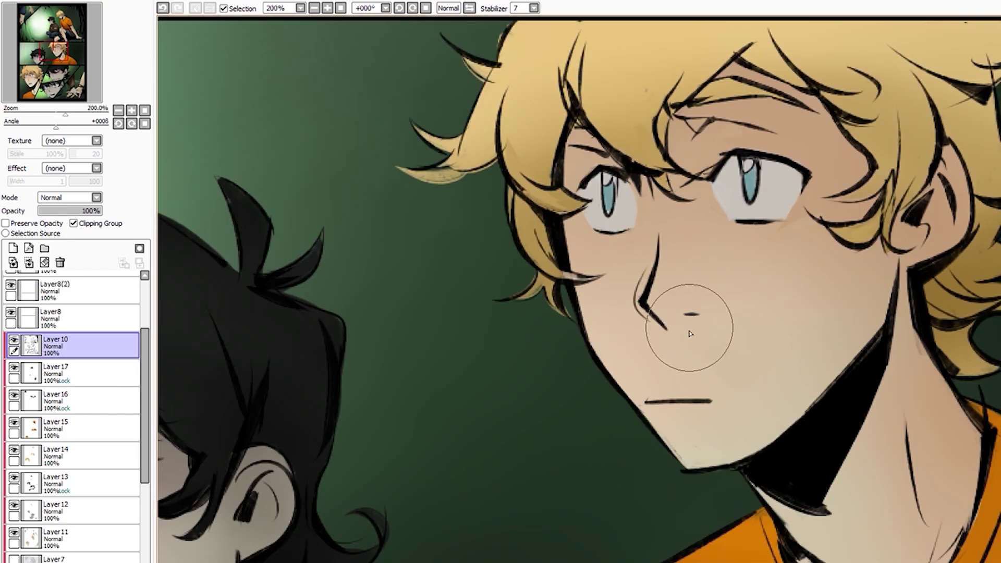
scroll(688, 326, down, 1)
scroll(697, 285, down, 1)
scroll(664, 263, up, 1)
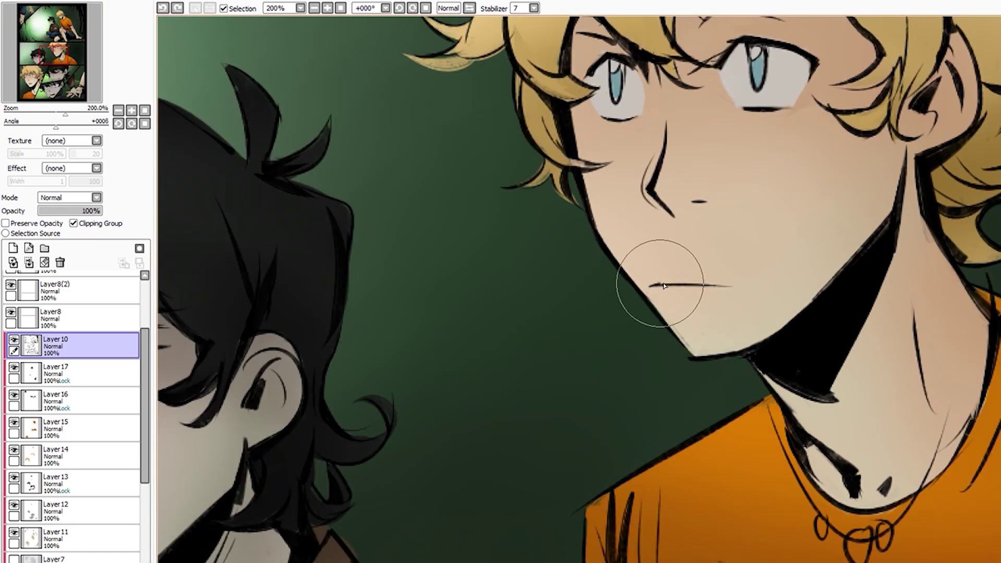
scroll(663, 263, down, 1)
scroll(445, 293, up, 4)
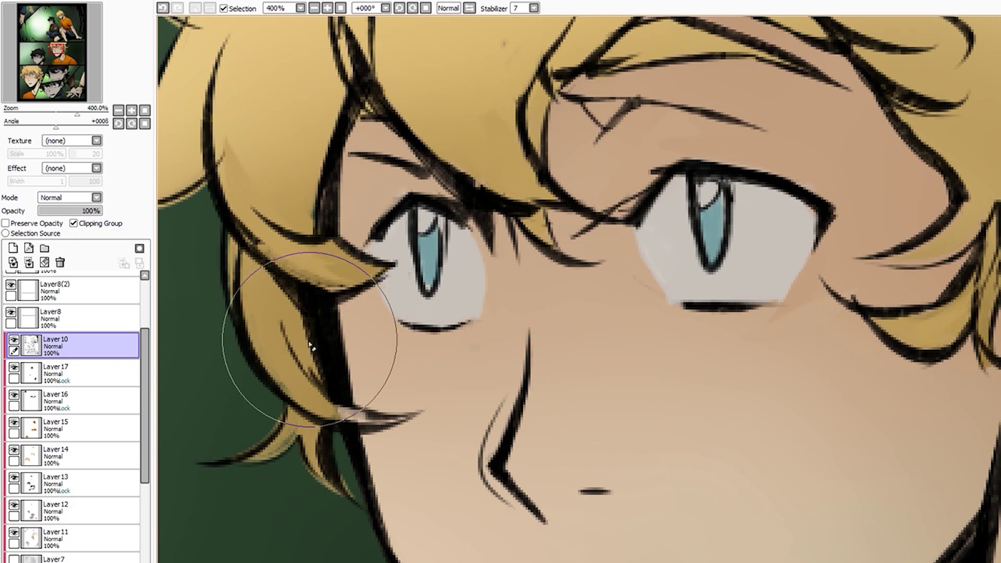
scroll(344, 303, down, 4)
scroll(756, 365, down, 3)
scroll(729, 406, up, 2)
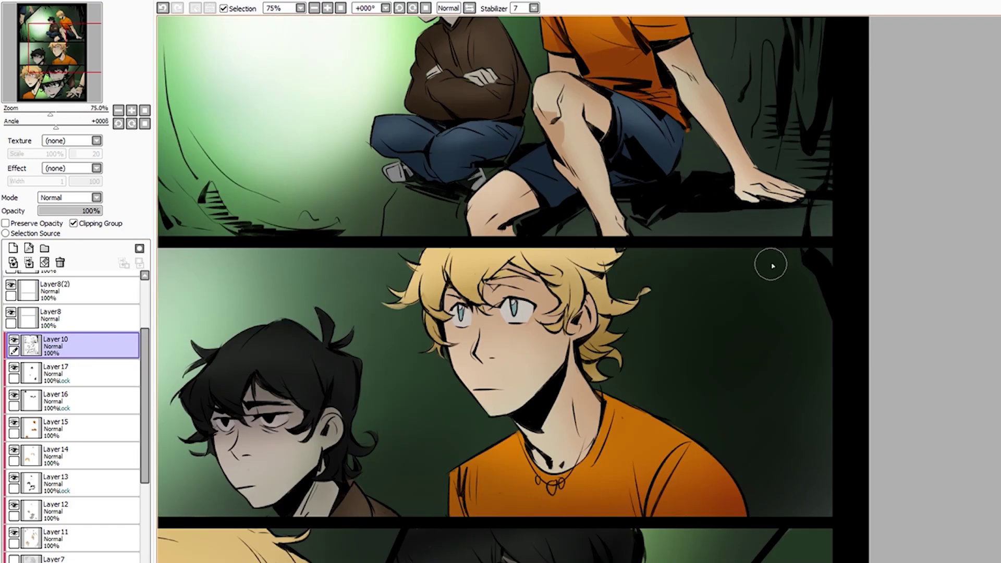
scroll(695, 281, up, 1)
scroll(841, 298, up, 1)
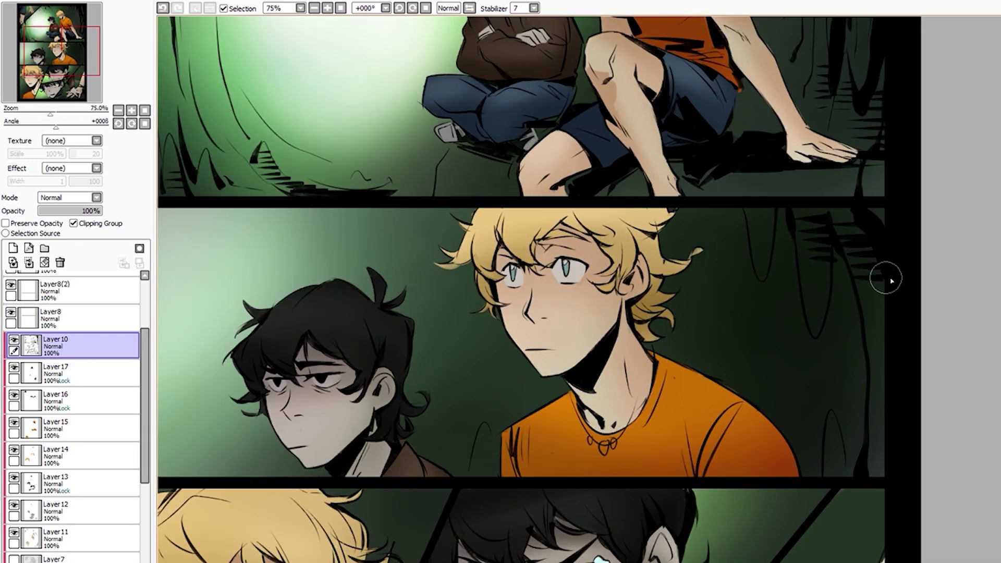
scroll(881, 279, down, 3)
scroll(818, 344, up, 3)
scroll(759, 131, up, 1)
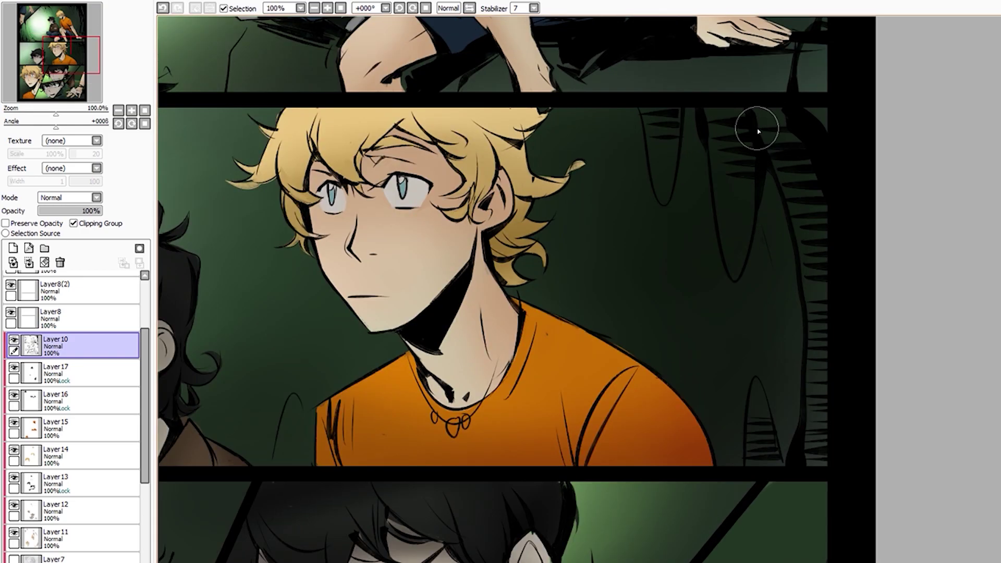
drag(727, 455, 760, 277)
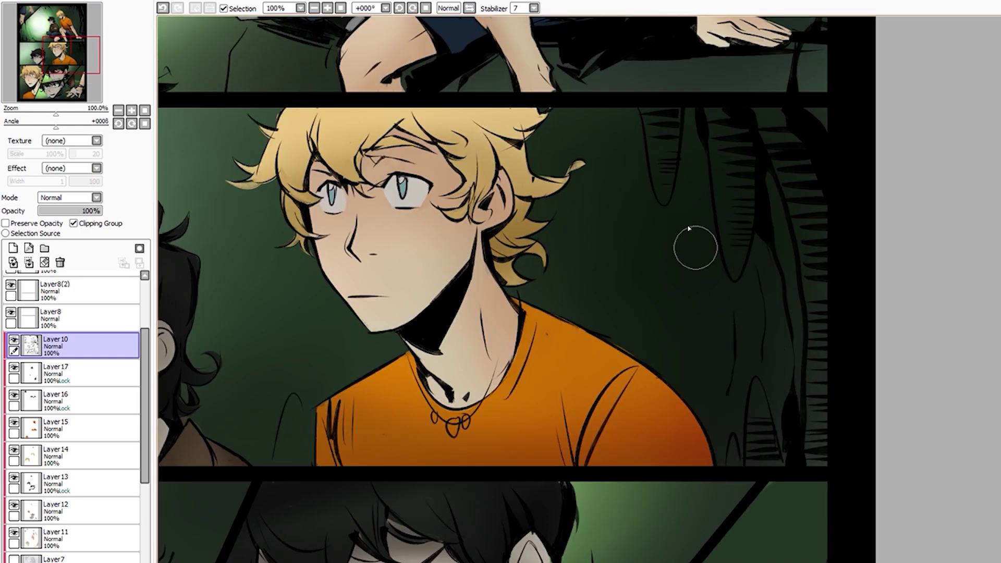
scroll(751, 135, down, 1)
scroll(678, 131, down, 1)
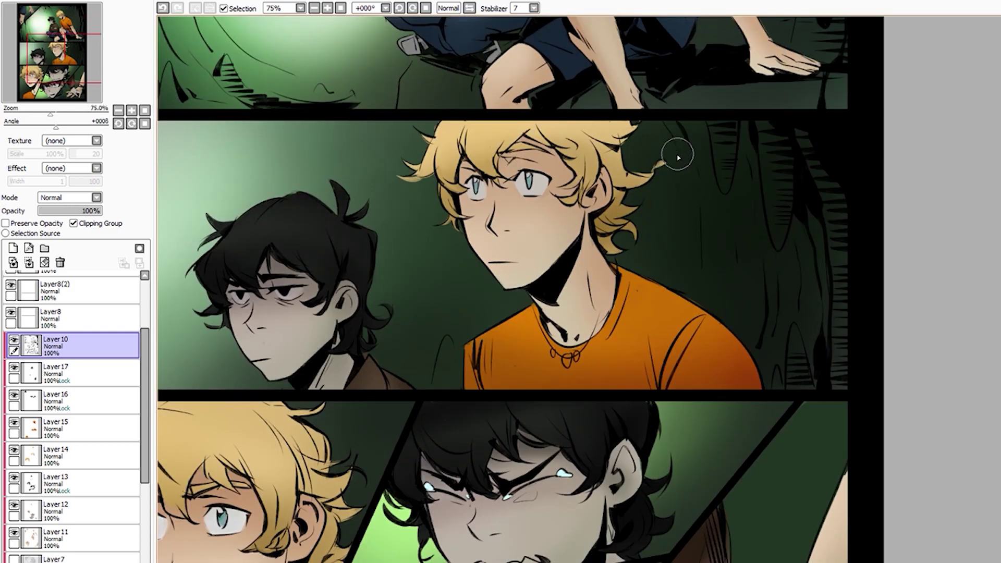
scroll(625, 219, down, 1)
scroll(591, 274, up, 2)
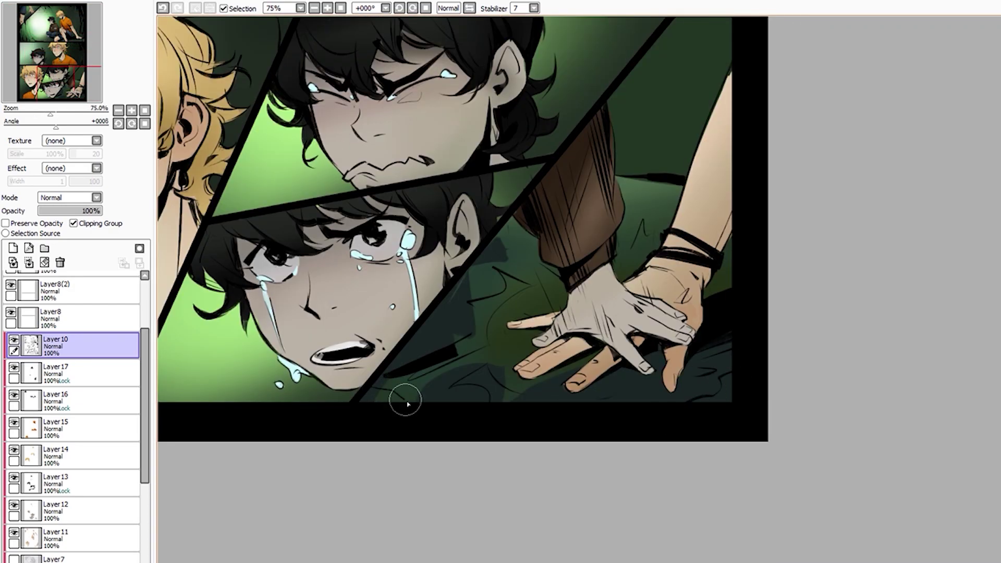
scroll(405, 400, down, 1)
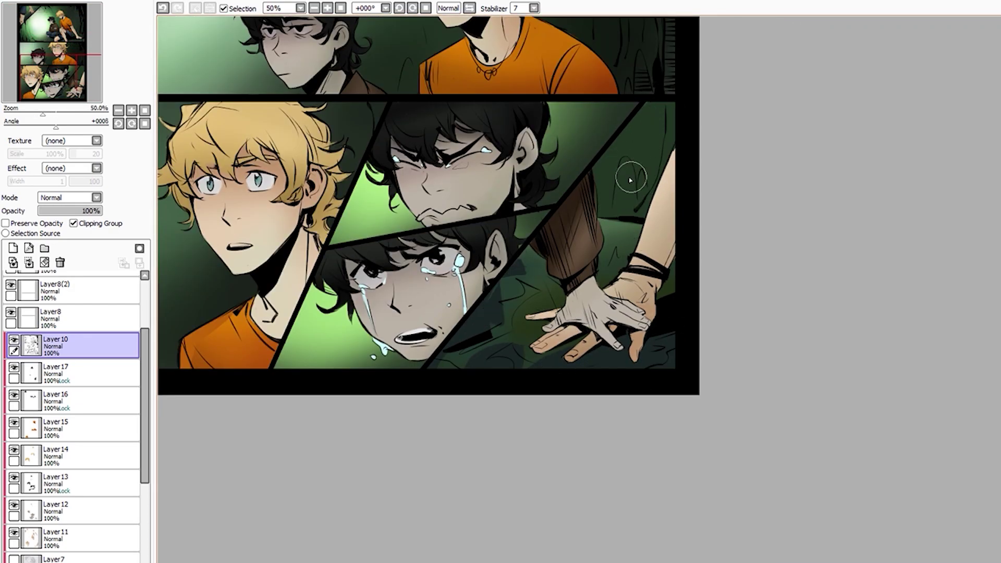
scroll(639, 210, down, 1)
scroll(522, 271, up, 1)
scroll(411, 339, up, 1)
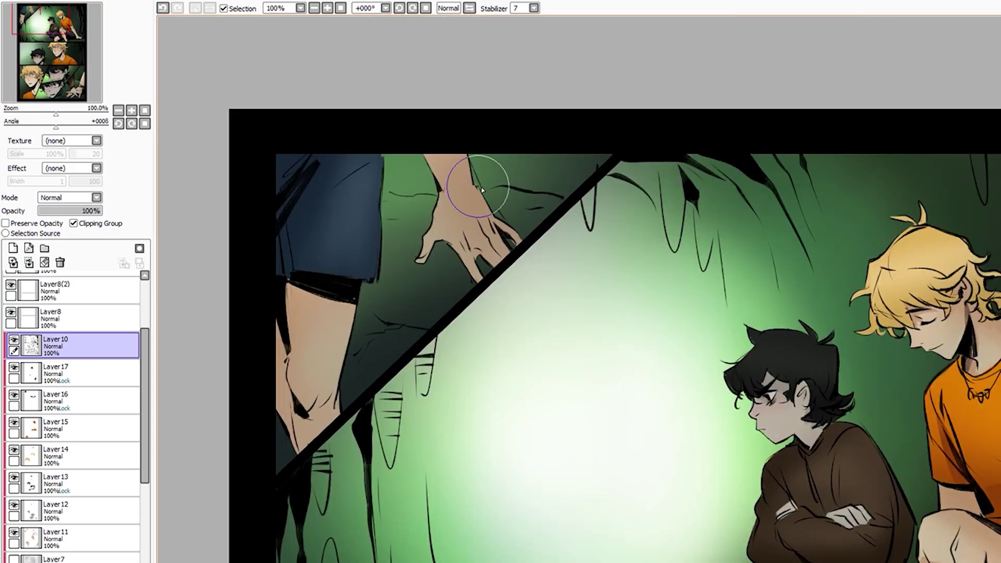
scroll(411, 339, down, 1)
scroll(429, 201, down, 1)
Undo the previous stroke and zoom to frame the top panel's left cave wall
scroll(674, 188, up, 1)
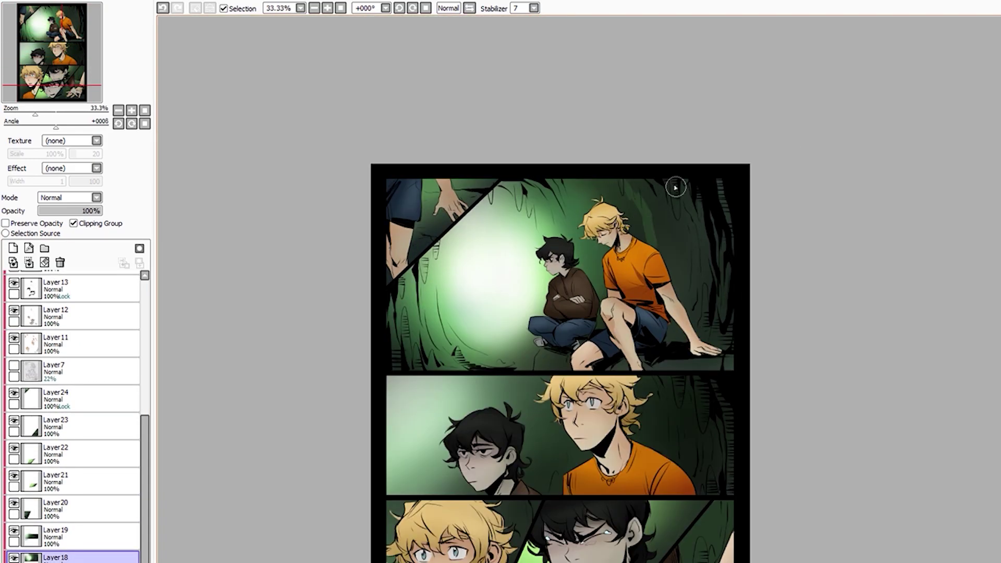
scroll(611, 265, up, 1)
key(ctrl+z)
scroll(563, 213, down, 1)
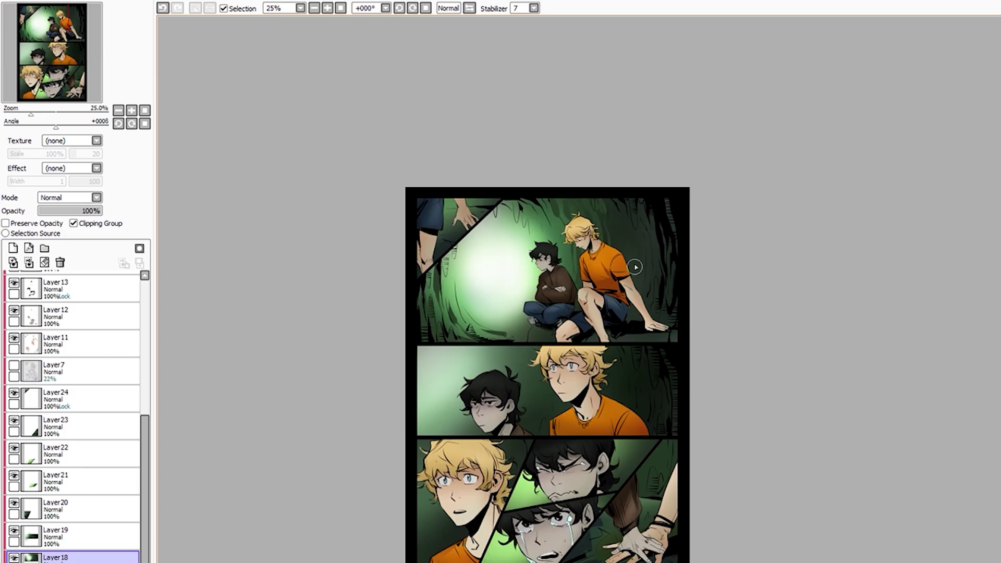
scroll(630, 280, up, 1)
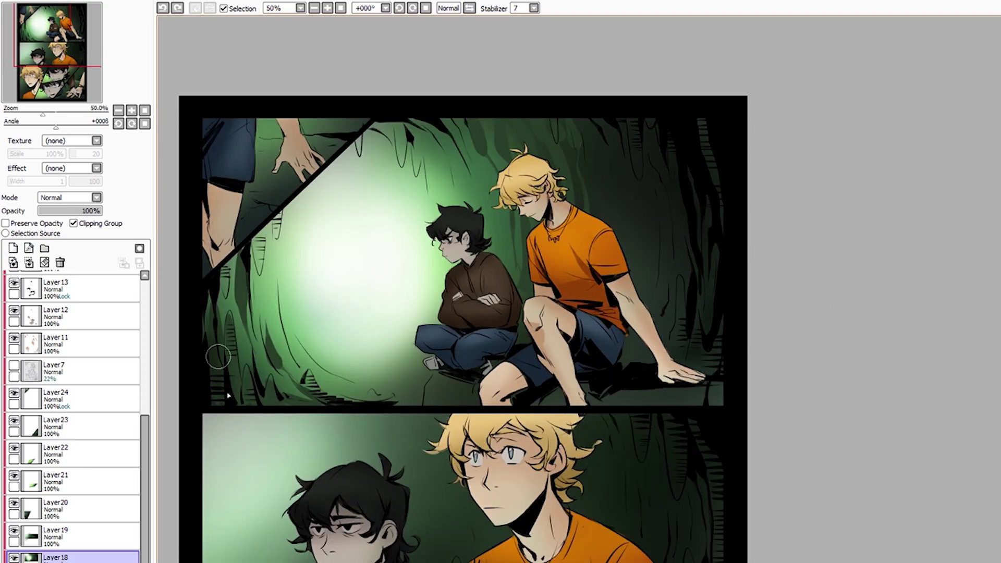
scroll(673, 136, up, 1)
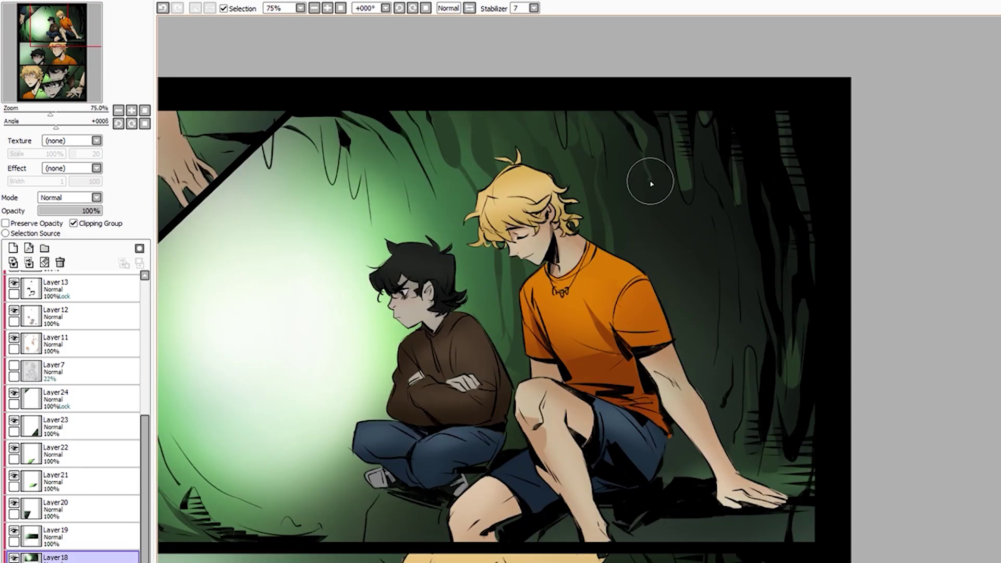
scroll(593, 367, down, 1)
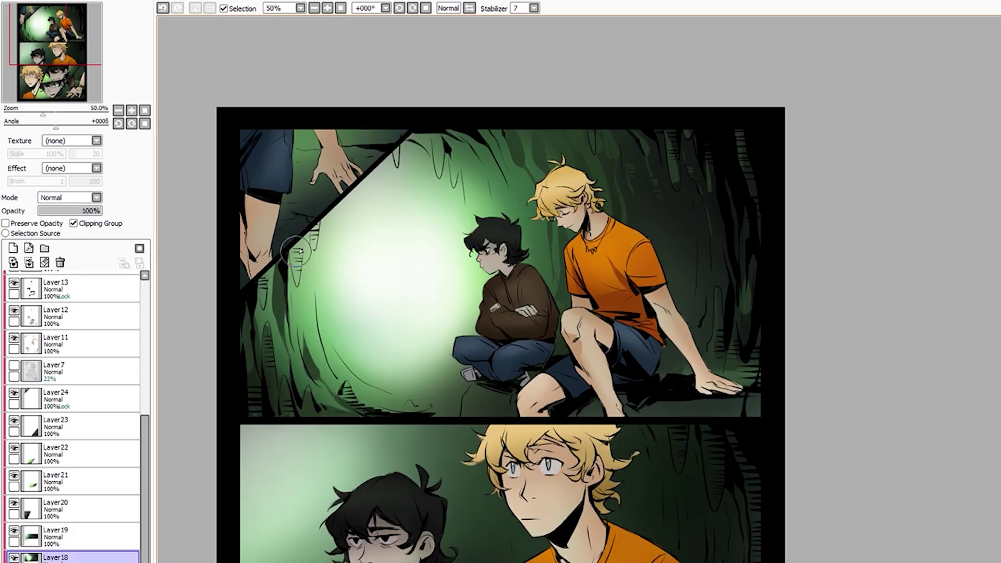
scroll(300, 251, up, 1)
scroll(582, 126, down, 1)
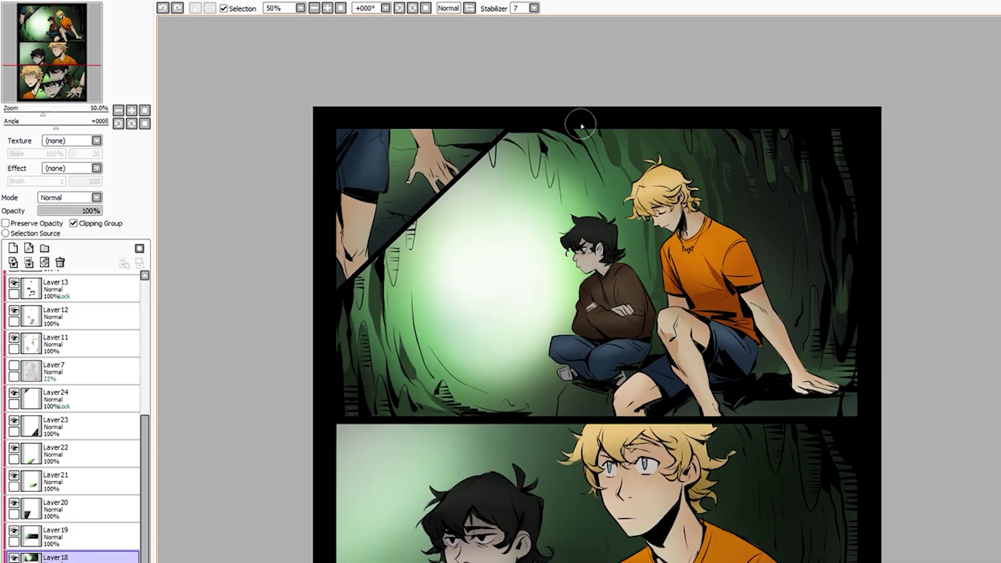
Airbrush a light green glow down the left cave wall, removing the stroke near the dark-haired boy
drag(394, 312, 552, 412)
key(ctrl+z)
key(ctrl+y)
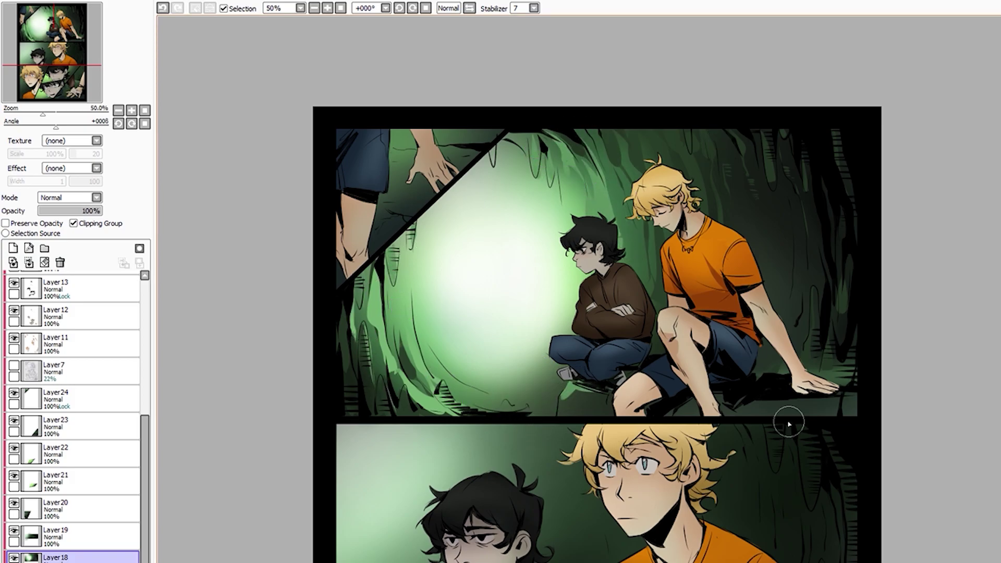
scroll(747, 144, up, 2)
scroll(648, 228, down, 2)
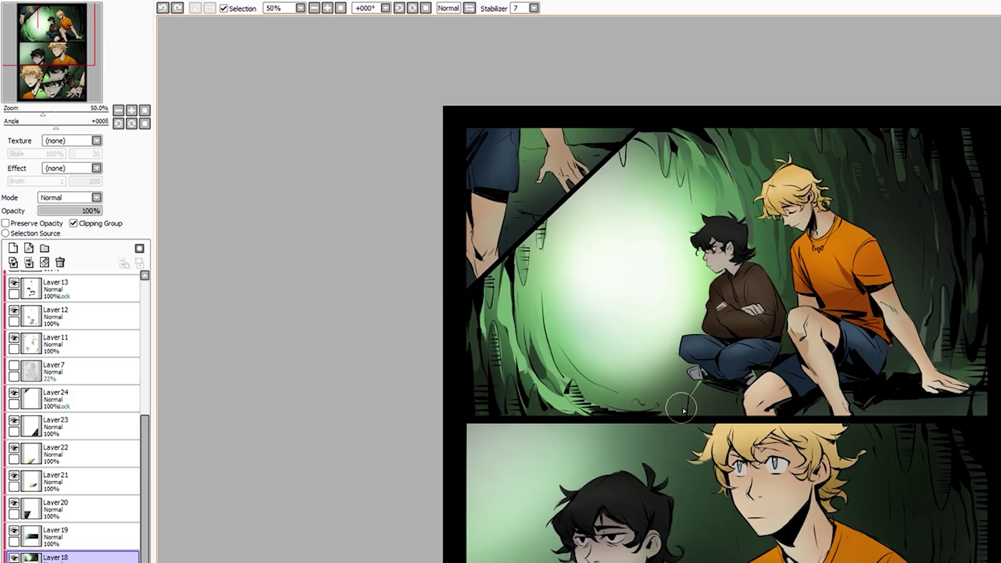
scroll(474, 353, down, 2)
scroll(583, 385, up, 2)
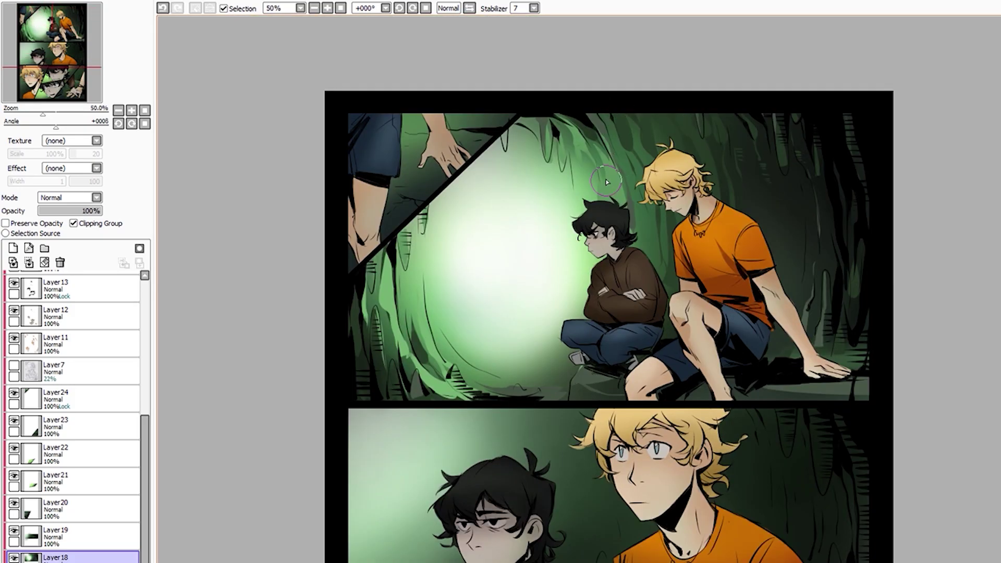
scroll(551, 223, down, 1)
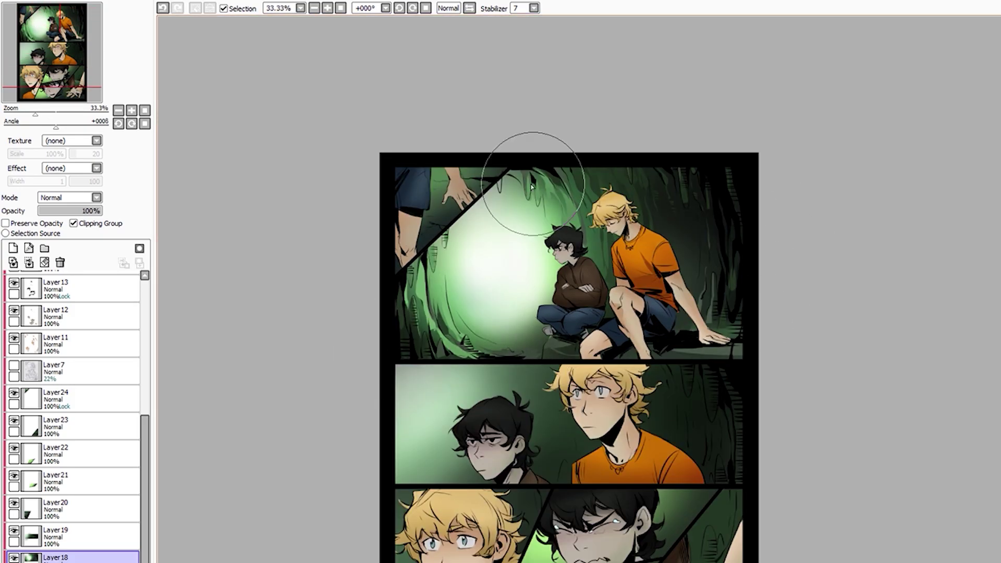
key(ctrl+z)
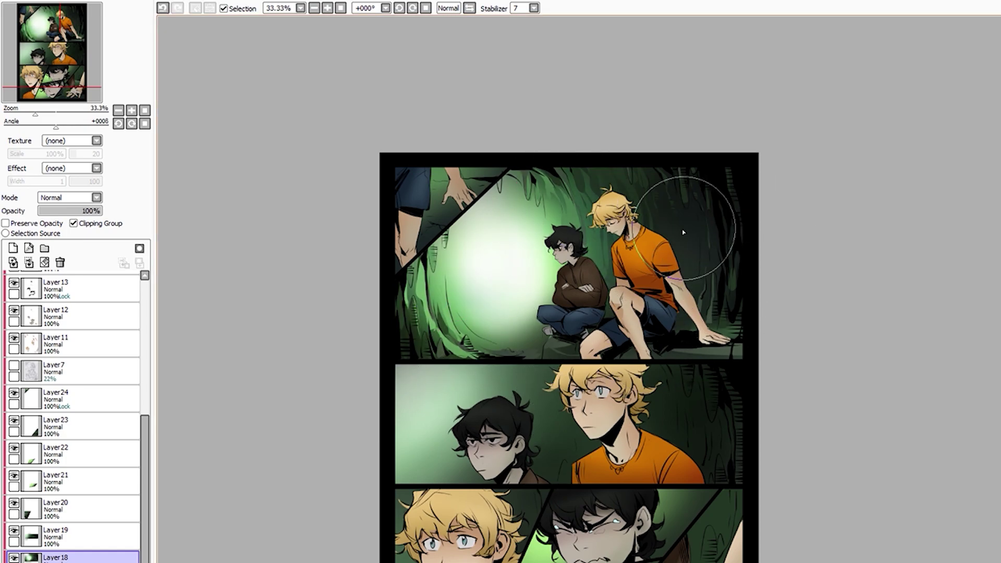
scroll(570, 324, down, 1)
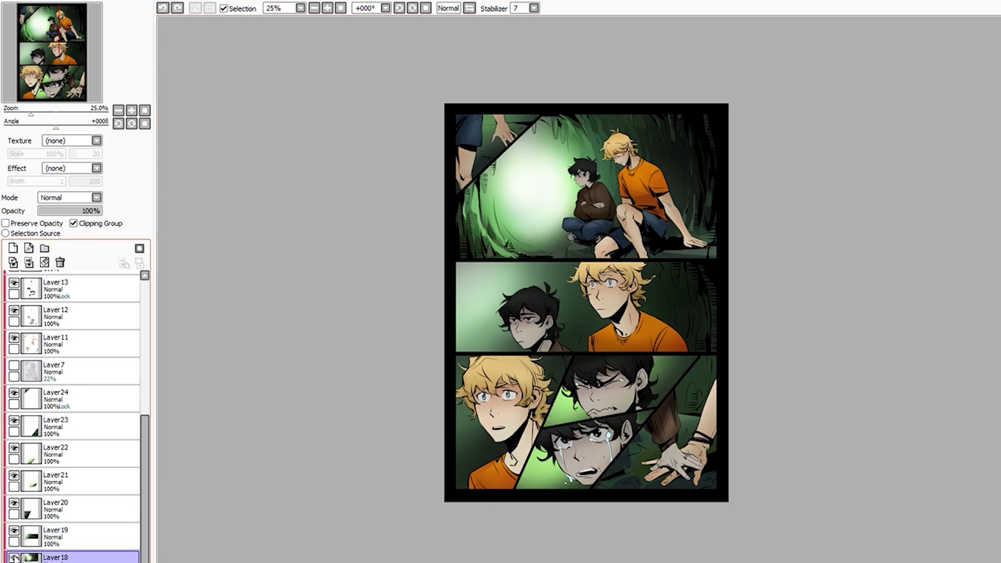
key(Up)
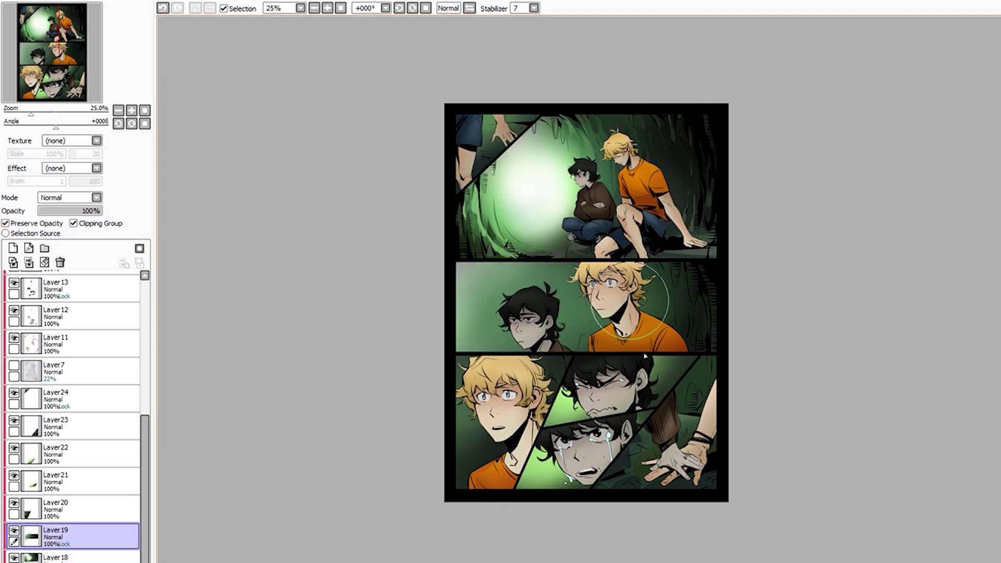
Brighten the middle panel's green background, undoing the whitish wash on its left side
drag(495, 308, 731, 340)
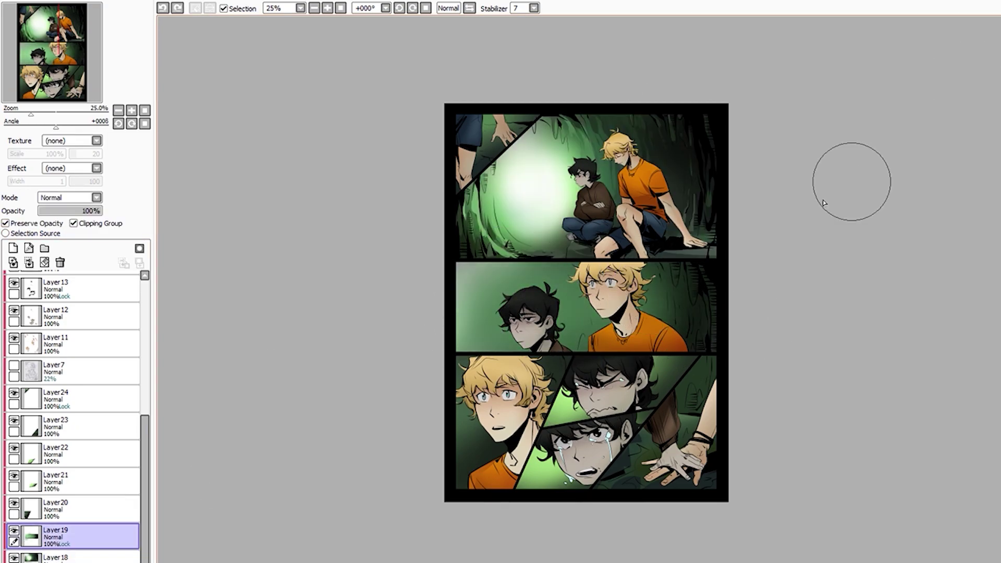
drag(521, 292, 447, 369)
key(ctrl+z)
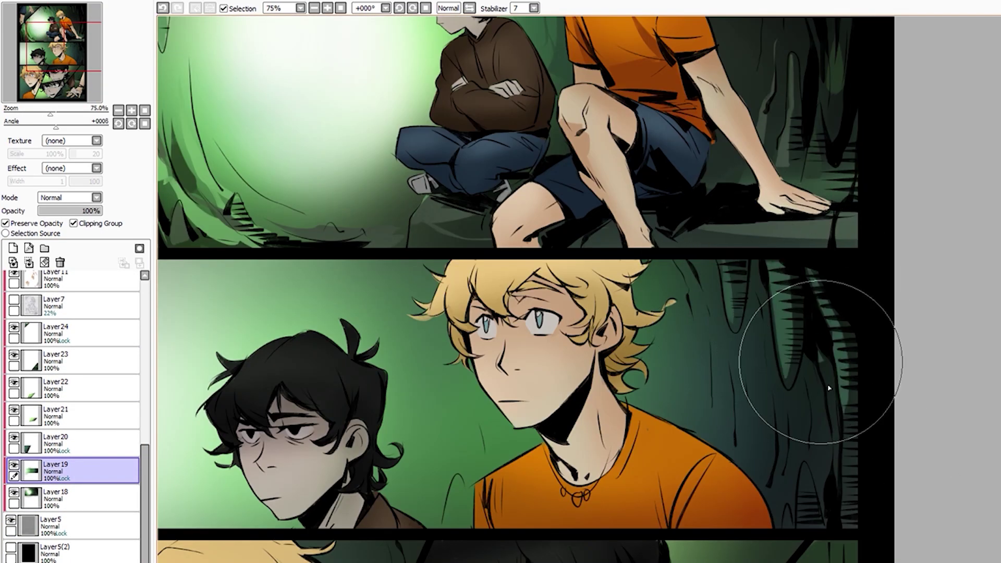
scroll(650, 428, down, 3)
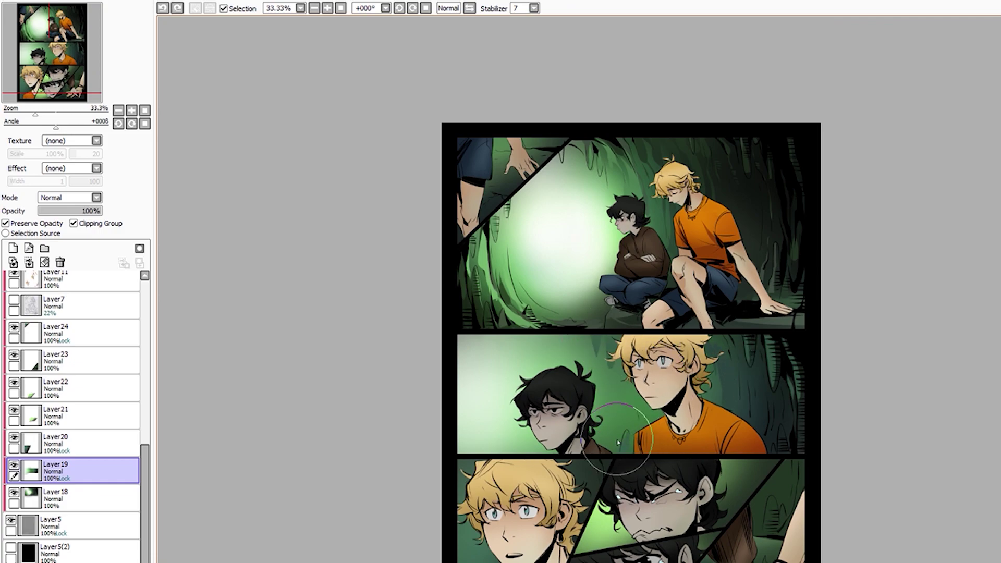
Shade the blonde boy's jaw, chin and neck, and shift Layer 20's shading near the gutter
drag(594, 327, 755, 417)
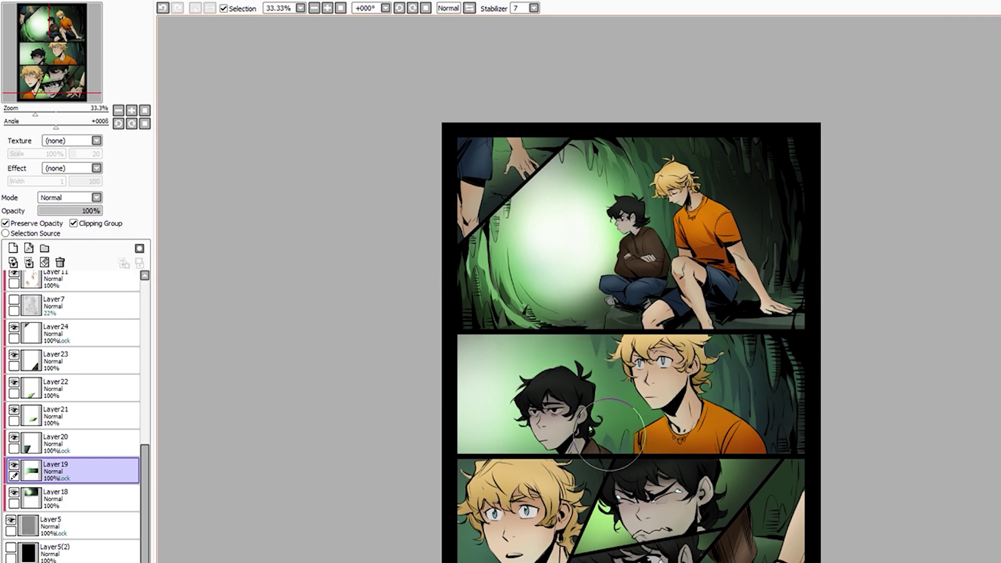
drag(643, 398, 669, 416)
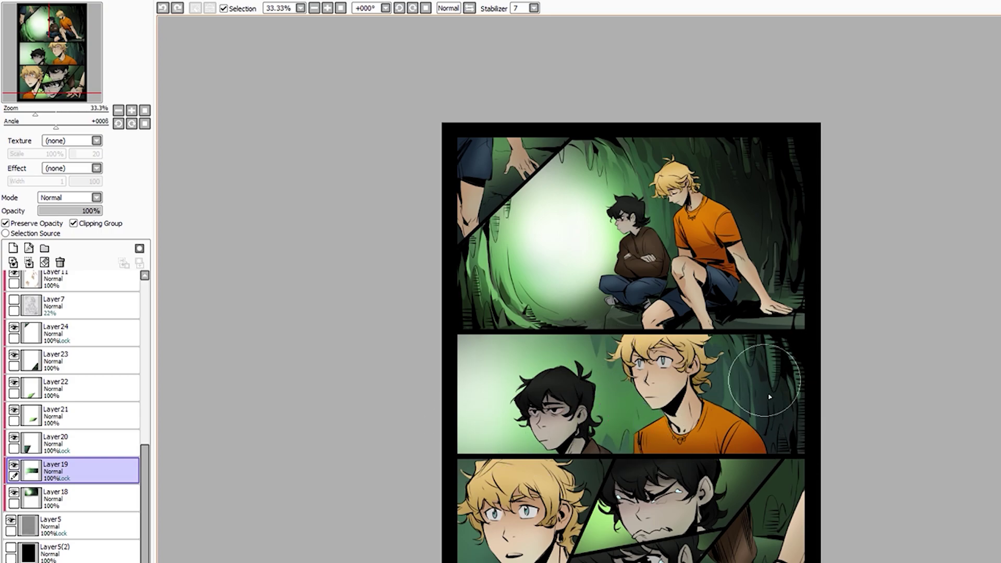
scroll(770, 397, up, 1)
scroll(667, 326, down, 1)
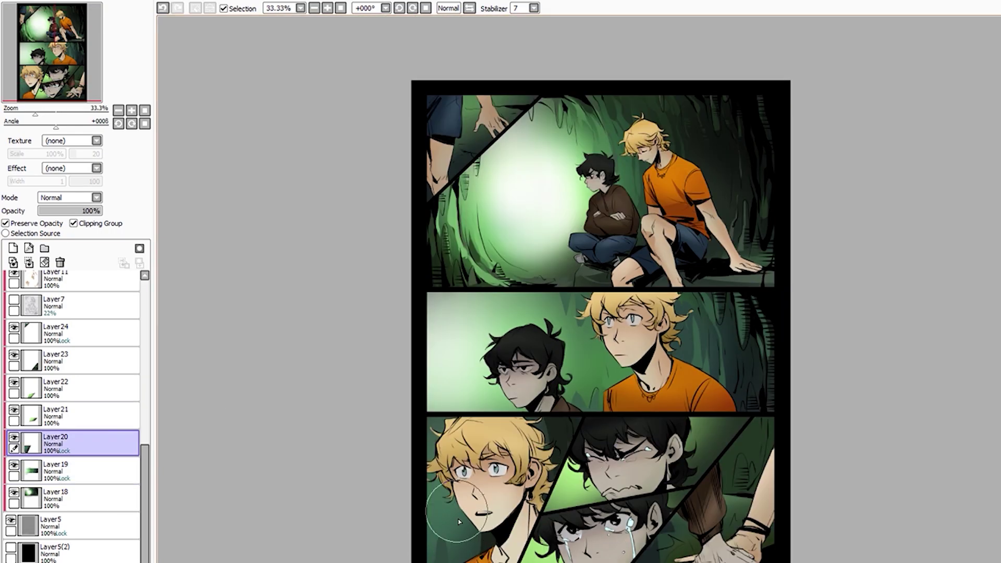
drag(459, 522, 478, 539)
On opacity-locked Layer 23, lighten the green background beside the hand in the bottom panel
key(Up)
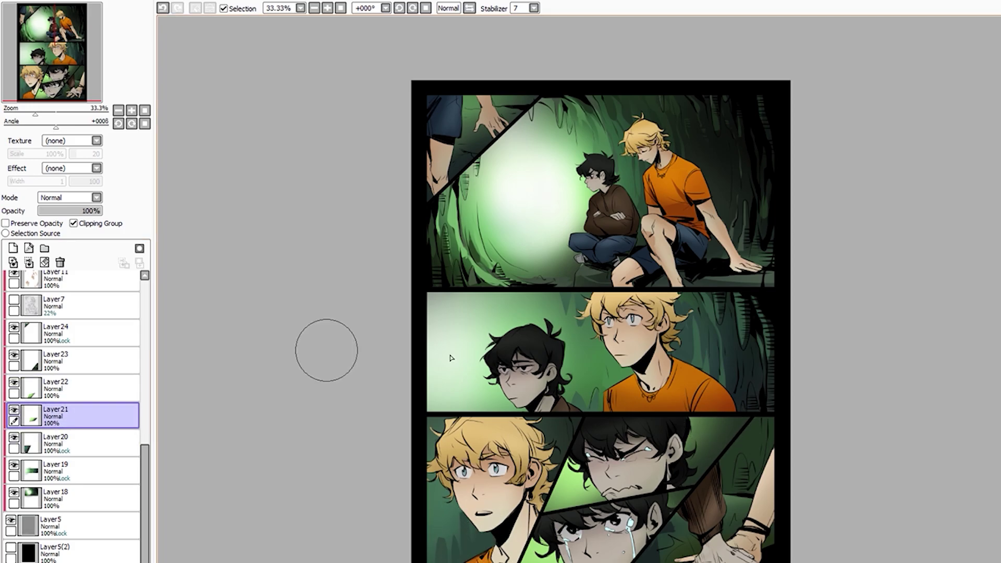
scroll(600, 365, up, 1)
click(98, 384)
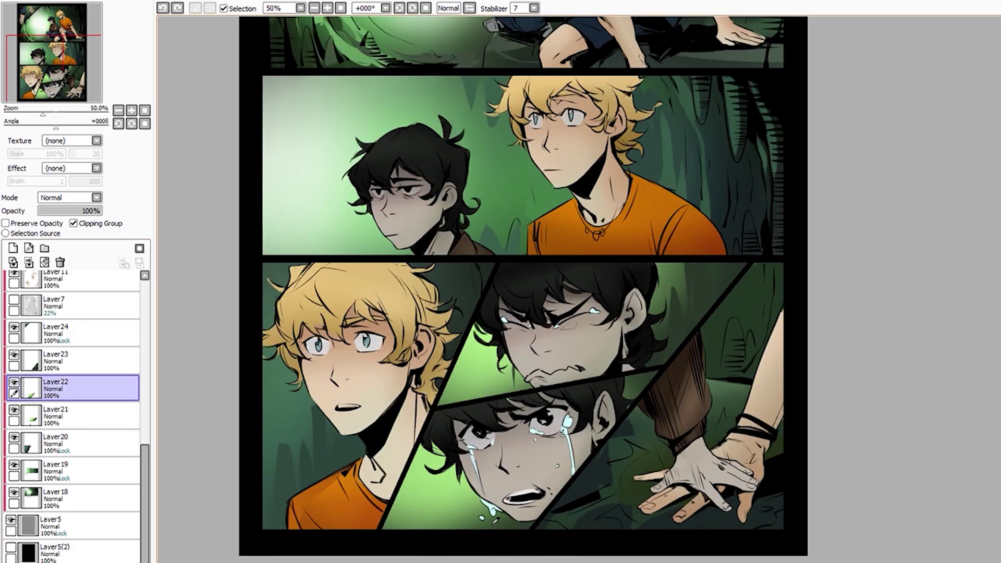
key(Up)
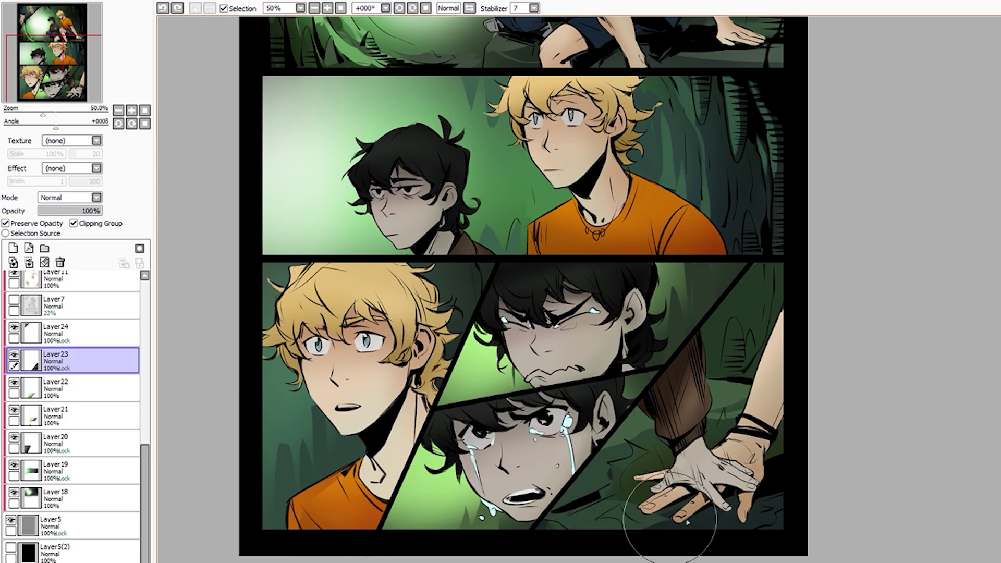
scroll(687, 522, down, 1)
drag(735, 339, 688, 412)
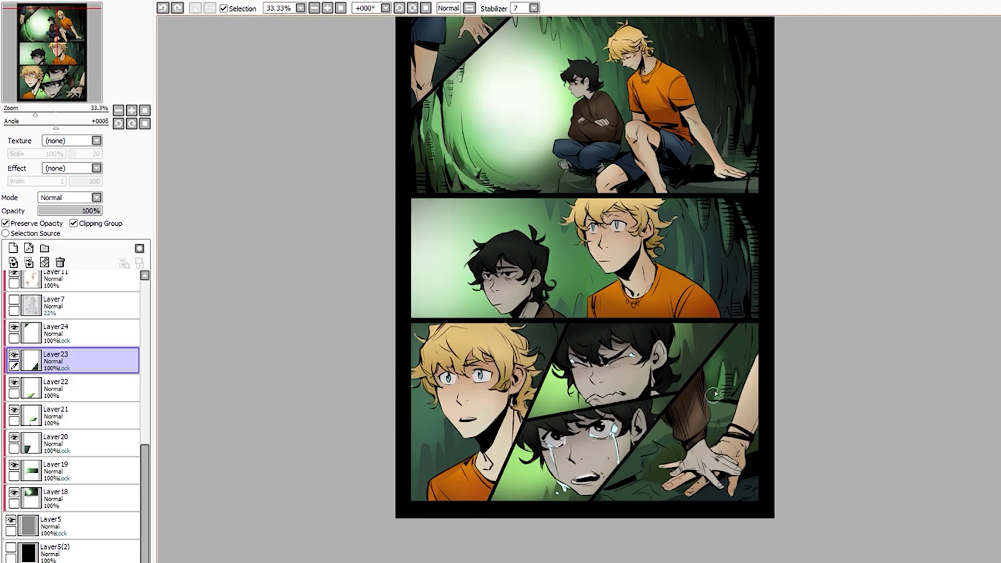
scroll(573, 312, up, 1)
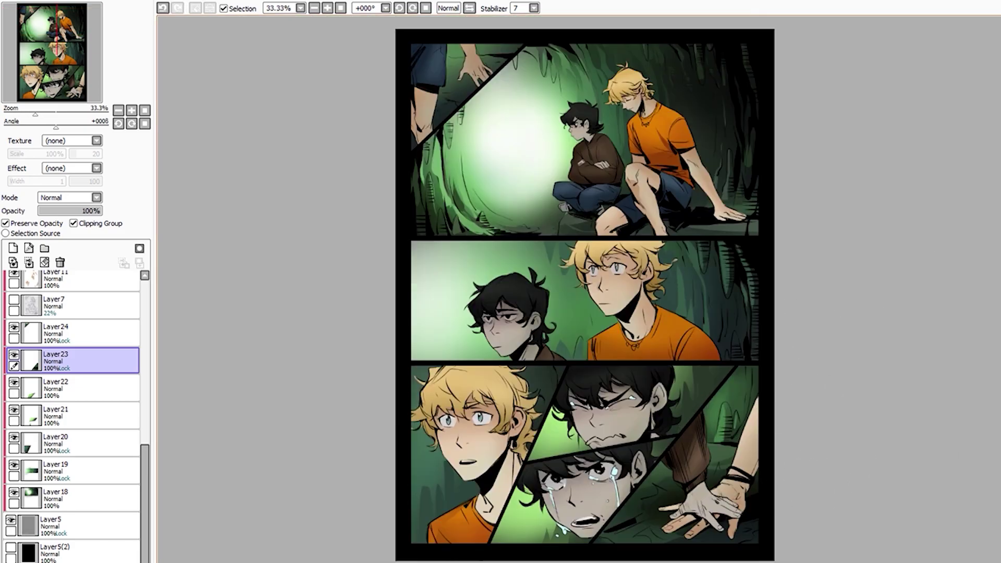
scroll(536, 171, up, 3)
key(Up)
scroll(446, 181, up, 1)
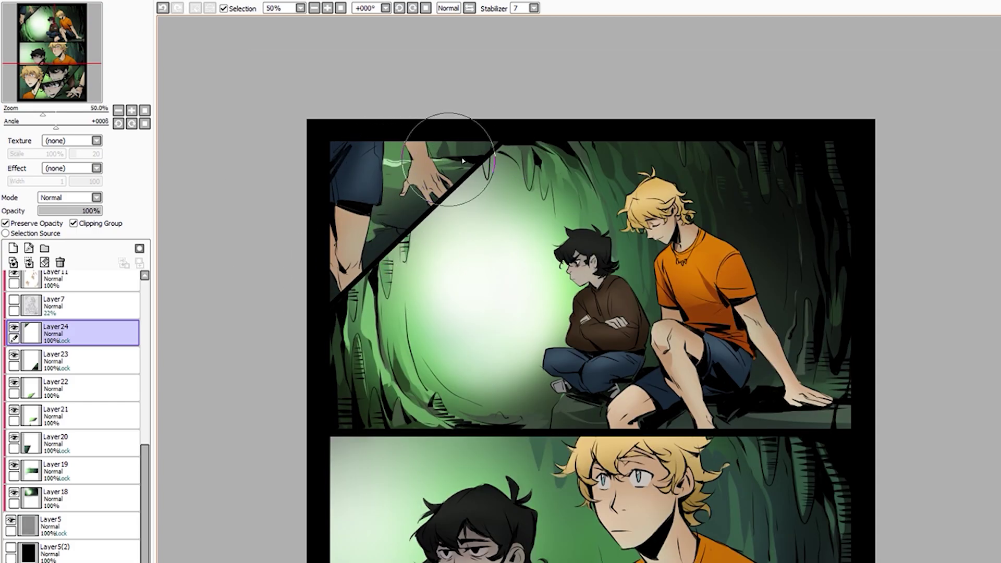
scroll(446, 145, down, 2)
scroll(756, 417, up, 1)
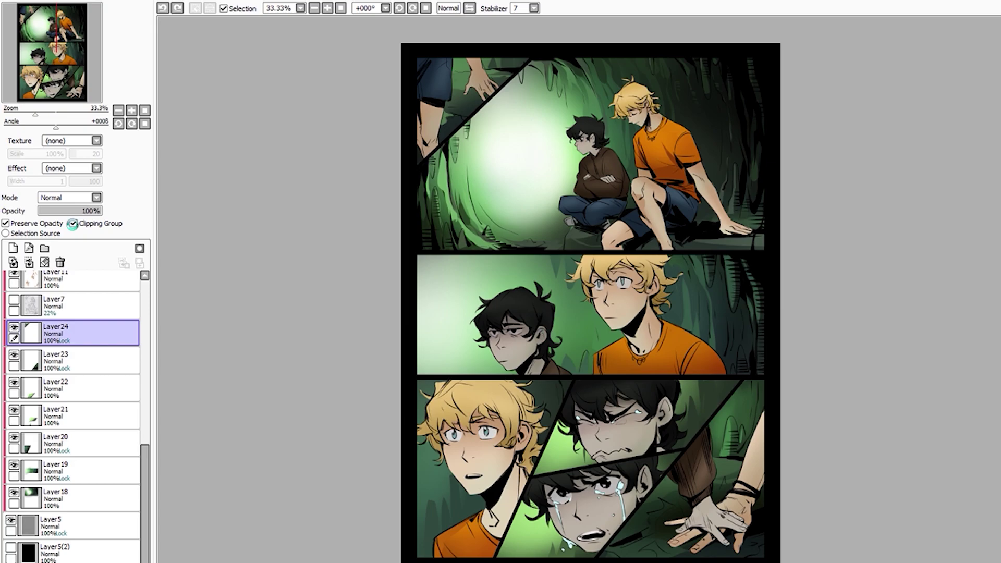
Lock Layer 12's opacity and airbrush rosy cheek blush, undoing one bad stroke on the crying face
scroll(73, 365, up, 3)
click(73, 437)
scroll(574, 365, up, 3)
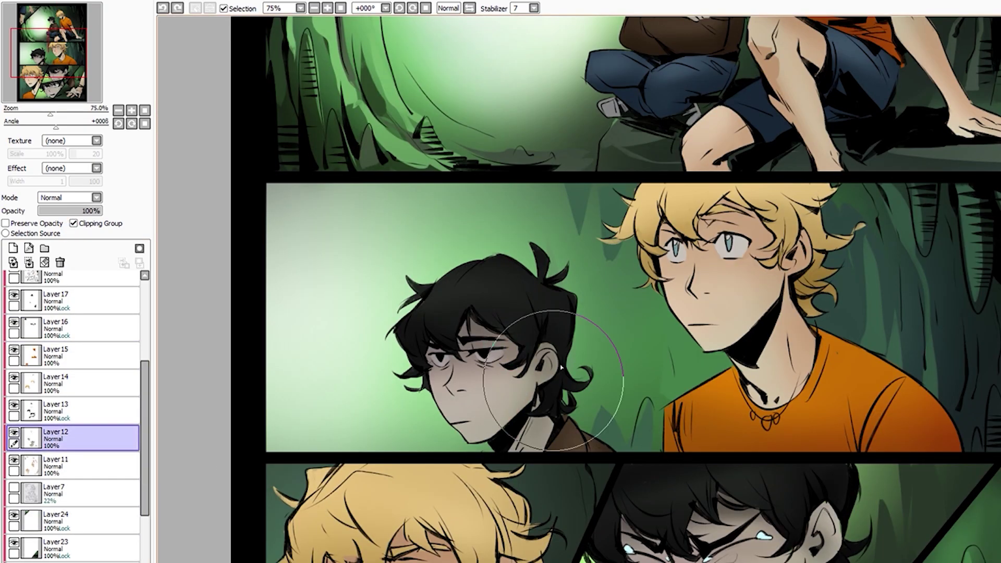
click(5, 223)
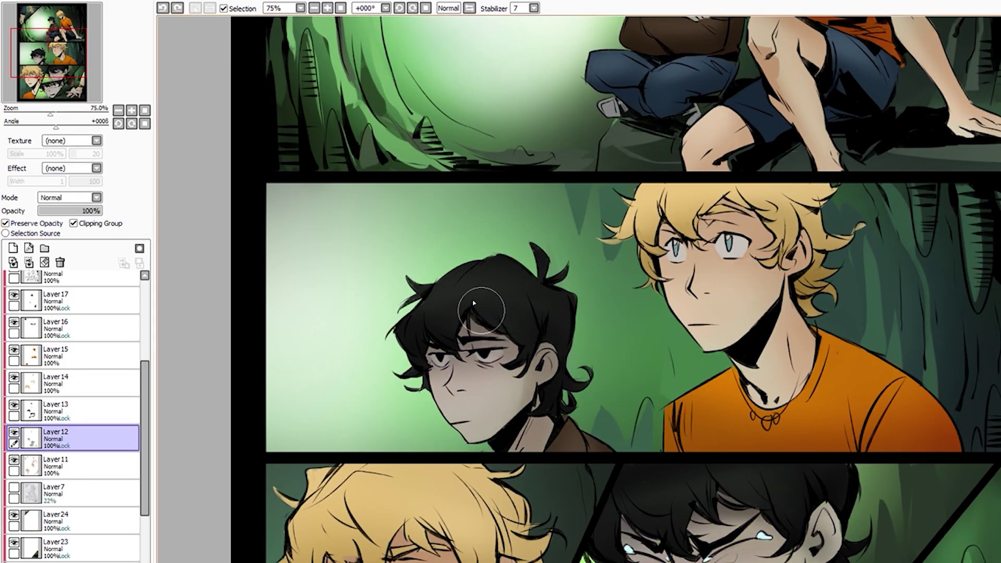
drag(473, 303, 340, 99)
scroll(340, 99, down, 2)
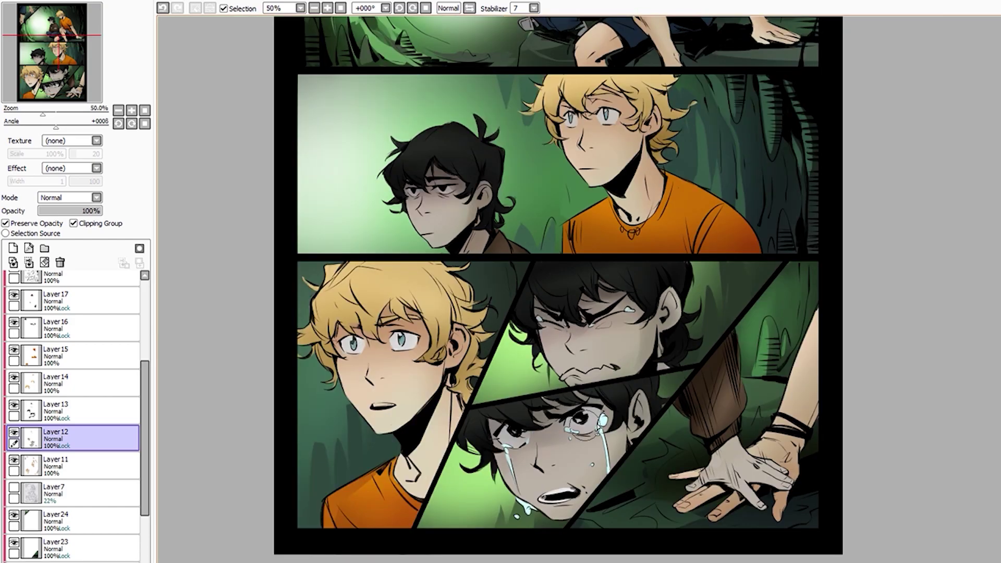
drag(606, 511, 600, 489)
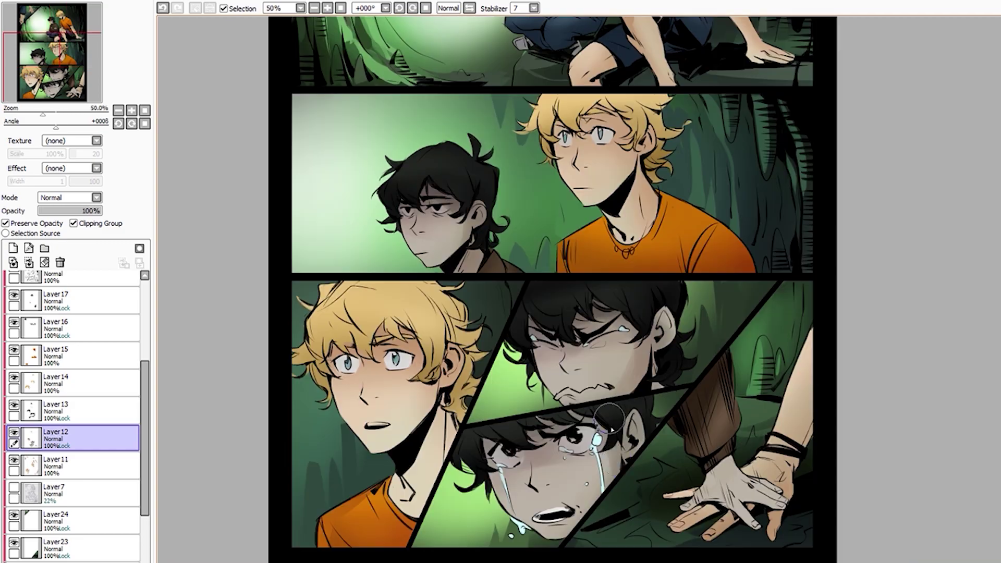
key(ctrl+z)
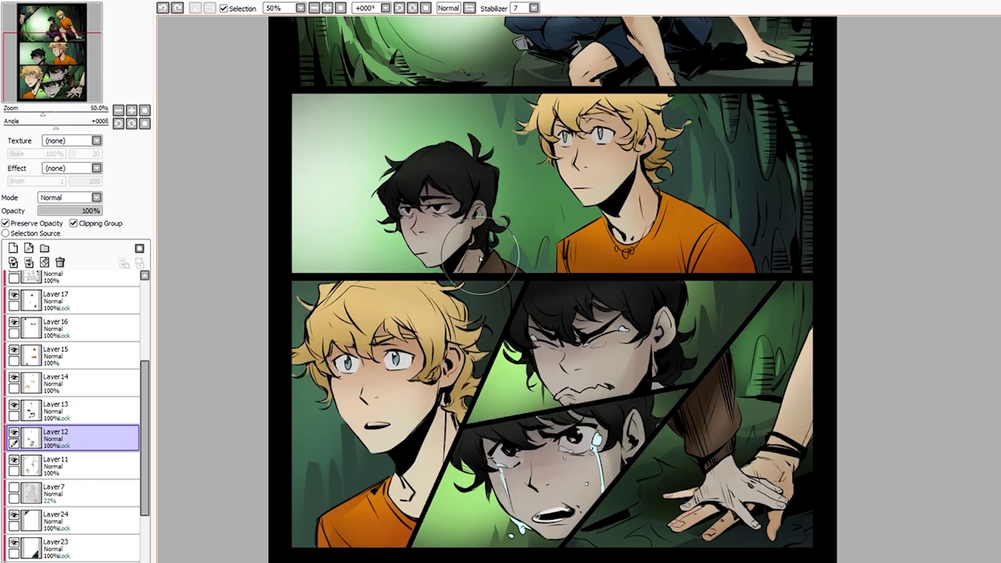
Alternate between Layers 11 and 12 to continue the blush, ending on Layer 11
click(91, 466)
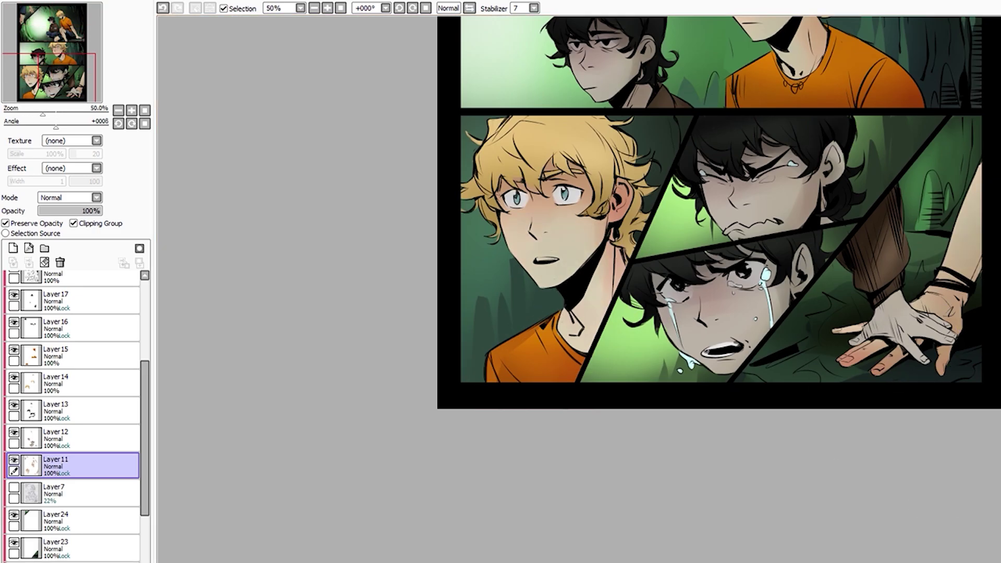
key(Down)
key(Up)
key(Up)
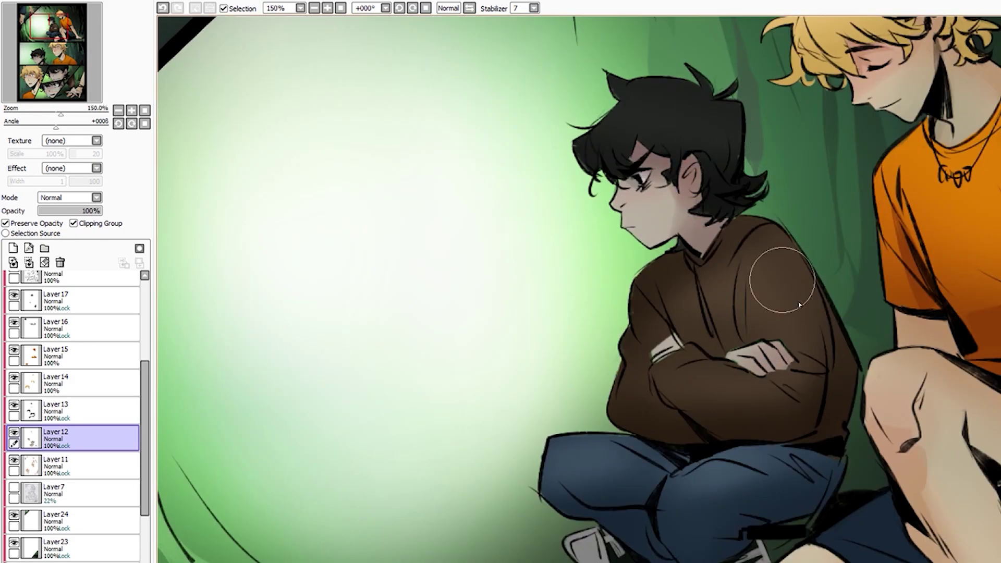
key(Down)
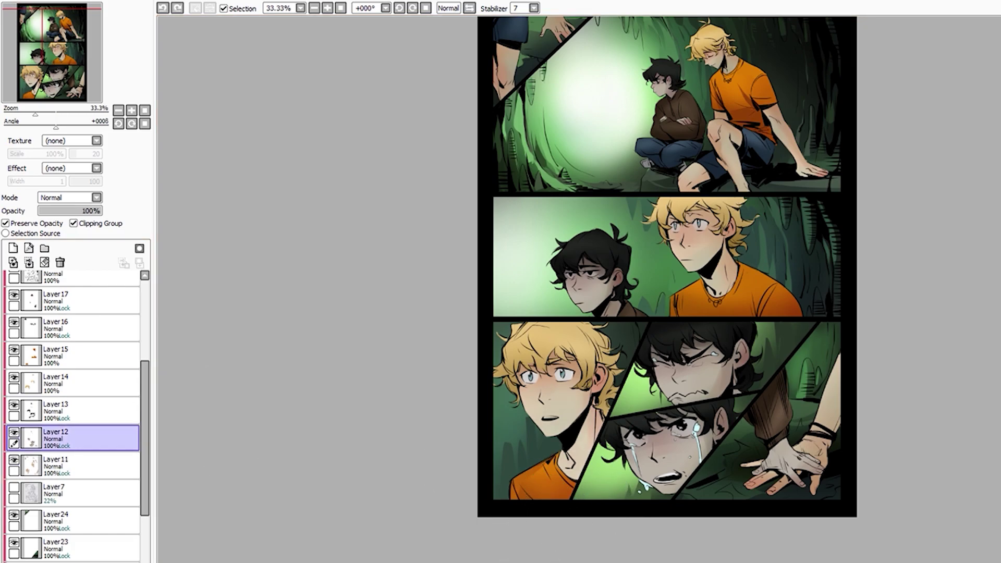
key(Up)
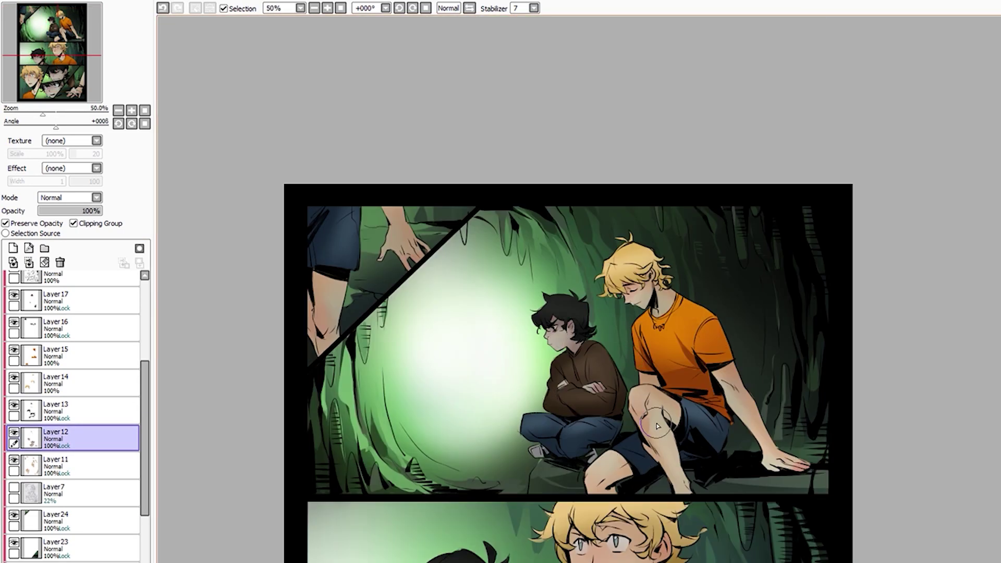
key(Down)
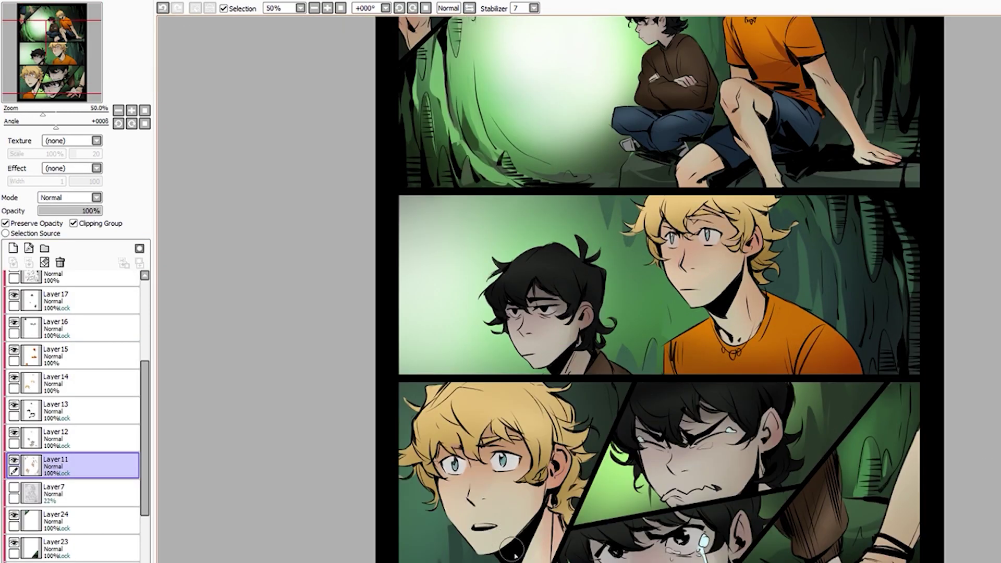
scroll(647, 365, up, 1)
scroll(647, 368, up, 1)
scroll(647, 372, up, 1)
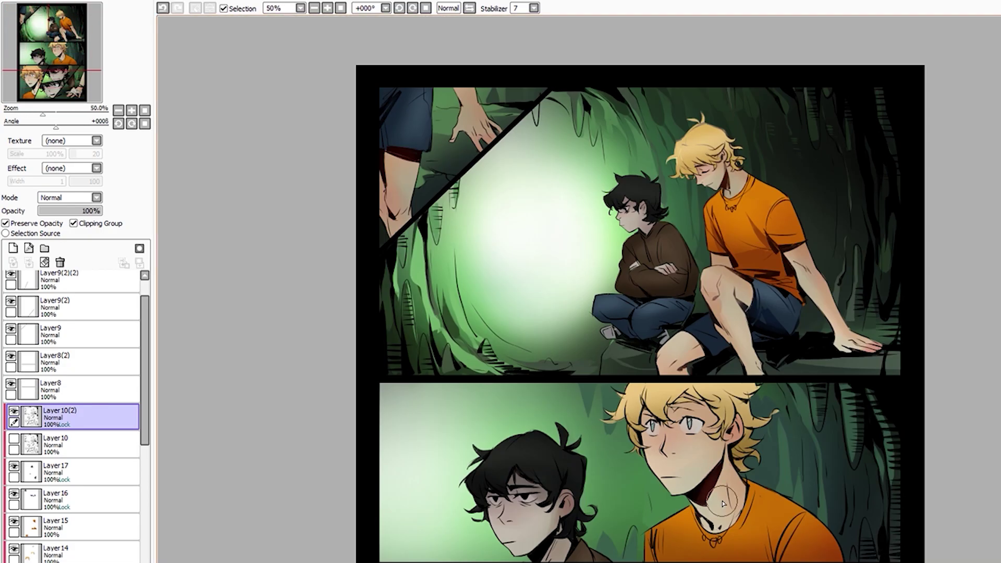
Scroll back and forth through the page and layers to locate Layer 17
scroll(728, 468, down, 3)
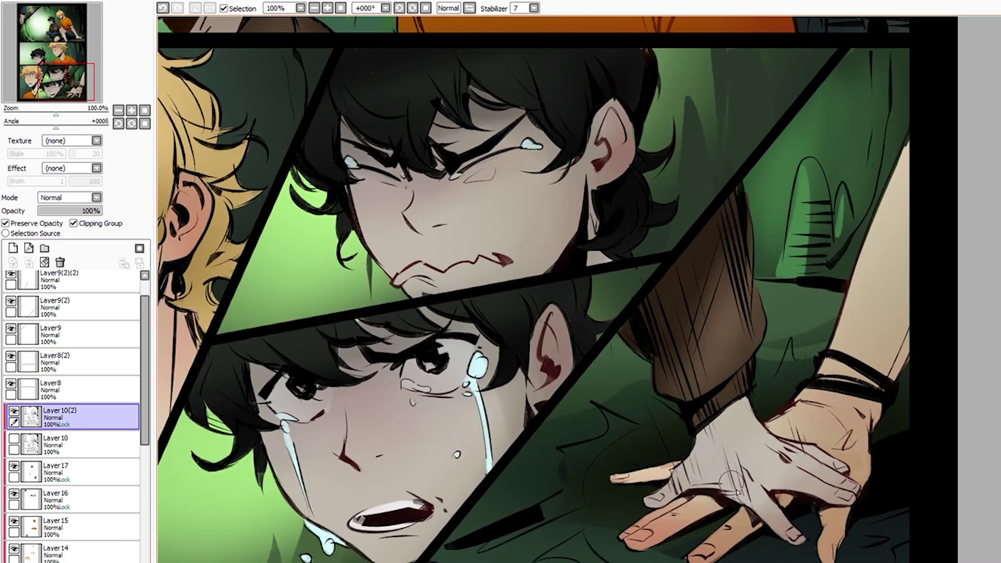
scroll(863, 385, down, 3)
scroll(834, 407, up, 3)
scroll(755, 433, down, 3)
scroll(755, 432, up, 3)
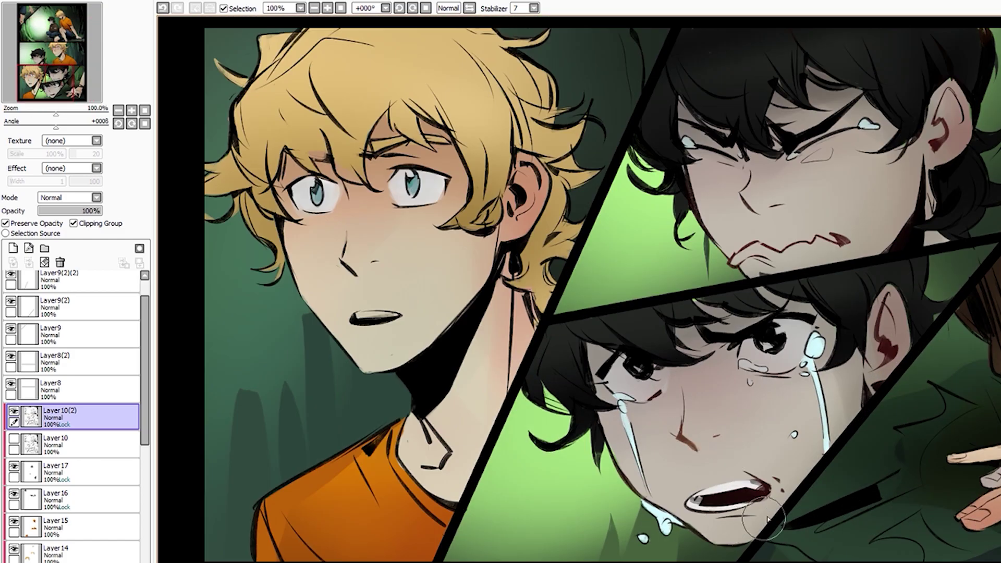
scroll(678, 443, down, 2)
scroll(547, 454, up, 1)
scroll(527, 455, down, 3)
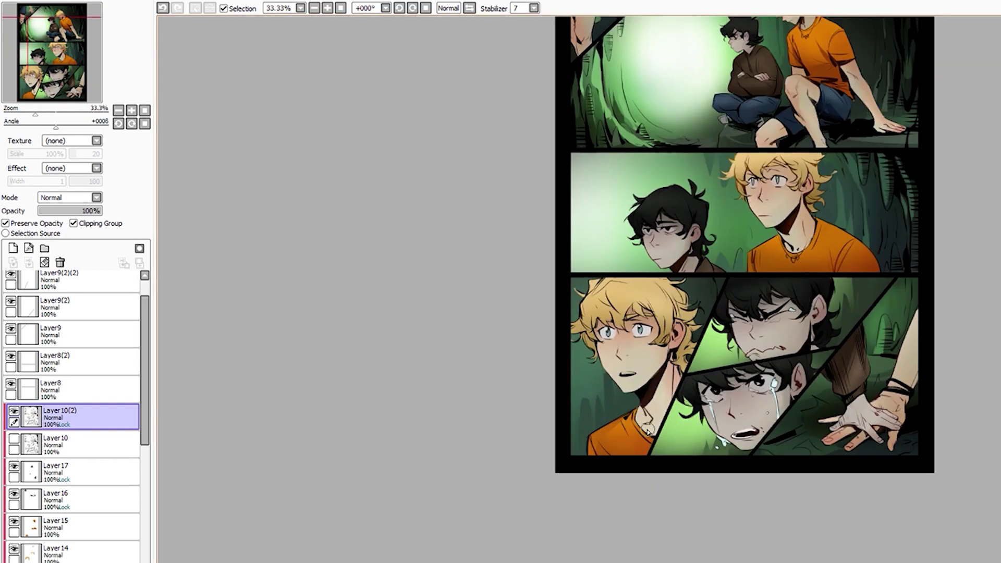
scroll(627, 471, up, 3)
scroll(585, 513, down, 3)
scroll(626, 443, up, 3)
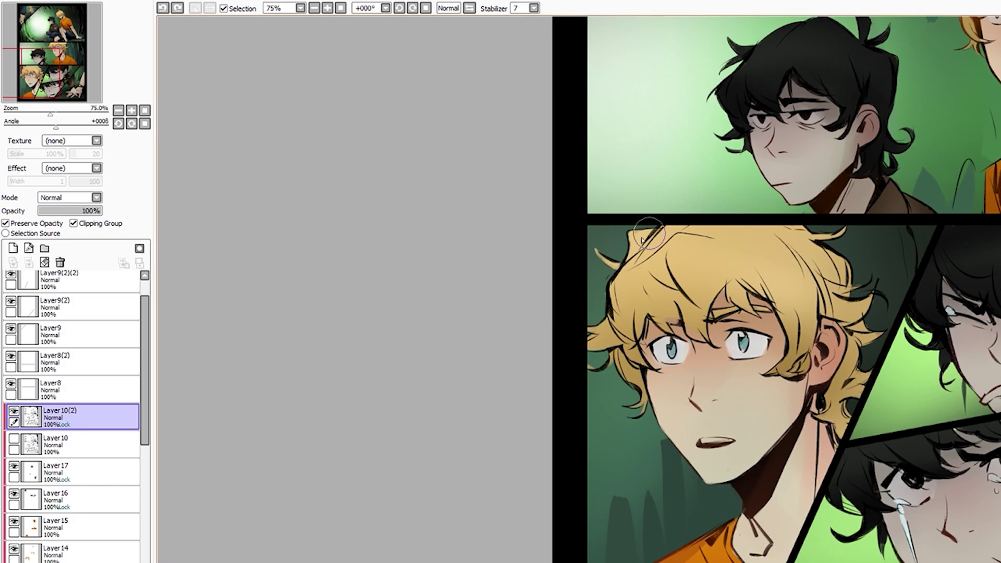
scroll(717, 327, down, 1)
scroll(699, 313, down, 1)
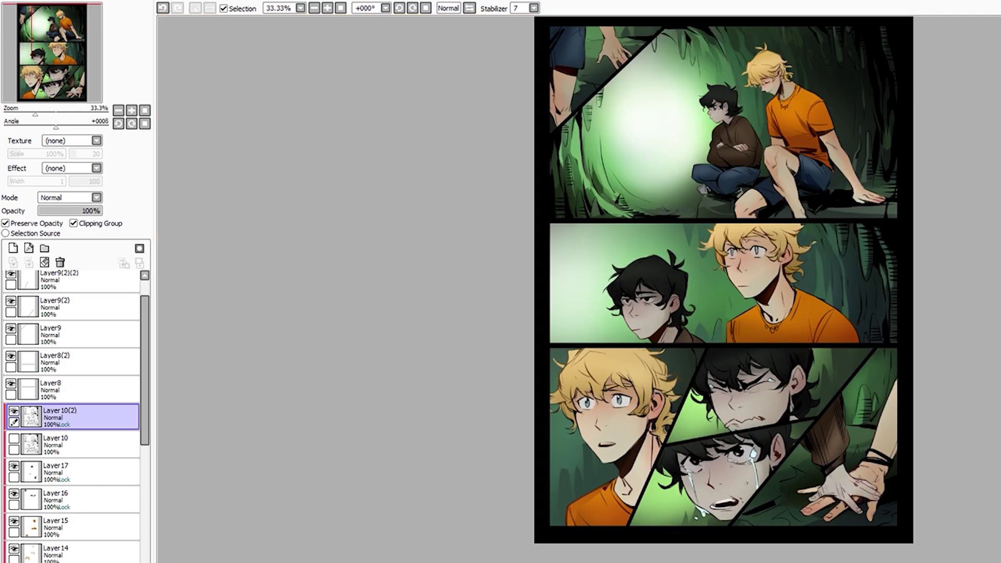
scroll(701, 401, up, 2)
scroll(677, 438, down, 2)
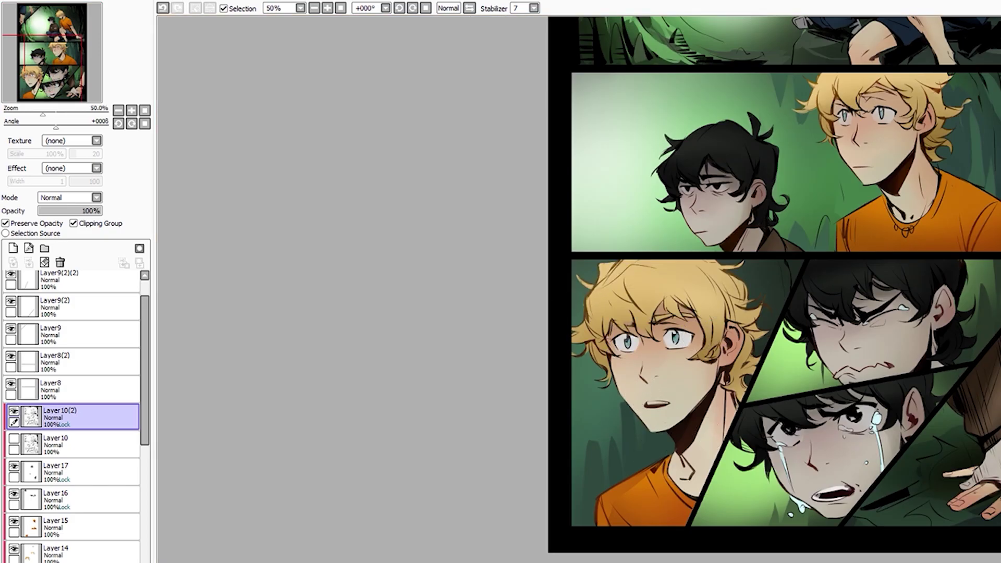
scroll(776, 353, down, 2)
scroll(776, 352, up, 3)
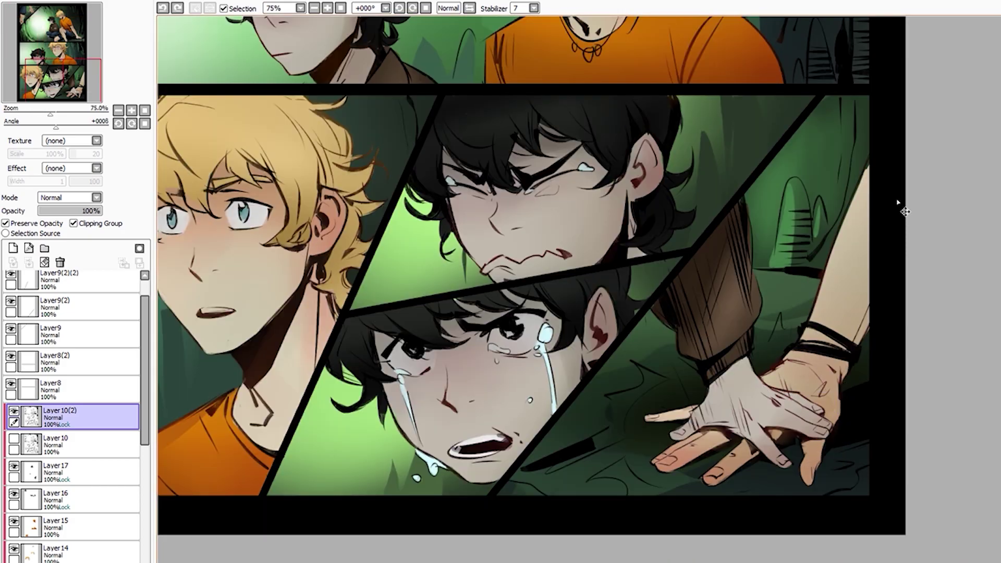
scroll(816, 452, down, 1)
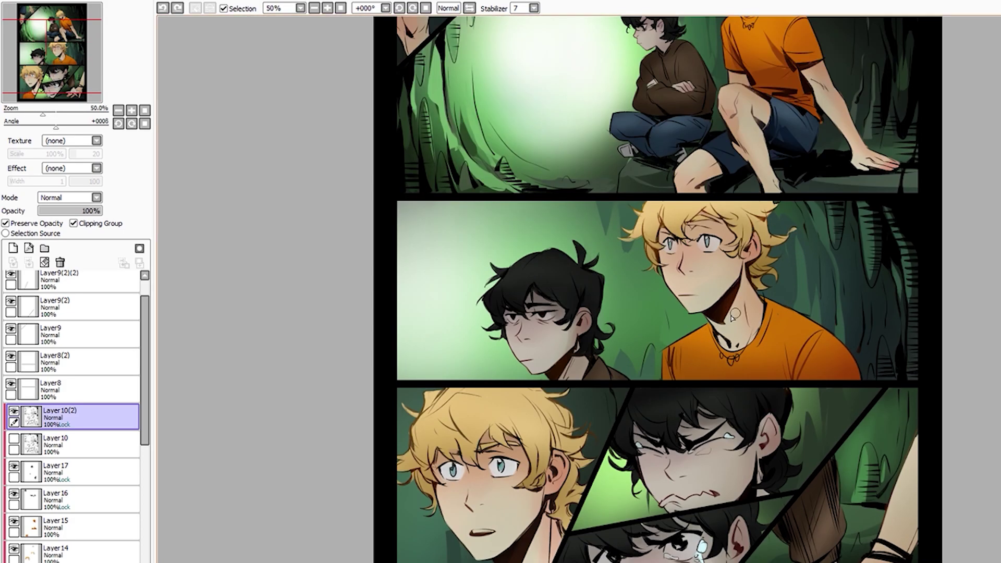
scroll(530, 353, up, 2)
scroll(530, 353, up, 2)
scroll(530, 353, down, 2)
scroll(709, 246, down, 2)
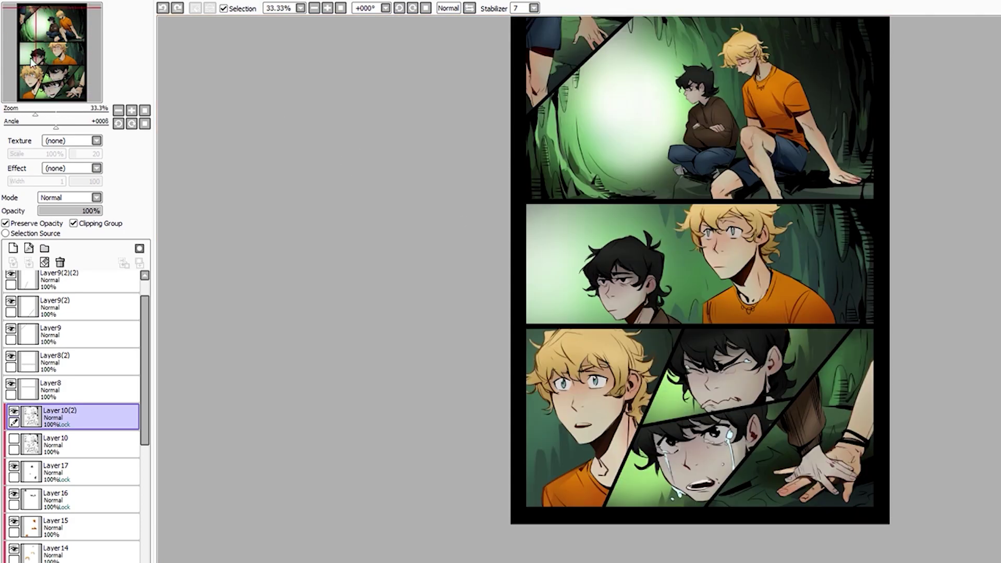
scroll(934, 256, up, 2)
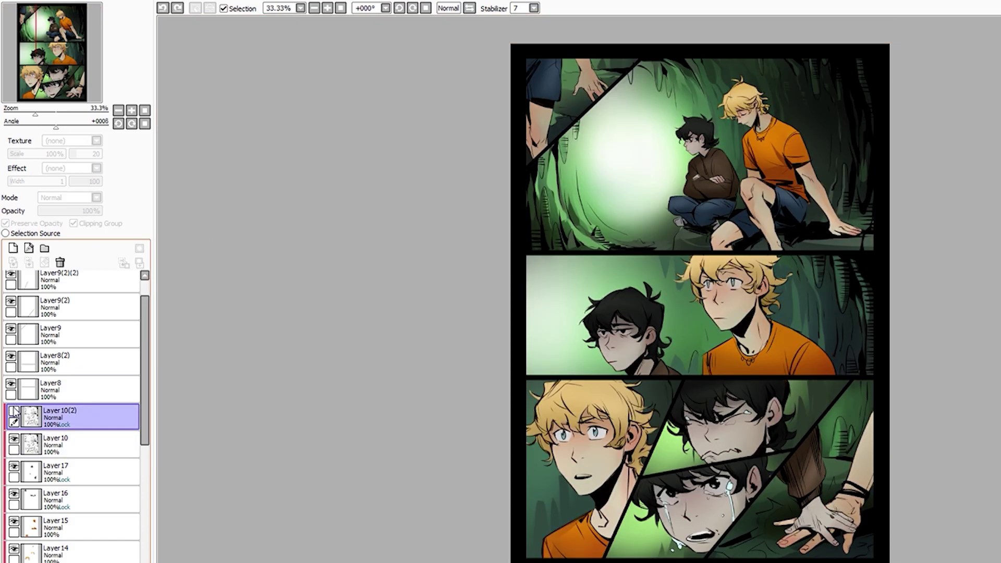
scroll(777, 243, right, 1)
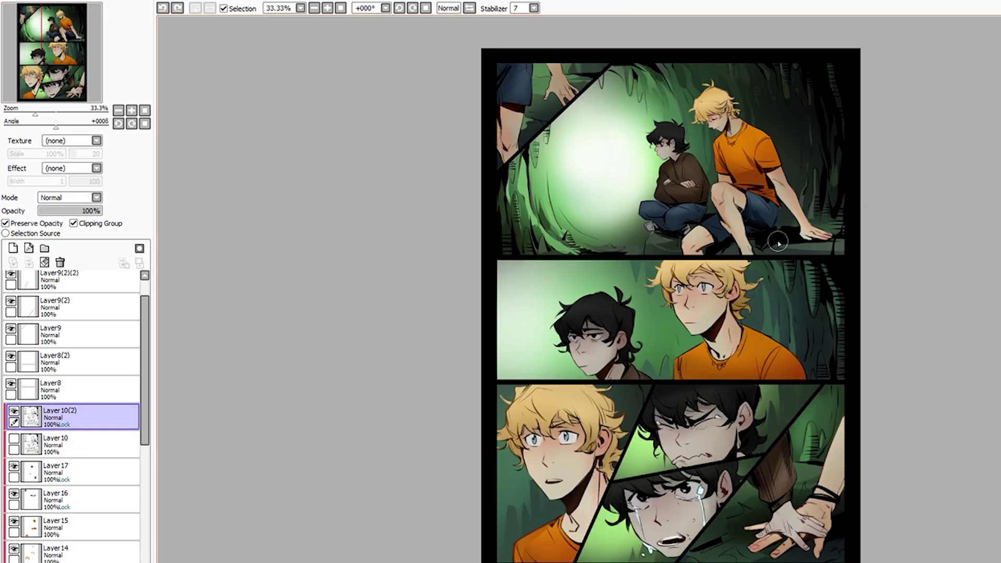
scroll(787, 271, up, 1)
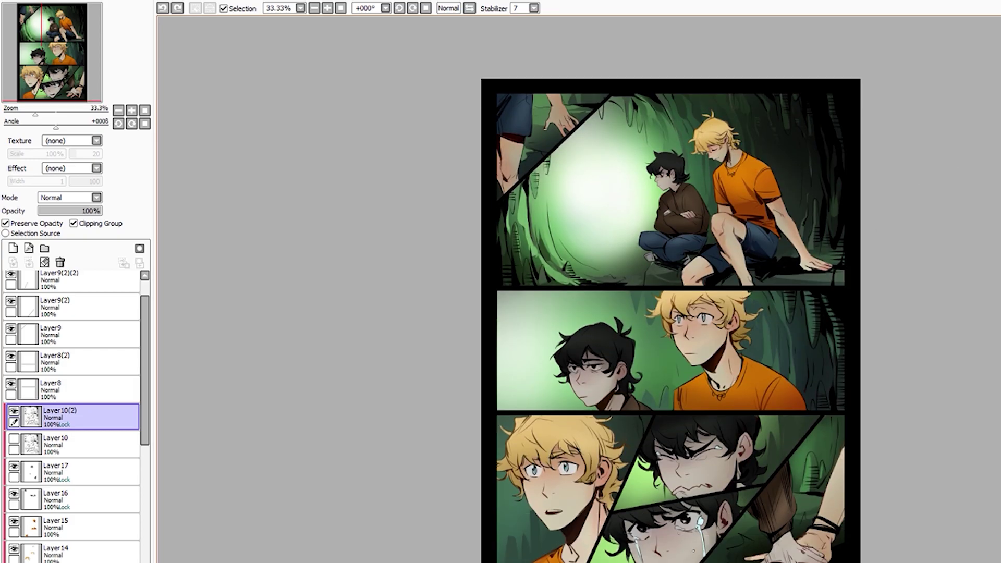
scroll(685, 151, up, 2)
scroll(50, 398, down, 3)
Merge Layer 17 down into Layer 16 with Ctrl+E
click(50, 397)
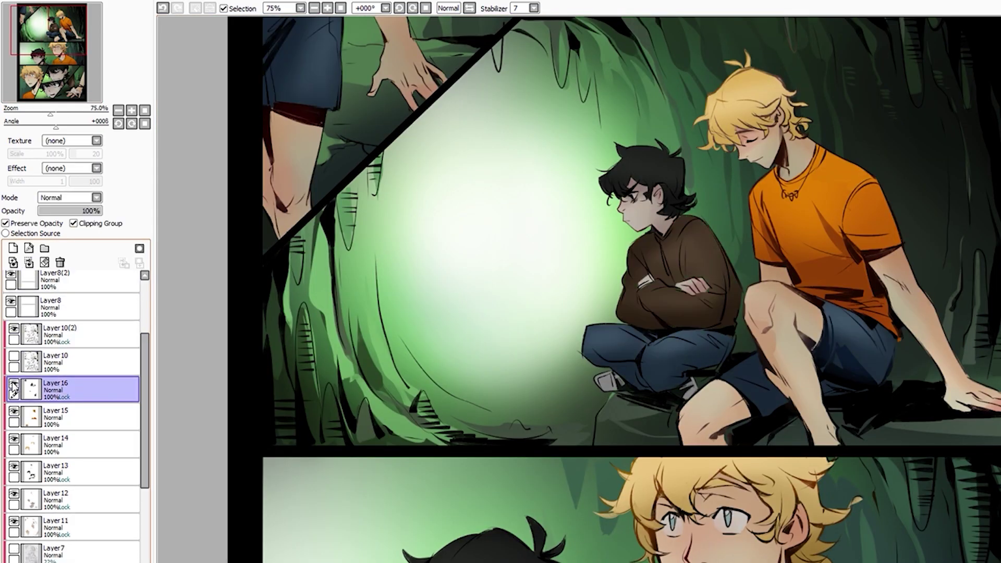
key(ctrl+e)
scroll(451, 187, down, 3)
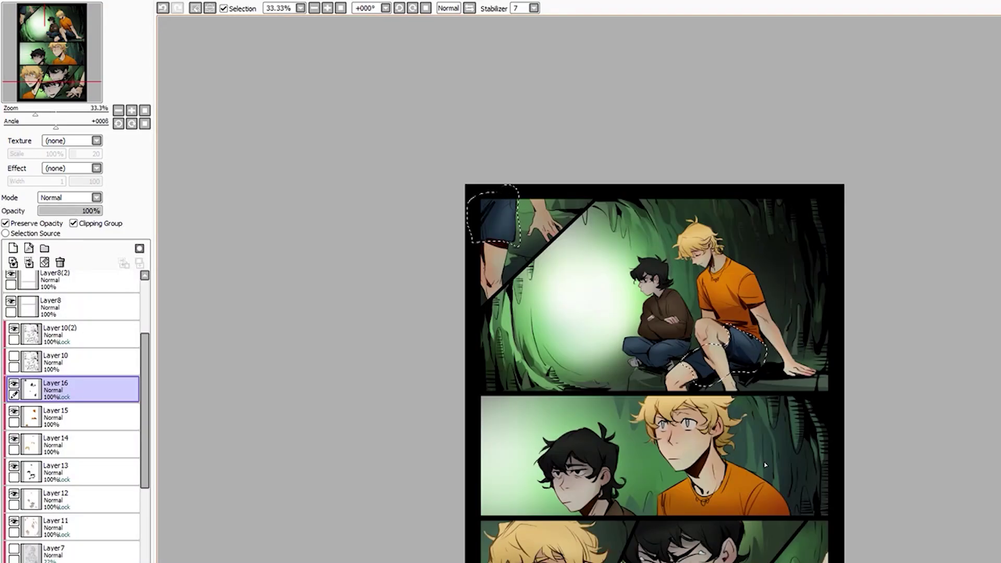
drag(766, 465, 756, 384)
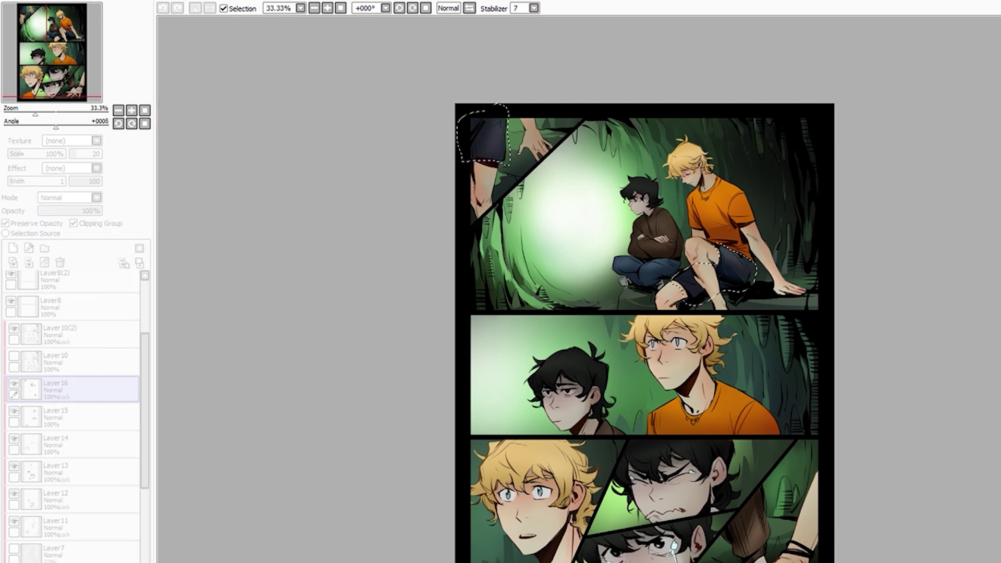
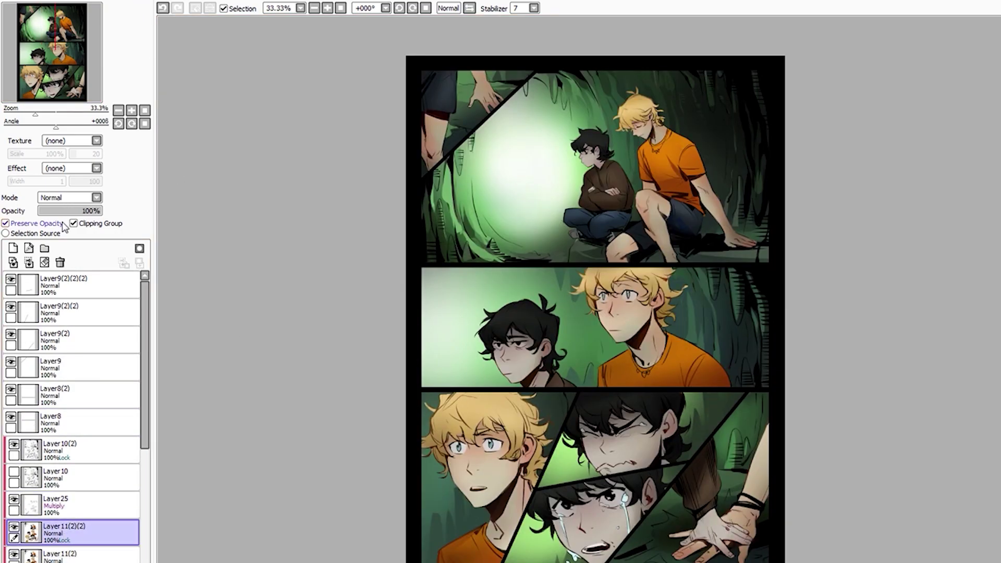
Brush darker shading over the dark-haired boy's brown sweater and pants
scroll(658, 183, up, 3)
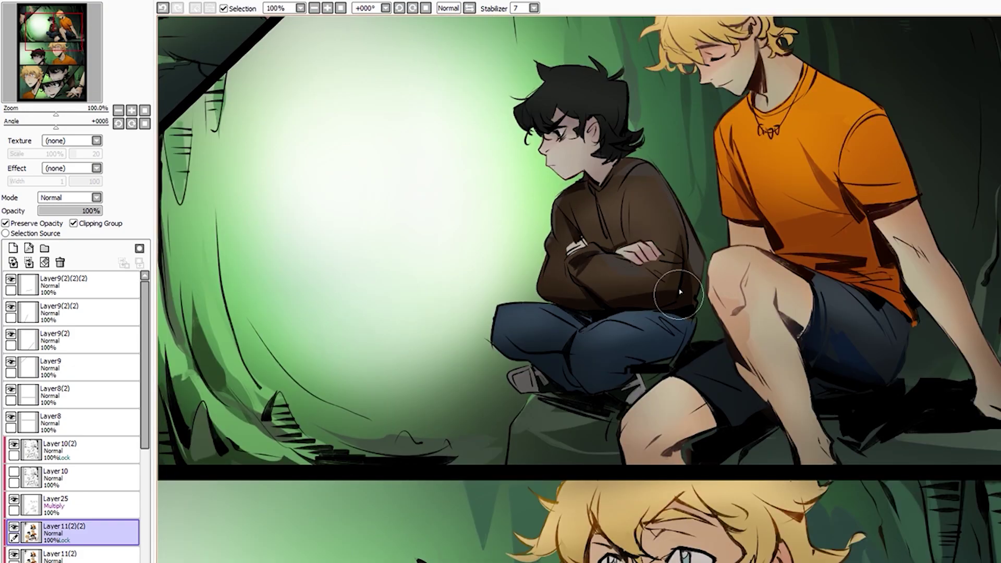
scroll(674, 285, down, 1)
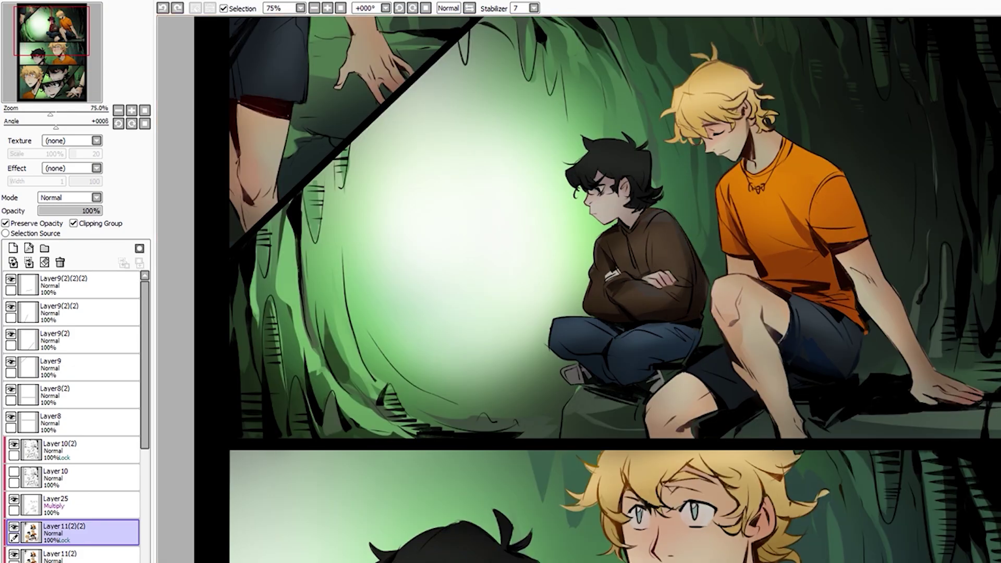
scroll(648, 212, up, 1)
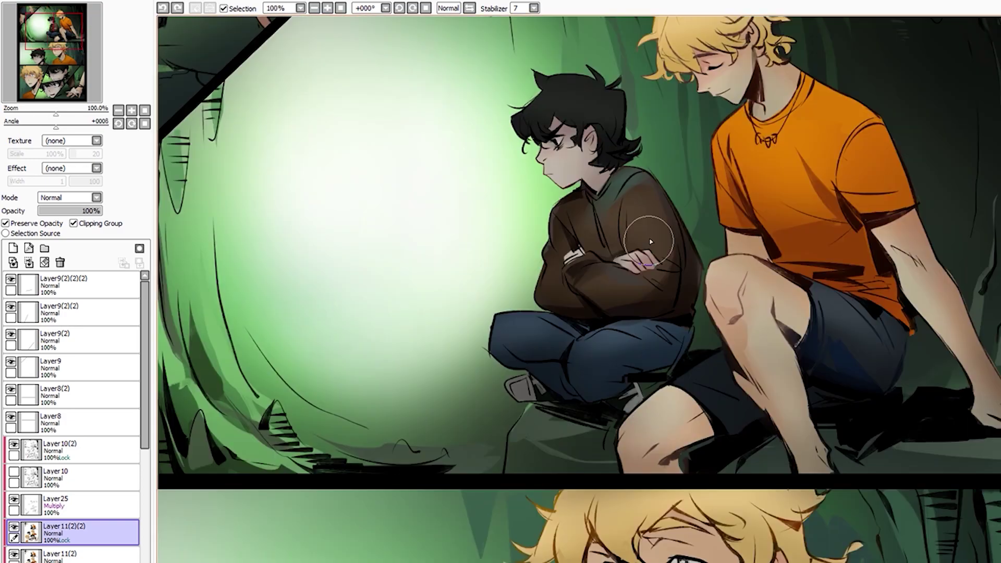
drag(629, 243, 645, 231)
drag(640, 191, 625, 229)
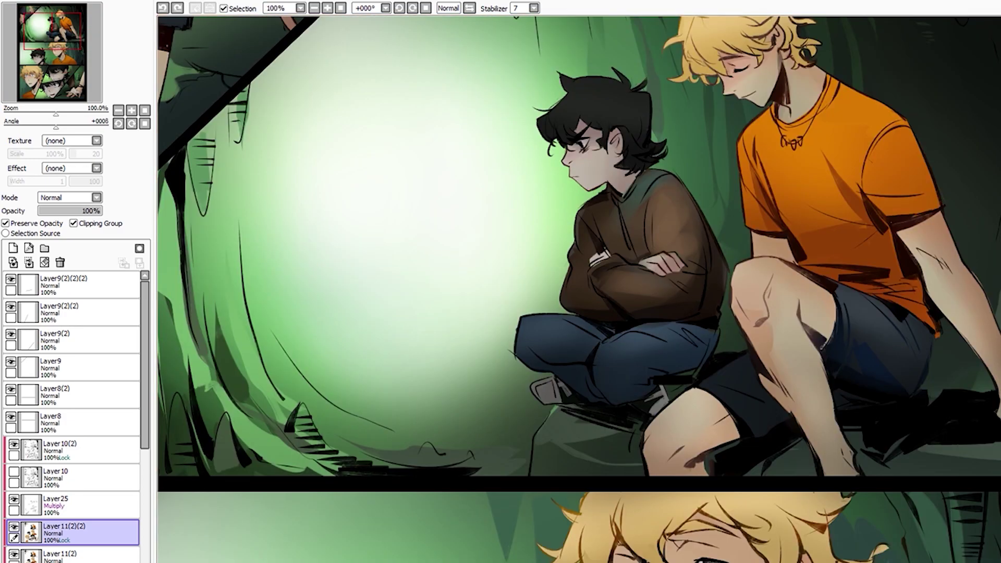
drag(599, 365, 699, 385)
scroll(618, 316, down, 4)
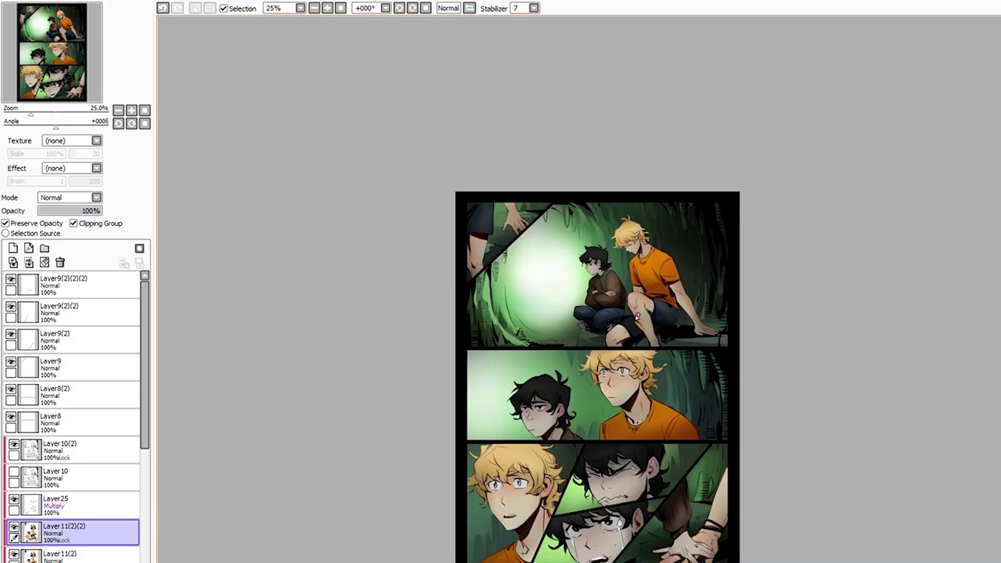
scroll(619, 317, up, 3)
drag(511, 324, 615, 334)
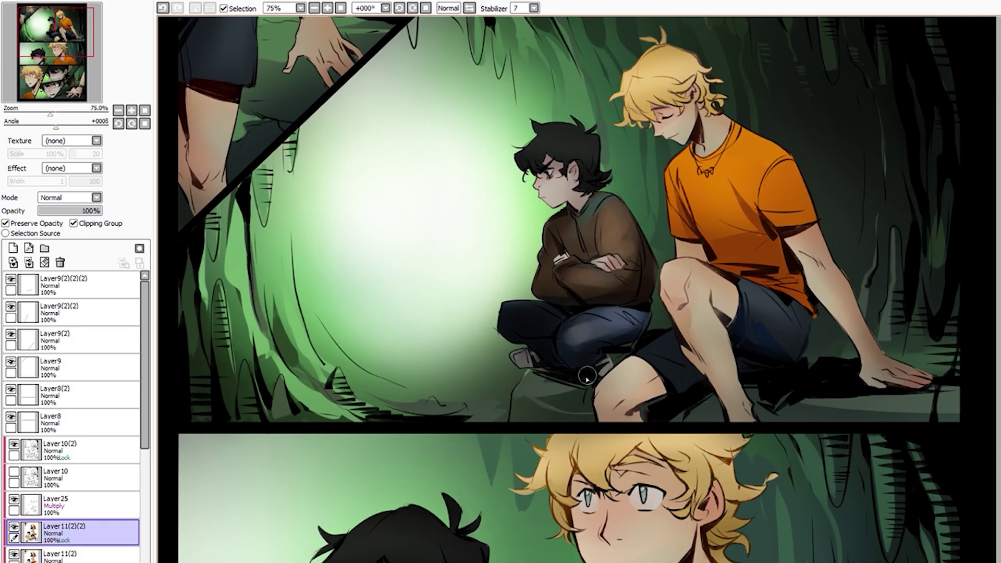
Paint a soft, lighter highlight on the brown sweater
scroll(547, 240, up, 1)
scroll(548, 240, down, 2)
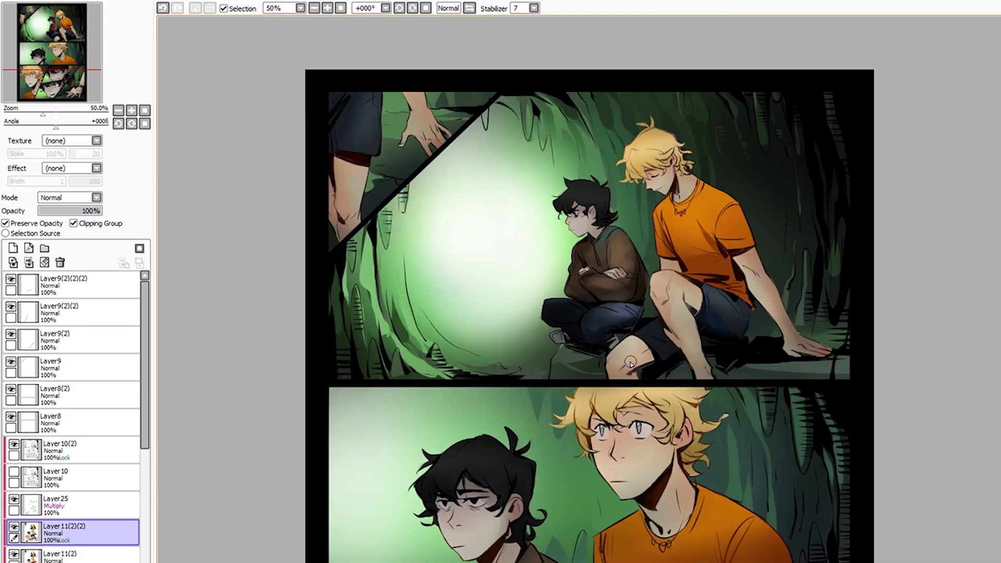
scroll(547, 240, up, 3)
scroll(543, 237, up, 1)
scroll(542, 237, down, 4)
scroll(520, 172, up, 3)
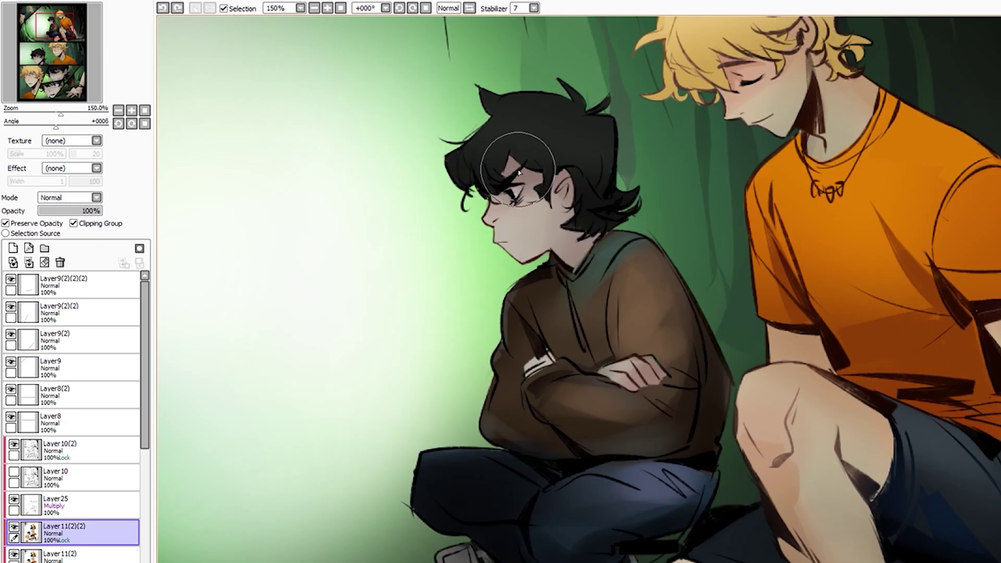
scroll(570, 189, down, 3)
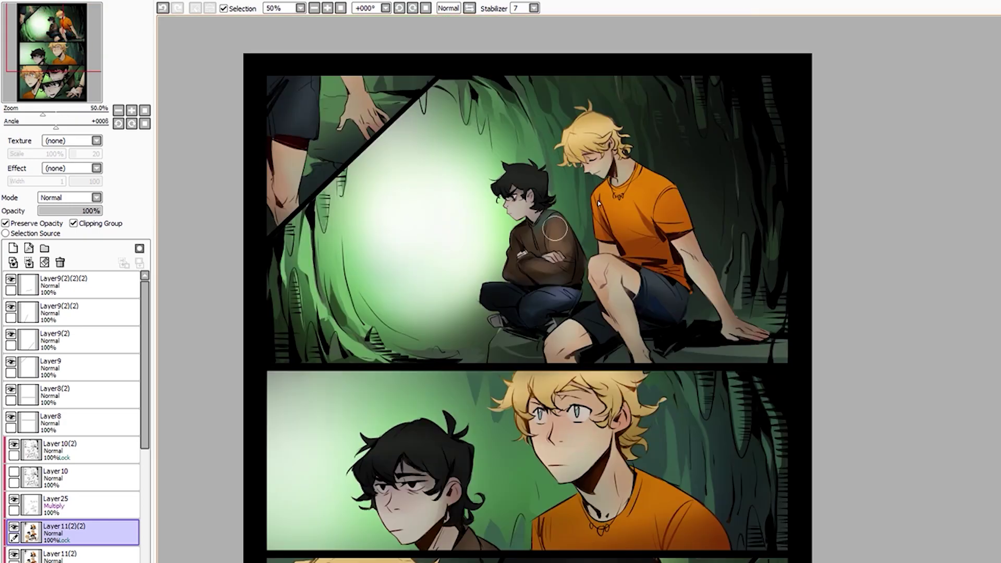
scroll(600, 235, up, 1)
scroll(641, 295, up, 4)
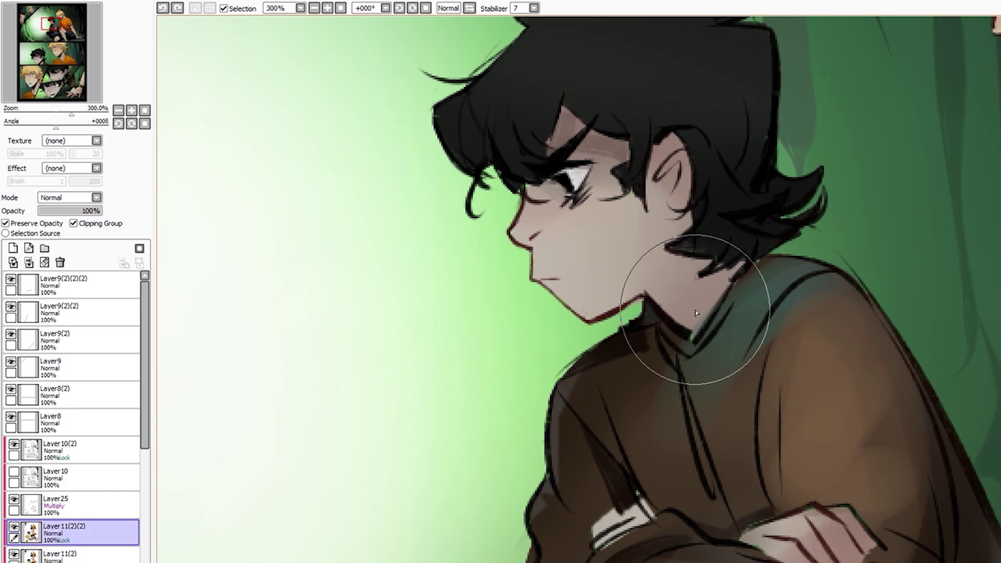
scroll(697, 312, down, 2)
scroll(566, 280, down, 1)
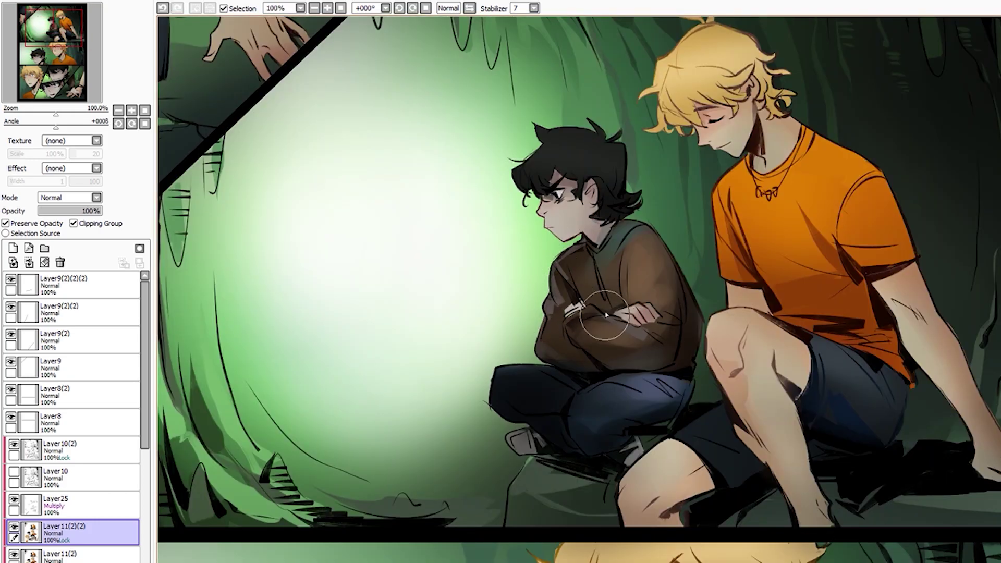
scroll(606, 314, down, 2)
scroll(644, 271, up, 2)
scroll(589, 292, down, 1)
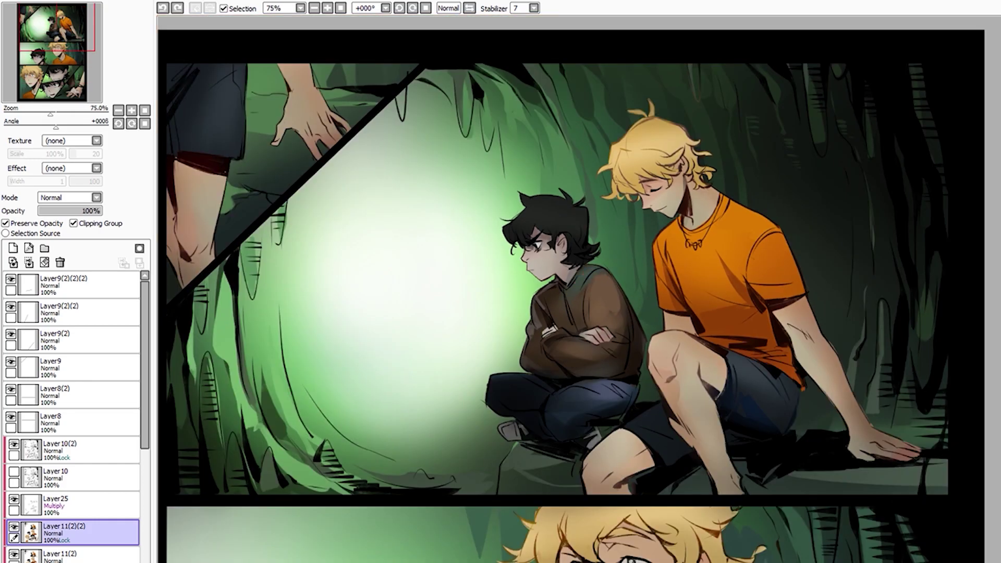
scroll(565, 323, up, 1)
scroll(565, 324, down, 2)
scroll(553, 387, up, 2)
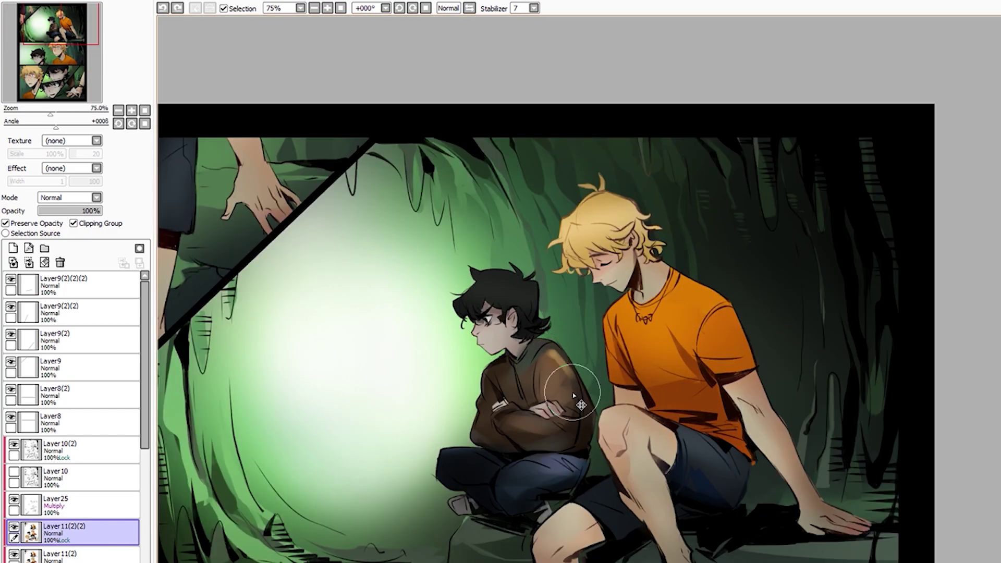
scroll(574, 397, down, 1)
scroll(558, 355, up, 3)
scroll(544, 302, down, 1)
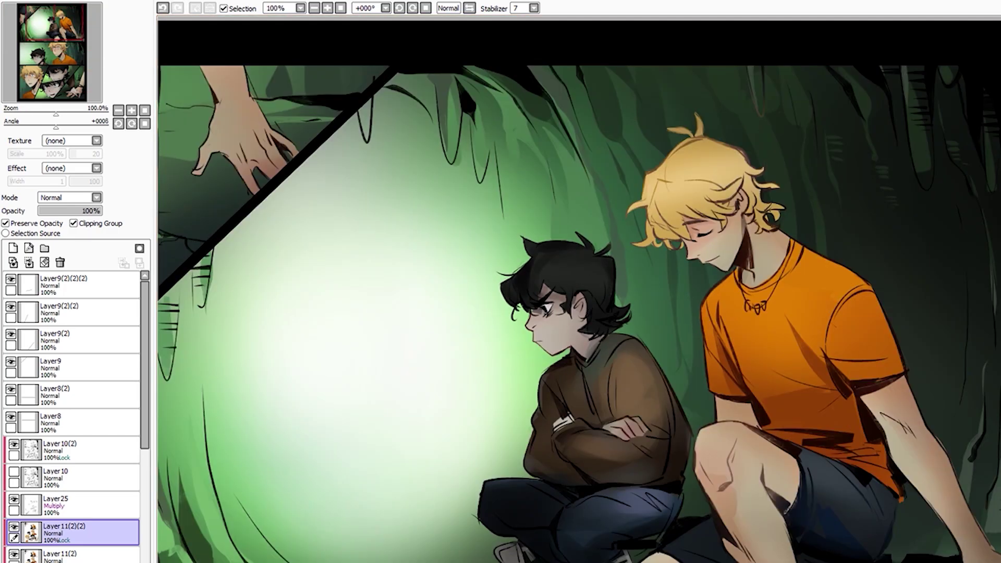
scroll(609, 285, down, 2)
scroll(572, 247, up, 2)
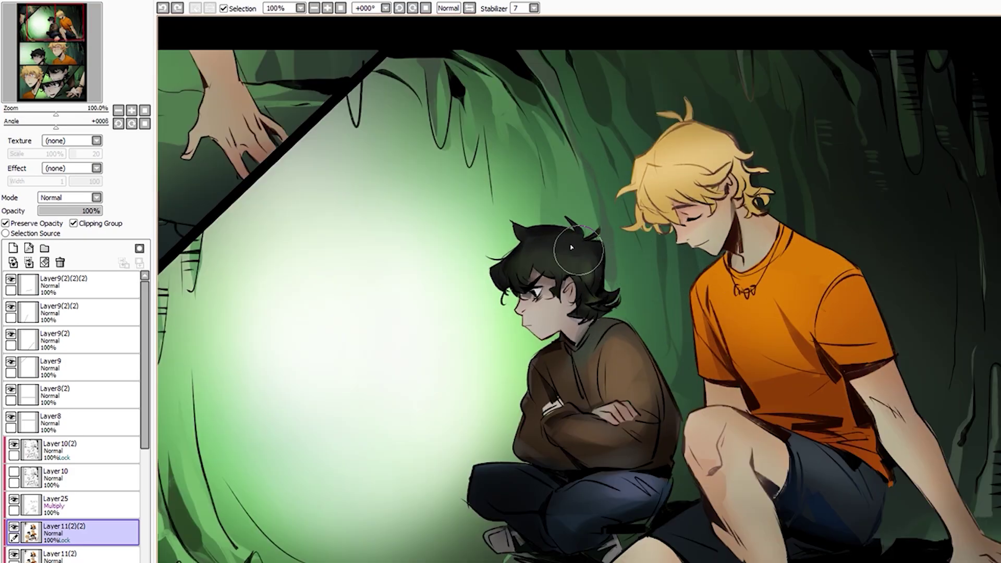
scroll(532, 239, up, 1)
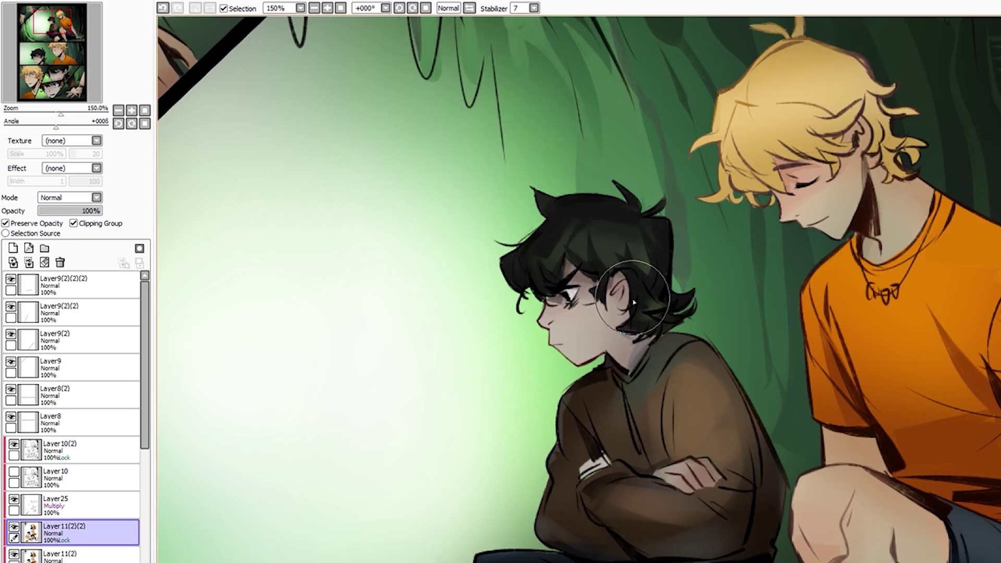
scroll(634, 302, down, 3)
scroll(634, 303, up, 2)
scroll(634, 303, down, 1)
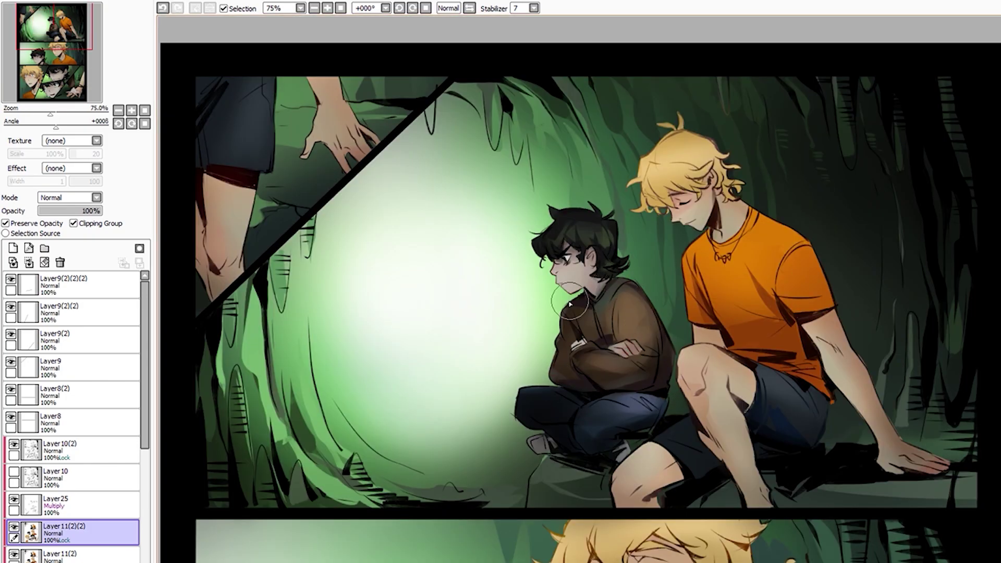
scroll(600, 329, down, 1)
scroll(625, 344, down, 1)
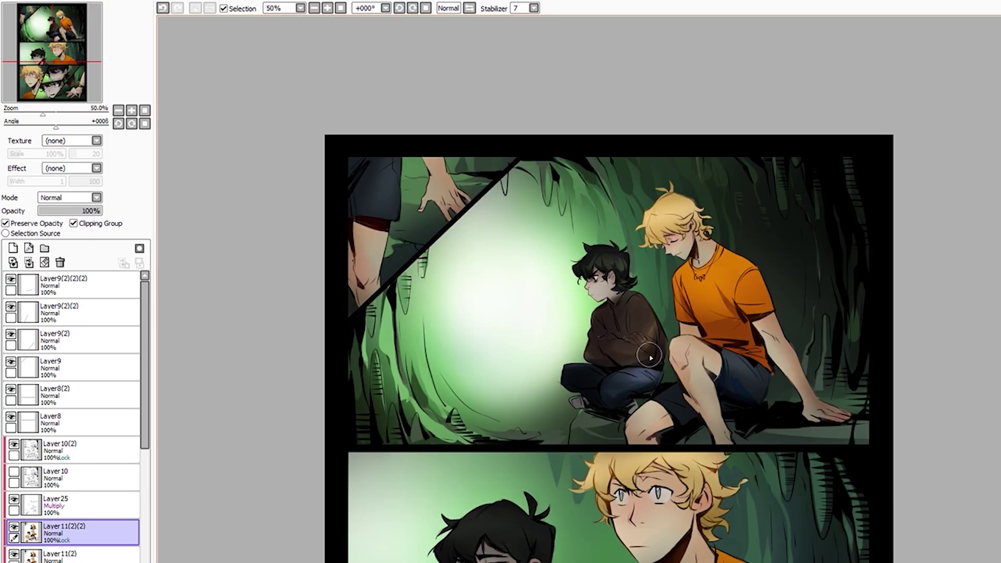
scroll(652, 360, up, 1)
scroll(340, 398, down, 2)
scroll(665, 231, up, 2)
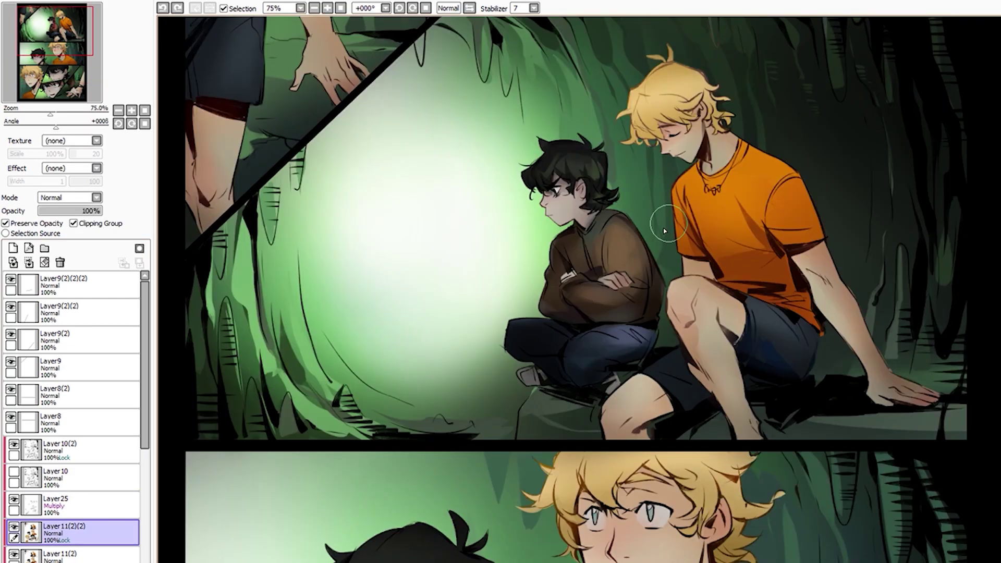
scroll(568, 271, down, 1)
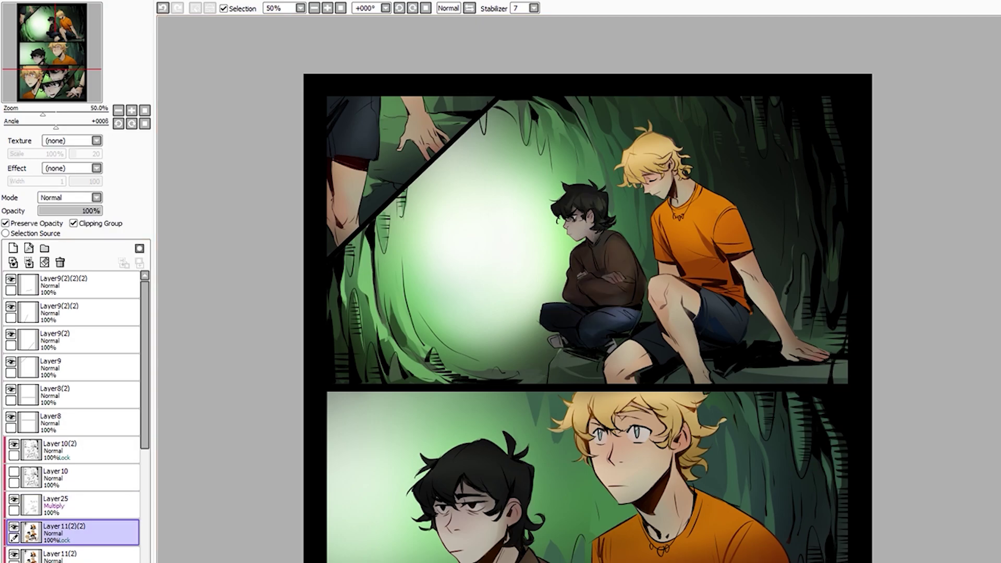
scroll(561, 373, down, 1)
scroll(583, 201, up, 3)
scroll(583, 200, down, 3)
scroll(831, 217, up, 3)
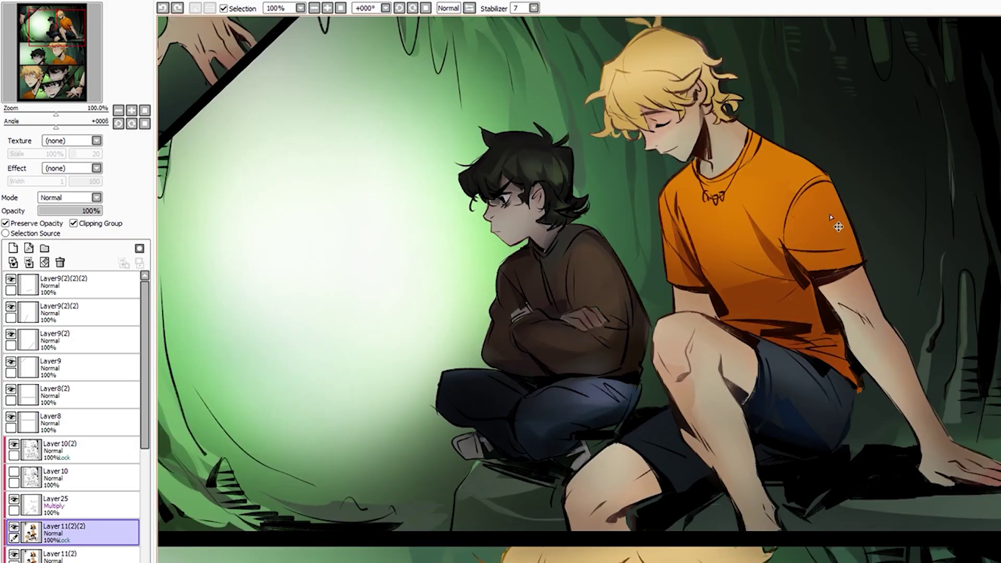
scroll(595, 263, down, 3)
scroll(595, 296, up, 3)
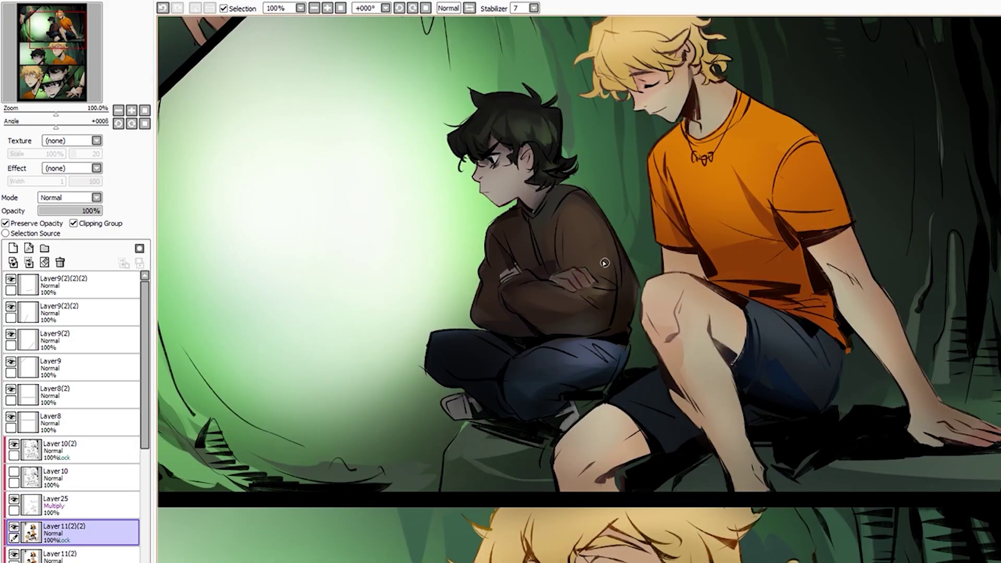
drag(604, 264, 581, 212)
scroll(581, 213, down, 3)
scroll(841, 207, up, 3)
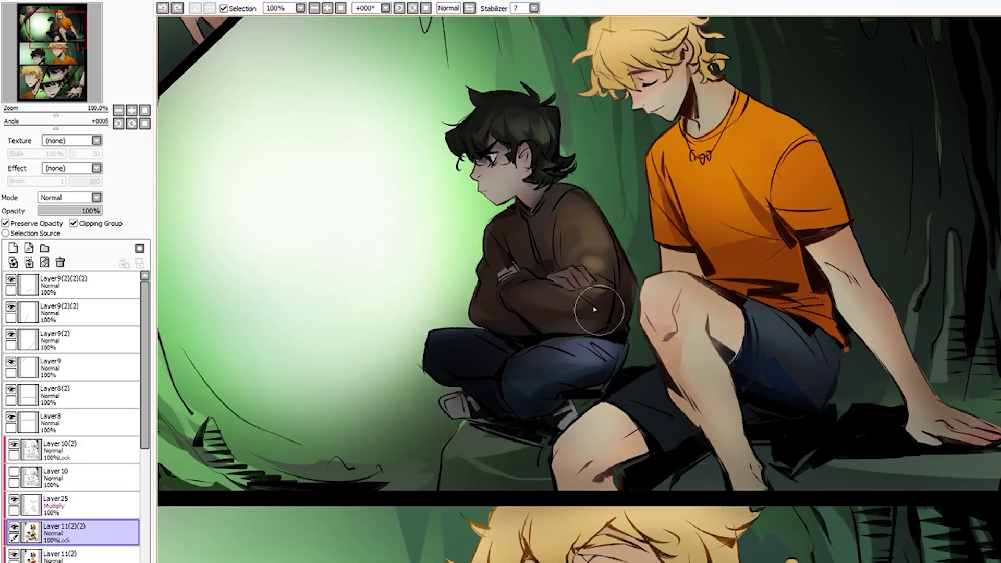
scroll(616, 265, up, 1)
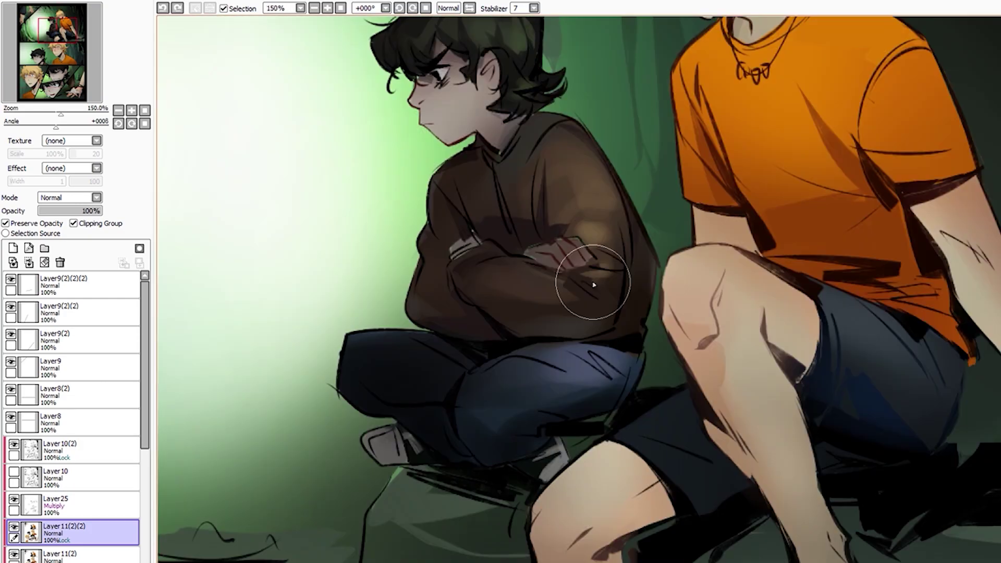
Zoom around the whole comic page to review it, then undo the last stroke
scroll(578, 252, down, 3)
scroll(589, 219, up, 5)
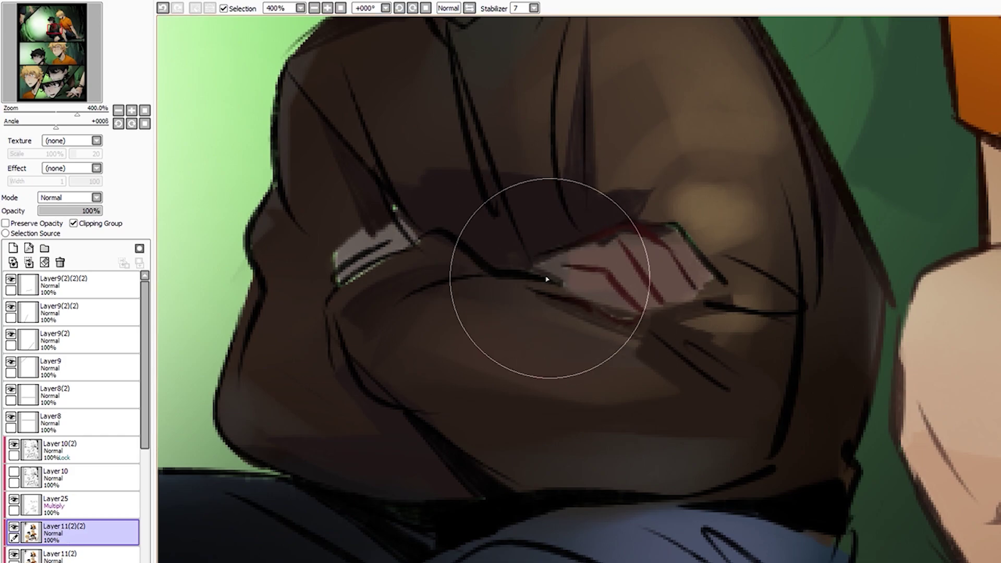
scroll(717, 284, down, 4)
scroll(576, 422, down, 1)
scroll(577, 421, down, 1)
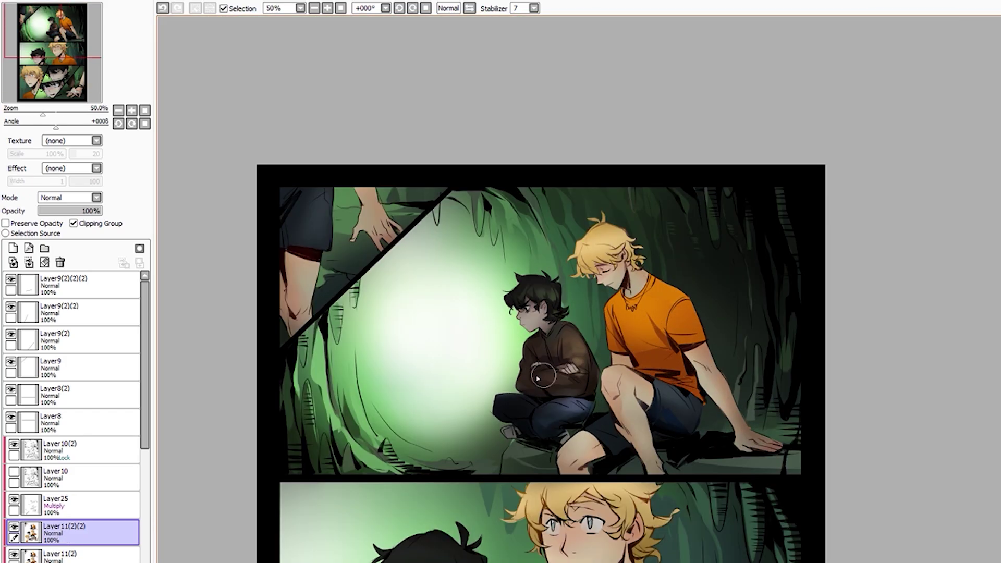
scroll(577, 421, up, 2)
scroll(587, 358, down, 1)
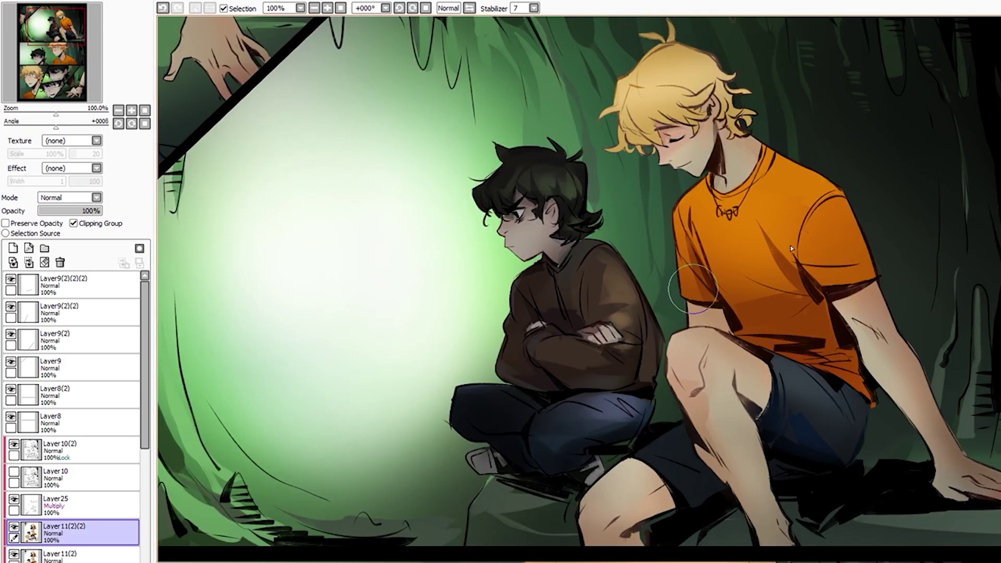
scroll(487, 246, up, 2)
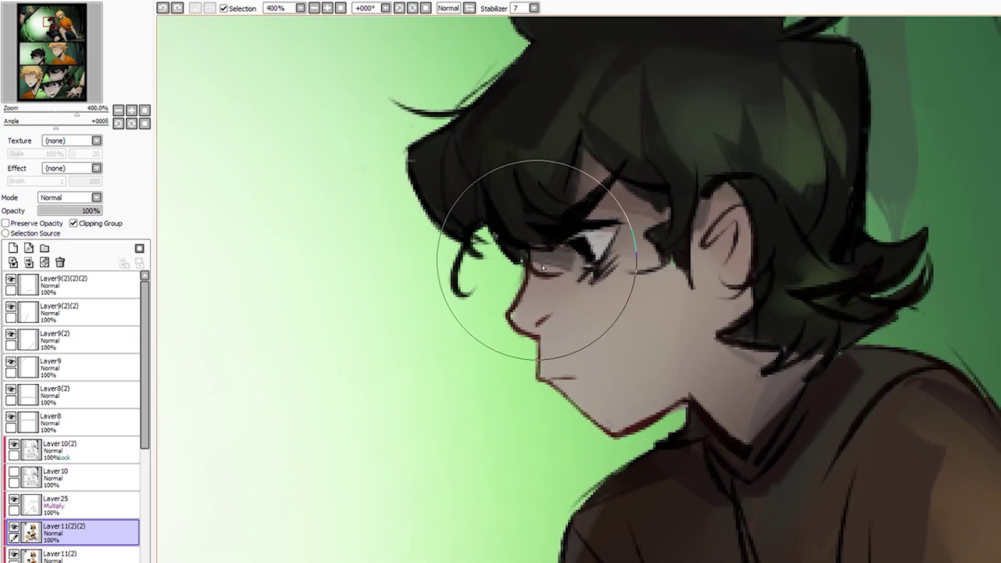
scroll(537, 223, down, 5)
scroll(612, 296, up, 3)
scroll(612, 295, down, 2)
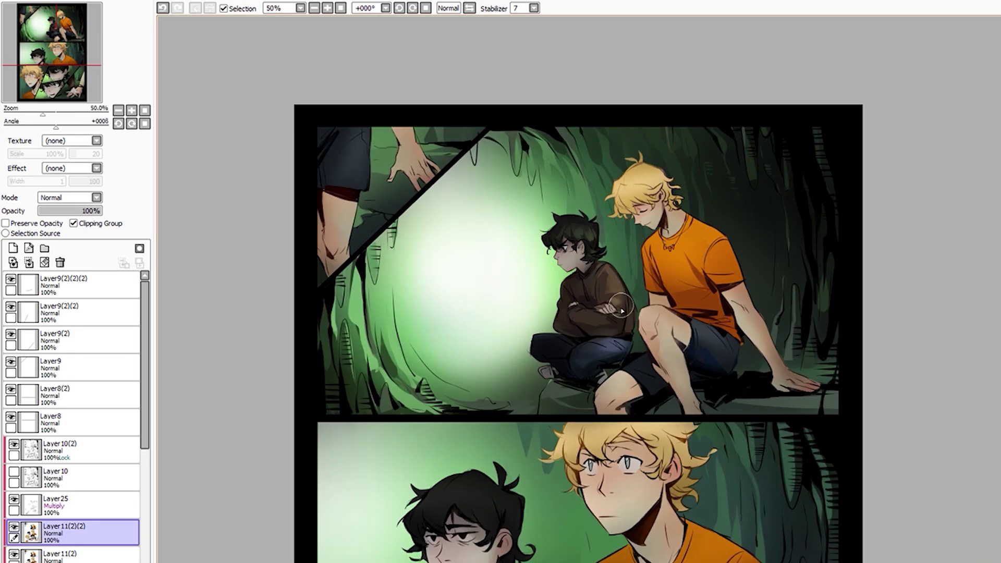
scroll(784, 281, down, 1)
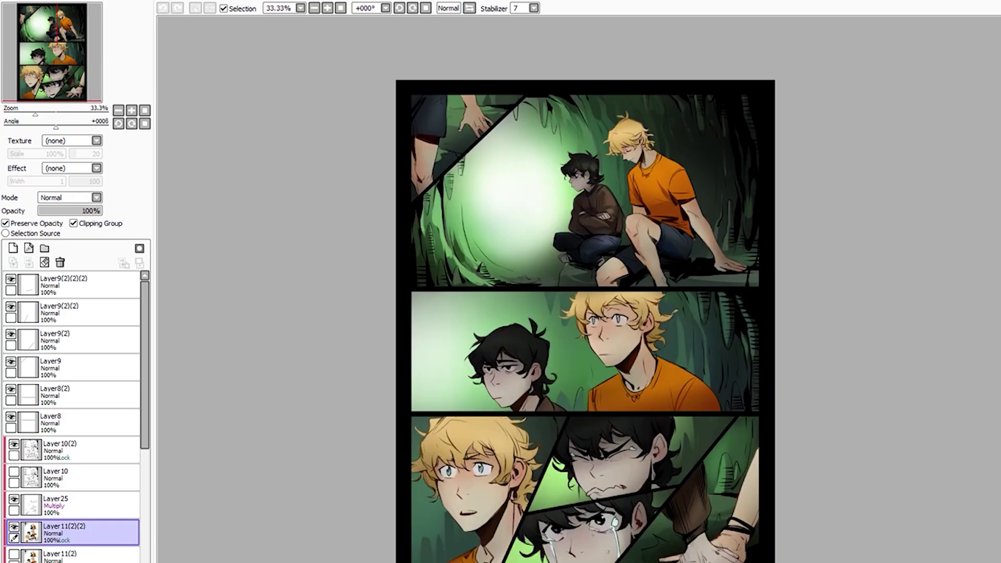
scroll(784, 281, up, 1)
scroll(784, 280, up, 1)
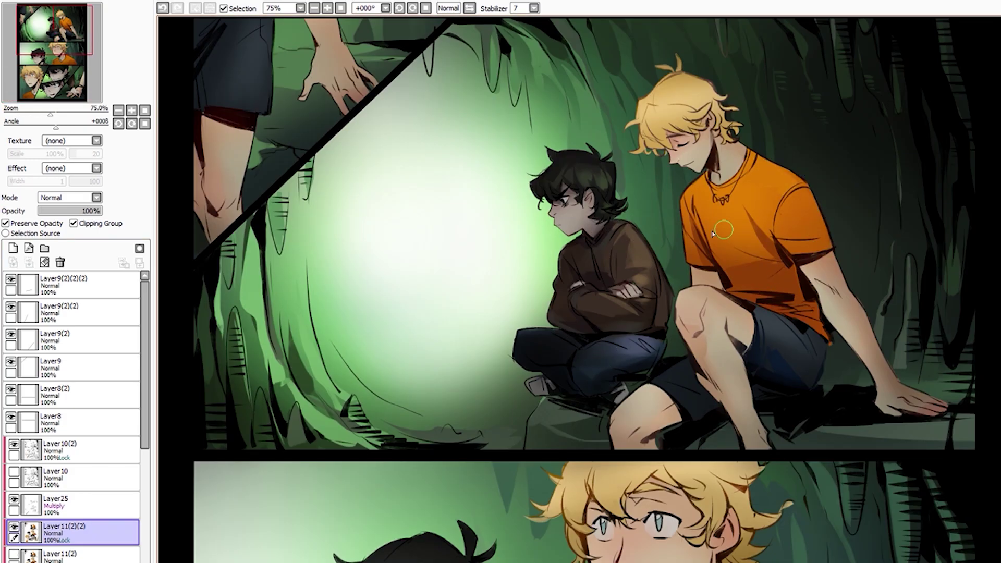
key(ctrl+z)
Zoom and pan so the seated boys sit up-left in view
scroll(780, 286, up, 2)
scroll(938, 78, down, 3)
scroll(938, 78, up, 3)
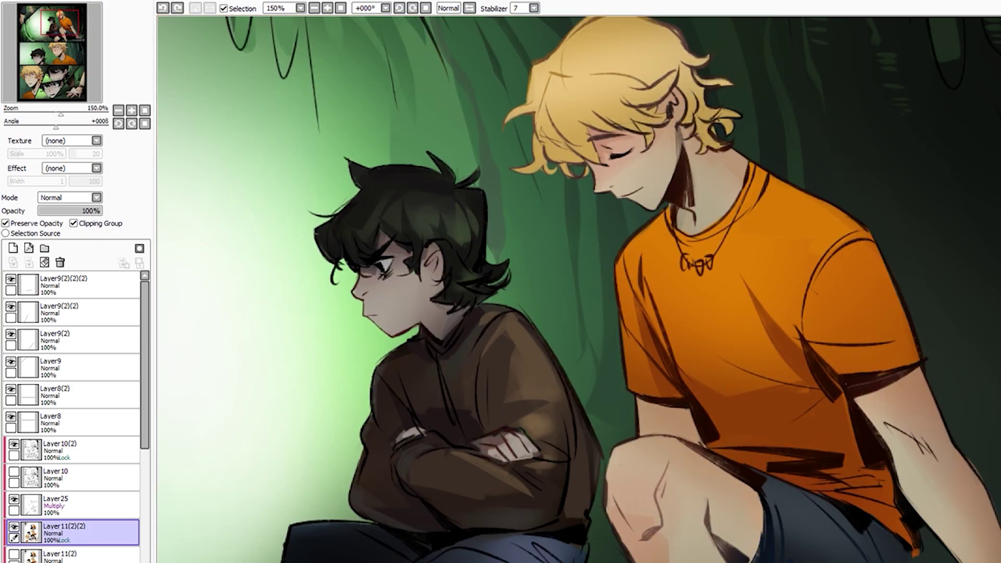
scroll(647, 128, down, 1)
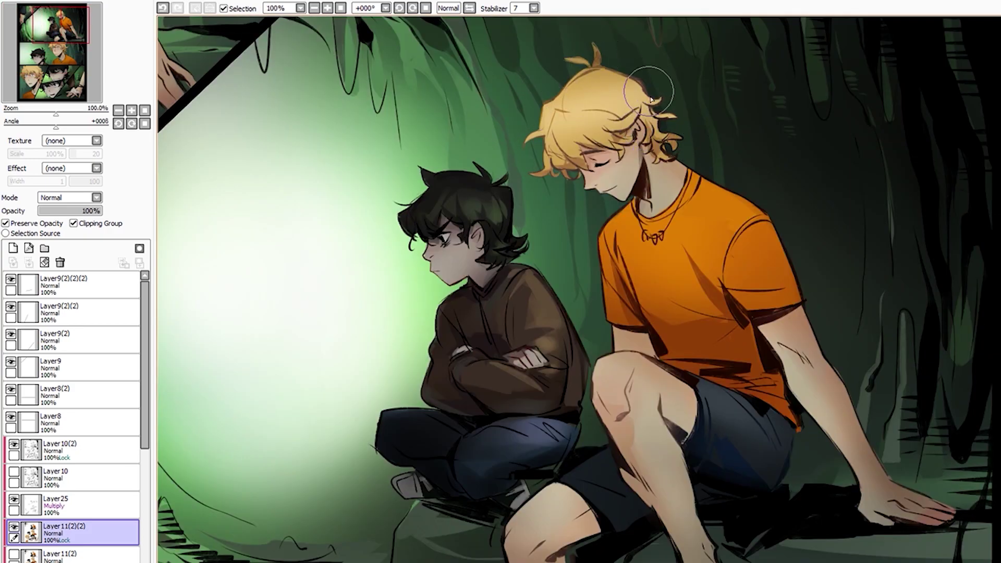
scroll(651, 99, down, 1)
scroll(626, 125, up, 2)
scroll(601, 147, up, 1)
scroll(577, 186, up, 1)
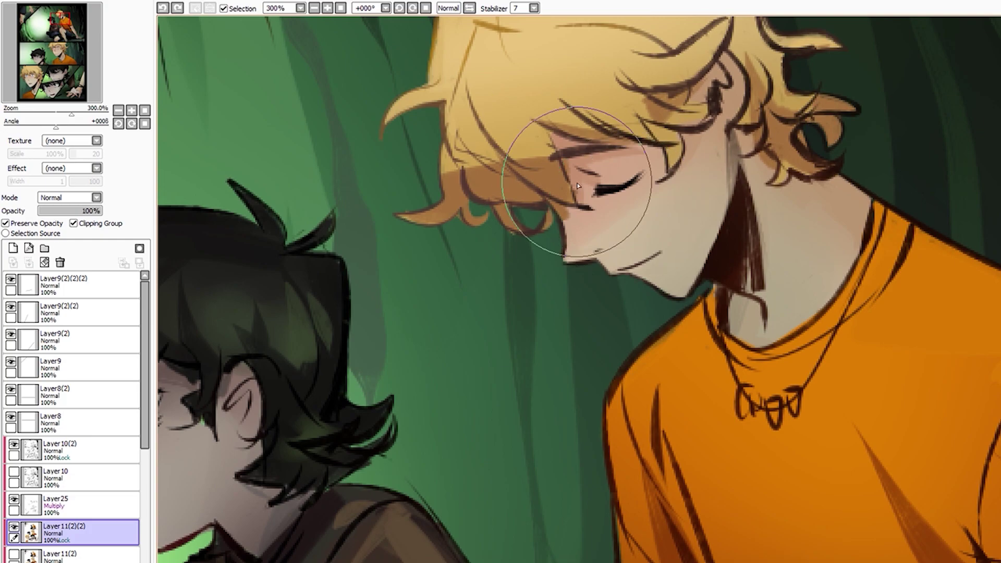
scroll(578, 186, down, 2)
scroll(660, 257, down, 2)
scroll(585, 269, up, 2)
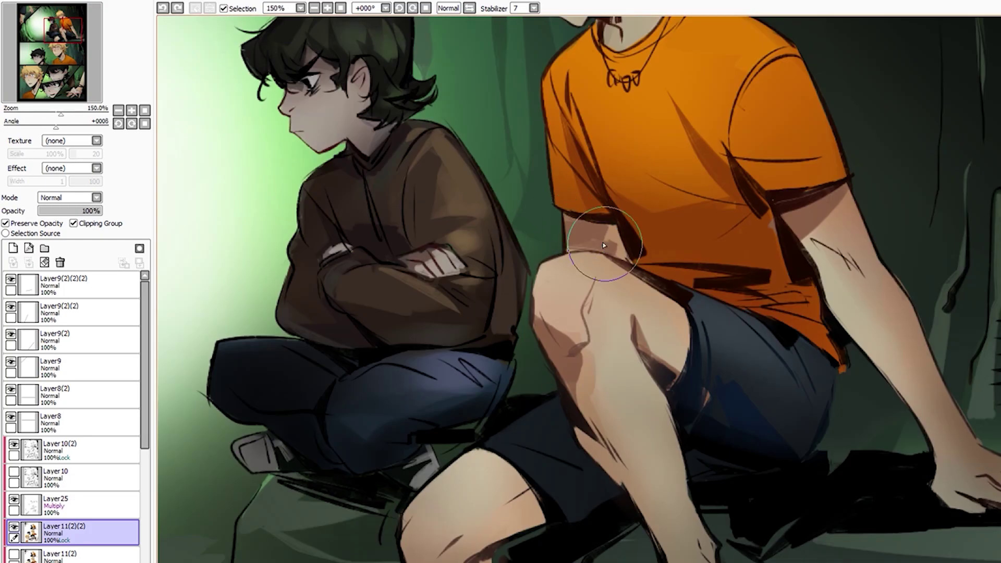
scroll(568, 403, down, 1)
scroll(759, 296, up, 1)
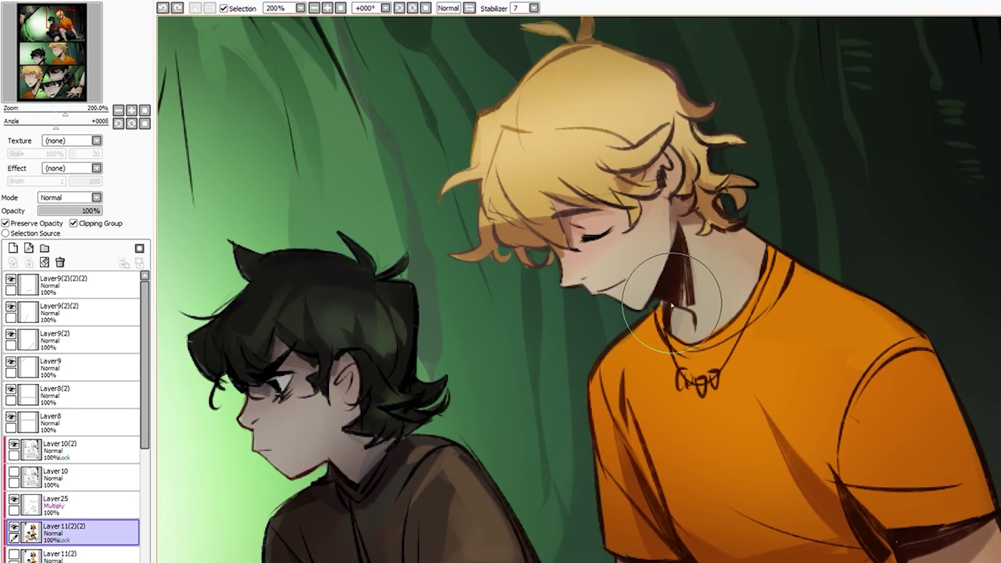
scroll(678, 301, down, 2)
scroll(678, 301, down, 2)
scroll(678, 301, up, 2)
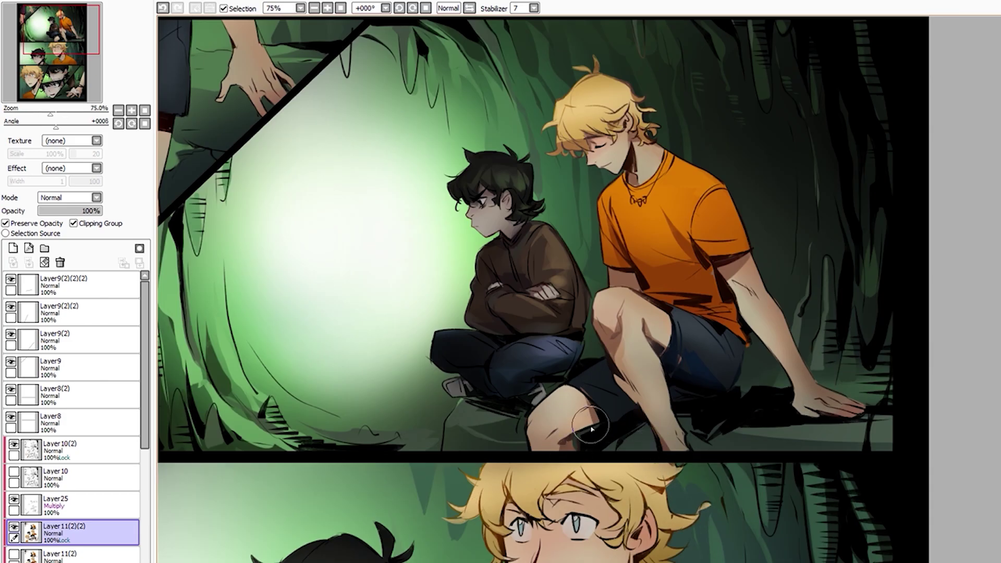
scroll(703, 354, down, 1)
scroll(724, 401, up, 1)
scroll(724, 401, down, 1)
scroll(705, 295, up, 1)
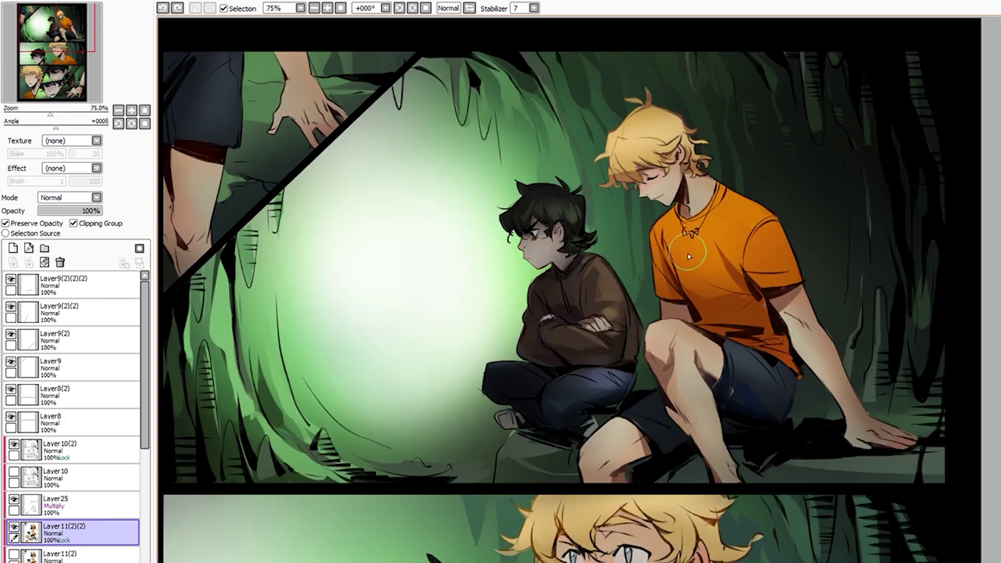
scroll(687, 254, down, 2)
scroll(613, 236, up, 3)
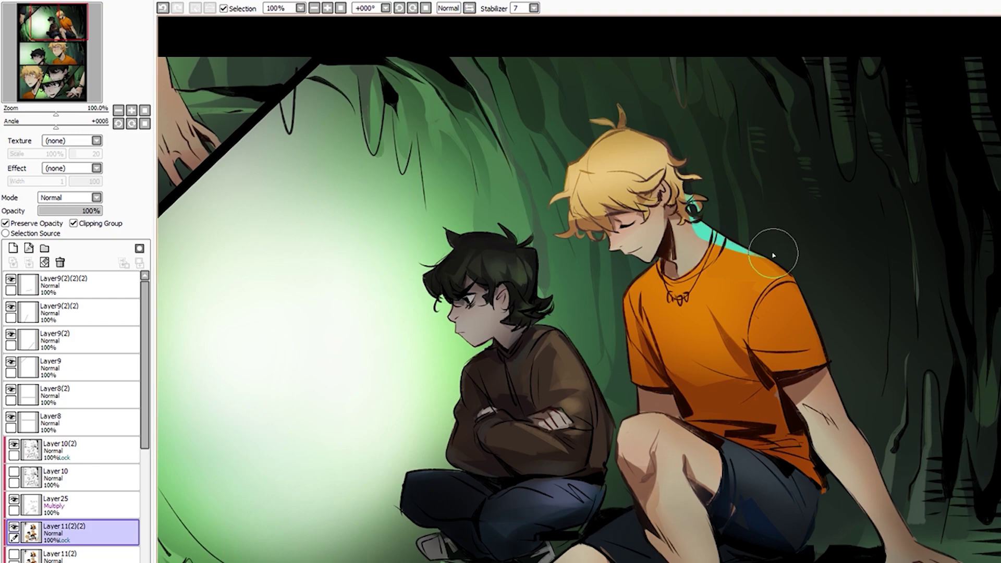
drag(667, 387, 615, 282)
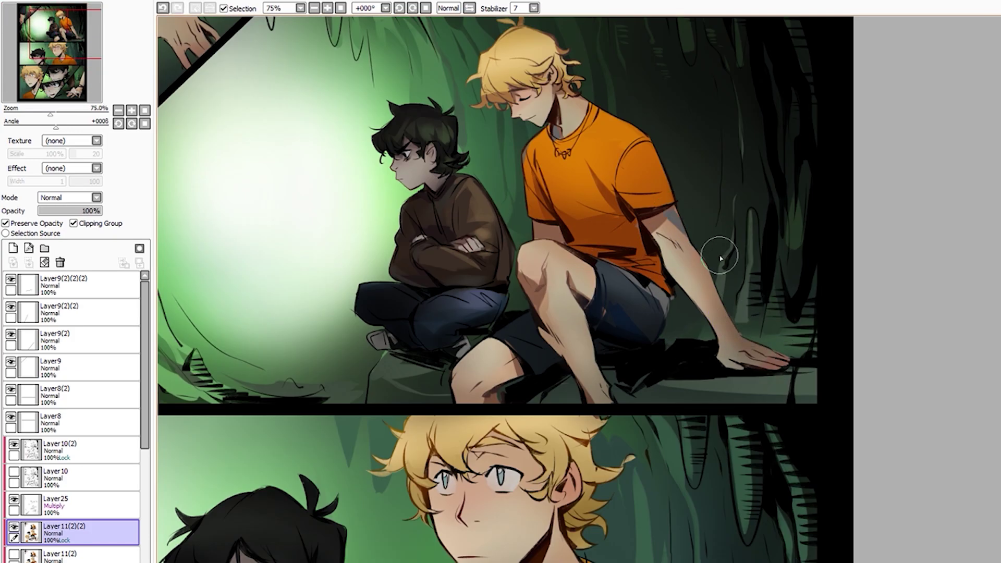
Inspect the boys up close, then make Layer10(2) the active layer
scroll(616, 281, down, 2)
scroll(522, 313, up, 3)
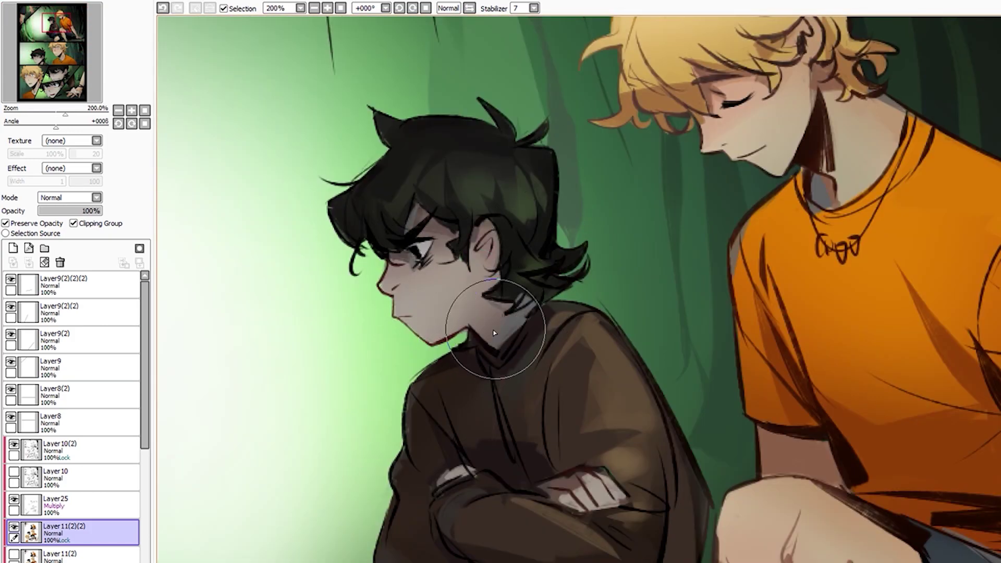
scroll(546, 436, down, 1)
scroll(546, 436, down, 2)
scroll(653, 344, up, 1)
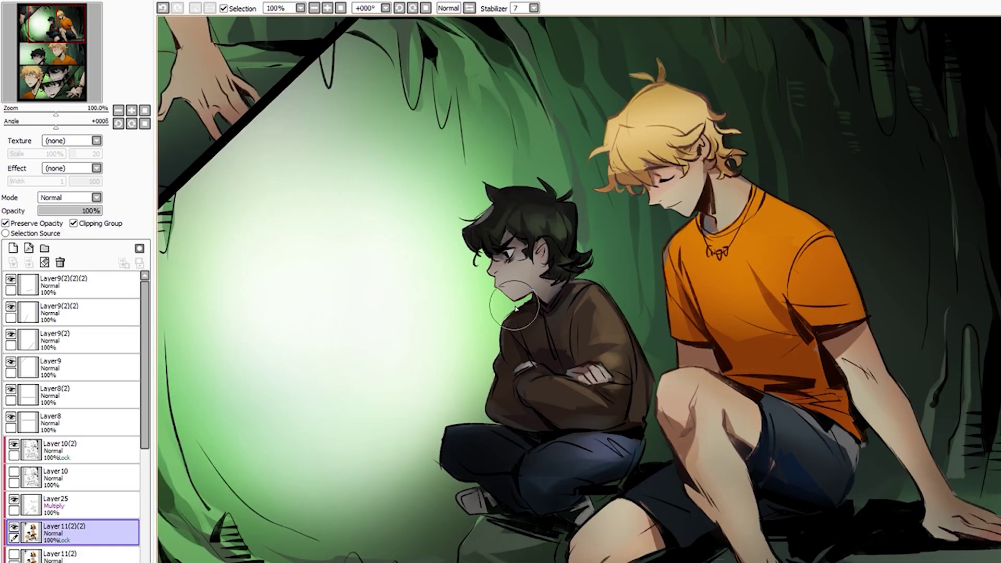
scroll(516, 309, down, 4)
scroll(582, 401, up, 3)
scroll(606, 402, up, 2)
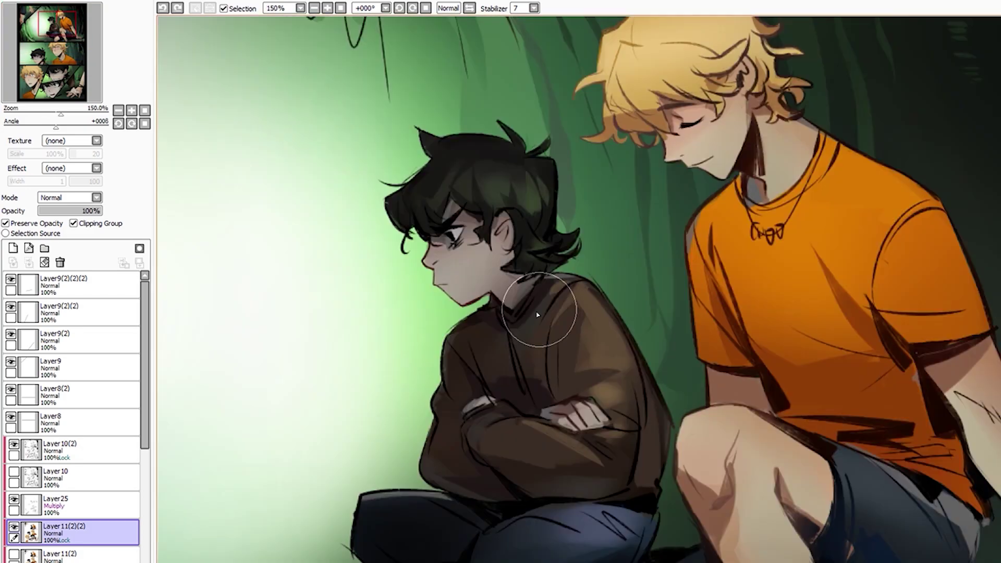
scroll(625, 397, down, 1)
scroll(656, 385, up, 1)
scroll(670, 398, down, 4)
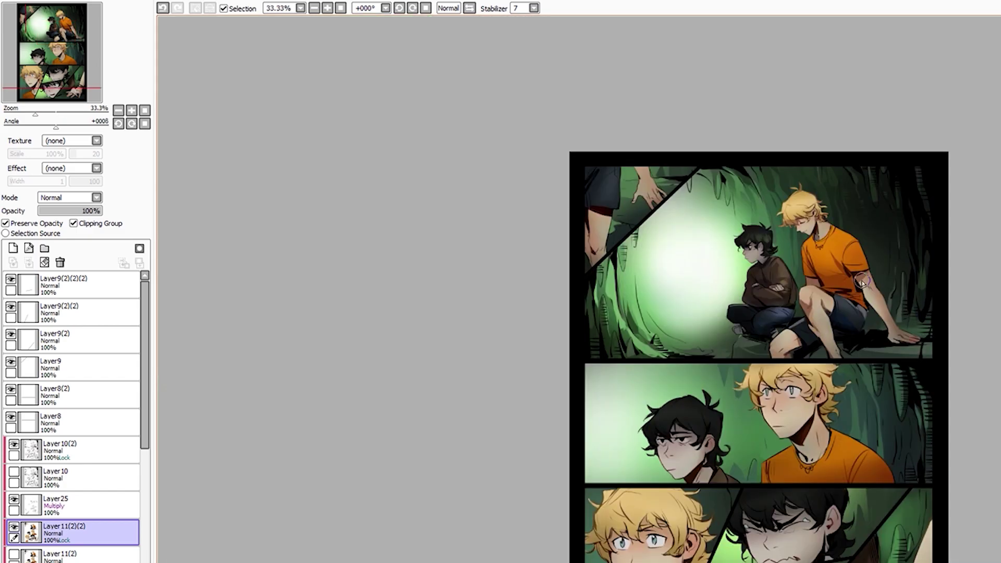
scroll(730, 365, up, 3)
scroll(782, 354, down, 1)
scroll(833, 340, up, 1)
scroll(833, 340, up, 1)
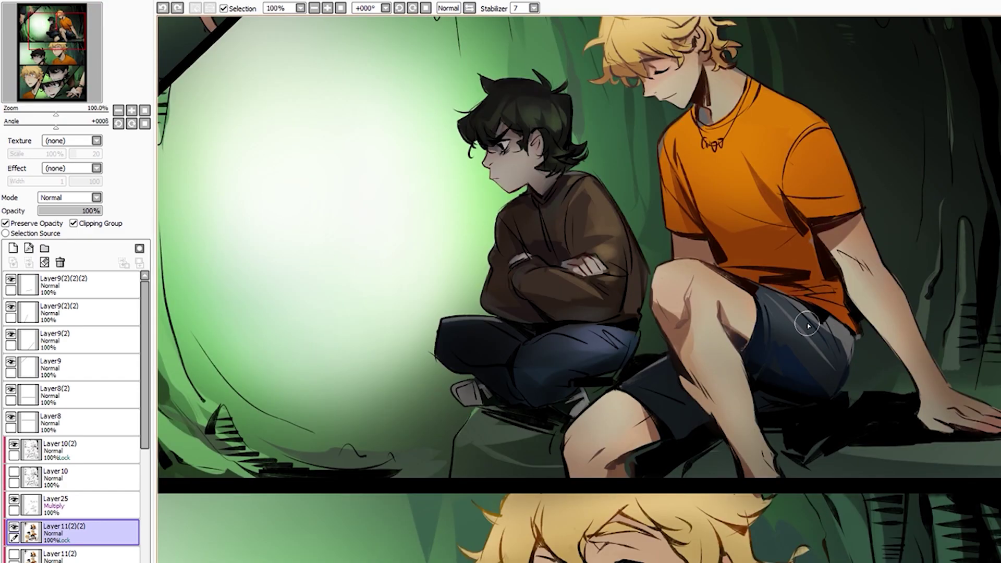
scroll(741, 324, up, 1)
scroll(741, 319, down, 1)
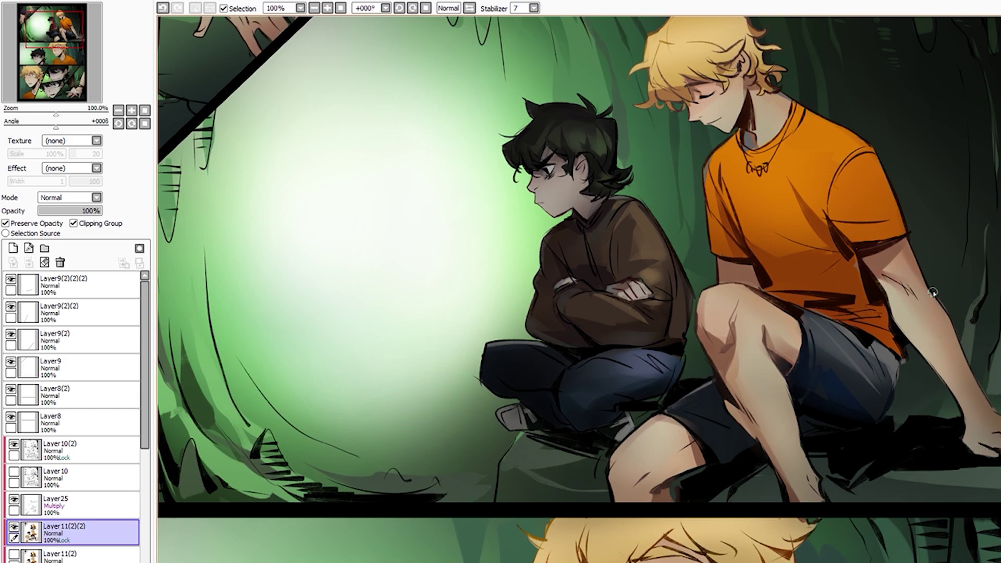
scroll(886, 271, up, 1)
scroll(808, 219, up, 2)
scroll(751, 192, down, 1)
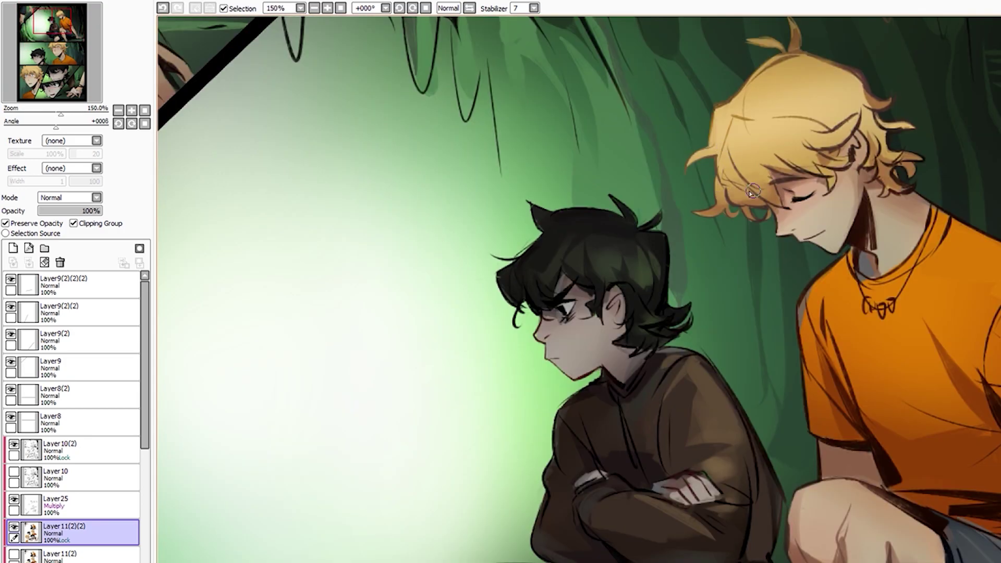
scroll(751, 192, down, 2)
scroll(701, 211, up, 1)
scroll(701, 211, down, 4)
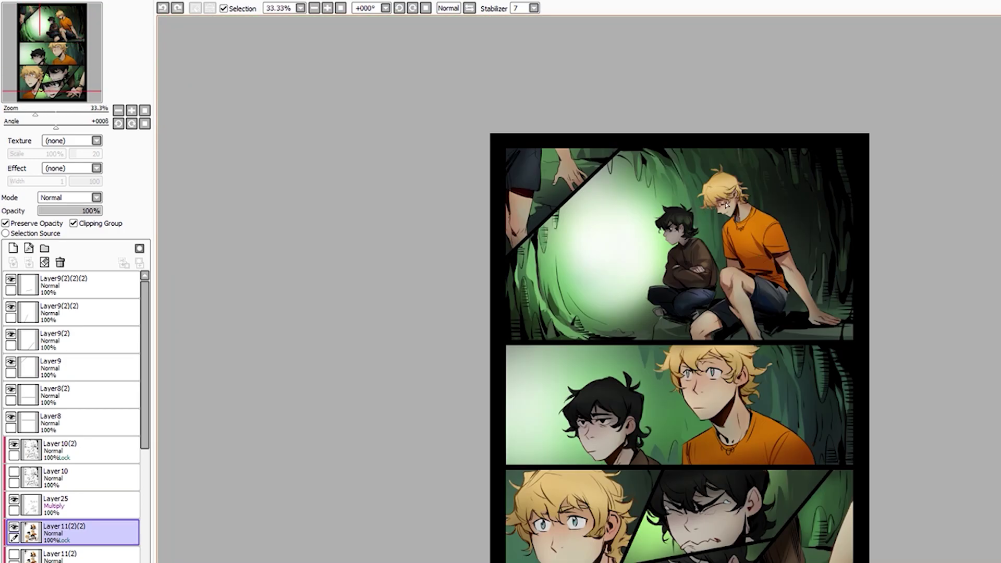
scroll(702, 211, up, 3)
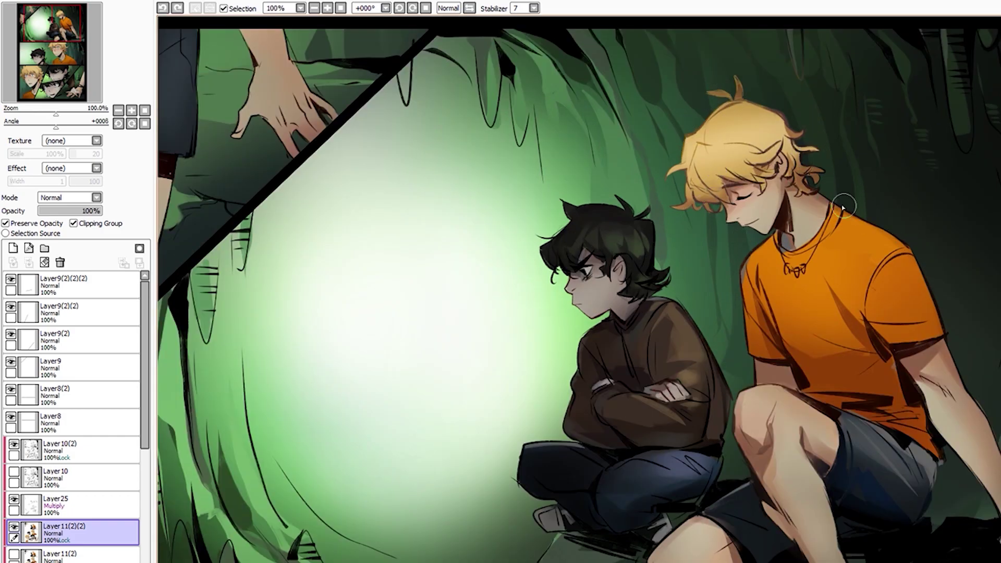
scroll(864, 178, down, 2)
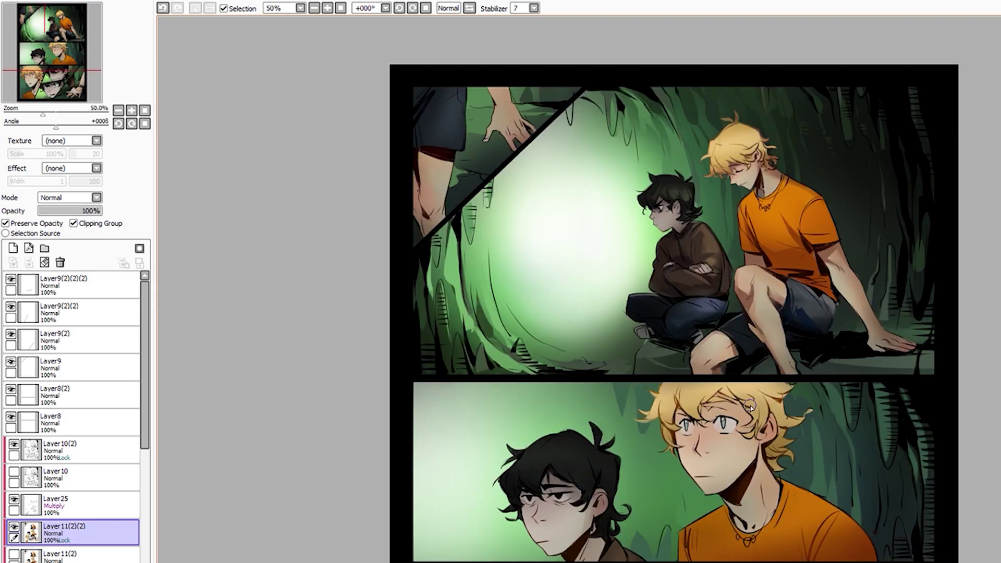
click(60, 449)
scroll(922, 229, up, 2)
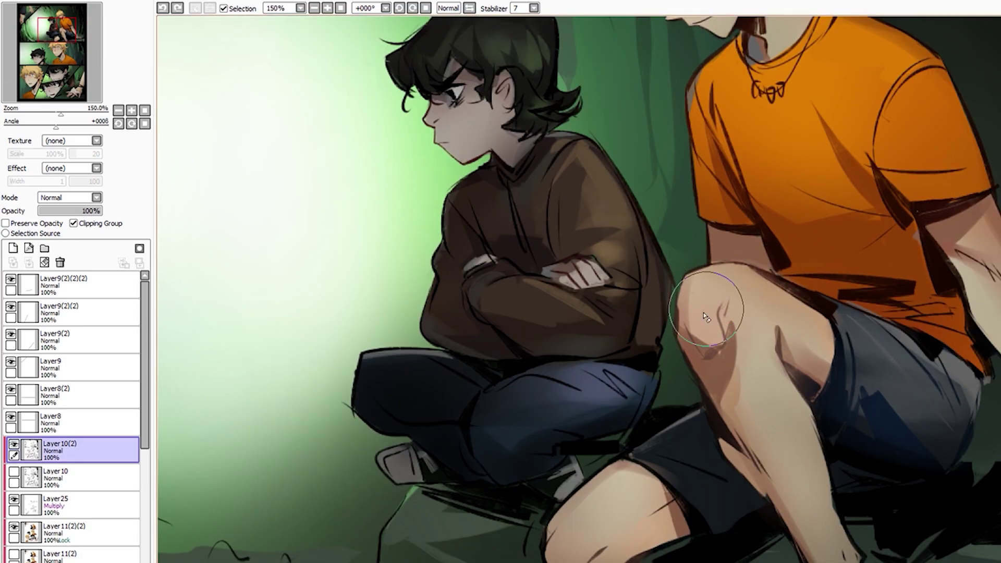
Repaint the shading on the blond boy's knee
scroll(707, 318, up, 1)
mouse_move(735, 276)
mouse_down()
mouse_move(698, 329)
mouse_move(704, 312)
mouse_up()
scroll(738, 268, down, 4)
scroll(650, 313, up, 3)
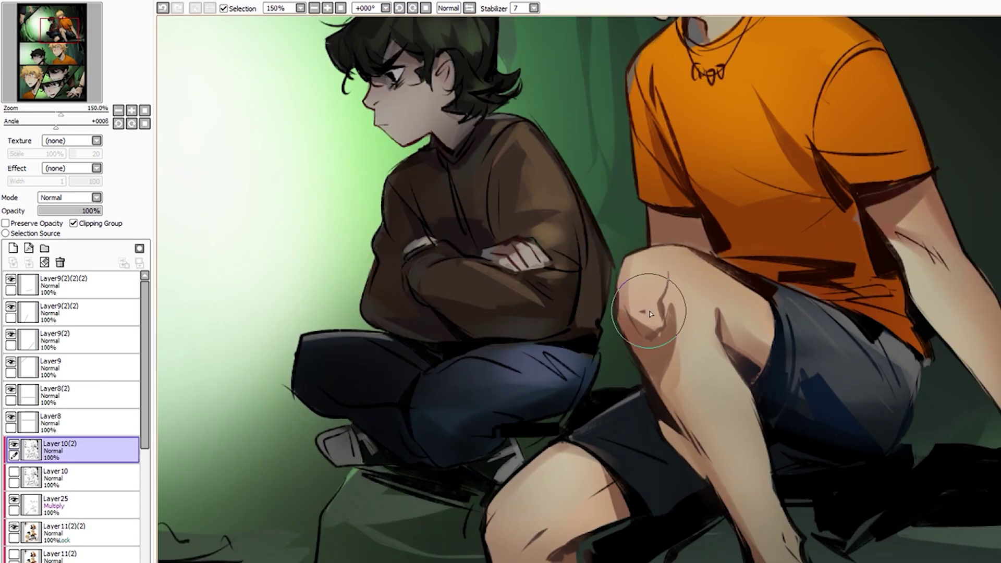
scroll(650, 313, down, 2)
scroll(646, 283, up, 2)
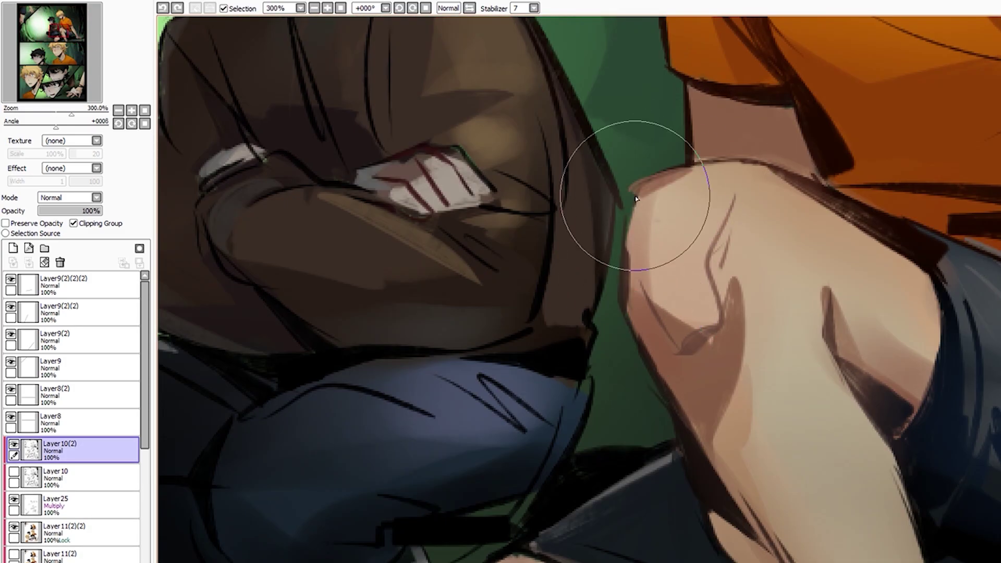
scroll(647, 283, down, 3)
Switch the active layer between Layer11(2)(2) and Layer10(2)
click(59, 532)
scroll(563, 281, up, 2)
scroll(562, 282, down, 2)
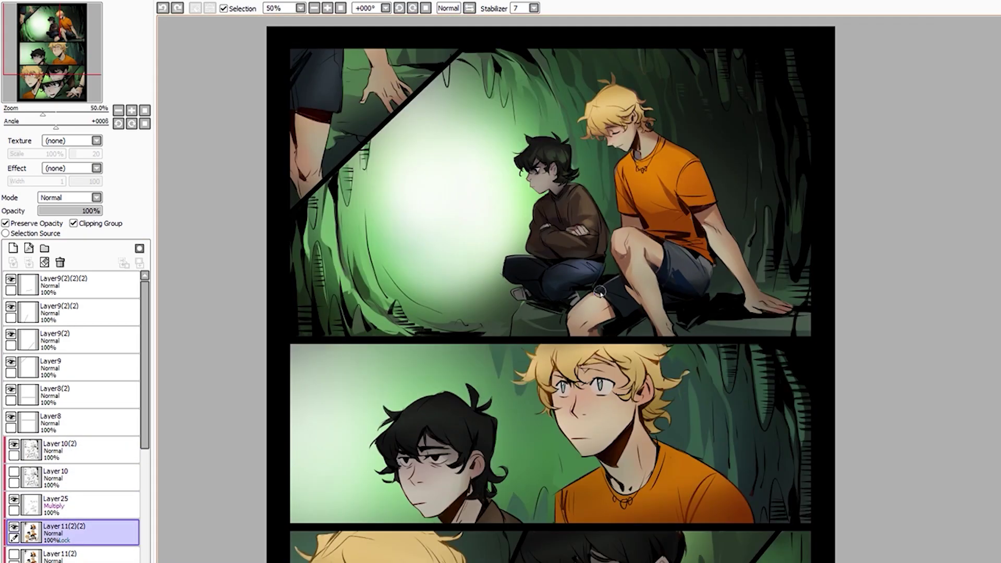
scroll(562, 282, down, 1)
scroll(625, 224, up, 4)
click(60, 450)
scroll(779, 403, down, 4)
scroll(716, 307, up, 3)
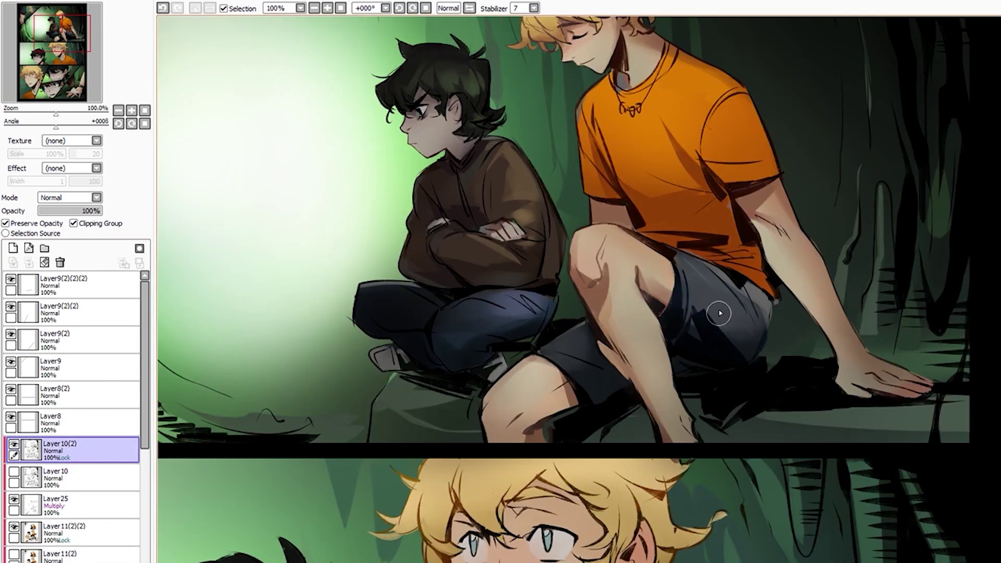
scroll(716, 306, down, 3)
Settle on Layer11(2)(2) as the painting layer for the boys
click(60, 531)
scroll(715, 307, up, 4)
scroll(716, 307, down, 4)
scroll(716, 306, up, 3)
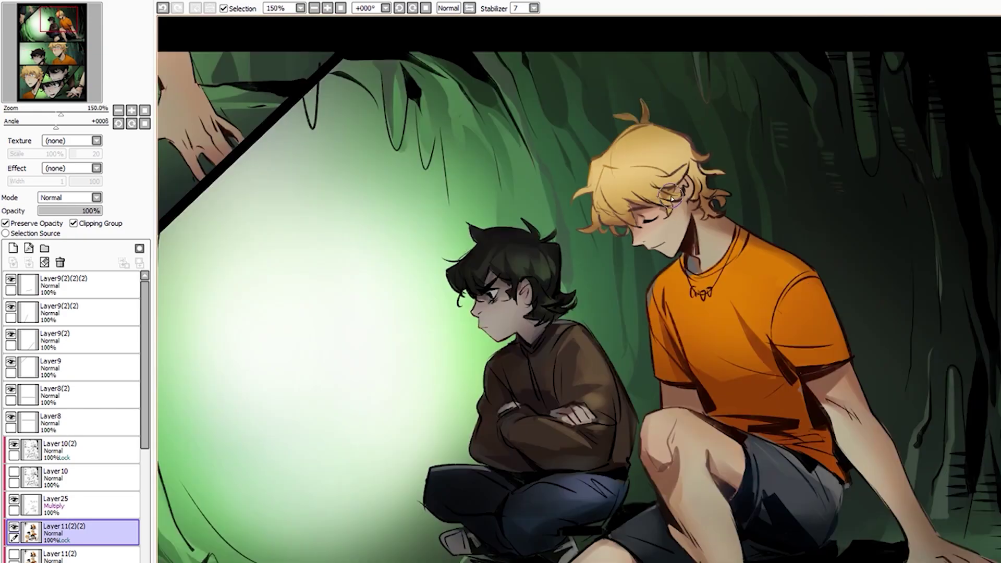
scroll(716, 306, down, 2)
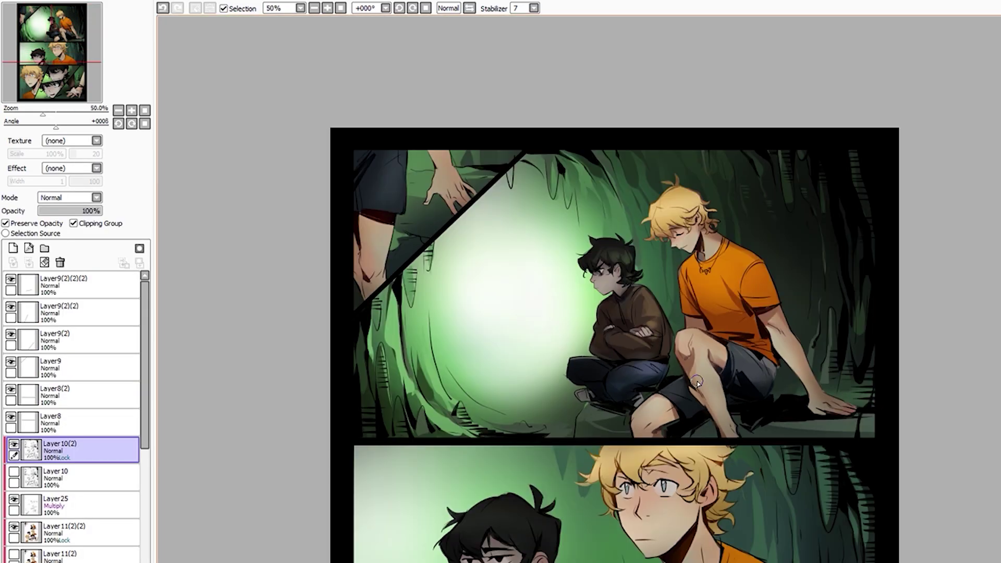
click(96, 531)
scroll(702, 259, up, 3)
scroll(702, 259, down, 3)
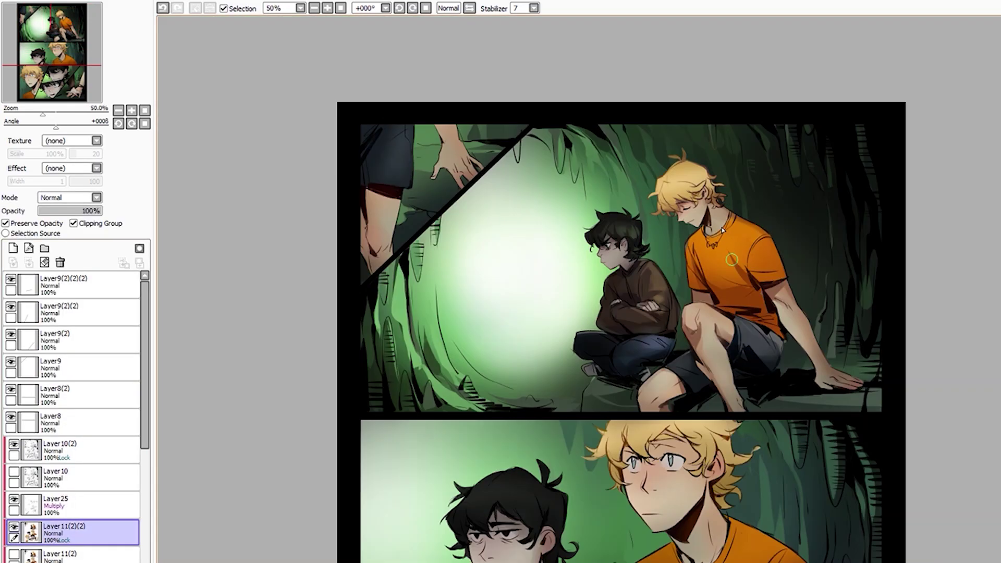
scroll(702, 259, up, 3)
scroll(662, 356, down, 2)
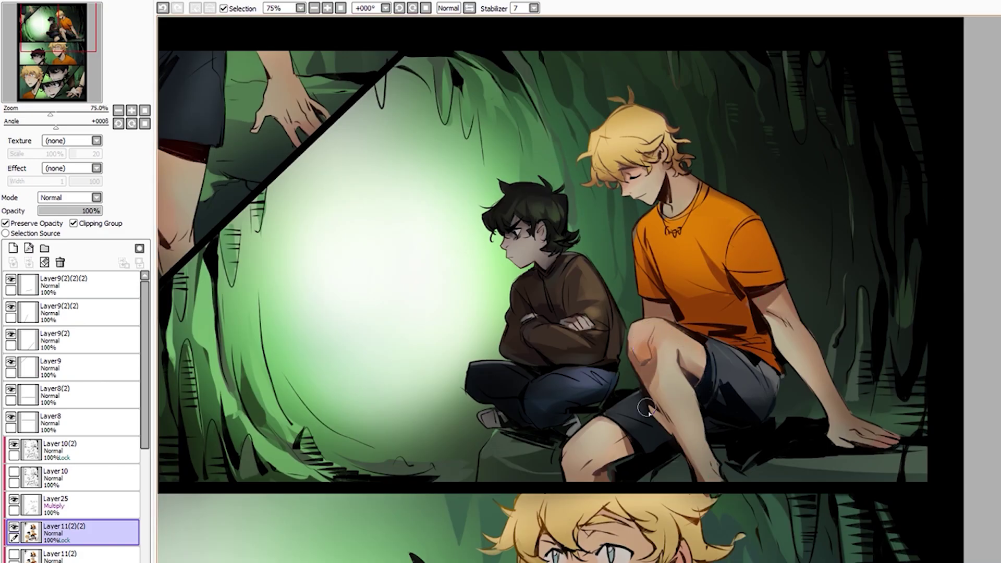
scroll(696, 473, down, 2)
scroll(696, 473, up, 2)
Undo the last edit to the boys' shading
scroll(512, 276, up, 1)
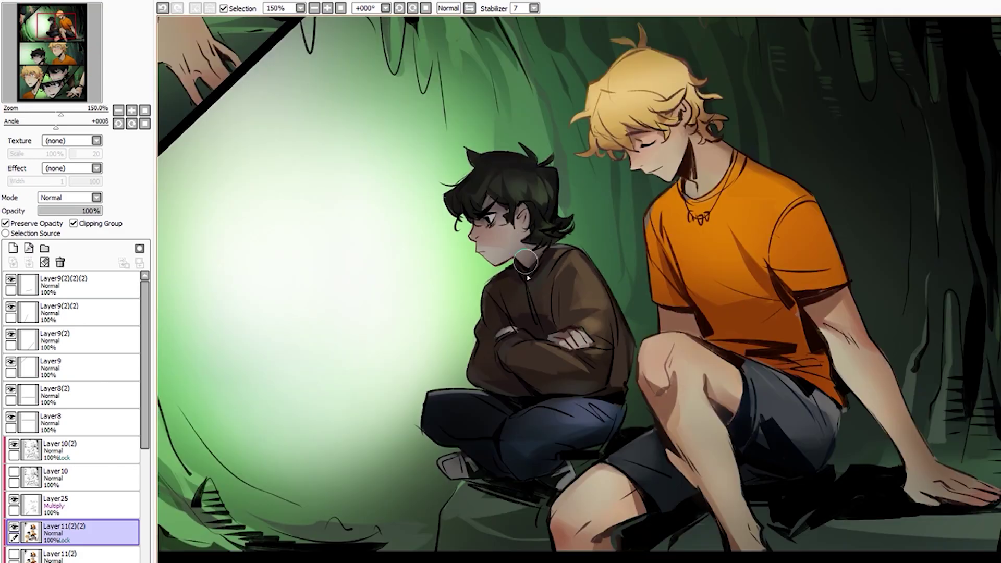
scroll(512, 275, up, 1)
scroll(509, 295, up, 2)
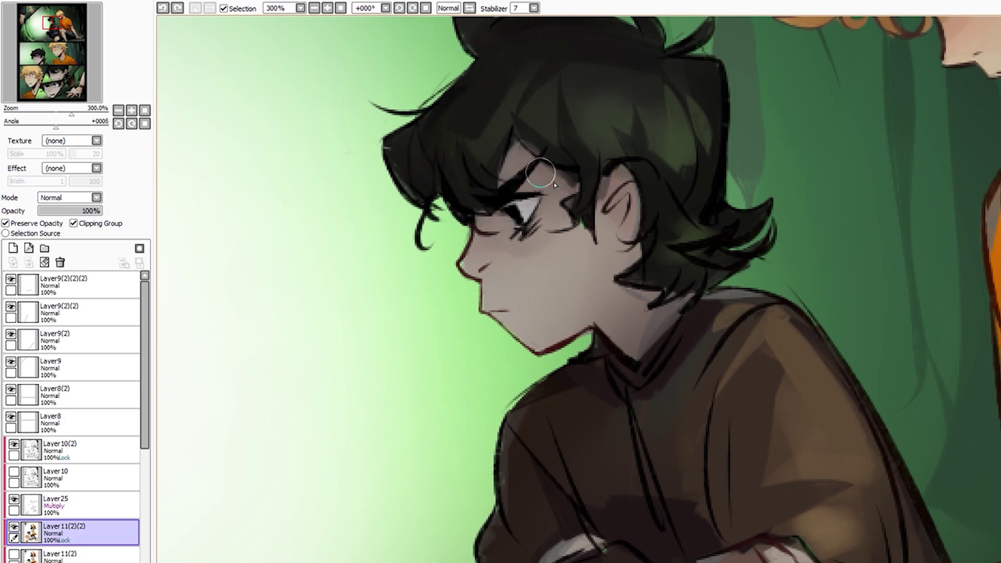
scroll(555, 184, down, 5)
scroll(555, 183, up, 2)
scroll(555, 184, down, 2)
scroll(555, 183, up, 1)
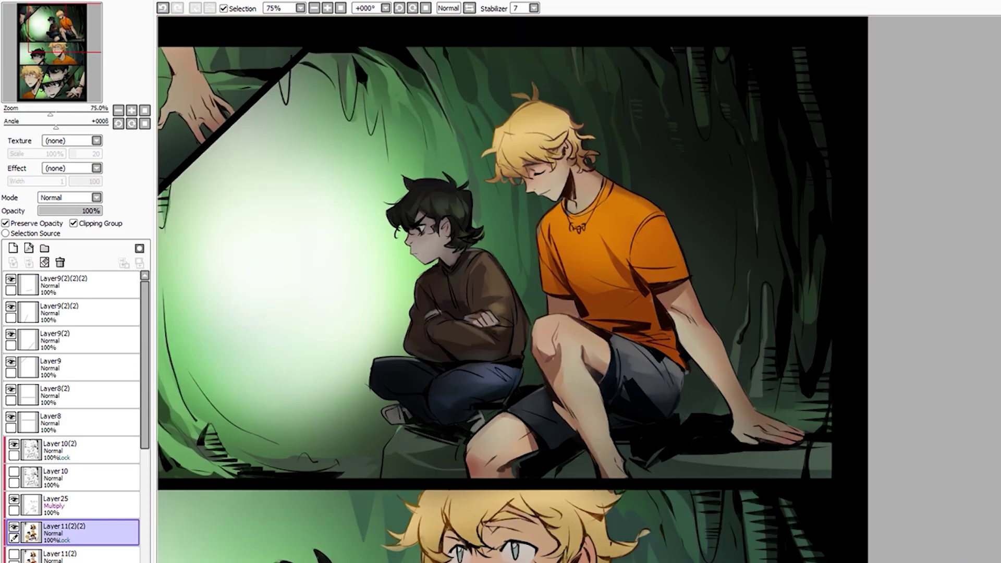
scroll(686, 335, down, 2)
scroll(686, 335, up, 4)
scroll(686, 336, down, 4)
scroll(687, 335, up, 1)
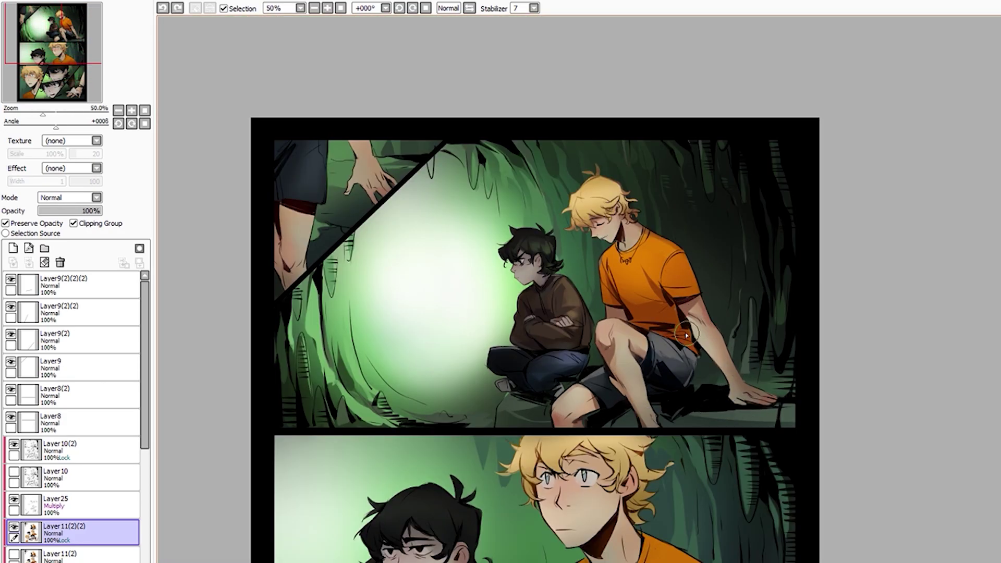
scroll(687, 336, up, 2)
scroll(727, 346, down, 1)
scroll(750, 368, up, 5)
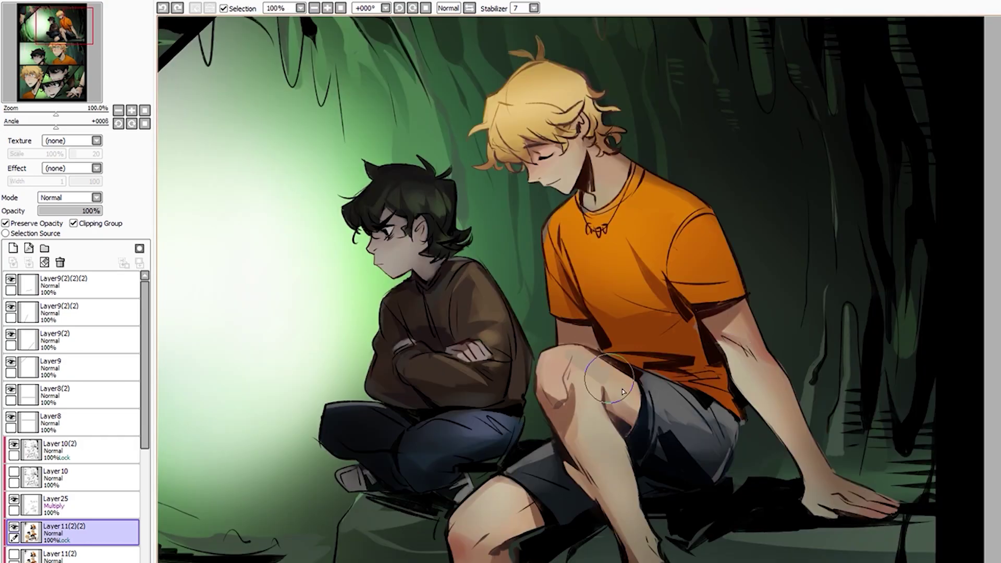
scroll(674, 230, up, 2)
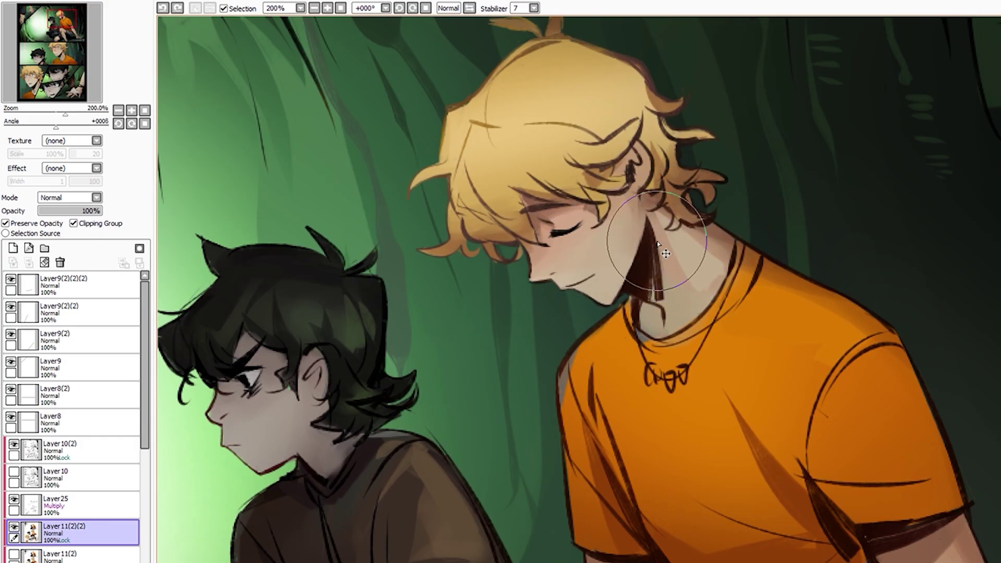
scroll(685, 297, down, 3)
scroll(725, 391, up, 2)
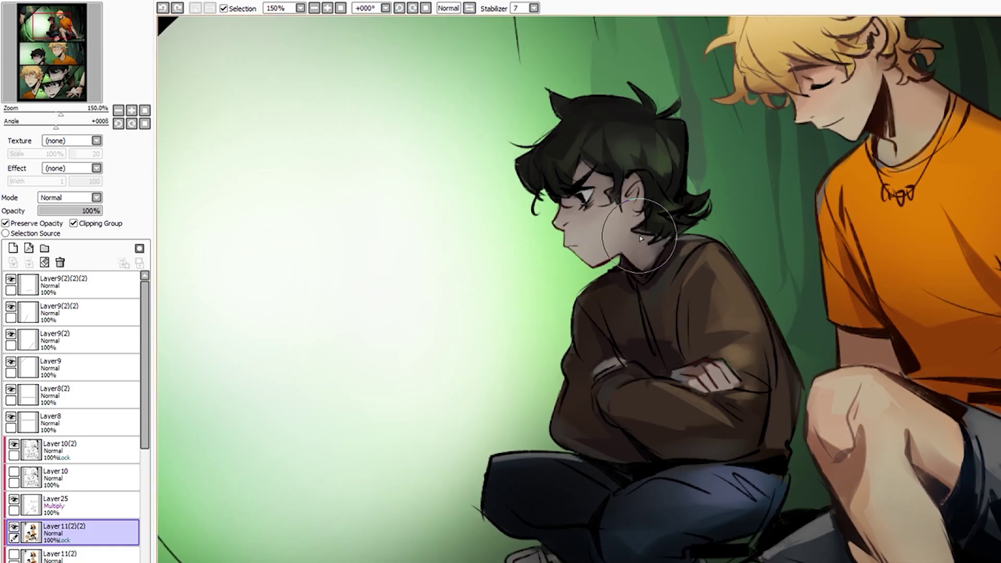
scroll(576, 239, down, 2)
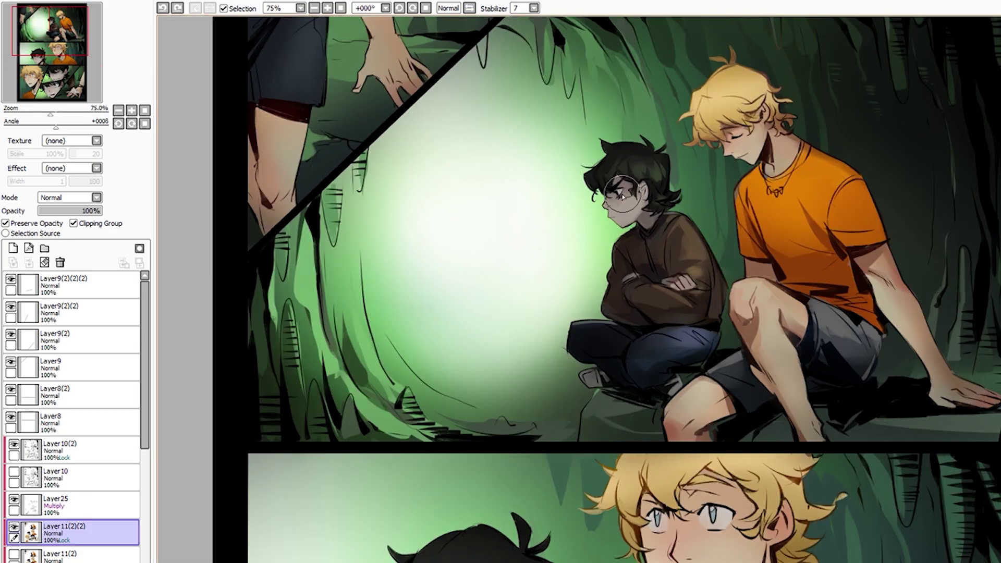
scroll(498, 266, up, 5)
scroll(498, 266, down, 3)
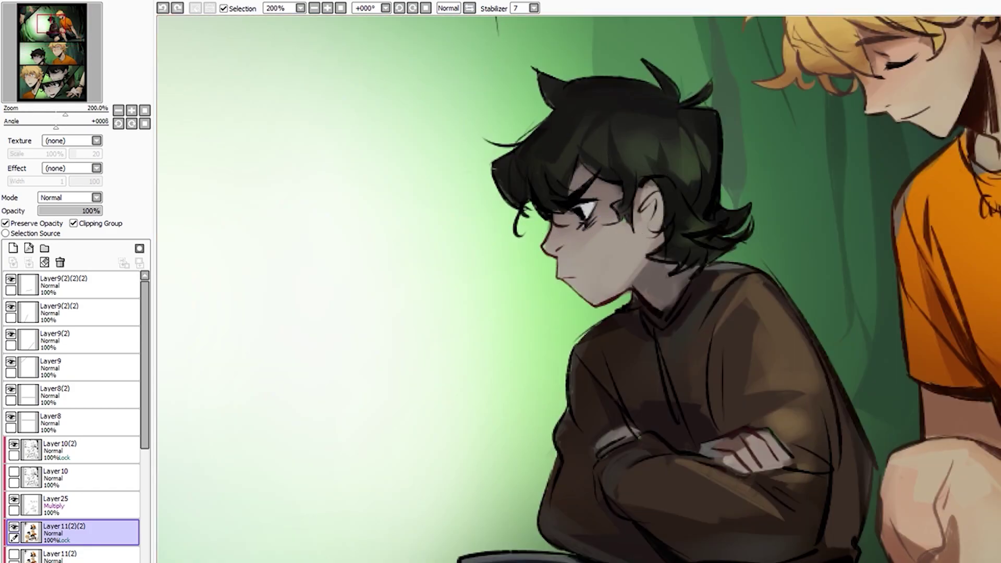
scroll(548, 245, down, 2)
scroll(593, 219, up, 4)
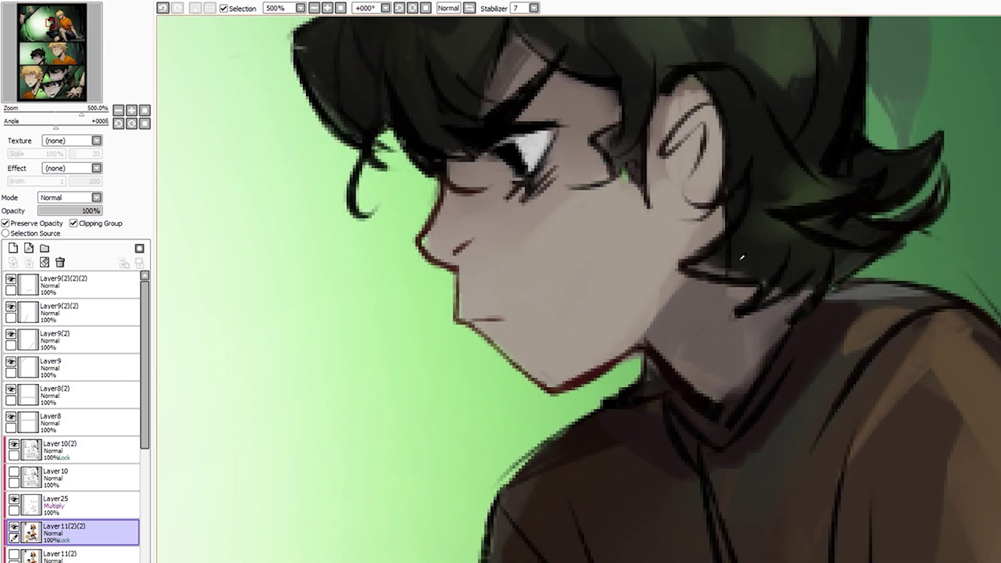
scroll(607, 261, down, 5)
scroll(608, 261, up, 5)
key(ctrl+z)
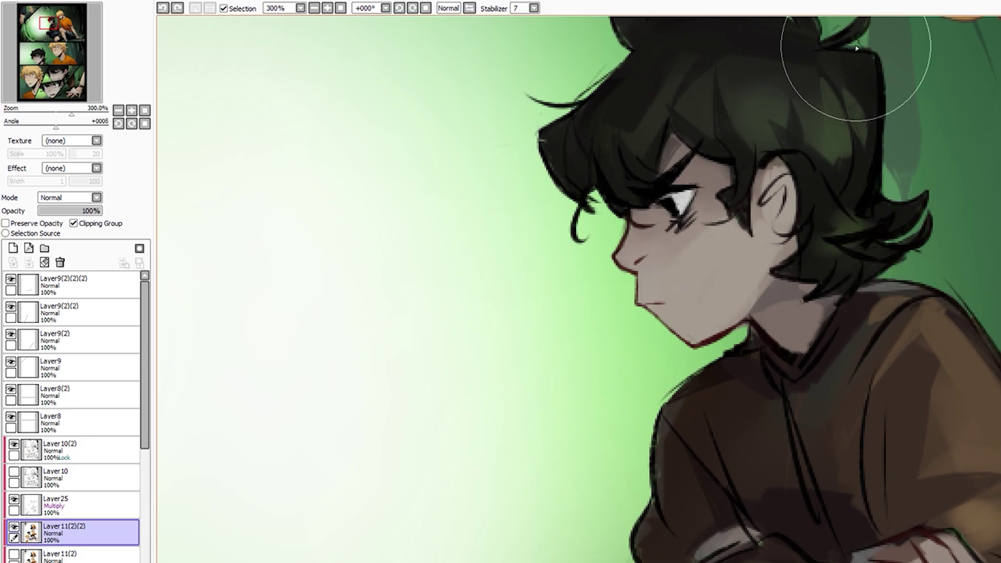
Compare the blond boy's head with Layer11(2)(2) hidden, then shown again
scroll(613, 214, down, 2)
drag(692, 311, 695, 155)
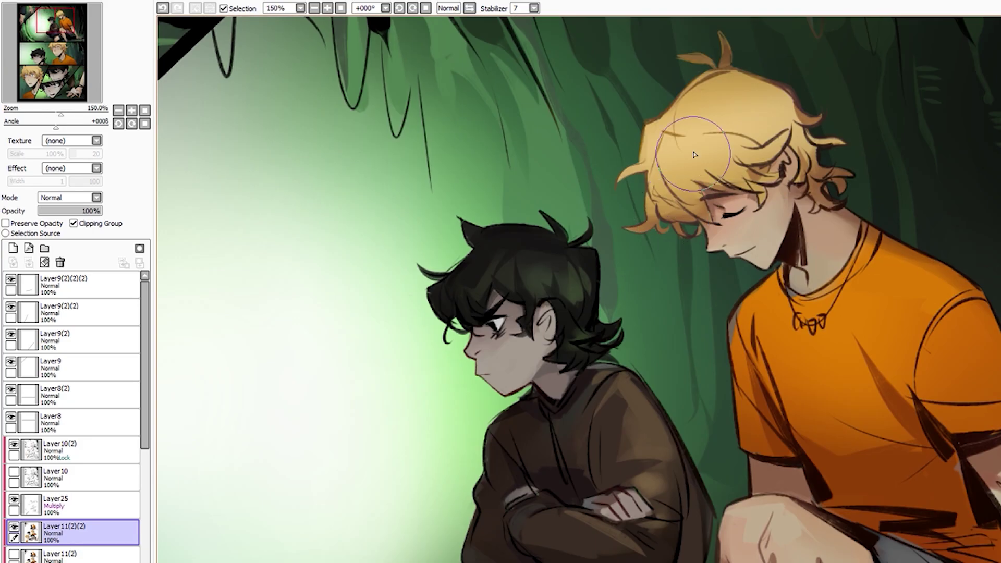
scroll(659, 176, down, 2)
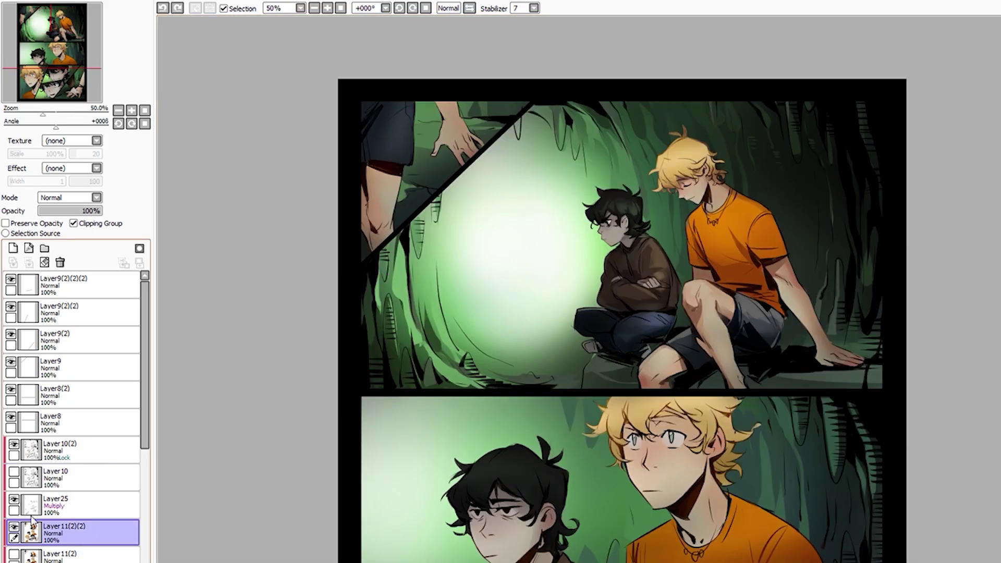
click(14, 527)
click(15, 527)
click(15, 527)
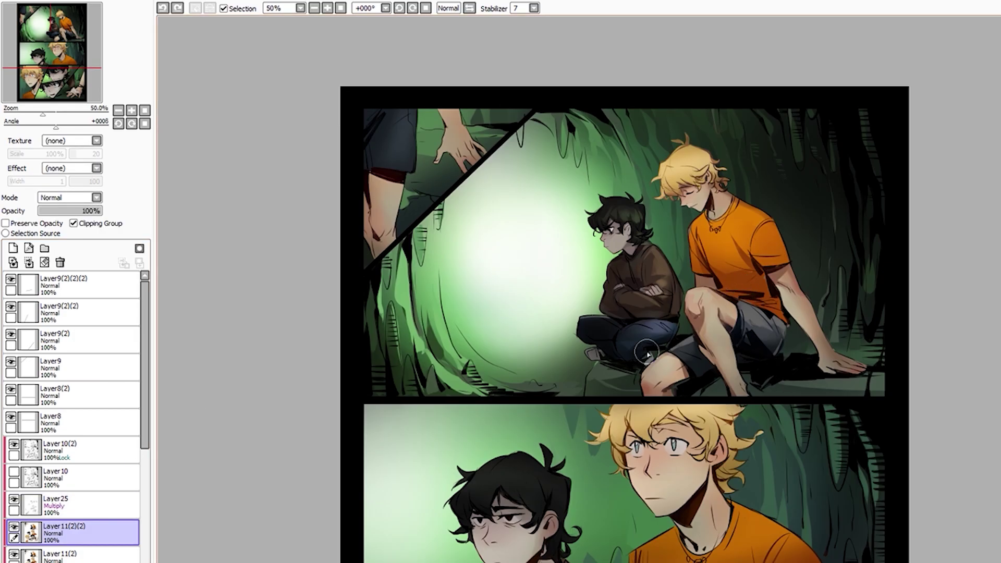
scroll(771, 291, up, 3)
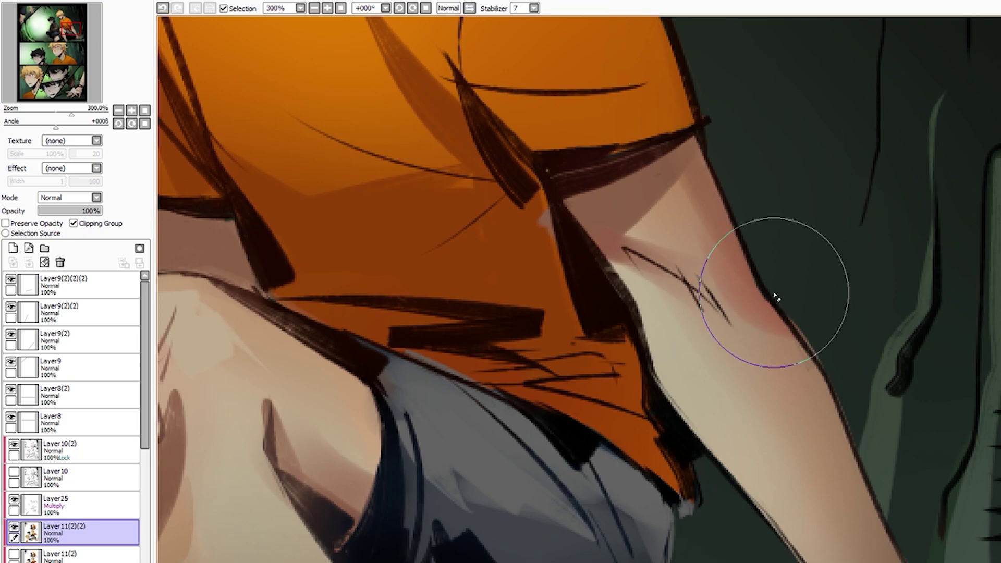
scroll(867, 409, down, 2)
scroll(668, 235, down, 4)
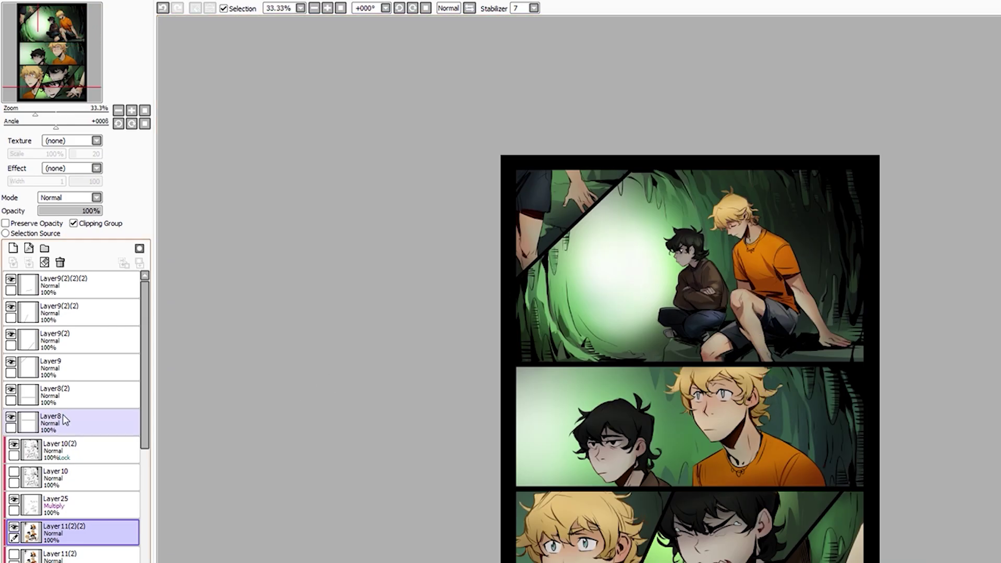
Make Layer10(2) the active working layer
click(63, 449)
scroll(748, 324, up, 4)
scroll(886, 323, down, 3)
scroll(782, 333, up, 2)
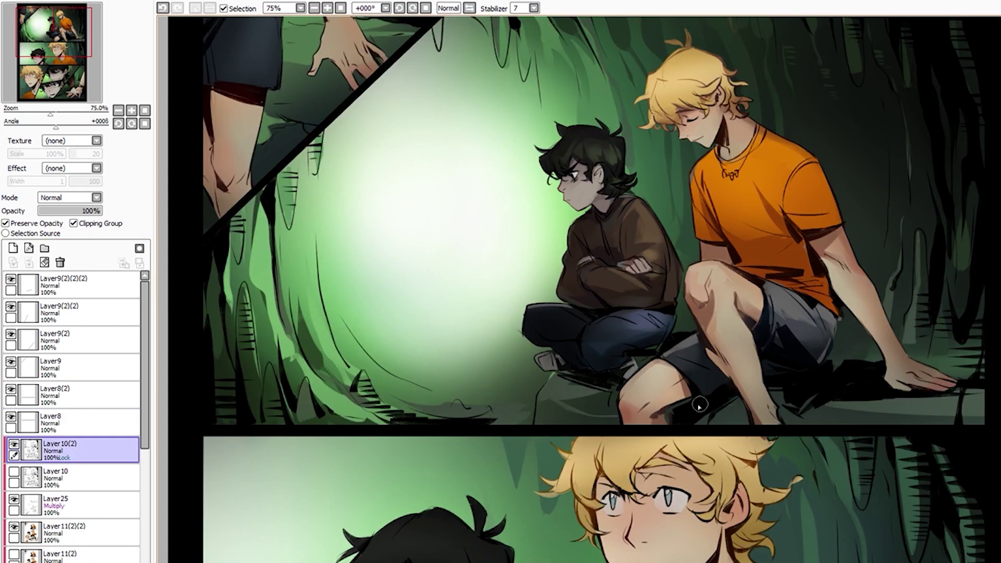
scroll(730, 344, down, 1)
scroll(708, 348, down, 1)
click(62, 532)
scroll(516, 110, up, 2)
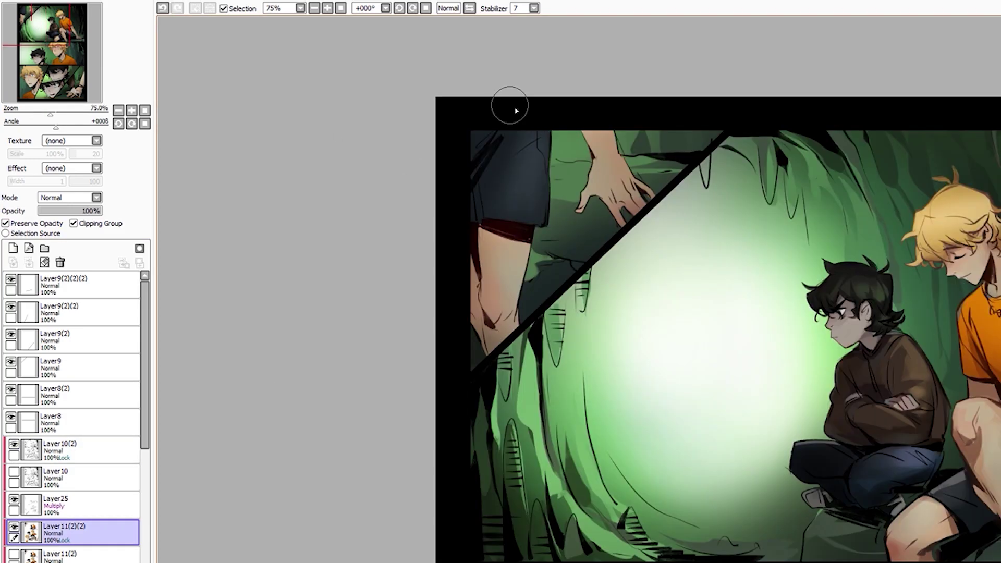
scroll(521, 245, up, 1)
scroll(600, 188, down, 2)
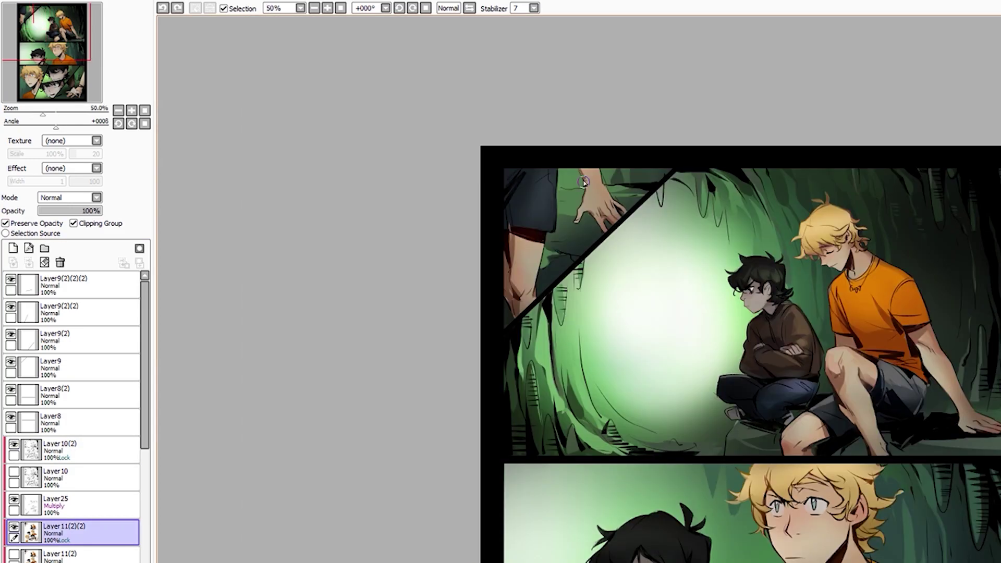
scroll(630, 219, up, 1)
scroll(504, 315, down, 1)
scroll(427, 384, up, 2)
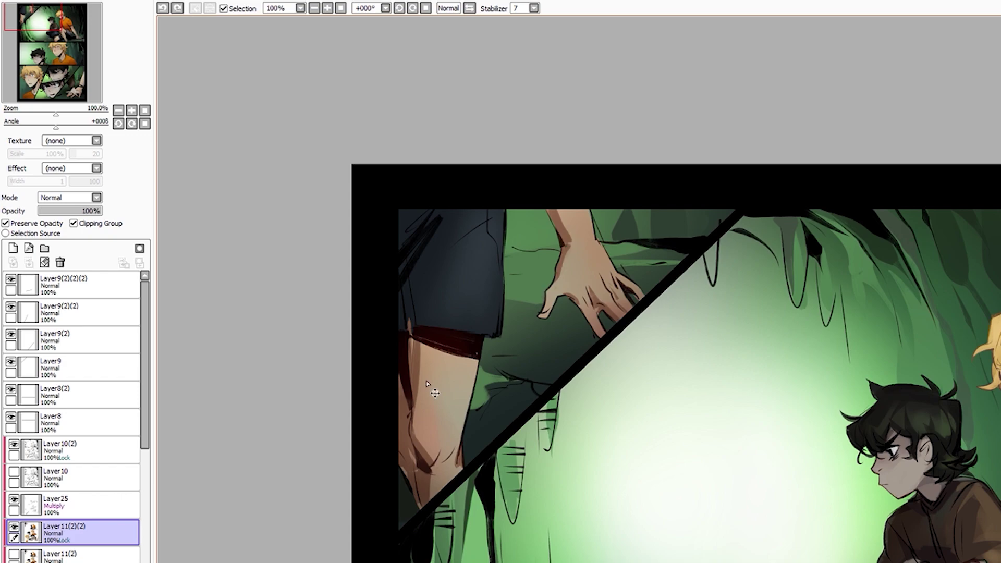
scroll(478, 347, down, 1)
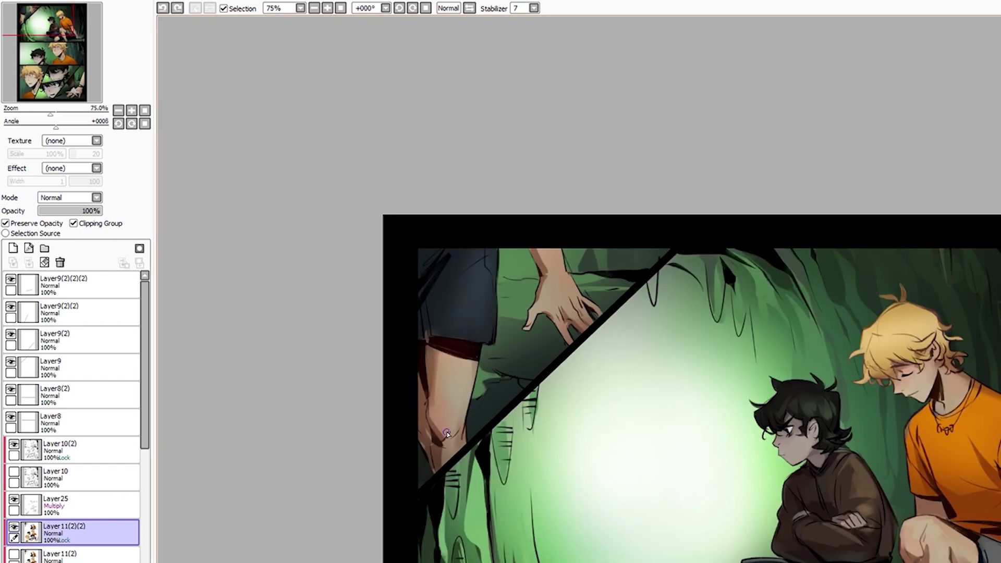
scroll(542, 313, down, 1)
scroll(487, 245, up, 1)
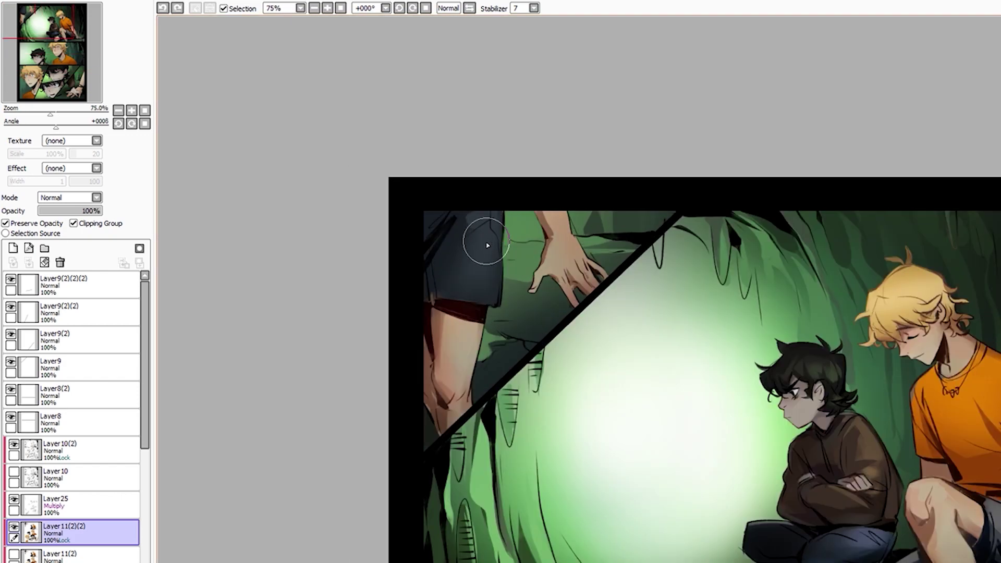
scroll(454, 261, down, 2)
scroll(459, 271, up, 1)
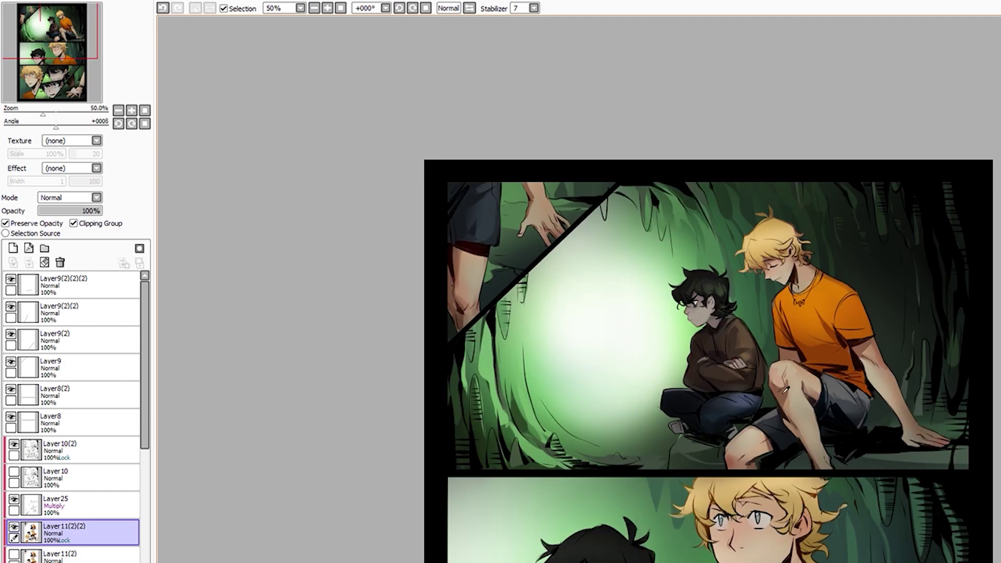
scroll(464, 287, up, 1)
scroll(469, 300, up, 1)
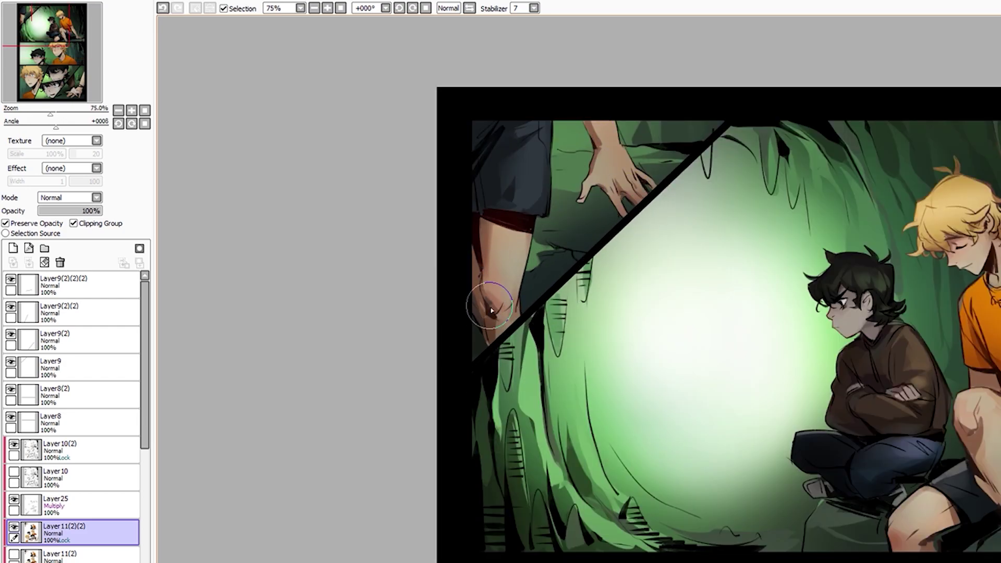
scroll(609, 170, up, 1)
scroll(523, 278, down, 2)
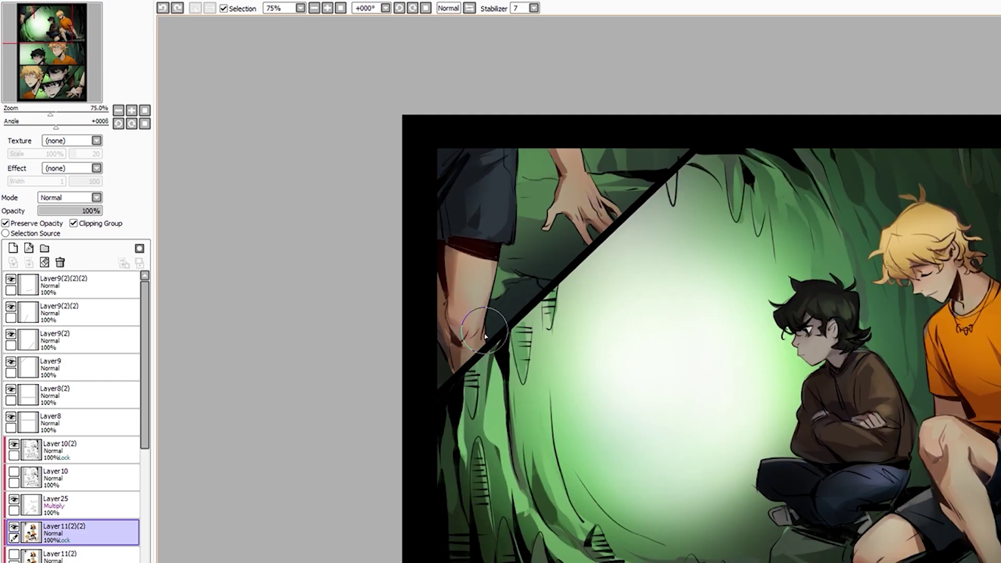
scroll(456, 304, up, 1)
scroll(489, 399, up, 2)
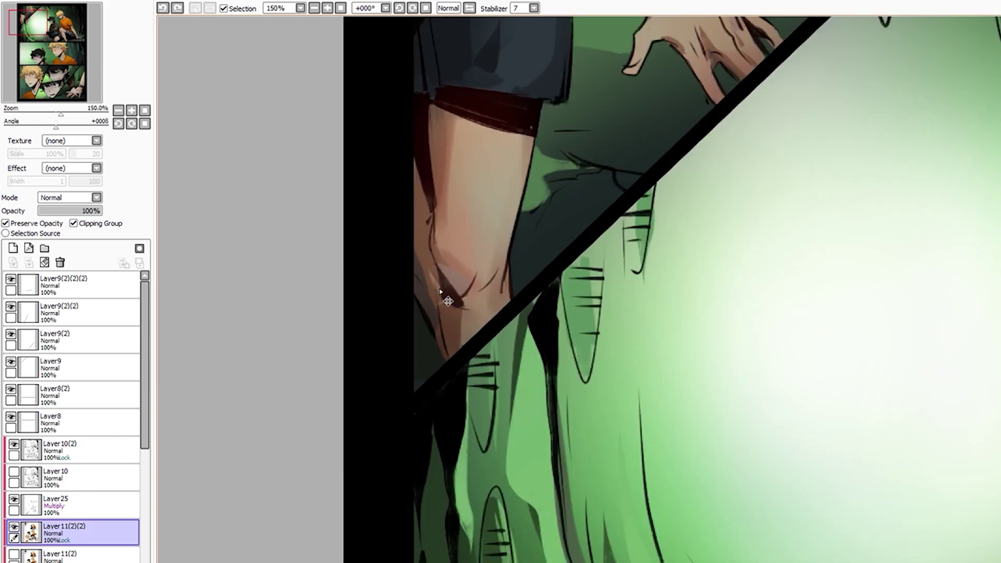
scroll(482, 380, down, 3)
scroll(485, 387, up, 2)
scroll(608, 398, down, 2)
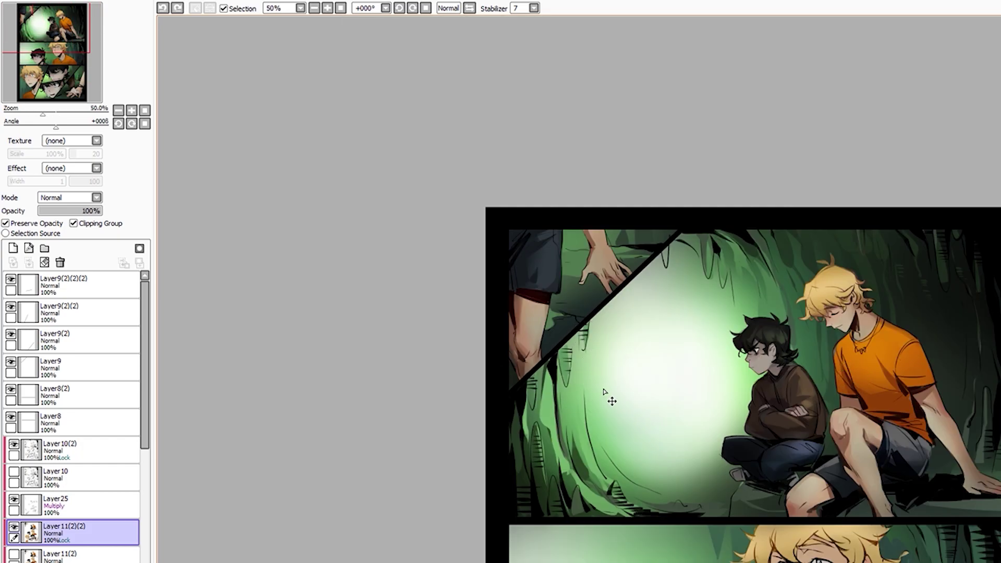
scroll(521, 349, up, 3)
scroll(487, 257, down, 2)
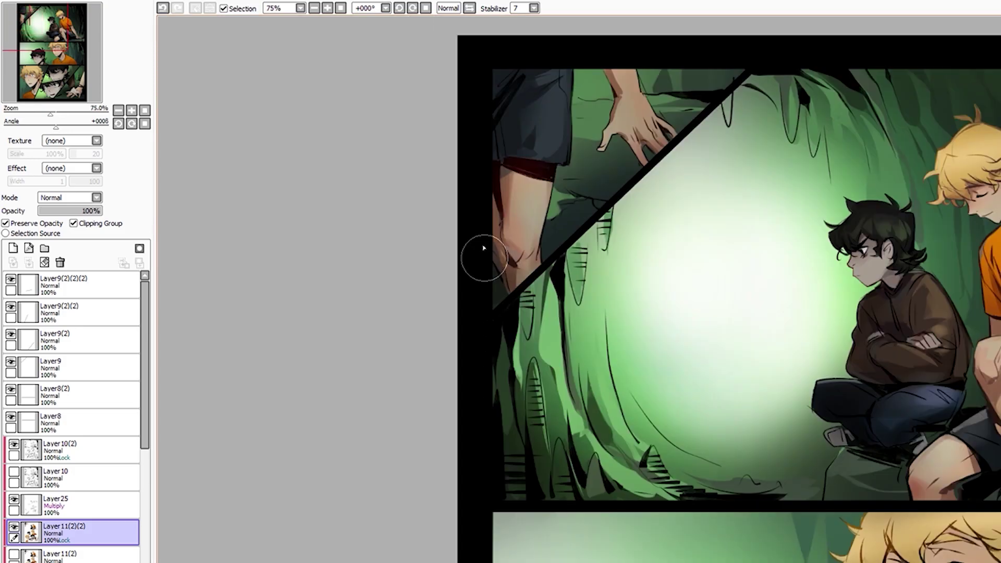
scroll(586, 359, down, 1)
scroll(632, 237, down, 1)
scroll(629, 225, up, 2)
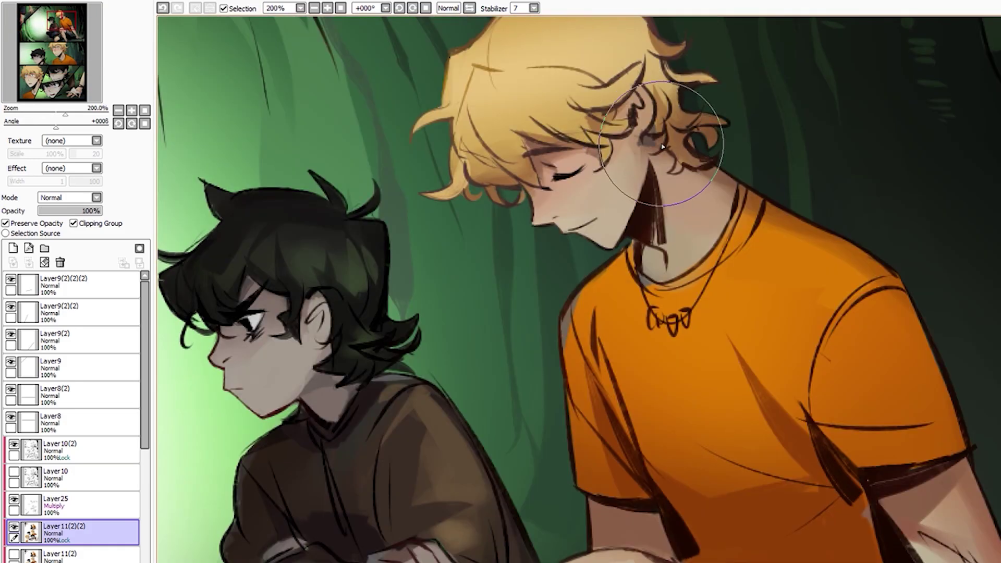
scroll(627, 217, down, 1)
scroll(626, 214, down, 1)
scroll(402, 201, up, 2)
scroll(469, 261, down, 1)
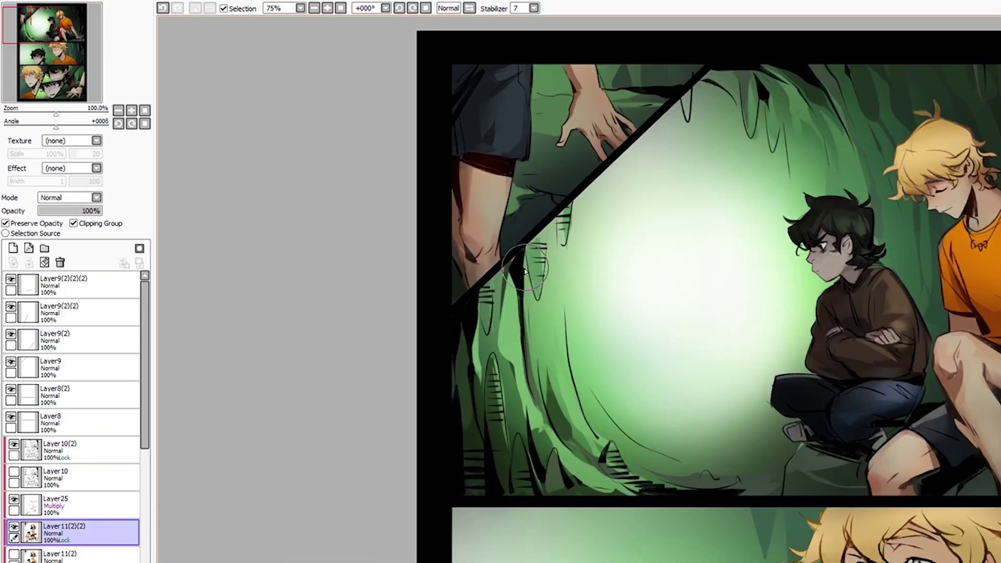
scroll(671, 196, down, 1)
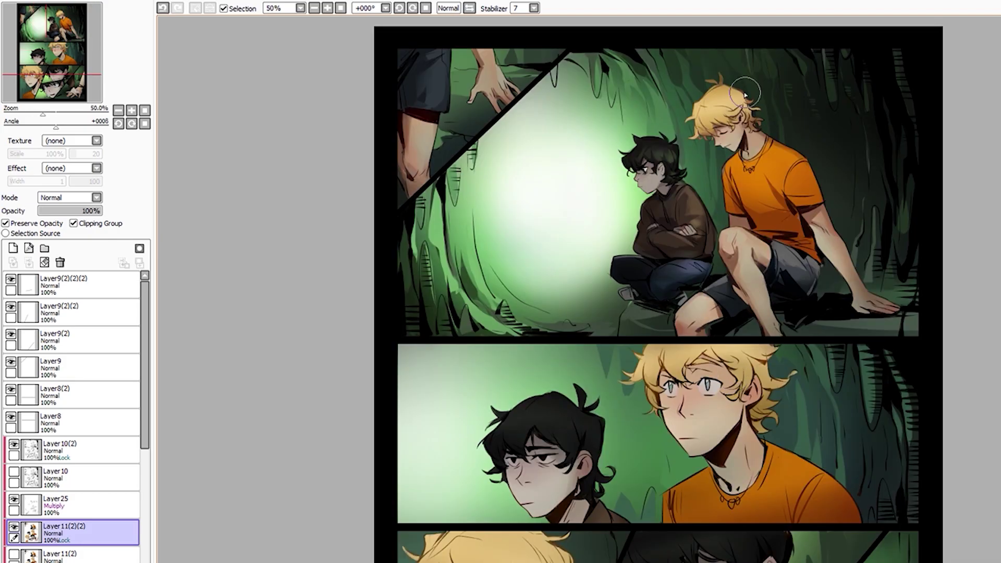
scroll(730, 105, up, 1)
scroll(699, 136, down, 1)
scroll(699, 135, up, 1)
scroll(698, 172, down, 1)
scroll(698, 172, up, 1)
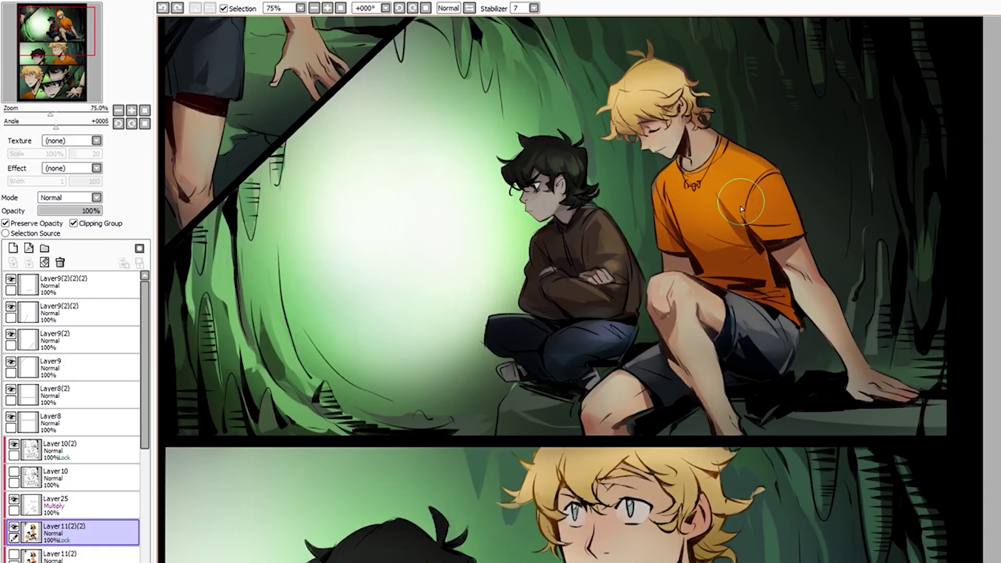
scroll(774, 377, down, 1)
scroll(721, 307, up, 2)
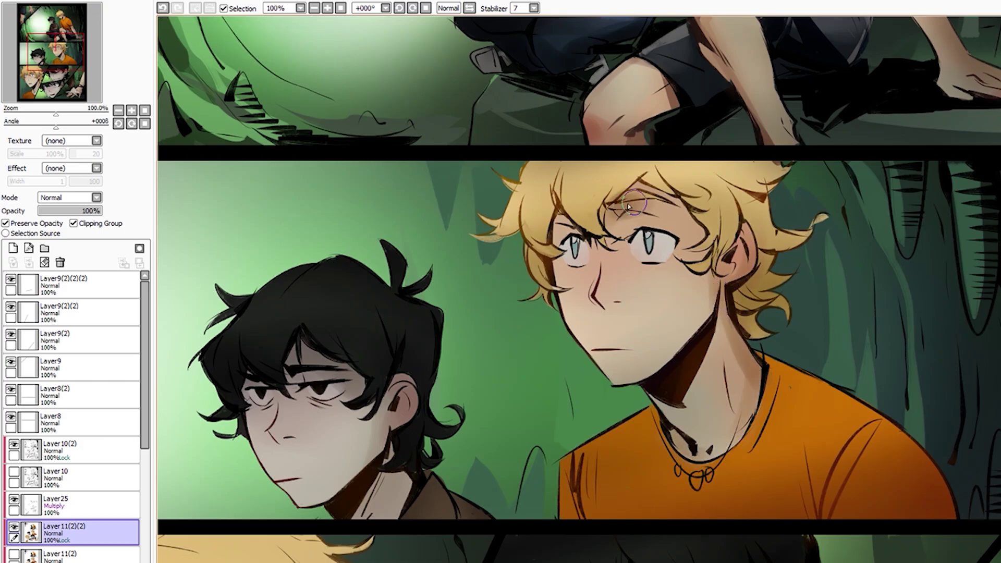
Undo the stray stroke on the blond boy's hair
key(ctrl+z)
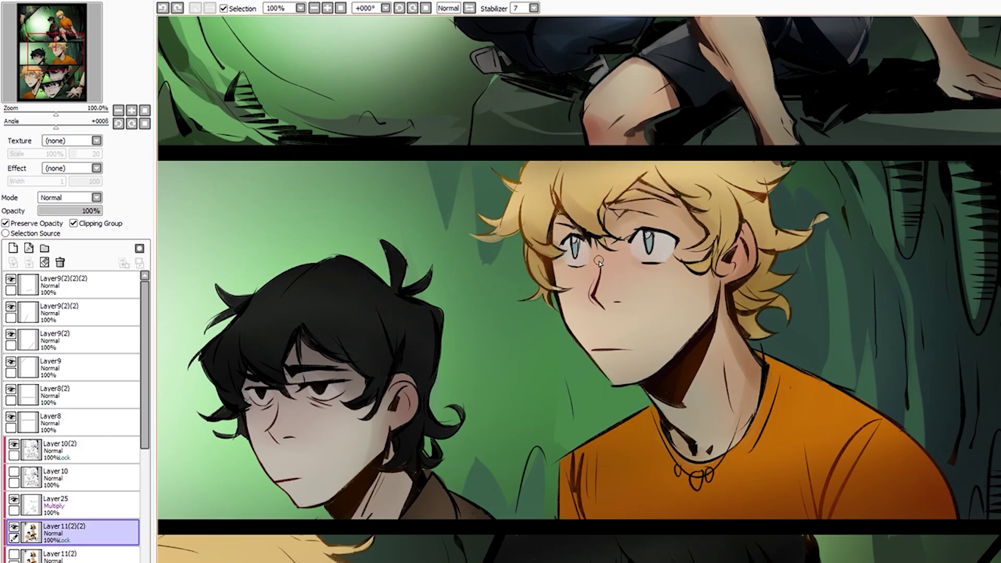
scroll(796, 373, down, 2)
scroll(796, 373, up, 1)
scroll(796, 373, down, 2)
scroll(789, 389, up, 2)
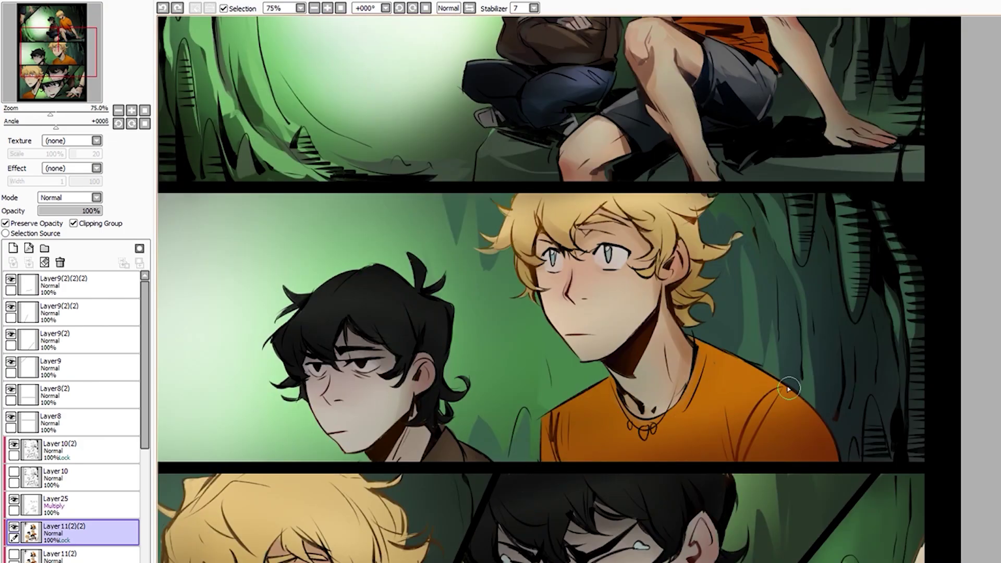
scroll(789, 389, down, 3)
scroll(718, 191, up, 2)
scroll(781, 484, up, 1)
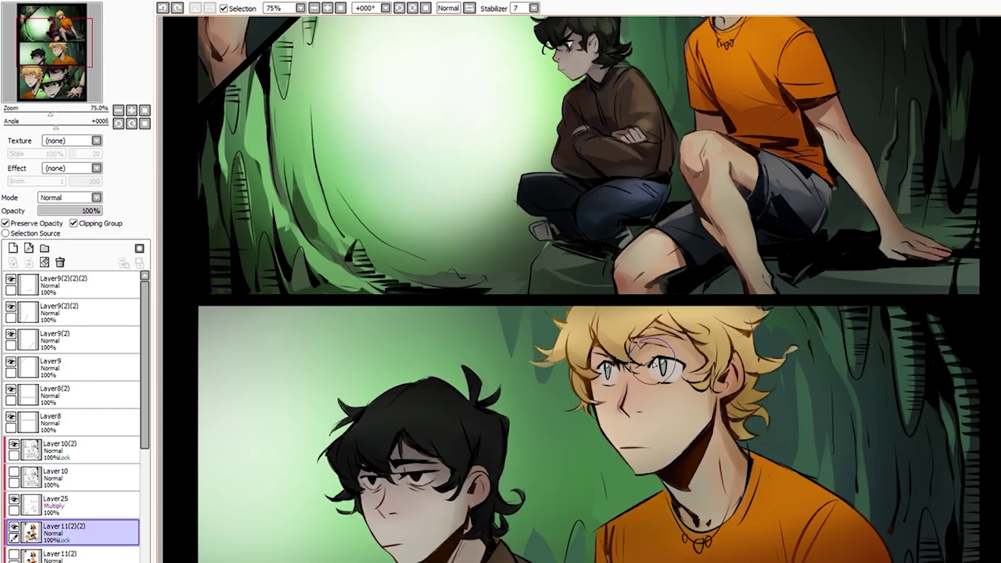
scroll(666, 436, up, 1)
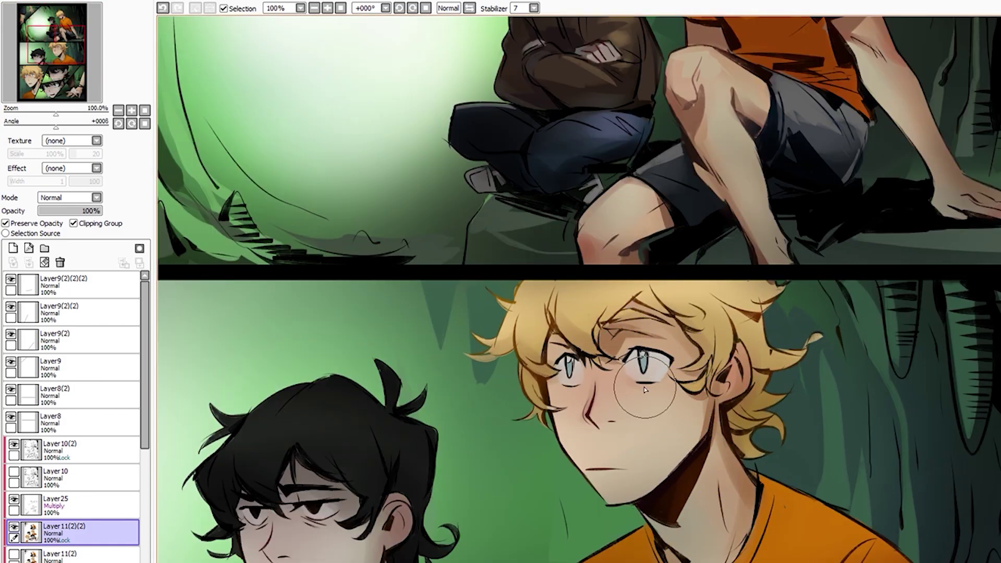
scroll(648, 300, down, 1)
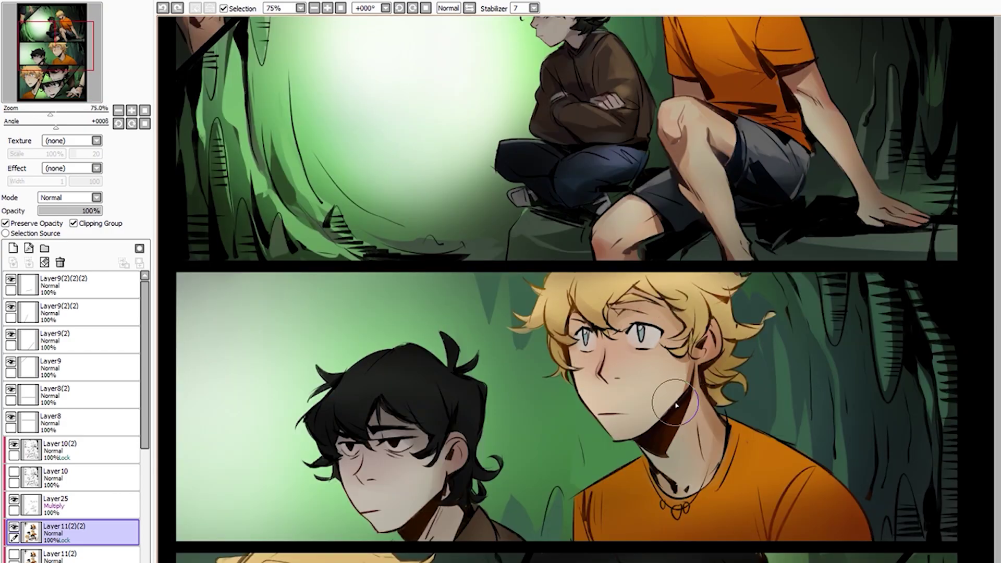
scroll(672, 396, up, 1)
scroll(651, 276, up, 2)
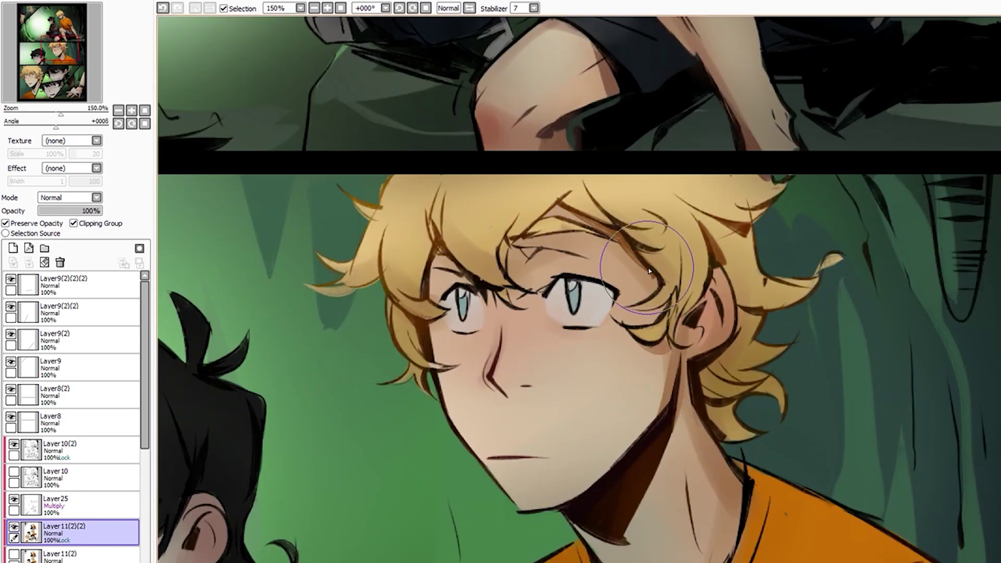
scroll(649, 271, down, 1)
scroll(609, 375, down, 1)
scroll(617, 342, down, 1)
scroll(599, 372, up, 1)
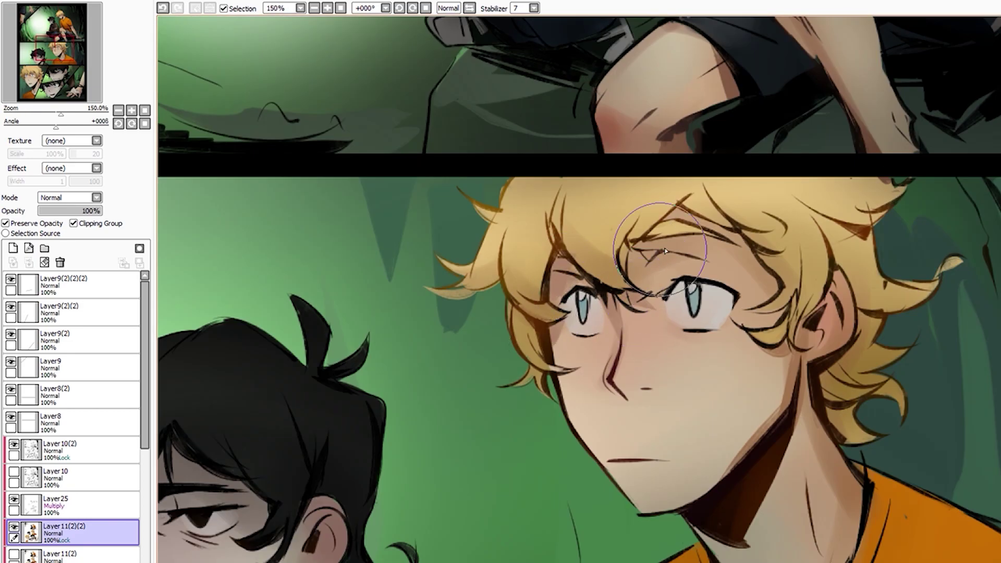
scroll(671, 298, down, 2)
scroll(672, 298, up, 2)
scroll(730, 396, down, 1)
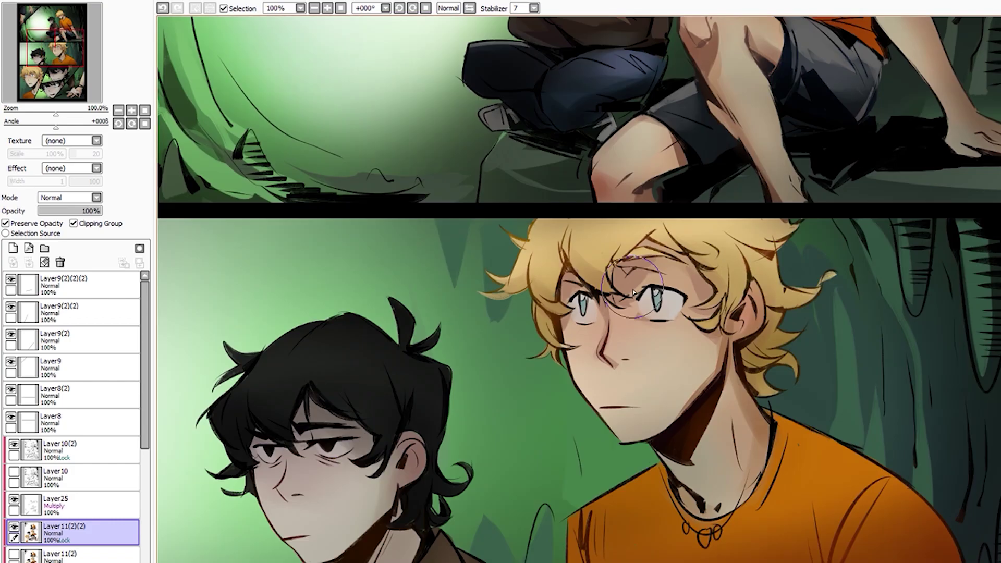
Remove the trial glasses drawn on the blond boy
key(ctrl+z)
scroll(677, 327, up, 2)
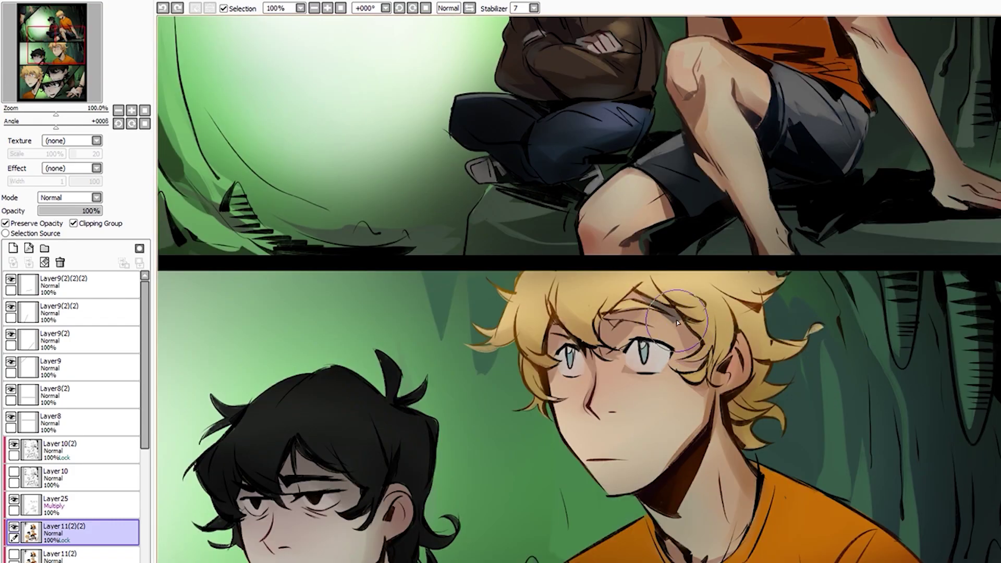
scroll(677, 323, up, 1)
scroll(648, 363, down, 2)
scroll(630, 444, down, 2)
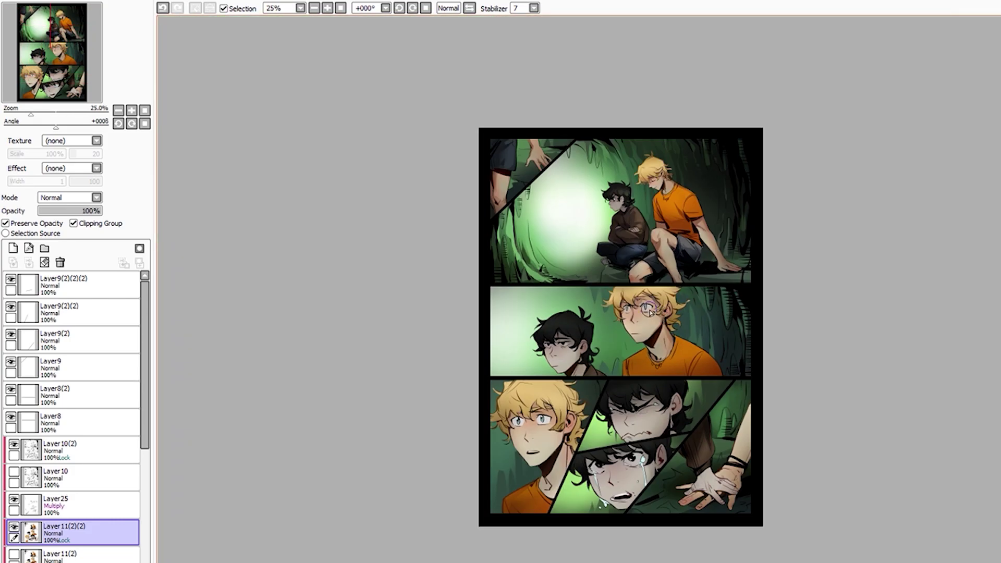
scroll(642, 317, up, 4)
scroll(632, 280, down, 4)
scroll(626, 487, up, 1)
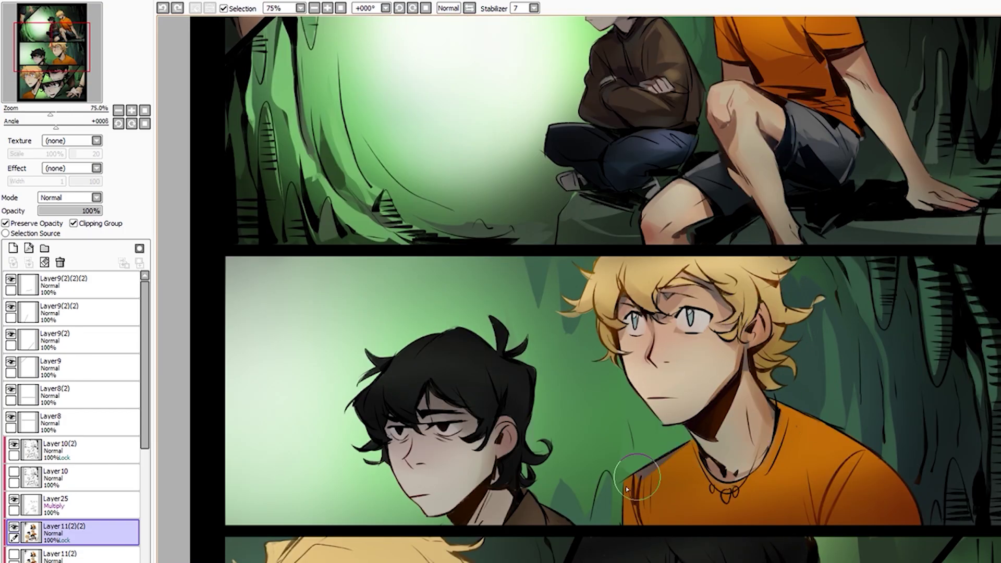
scroll(811, 418, down, 1)
scroll(817, 449, up, 1)
scroll(807, 429, up, 1)
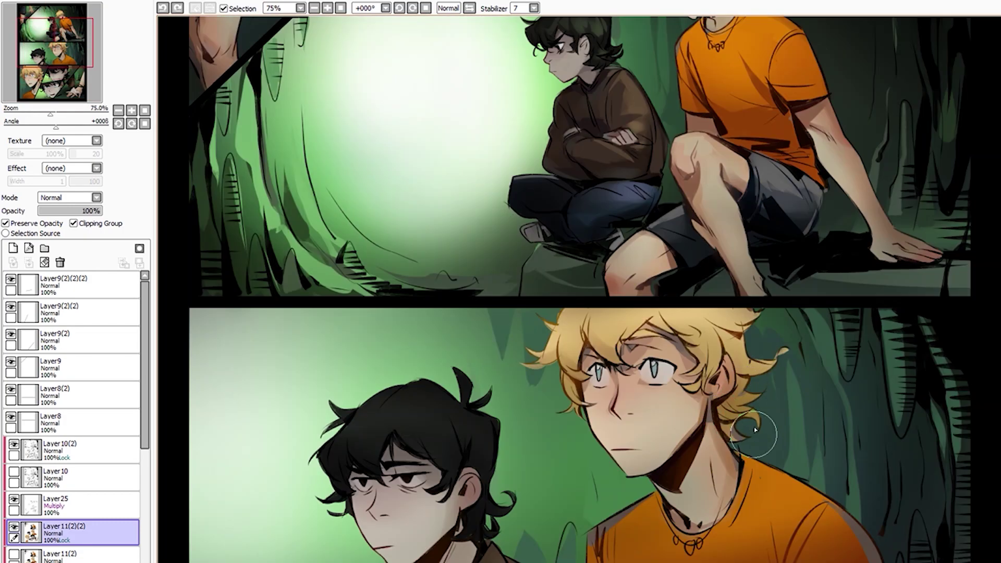
scroll(710, 367, up, 2)
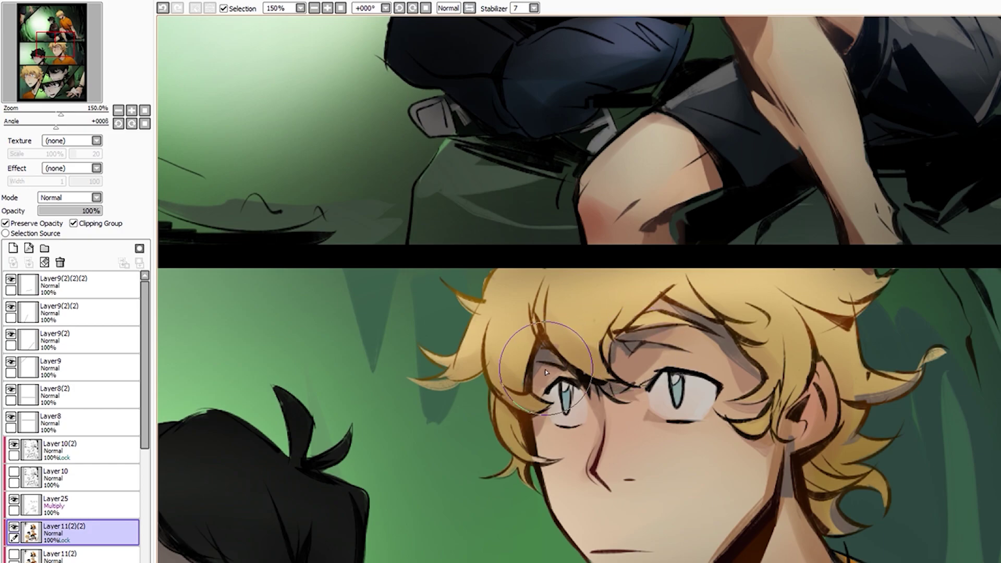
scroll(653, 365, down, 2)
scroll(820, 348, up, 2)
scroll(620, 303, down, 3)
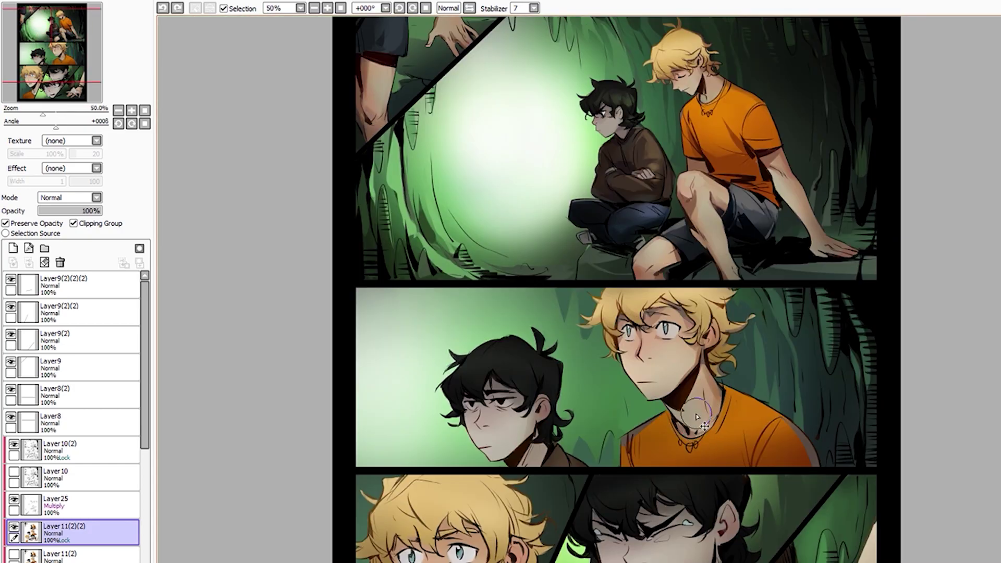
scroll(698, 428, up, 3)
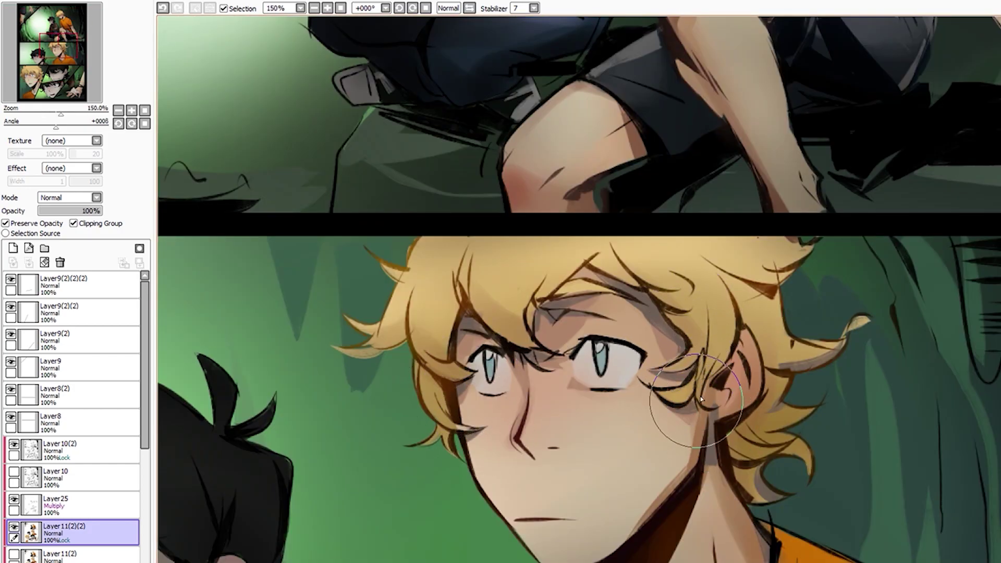
scroll(701, 398, down, 3)
scroll(581, 313, up, 3)
scroll(581, 313, down, 3)
scroll(581, 313, up, 2)
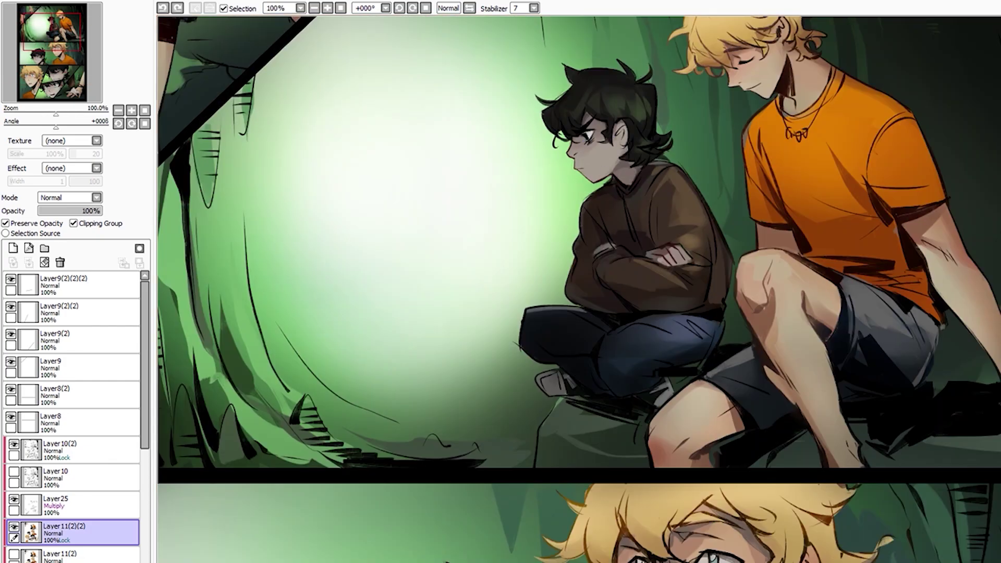
Zoom and pan across the comic page to the second panel's close-up
scroll(636, 134, down, 1)
scroll(637, 208, down, 2)
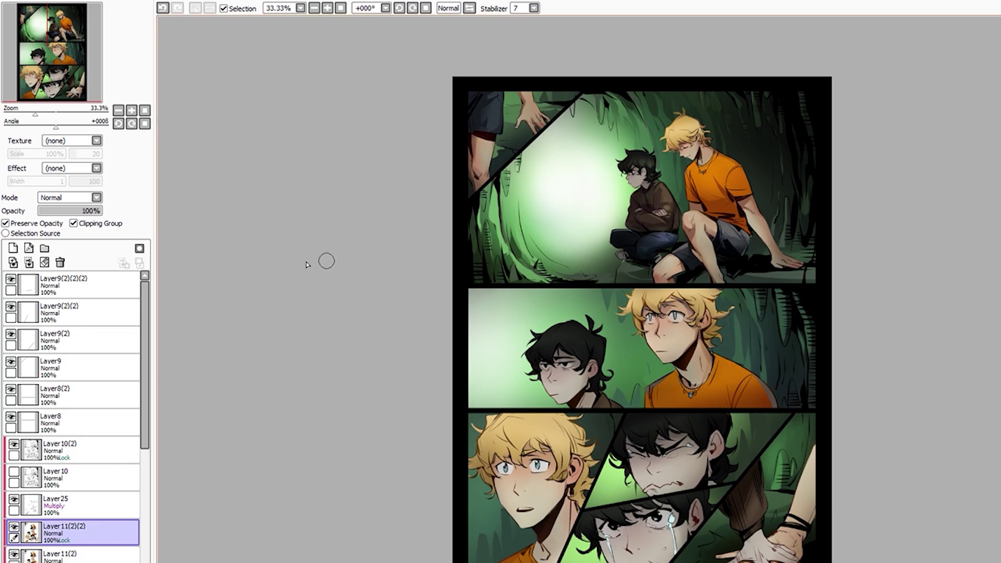
scroll(625, 156, up, 4)
scroll(771, 134, down, 1)
scroll(771, 134, down, 1)
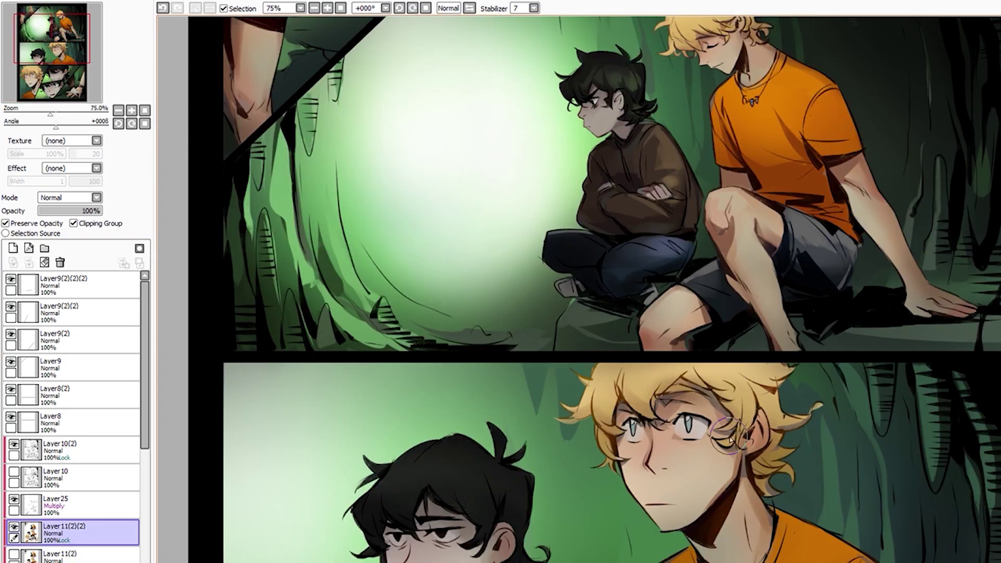
scroll(770, 365, up, 1)
scroll(771, 374, down, 2)
scroll(770, 375, up, 1)
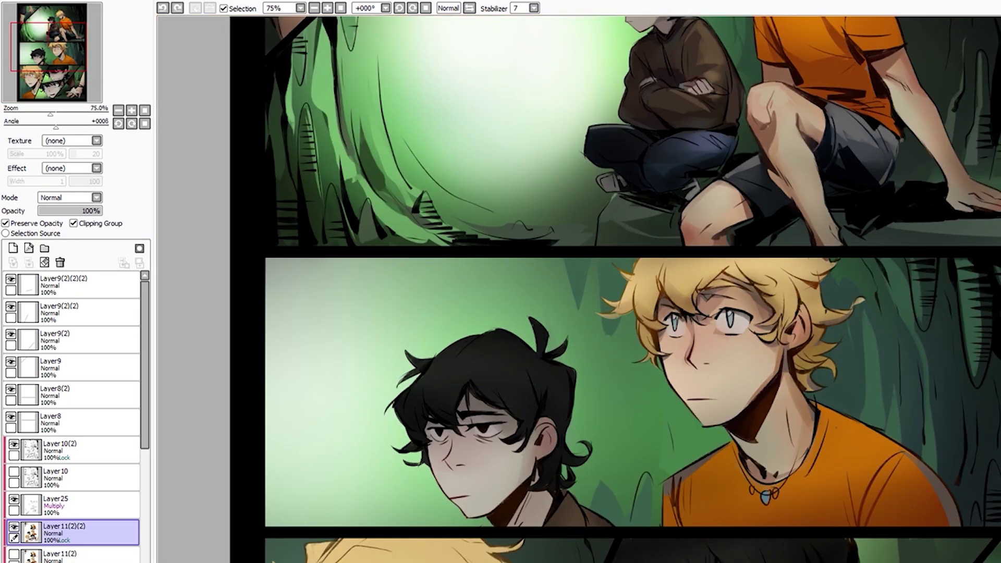
scroll(738, 401, down, 1)
scroll(739, 401, up, 2)
scroll(715, 357, down, 1)
scroll(715, 358, up, 1)
scroll(709, 410, down, 1)
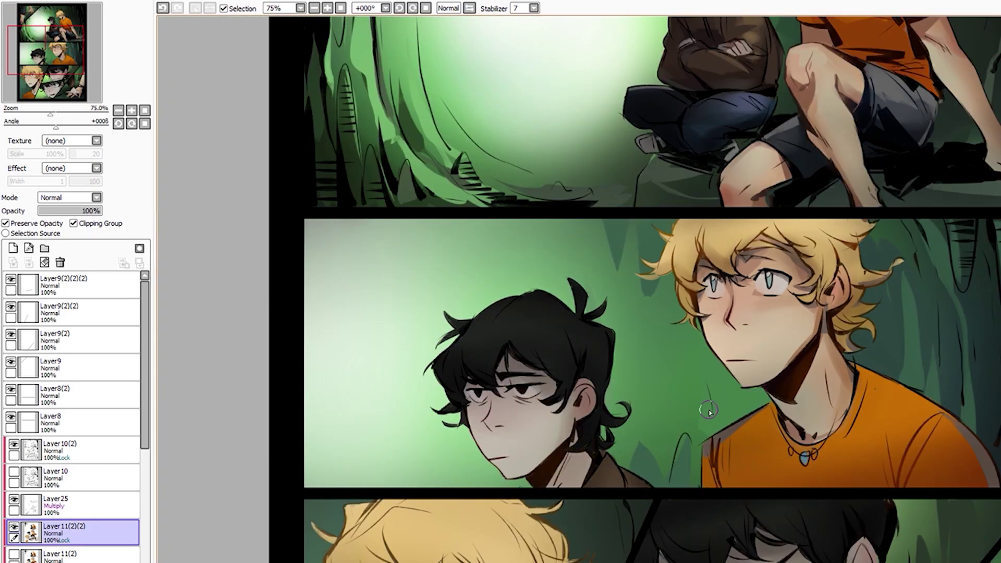
scroll(751, 394, down, 2)
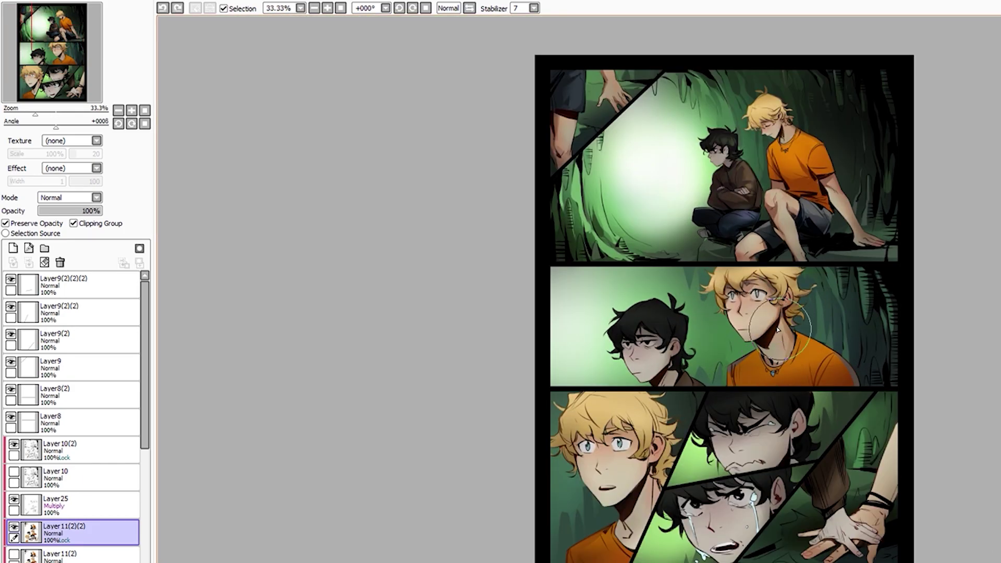
scroll(777, 329, up, 3)
scroll(792, 271, down, 2)
drag(724, 391, 664, 402)
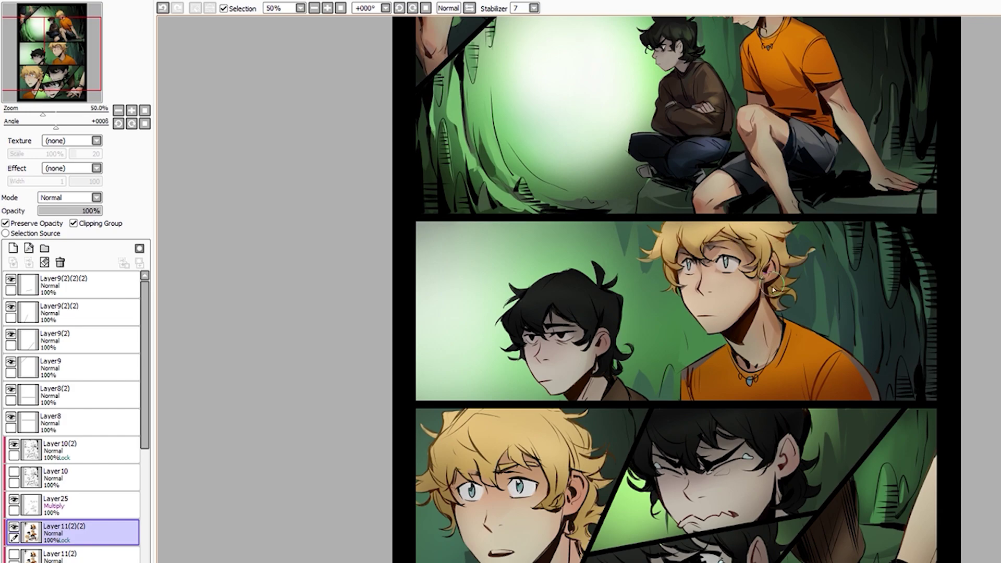
Paint a lighter stroke over the blond boy's hair shading on Layer11(2)(2) with transparency locked
scroll(678, 287, down, 1)
scroll(677, 287, up, 1)
click(104, 451)
scroll(678, 287, up, 2)
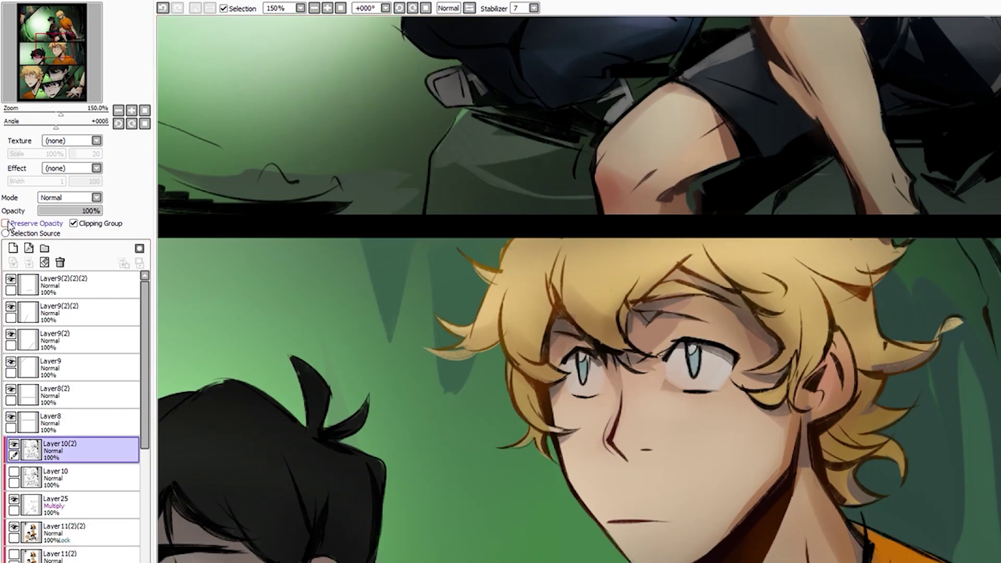
scroll(860, 250, down, 2)
scroll(692, 280, up, 3)
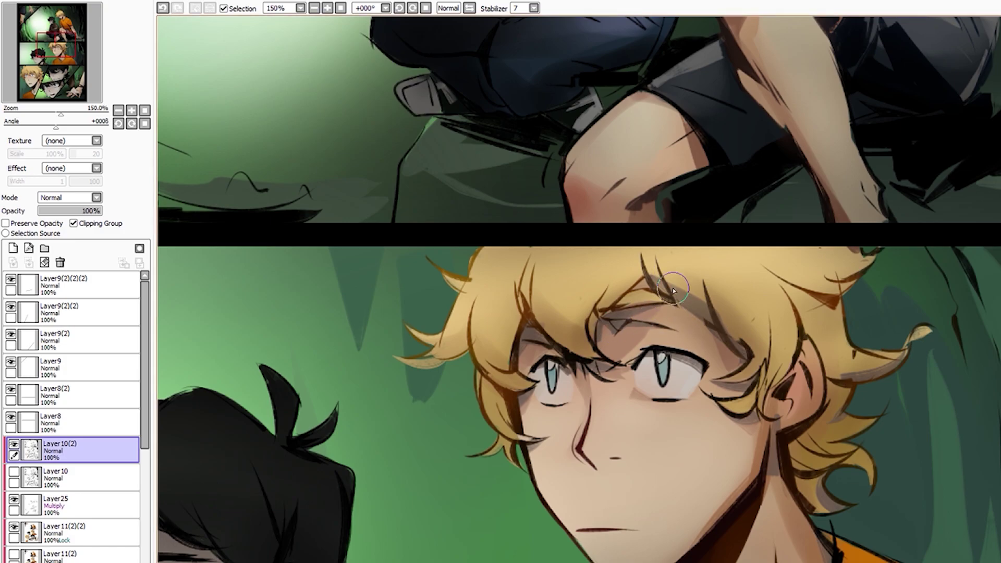
scroll(652, 311, down, 2)
scroll(653, 311, up, 2)
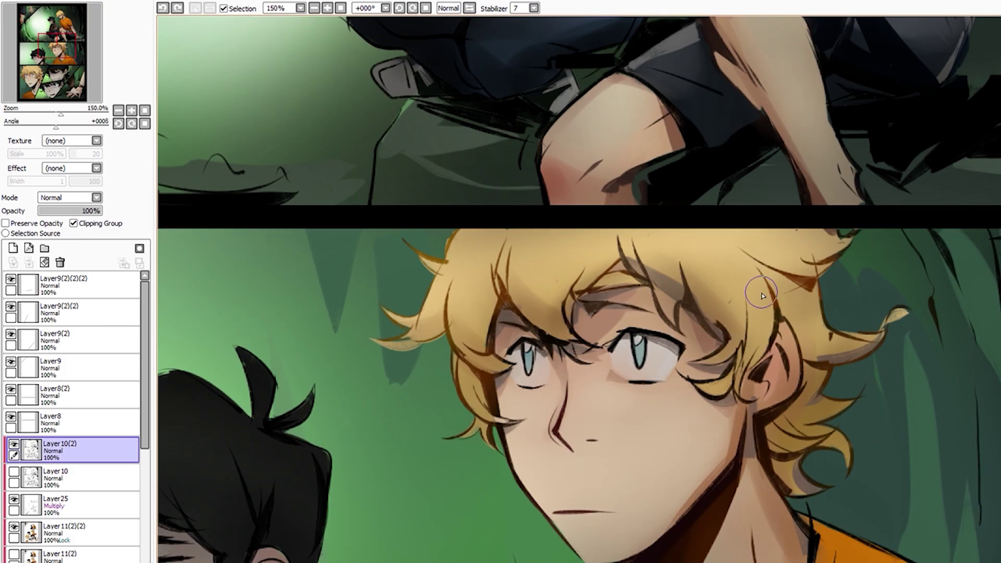
scroll(652, 311, up, 1)
ctrl+shift+click(598, 241)
drag(598, 241, 647, 297)
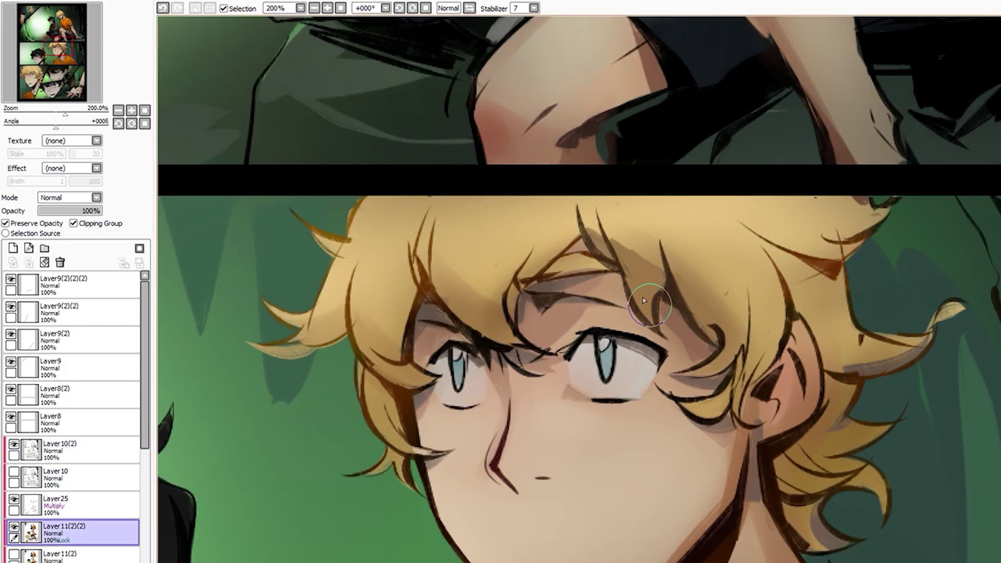
scroll(645, 301, down, 3)
scroll(695, 327, up, 1)
scroll(695, 327, up, 2)
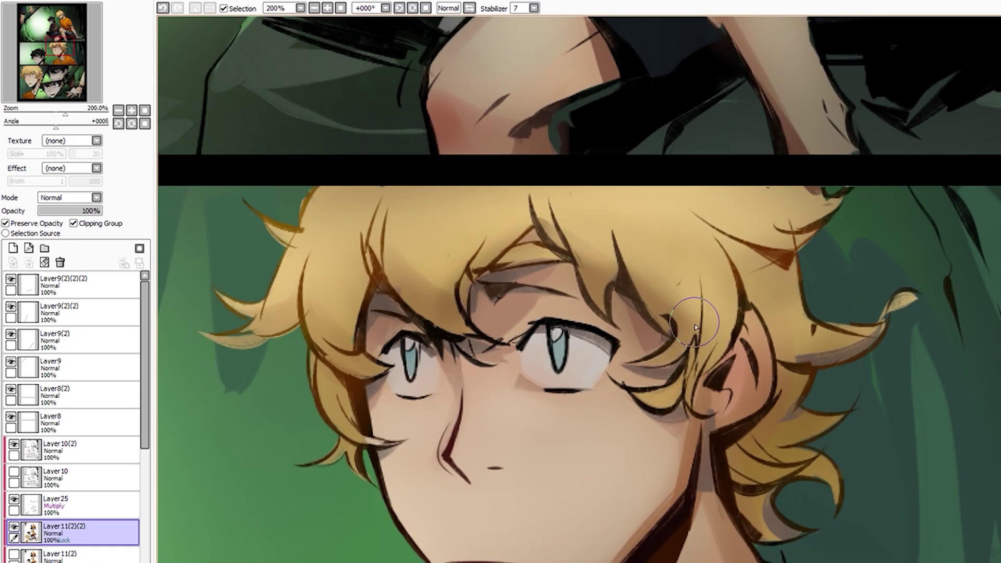
Switch back to Layer10(2) and zoom around to inspect the blond boy's hair
ctrl+shift+click(695, 325)
scroll(702, 353, down, 1)
scroll(322, 335, down, 2)
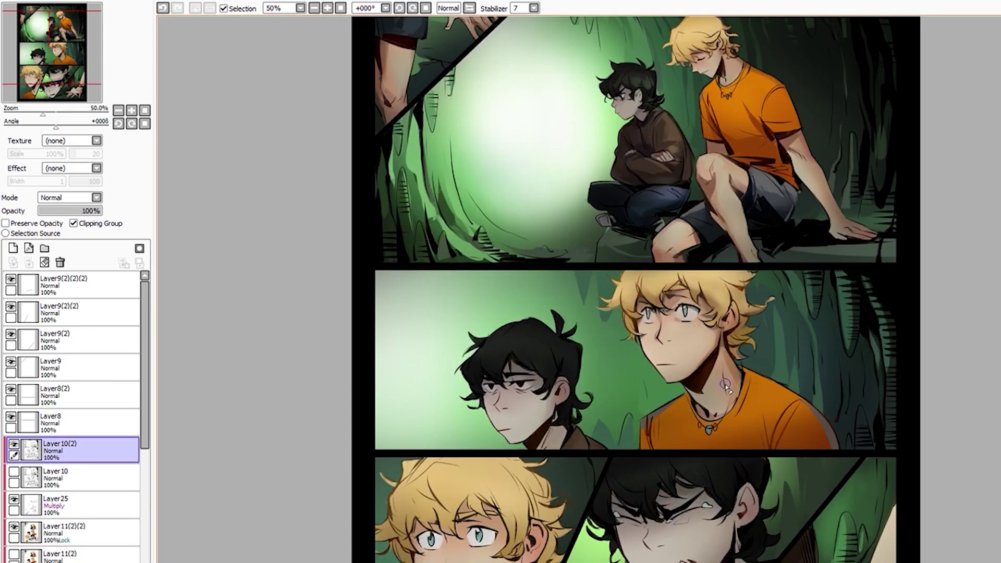
scroll(322, 335, up, 2)
scroll(684, 324, up, 1)
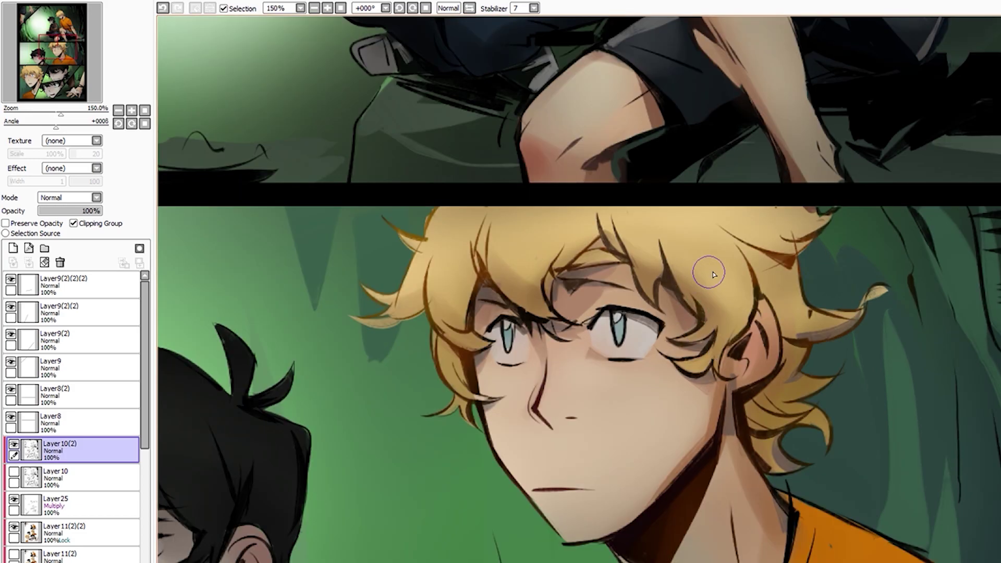
scroll(744, 281, down, 1)
scroll(503, 175, up, 1)
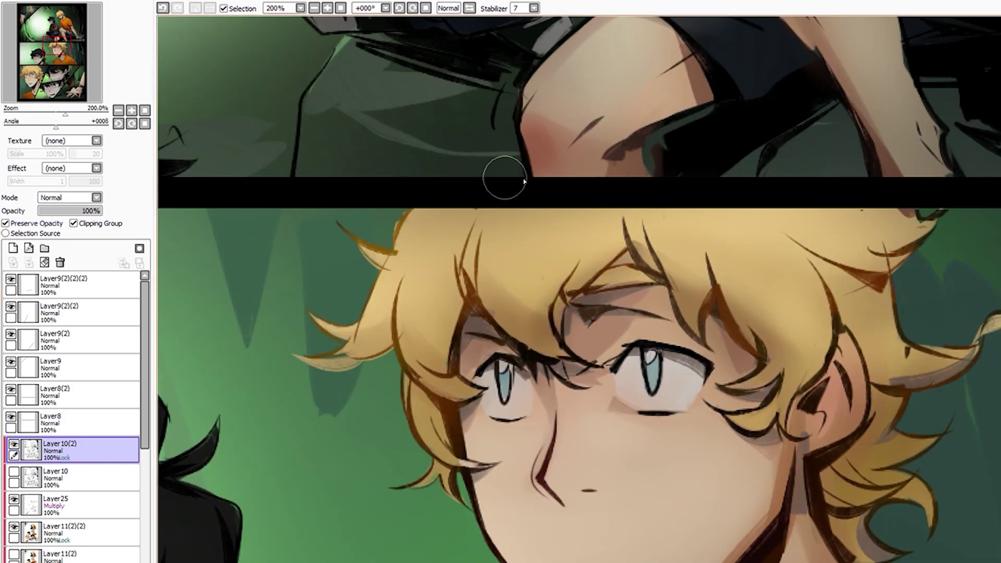
scroll(503, 175, down, 3)
scroll(724, 269, up, 2)
scroll(725, 269, down, 2)
scroll(724, 269, up, 2)
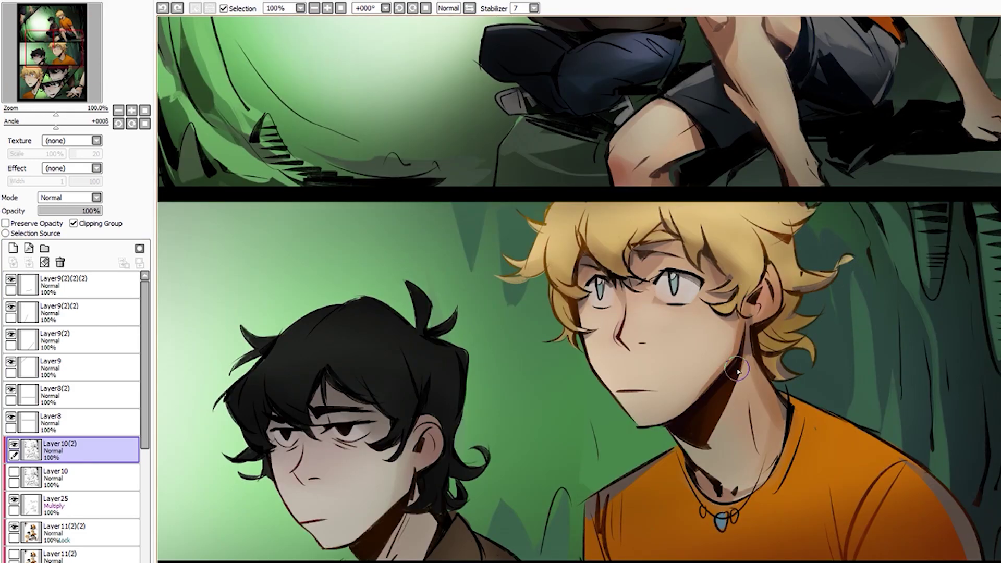
scroll(215, 395, down, 2)
scroll(215, 395, up, 2)
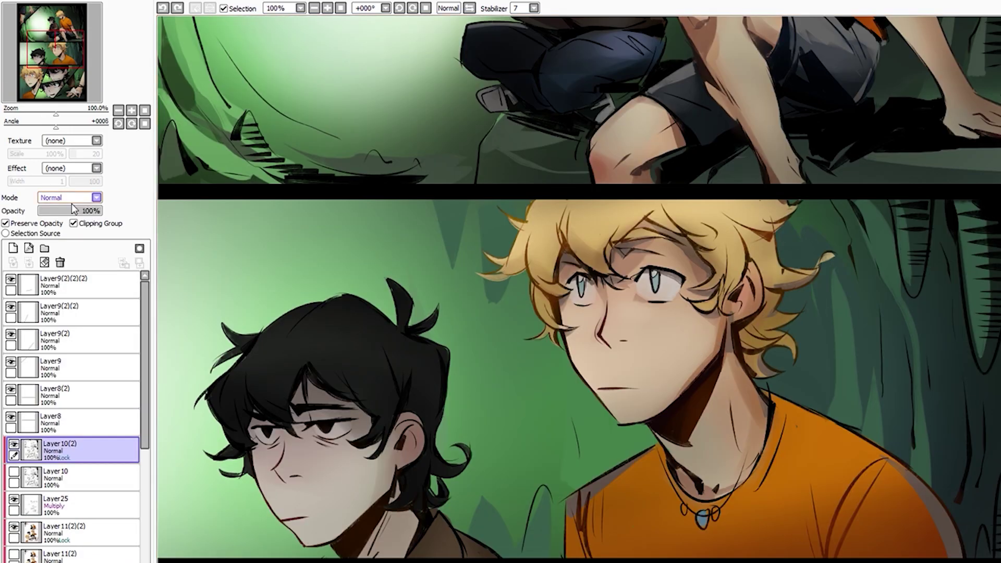
Turn off Preserve Opacity and return to the Layer11(2)(2) colour layer
click(5, 223)
scroll(725, 269, up, 1)
scroll(724, 269, down, 3)
scroll(724, 269, up, 3)
scroll(713, 263, down, 1)
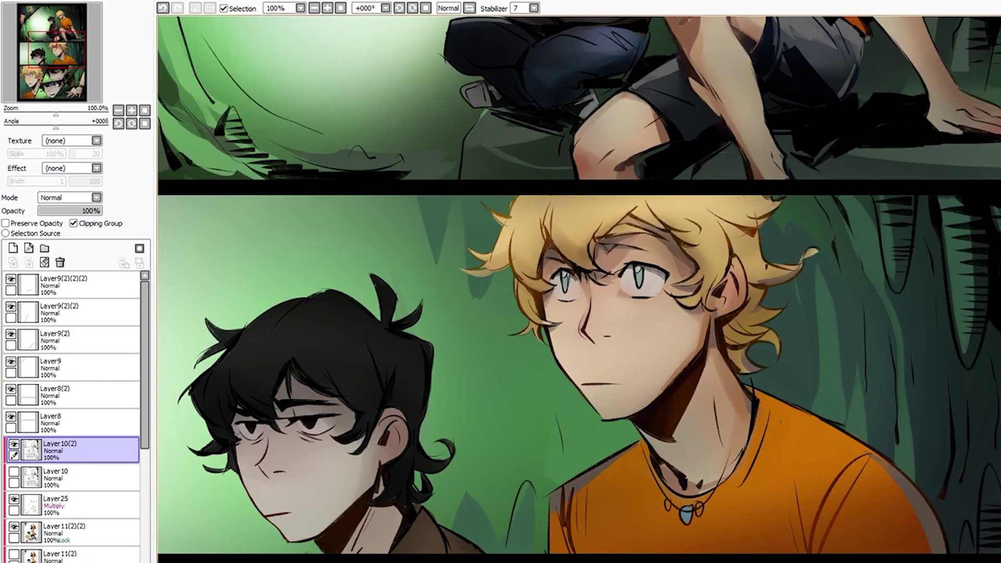
scroll(705, 316, up, 1)
scroll(705, 316, down, 3)
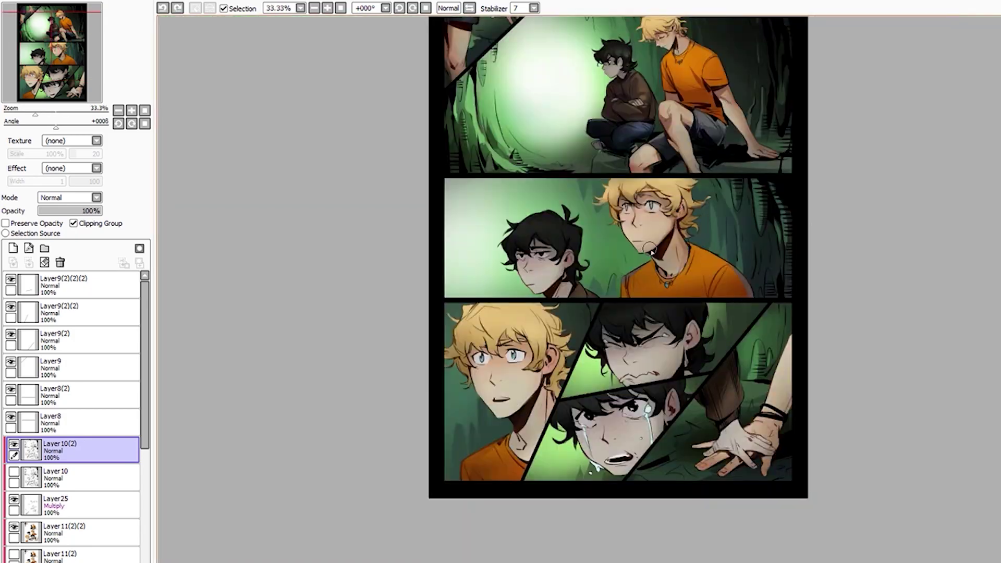
scroll(705, 316, up, 3)
ctrl+click(699, 292)
scroll(552, 267, down, 2)
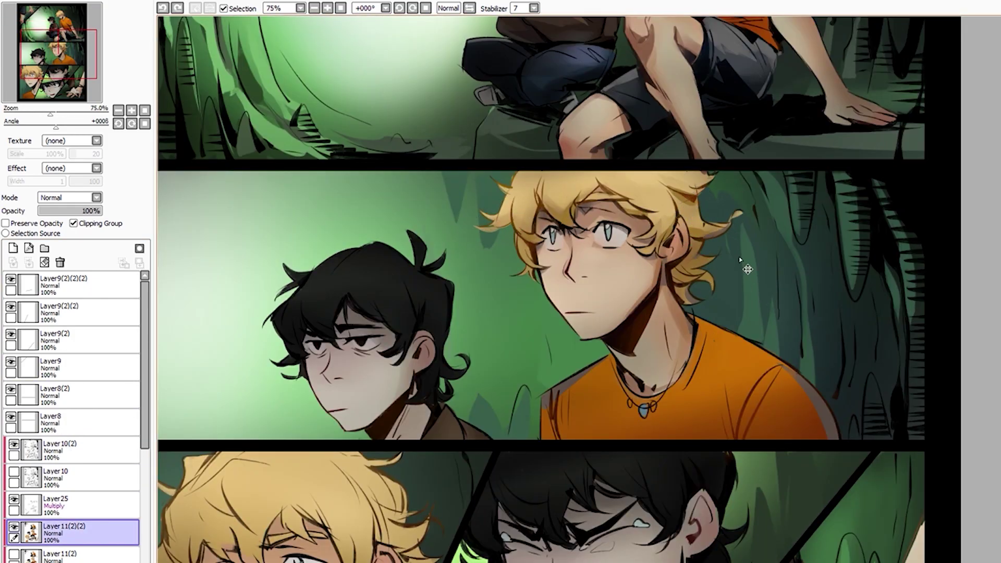
scroll(750, 221, down, 2)
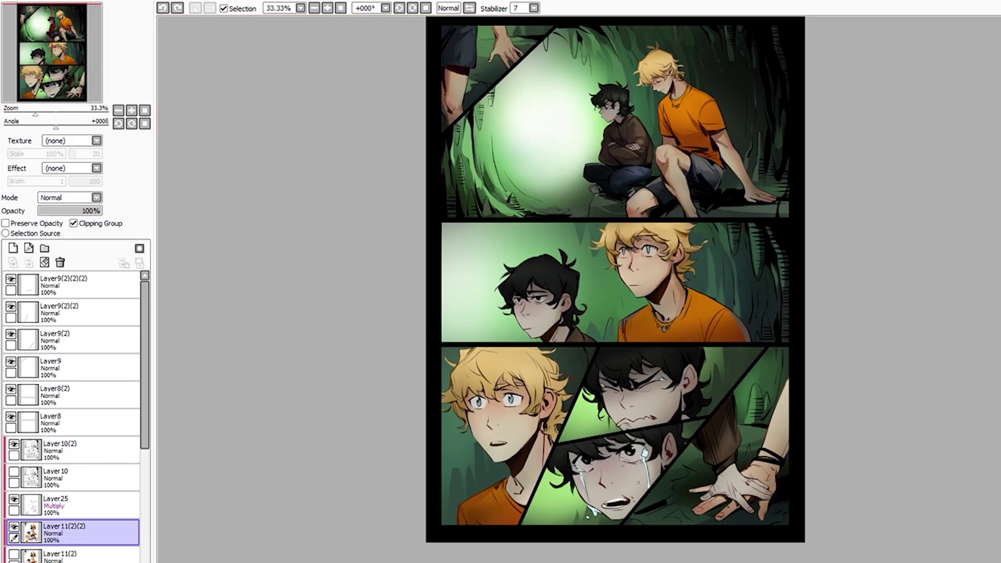
scroll(624, 349, up, 1)
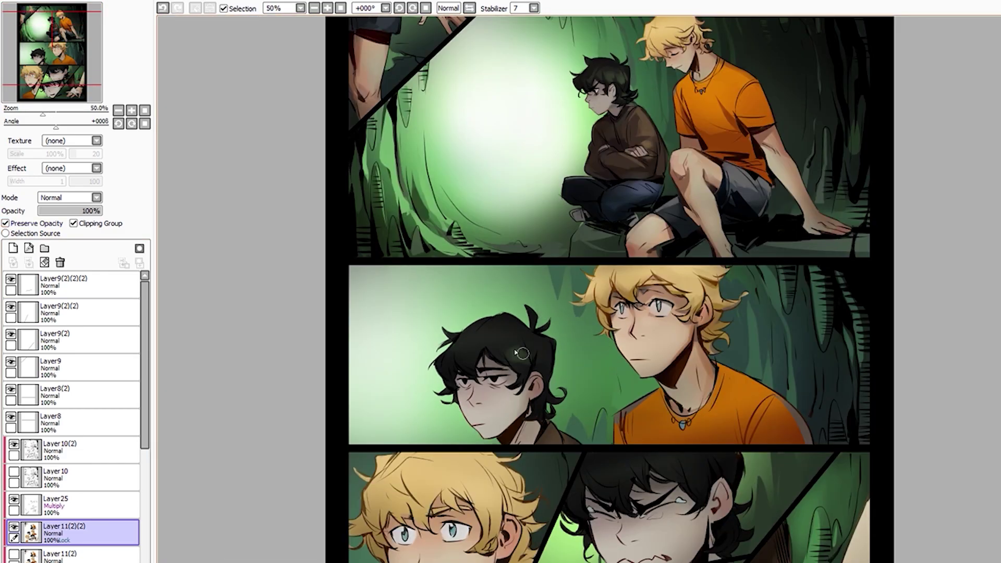
scroll(460, 371, up, 3)
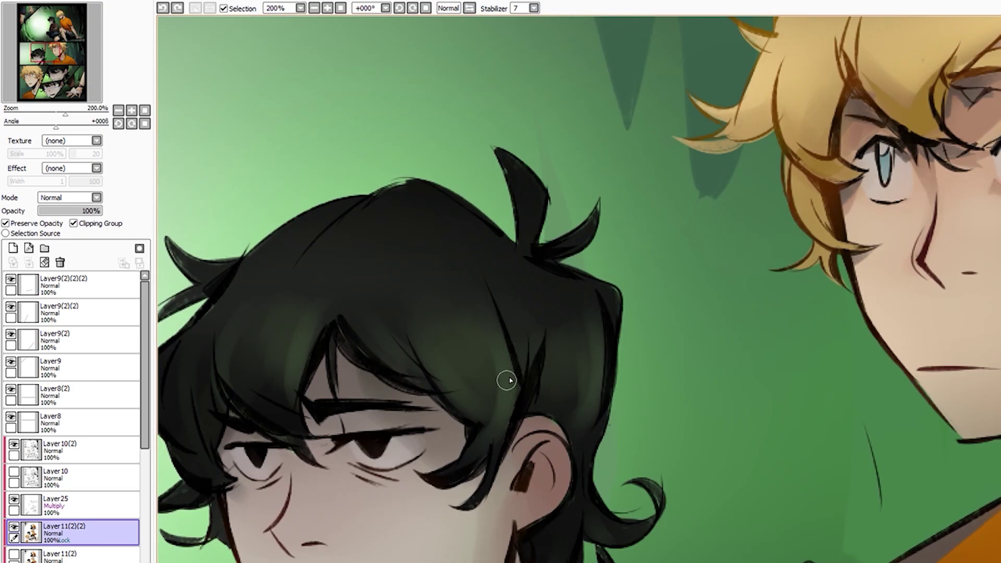
scroll(505, 380, down, 1)
scroll(574, 339, down, 2)
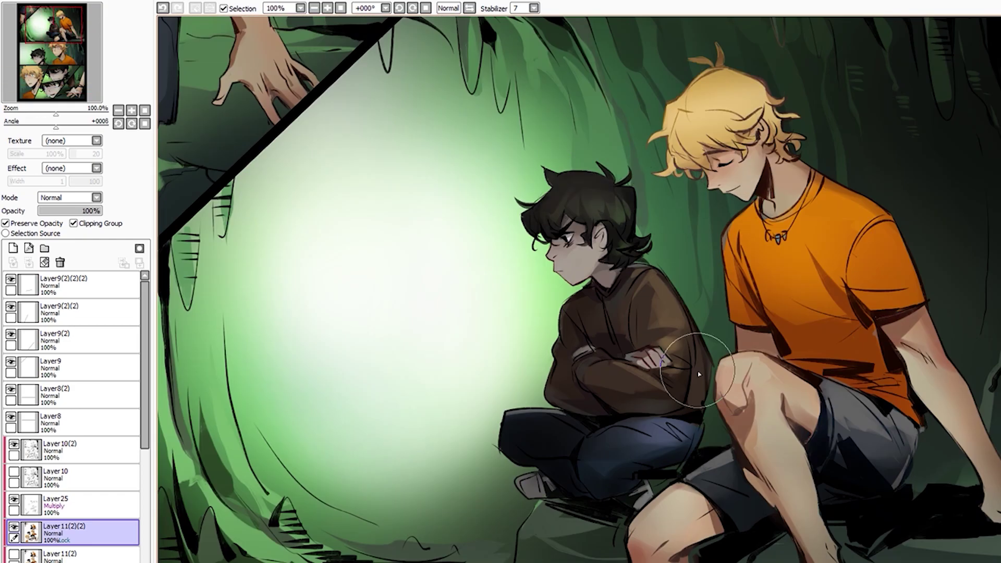
scroll(508, 470, up, 2)
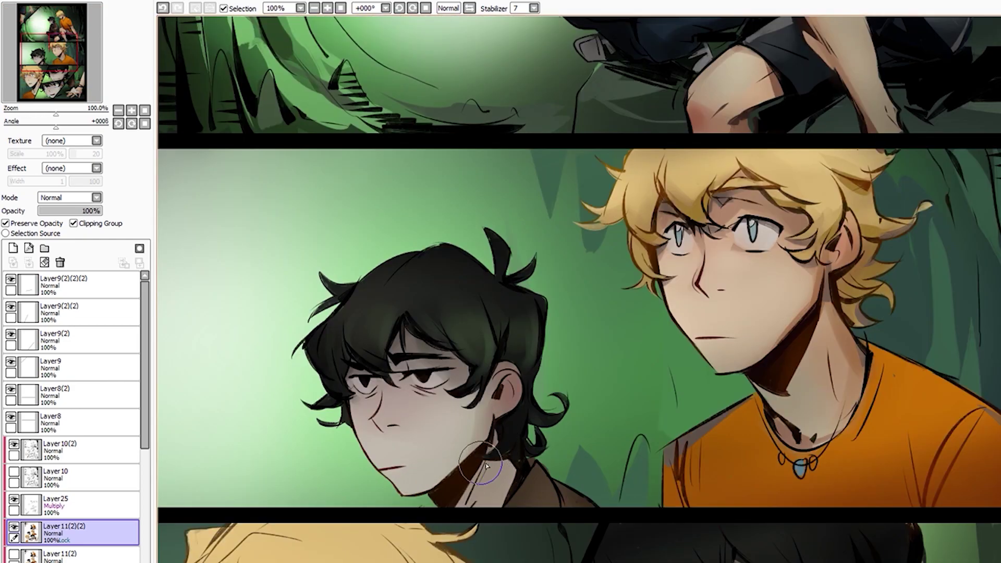
scroll(384, 427, down, 2)
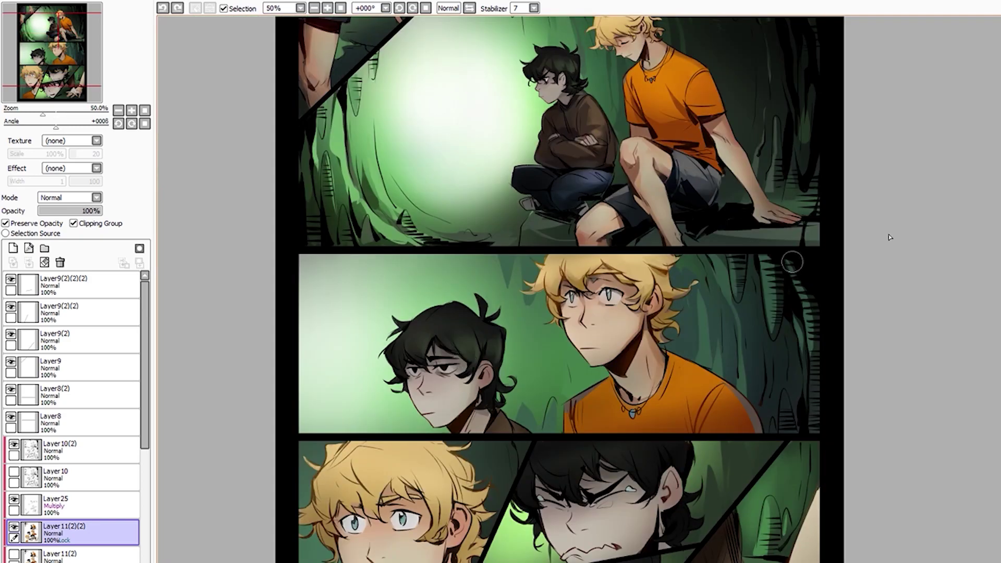
scroll(515, 313, up, 2)
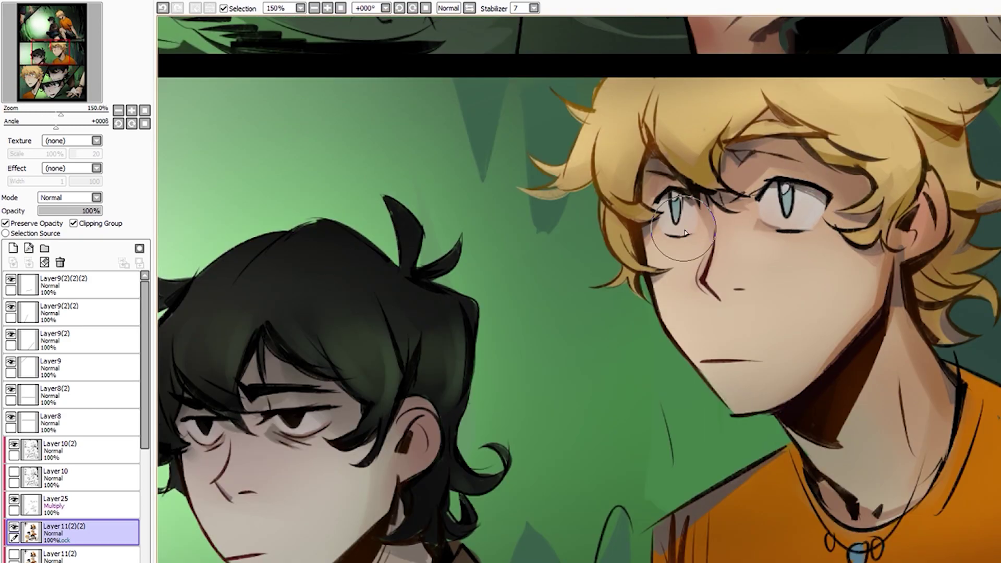
scroll(441, 390, down, 3)
scroll(441, 390, up, 3)
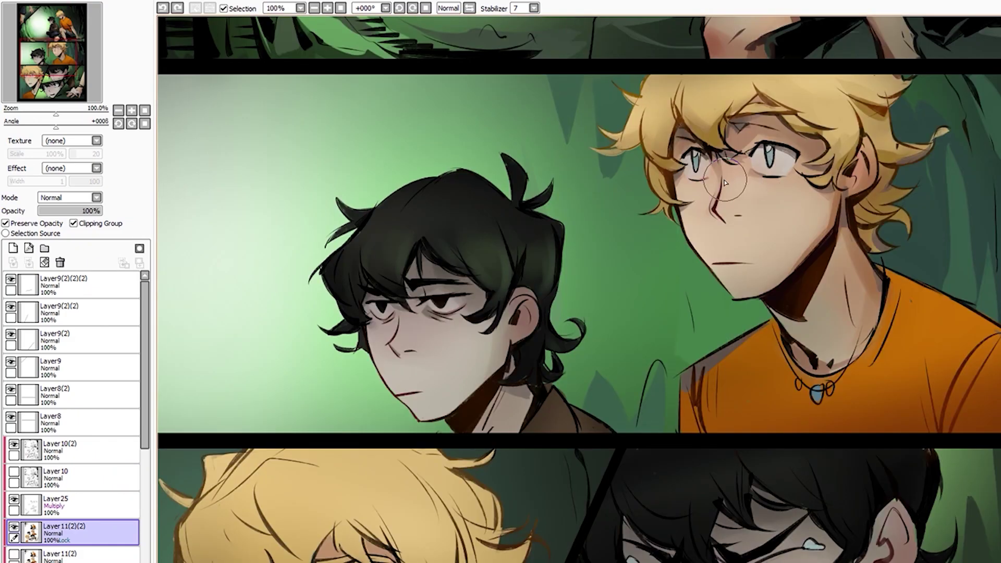
scroll(441, 390, up, 2)
scroll(246, 346, down, 2)
scroll(790, 428, down, 2)
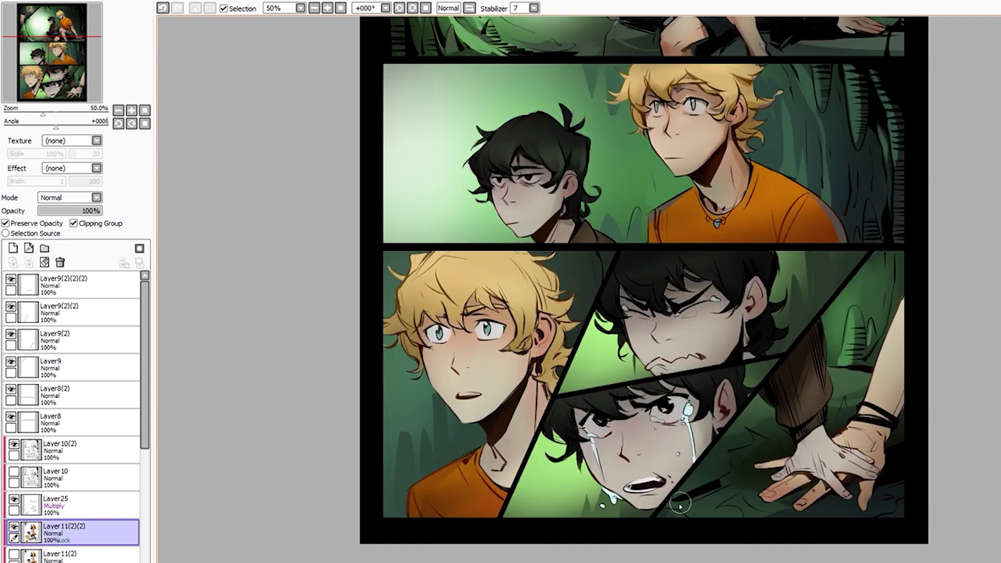
scroll(480, 224, up, 4)
scroll(480, 225, down, 5)
scroll(640, 165, up, 2)
scroll(498, 486, up, 2)
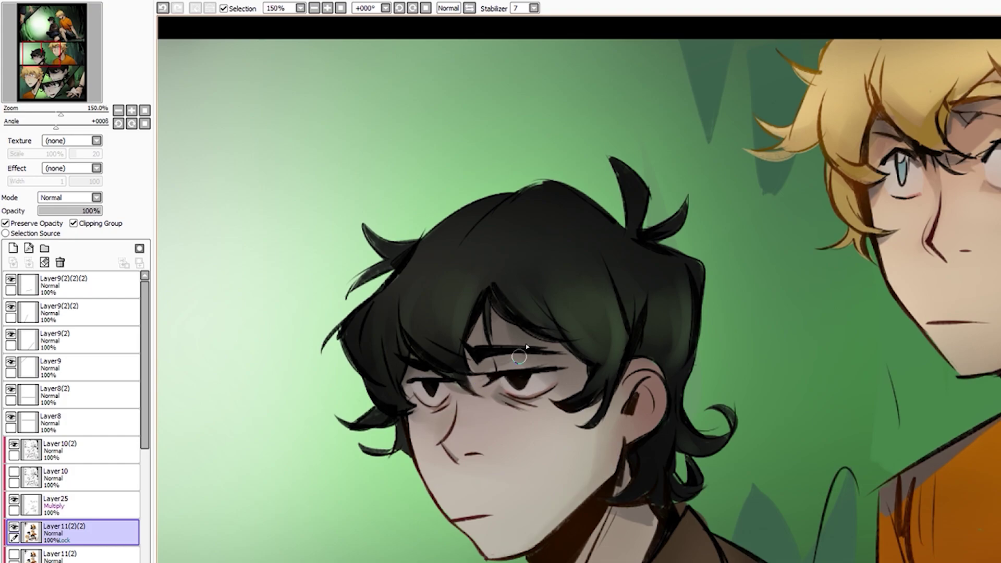
scroll(527, 347, down, 2)
scroll(542, 334, up, 1)
scroll(552, 323, up, 2)
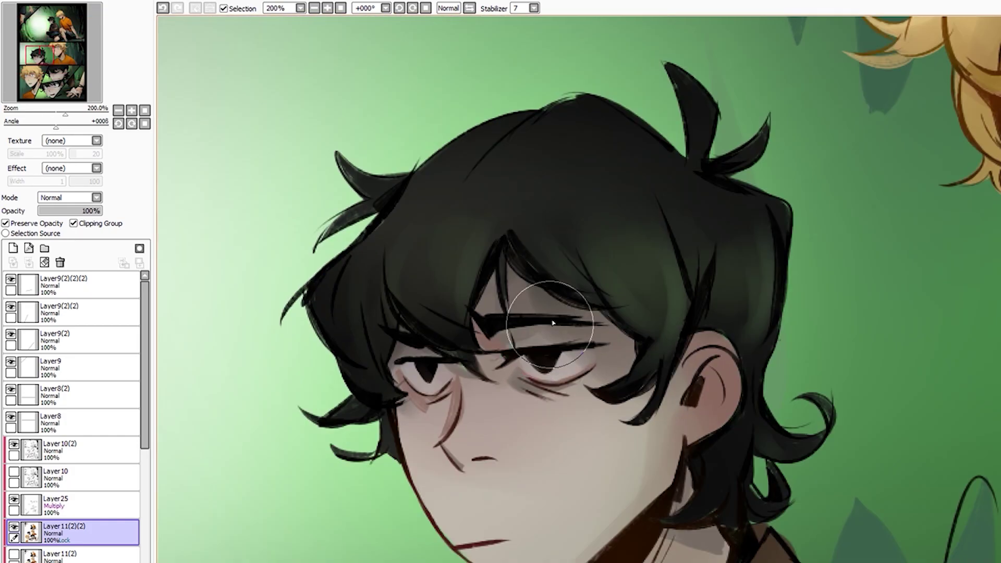
scroll(553, 323, down, 3)
scroll(521, 313, down, 2)
scroll(495, 303, up, 2)
scroll(438, 286, up, 4)
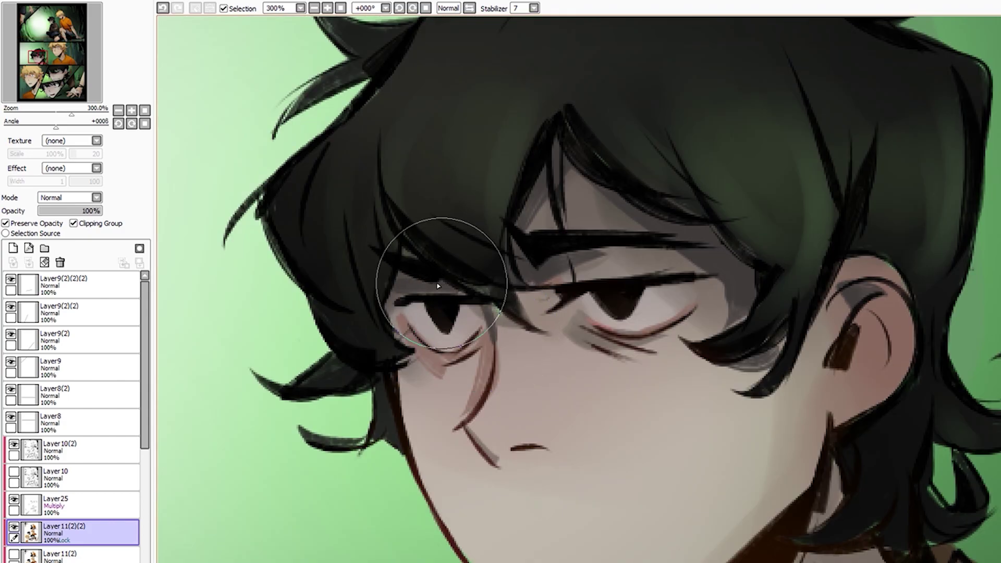
scroll(441, 360, down, 2)
scroll(493, 347, down, 2)
scroll(487, 339, up, 1)
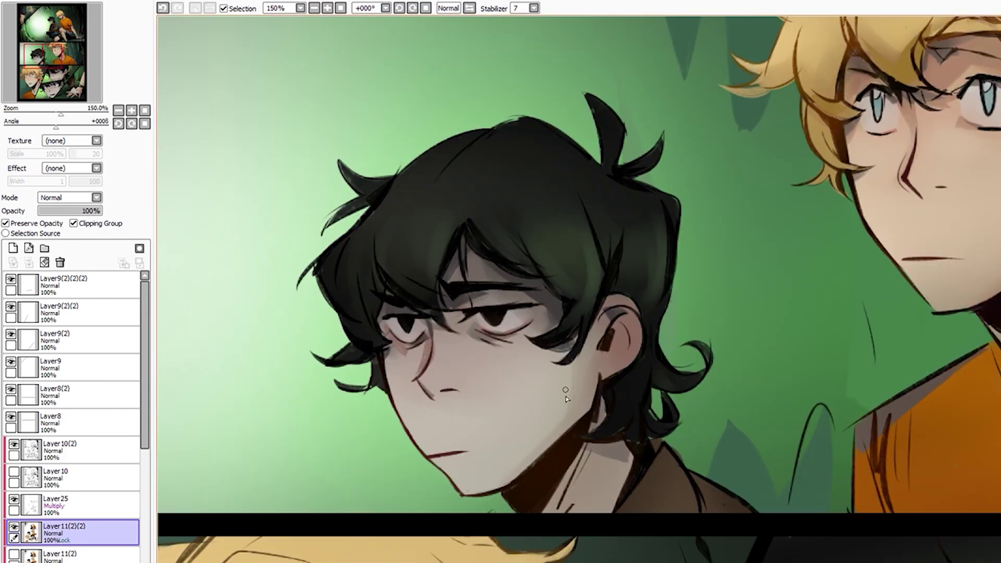
scroll(480, 331, up, 2)
scroll(475, 326, up, 1)
scroll(475, 326, down, 2)
scroll(469, 323, up, 2)
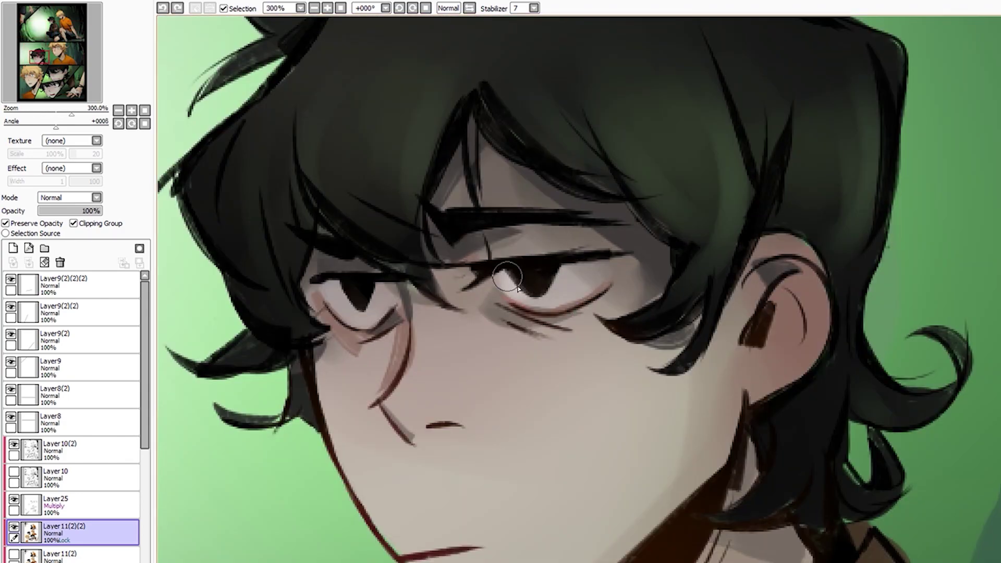
scroll(443, 313, down, 3)
scroll(367, 302, up, 4)
scroll(367, 302, down, 3)
scroll(496, 365, up, 3)
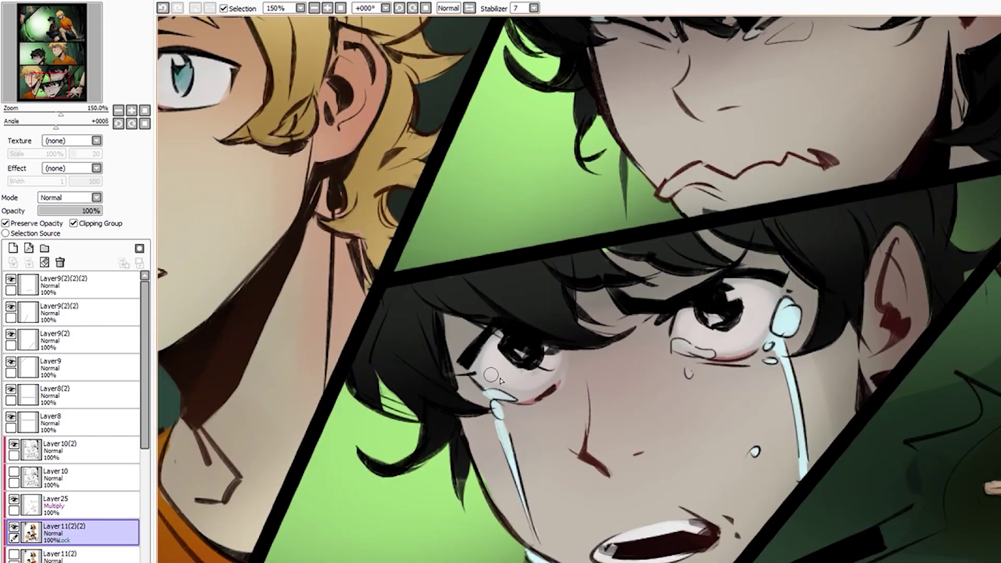
drag(490, 375, 552, 376)
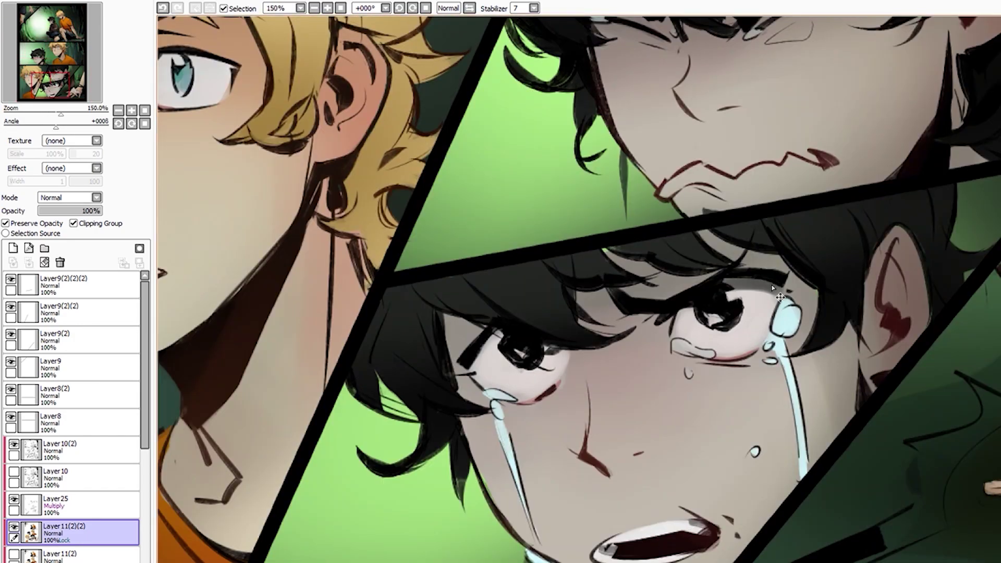
key(ctrl+z)
scroll(774, 288, down, 3)
scroll(680, 259, up, 3)
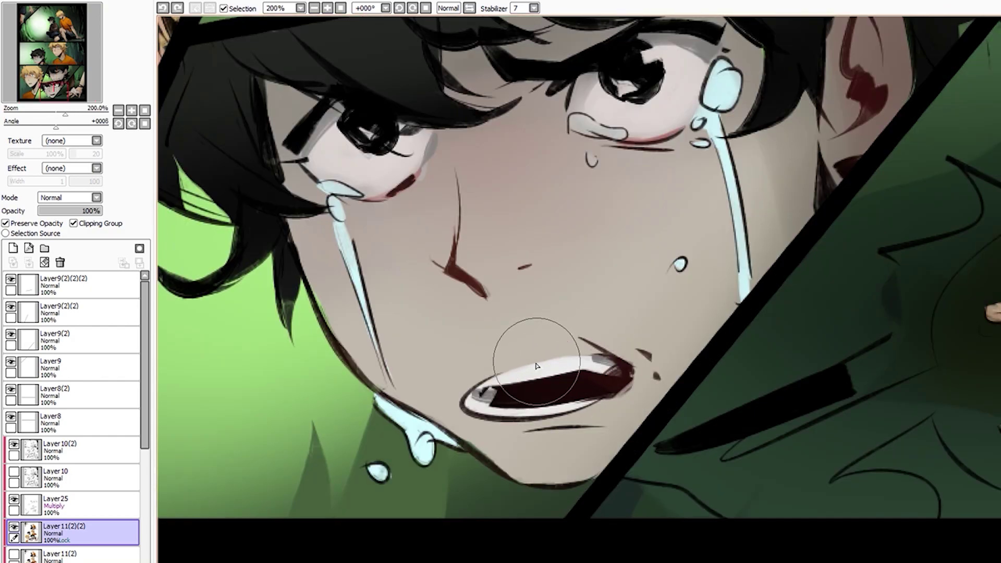
scroll(529, 417, down, 3)
scroll(592, 432, up, 1)
scroll(623, 321, up, 1)
scroll(623, 322, up, 3)
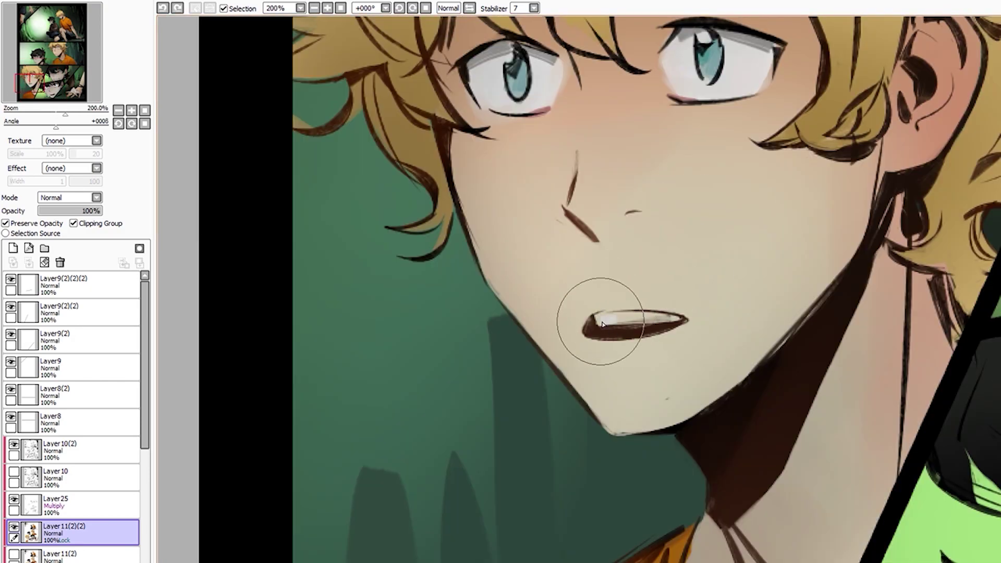
scroll(682, 245, down, 5)
scroll(682, 245, up, 4)
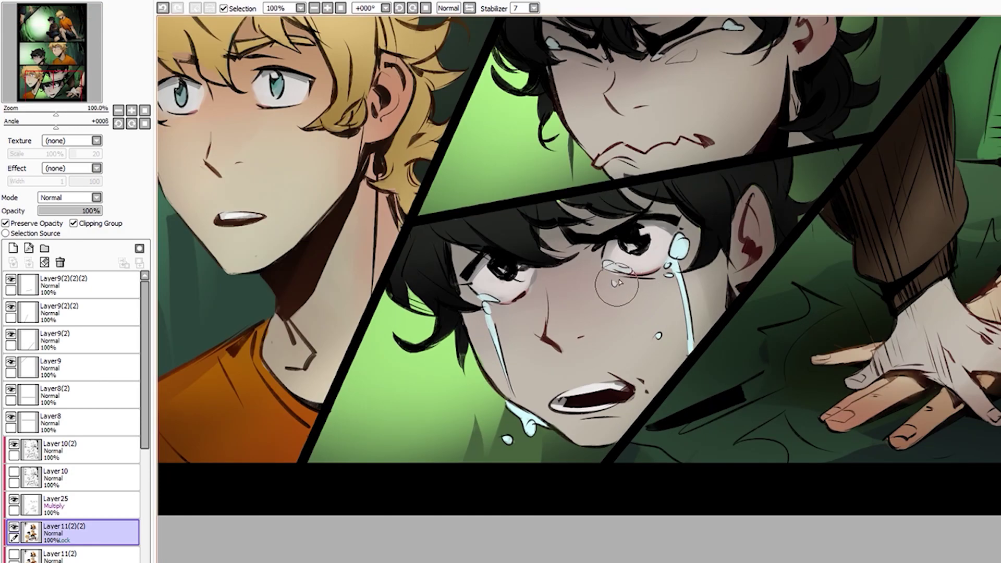
scroll(643, 231, down, 2)
scroll(642, 231, down, 1)
scroll(251, 226, up, 4)
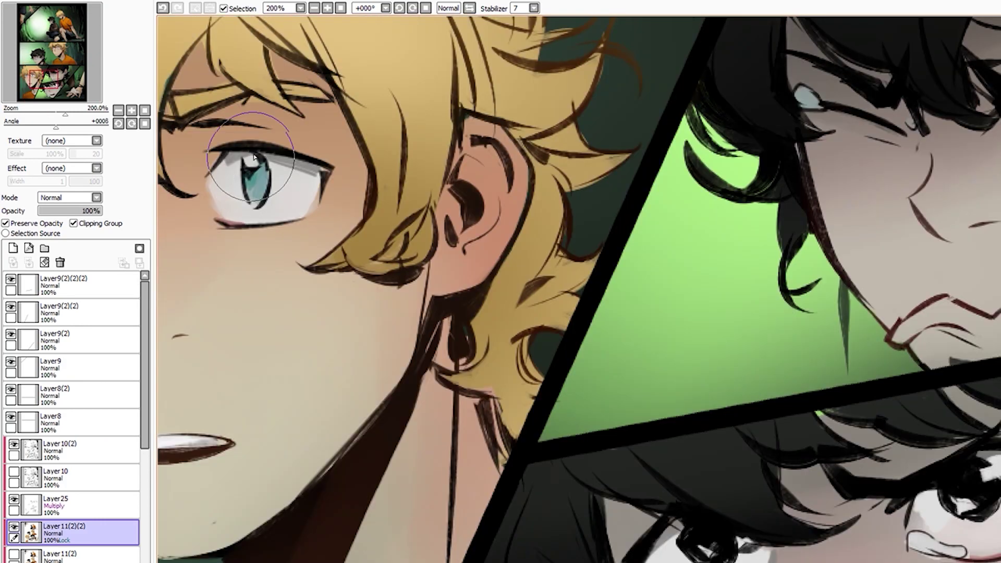
scroll(250, 225, down, 2)
scroll(459, 279, up, 2)
scroll(458, 335, down, 2)
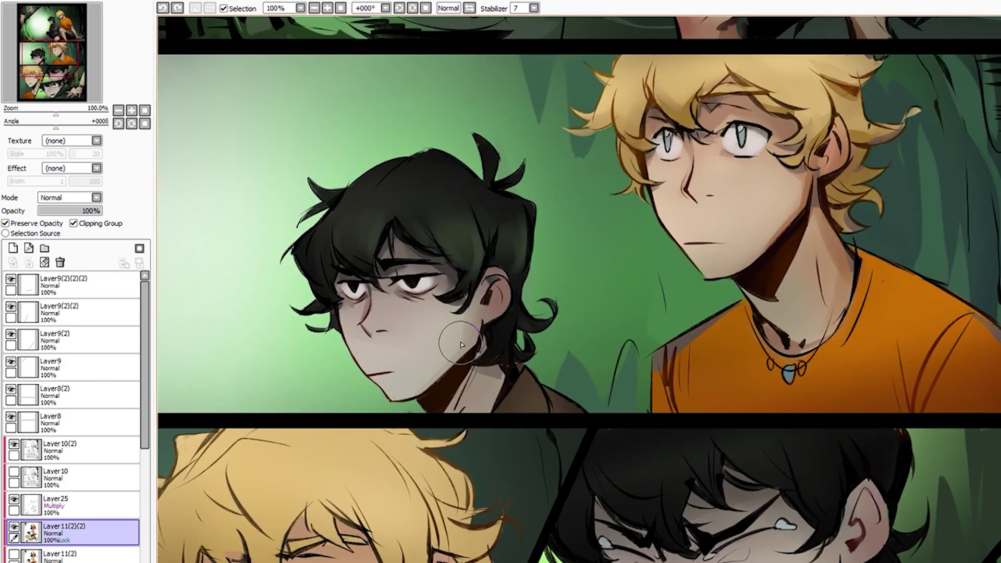
scroll(485, 273, down, 1)
scroll(485, 274, down, 1)
scroll(579, 335, up, 3)
scroll(593, 360, down, 3)
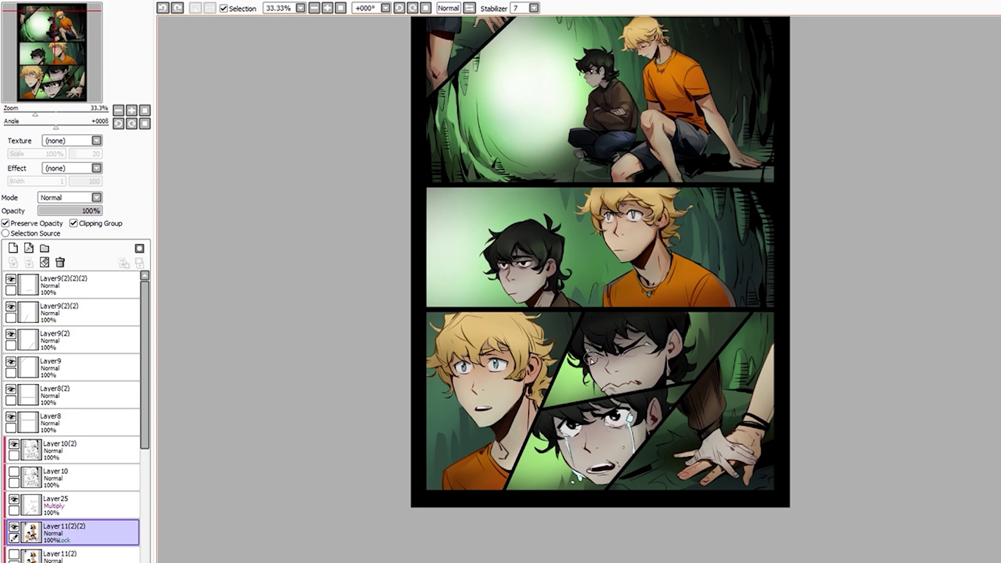
scroll(683, 219, up, 3)
scroll(683, 219, down, 3)
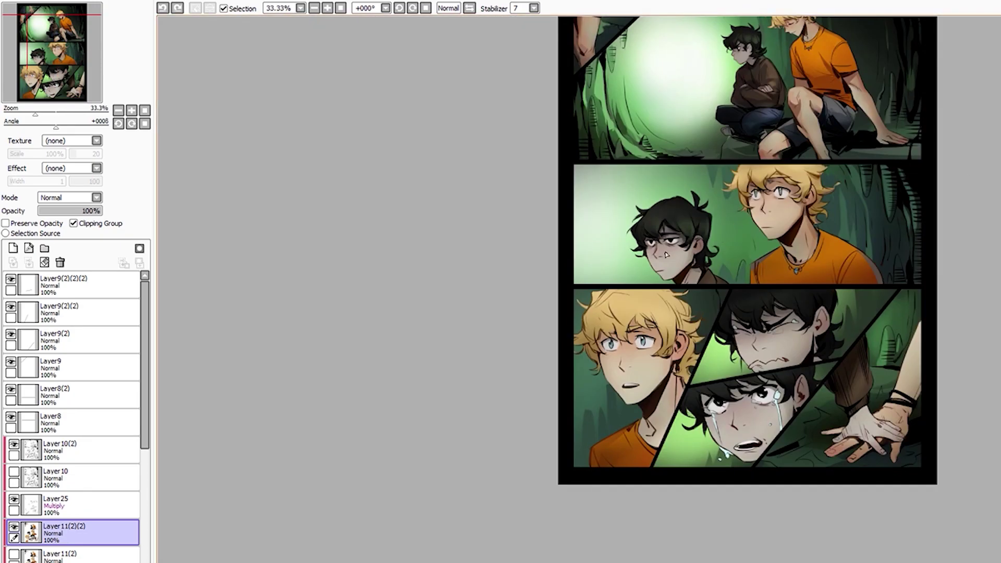
scroll(665, 254, up, 2)
scroll(630, 238, down, 1)
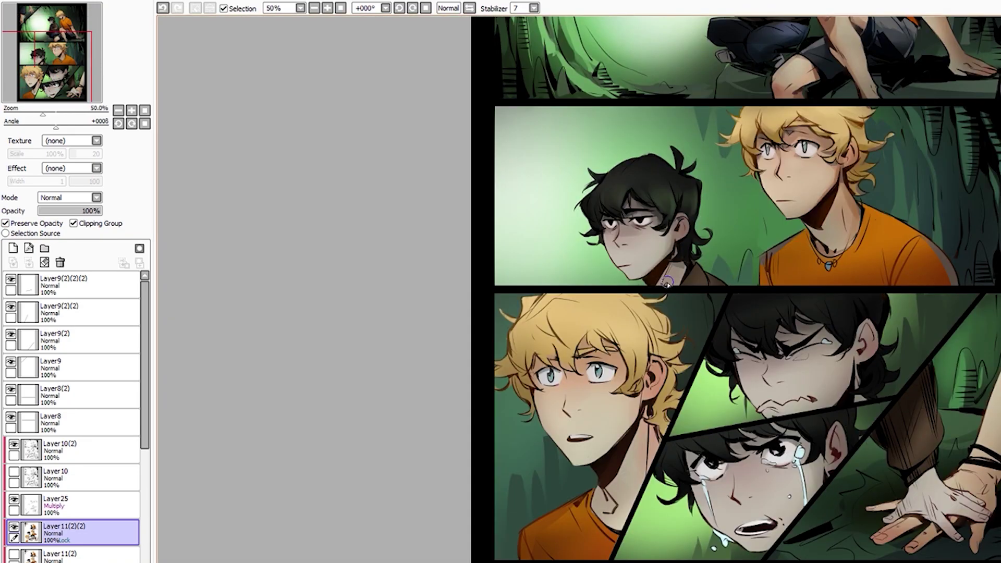
scroll(600, 292, up, 1)
scroll(574, 345, down, 1)
scroll(543, 395, down, 1)
Zoom around the bottom panels and tick Preserve Opacity on the current layer
scroll(543, 395, up, 3)
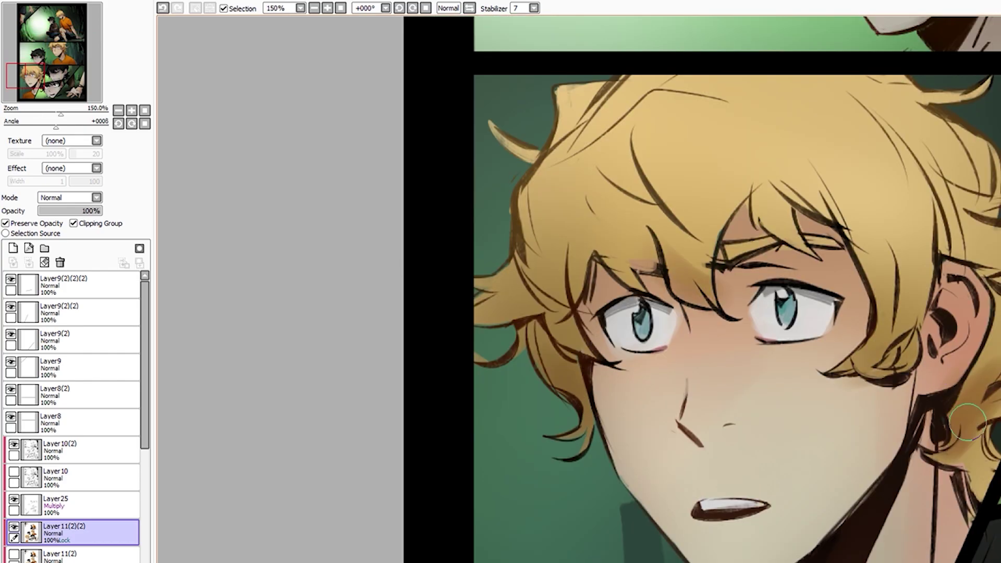
scroll(720, 382, down, 1)
scroll(605, 261, up, 1)
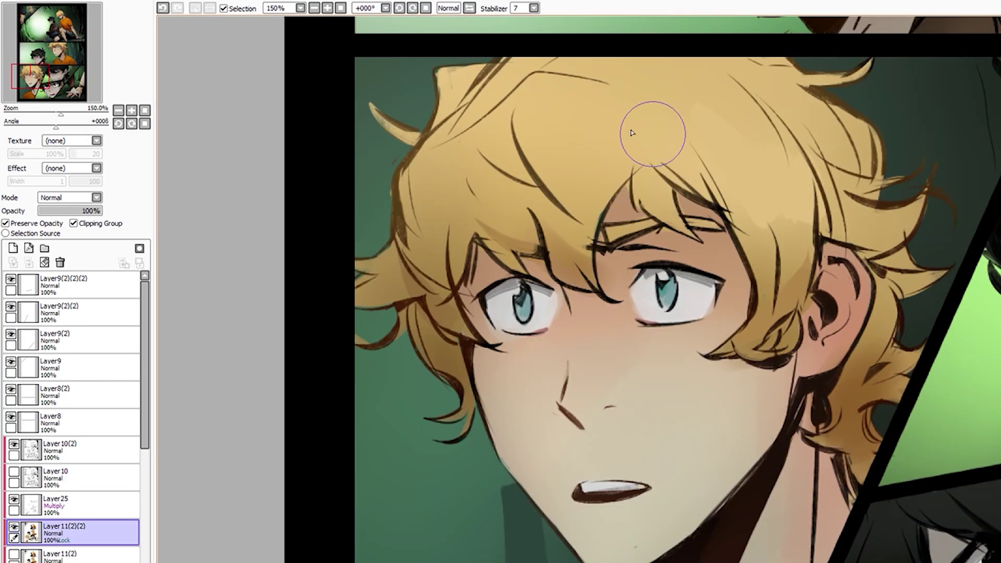
scroll(632, 130, down, 3)
scroll(704, 352, up, 3)
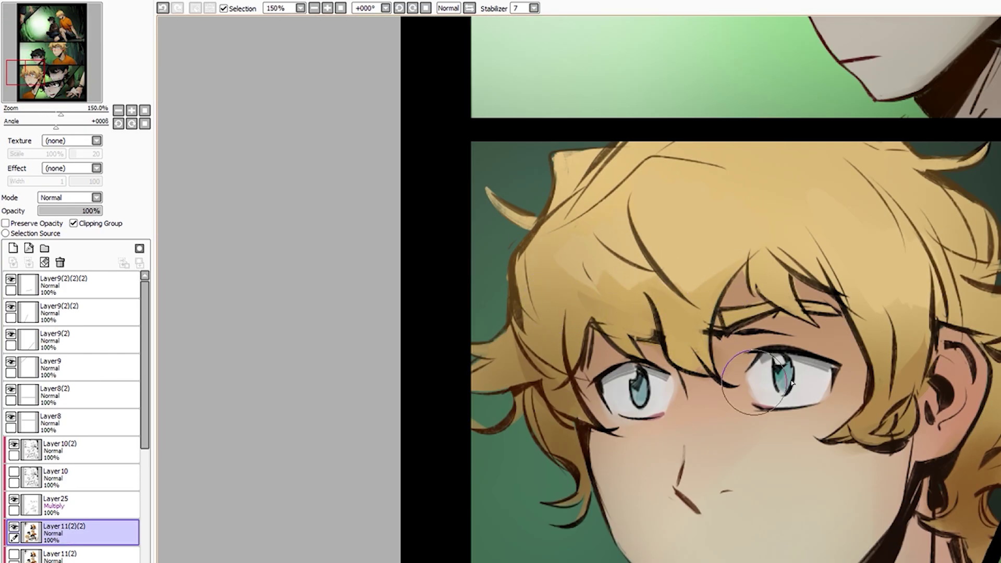
scroll(715, 340, down, 3)
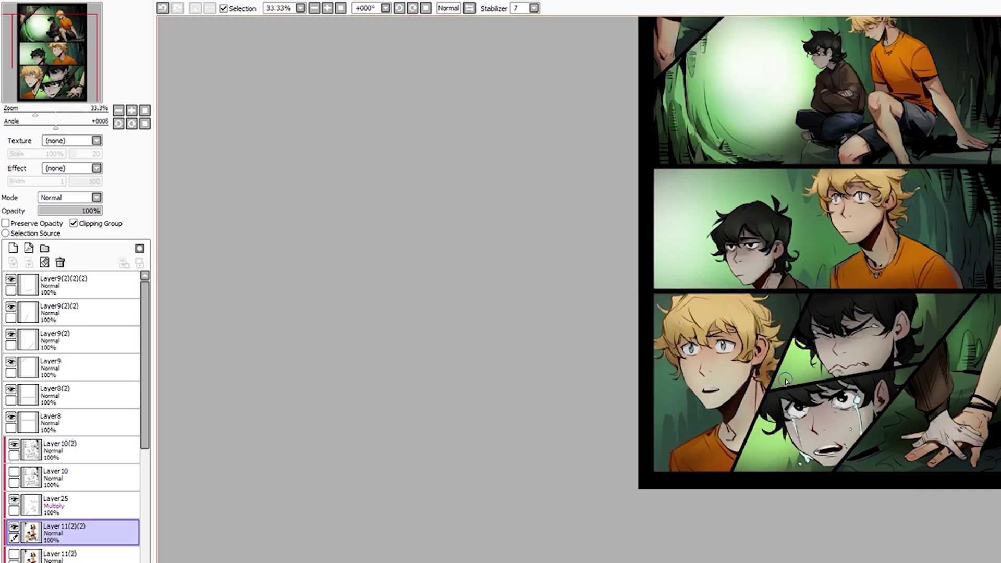
scroll(715, 339, up, 1)
click(5, 223)
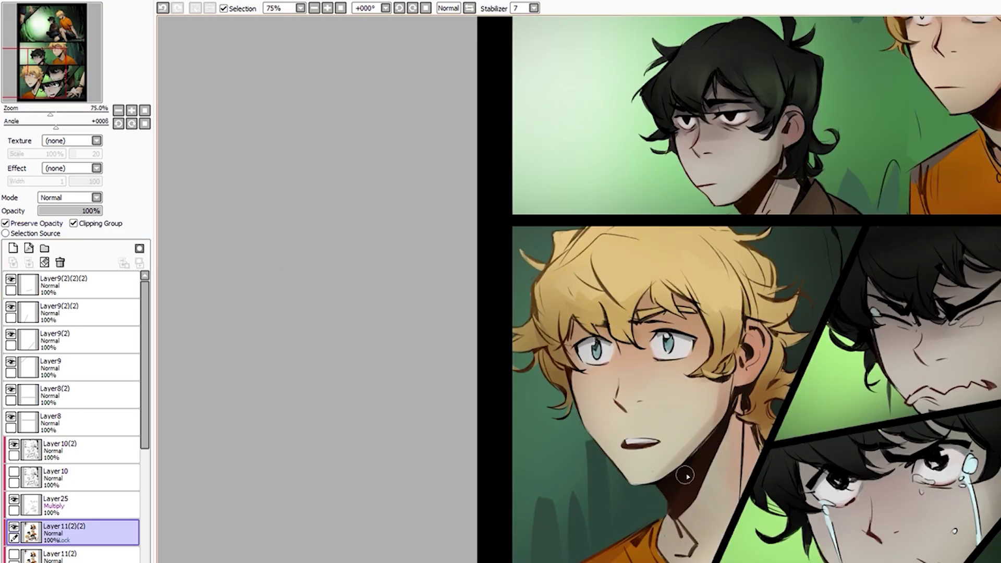
Zoom in and out around the bottom-right panel to inspect the shaded hands
scroll(647, 301, down, 3)
scroll(692, 360, up, 3)
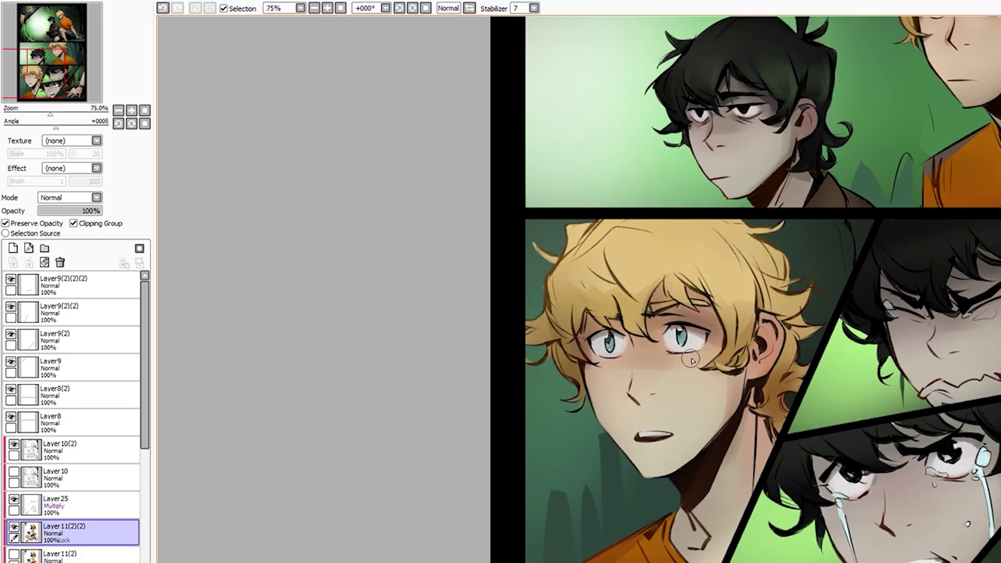
scroll(797, 465, down, 3)
scroll(797, 465, up, 3)
scroll(580, 399, down, 3)
scroll(580, 399, up, 3)
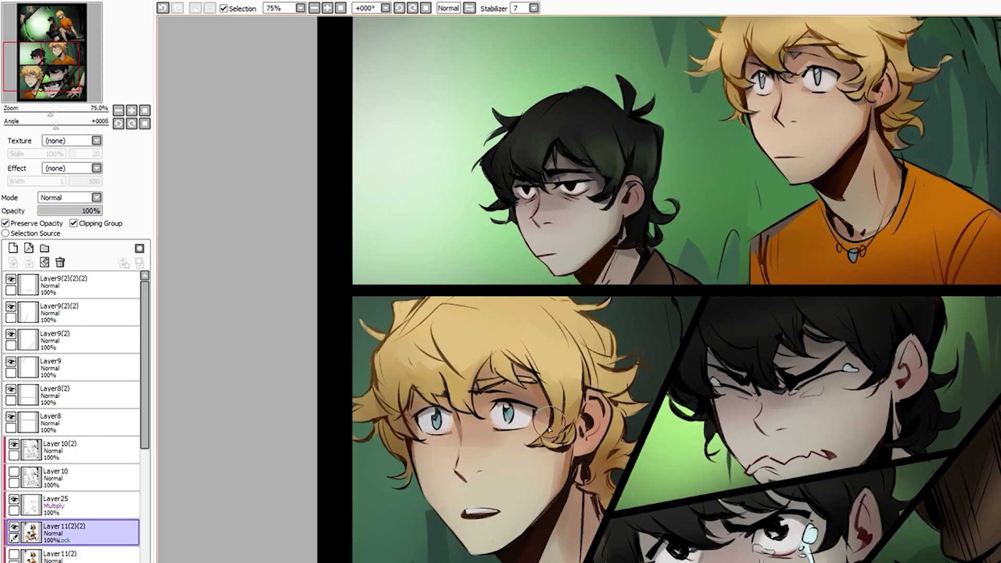
scroll(548, 429, down, 2)
scroll(608, 334, up, 2)
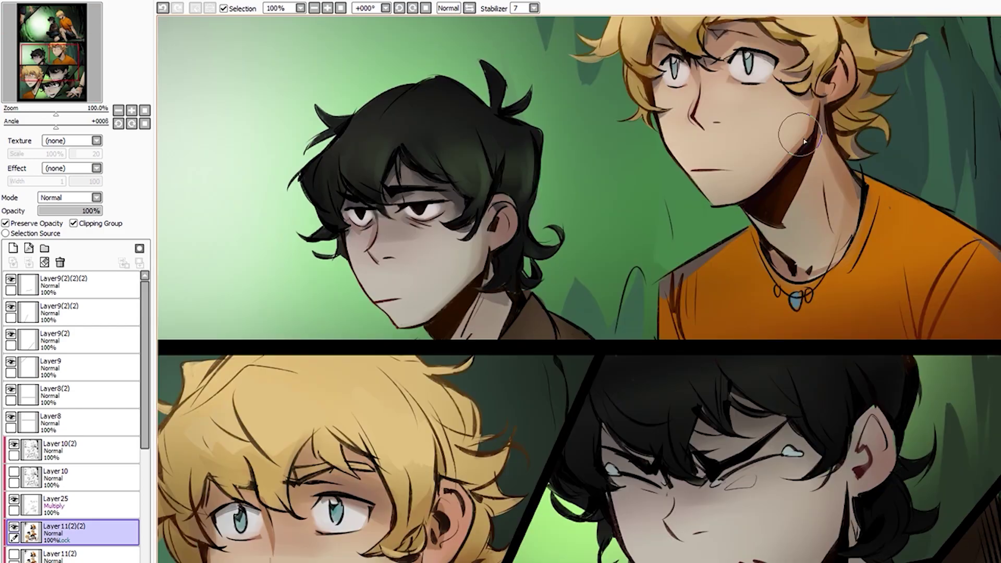
scroll(517, 369, up, 2)
scroll(524, 464, down, 2)
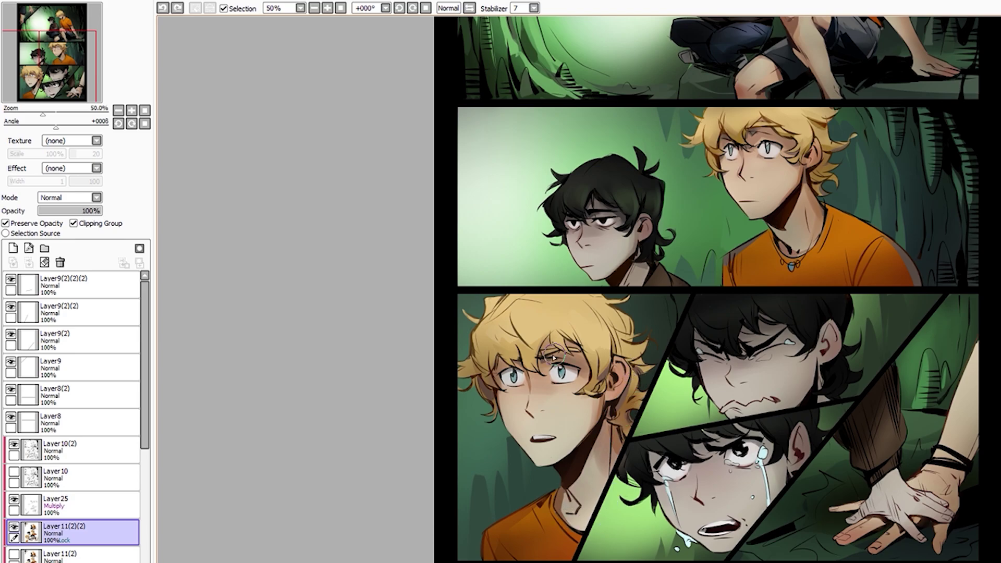
scroll(553, 357, up, 3)
scroll(547, 355, up, 1)
scroll(543, 352, down, 1)
scroll(533, 349, up, 1)
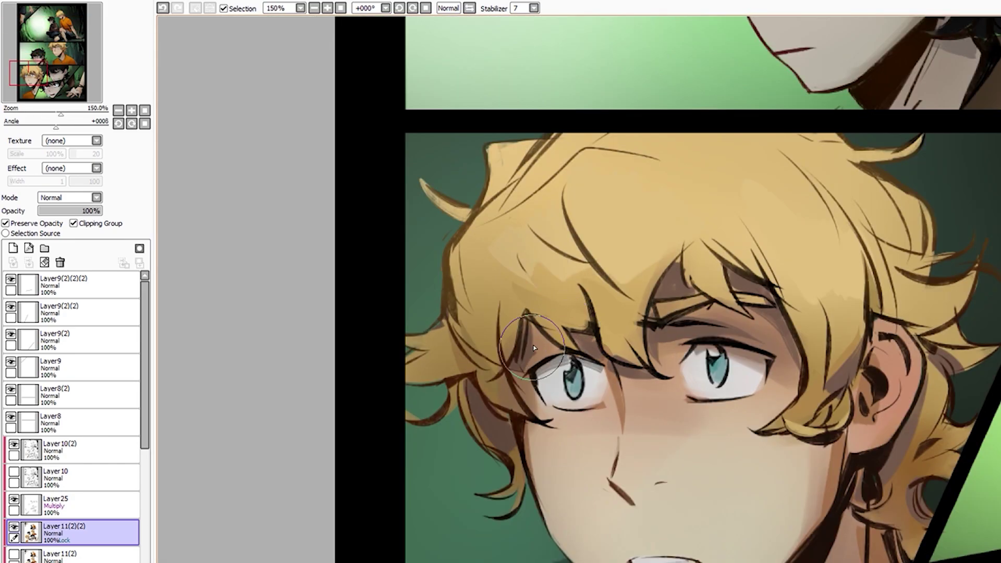
scroll(534, 348, down, 1)
scroll(626, 312, down, 3)
scroll(709, 318, up, 3)
scroll(829, 101, down, 1)
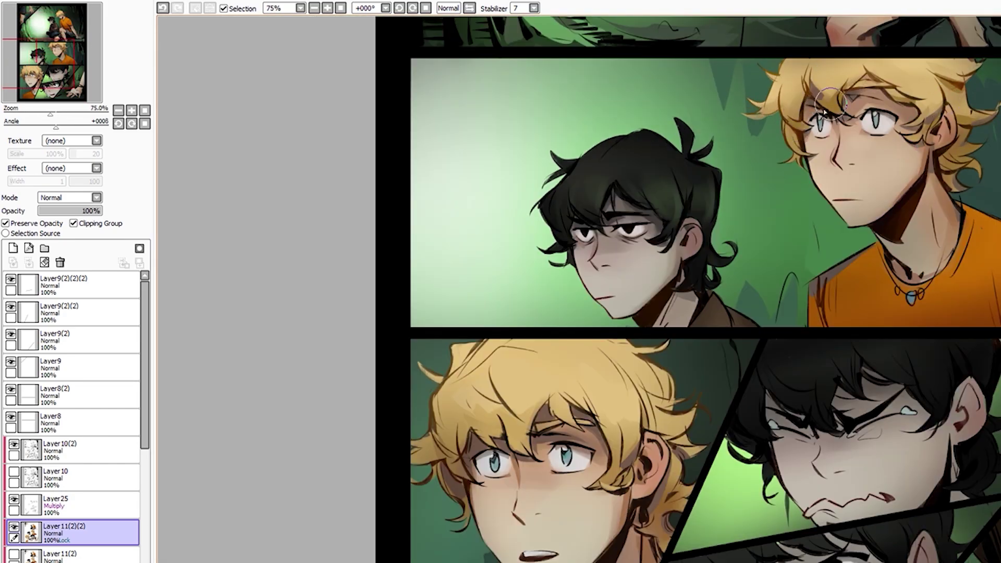
scroll(865, 528, up, 1)
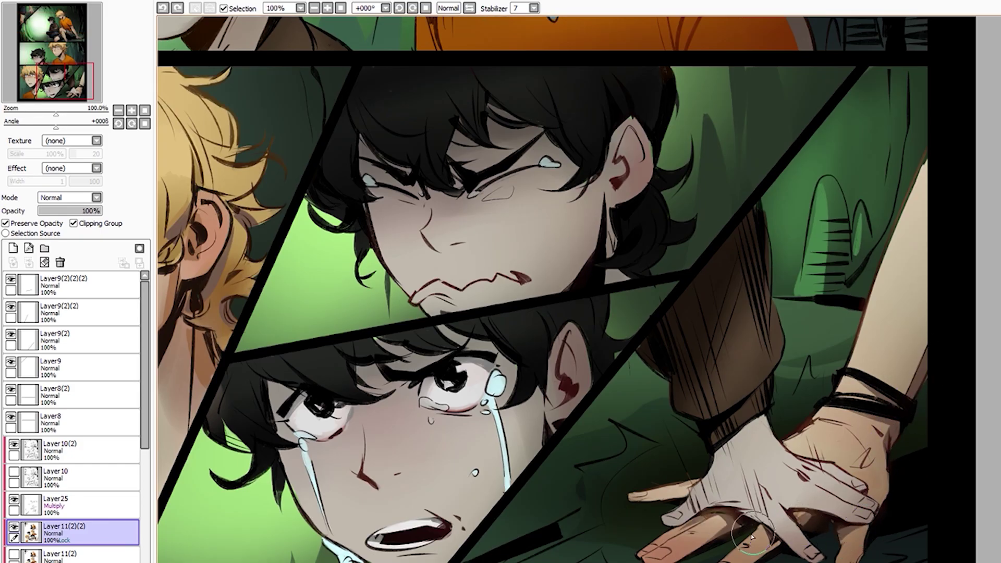
scroll(752, 537, down, 2)
scroll(889, 509, up, 2)
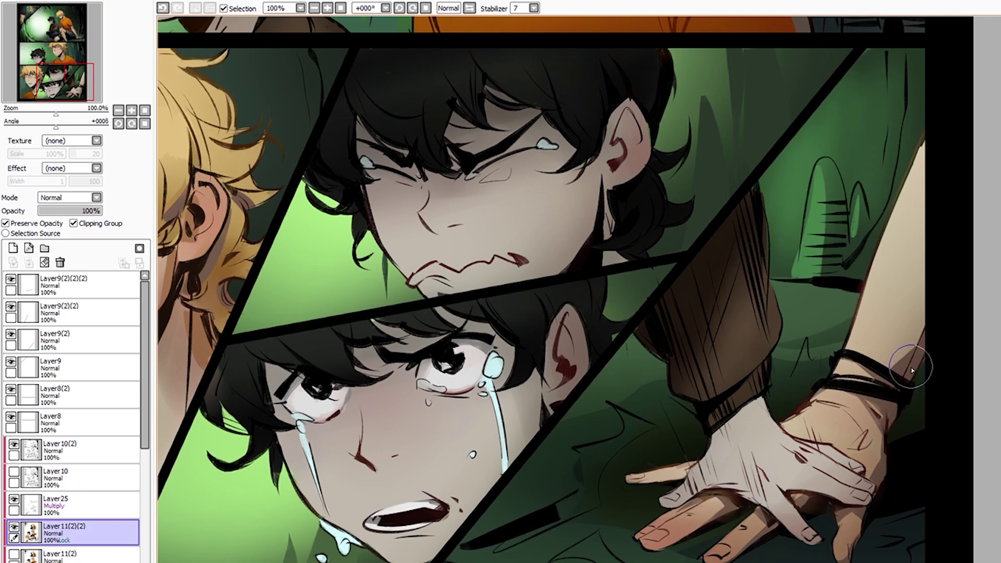
scroll(911, 369, down, 1)
scroll(905, 453, down, 2)
scroll(678, 336, up, 2)
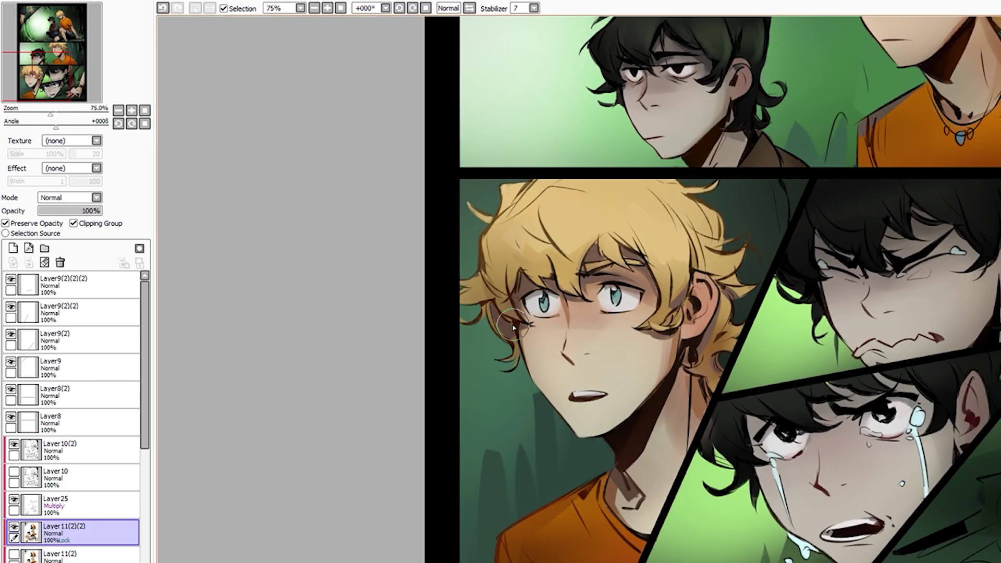
scroll(631, 341, down, 1)
scroll(629, 376, down, 1)
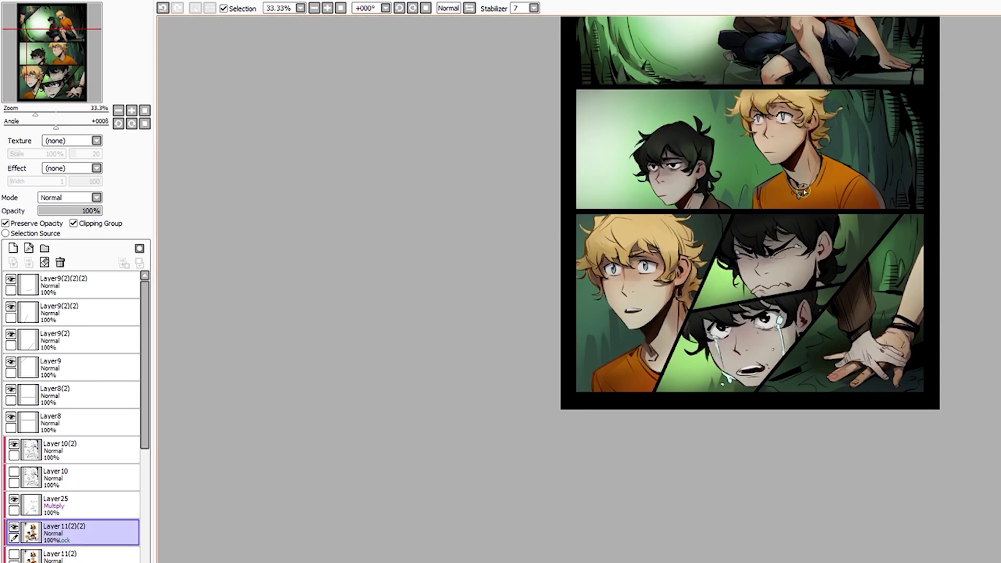
scroll(748, 111, up, 2)
scroll(755, 308, down, 1)
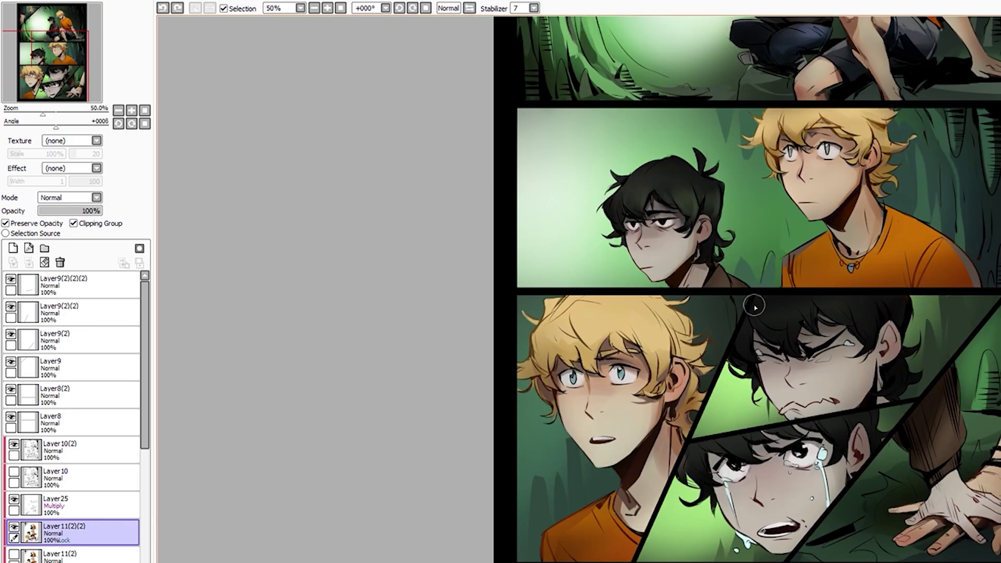
scroll(755, 307, down, 1)
scroll(755, 308, up, 1)
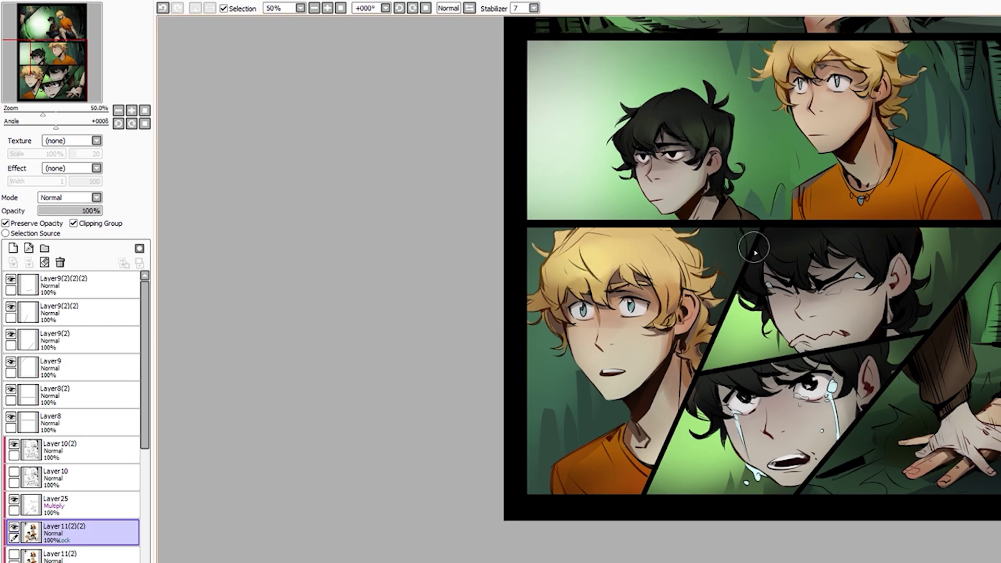
scroll(674, 338, up, 2)
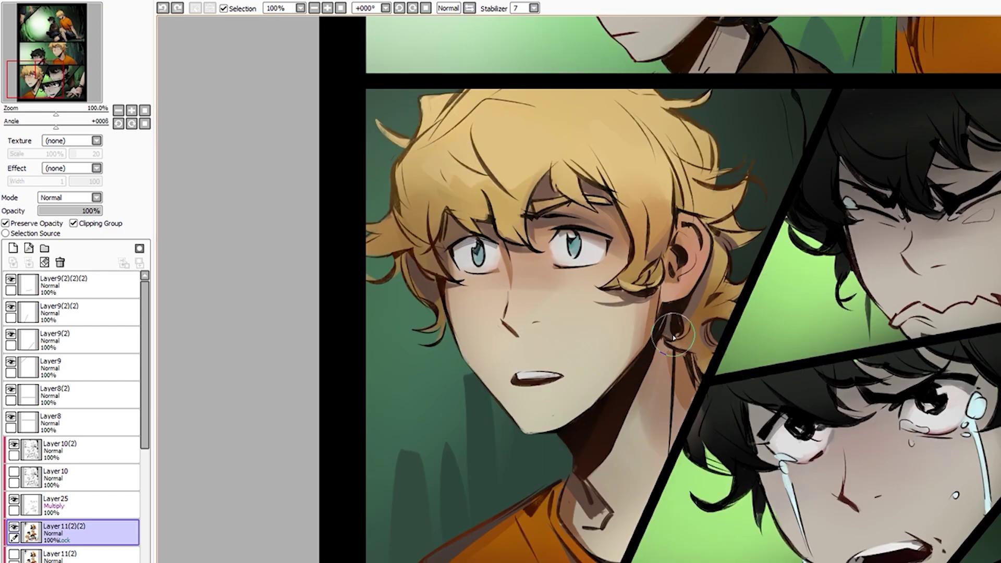
scroll(636, 391, down, 2)
scroll(692, 308, up, 2)
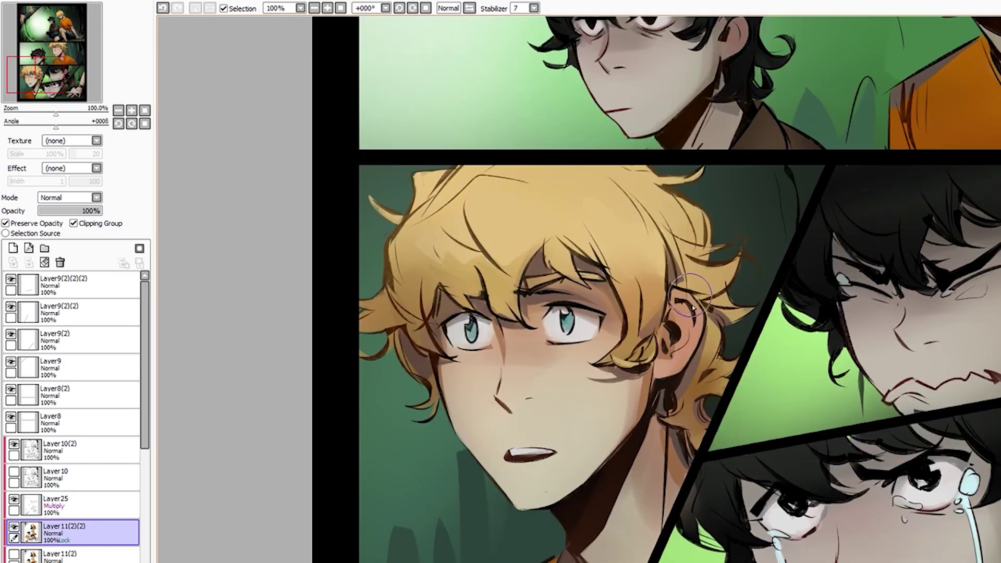
scroll(619, 354, down, 2)
scroll(522, 392, down, 1)
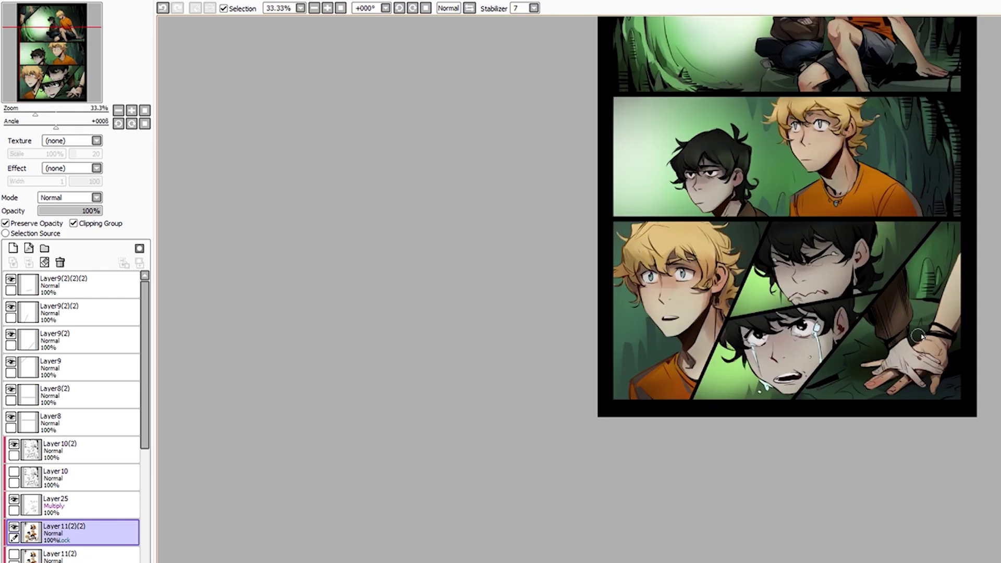
scroll(440, 454, up, 1)
scroll(920, 343, up, 2)
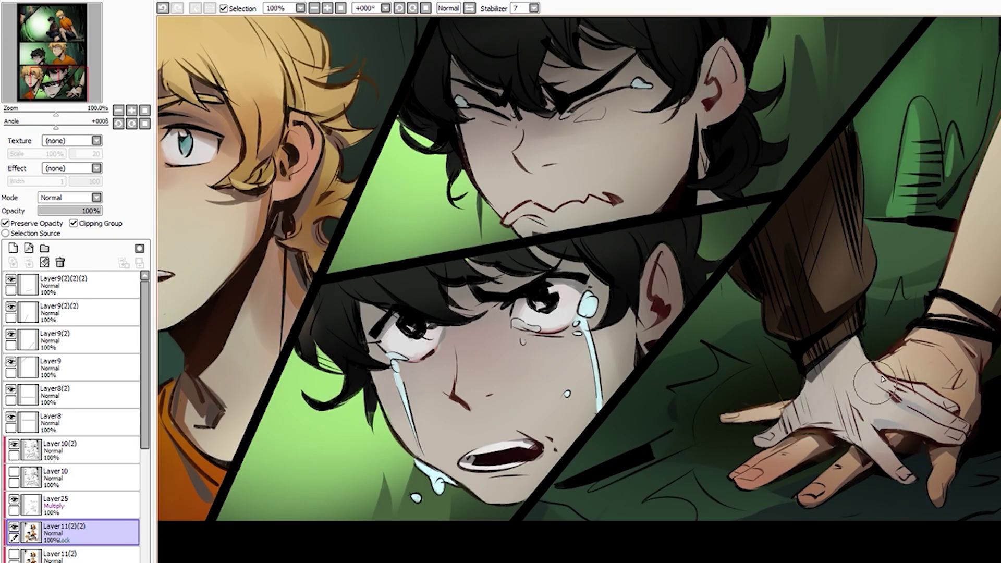
scroll(968, 286, down, 2)
scroll(907, 331, up, 2)
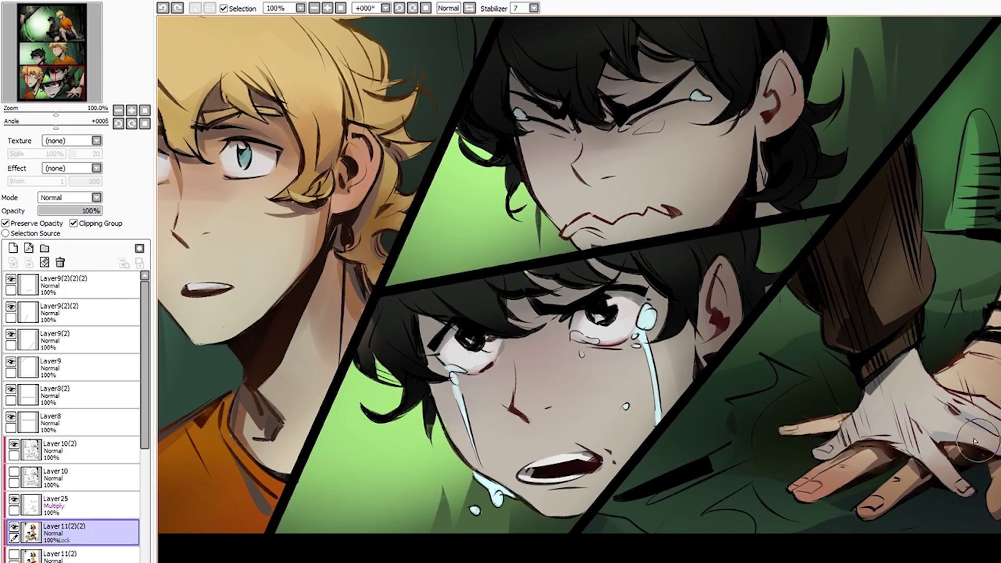
scroll(955, 397, down, 3)
scroll(936, 458, up, 3)
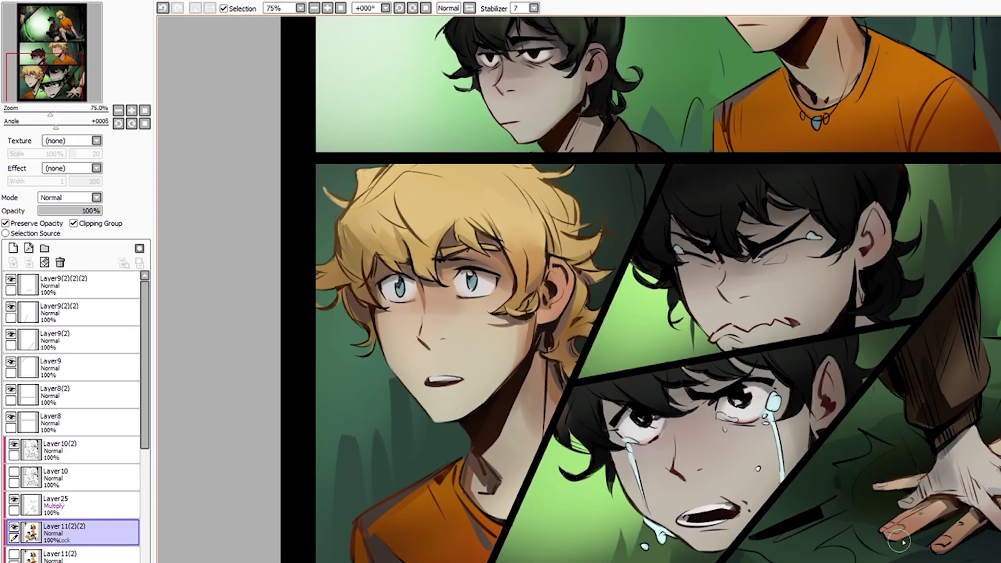
scroll(967, 463, down, 2)
scroll(962, 449, up, 1)
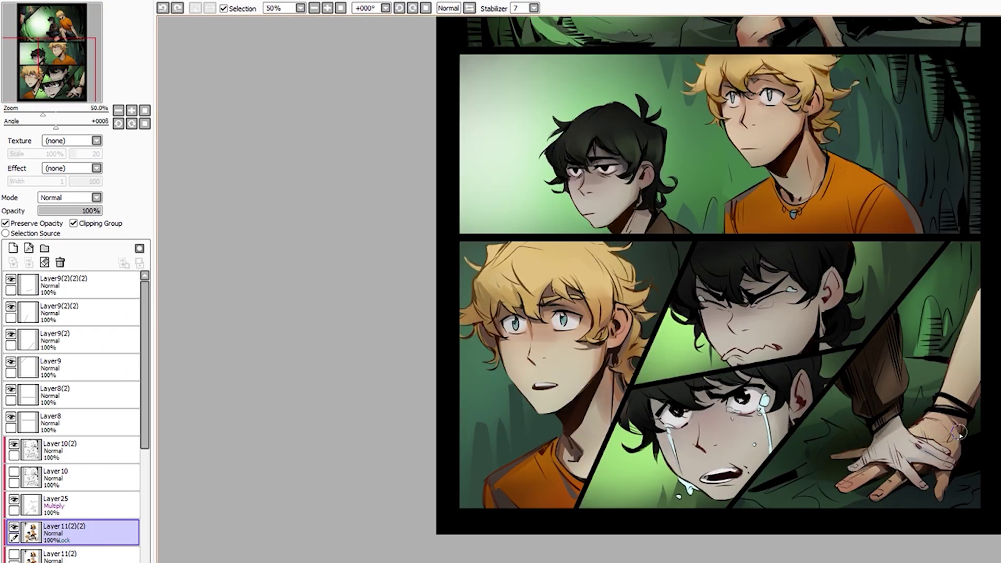
scroll(880, 454, up, 2)
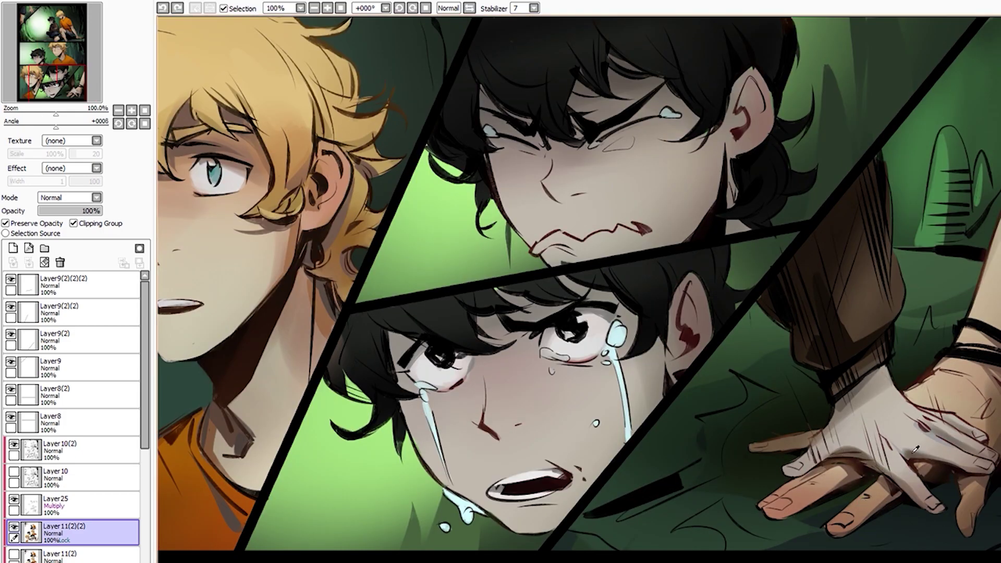
scroll(918, 428, down, 1)
Hide and re-show Layer11(2)(2) to compare the hands with and without its colours
click(13, 528)
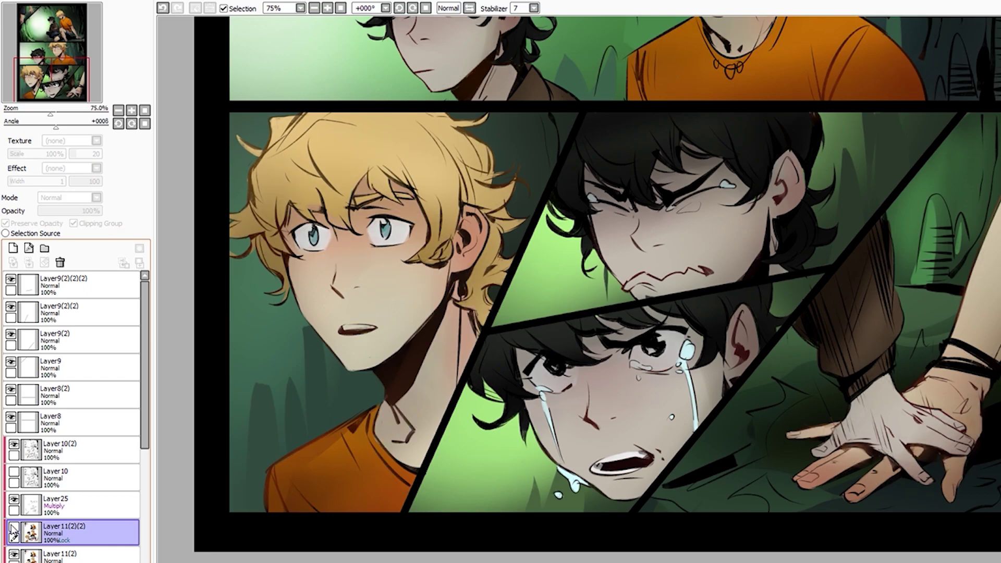
click(13, 528)
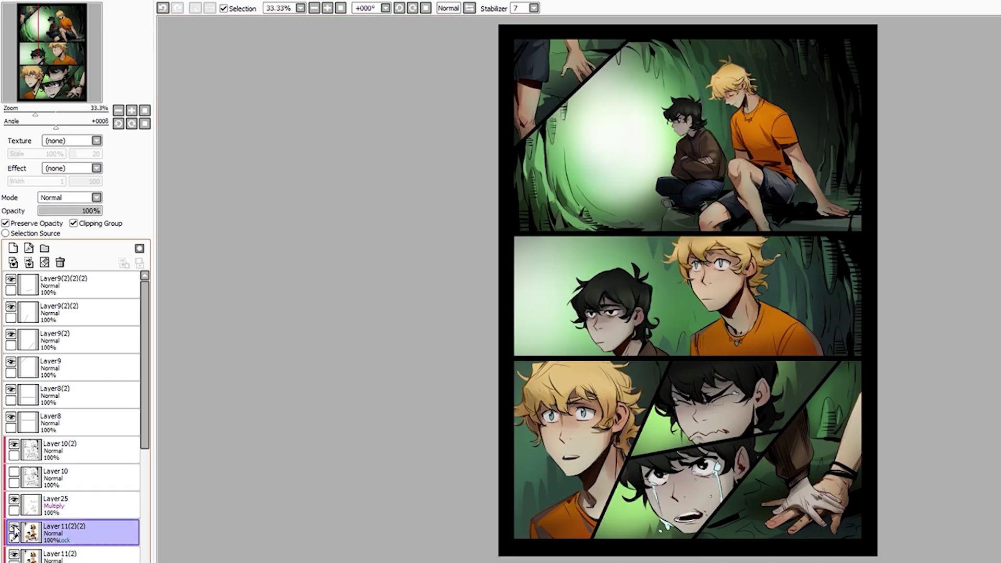
scroll(795, 387, up, 2)
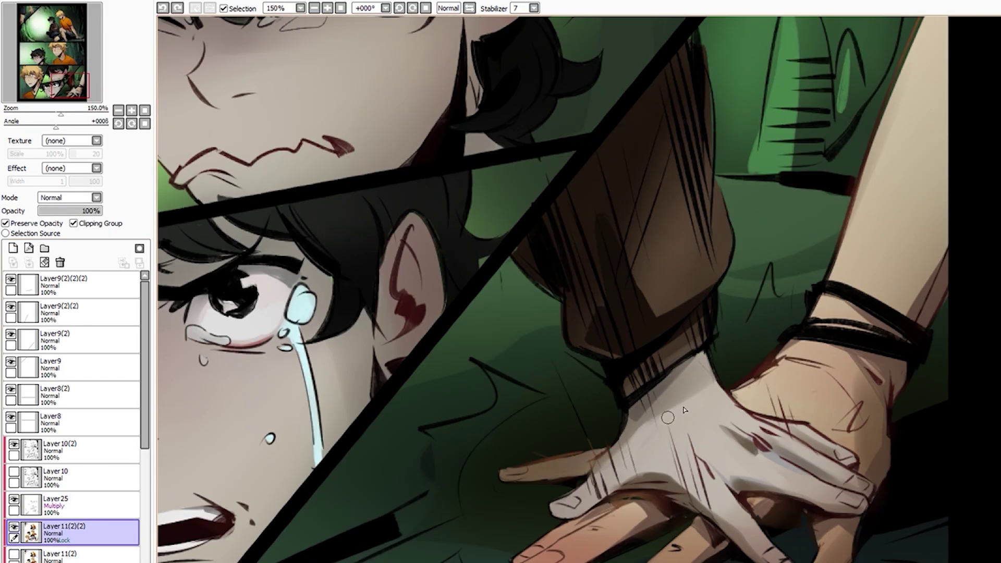
scroll(688, 401, down, 2)
scroll(702, 301, down, 1)
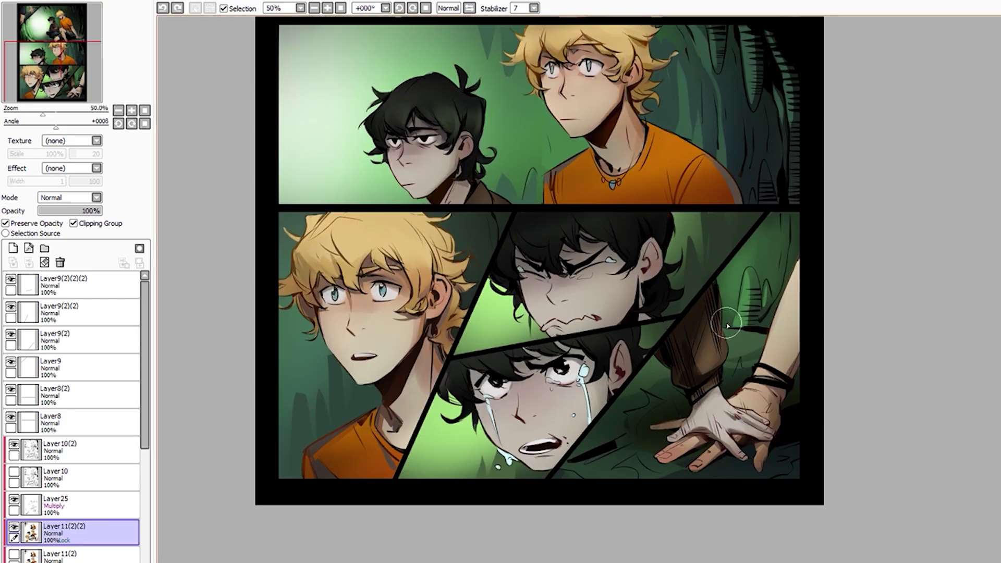
scroll(784, 418, down, 1)
Brush dark streaky horizontal shadow strokes under the hands in the bottom-right panel
scroll(625, 420, up, 3)
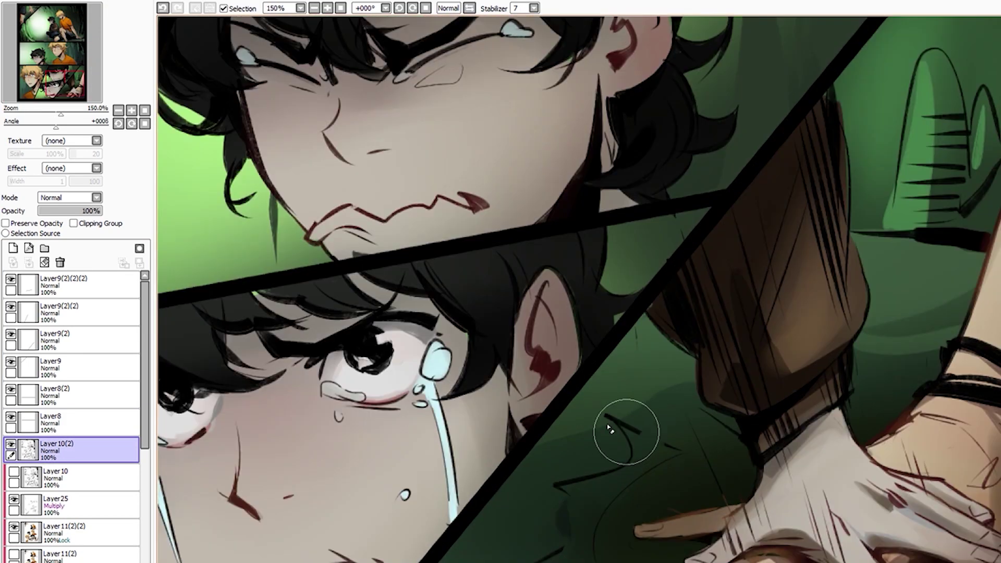
scroll(751, 390, up, 1)
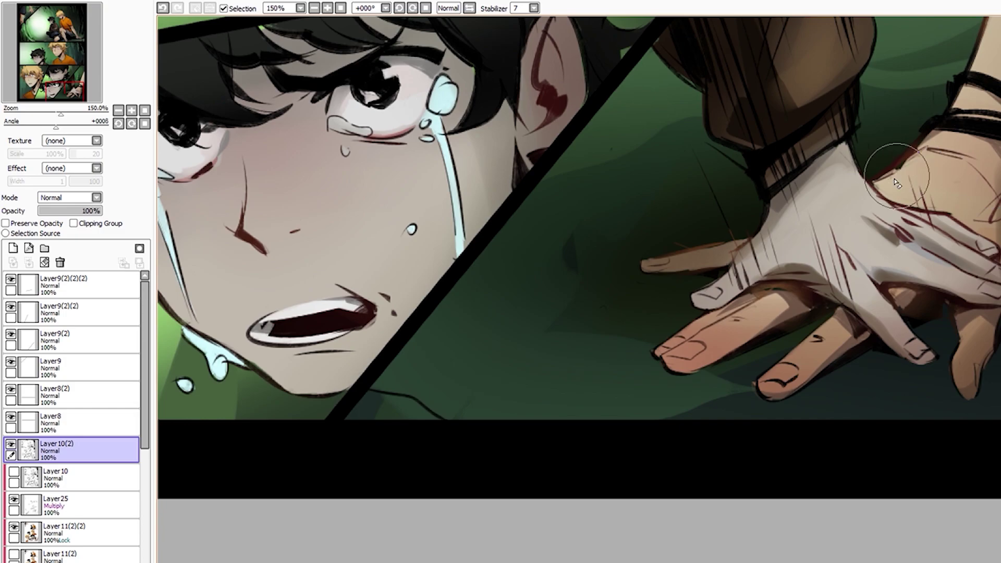
scroll(700, 144, down, 2)
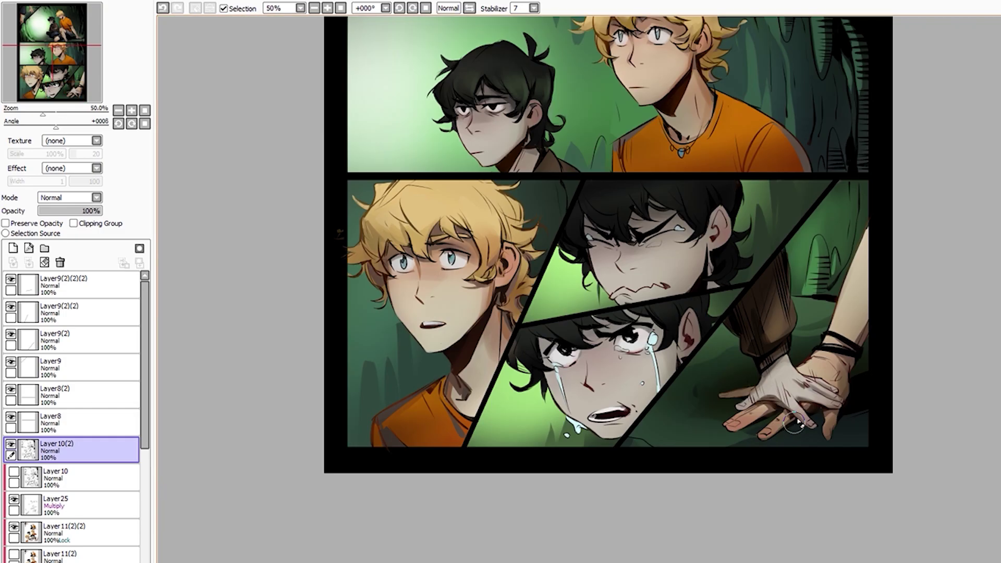
scroll(782, 312, up, 2)
scroll(851, 425, up, 1)
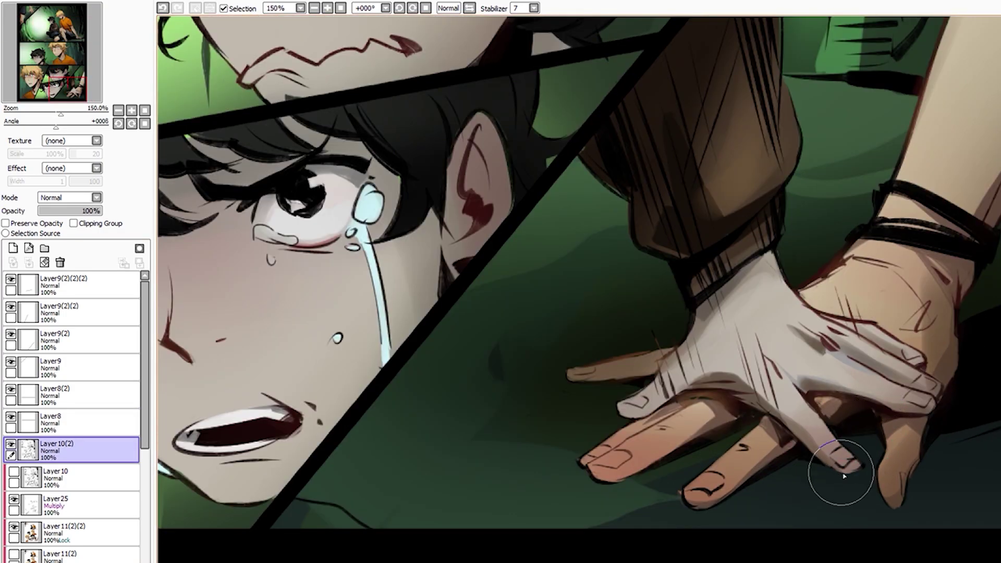
scroll(741, 430, down, 4)
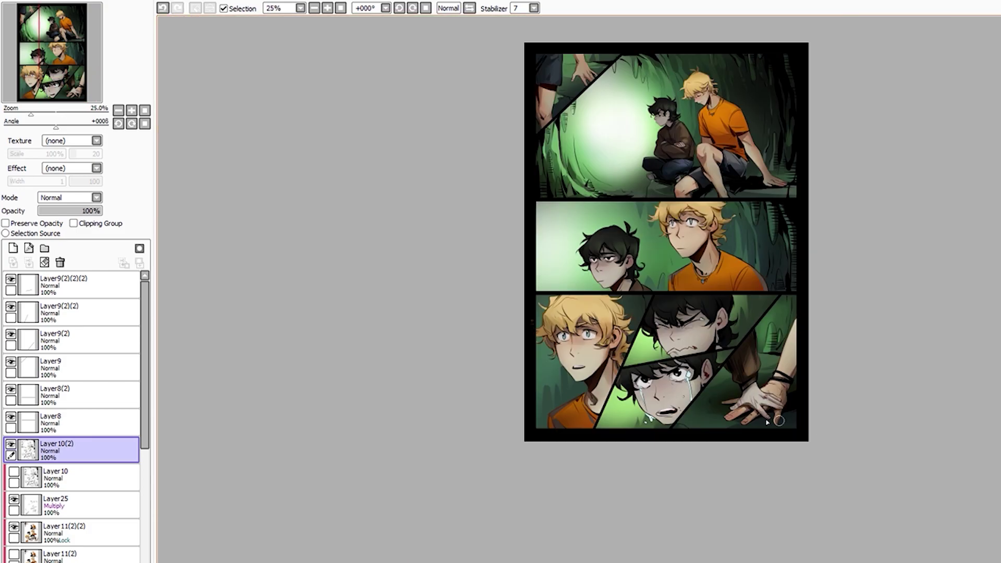
scroll(603, 391, up, 4)
scroll(590, 424, up, 2)
scroll(762, 469, down, 3)
scroll(956, 463, up, 2)
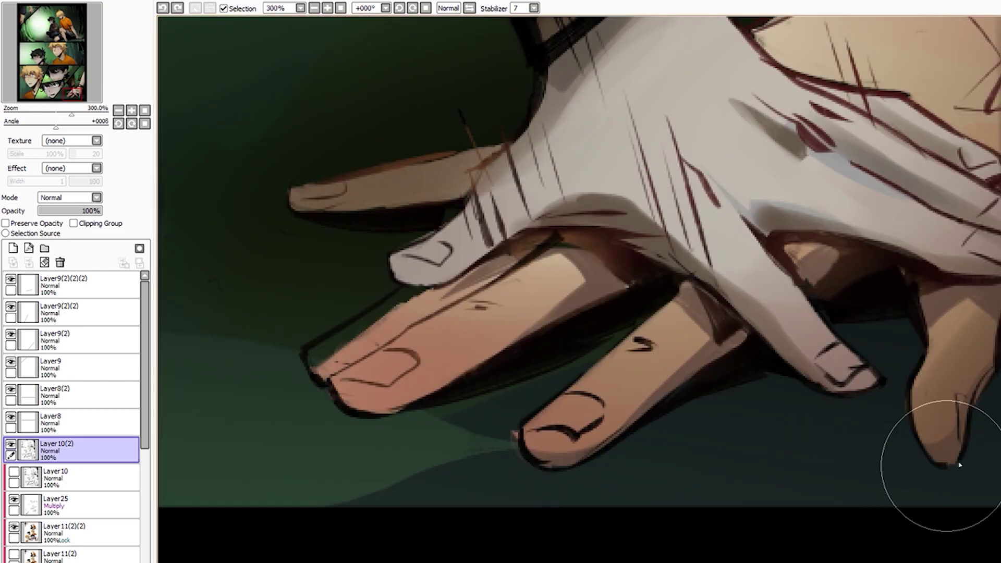
scroll(898, 375, down, 2)
scroll(678, 375, down, 3)
scroll(678, 375, up, 3)
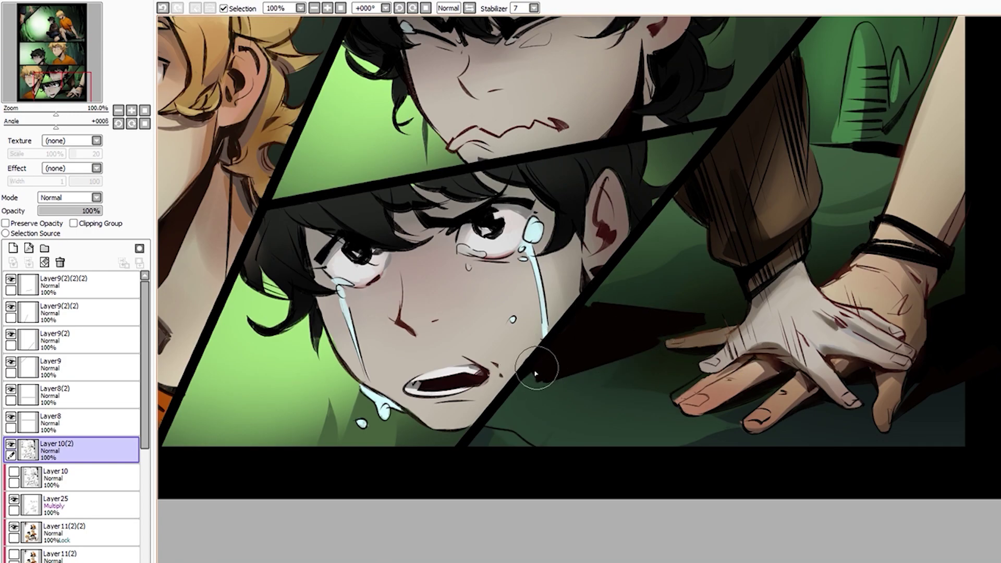
drag(519, 386, 678, 366)
scroll(718, 329, up, 2)
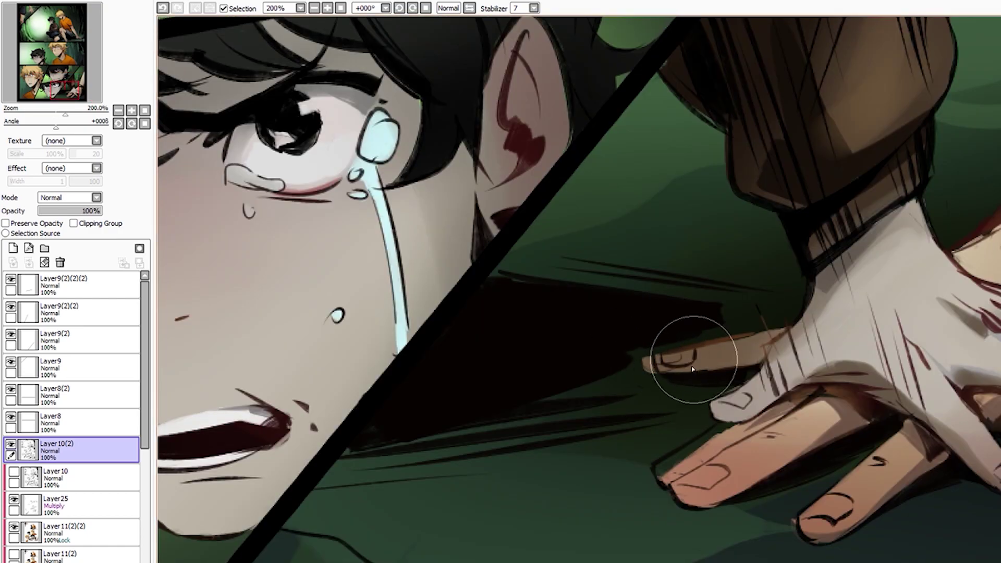
scroll(692, 369, down, 2)
scroll(699, 380, up, 2)
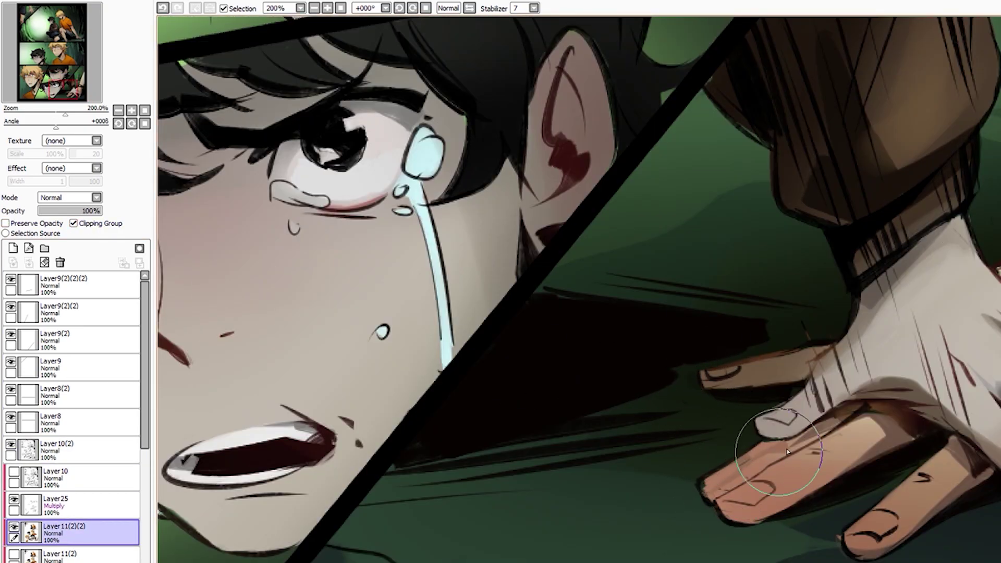
scroll(824, 438, down, 1)
Select Layer10(2) and tick Clipping Group to clip it to the layer below
click(84, 449)
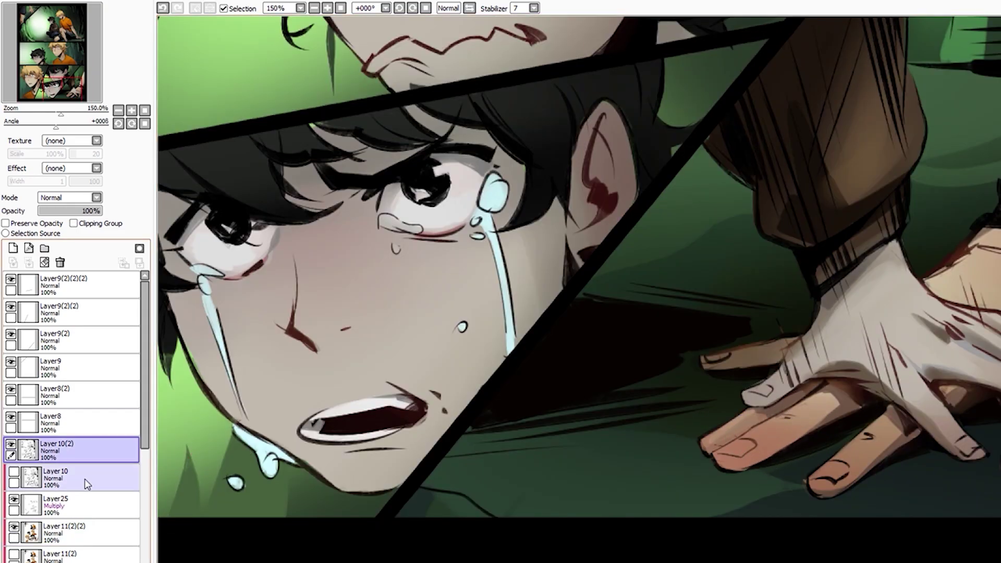
click(73, 223)
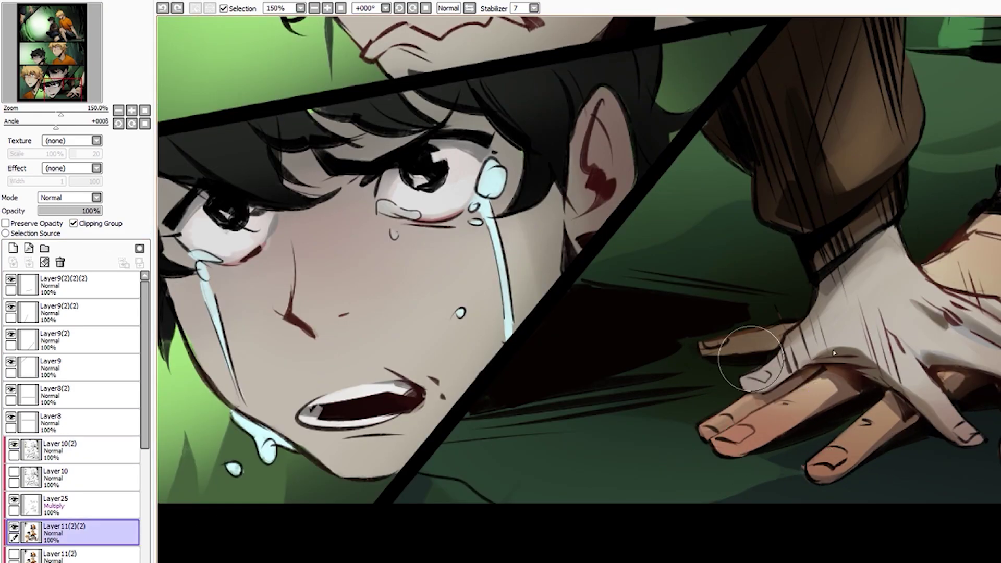
scroll(855, 420, down, 3)
scroll(881, 417, up, 2)
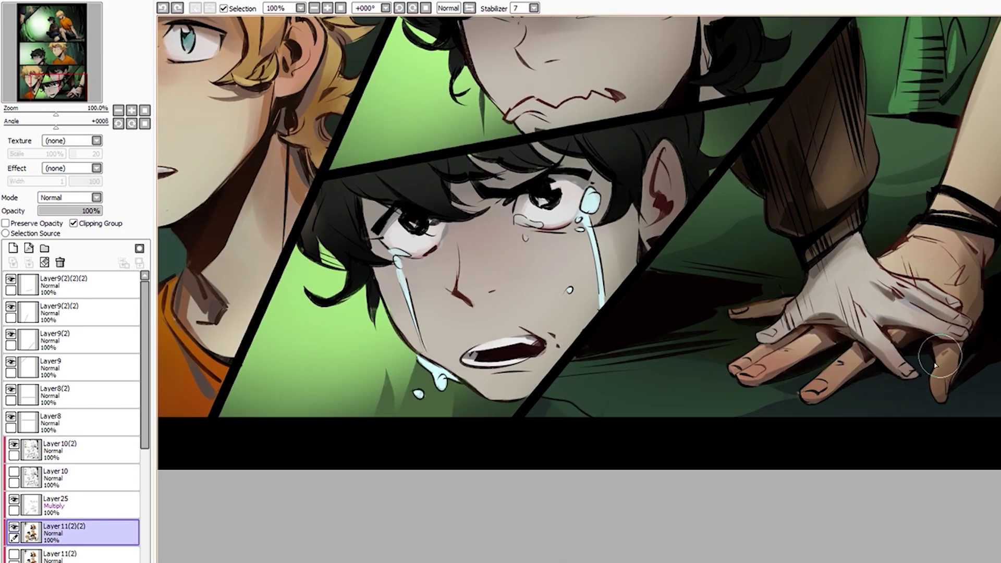
scroll(935, 365, down, 1)
scroll(860, 396, up, 3)
Return to Layer10(2) and zoom around to check the bottom panel's hand
ctrl+shift+click(835, 400)
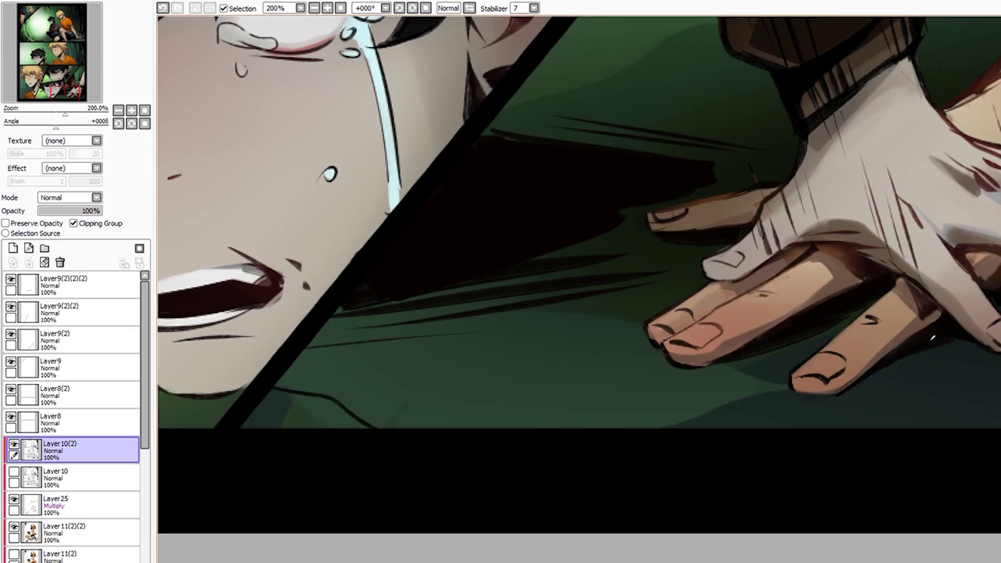
scroll(934, 338, down, 1)
scroll(666, 362, down, 1)
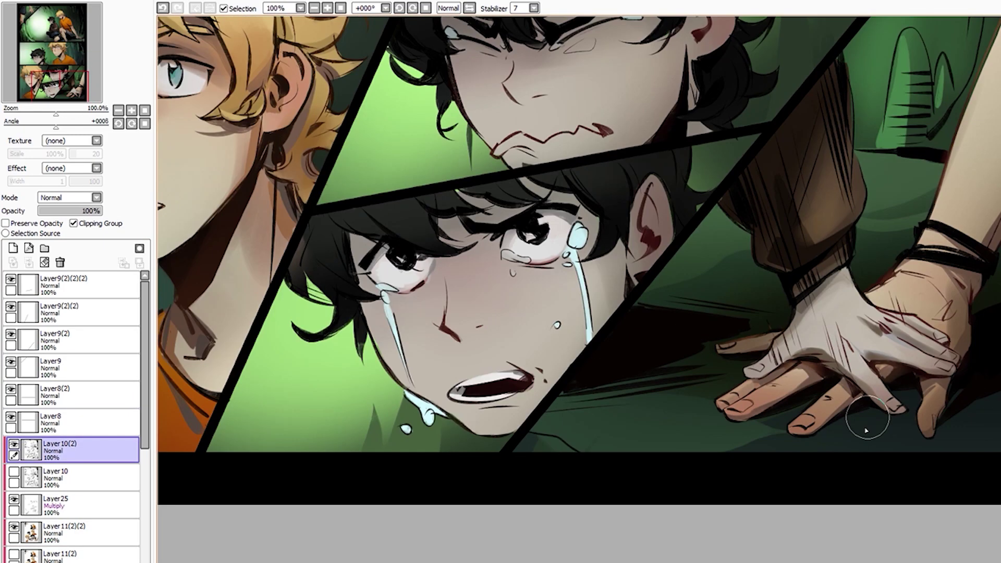
scroll(866, 430, up, 1)
scroll(726, 312, down, 1)
scroll(897, 313, down, 1)
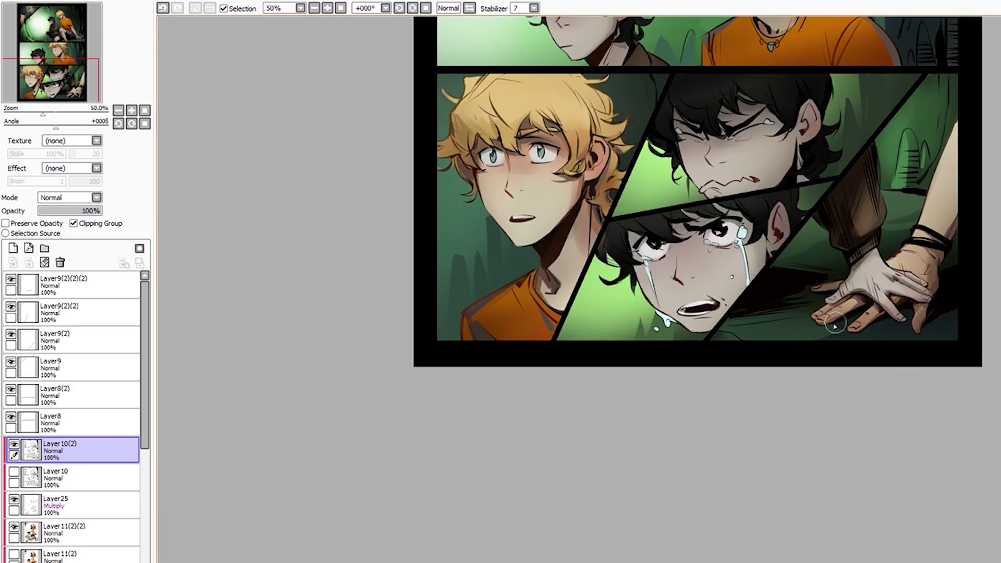
scroll(834, 326, up, 2)
scroll(901, 367, down, 1)
scroll(700, 456, down, 2)
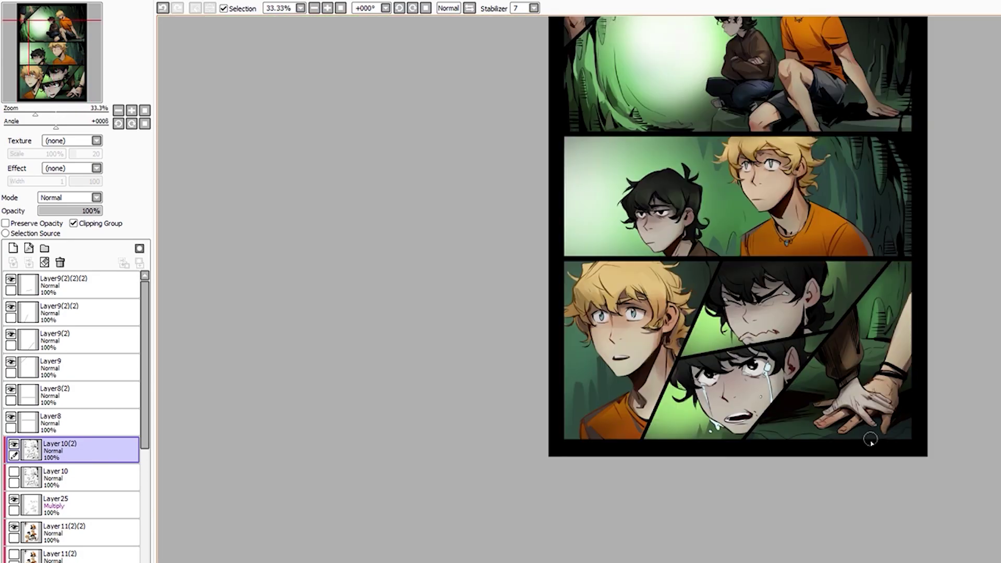
scroll(580, 410, up, 2)
scroll(686, 315, down, 2)
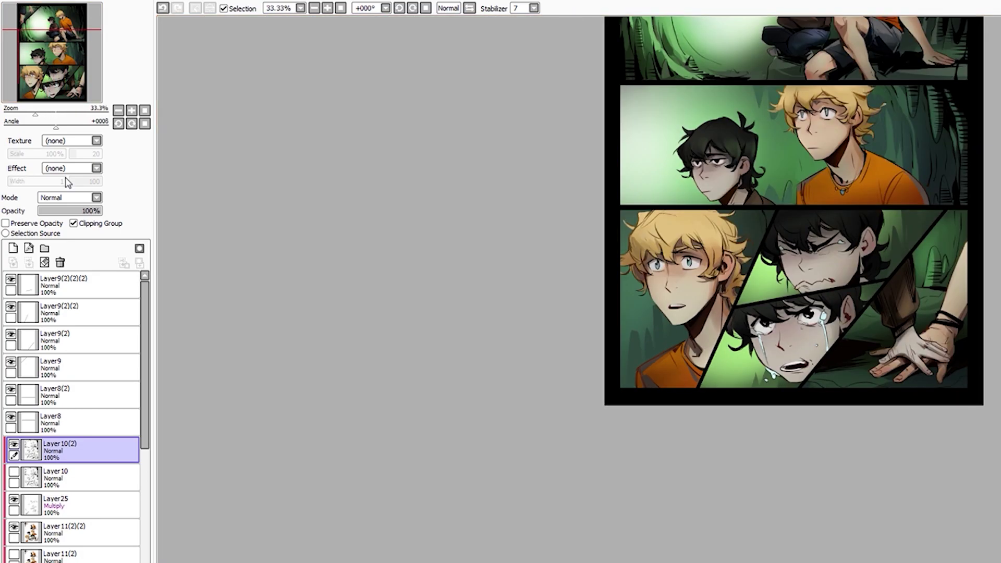
Zoom in to check the frowning boy's face, then make Layer25 (Multiply) the working layer
scroll(479, 247, up, 2)
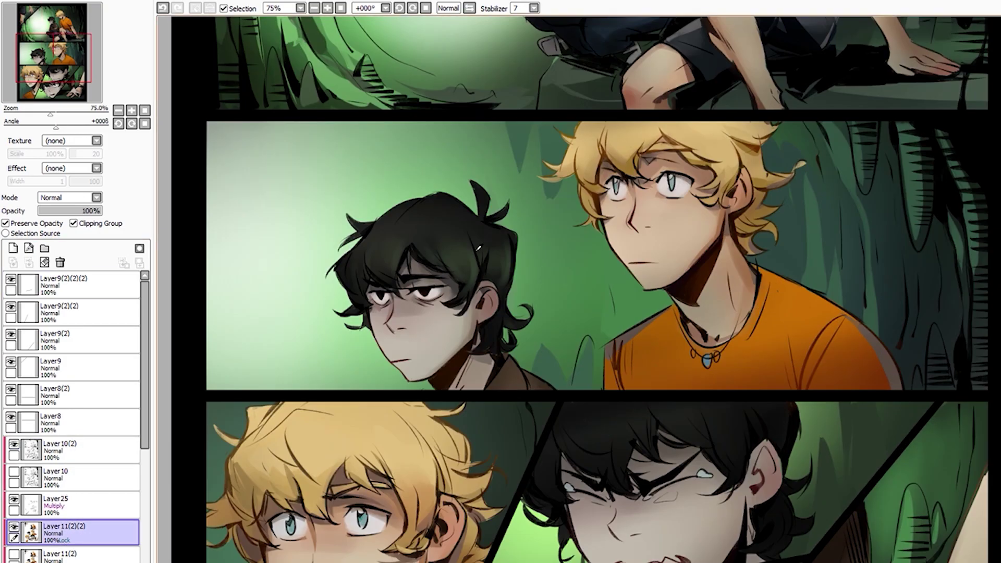
scroll(729, 415, down, 2)
scroll(729, 411, up, 1)
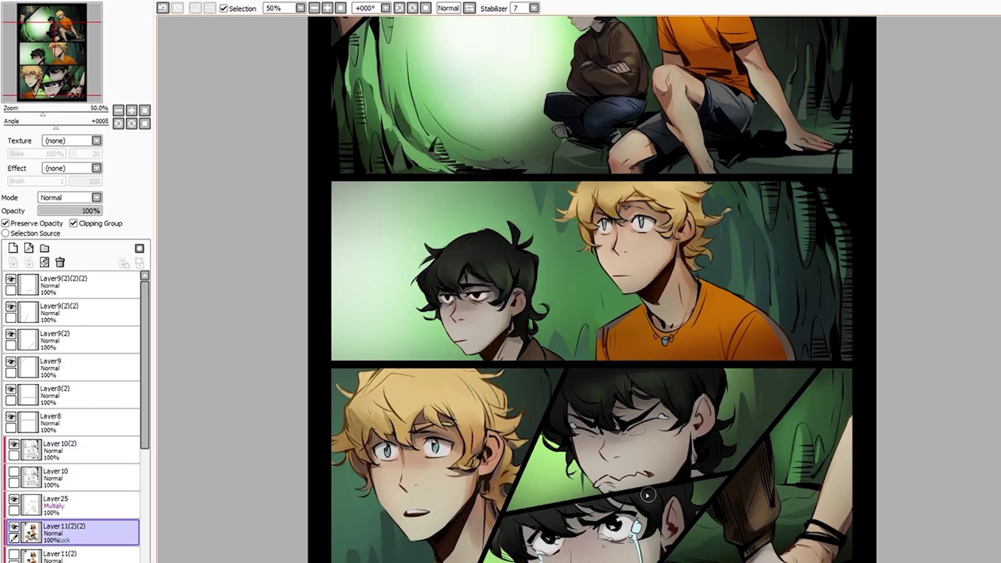
scroll(731, 410, up, 2)
scroll(733, 408, down, 1)
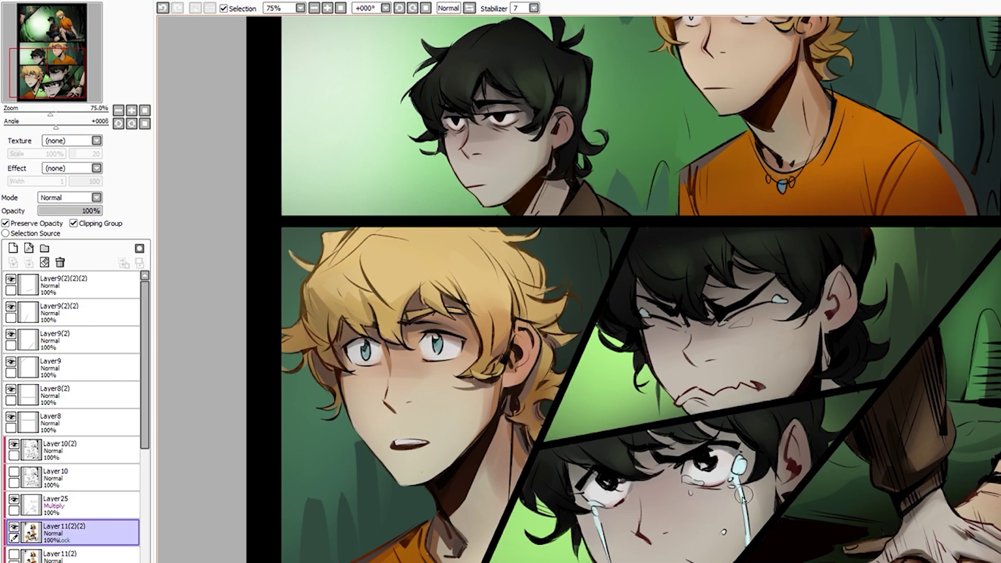
scroll(718, 284, up, 2)
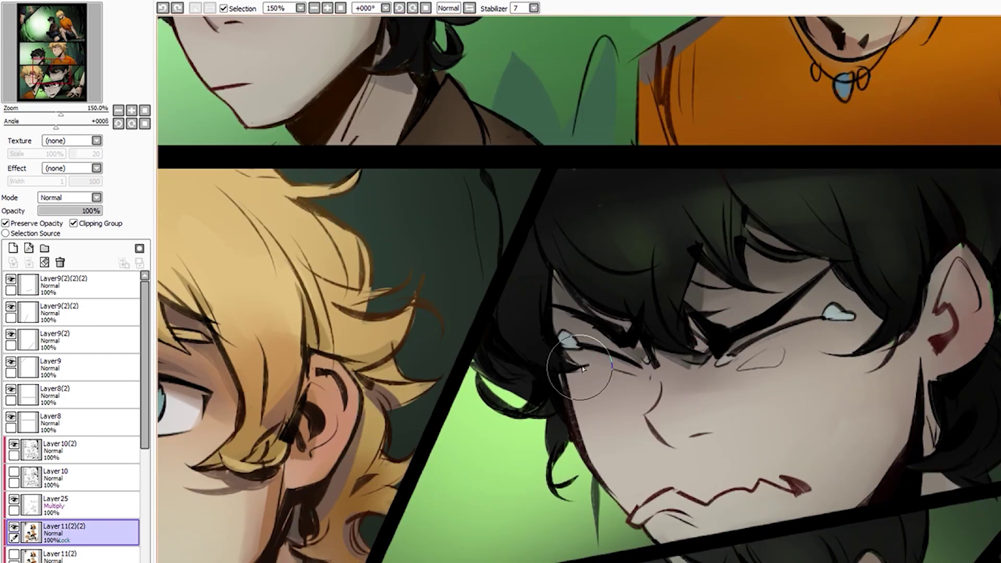
scroll(739, 359, up, 1)
scroll(652, 339, down, 1)
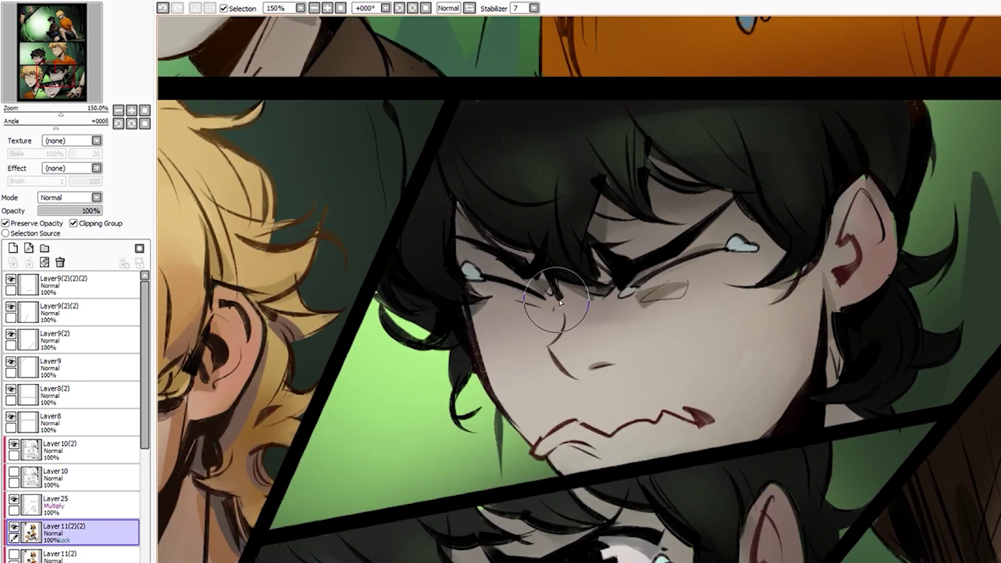
scroll(722, 327, down, 1)
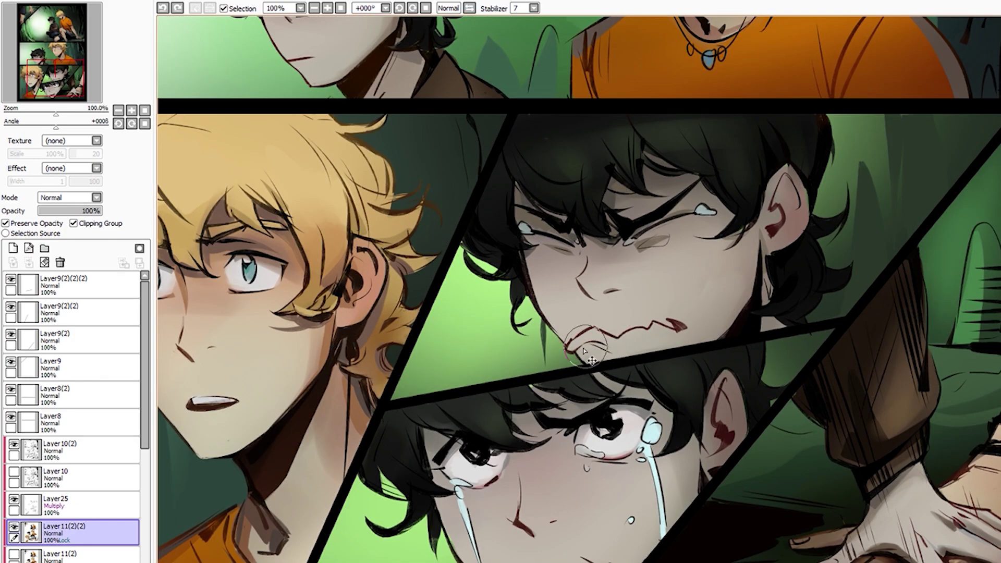
scroll(632, 310, down, 2)
scroll(626, 310, up, 2)
scroll(599, 311, up, 1)
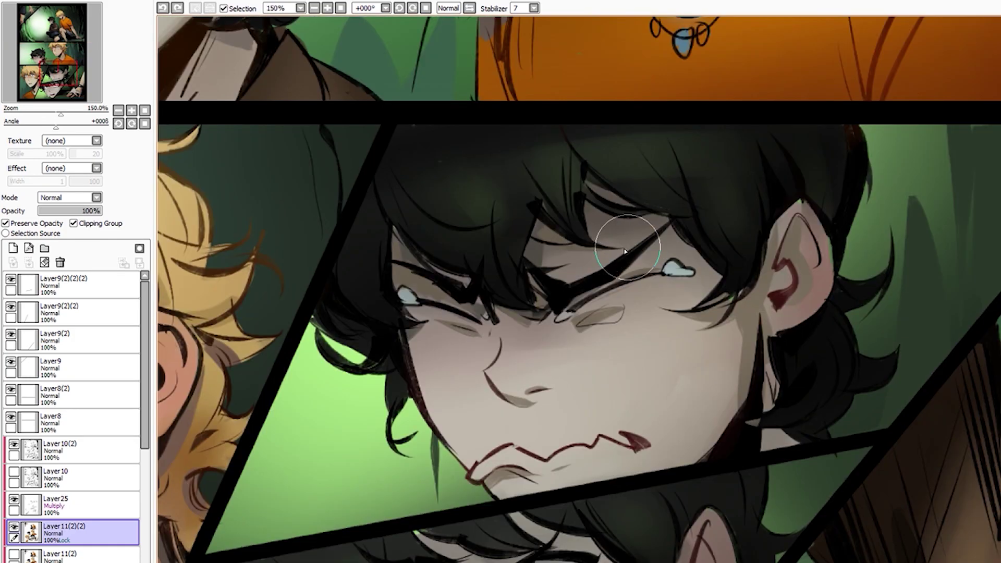
scroll(578, 313, down, 3)
scroll(578, 313, down, 1)
scroll(599, 365, up, 4)
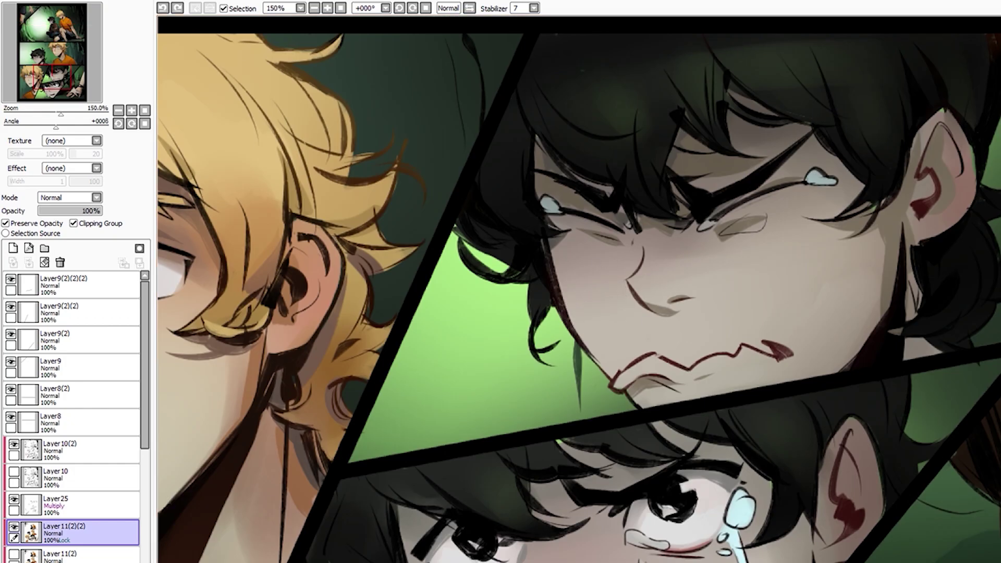
scroll(608, 376, down, 1)
scroll(651, 380, down, 3)
scroll(694, 382, up, 1)
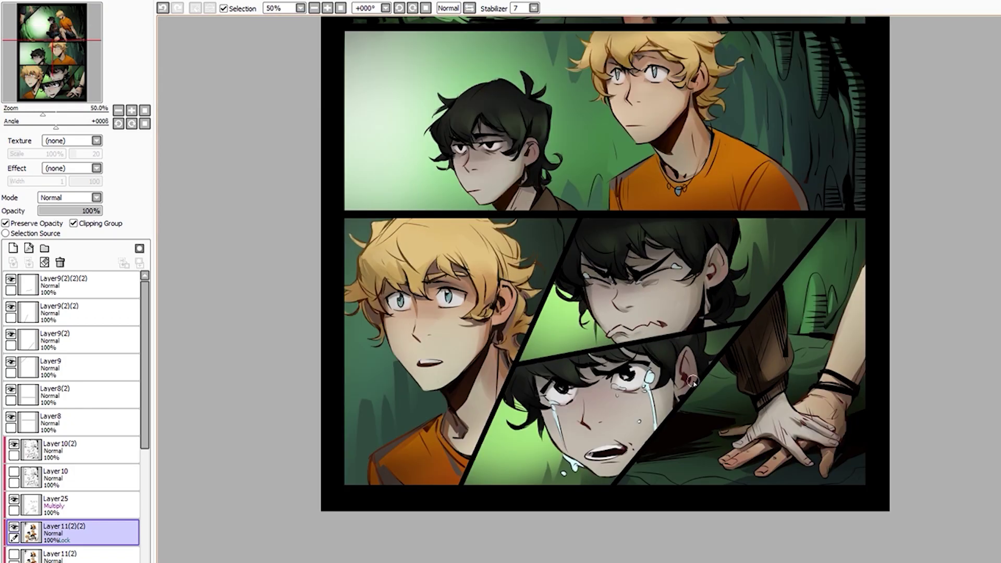
scroll(605, 254, up, 1)
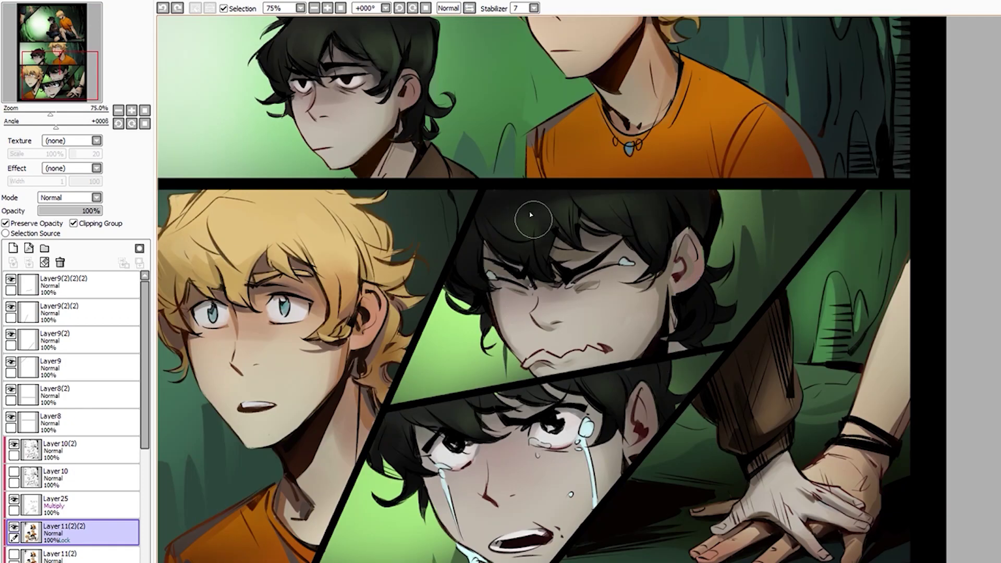
scroll(629, 326, down, 1)
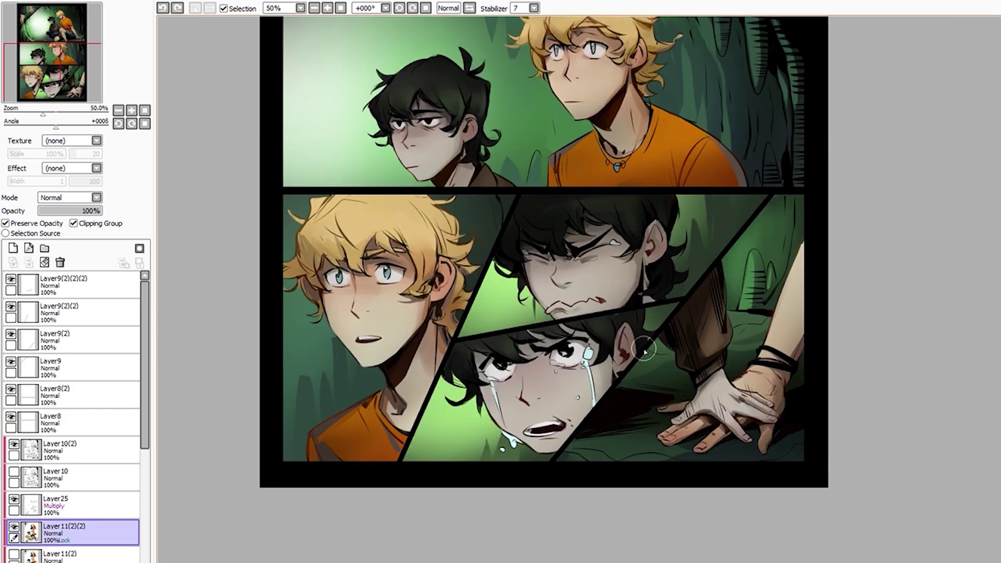
click(84, 503)
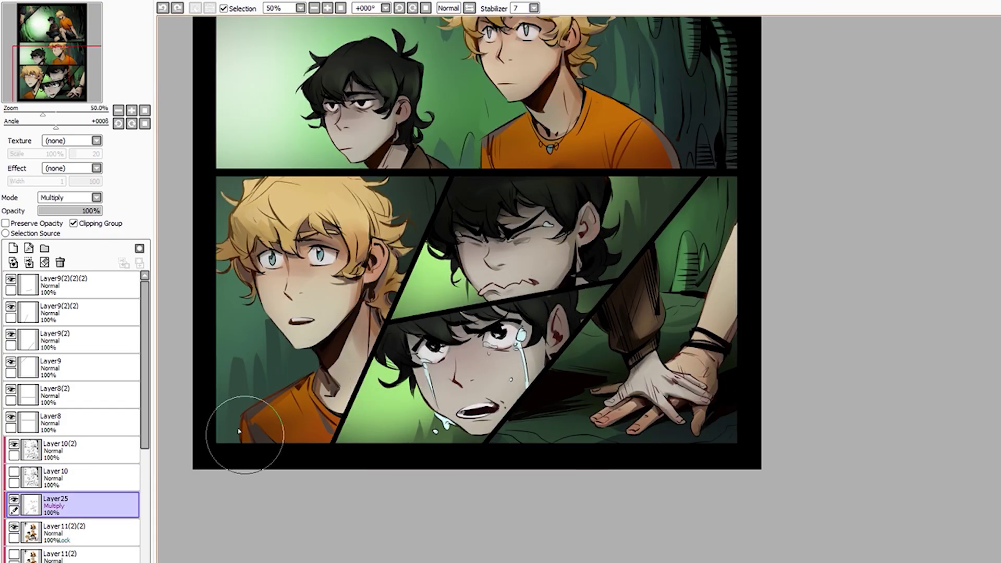
Load the characters' area from Layer10's content as a selection, with Layer25 as the working layer
click(33, 532)
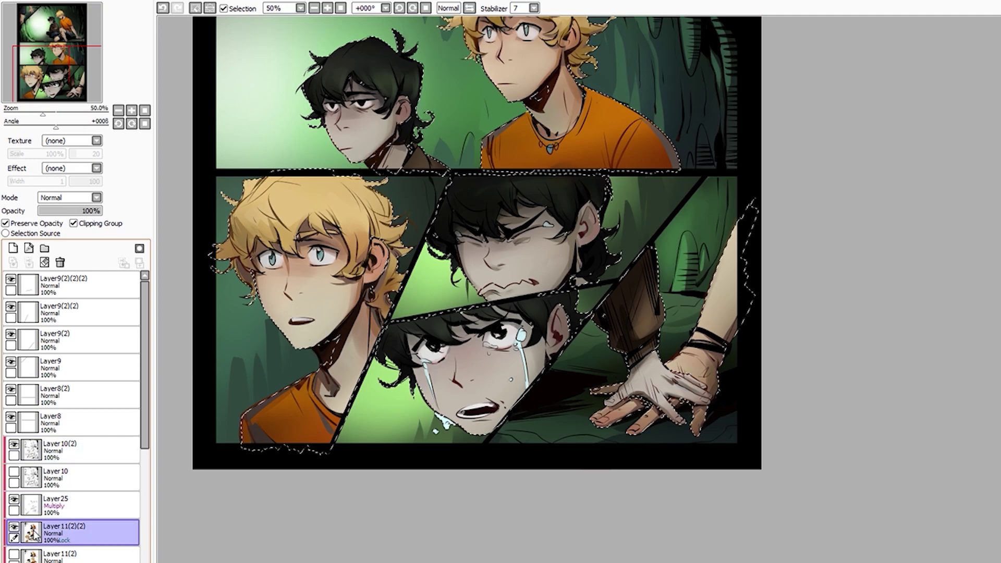
click(34, 505)
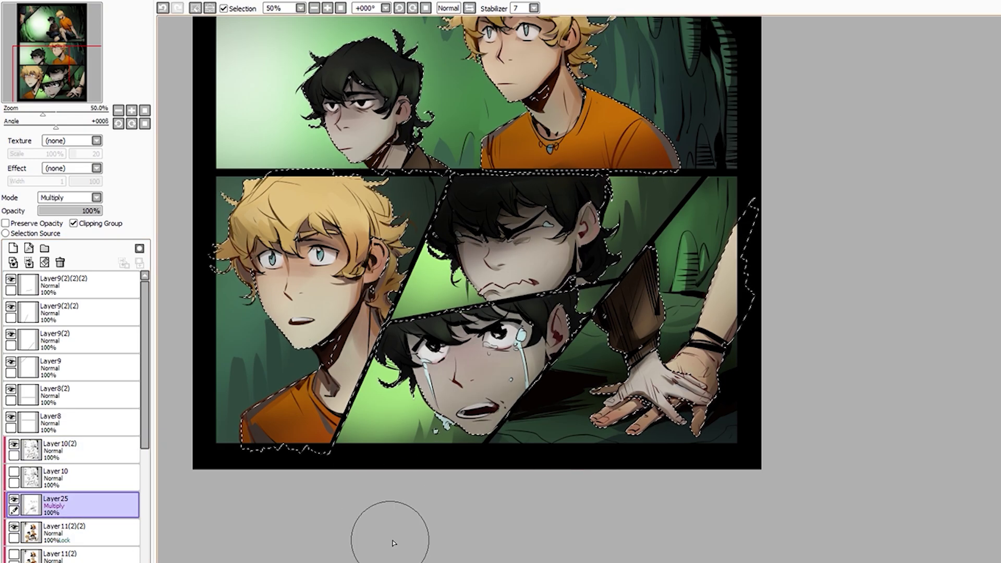
scroll(365, 495, up, 1)
ctrl+click(566, 432)
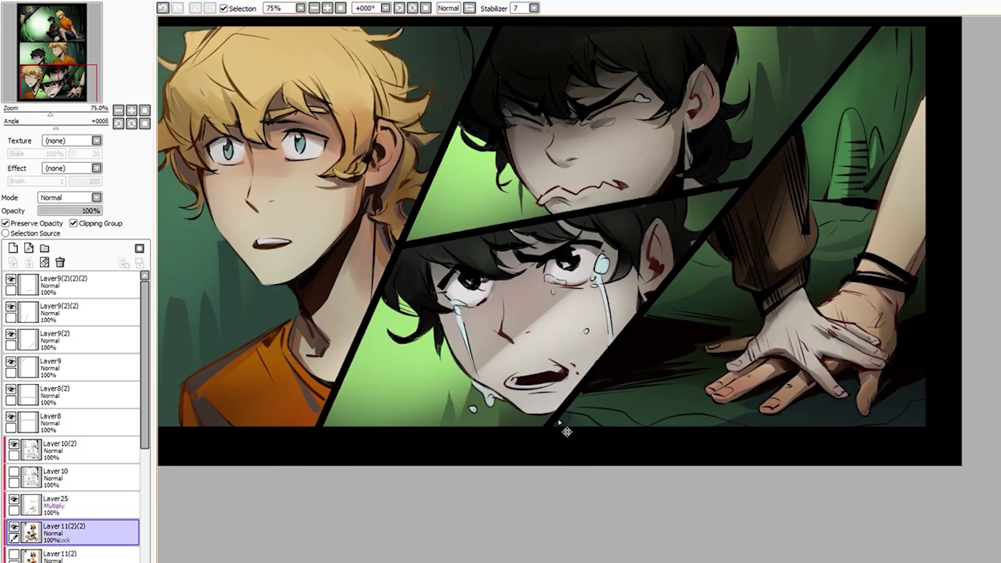
scroll(555, 458, down, 3)
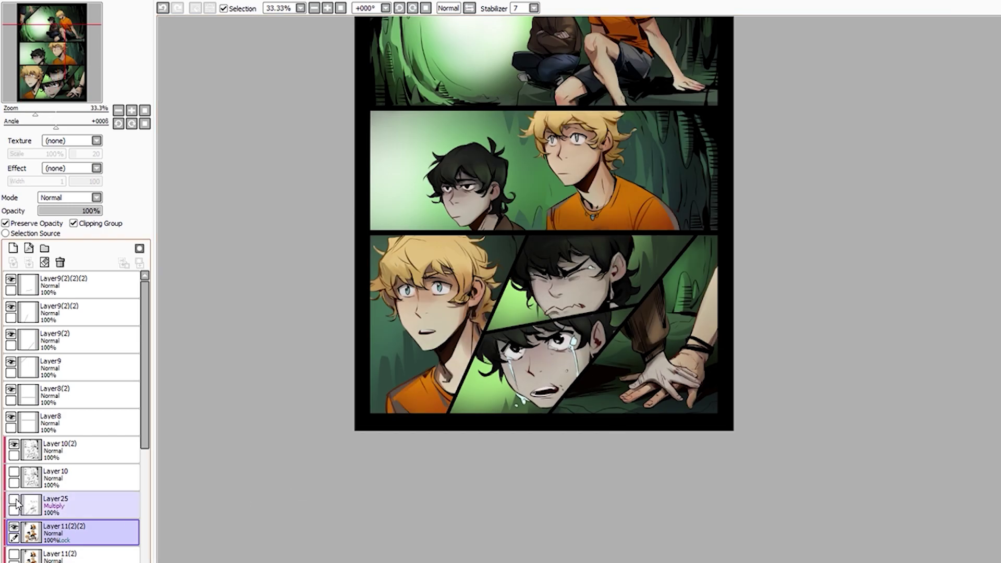
click(78, 505)
scroll(540, 391, up, 2)
scroll(555, 360, down, 1)
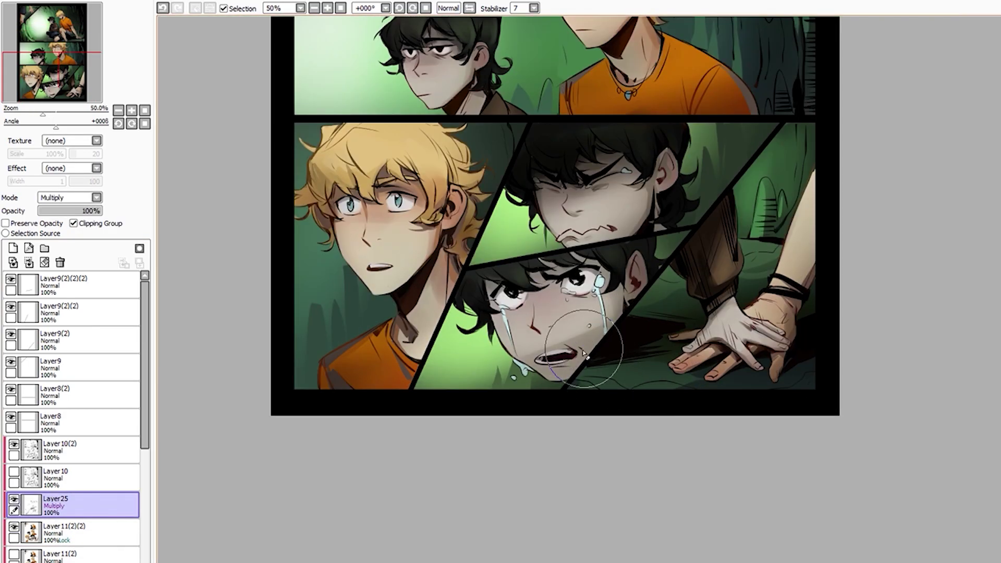
ctrl+click(31, 478)
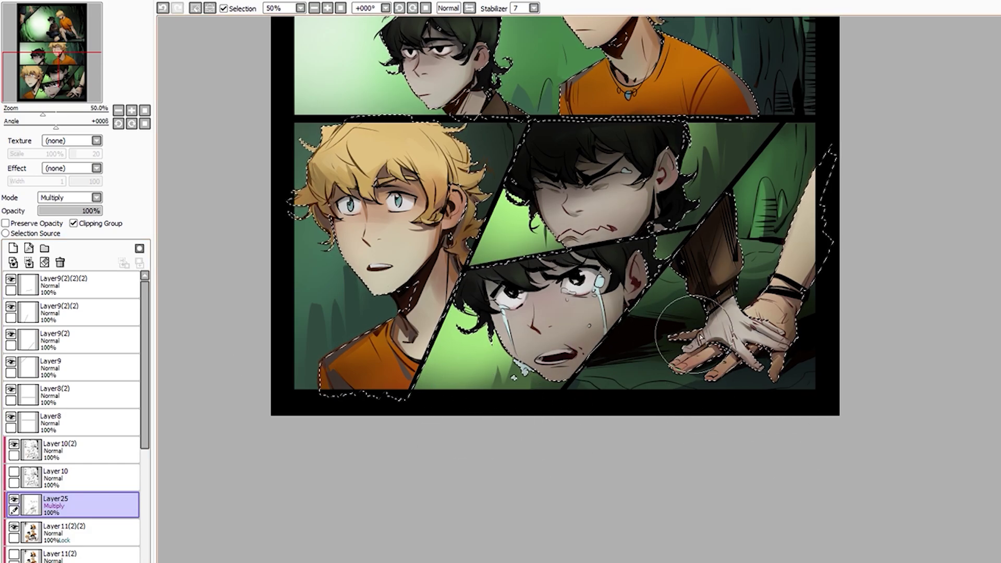
drag(469, 261, 407, 456)
Clear the selection and toggle Layer25's multiply shading off and on to compare
key(ctrl+d)
scroll(25, 72, up, 1)
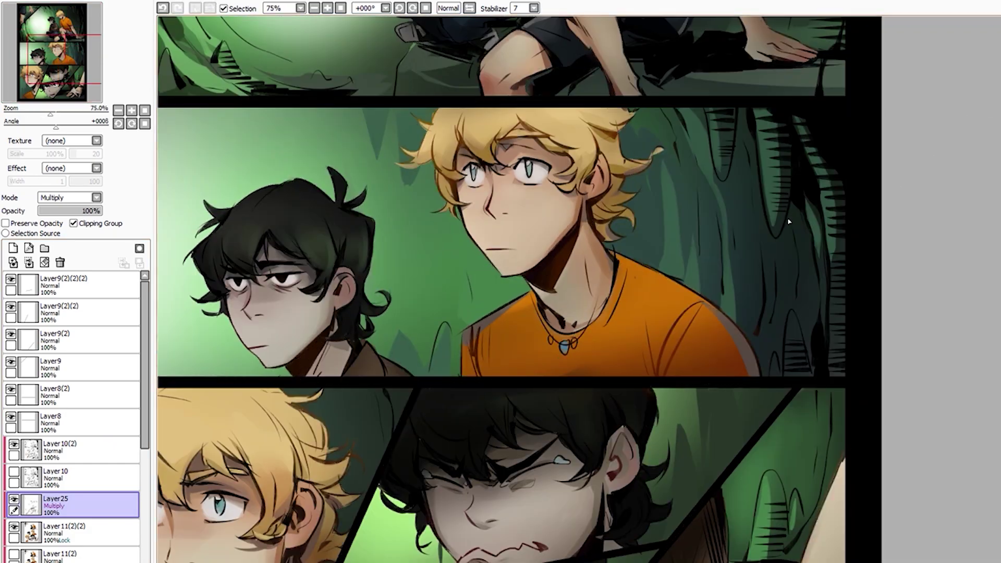
scroll(25, 72, down, 1)
scroll(25, 72, down, 1)
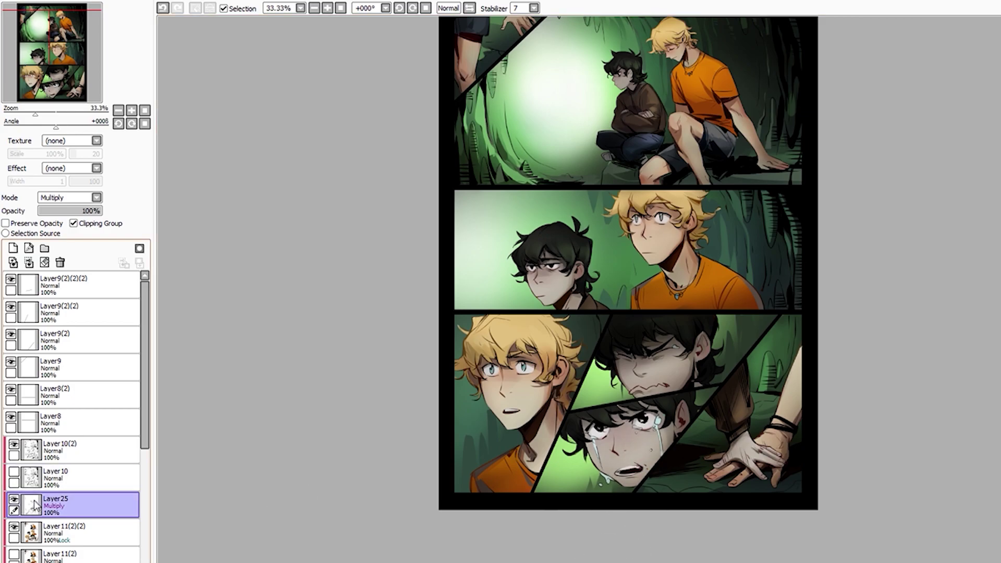
click(14, 500)
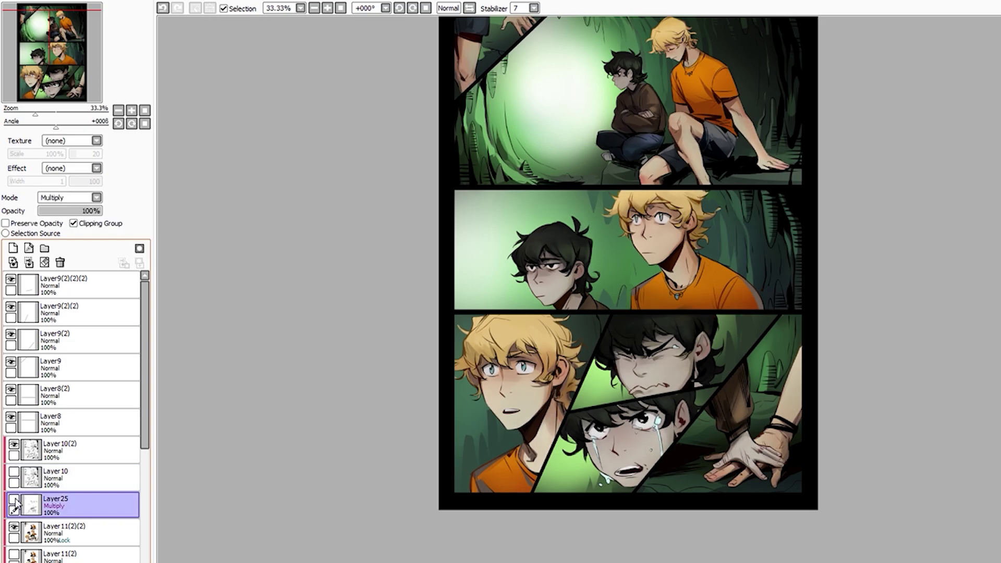
click(13, 499)
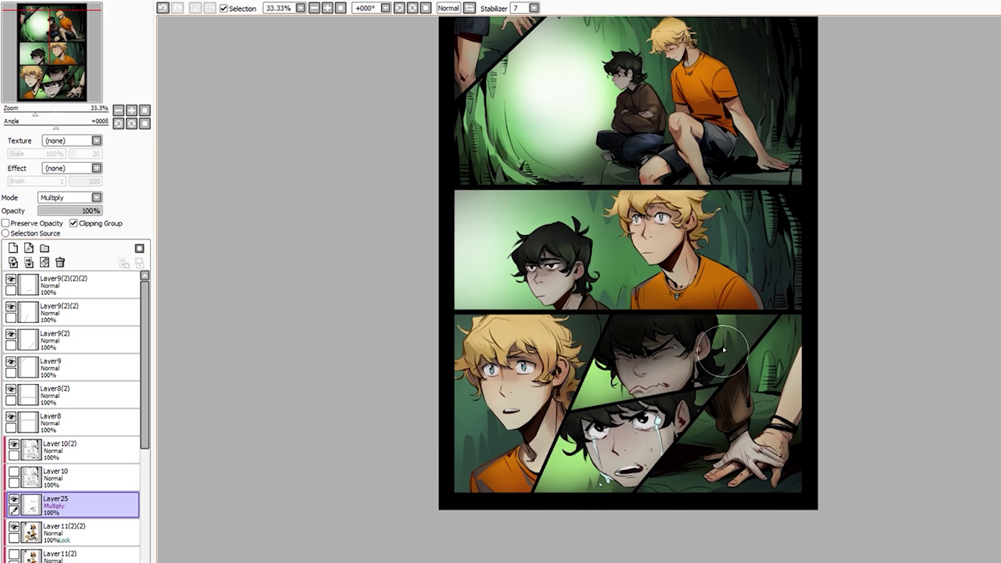
click(13, 500)
click(14, 499)
click(13, 499)
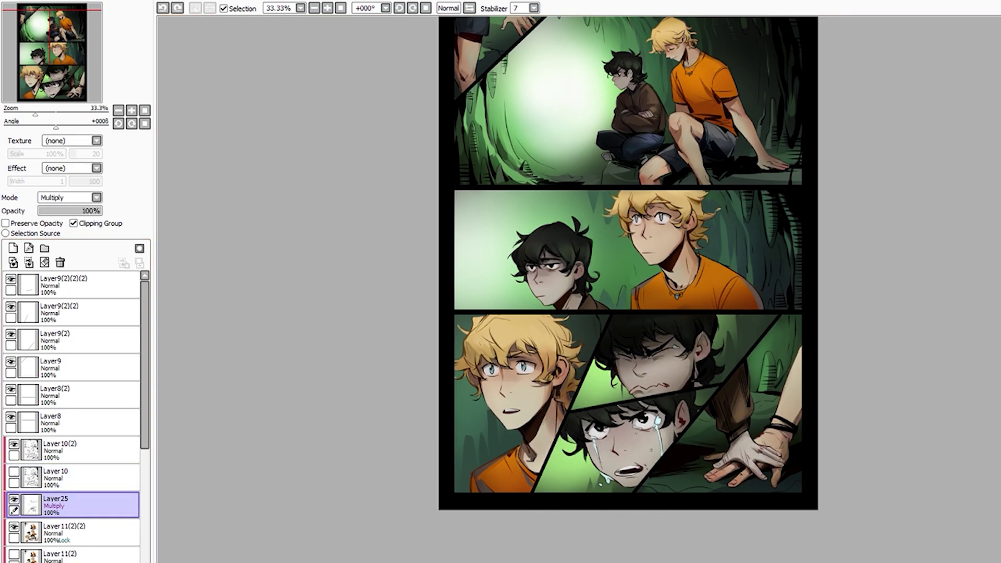
scroll(525, 458, down, 1)
click(13, 499)
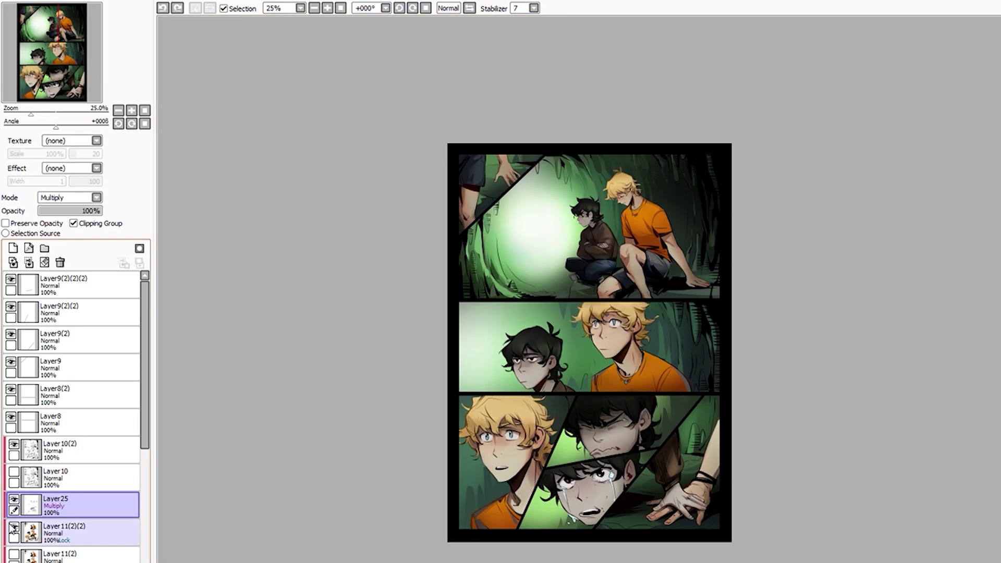
Undo the last stroke on Layer11(2)(2) and protect its transparent areas from paint
click(78, 532)
scroll(584, 503, up, 2)
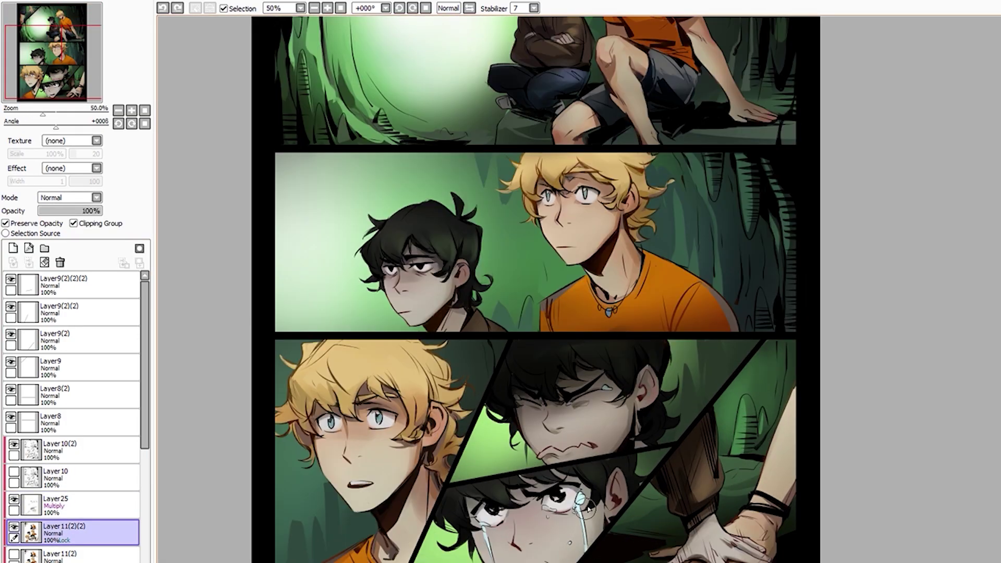
scroll(551, 369, up, 2)
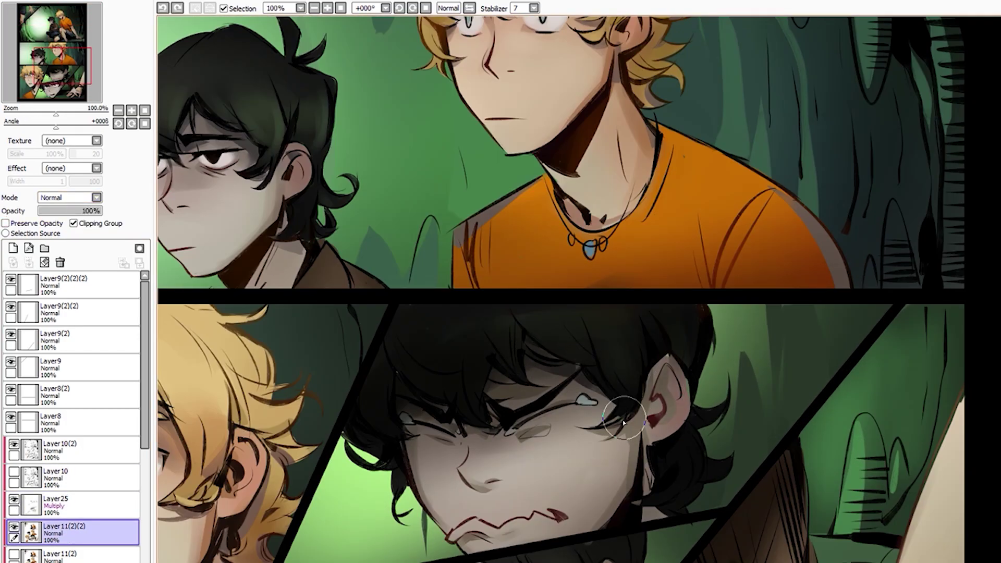
scroll(519, 495, down, 1)
scroll(527, 490, down, 1)
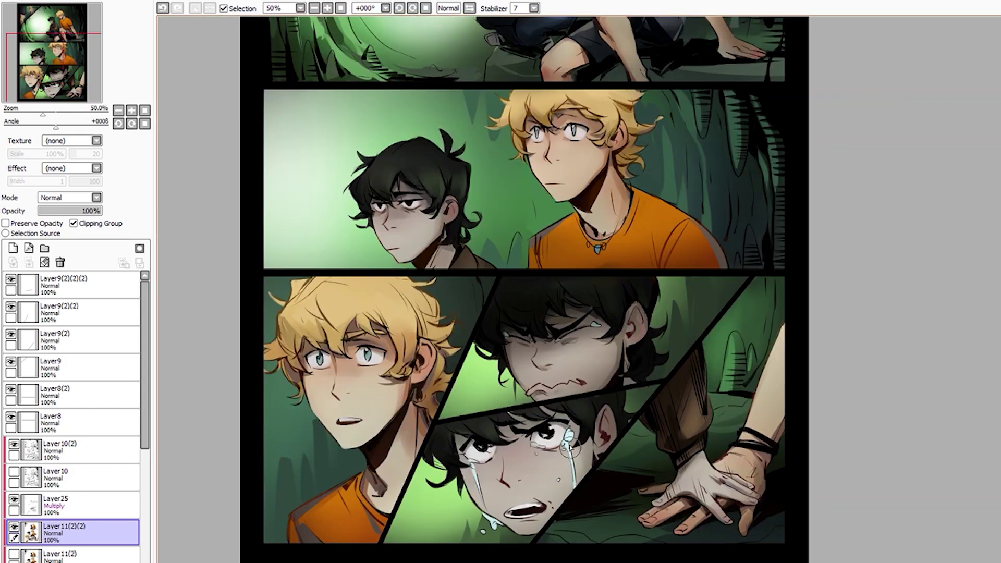
scroll(542, 480, up, 2)
scroll(562, 469, down, 1)
scroll(558, 459, up, 2)
scroll(547, 433, down, 3)
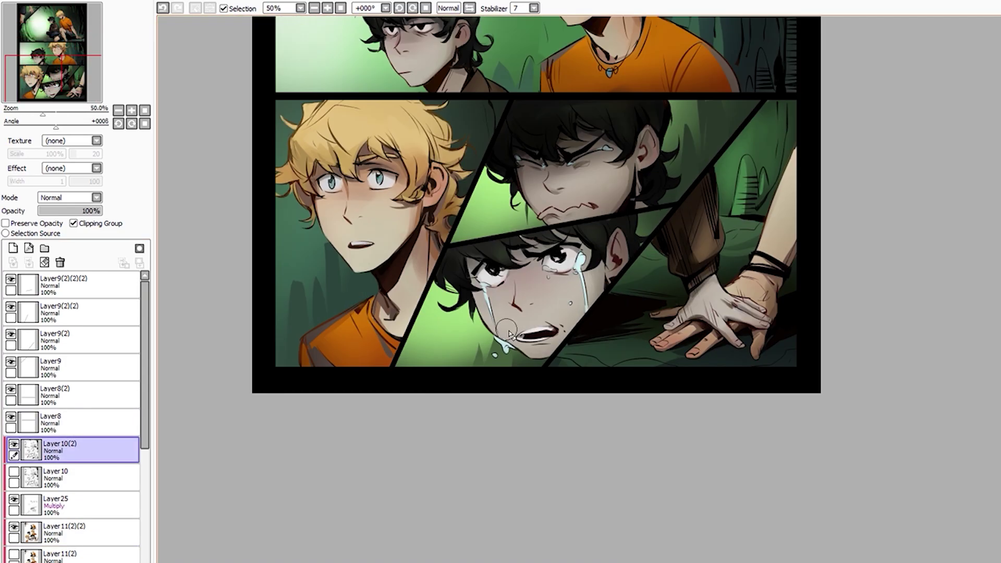
scroll(532, 402, up, 2)
scroll(518, 371, down, 1)
scroll(542, 360, up, 1)
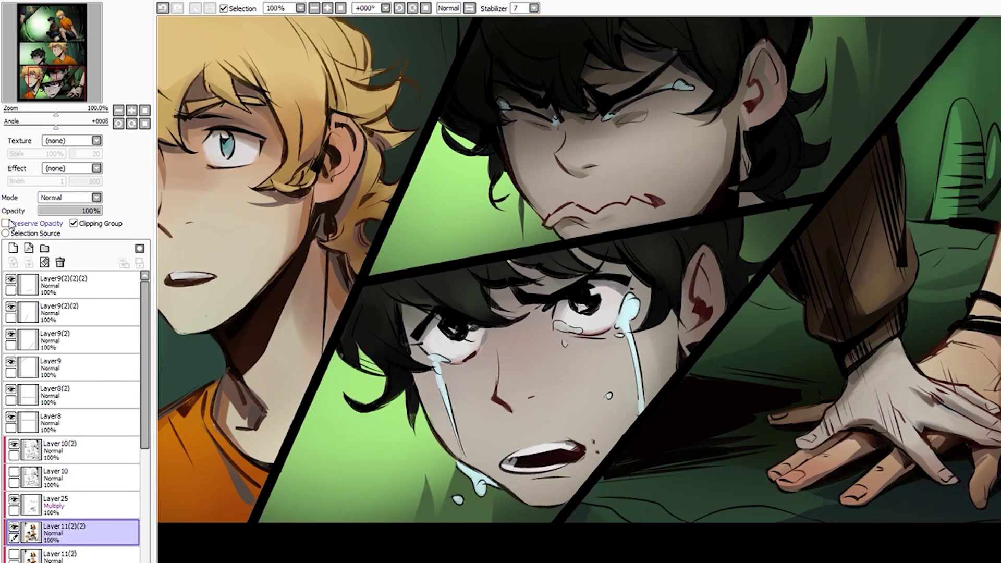
key(ctrl+z)
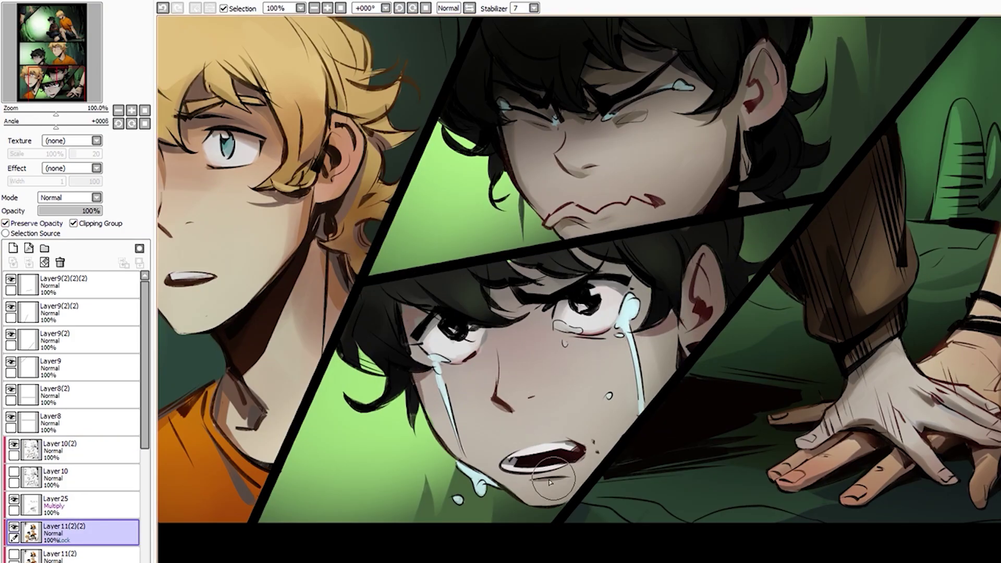
click(5, 224)
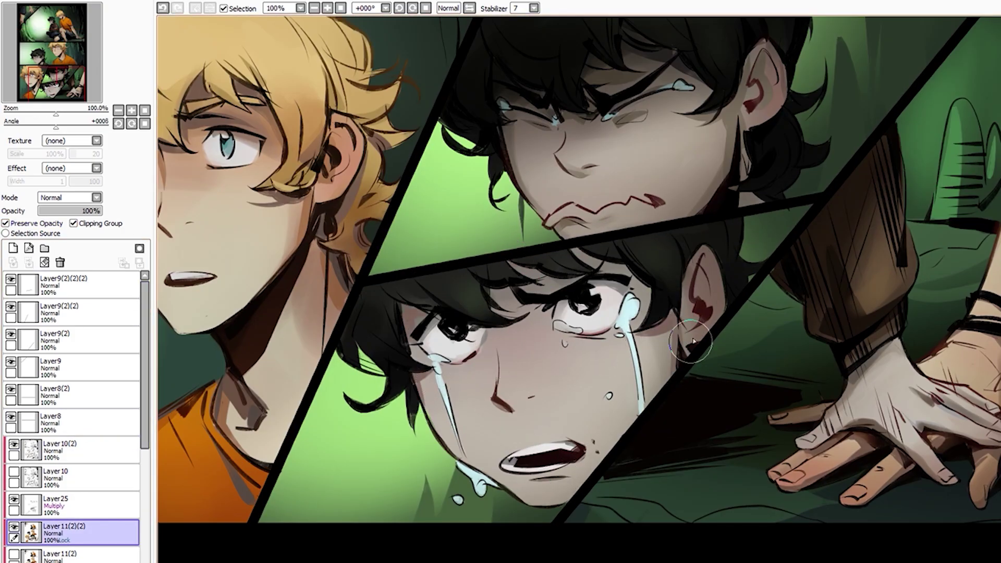
Zoom around the crying boy's ear to inspect the hair, keeping Layer11(2)(2) active
scroll(518, 358, down, 1)
scroll(518, 358, down, 3)
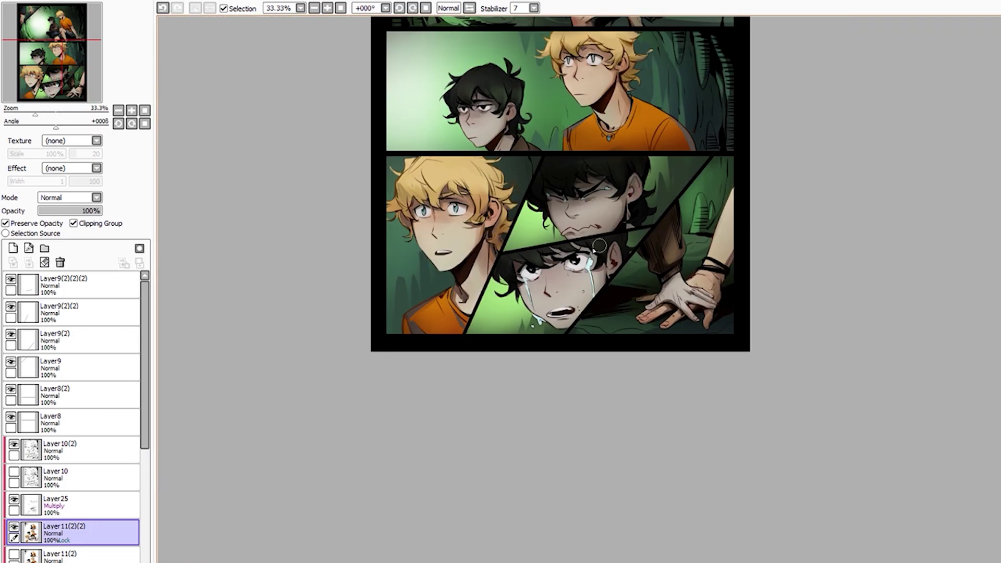
scroll(516, 312, up, 5)
scroll(453, 298, down, 1)
scroll(453, 298, down, 4)
scroll(664, 252, up, 4)
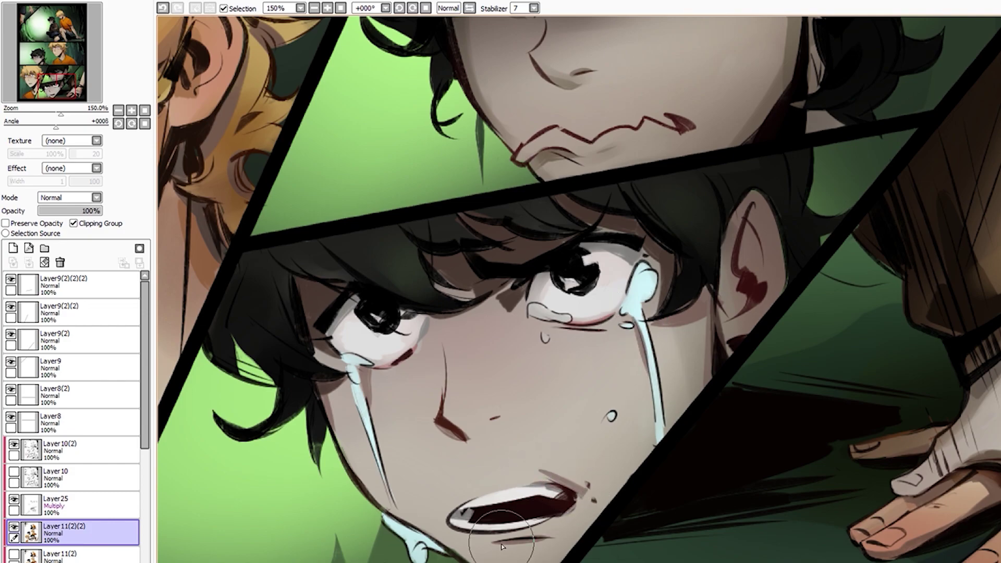
scroll(441, 364, down, 1)
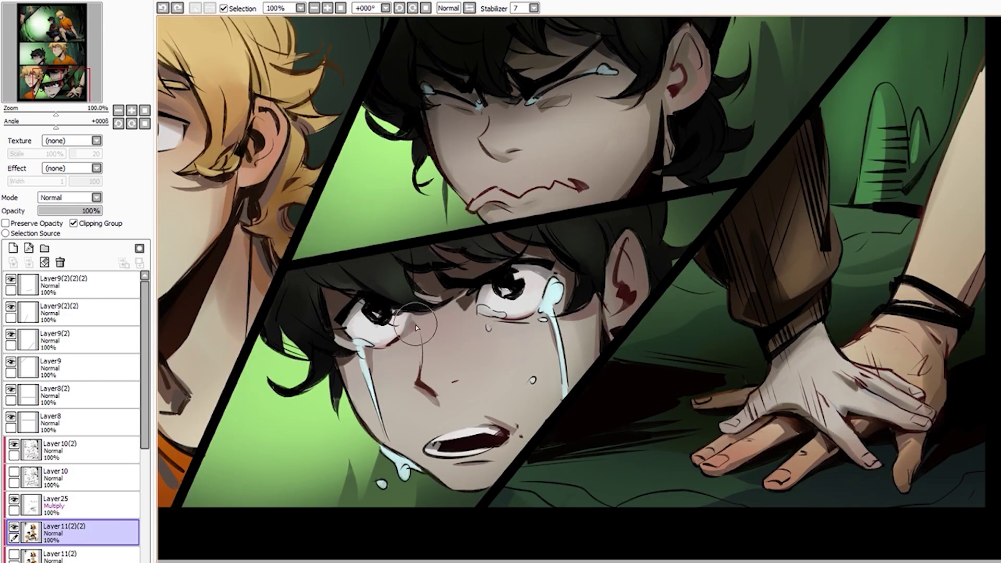
scroll(417, 327, down, 1)
scroll(480, 404, up, 1)
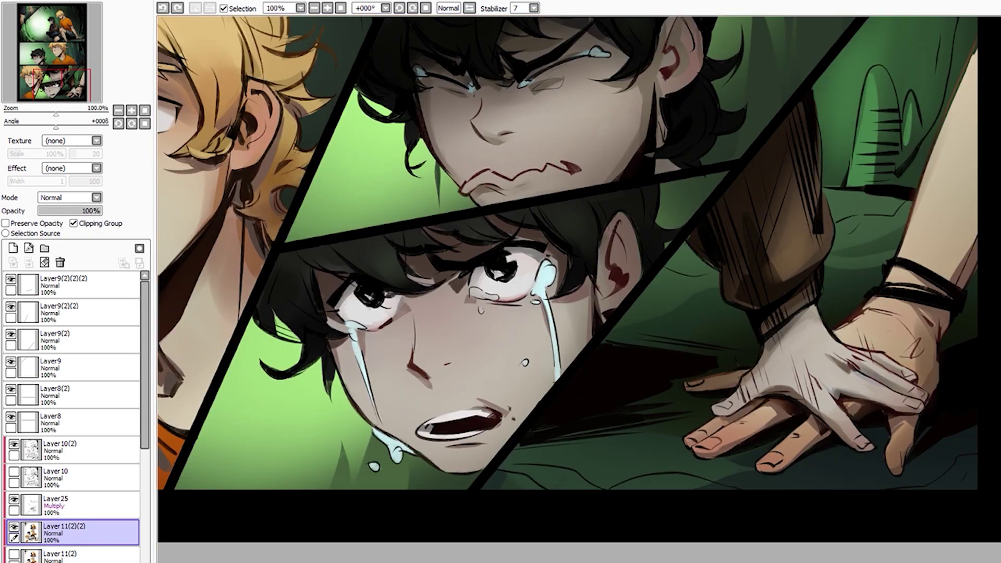
scroll(453, 358, down, 1)
scroll(454, 358, up, 1)
scroll(454, 358, down, 2)
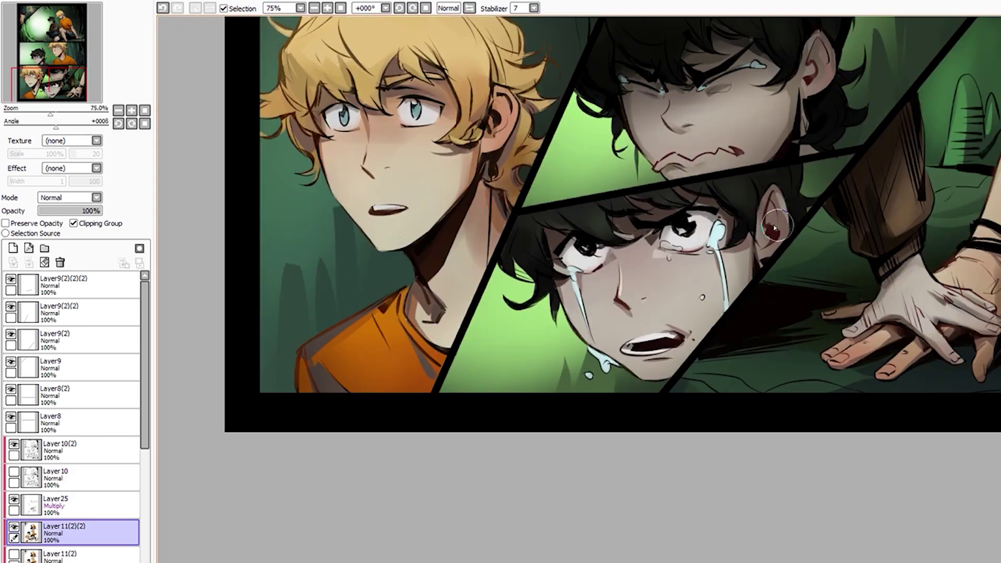
scroll(574, 339, up, 1)
scroll(690, 326, down, 1)
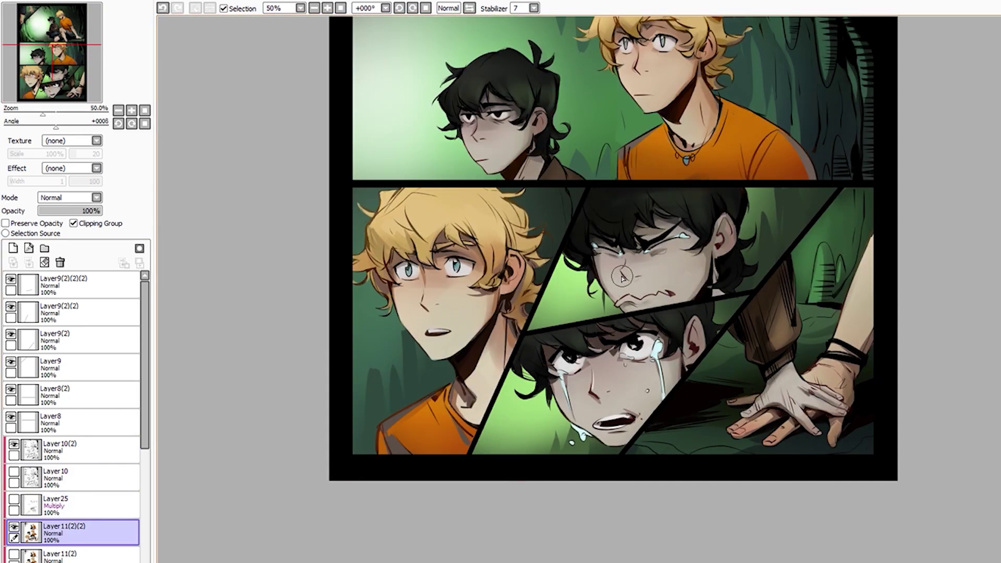
scroll(686, 251, up, 2)
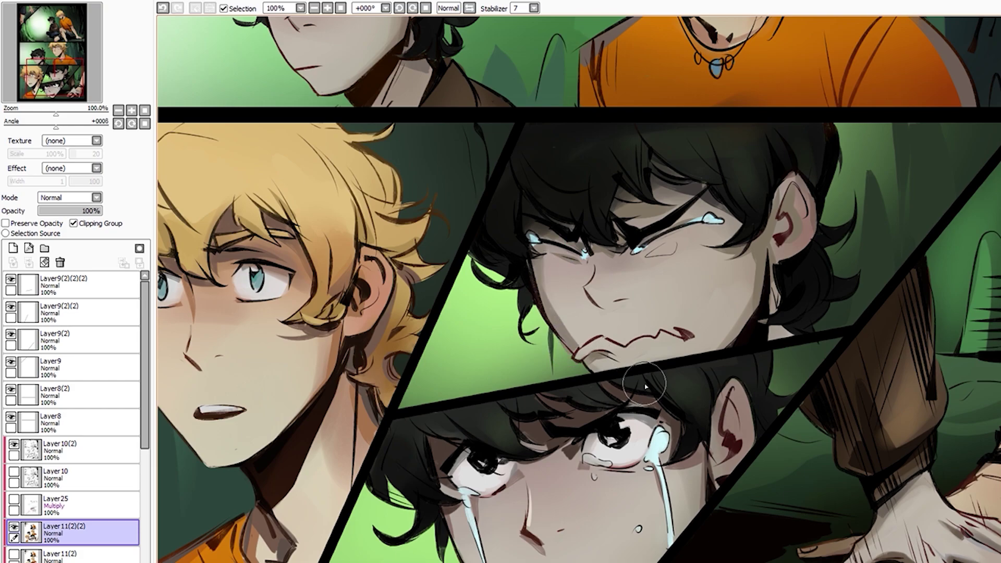
scroll(711, 187, down, 2)
scroll(678, 198, up, 1)
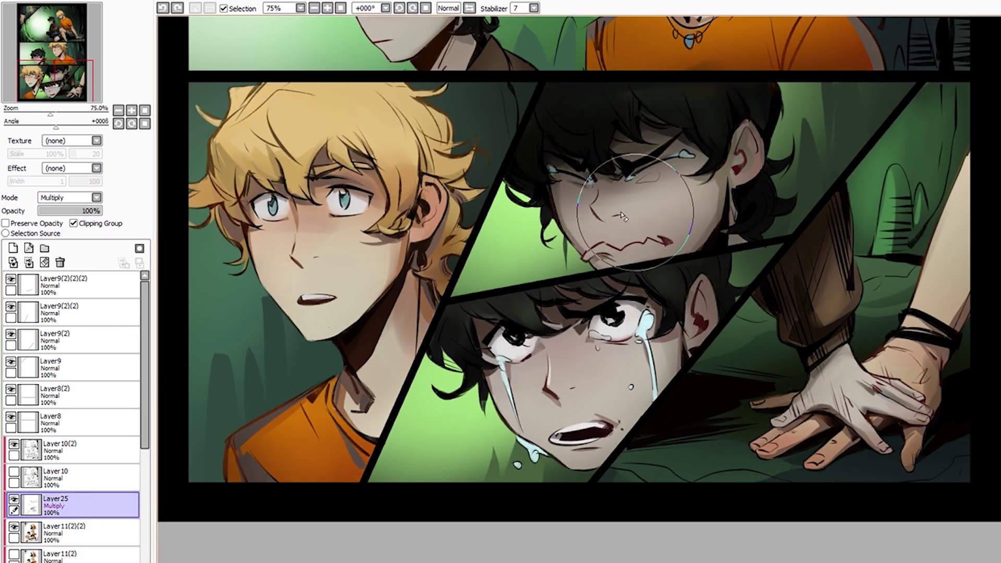
scroll(651, 208, down, 1)
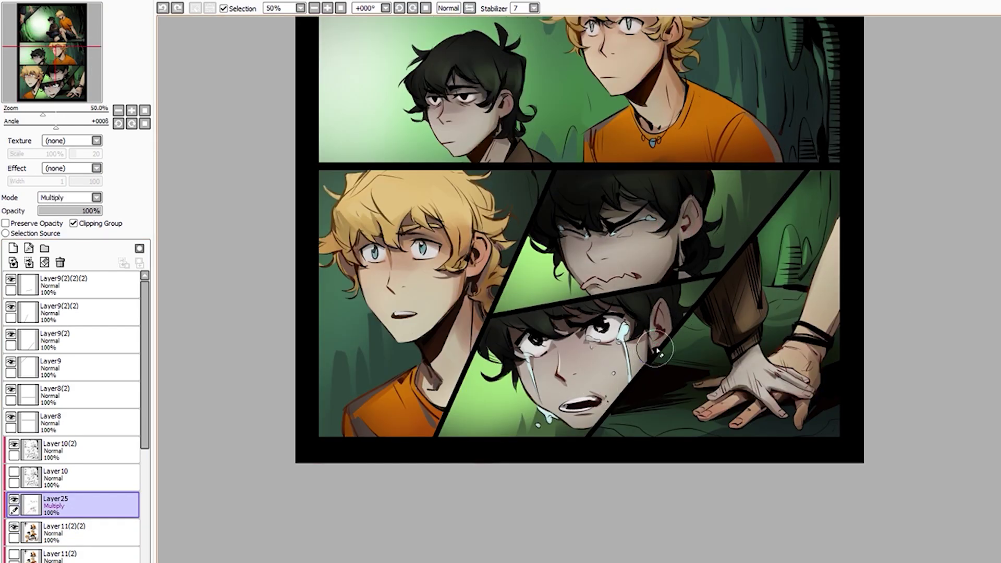
ctrl+shift+click(560, 198)
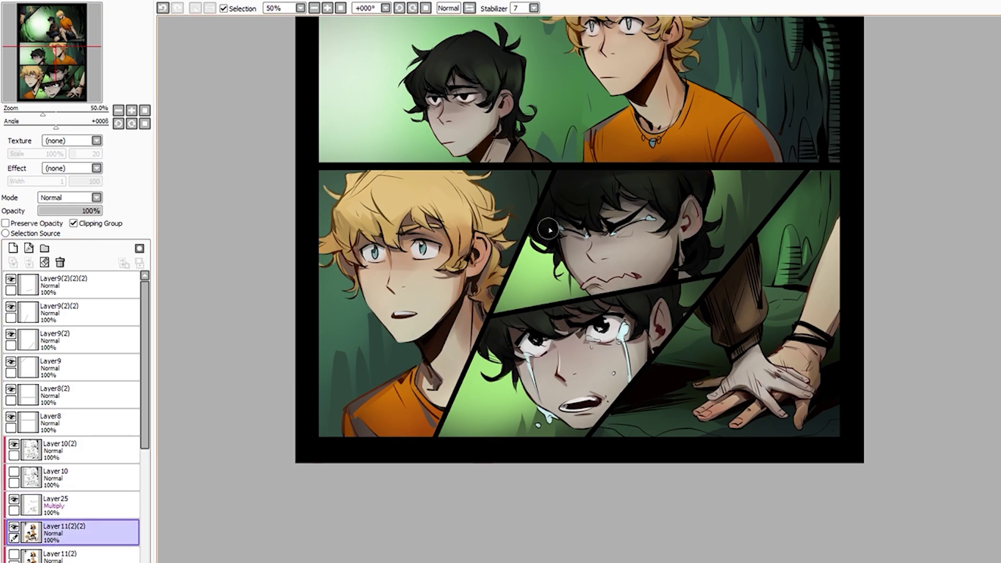
scroll(548, 229, up, 1)
scroll(552, 235, down, 1)
scroll(558, 245, up, 1)
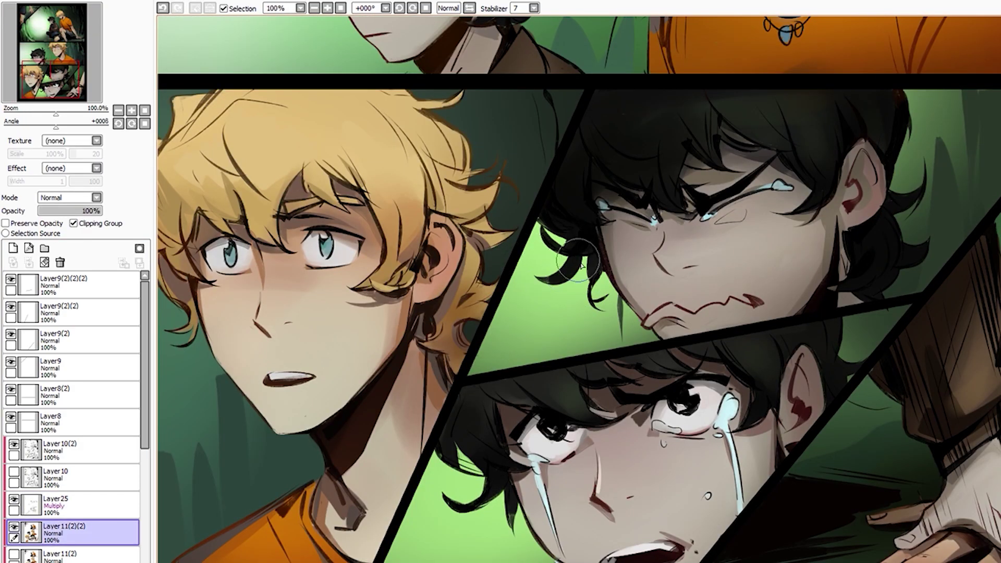
scroll(756, 207, down, 1)
scroll(726, 285, down, 1)
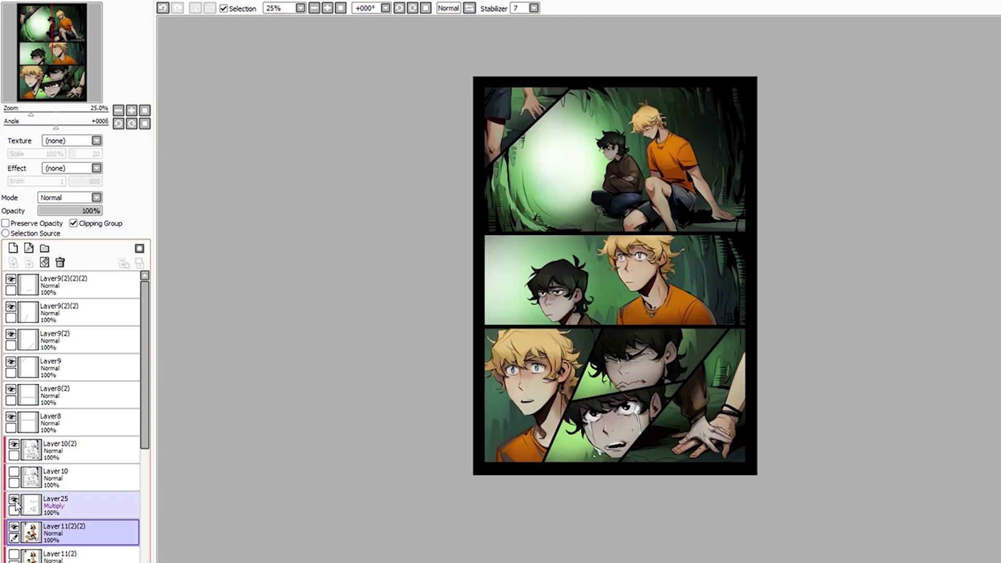
scroll(522, 344, up, 2)
Undo the recent eraser strokes to restore the hair strands around the boy's ear
ctrl+shift+click(573, 348)
scroll(573, 348, down, 2)
ctrl+shift+click(612, 317)
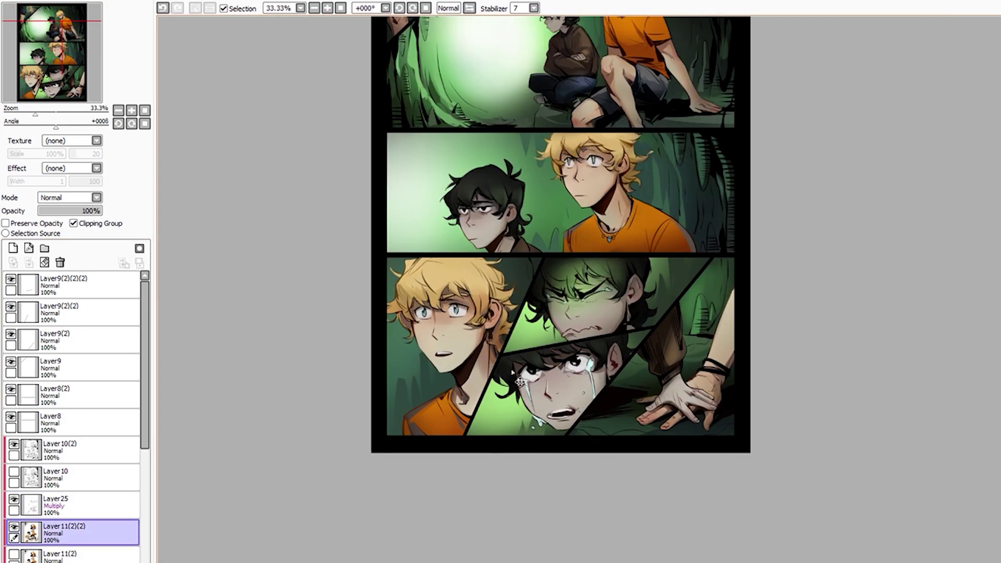
scroll(574, 313, up, 1)
scroll(544, 301, up, 1)
scroll(545, 301, up, 1)
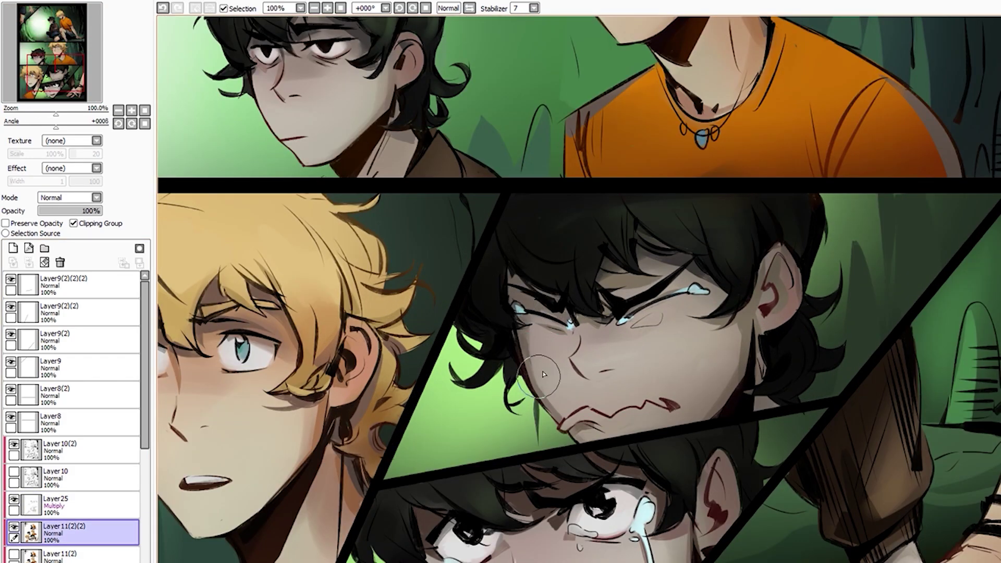
scroll(644, 282, up, 1)
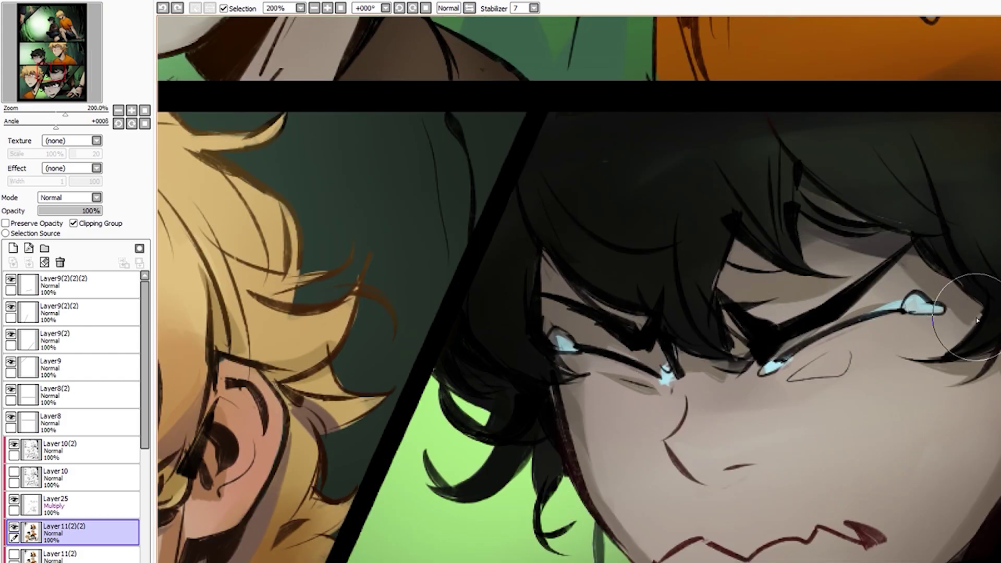
scroll(834, 364, down, 1)
key(ctrl+z)
key(ctrl+z)
key(ctrl+z)
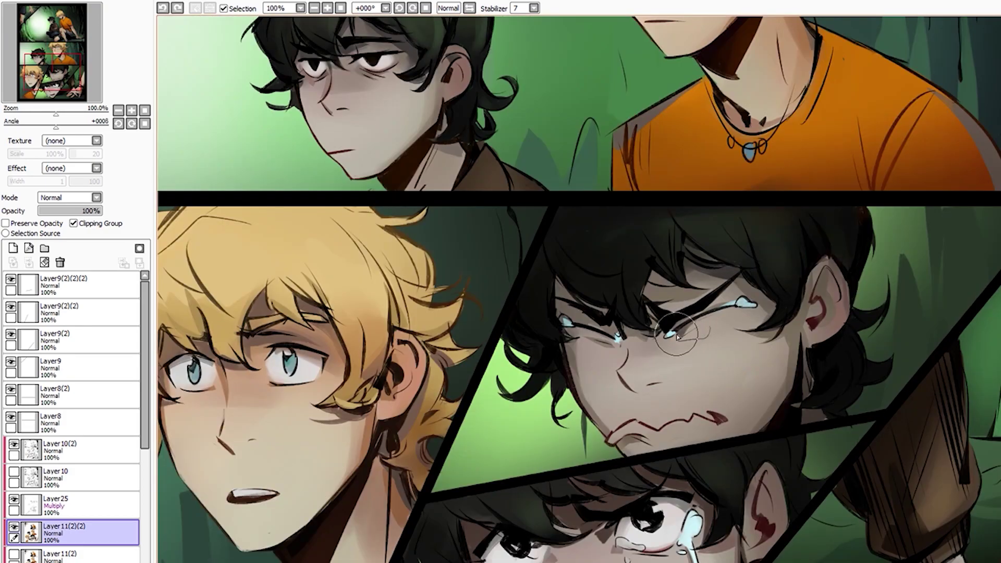
Hide the Layer25 Multiply shading and review the upper panel's boys on Layer11(2)(2)
scroll(625, 365, down, 2)
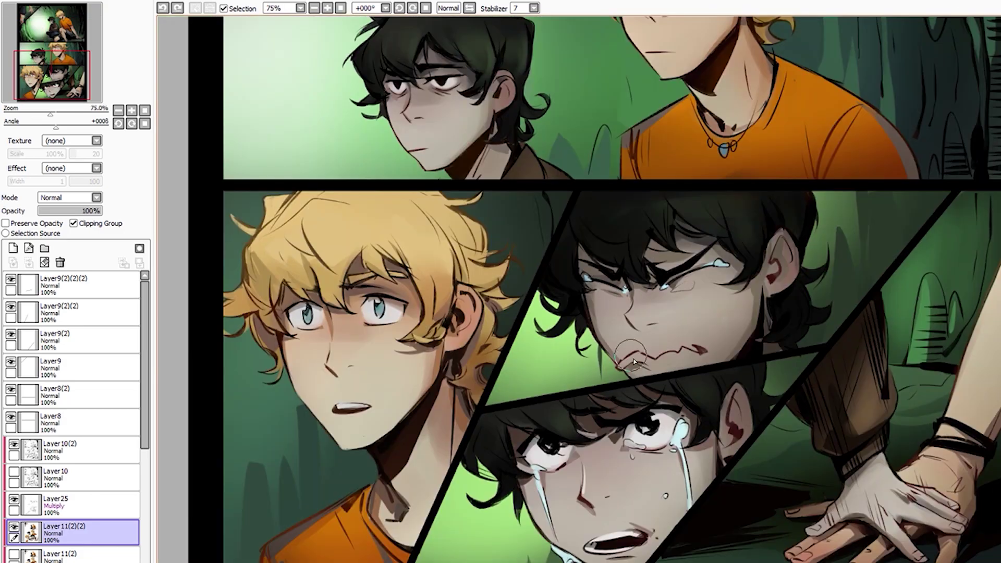
click(73, 505)
click(13, 500)
click(73, 532)
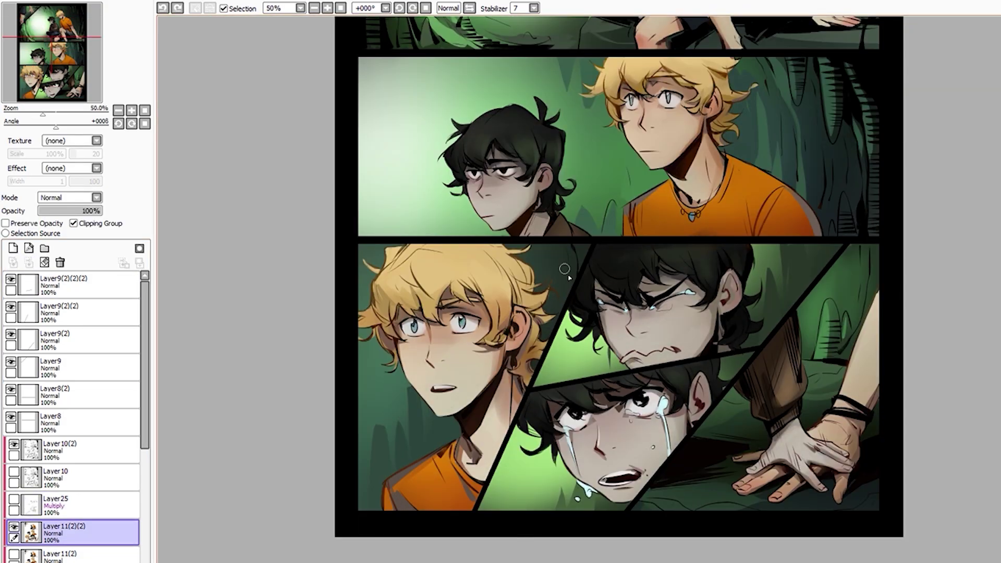
scroll(568, 278, up, 2)
scroll(691, 340, down, 3)
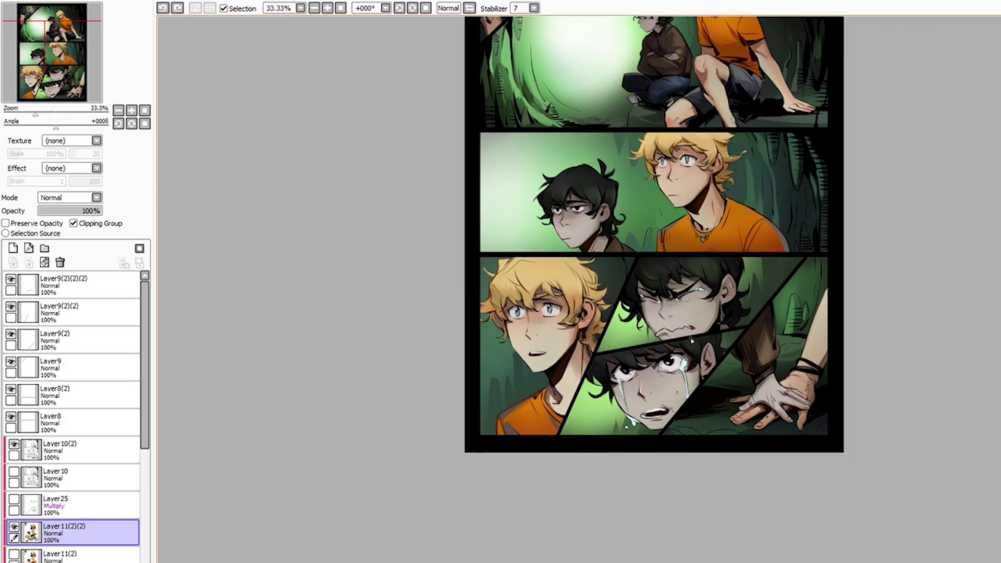
scroll(691, 340, up, 3)
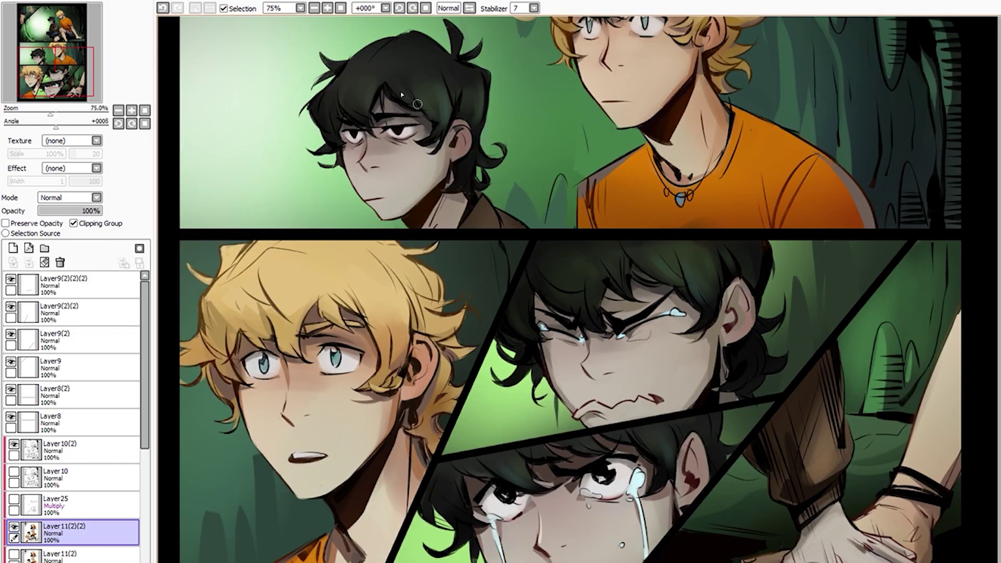
scroll(401, 94, down, 3)
scroll(416, 389, up, 2)
scroll(417, 389, up, 2)
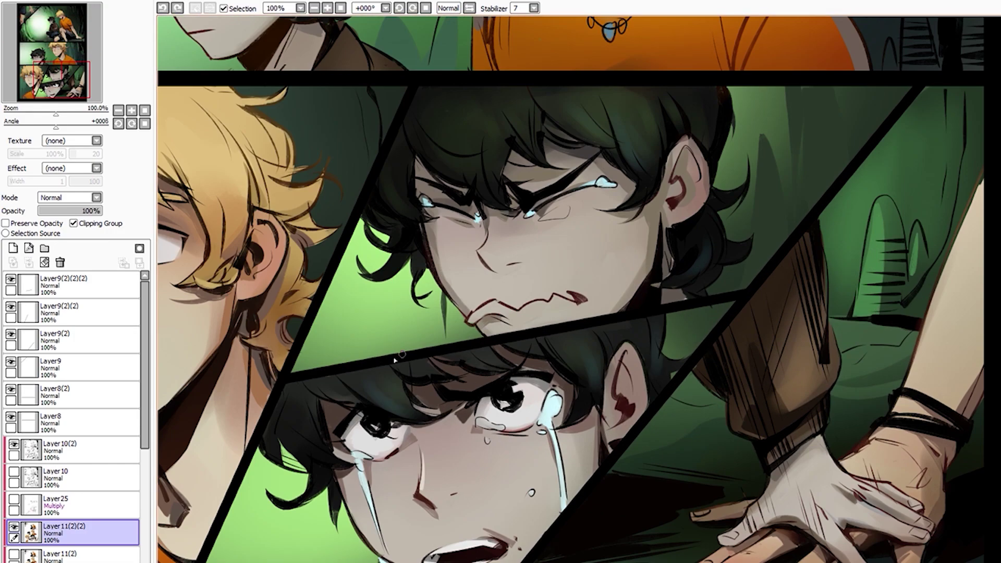
scroll(659, 250, up, 2)
scroll(651, 245, down, 2)
scroll(631, 224, down, 2)
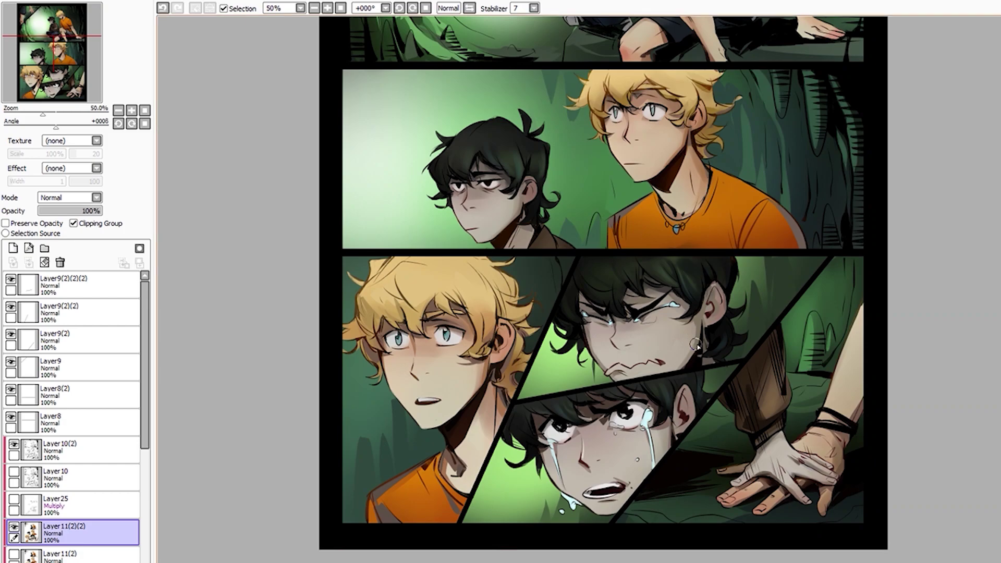
scroll(350, 96, up, 2)
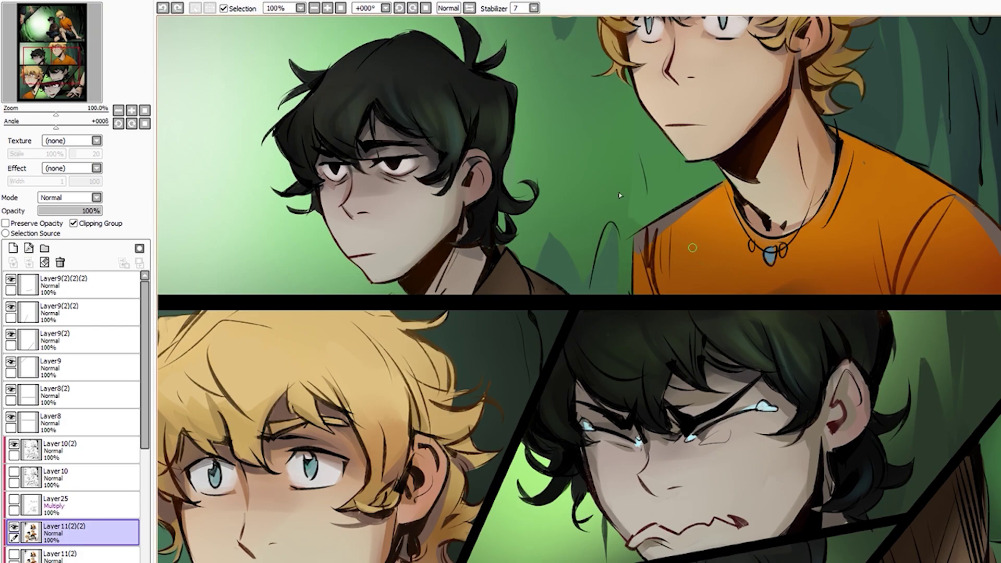
scroll(620, 195, down, 2)
scroll(600, 235, up, 2)
scroll(574, 313, down, 3)
scroll(564, 338, up, 3)
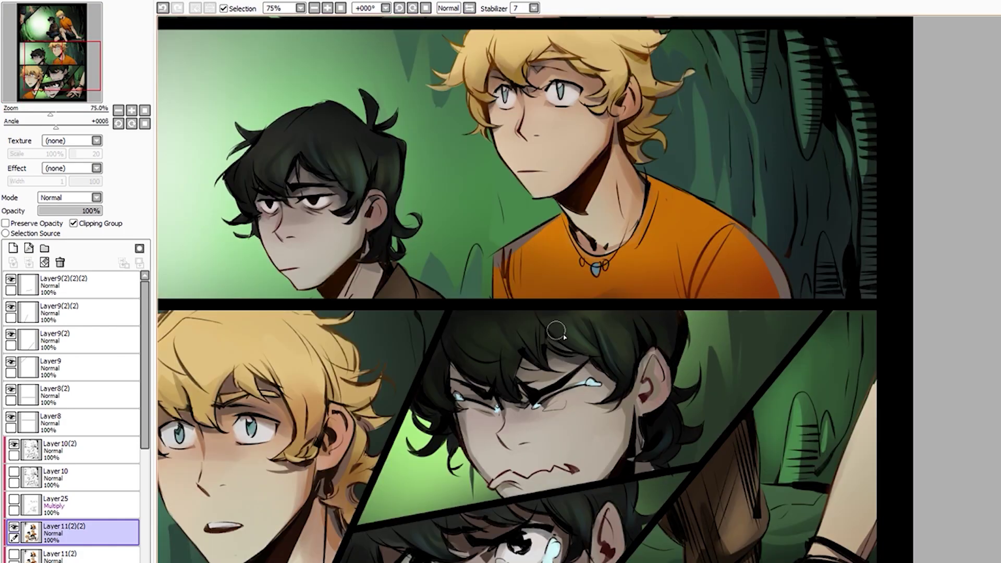
scroll(379, 220, down, 3)
scroll(574, 313, down, 2)
scroll(574, 313, up, 2)
key(ctrl+shift+n)
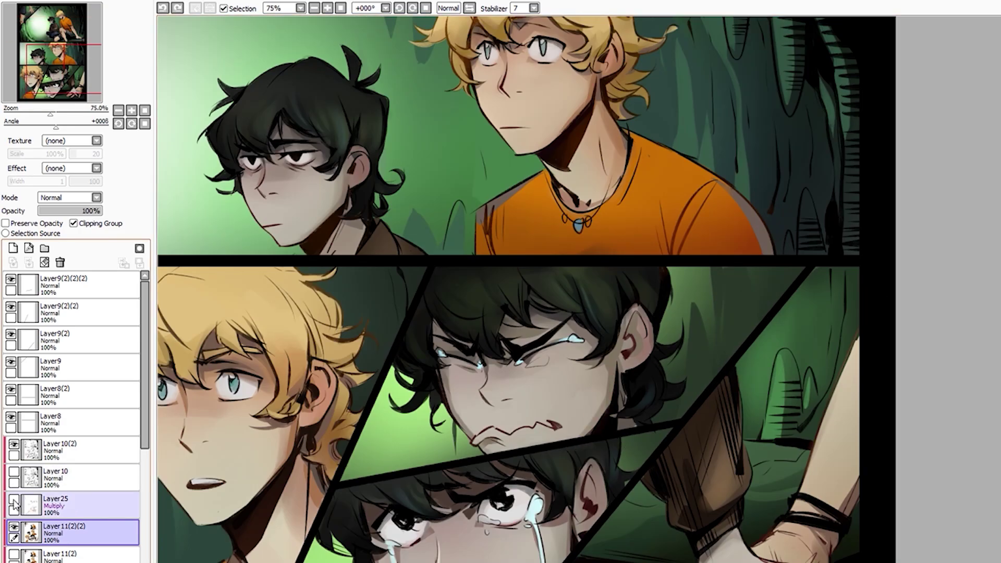
scroll(704, 232, down, 3)
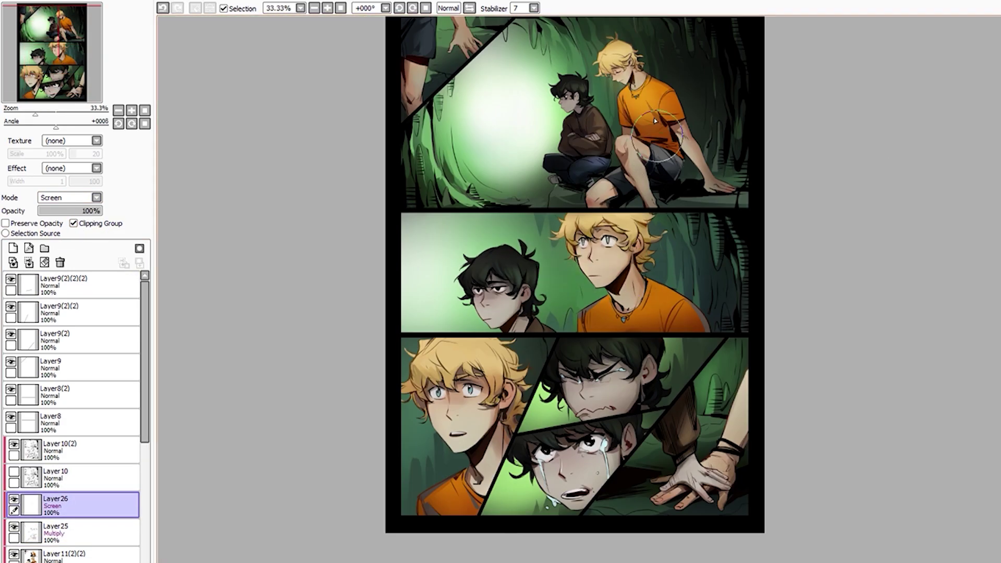
scroll(704, 232, up, 2)
scroll(704, 232, down, 2)
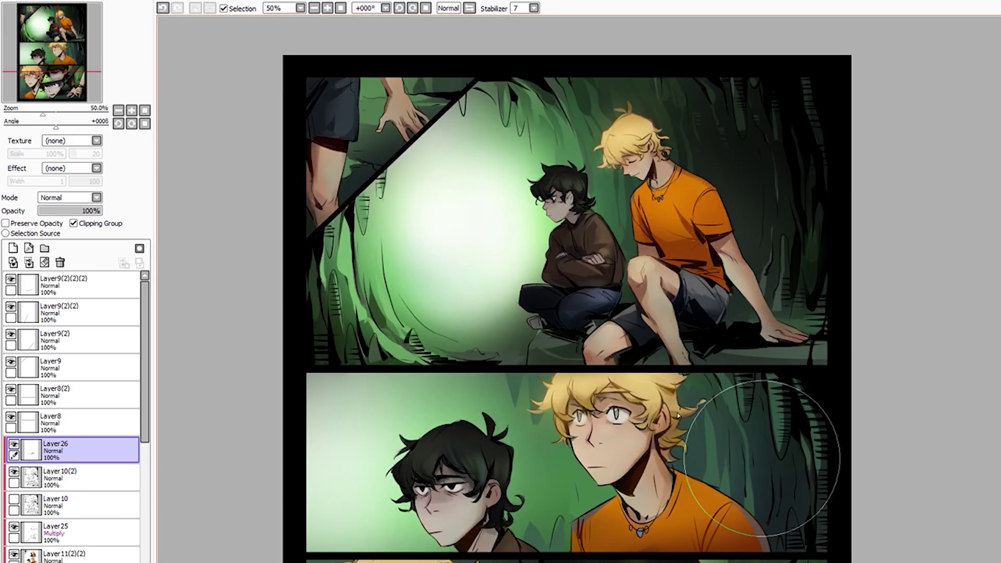
scroll(571, 334, up, 1)
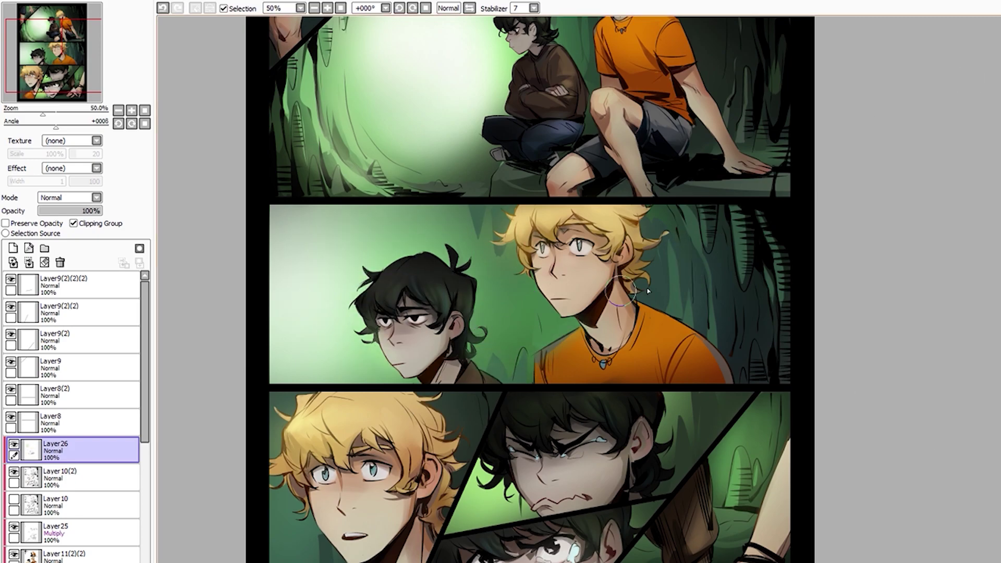
scroll(648, 291, up, 1)
scroll(626, 312, down, 1)
scroll(599, 339, up, 1)
scroll(572, 372, down, 1)
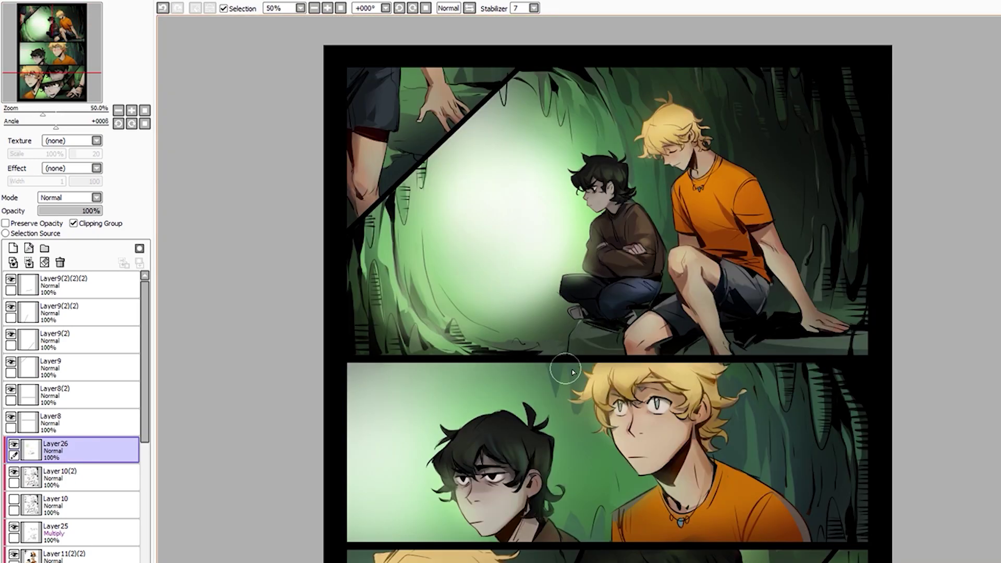
scroll(433, 84, up, 1)
scroll(475, 92, down, 1)
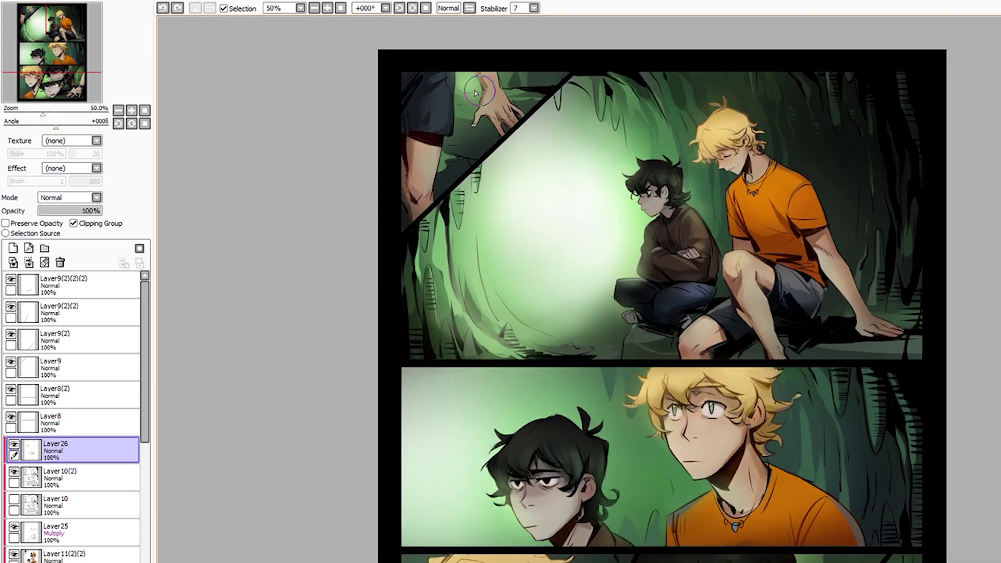
scroll(898, 294, down, 3)
scroll(573, 365, down, 2)
scroll(432, 521, up, 1)
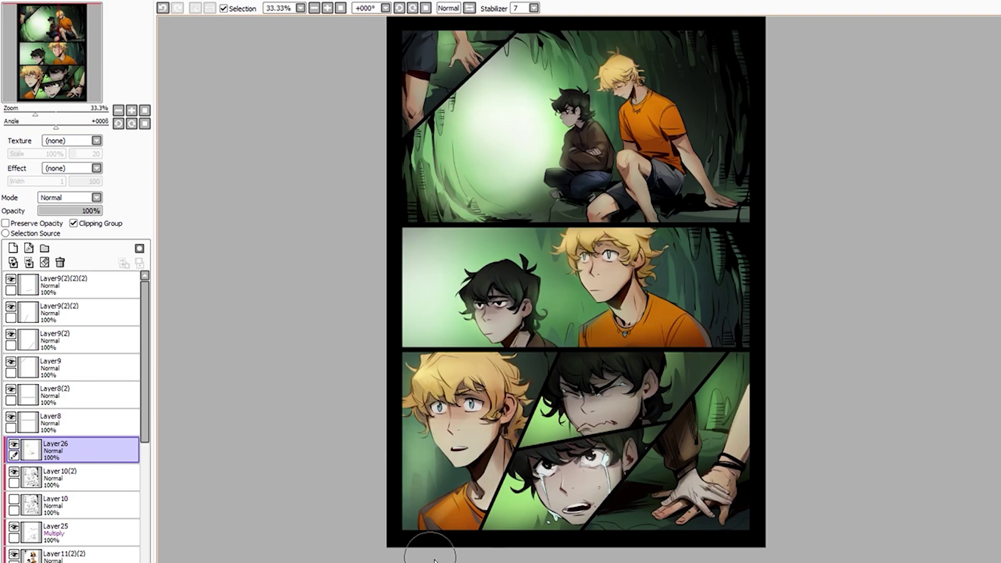
scroll(574, 448, up, 3)
scroll(572, 449, down, 2)
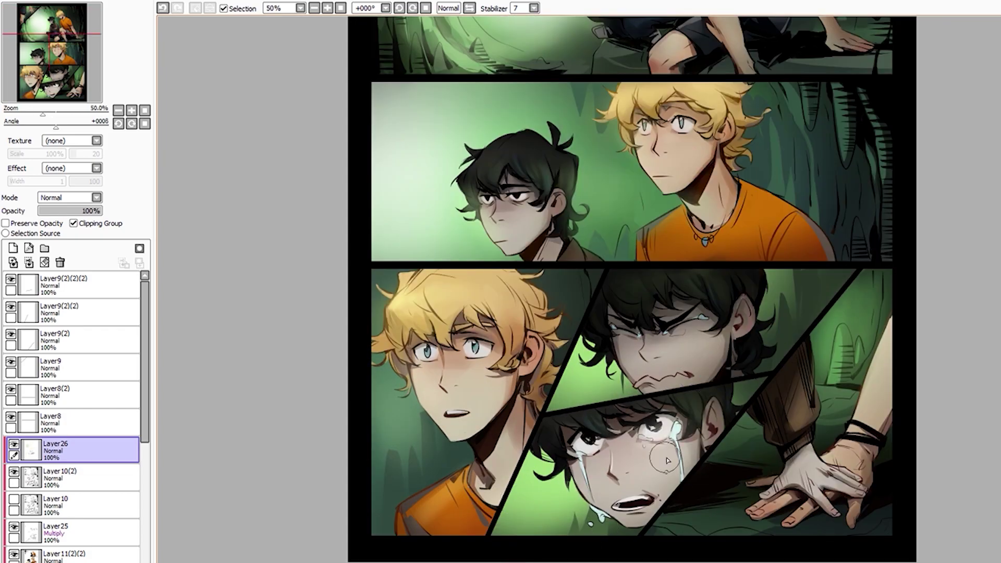
scroll(520, 293, down, 1)
click(14, 444)
click(14, 444)
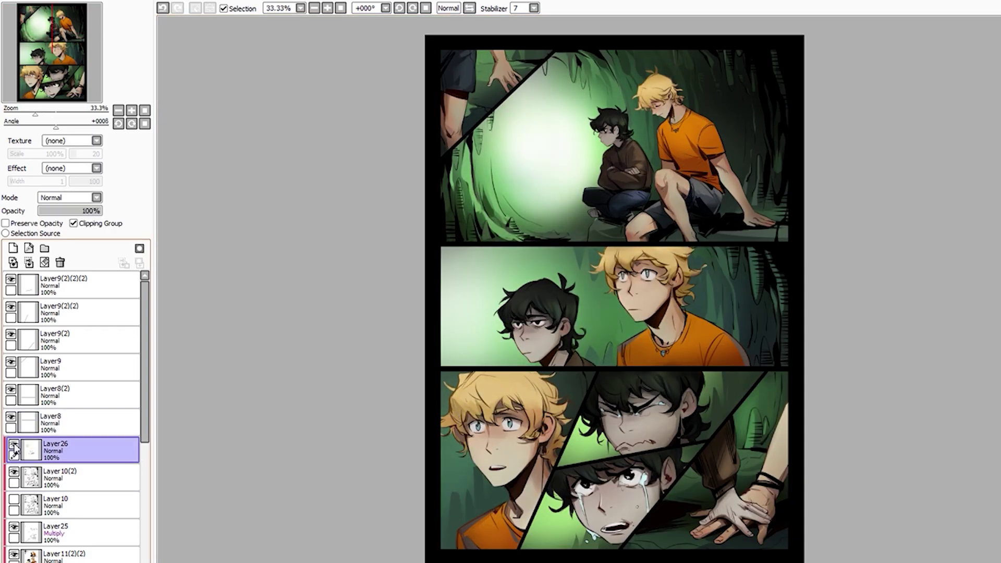
scroll(623, 200, up, 1)
scroll(623, 200, down, 1)
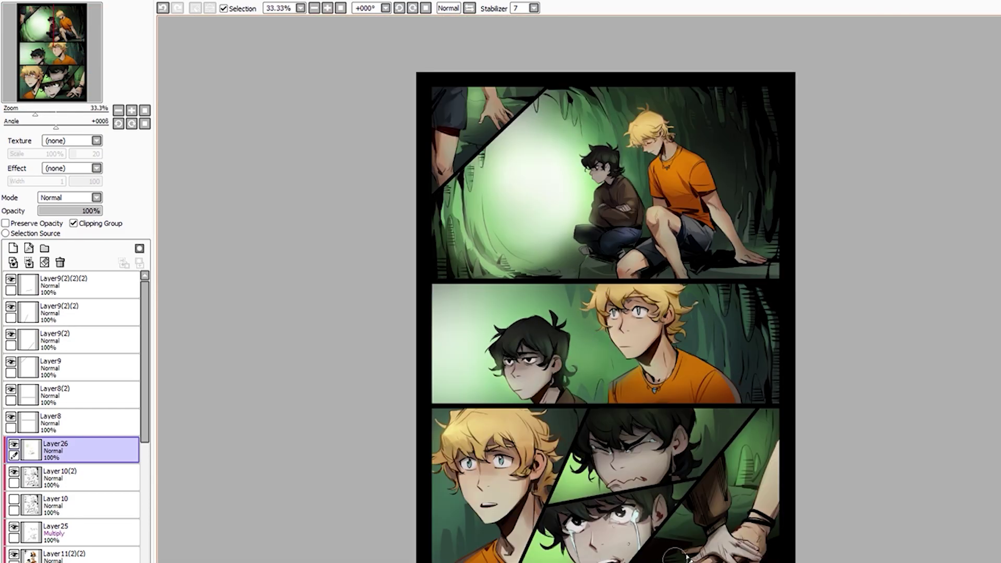
Hide Layer26's glow and add a new empty layer, Layer27, for touch-ups
click(14, 444)
click(13, 248)
scroll(579, 290, up, 1)
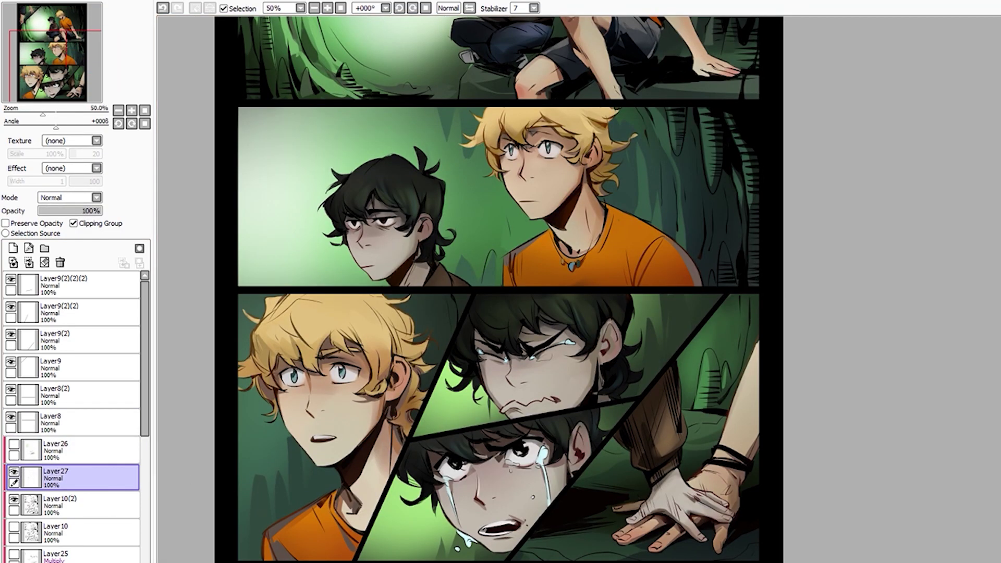
scroll(645, 313, up, 2)
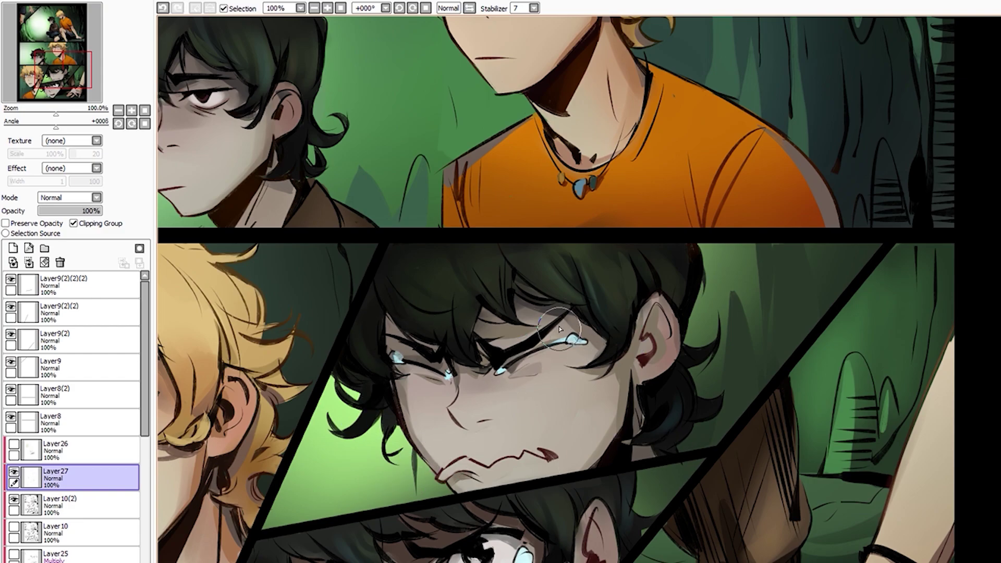
Zoom in and out around the boys' tearful faces to inspect them
scroll(560, 328, down, 2)
scroll(659, 398, up, 2)
scroll(659, 397, up, 1)
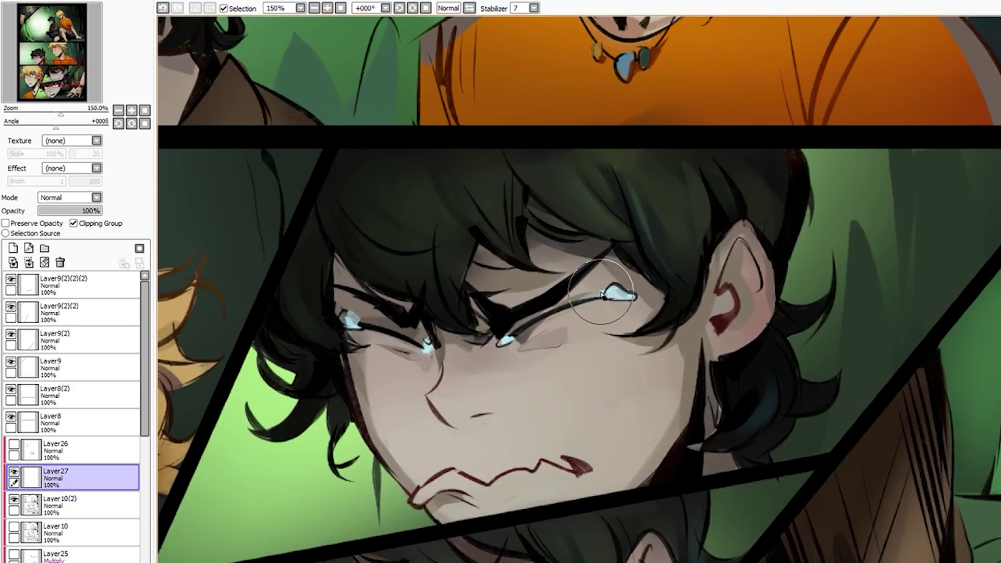
scroll(678, 287, down, 4)
scroll(678, 287, up, 7)
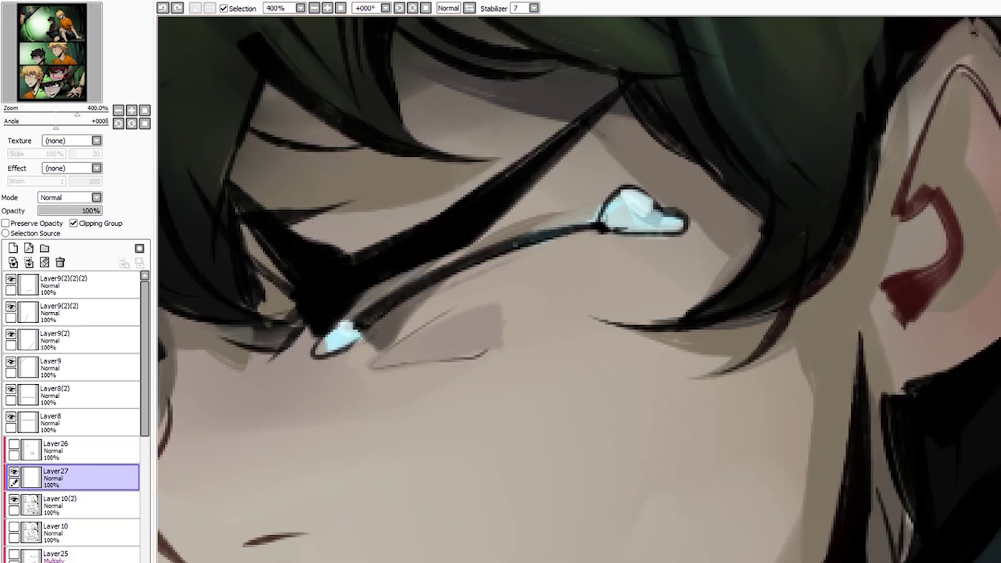
scroll(302, 263, down, 2)
scroll(354, 260, down, 1)
scroll(548, 100, up, 2)
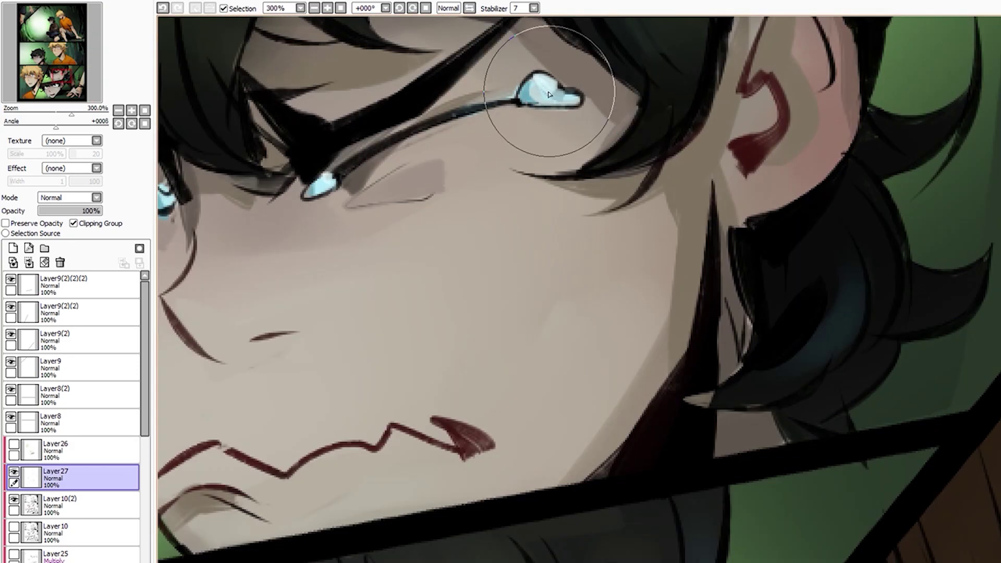
scroll(518, 220, up, 2)
scroll(479, 235, down, 2)
scroll(517, 290, up, 1)
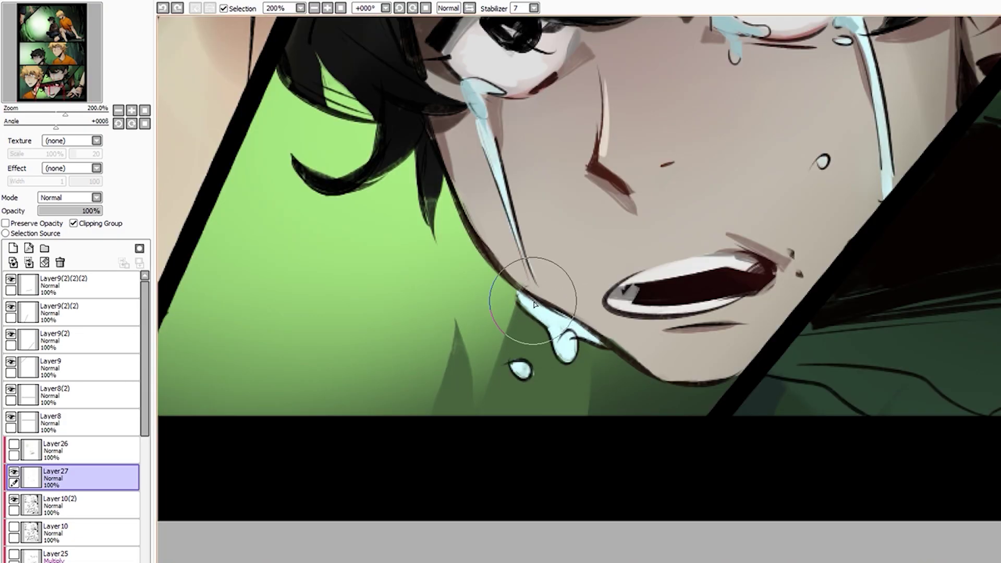
scroll(633, 325, down, 1)
scroll(600, 365, down, 1)
scroll(573, 417, up, 1)
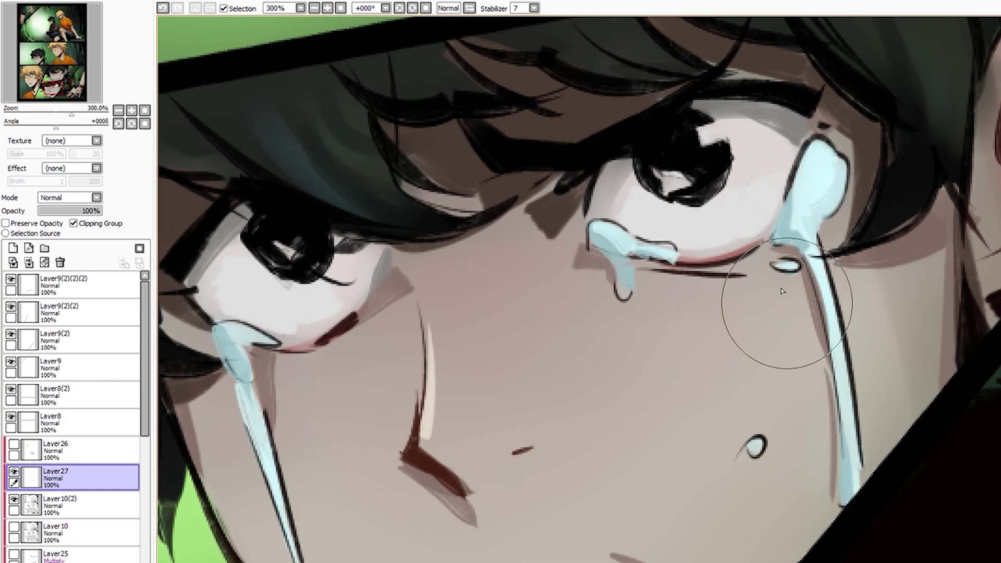
scroll(544, 461, up, 1)
scroll(544, 461, down, 2)
scroll(561, 477, up, 3)
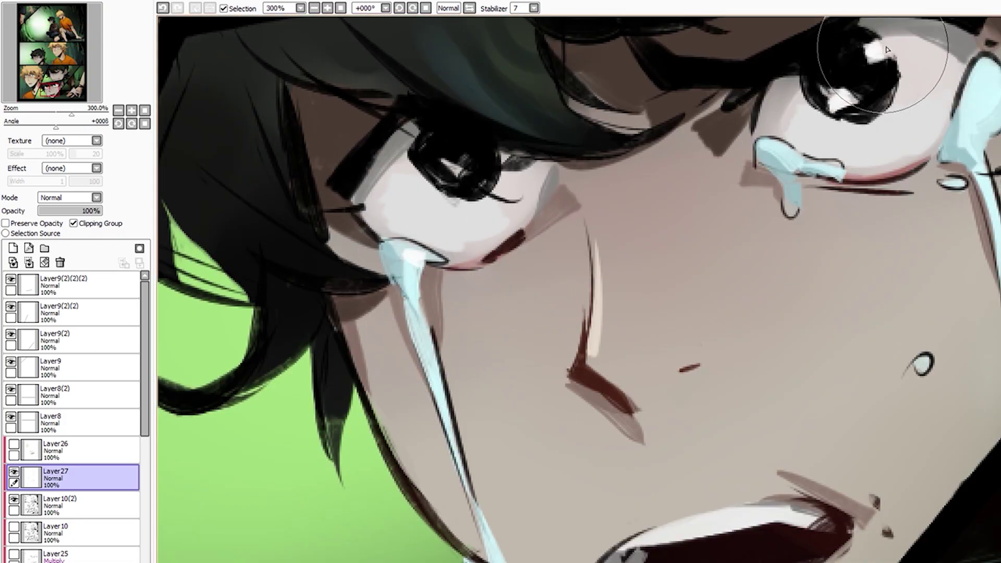
scroll(626, 200, down, 2)
scroll(528, 317, up, 1)
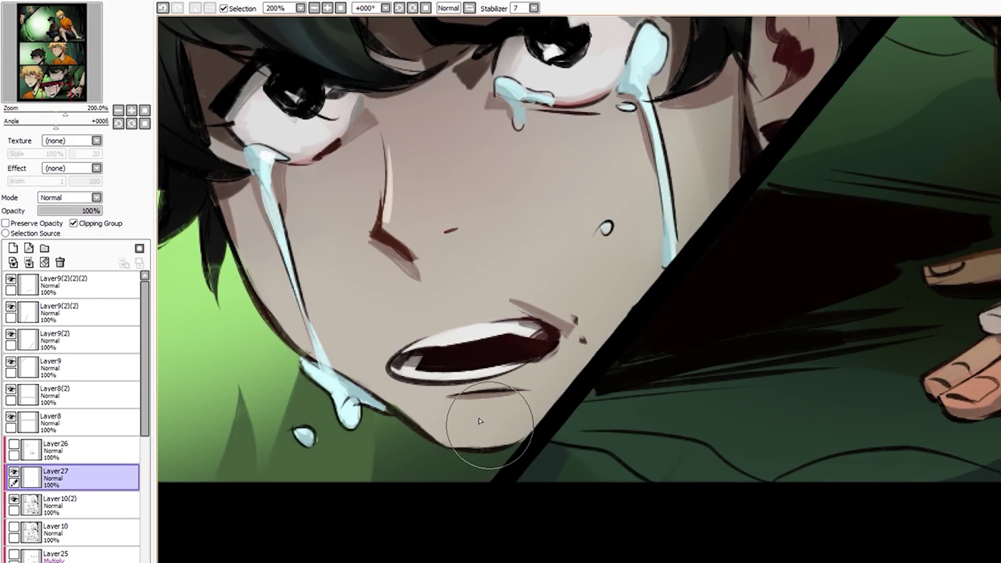
scroll(505, 199, down, 1)
scroll(513, 178, down, 3)
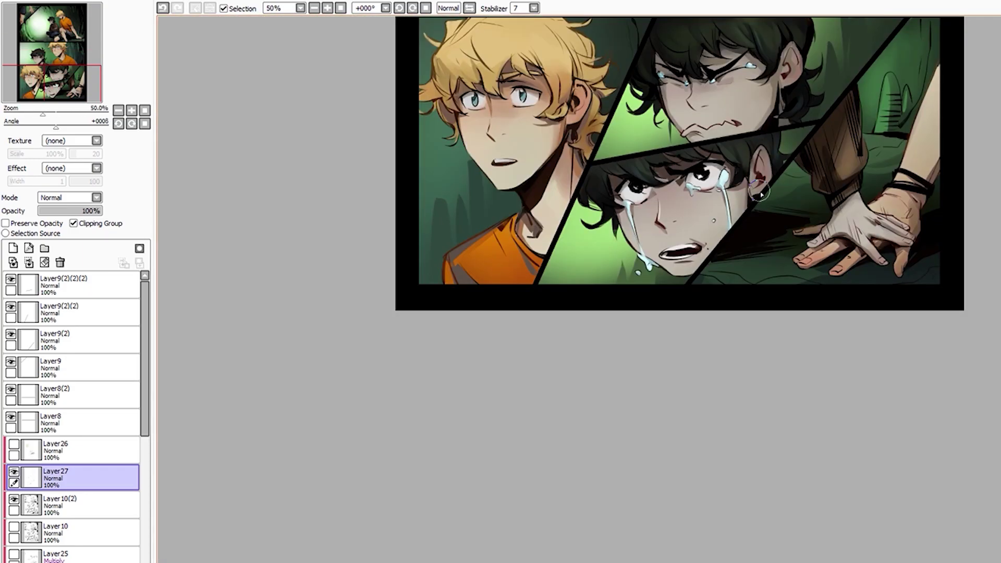
scroll(500, 172, up, 3)
scroll(490, 167, down, 1)
scroll(487, 166, down, 2)
scroll(489, 167, down, 1)
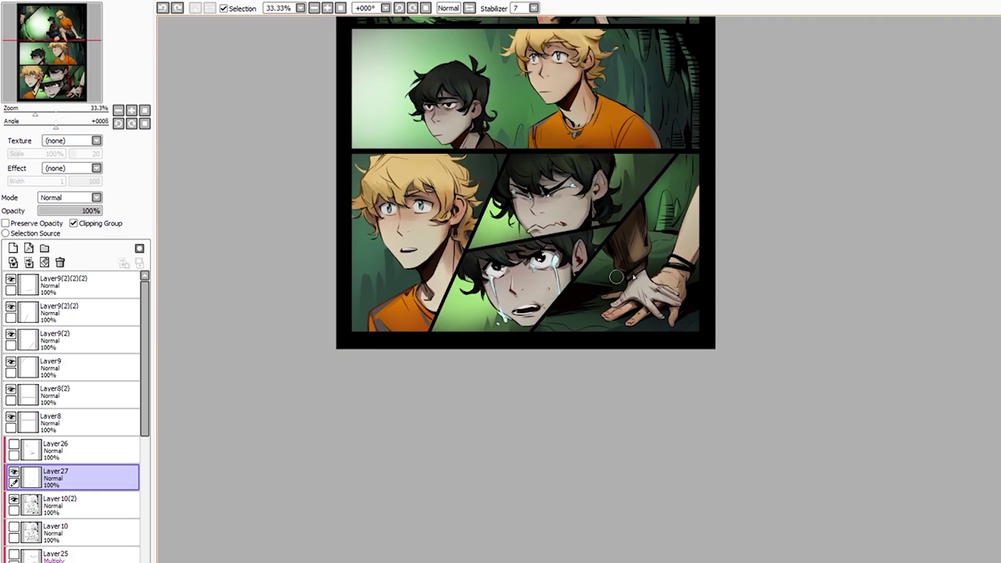
scroll(740, 292, up, 3)
scroll(795, 334, up, 2)
scroll(789, 365, down, 2)
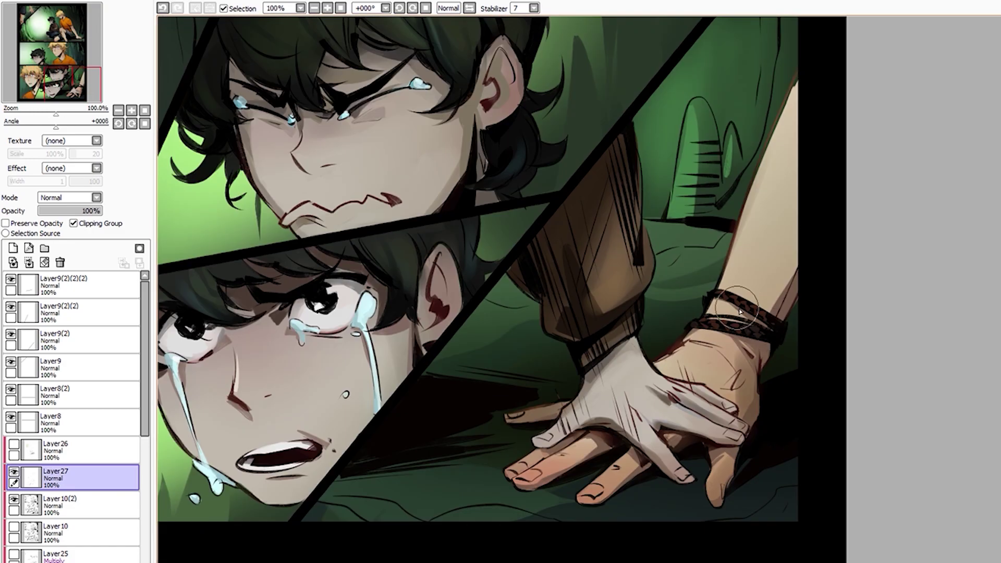
scroll(566, 440, up, 1)
scroll(469, 402, down, 2)
scroll(449, 386, down, 2)
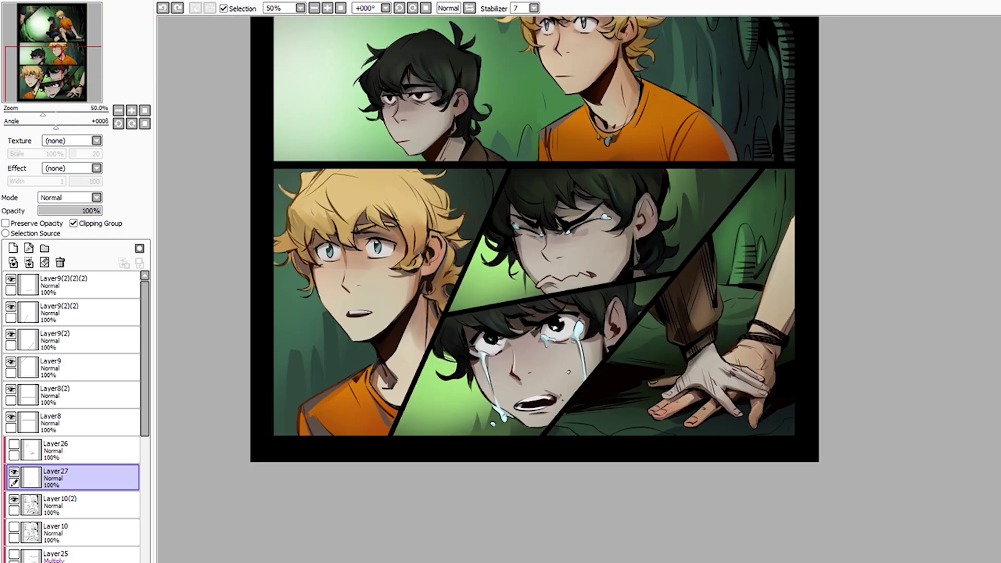
scroll(427, 370, up, 2)
scroll(405, 354, down, 1)
scroll(406, 355, up, 2)
scroll(449, 281, down, 2)
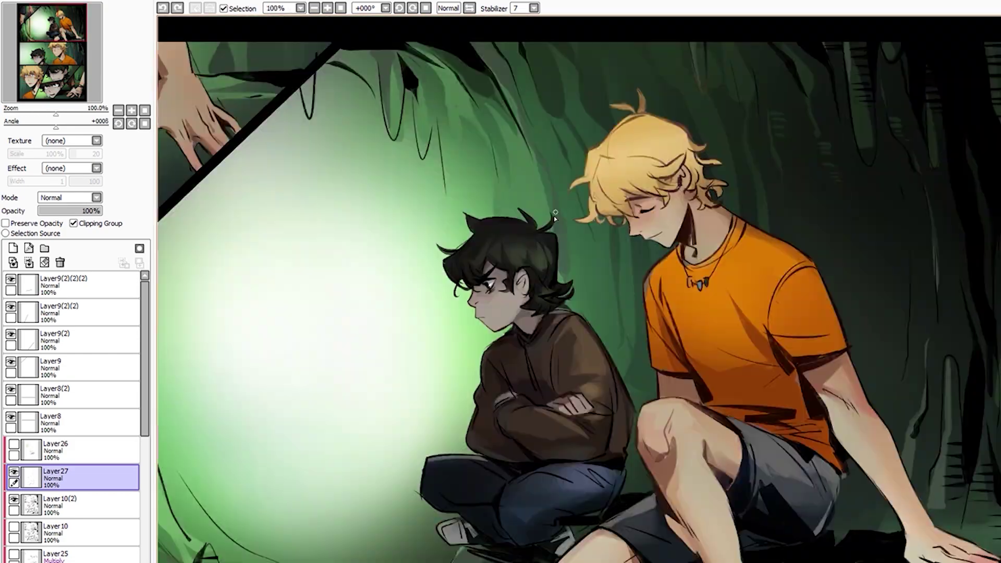
scroll(493, 208, up, 4)
scroll(493, 208, down, 3)
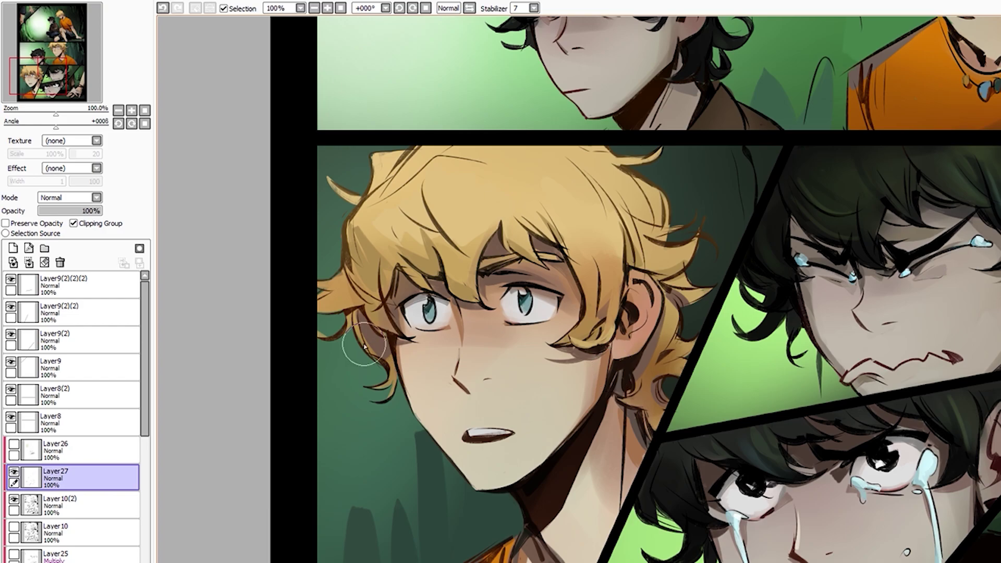
scroll(457, 270, up, 1)
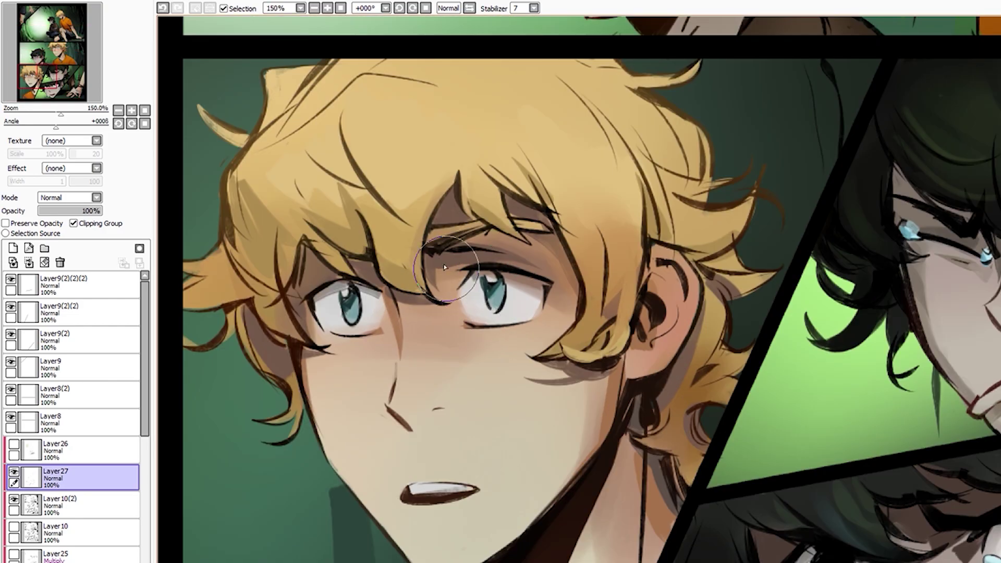
scroll(445, 268, down, 3)
scroll(459, 368, up, 2)
scroll(474, 366, down, 2)
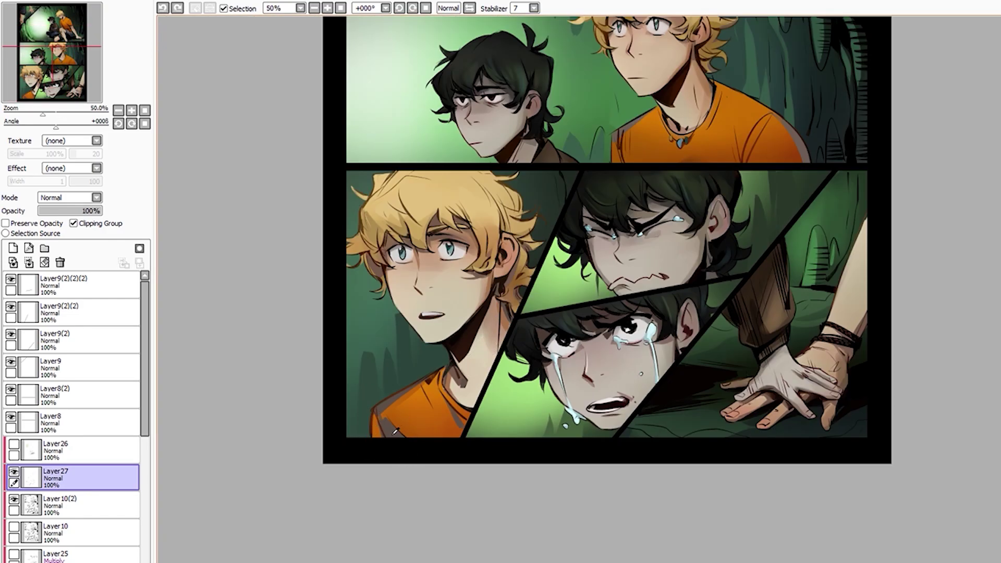
scroll(495, 417, up, 2)
scroll(522, 365, down, 1)
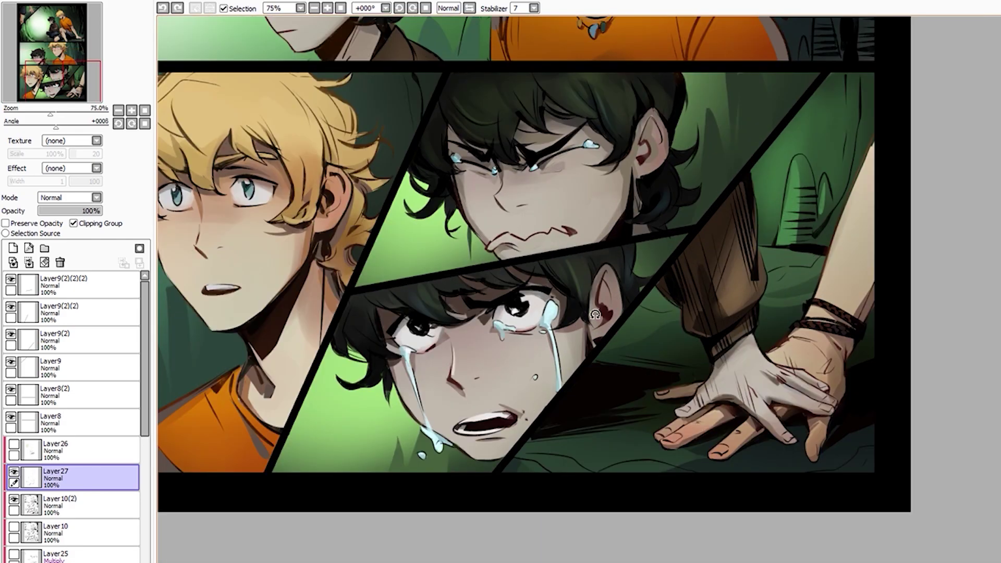
scroll(589, 269, up, 1)
scroll(589, 268, down, 3)
scroll(592, 287, up, 2)
scroll(594, 313, up, 1)
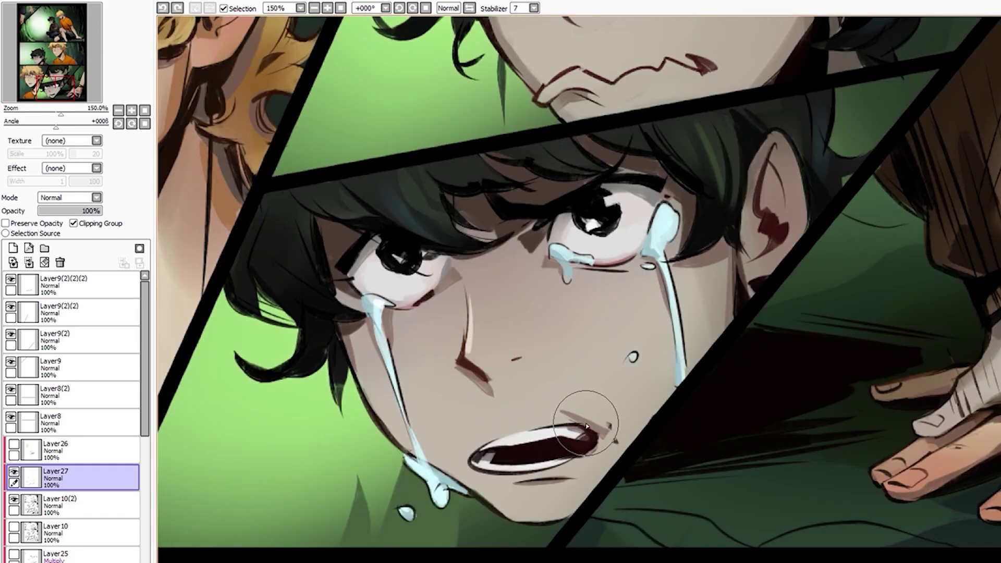
scroll(599, 330, up, 1)
scroll(428, 350, down, 1)
scroll(469, 375, down, 3)
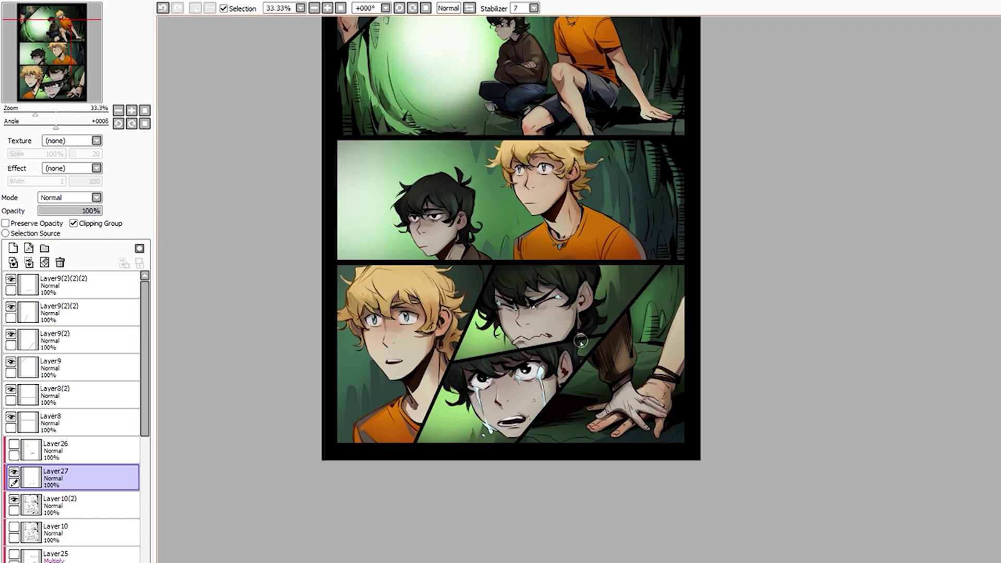
scroll(521, 418, up, 1)
scroll(550, 436, down, 1)
scroll(615, 229, up, 3)
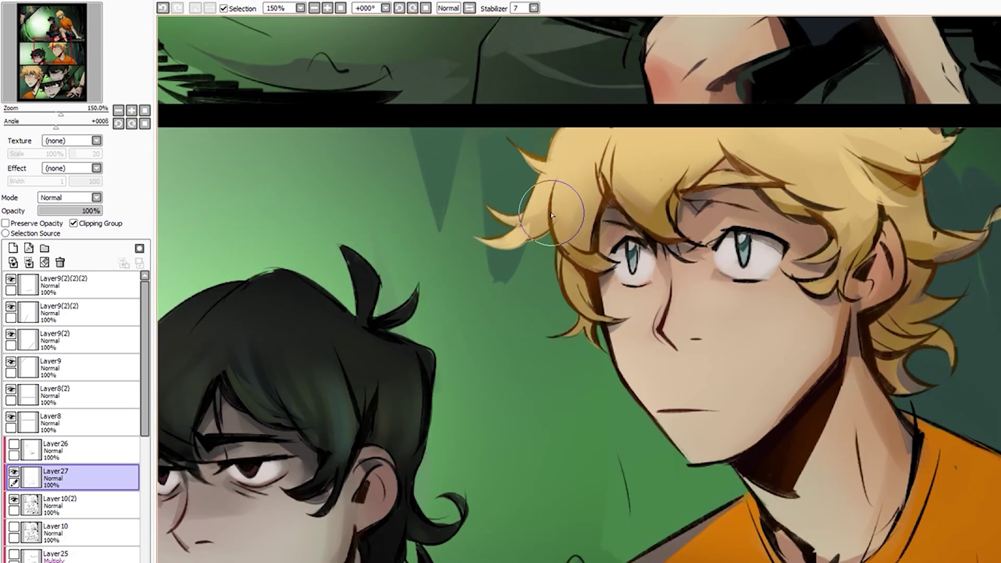
scroll(630, 207, down, 3)
scroll(521, 312, up, 1)
scroll(469, 339, down, 1)
click(13, 444)
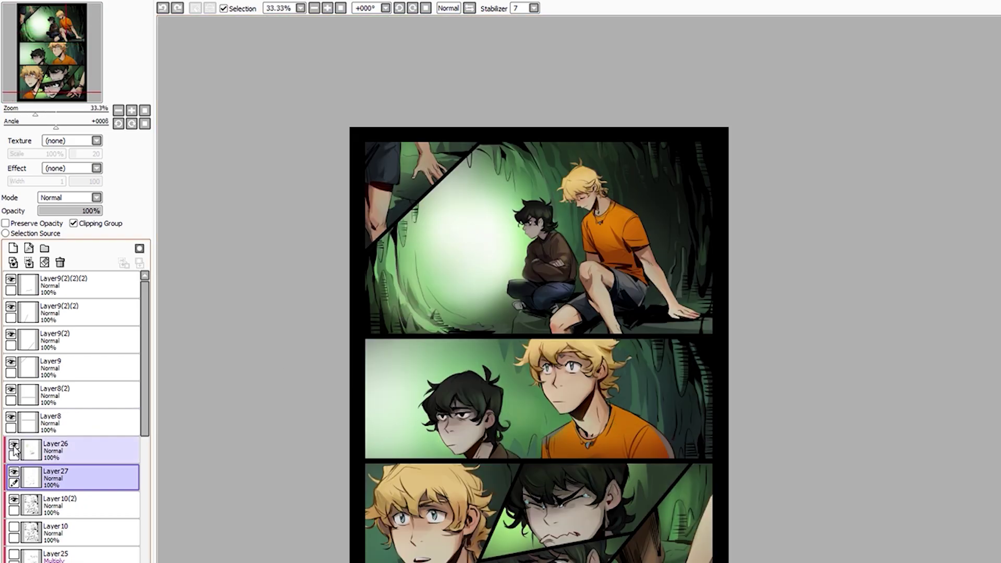
scroll(487, 280, up, 3)
scroll(574, 261, down, 1)
scroll(594, 253, down, 1)
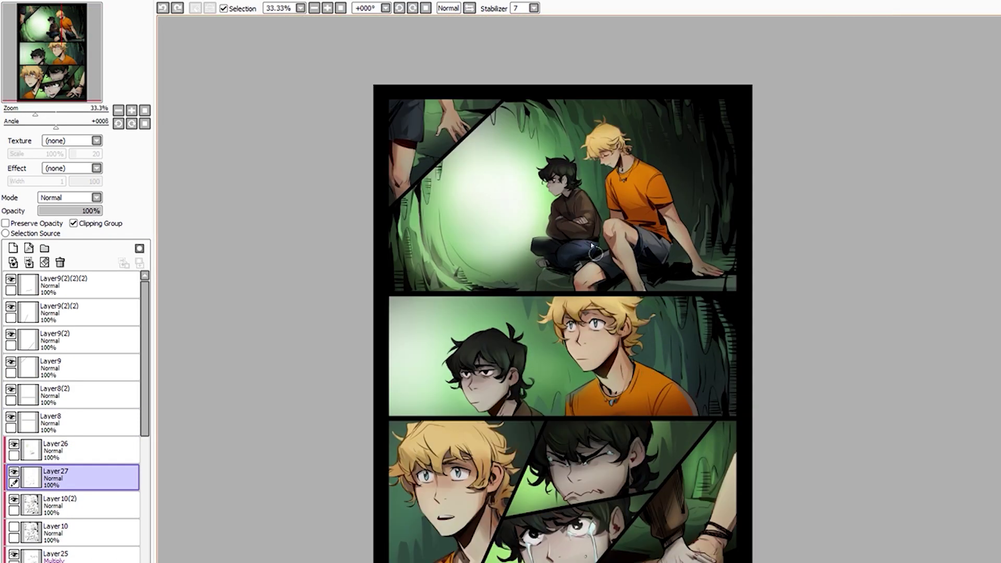
scroll(451, 333, up, 2)
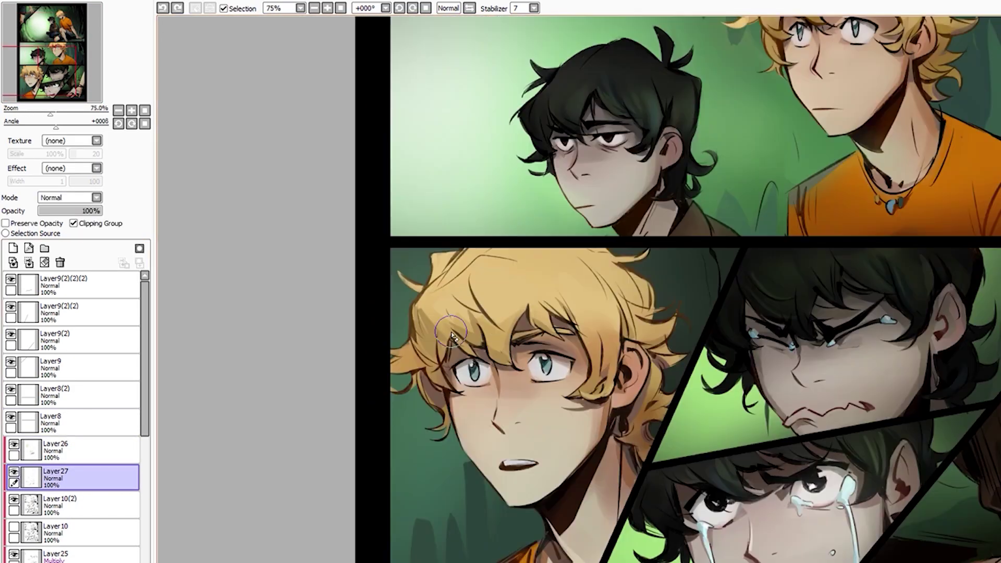
scroll(469, 339, down, 3)
scroll(443, 426, up, 2)
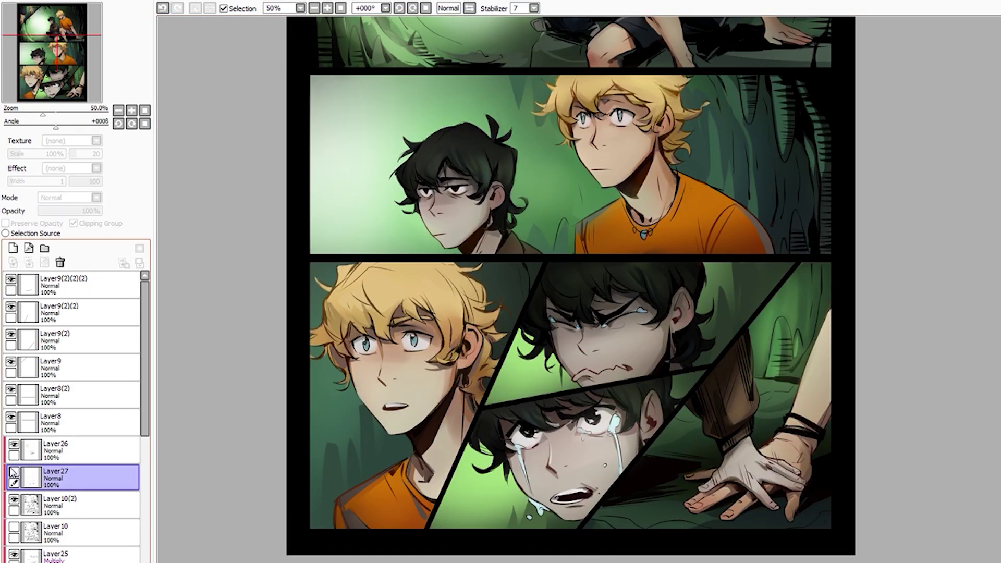
scroll(589, 500, up, 2)
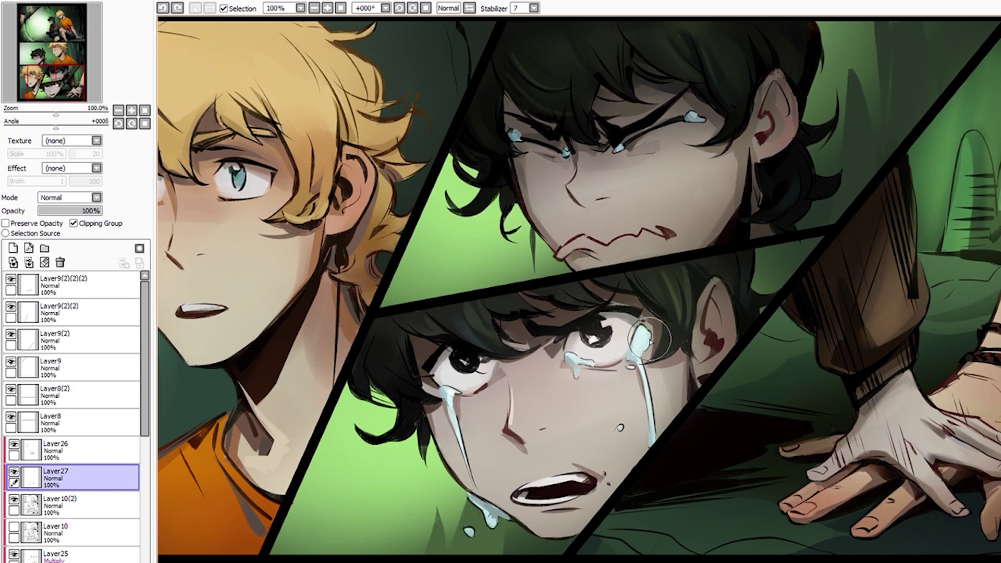
drag(628, 359, 658, 401)
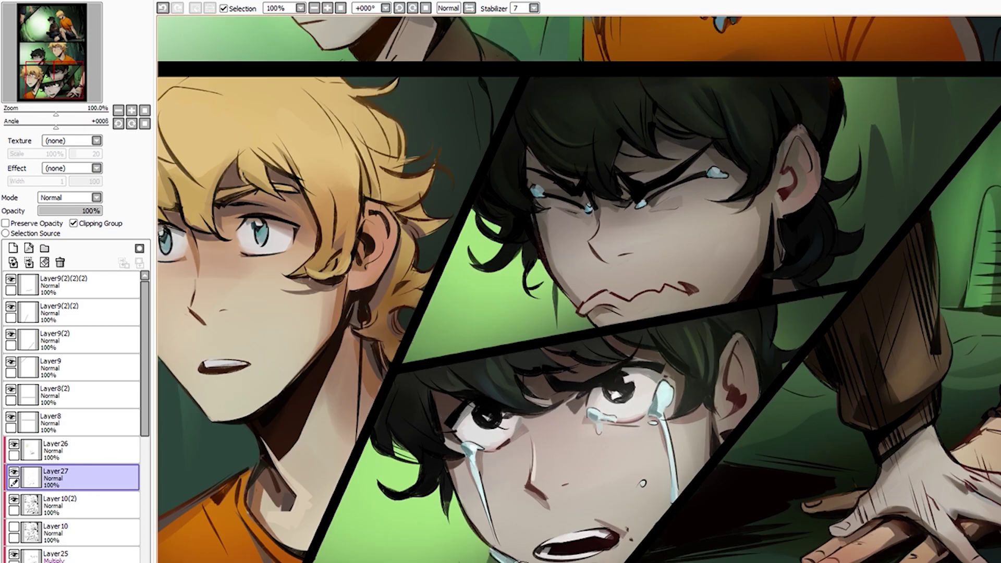